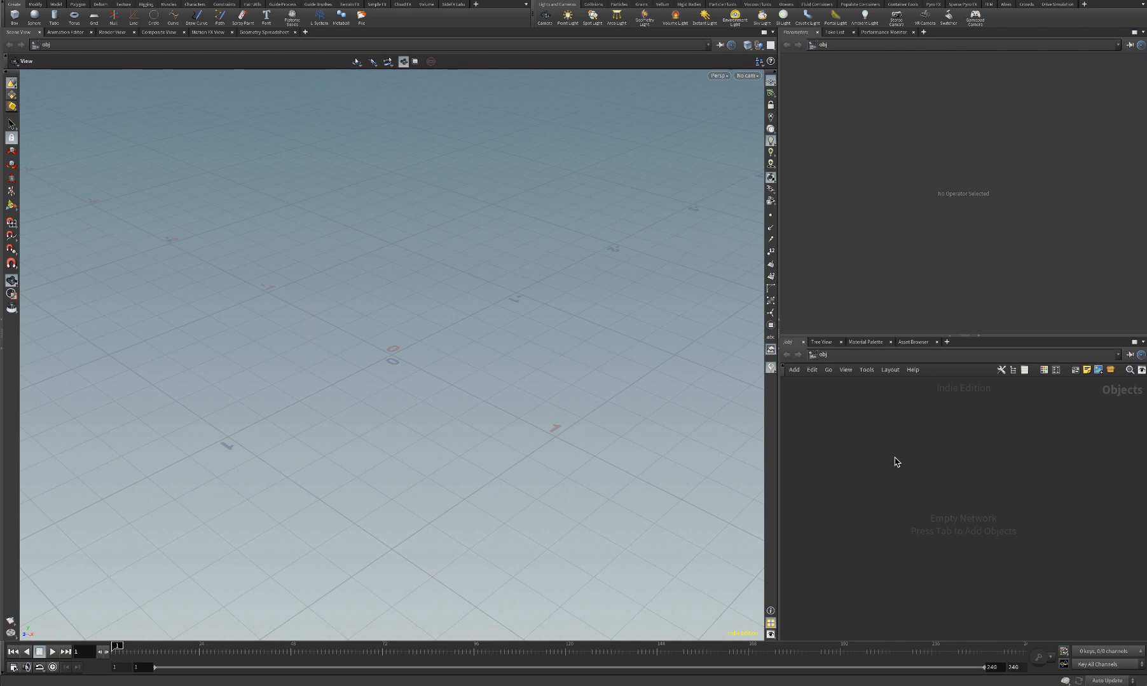
# Create a Geometry object in the empty object network and go inside it
pyautogui.press('Tab')
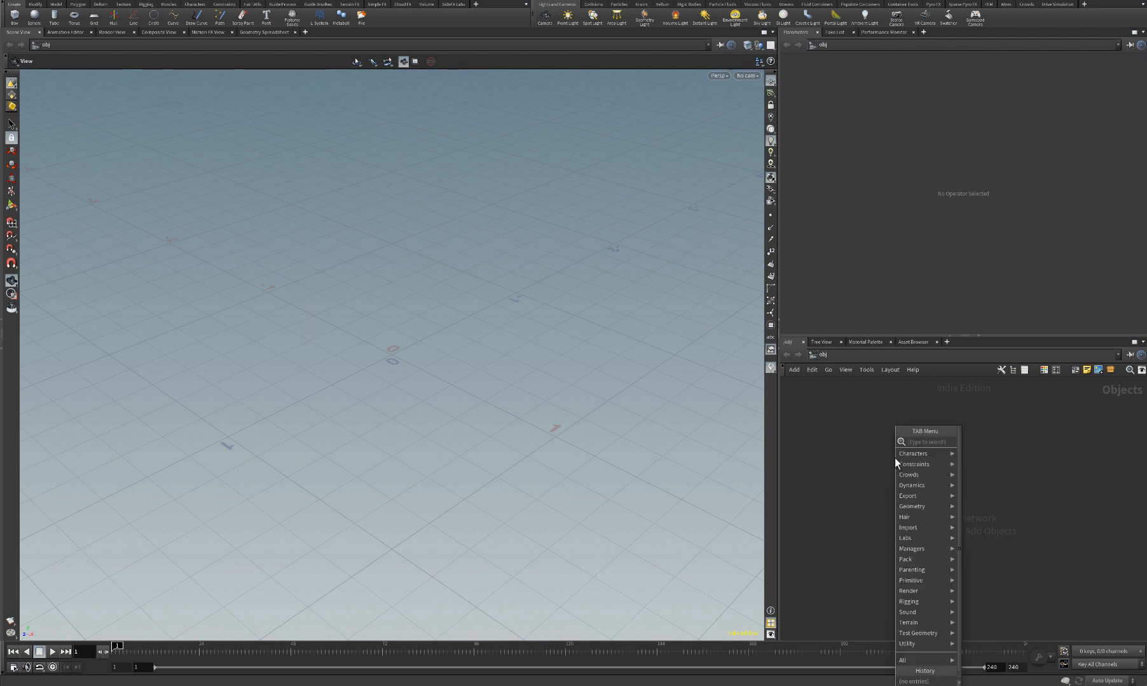
pyautogui.write('geom')
pyautogui.press('Return')
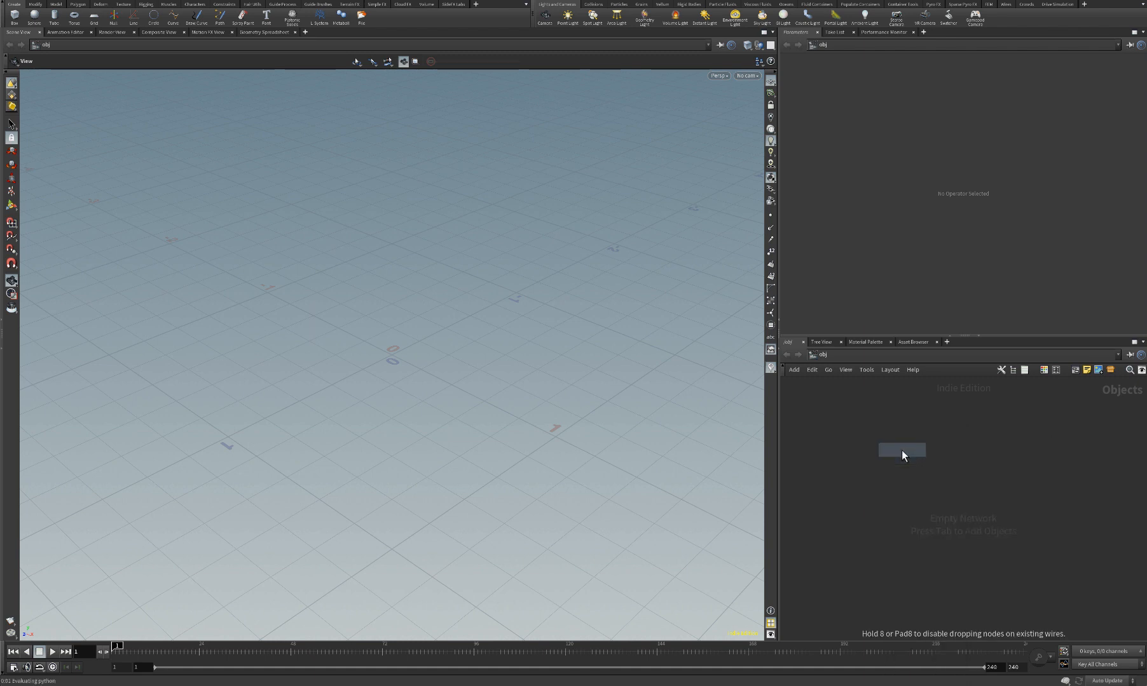
pyautogui.click(901, 450)
pyautogui.doubleClick(901, 453)
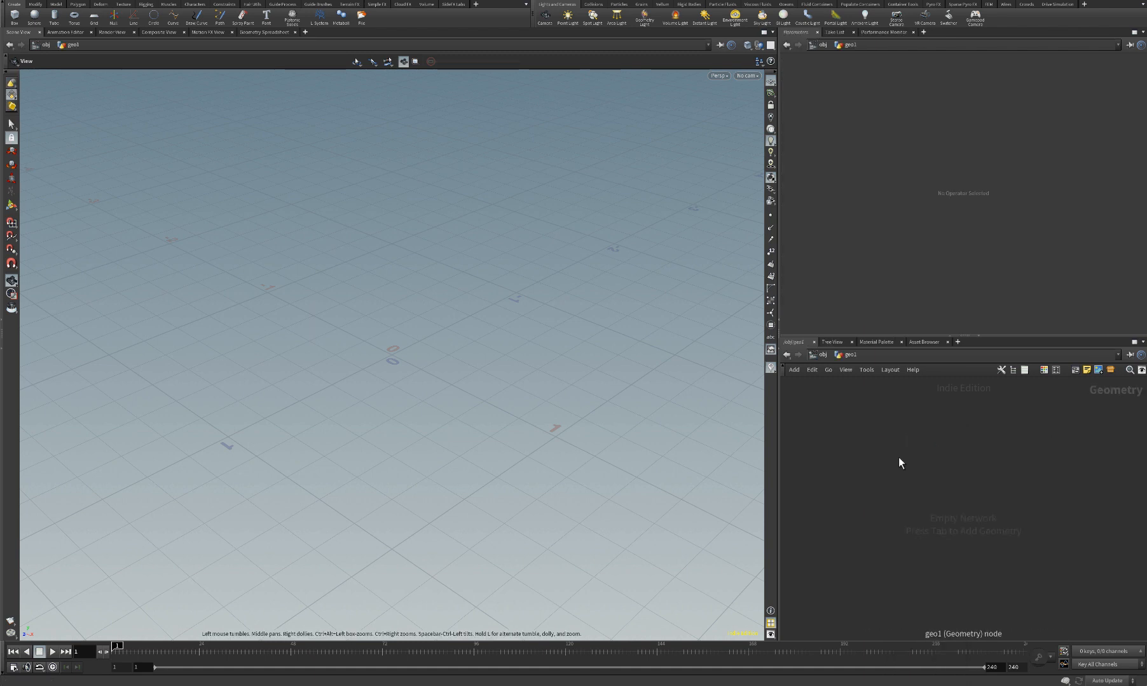
# Add a Null node to the geometry network and rename it CONTROLLER
pyautogui.press('Tab')
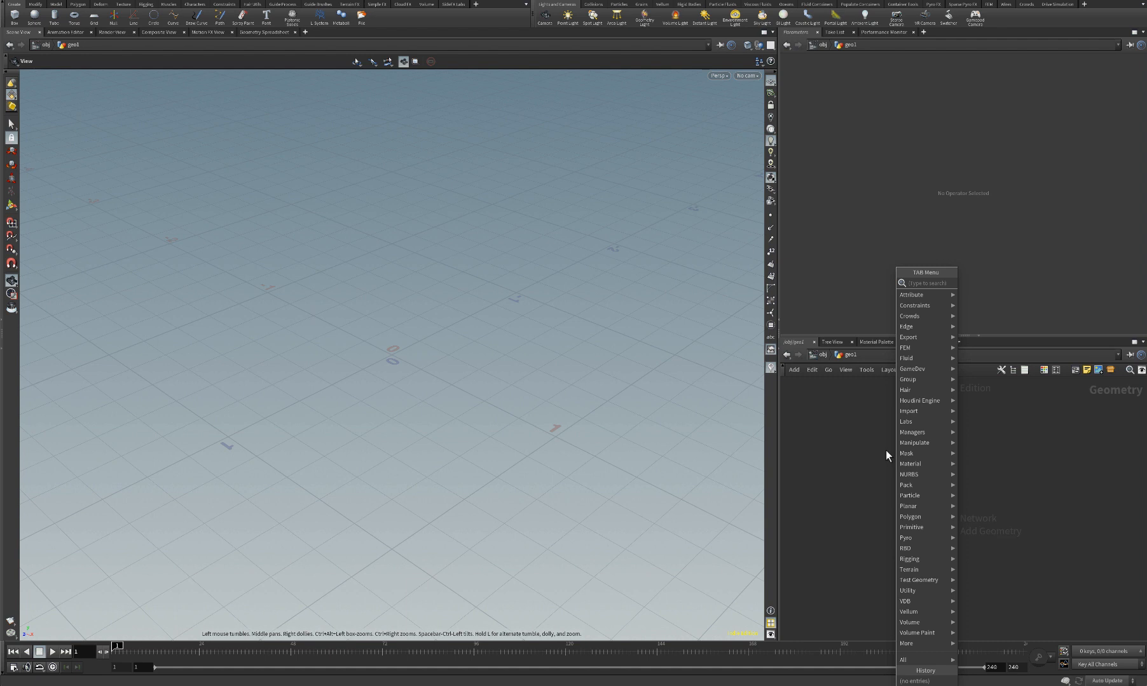
pyautogui.write('null')
pyautogui.press('Return')
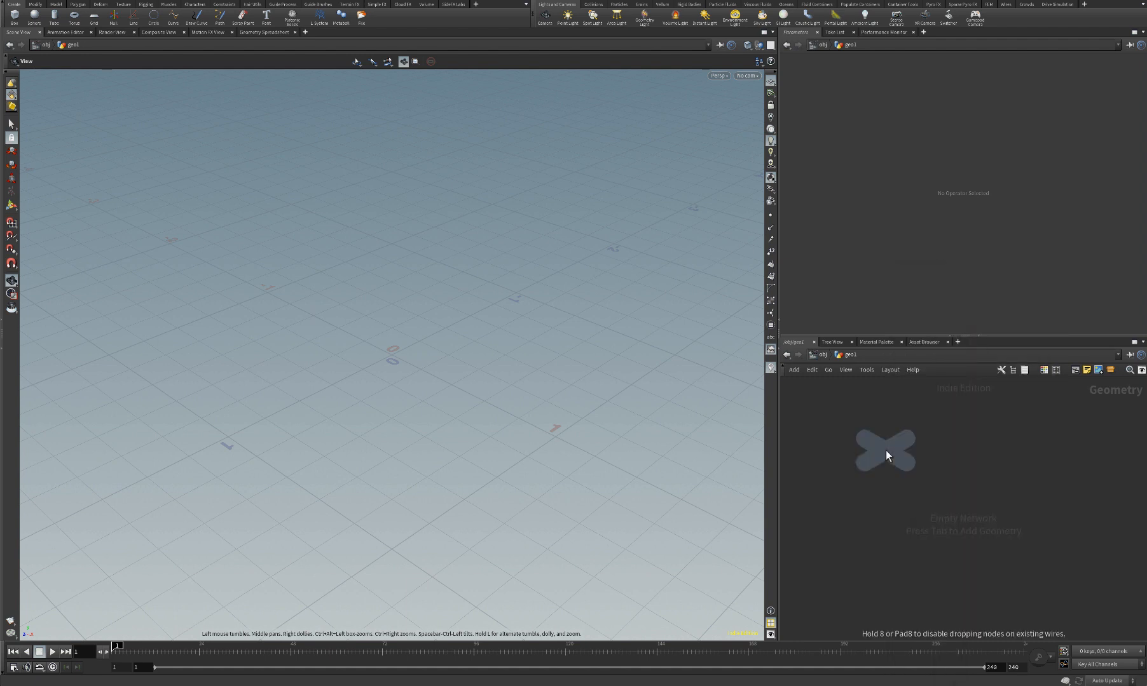
pyautogui.click(885, 450)
pyautogui.doubleClick(928, 450)
pyautogui.write('Ch')
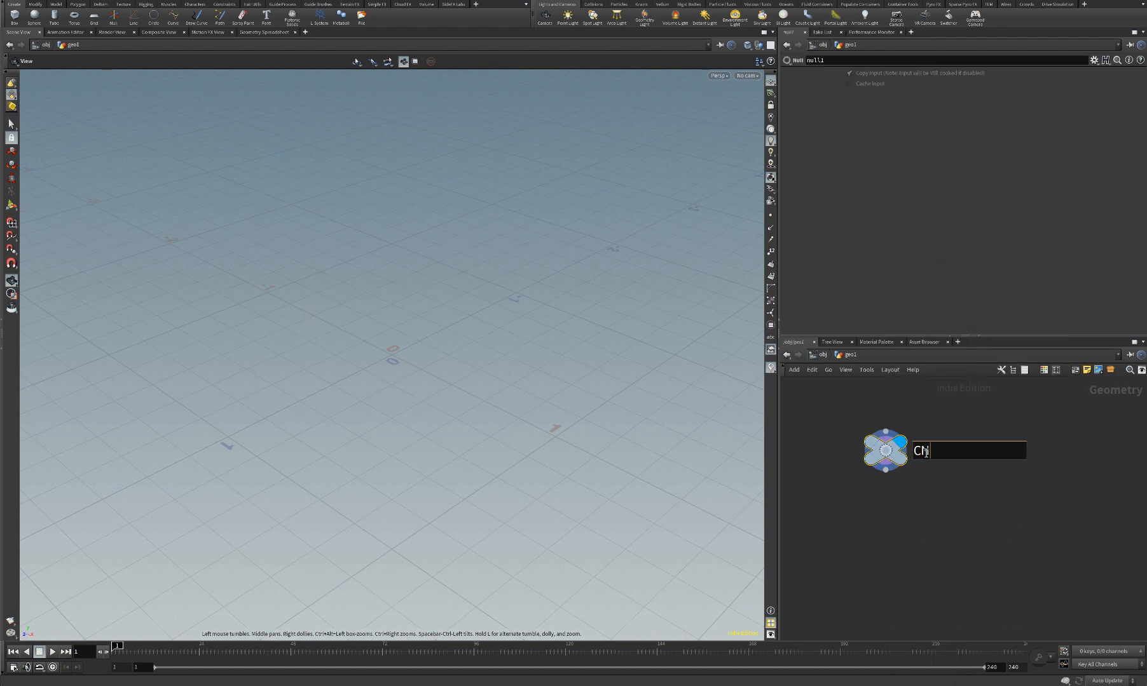
pyautogui.write('ONTROLLER')
pyautogui.press('Return')
# Colour the CONTROLLER node blue and shift it slightly in the network
pyautogui.press('c')
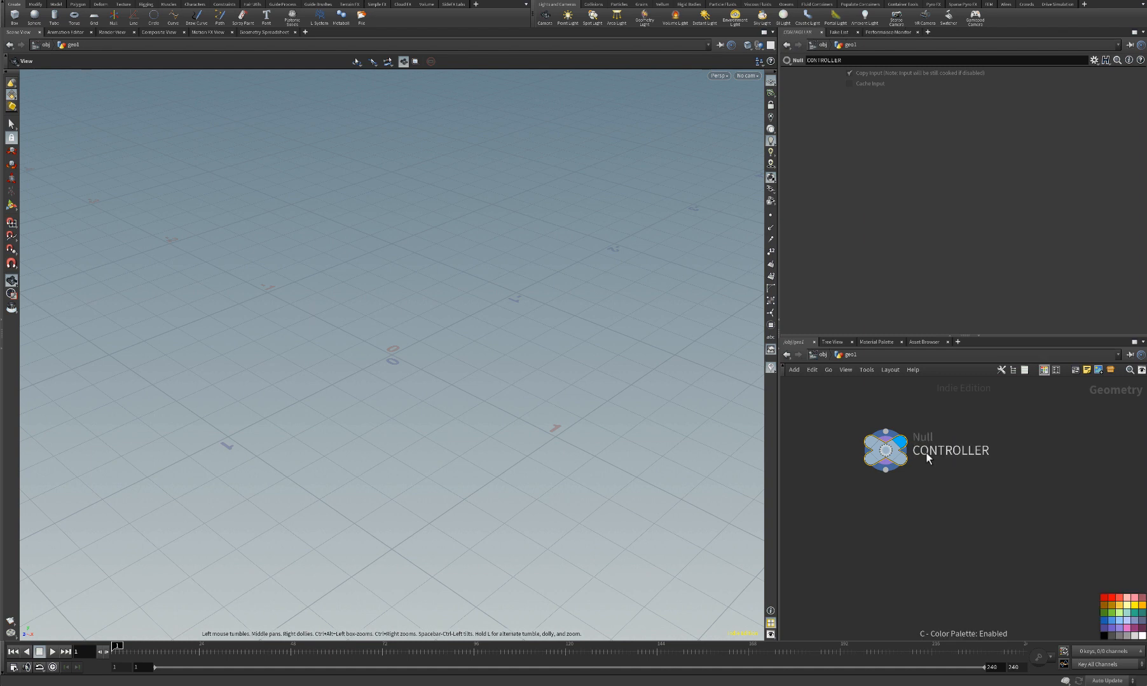
pyautogui.click(1098, 620)
pyautogui.moveTo(894, 458); pyautogui.dragTo(888, 461)
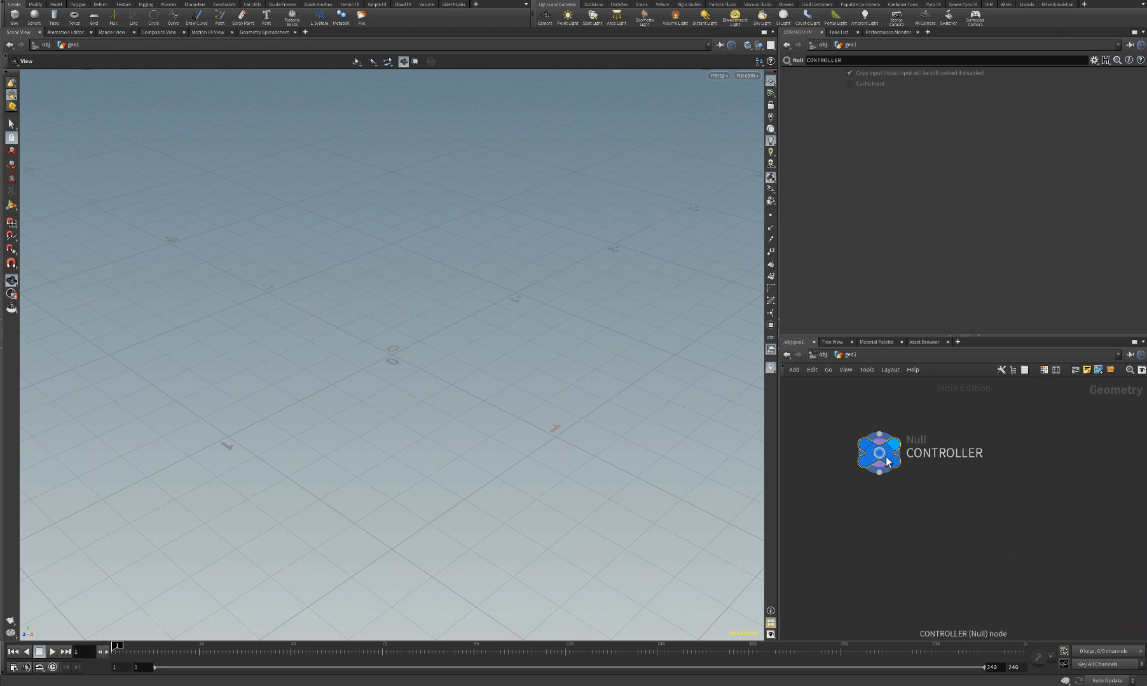
# Edit CONTROLLER's parameter interface and add a float parameter named and labelled size with its range enabled
pyautogui.click(1095, 63)
pyautogui.click(1094, 70)
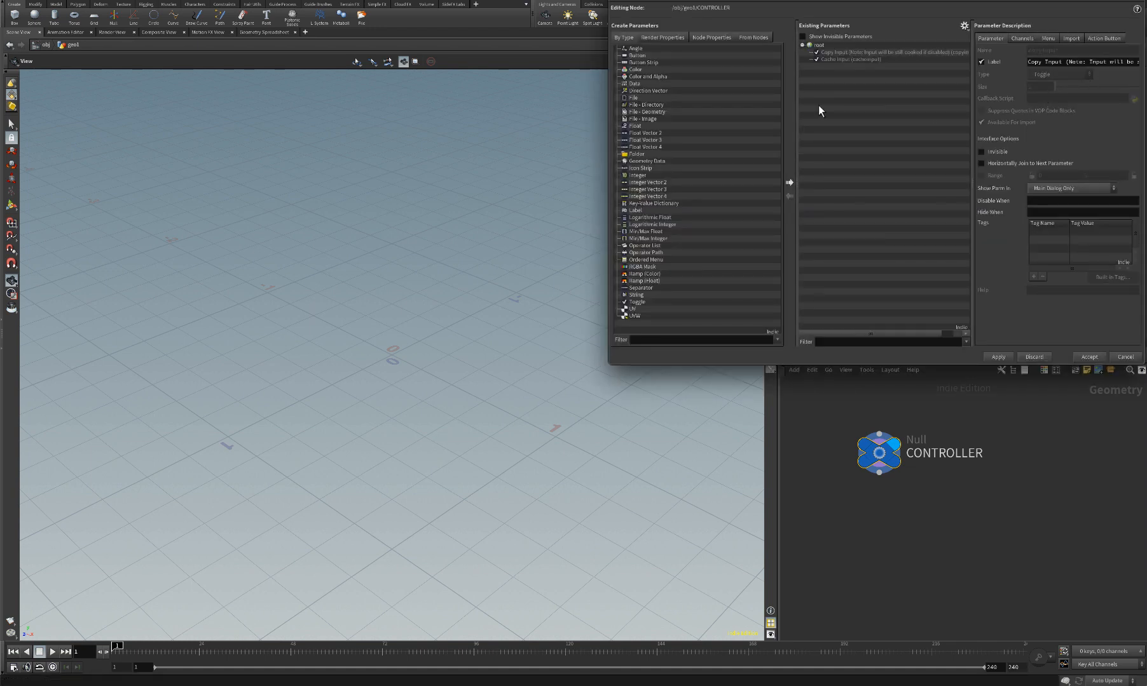
pyautogui.moveTo(634, 126); pyautogui.dragTo(827, 113)
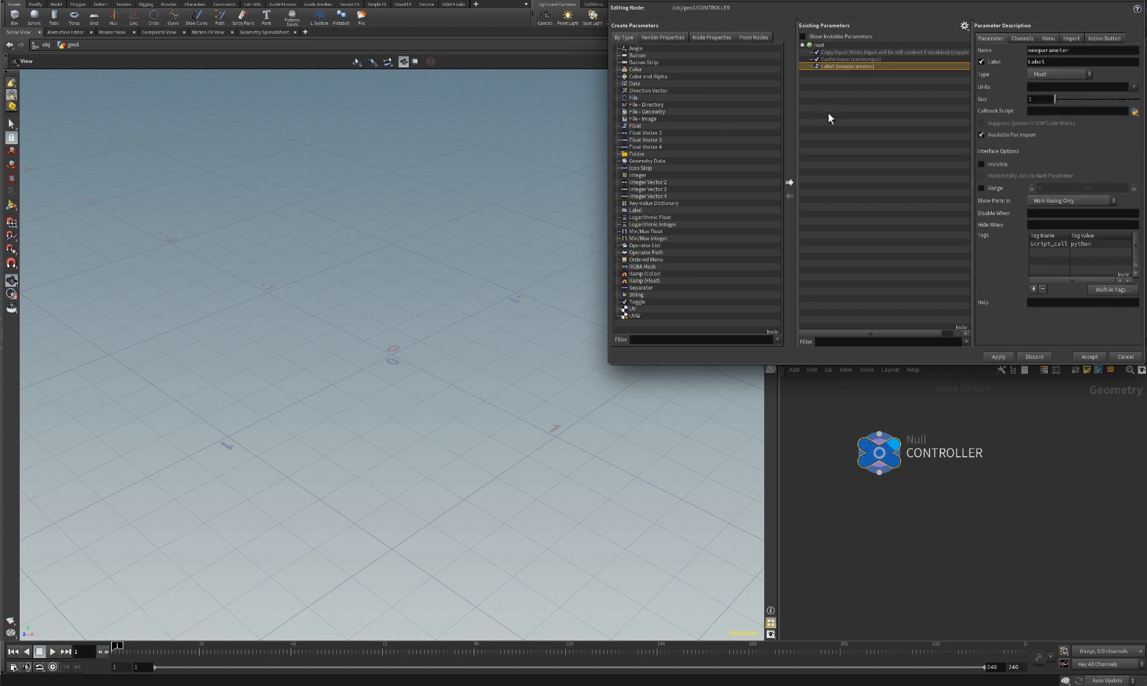
pyautogui.write('size')
pyautogui.press('Tab')
pyautogui.write('size')
pyautogui.press('Return')
pyautogui.click(980, 188)
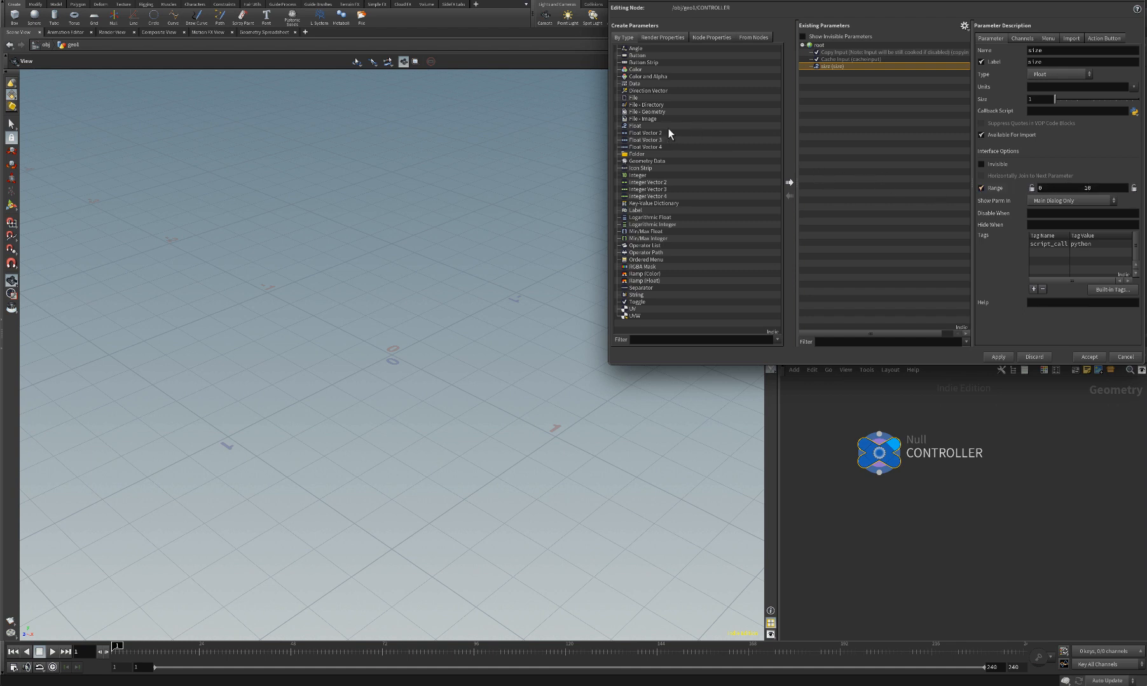
# Add an integer parameter named and labelled res with a range of 0 to 100
pyautogui.click(1045, 61)
pyautogui.moveTo(639, 176); pyautogui.dragTo(823, 128)
pyautogui.moveTo(1069, 51); pyautogui.dragTo(965, 51)
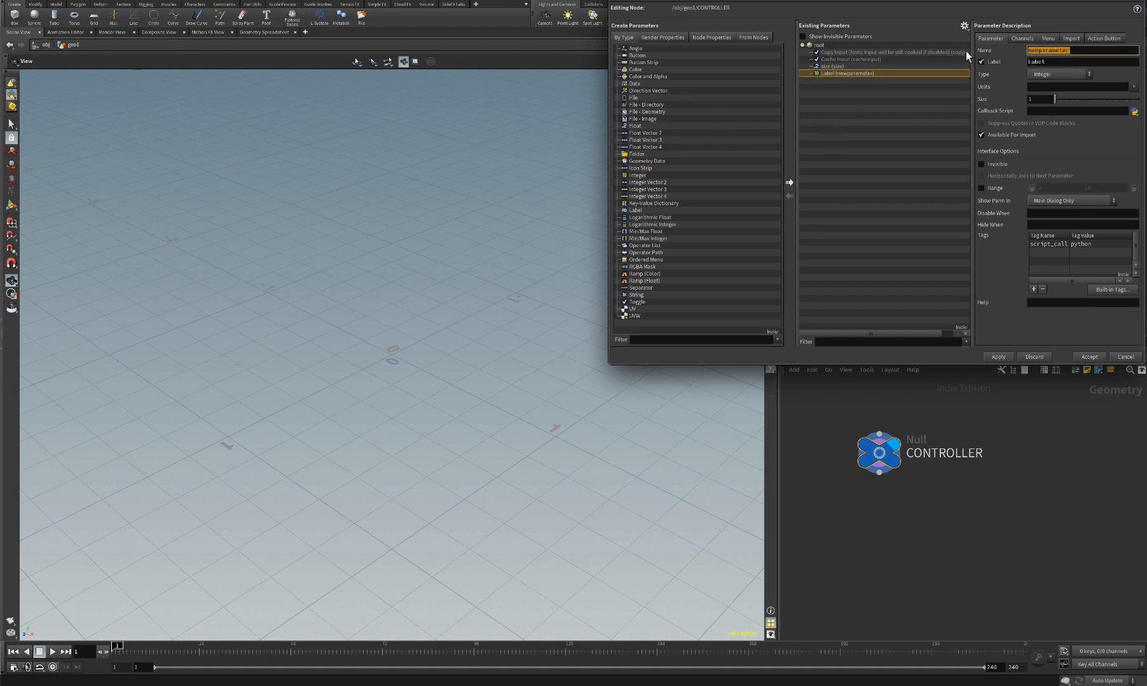
pyautogui.write('res')
pyautogui.press('Tab')
pyautogui.write('res')
pyautogui.press('Tab')
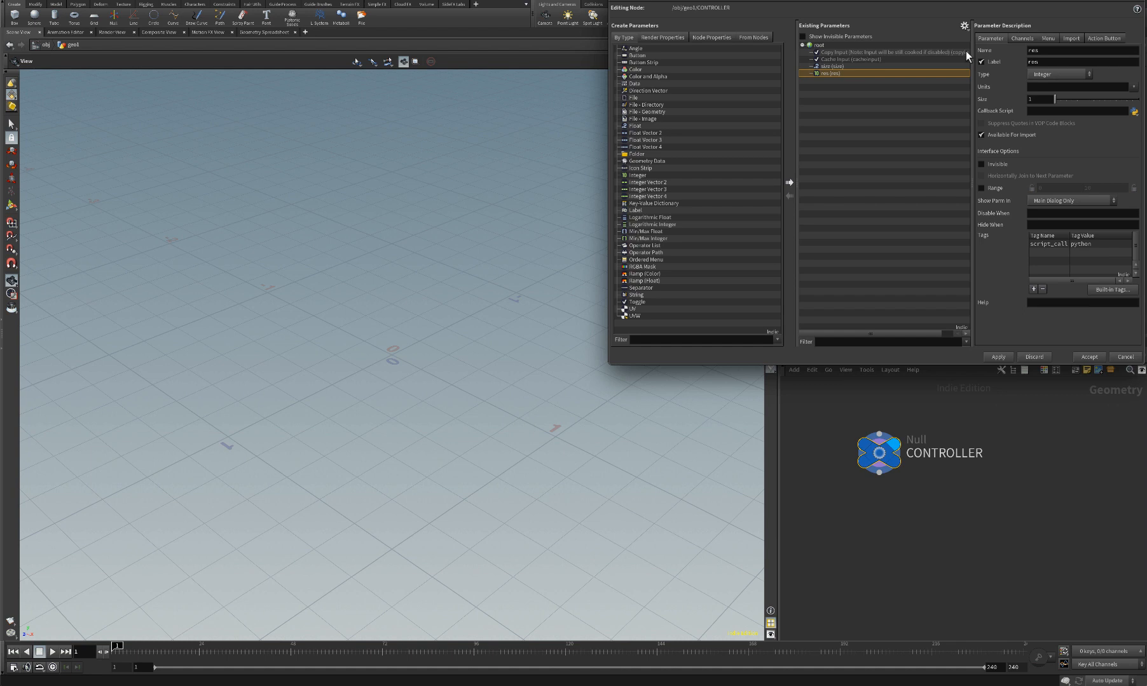
pyautogui.click(982, 188)
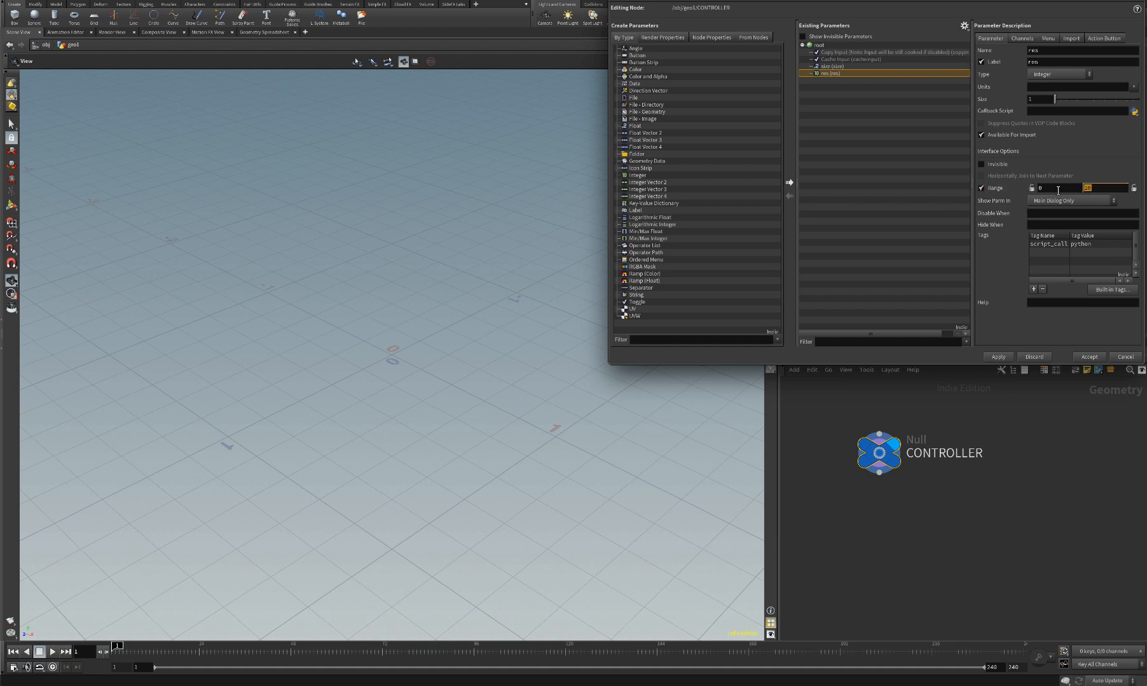
pyautogui.write('100')
pyautogui.press('Tab')
# Add a float parameter named and labelled crv_offset with its range enabled
pyautogui.moveTo(636, 125); pyautogui.dragTo(833, 95)
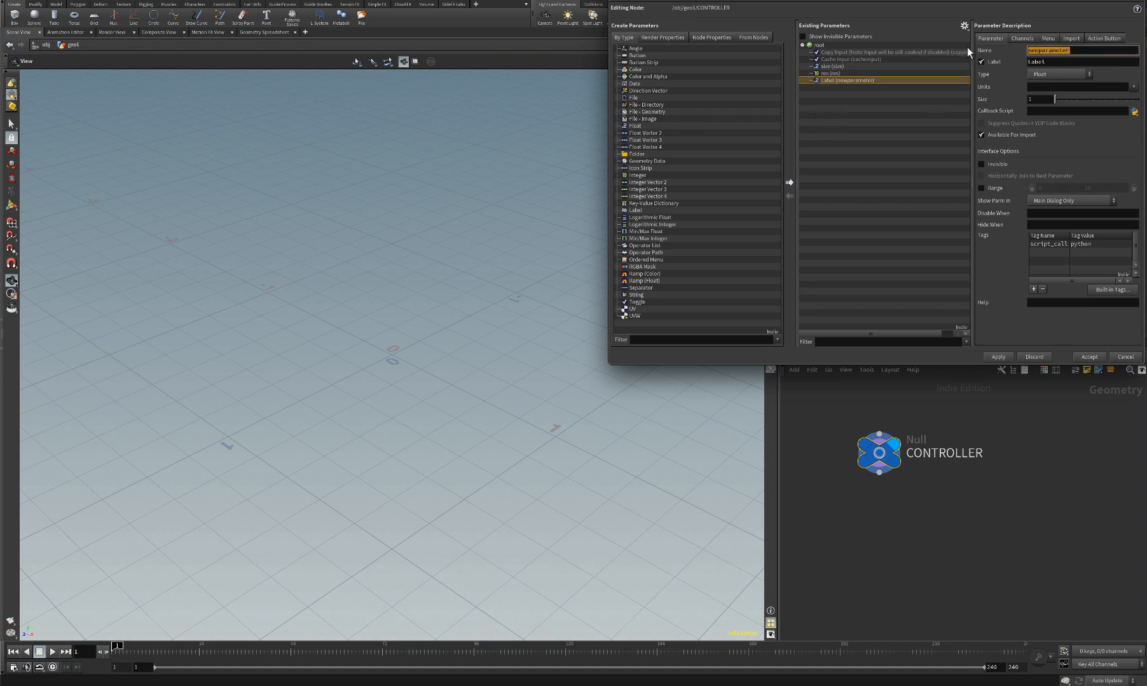
pyautogui.write('crv_offset')
pyautogui.press('Return')
pyautogui.moveTo(1048, 58); pyautogui.dragTo(976, 58)
pyautogui.write('crv')
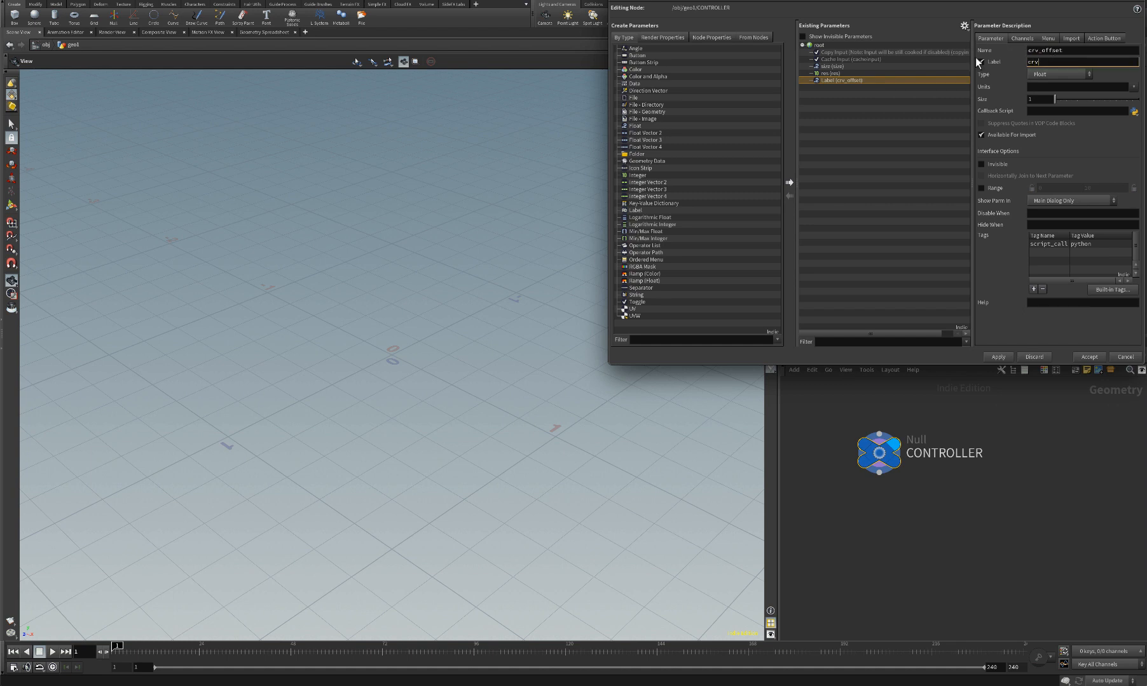
pyautogui.write('_offset')
pyautogui.press('Return')
pyautogui.click(979, 188)
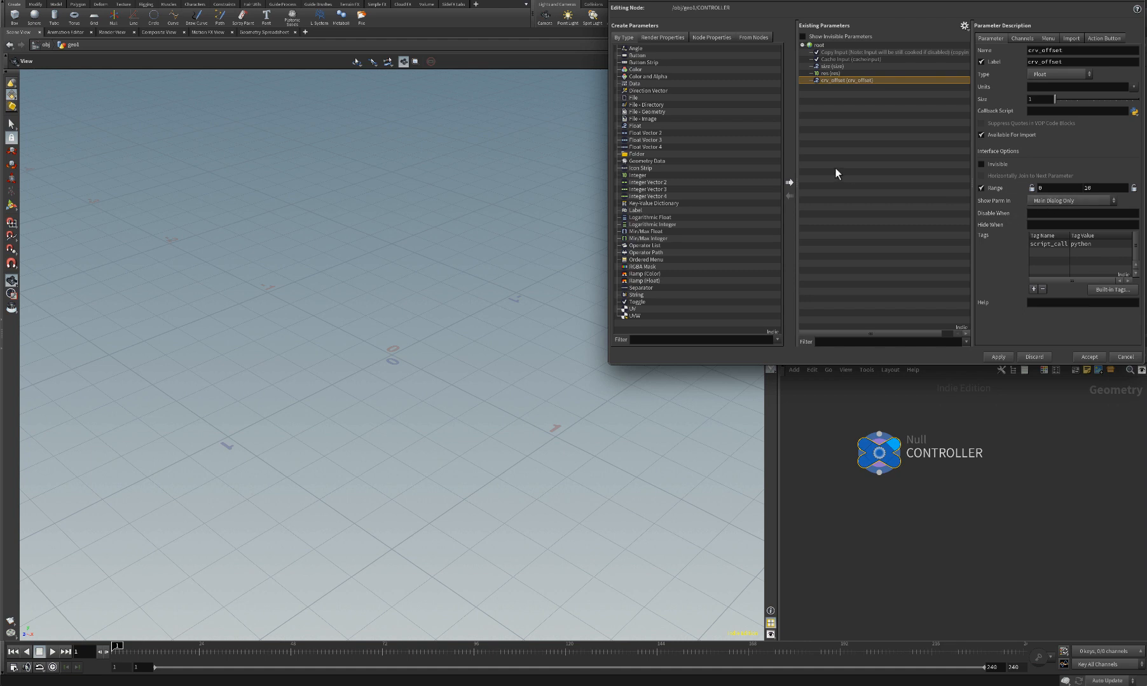
# Add a float parameter named crv_height, labelled "crv height", with a range of 0 to 1
pyautogui.moveTo(630, 128); pyautogui.dragTo(909, 117)
pyautogui.doubleClick(1074, 50)
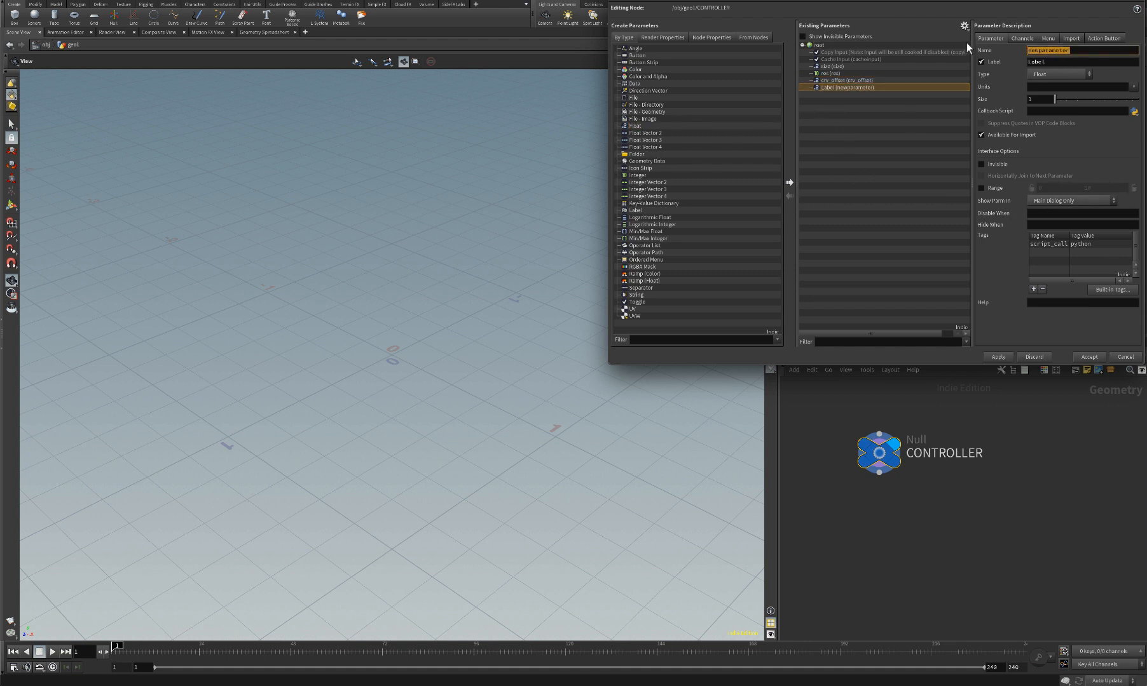
pyautogui.write('crv')
pyautogui.write('_height')
pyautogui.press('Tab')
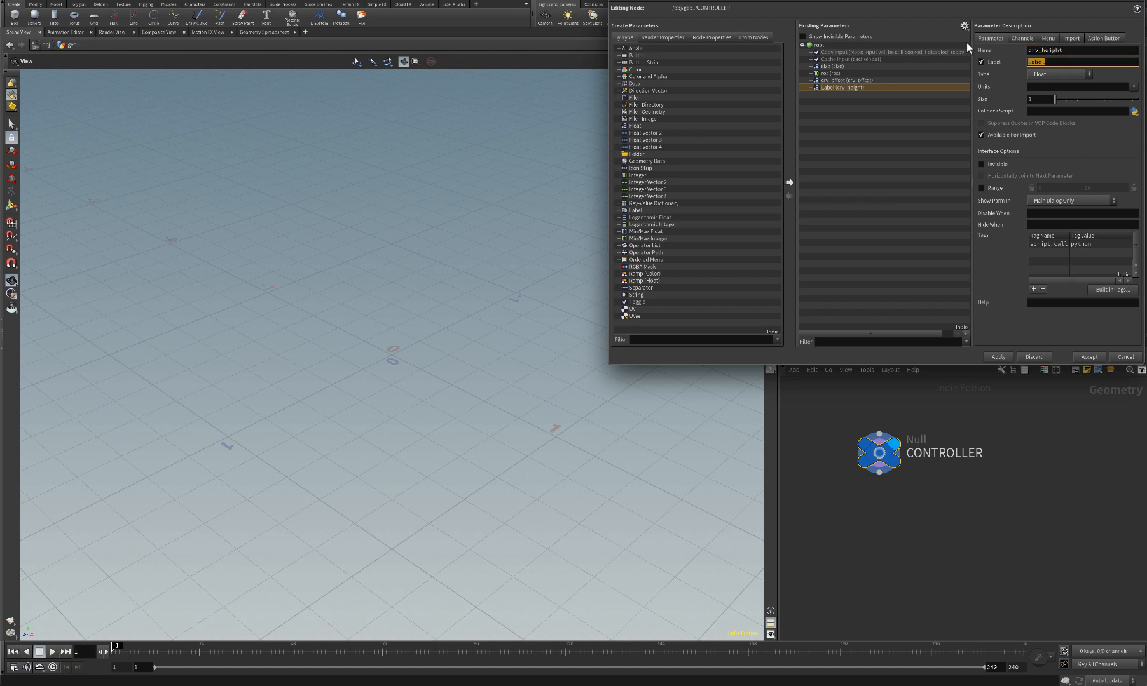
pyautogui.write('crv height')
pyautogui.press('Return')
pyautogui.click(980, 188)
pyautogui.moveTo(1099, 191); pyautogui.dragTo(1069, 191)
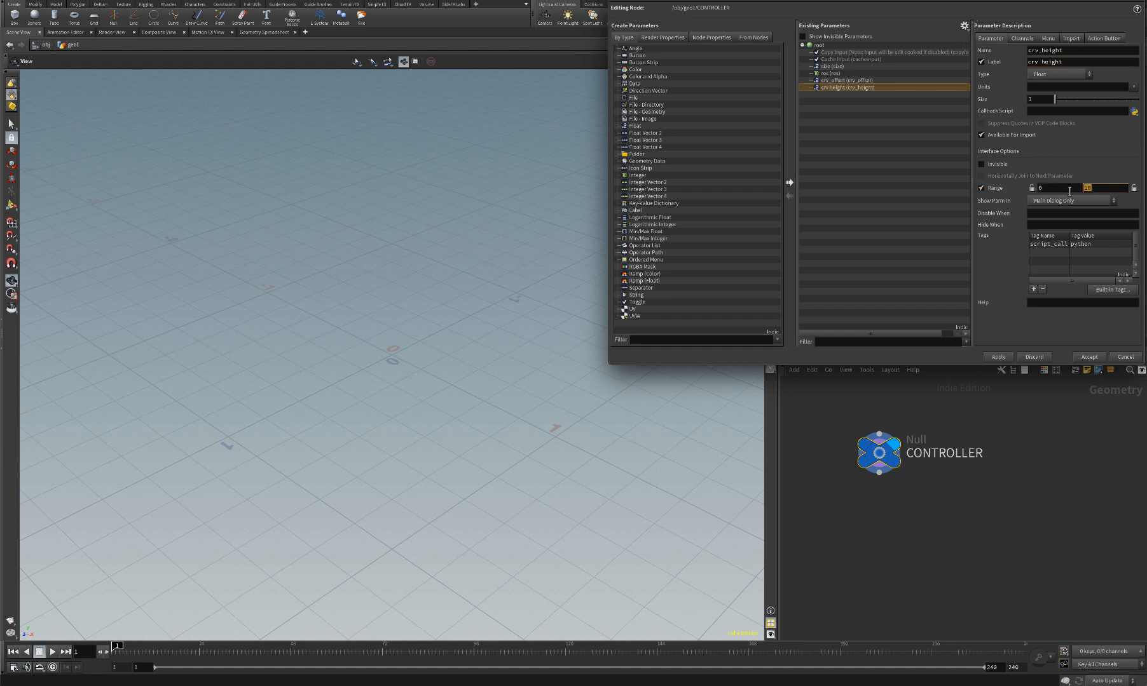
pyautogui.write('1')
pyautogui.press('Return')
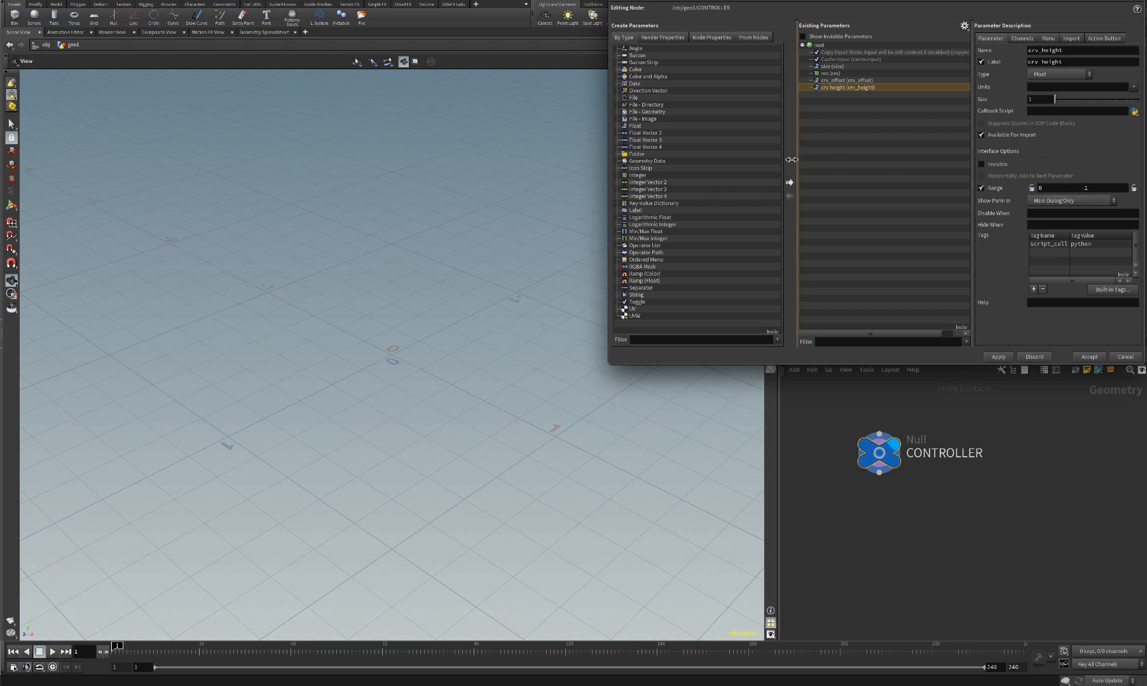
# Add a float parameter named crv_wave, labelled "crv wave", with its range enabled
pyautogui.moveTo(634, 130); pyautogui.dragTo(834, 127)
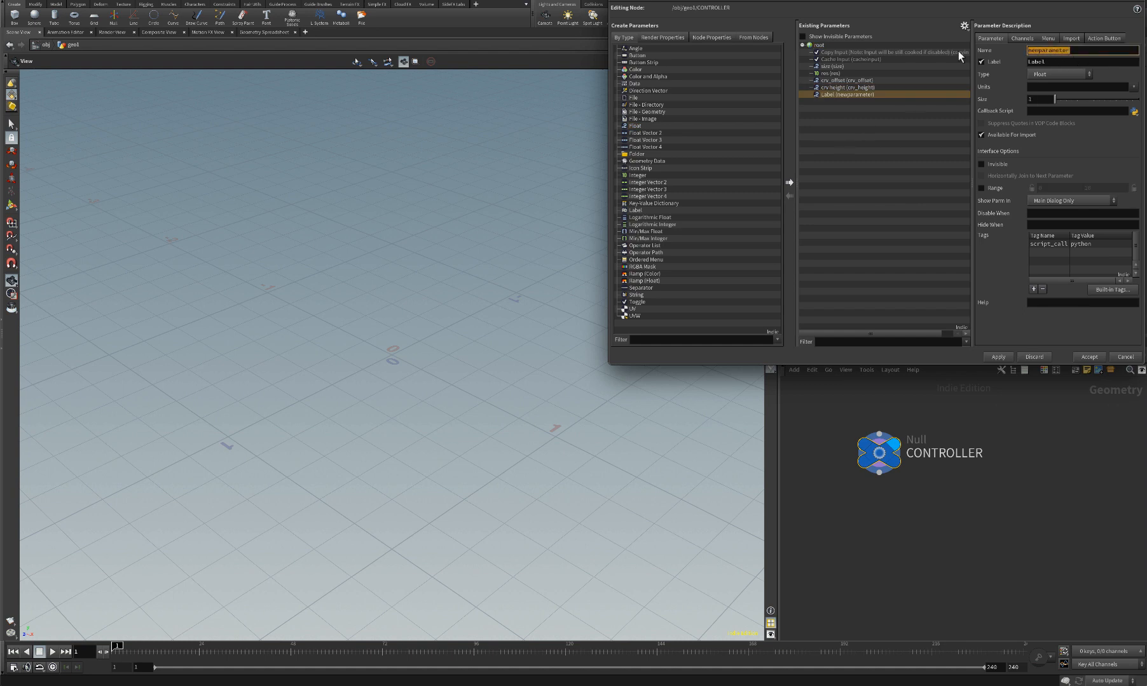
pyautogui.write('crv_wave')
pyautogui.press('Tab')
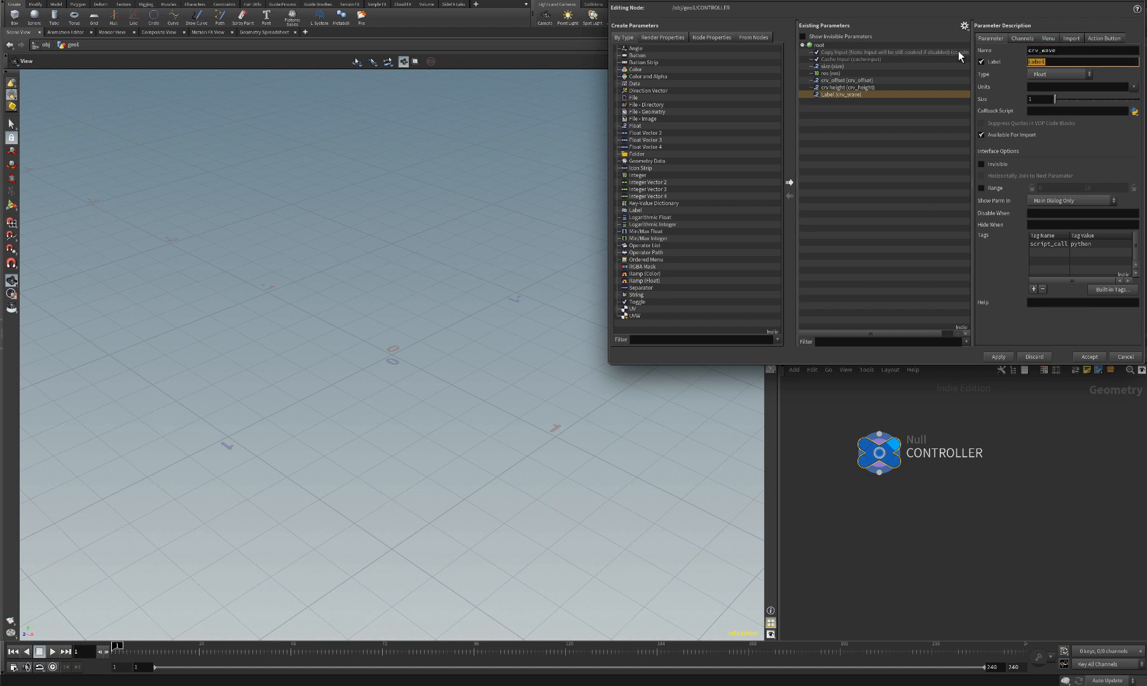
pyautogui.write('crv wave')
pyautogui.press('Return')
pyautogui.click(980, 188)
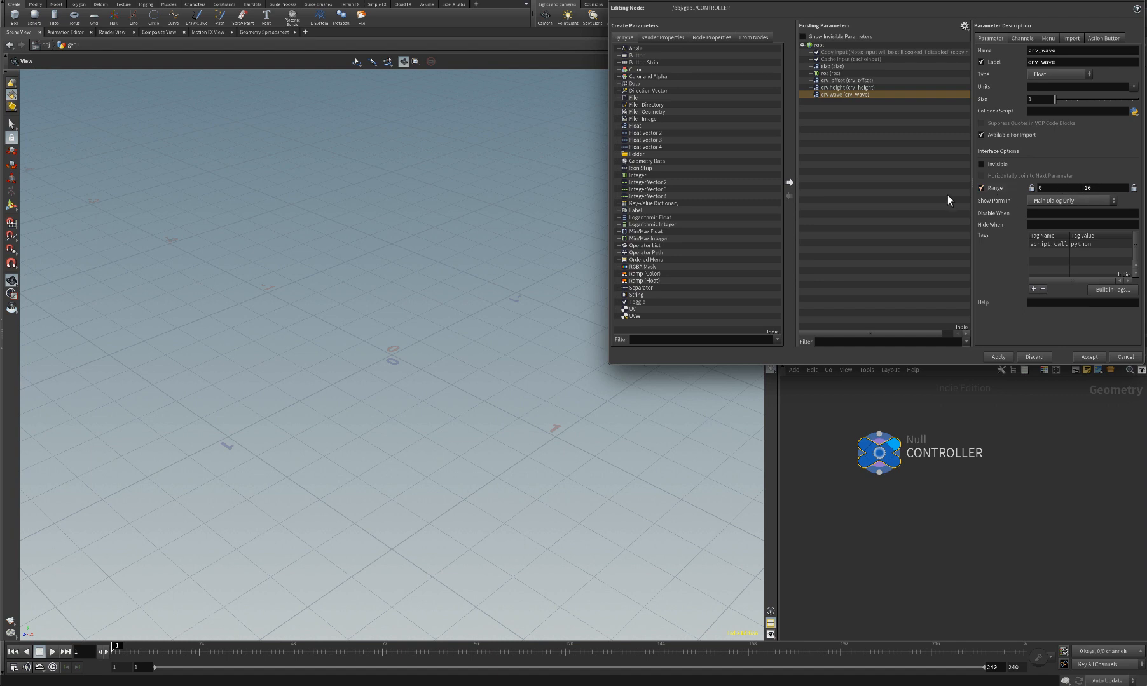
pyautogui.click(891, 164)
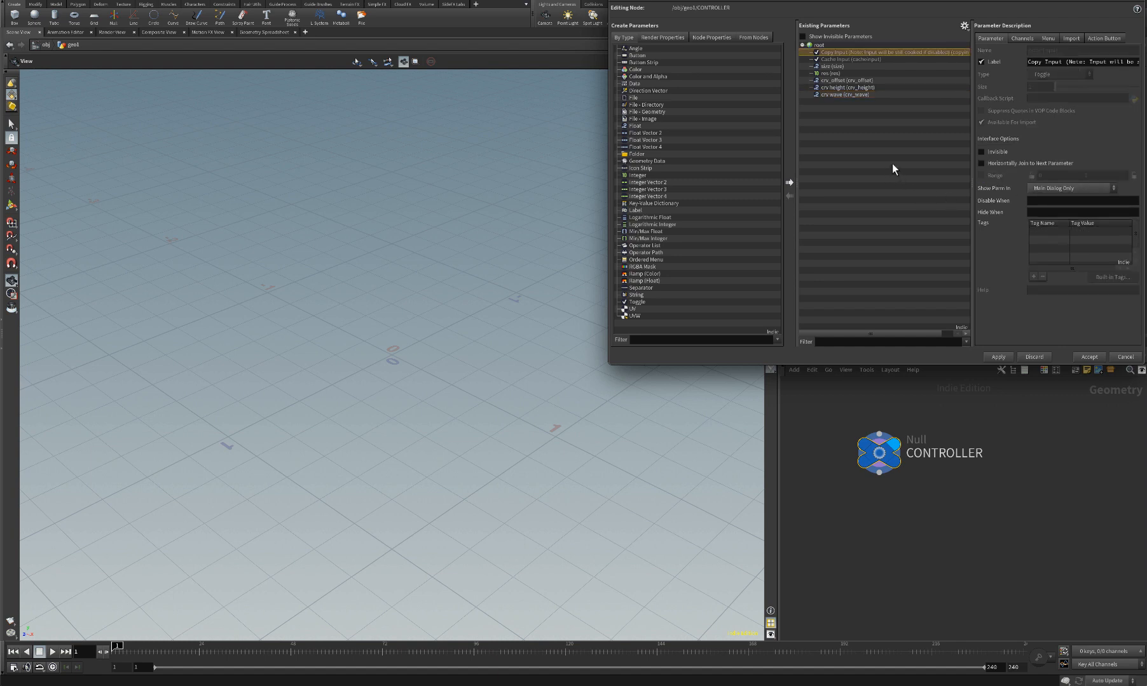
# Add a float parameter named and labelled angle with a range of -180 to 180, and accept the interface changes
pyautogui.moveTo(638, 125); pyautogui.dragTo(834, 137)
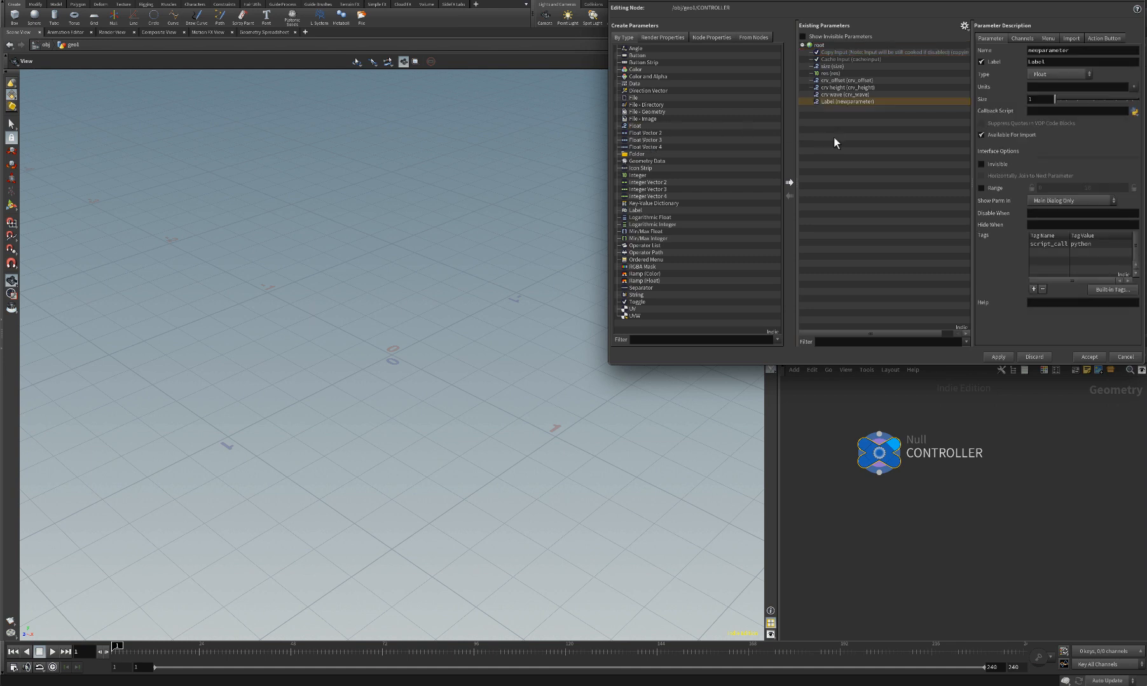
pyautogui.doubleClick(1066, 50)
pyautogui.write('angle')
pyautogui.press('Tab')
pyautogui.write('Aangle')
pyautogui.press('Return')
pyautogui.click(980, 188)
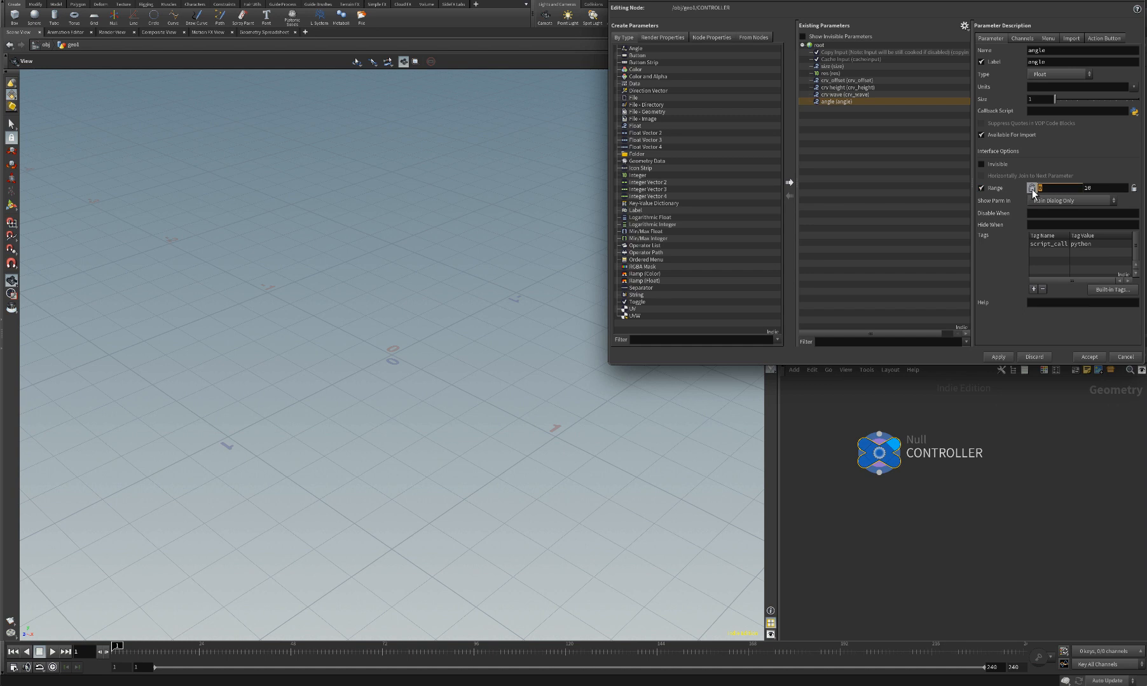
pyautogui.press('BackSpace')
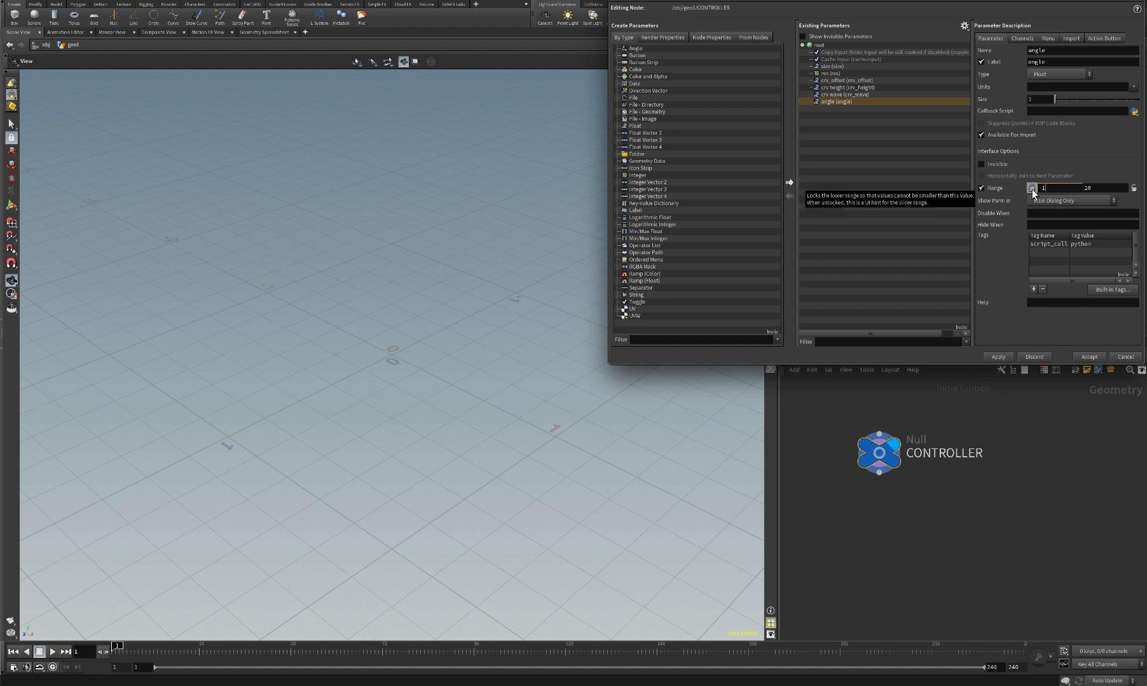
pyautogui.write('-180')
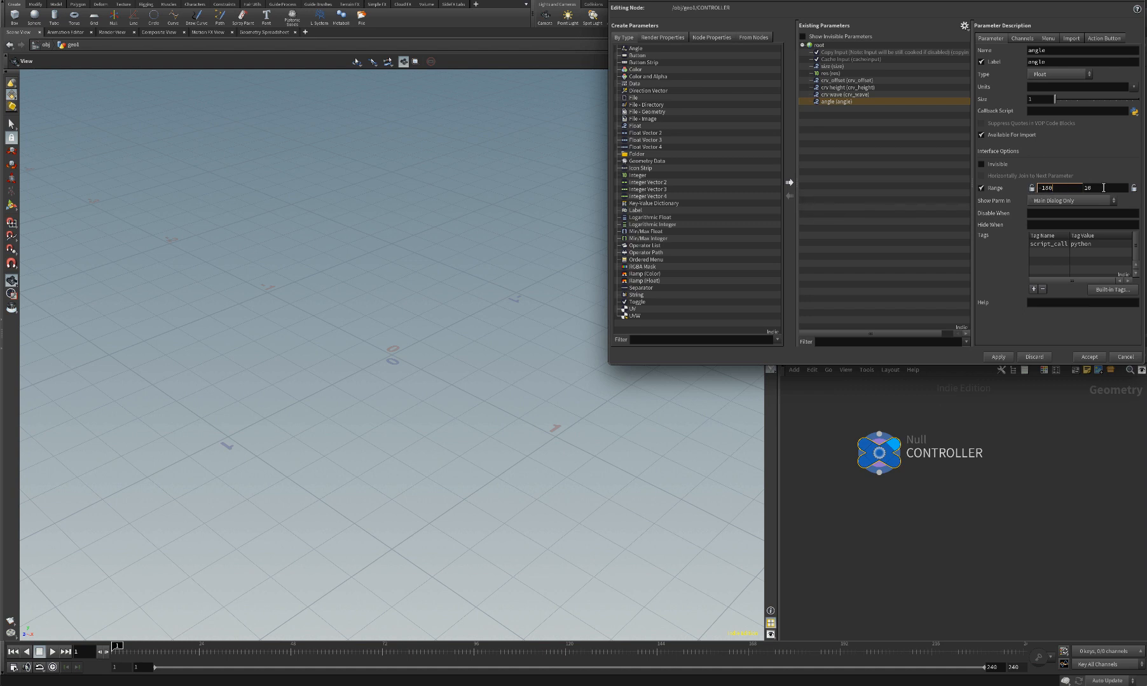
pyautogui.press('Tab')
pyautogui.click(997, 357)
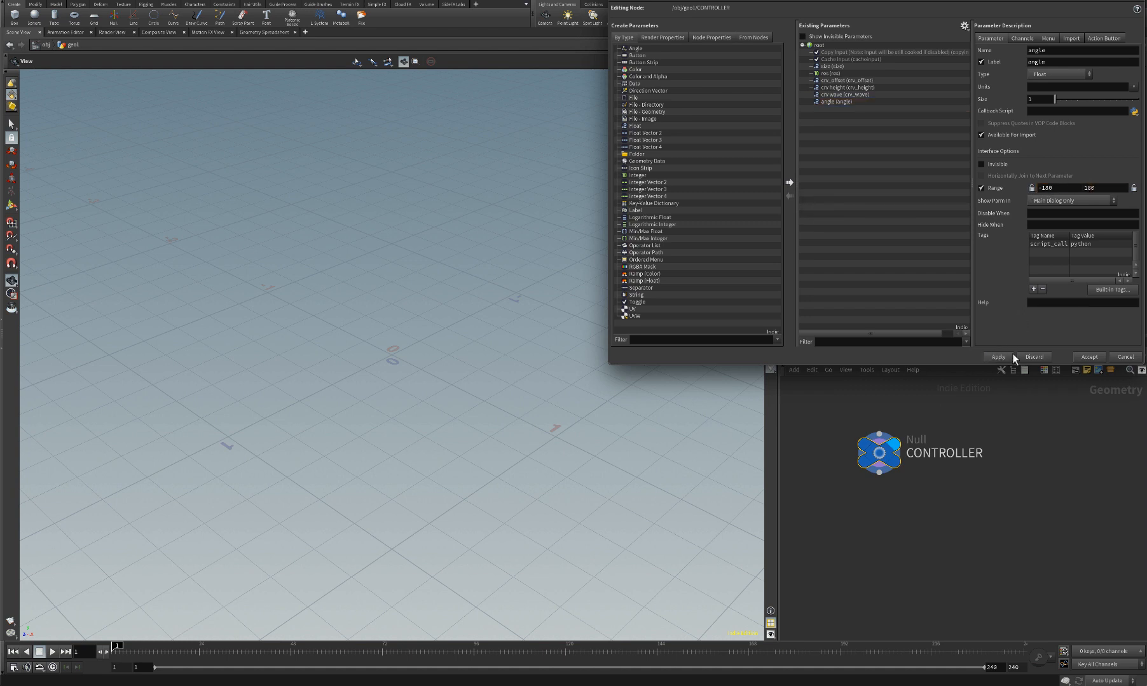
pyautogui.click(1089, 357)
# Add a Grid node beside the CONTROLLER node
pyautogui.scroll(-3, 933, 457)
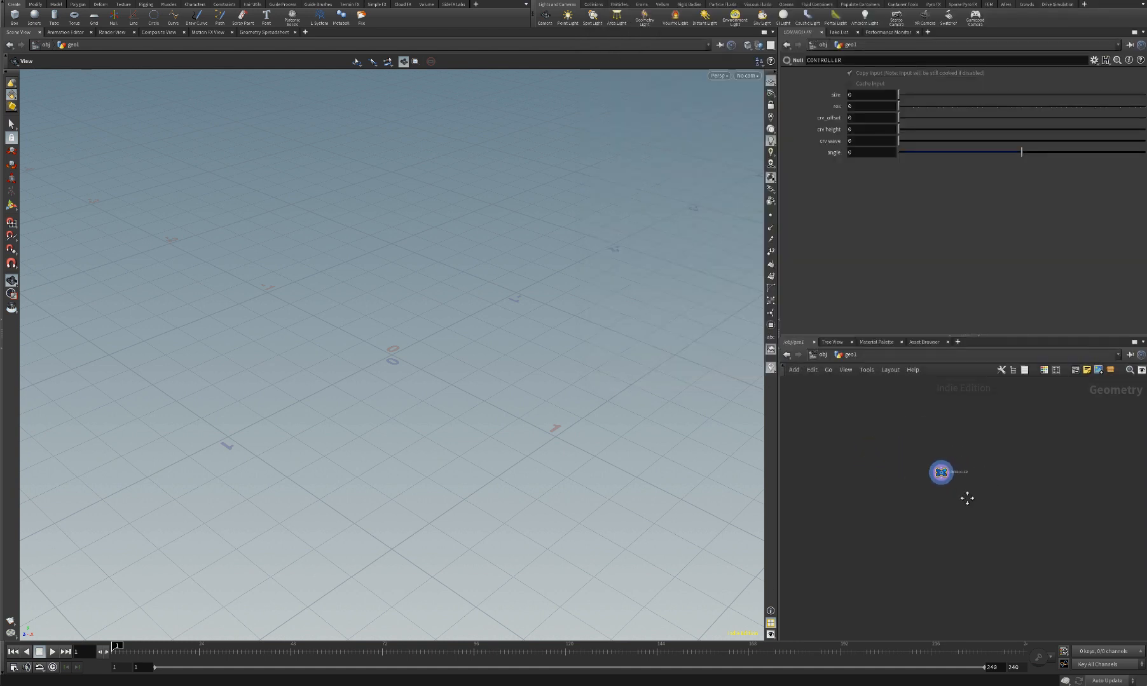
pyautogui.scroll(3, 935, 487)
pyautogui.press('Tab')
pyautogui.write('grid')
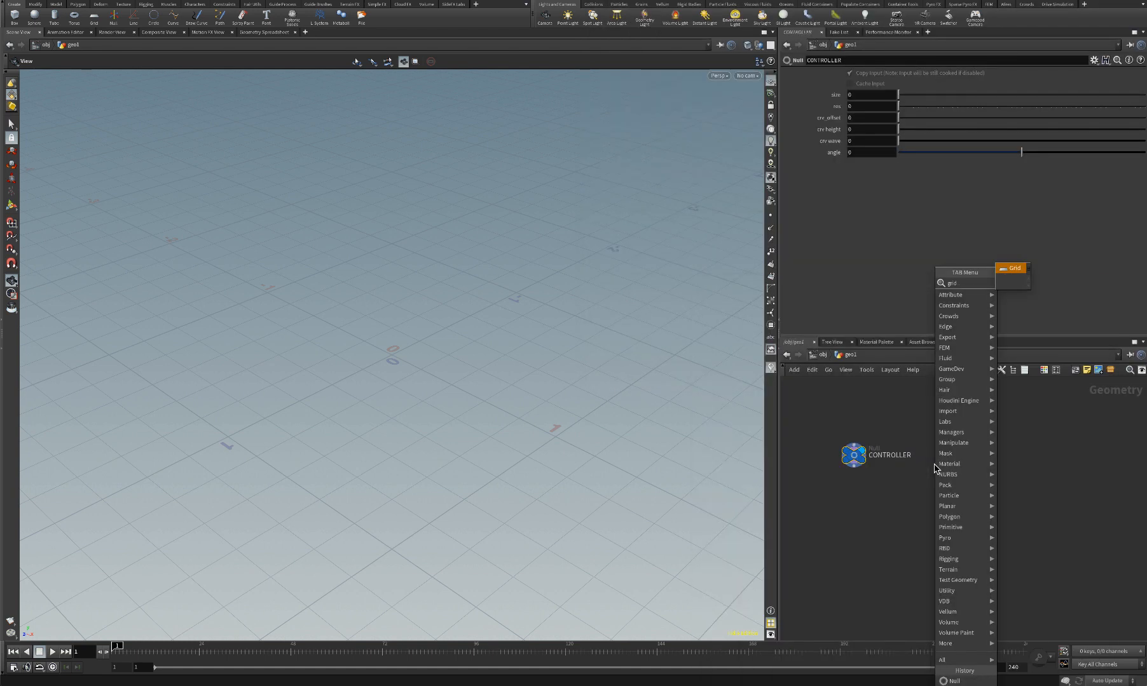
pyautogui.press('Return')
pyautogui.click(935, 464)
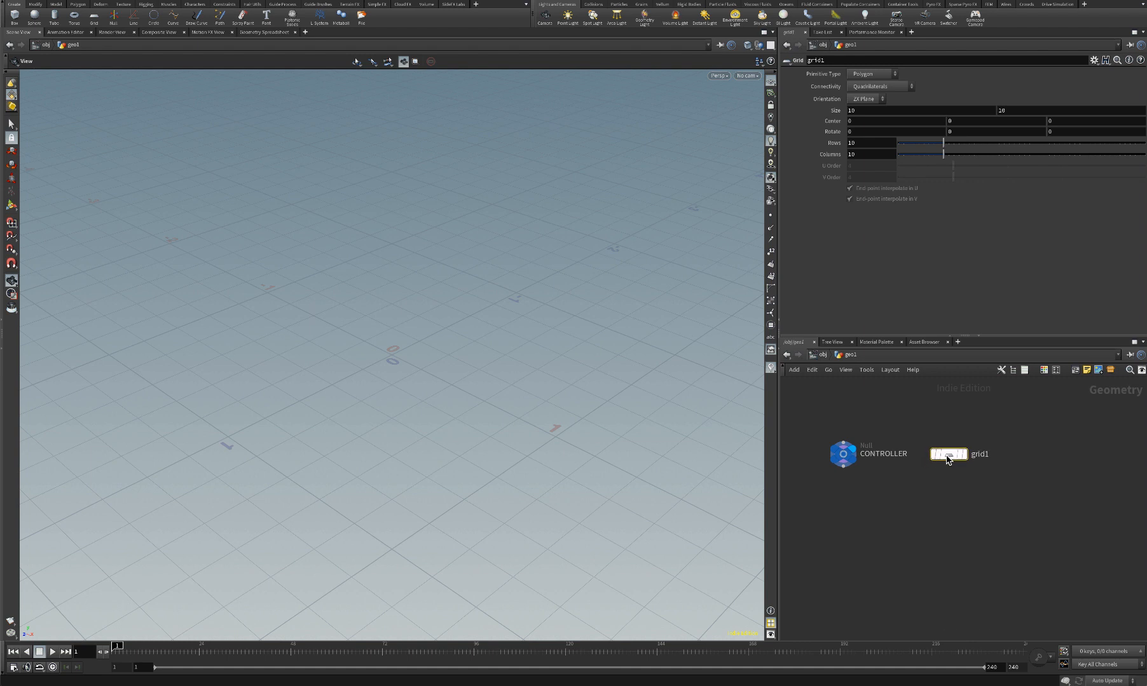
# Set the CONTROLLER node's size parameter to 2
pyautogui.click(846, 454)
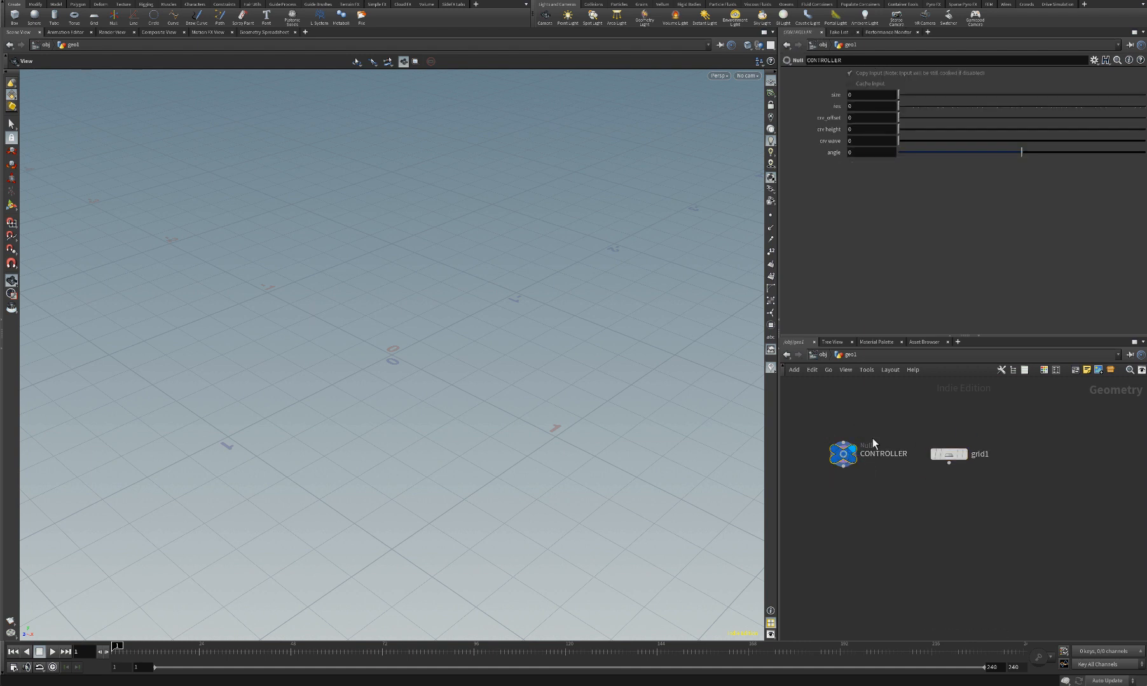
pyautogui.doubleClick(857, 95)
pyautogui.write('2')
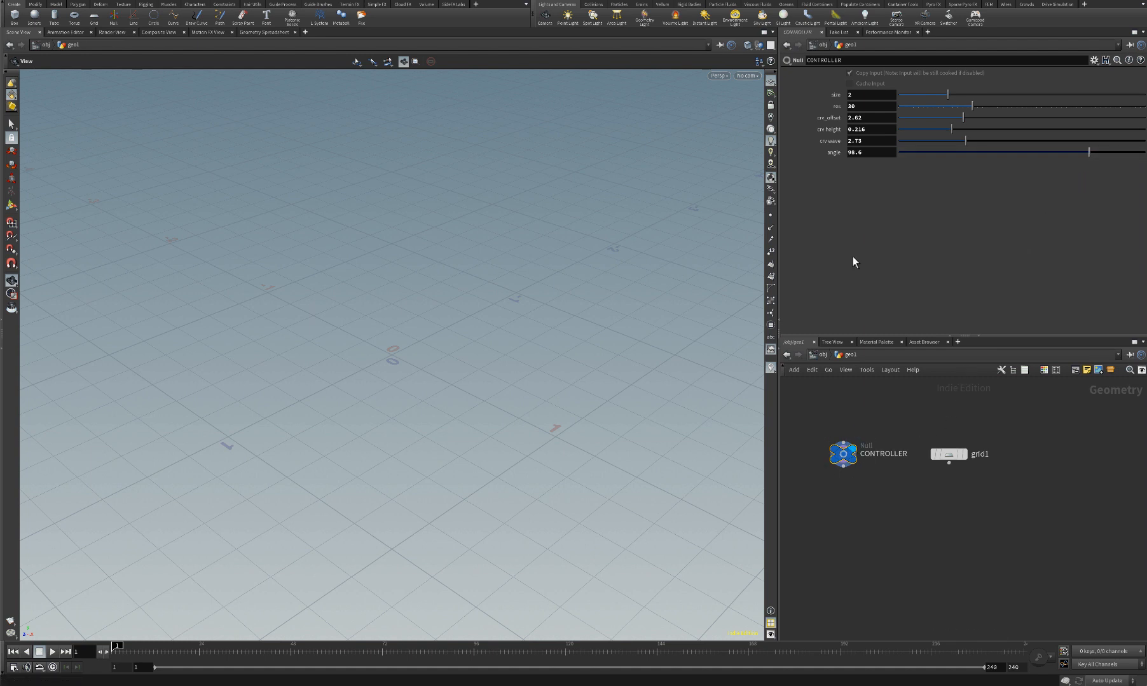
# Link both size values of the grid to the CONTROLLER's size parameter with relative references
pyautogui.rightClick(866, 93)
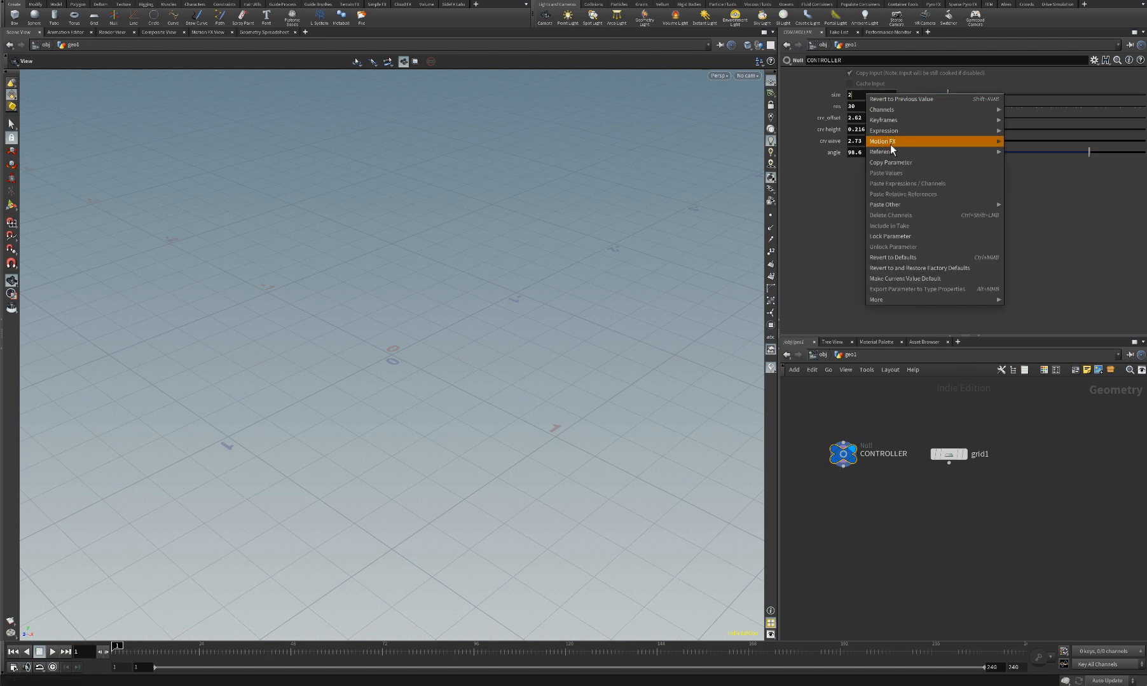
pyautogui.click(889, 164)
pyautogui.click(948, 455)
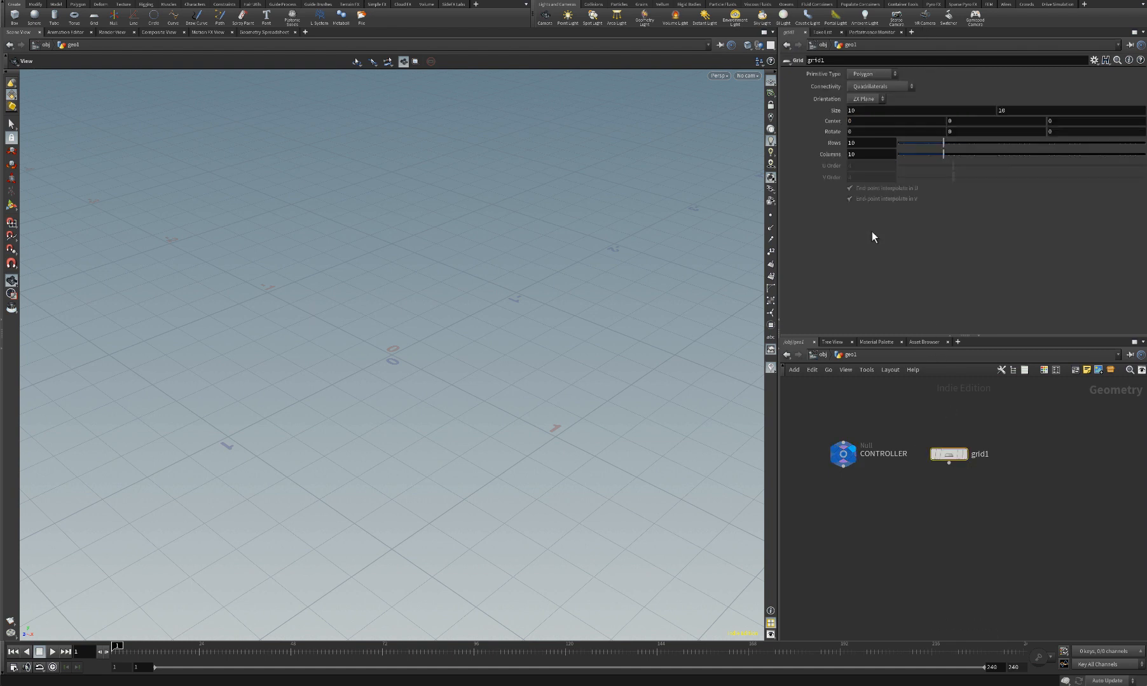
pyautogui.click(857, 109)
pyautogui.rightClick(866, 114)
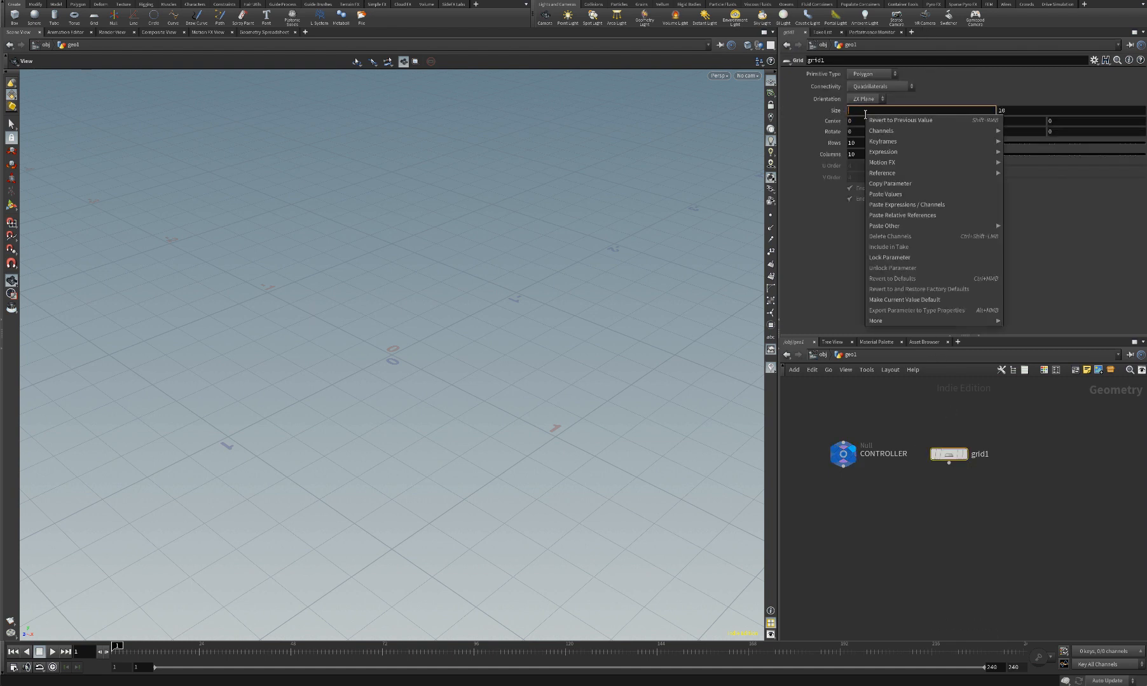
pyautogui.click(906, 220)
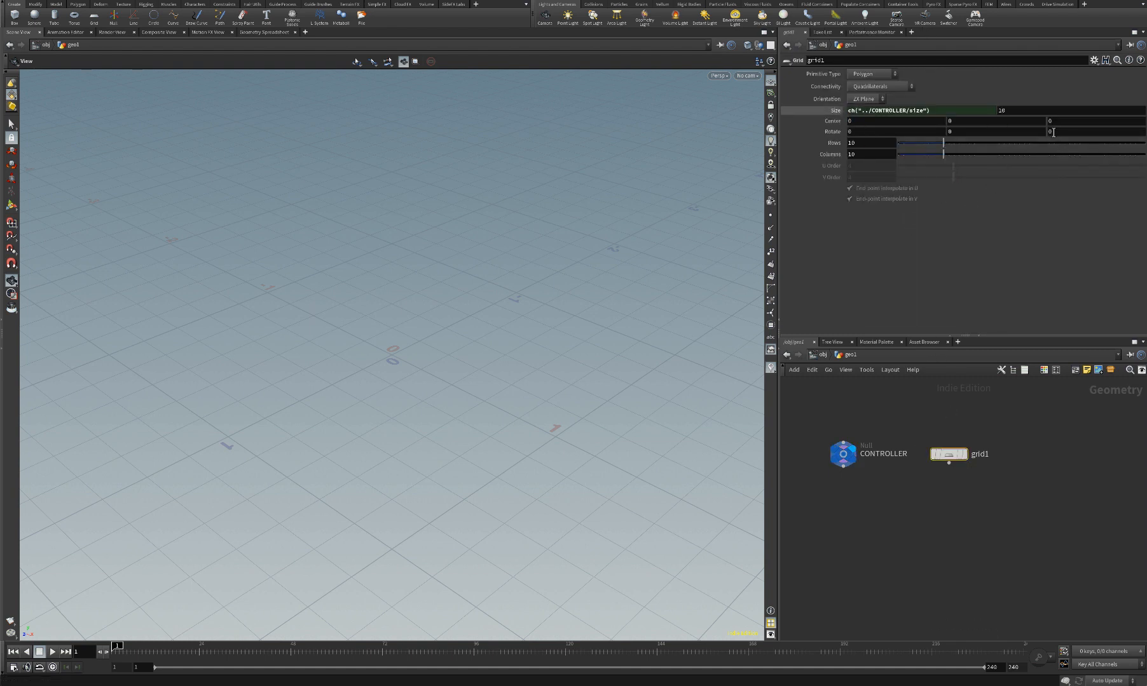
pyautogui.click(975, 113)
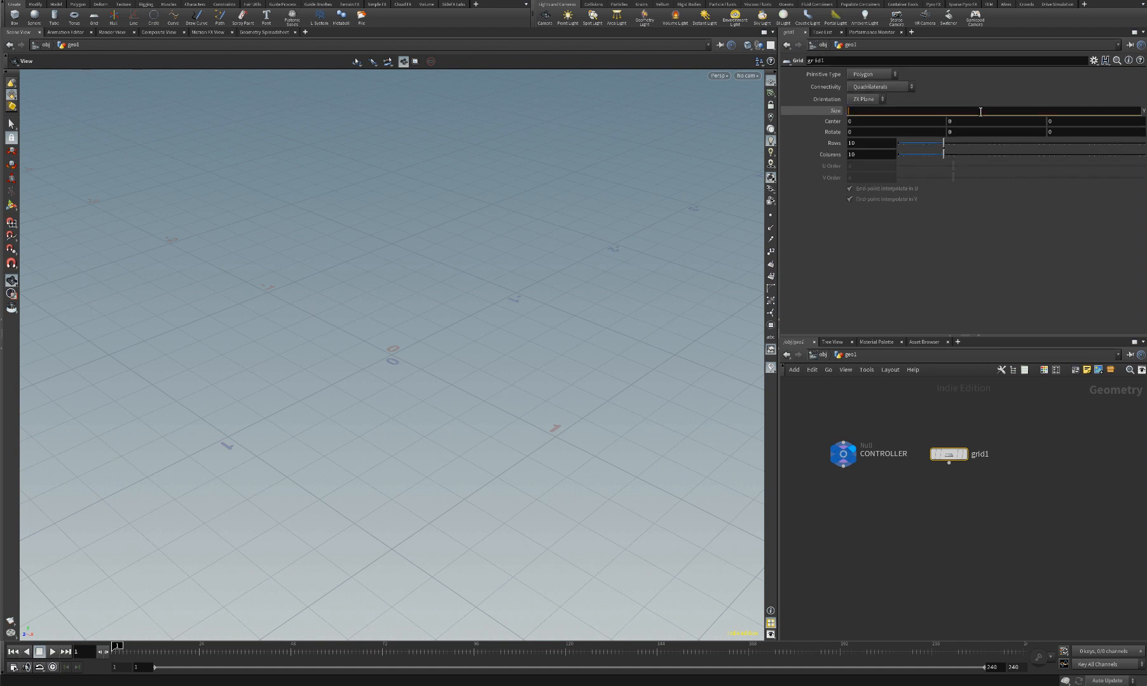
pyautogui.rightClick(980, 112)
pyautogui.click(1013, 217)
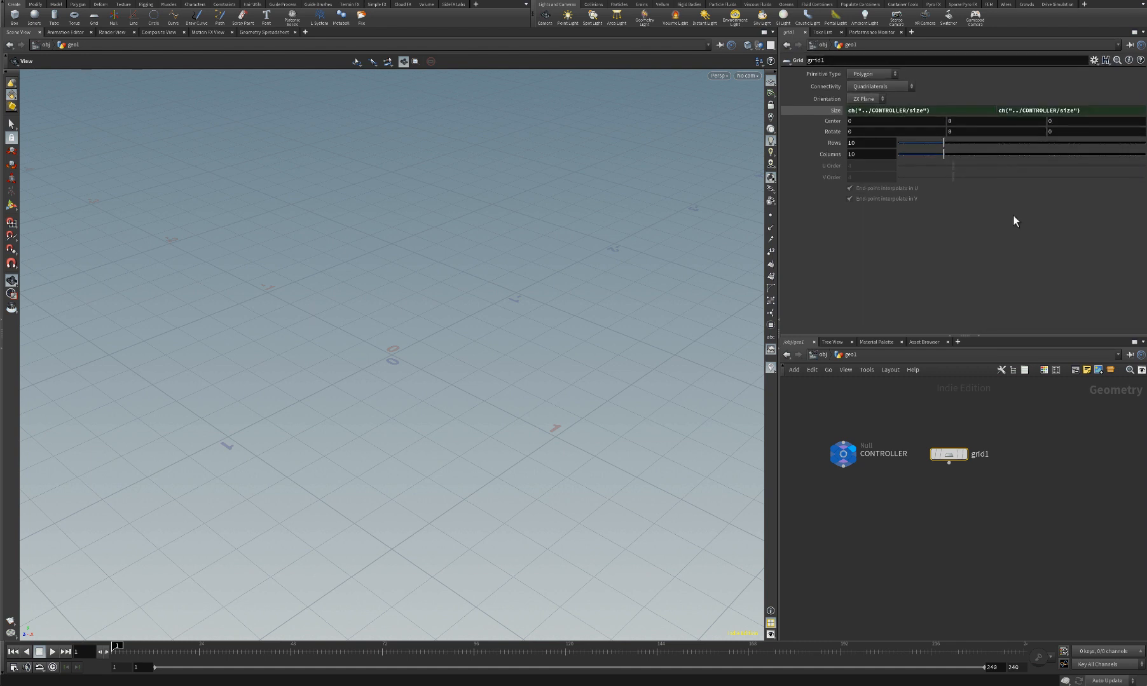
# Display the grid and link its row count to the CONTROLLER's res parameter with a relative reference
pyautogui.click(848, 453)
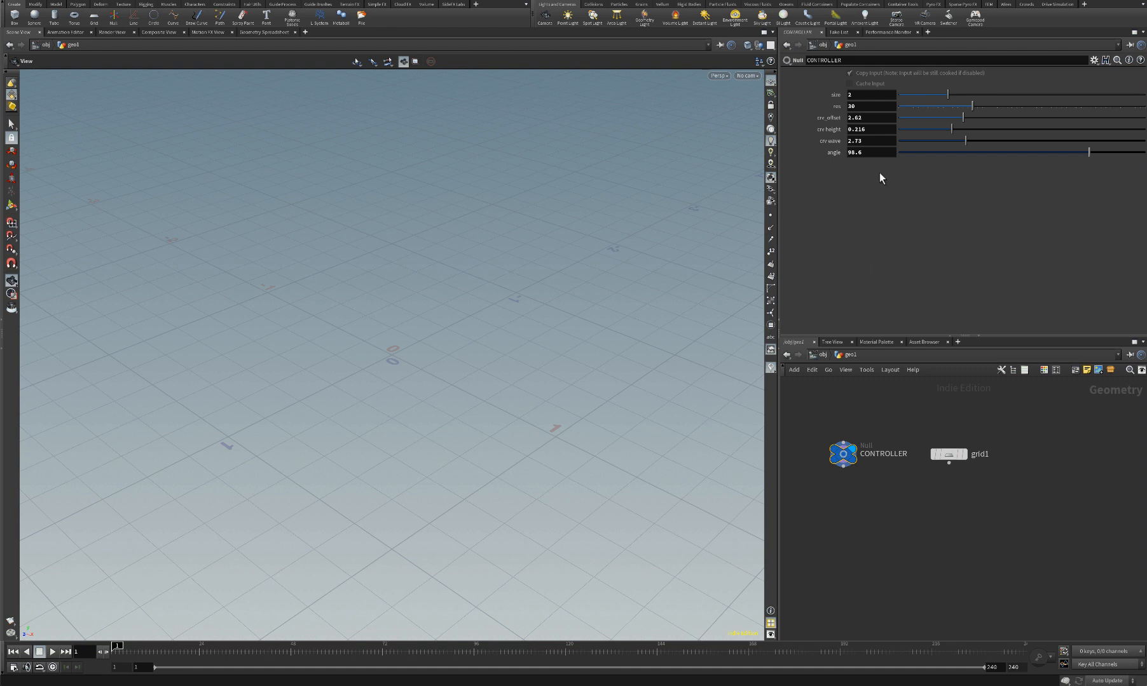
pyautogui.rightClick(870, 108)
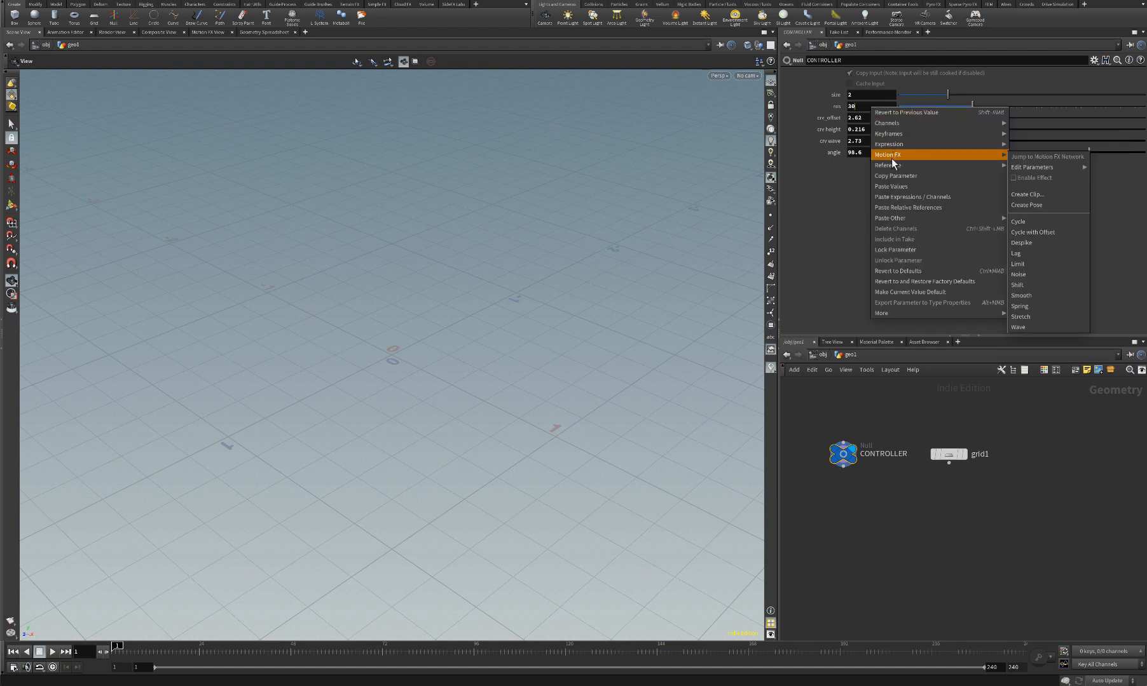
pyautogui.click(893, 177)
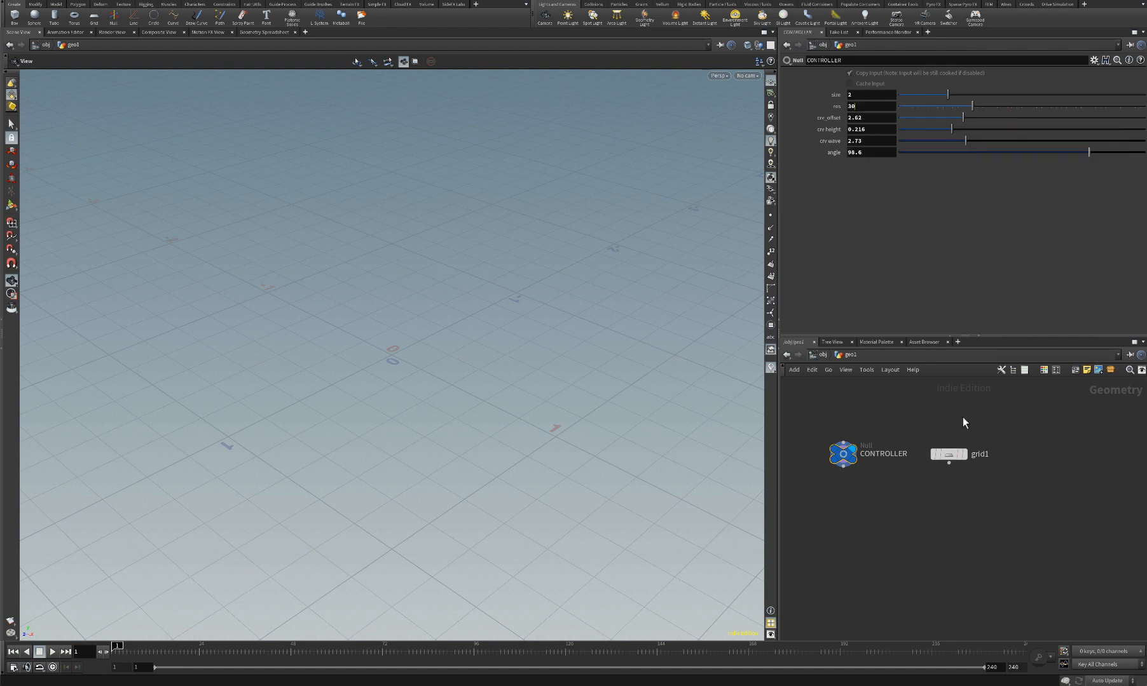
pyautogui.click(953, 453)
pyautogui.click(965, 453)
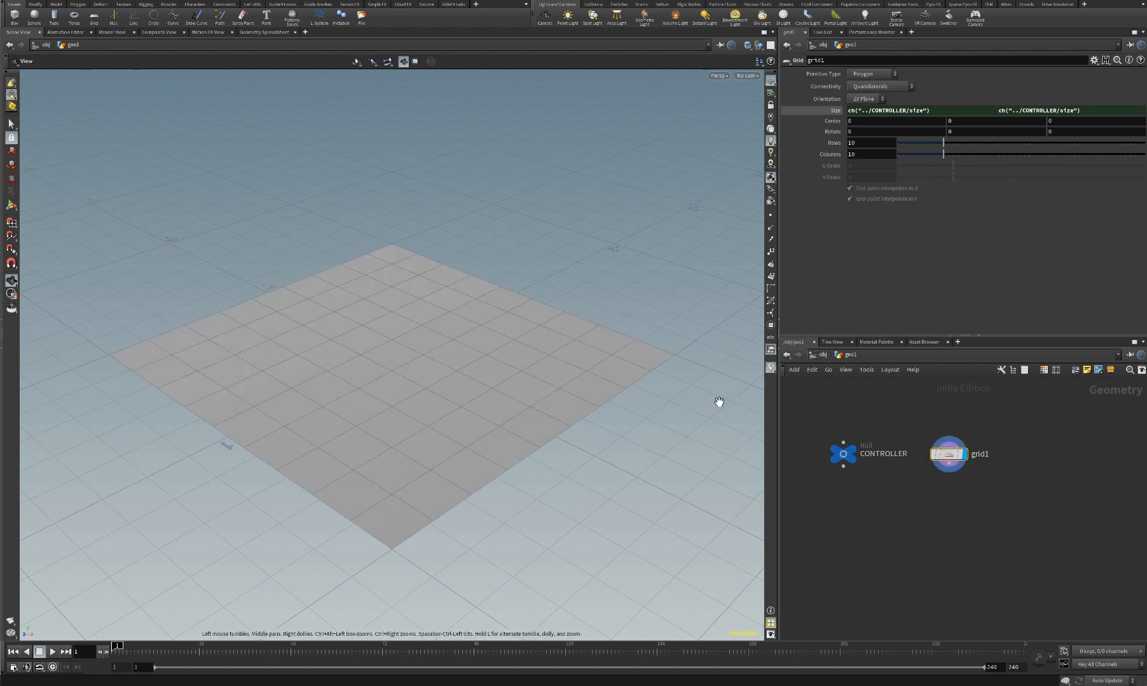
pyautogui.moveTo(598, 389); pyautogui.dragTo(557, 393)
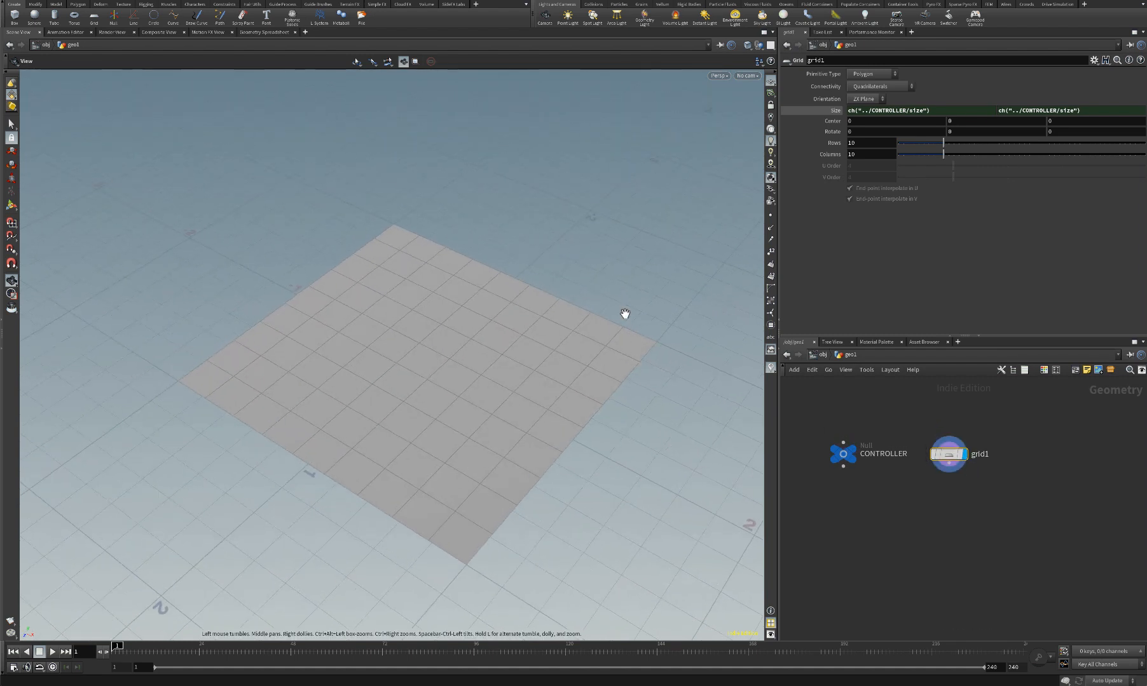
pyautogui.click(853, 142)
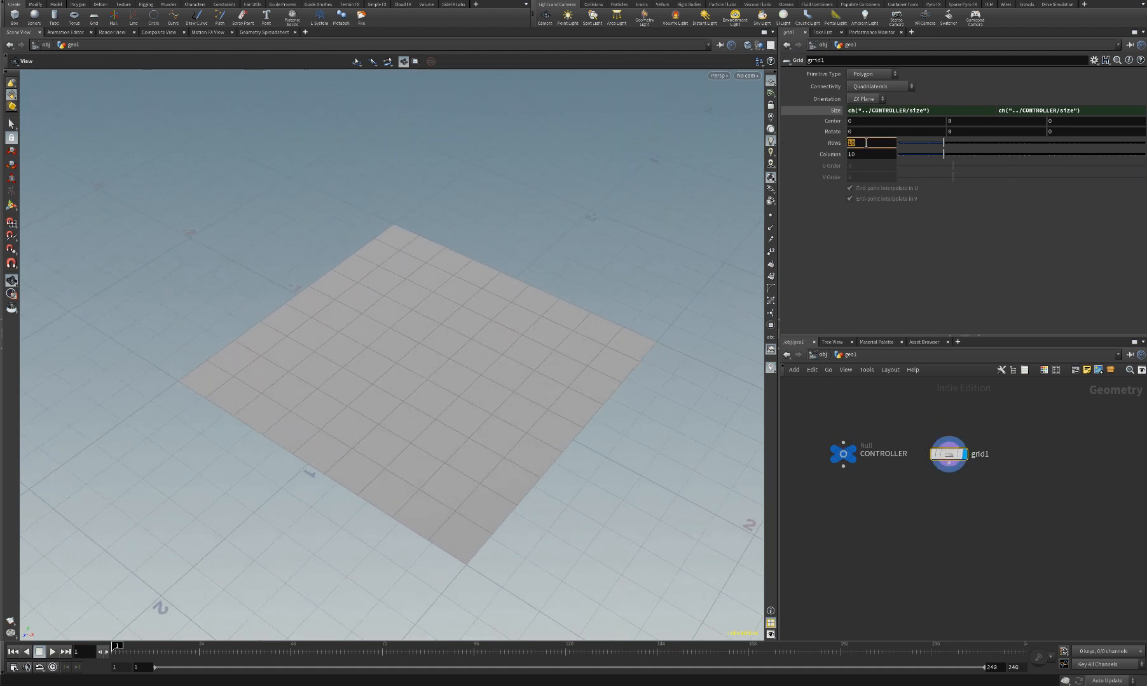
pyautogui.rightClick(866, 142)
pyautogui.click(892, 241)
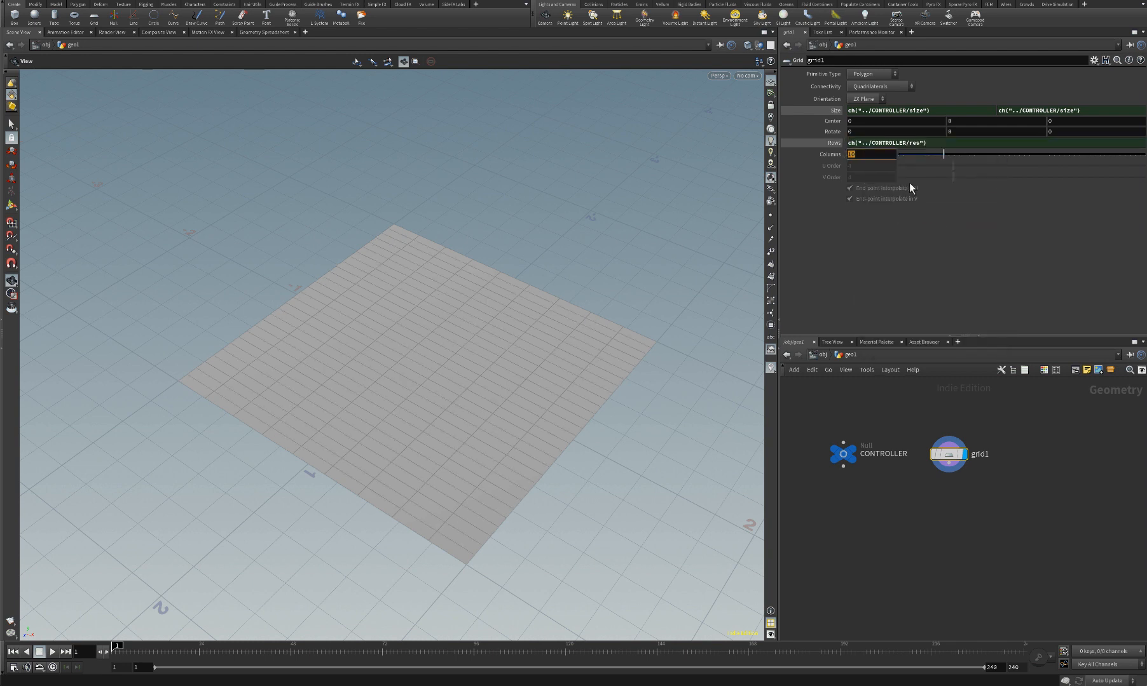
# Set the grid's columns to 2 and inspect the resulting strips from several angles
pyautogui.write('2')
pyautogui.press('Return')
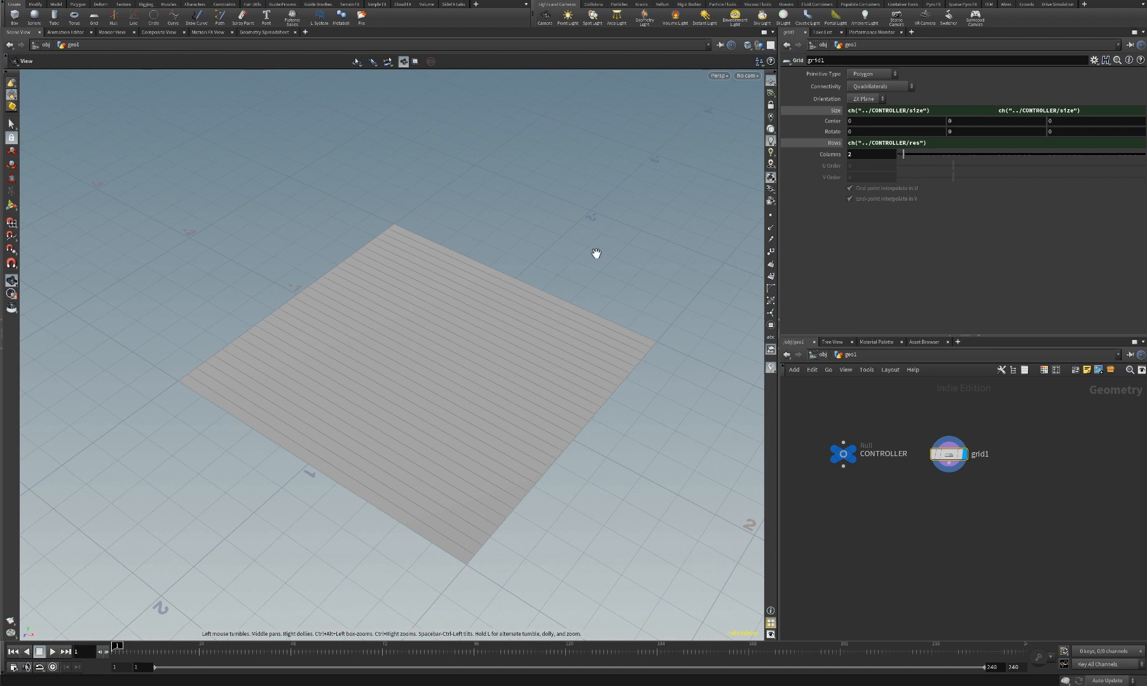
pyautogui.moveTo(595, 257); pyautogui.dragTo(504, 310)
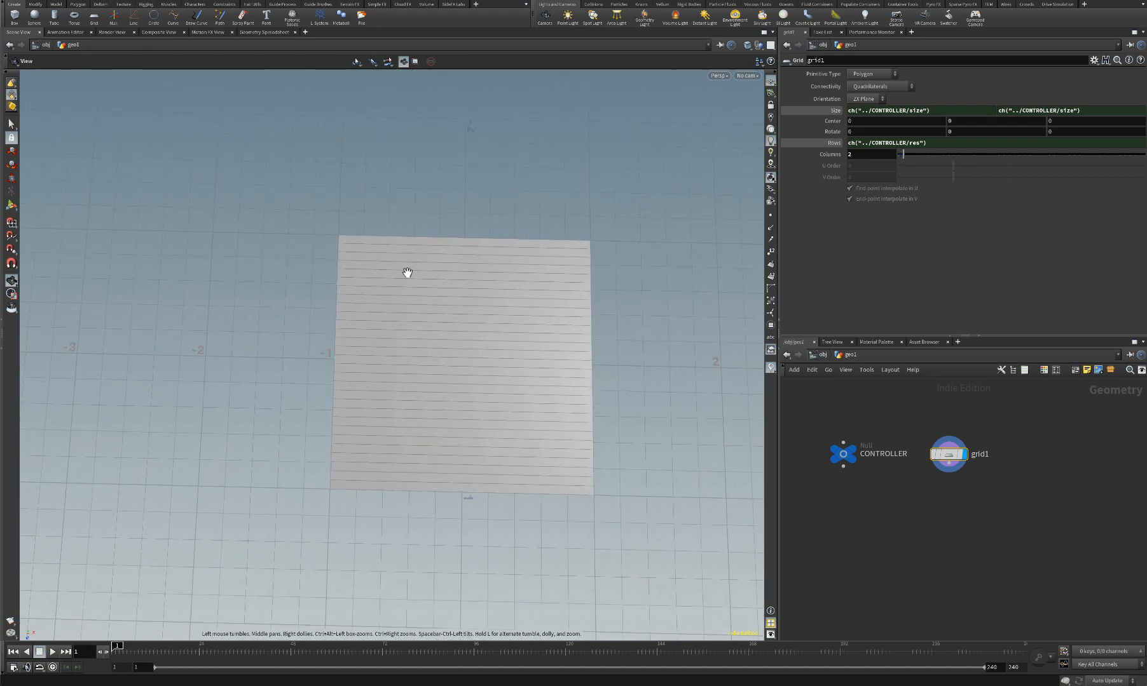
pyautogui.moveTo(404, 305); pyautogui.dragTo(386, 281)
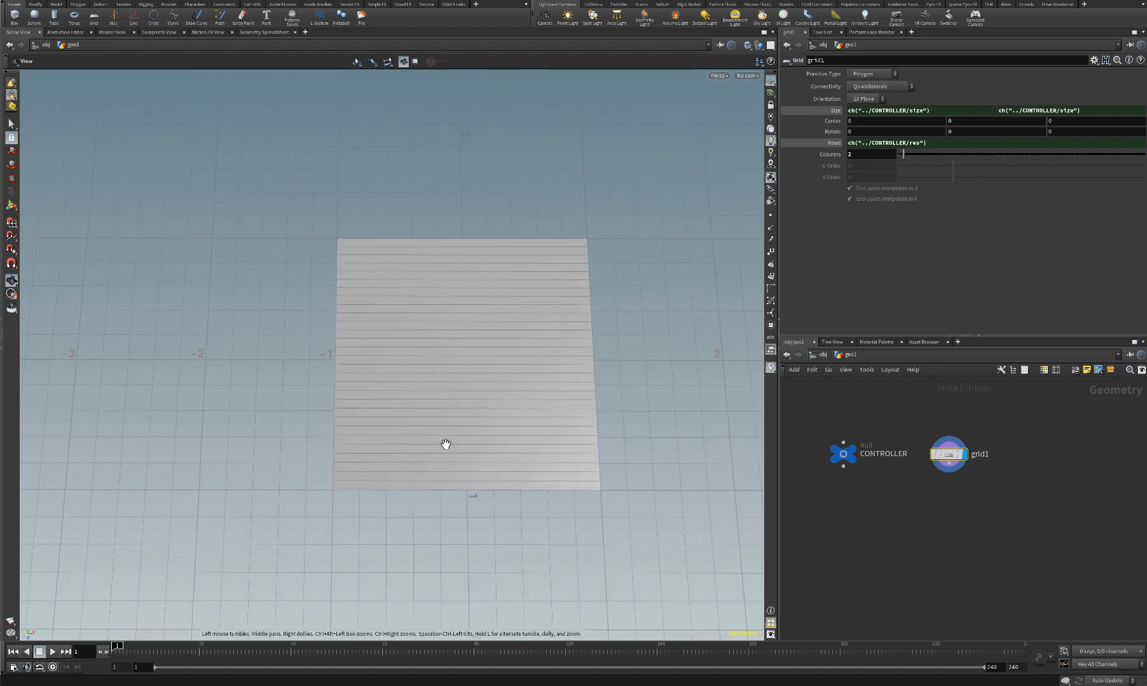
pyautogui.moveTo(446, 446); pyautogui.dragTo(486, 426)
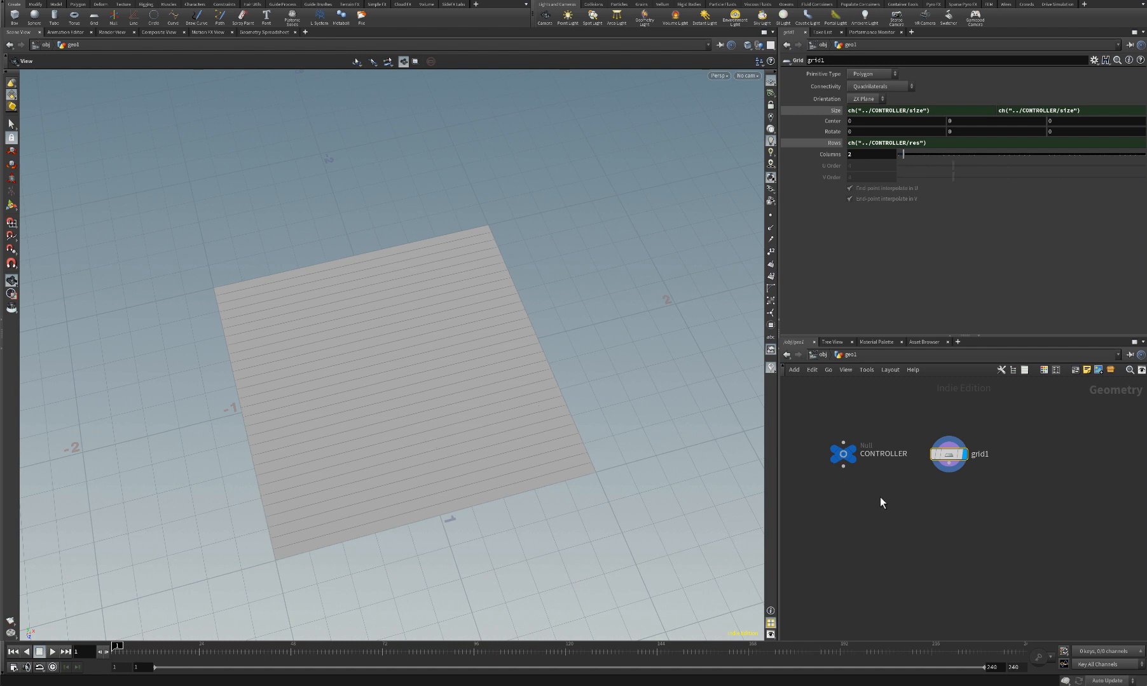
# Add a Line node beside the grid node
pyautogui.moveTo(892, 508); pyautogui.dragTo(919, 522, button='middle')
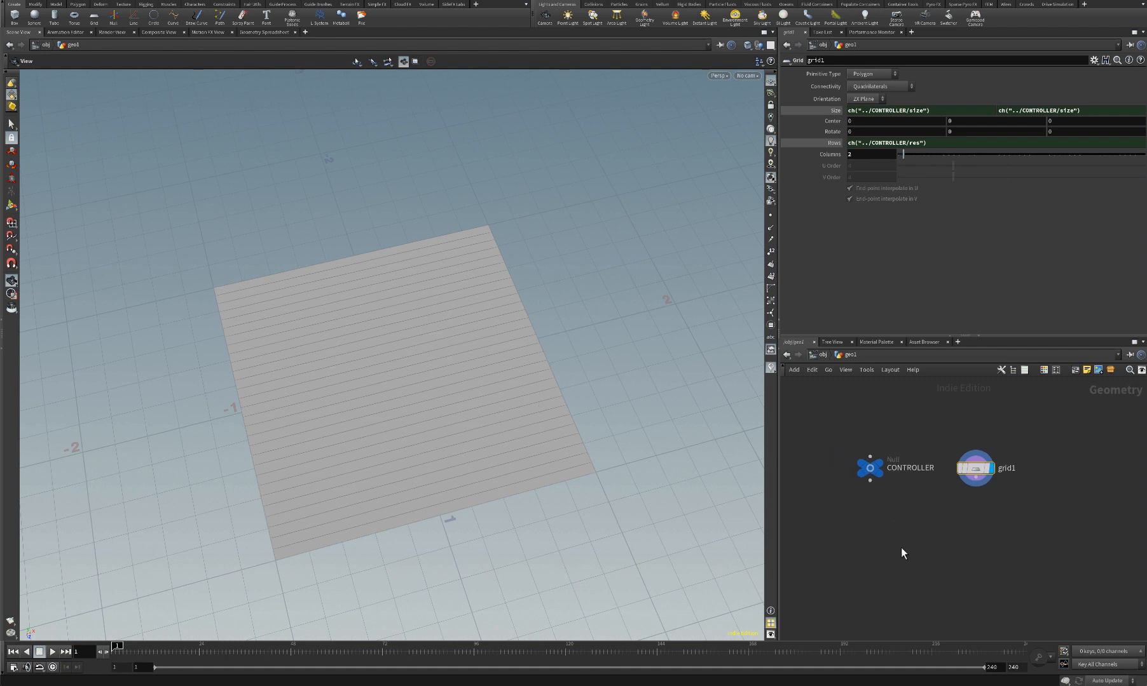
pyautogui.press('Tab')
pyautogui.write('line')
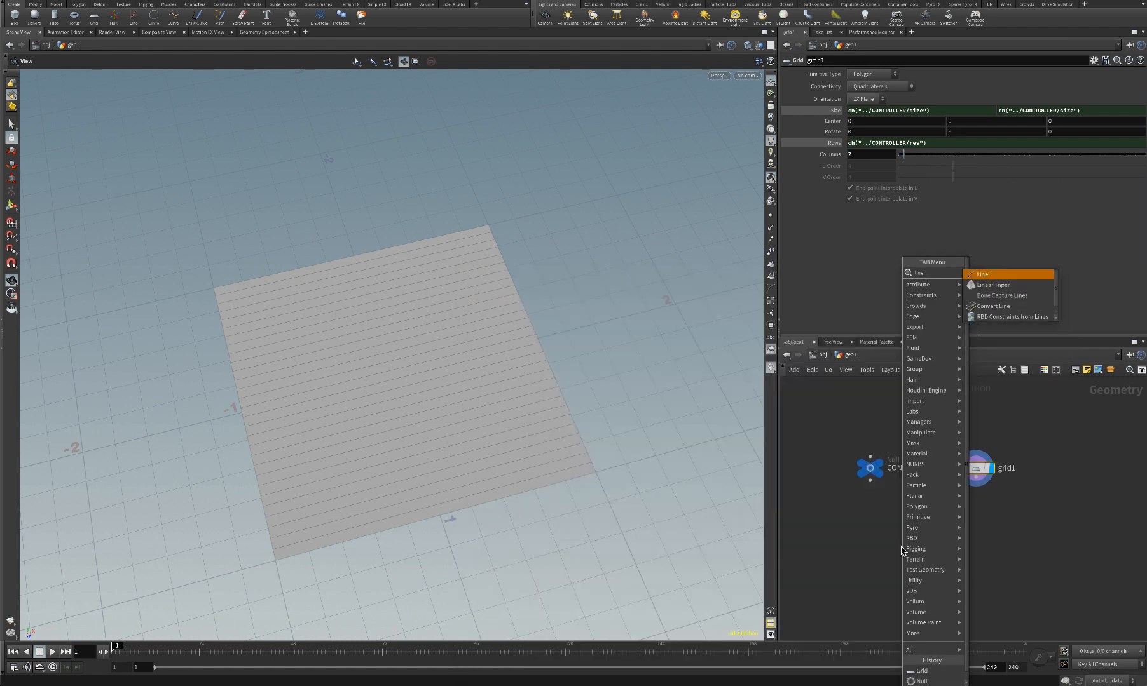
pyautogui.press('Return')
pyautogui.click(1053, 470)
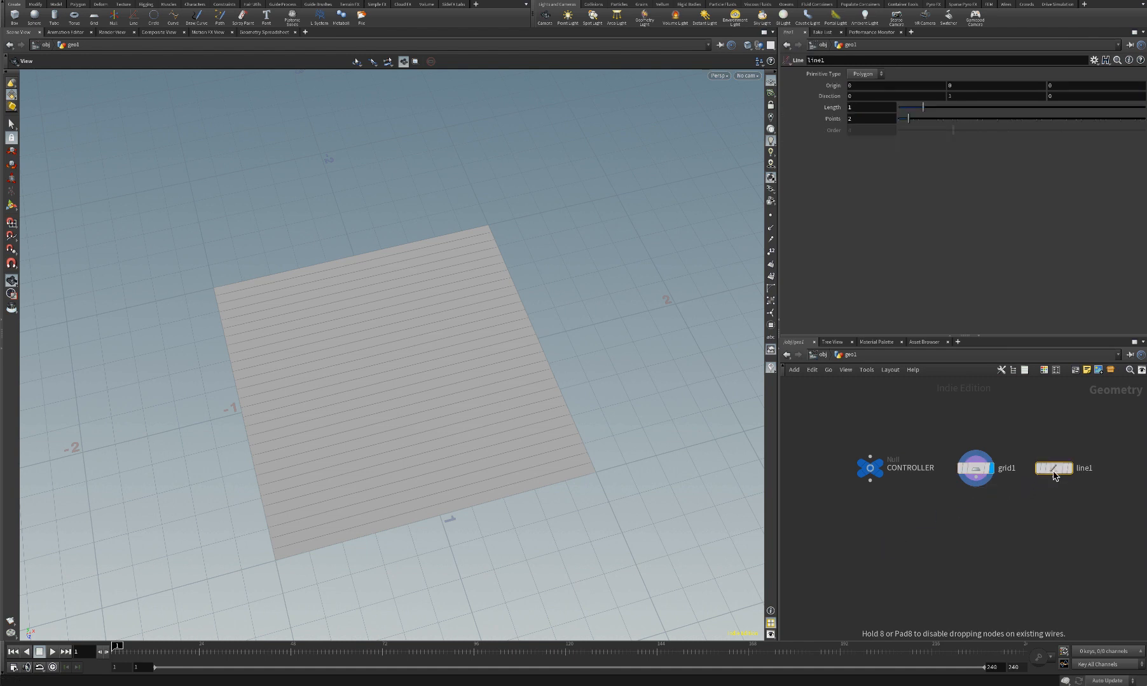
# Link the line's length to the CONTROLLER's size parameter with a relative reference
pyautogui.click(870, 468)
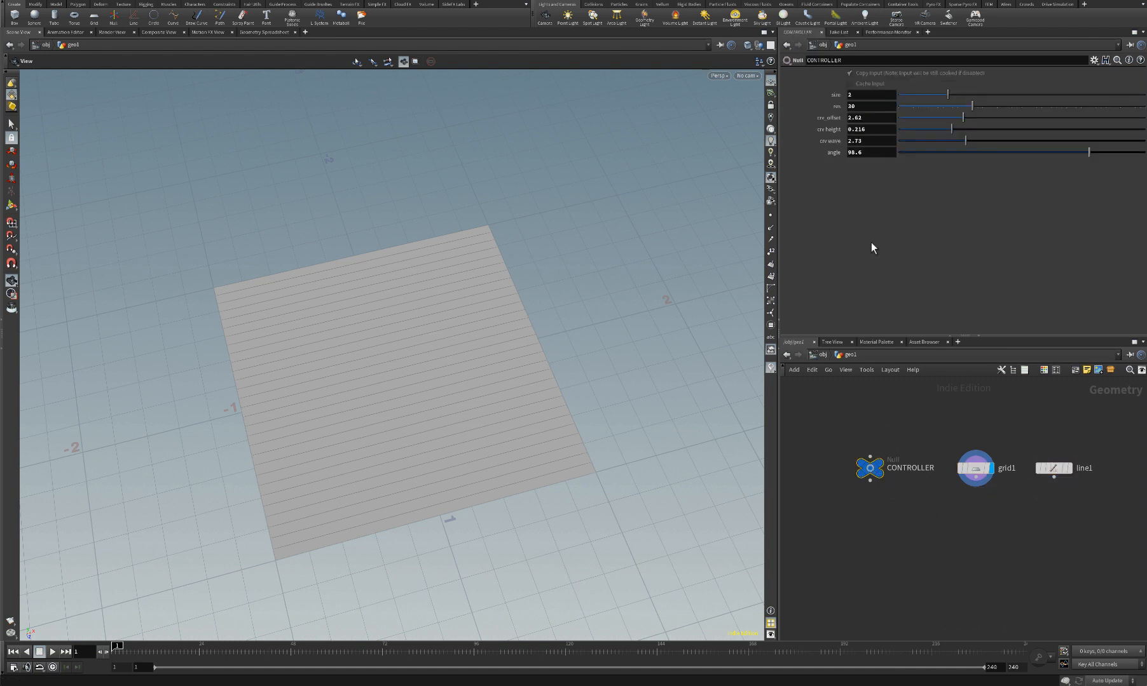
pyautogui.rightClick(869, 94)
pyautogui.click(882, 153)
pyautogui.click(1053, 468)
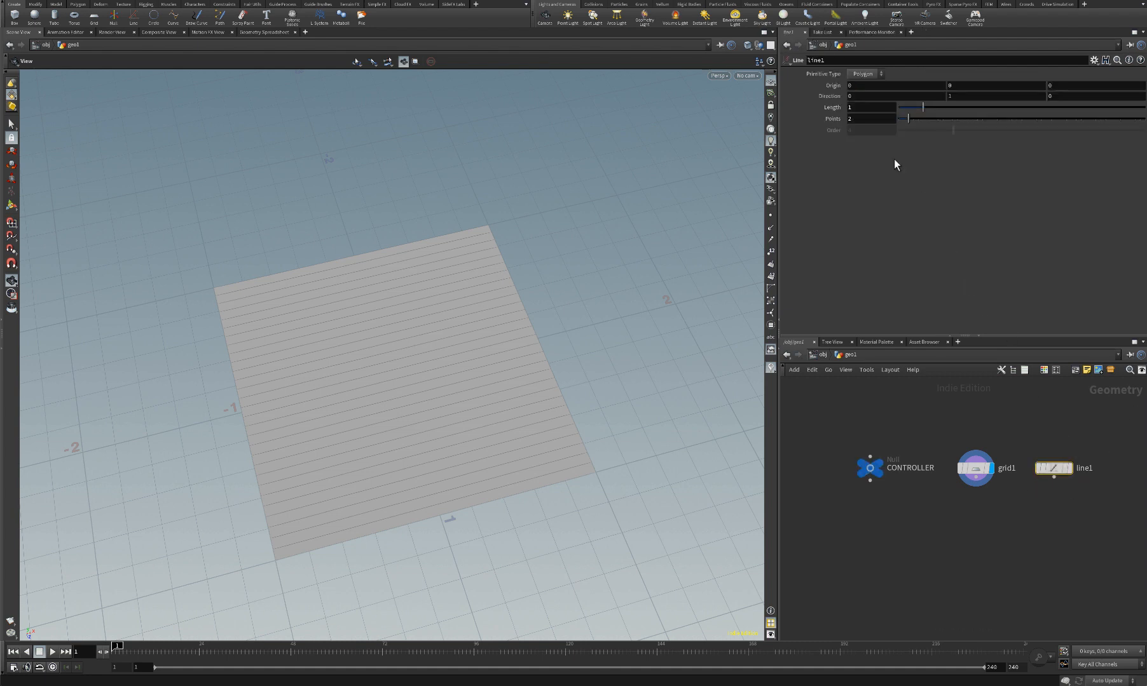
pyautogui.click(857, 107)
pyautogui.rightClick(858, 107)
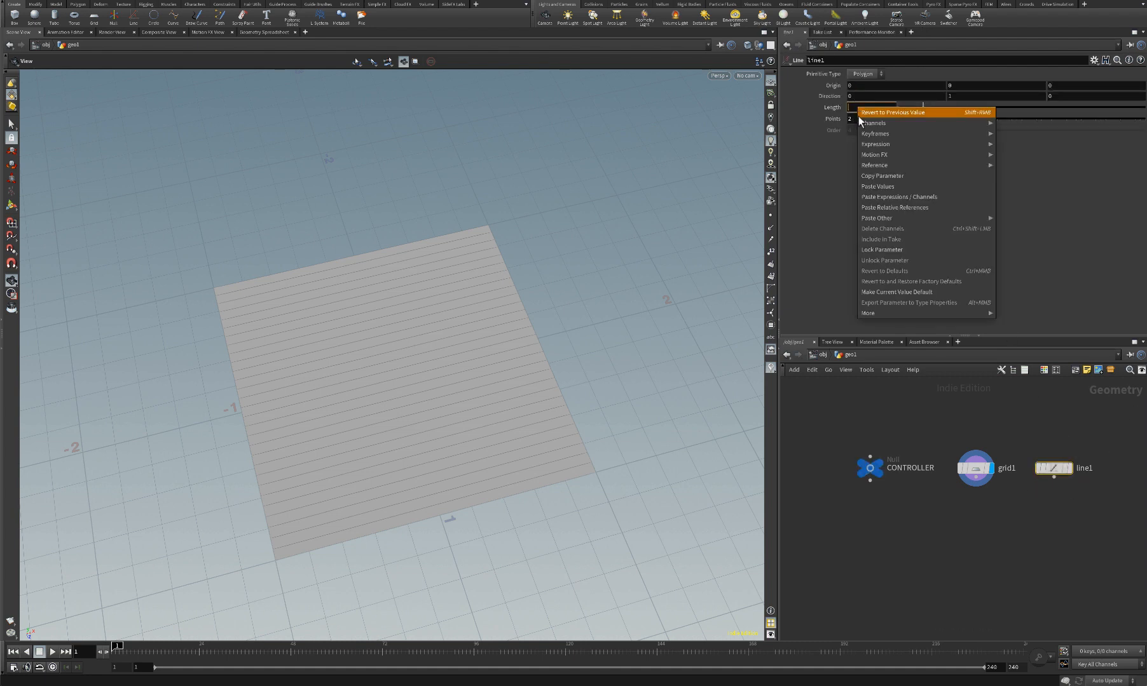
pyautogui.click(884, 208)
pyautogui.press('Return')
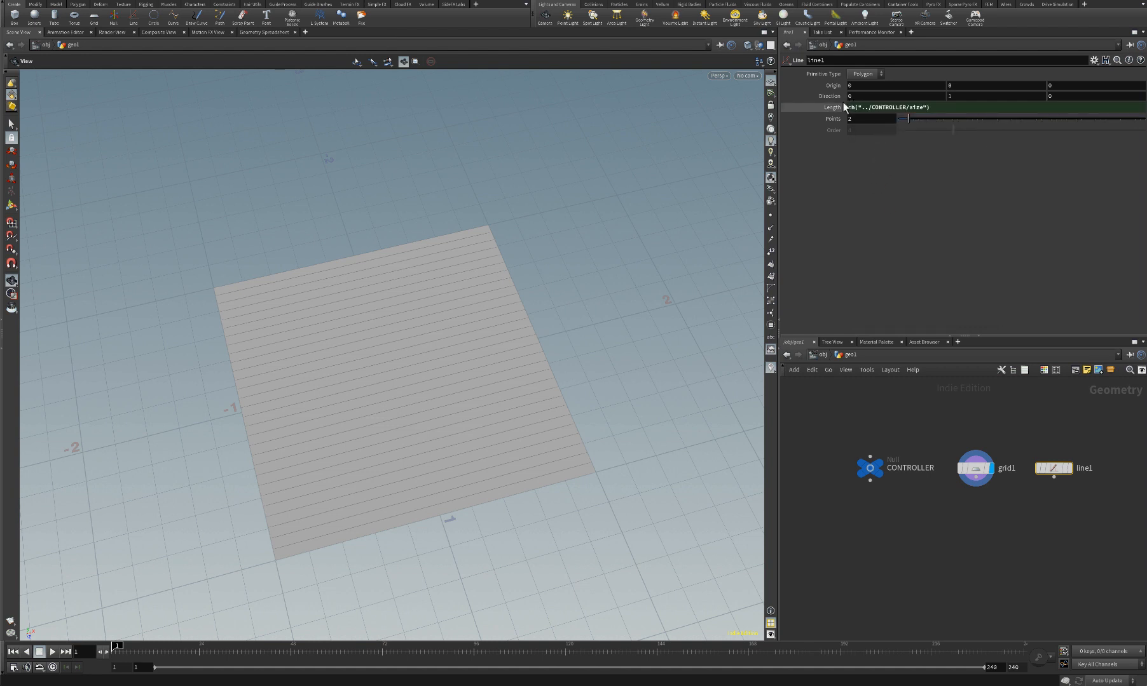
# Set the line's direction to 0, 0, 1 and display the line node in the viewport
pyautogui.click(953, 96)
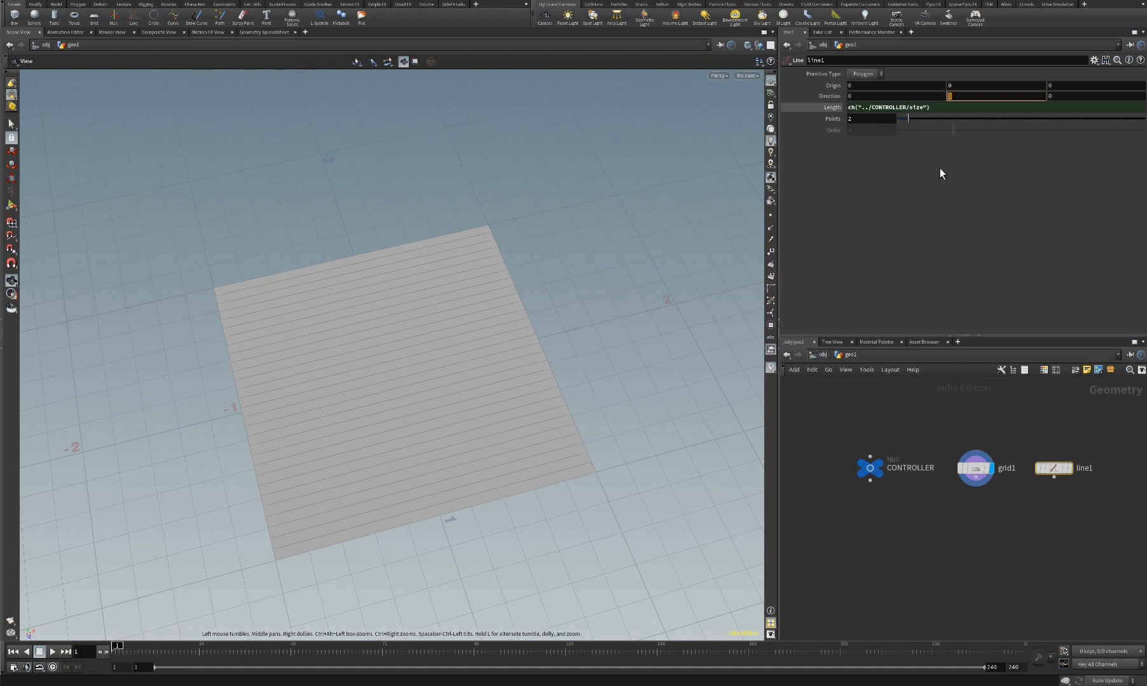
pyautogui.click(985, 96)
pyautogui.press('Tab')
pyautogui.press('Return')
pyautogui.click(1062, 468)
pyautogui.click(1068, 469)
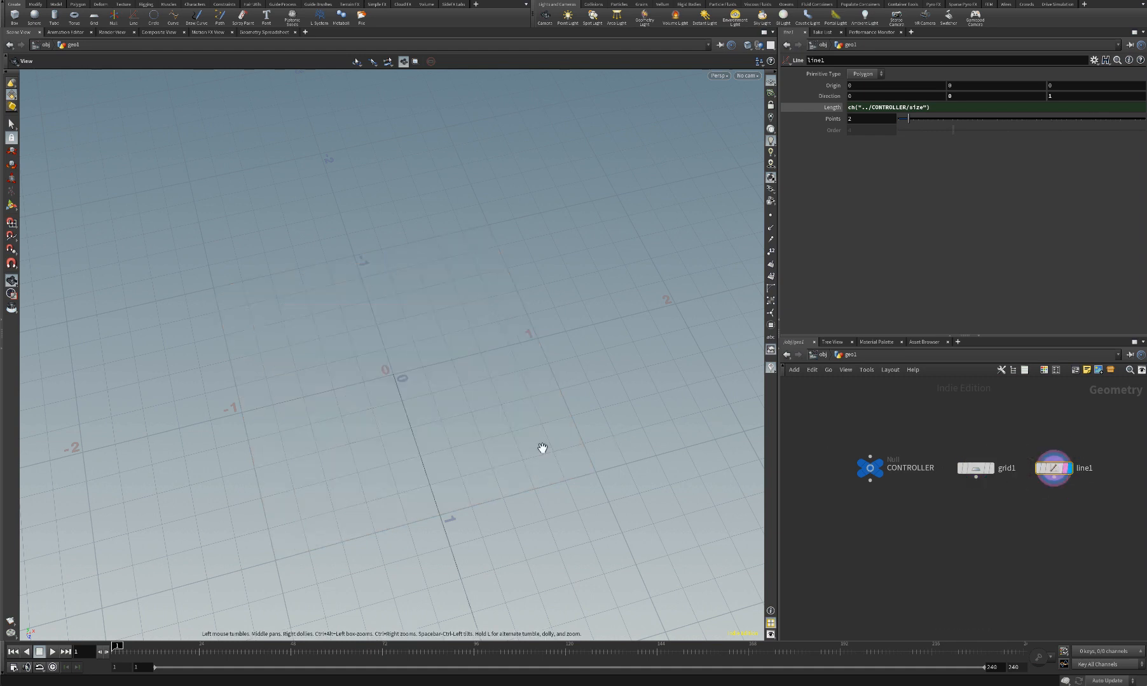
# Switch the viewport background's color scheme to Dark in the display options and close them
pyautogui.moveTo(511, 435)
pyautogui.mouseDown()
pyautogui.moveTo(441, 449)
pyautogui.moveTo(504, 431)
pyautogui.mouseUp()
pyautogui.press('d')
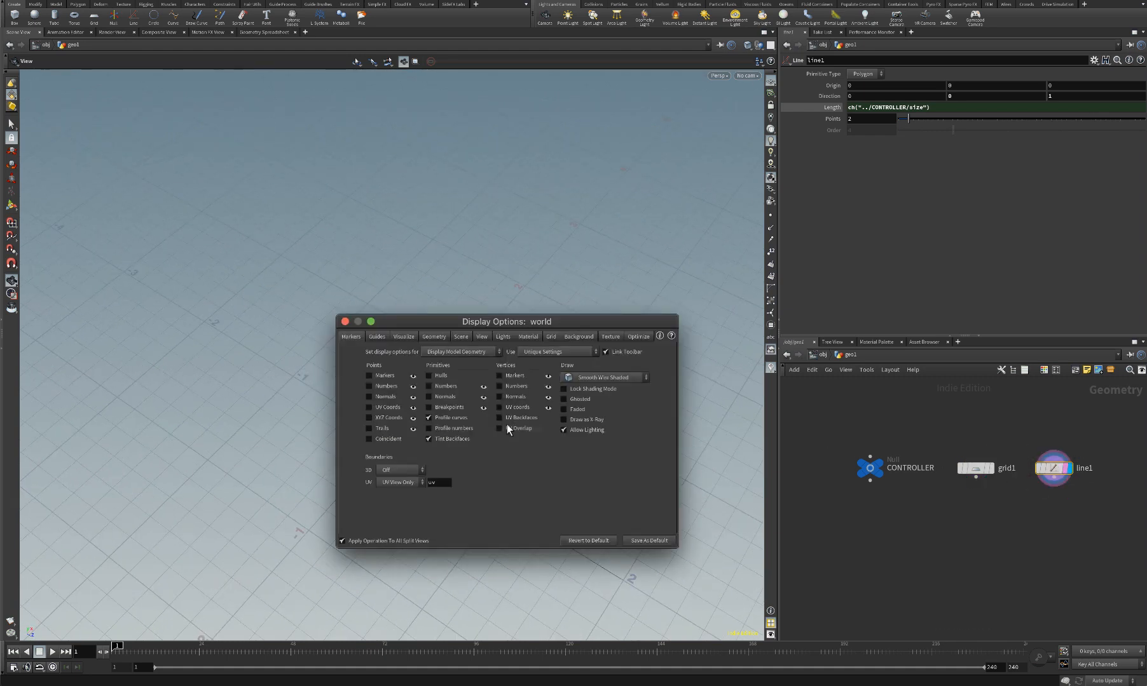
pyautogui.click(569, 338)
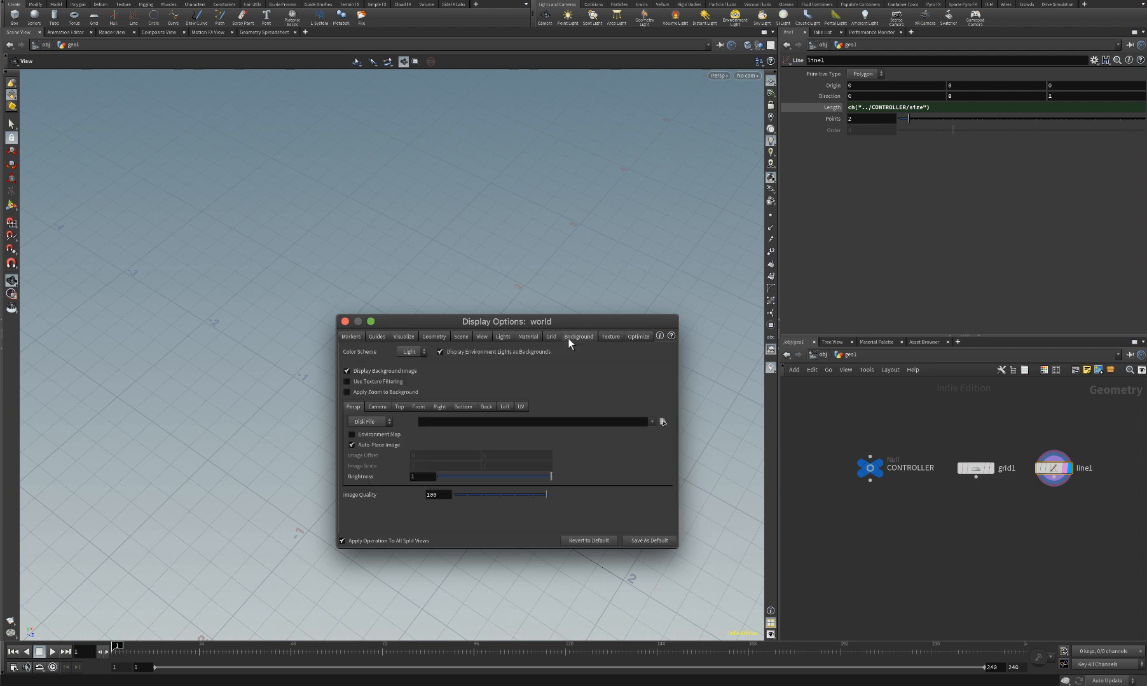
pyautogui.click(406, 373)
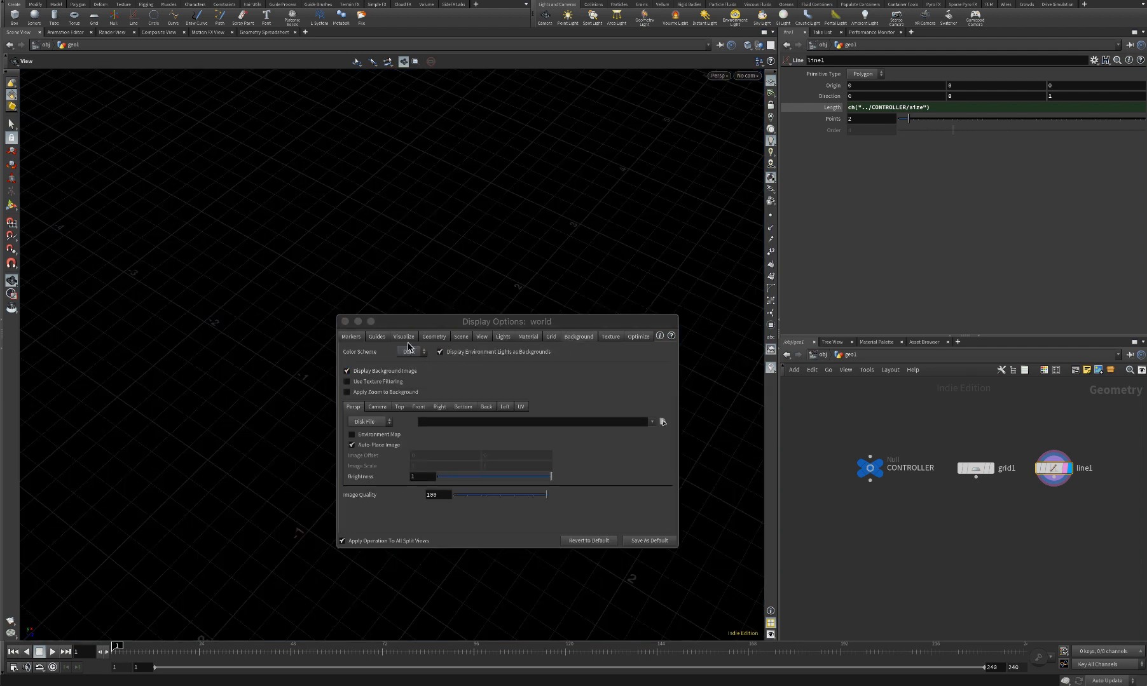
pyautogui.click(345, 321)
# Display the line node with the grid shown as a template to compare their positions in the viewport
pyautogui.moveTo(552, 305); pyautogui.dragTo(598, 318)
pyautogui.moveTo(715, 405); pyautogui.dragTo(664, 317)
pyautogui.scroll(2, 1068, 469)
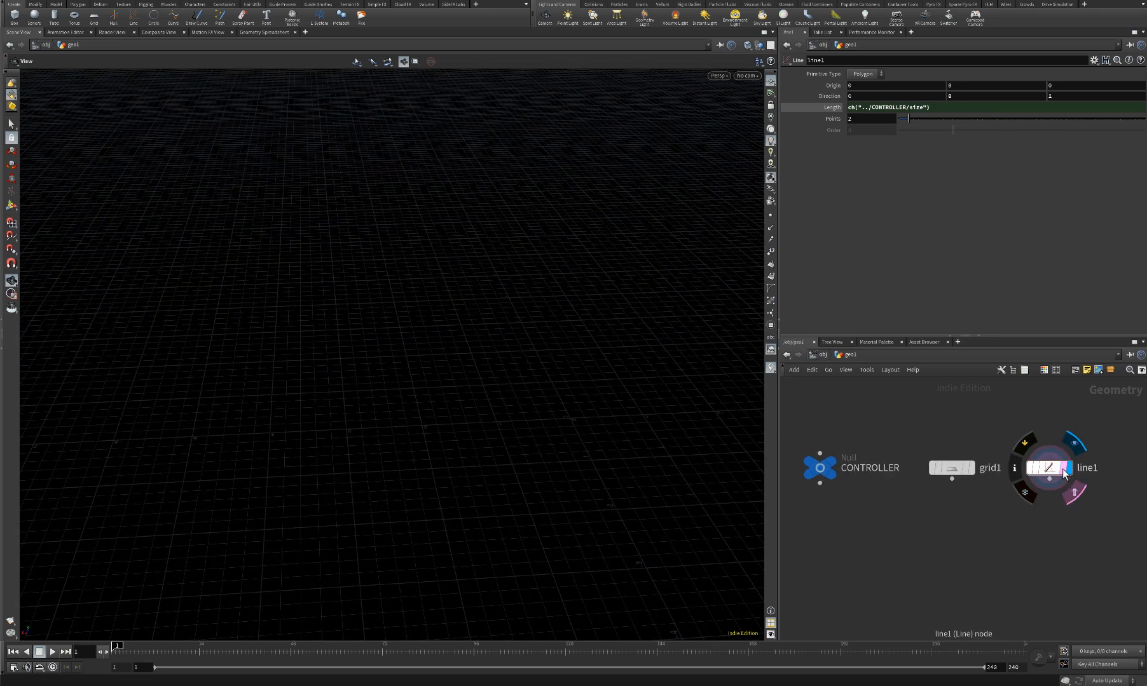
pyautogui.click(971, 468)
pyautogui.moveTo(590, 434); pyautogui.dragTo(670, 418, button='right')
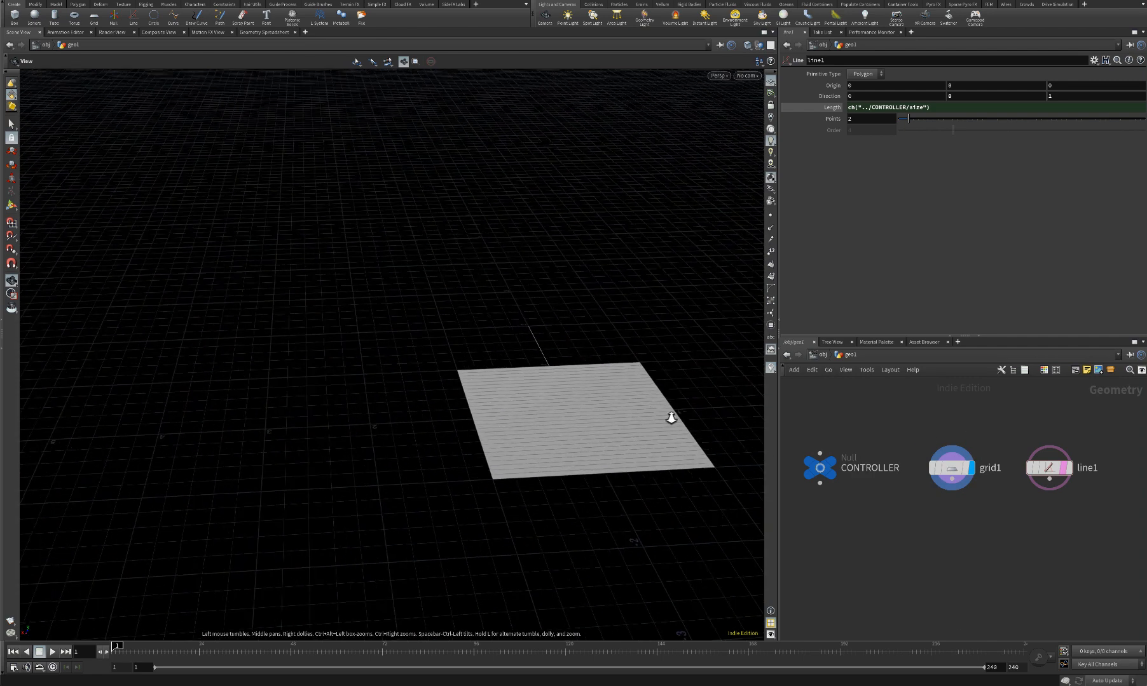
pyautogui.moveTo(670, 417); pyautogui.dragTo(545, 426, button='middle')
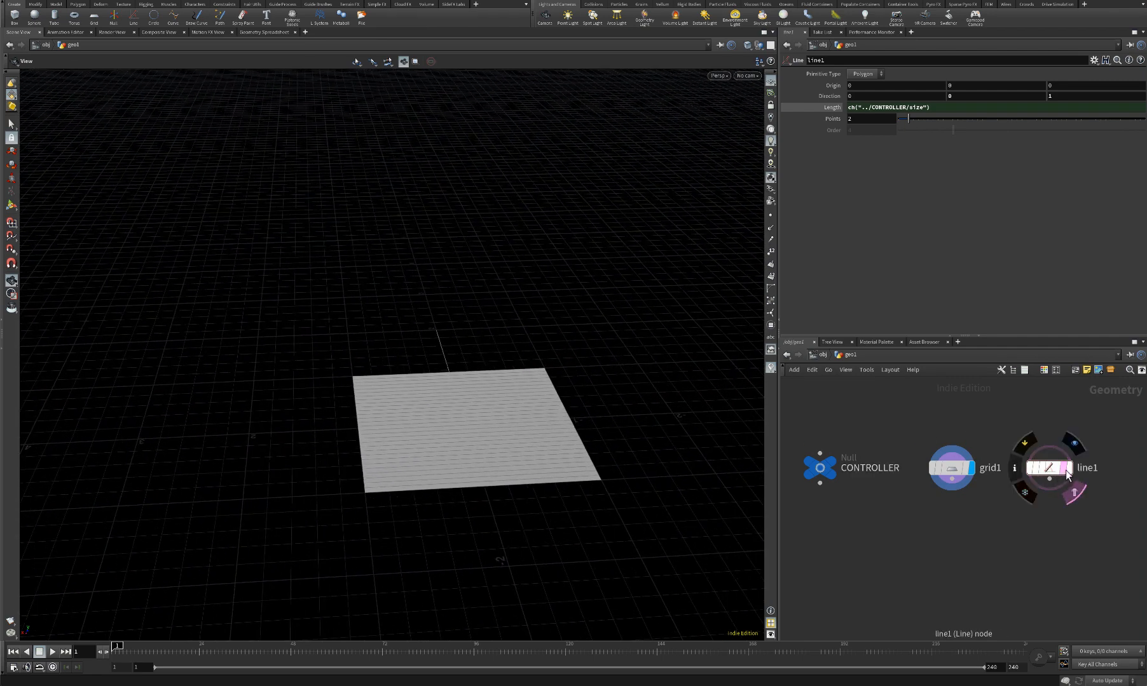
pyautogui.click(1074, 443)
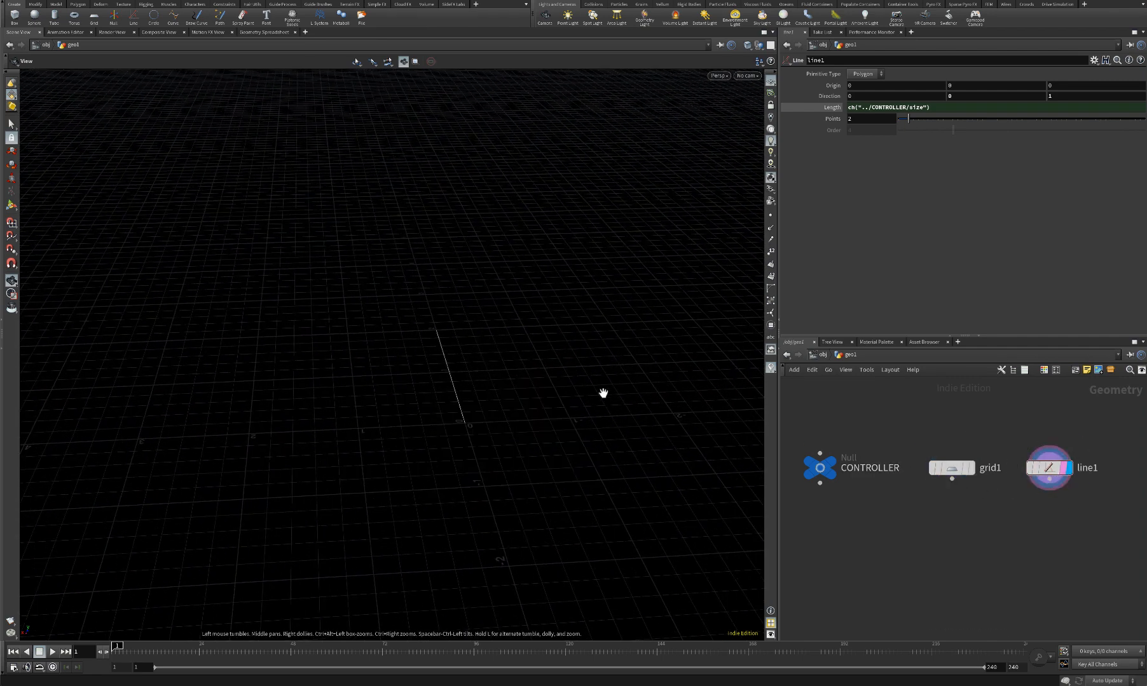
pyautogui.click(976, 491)
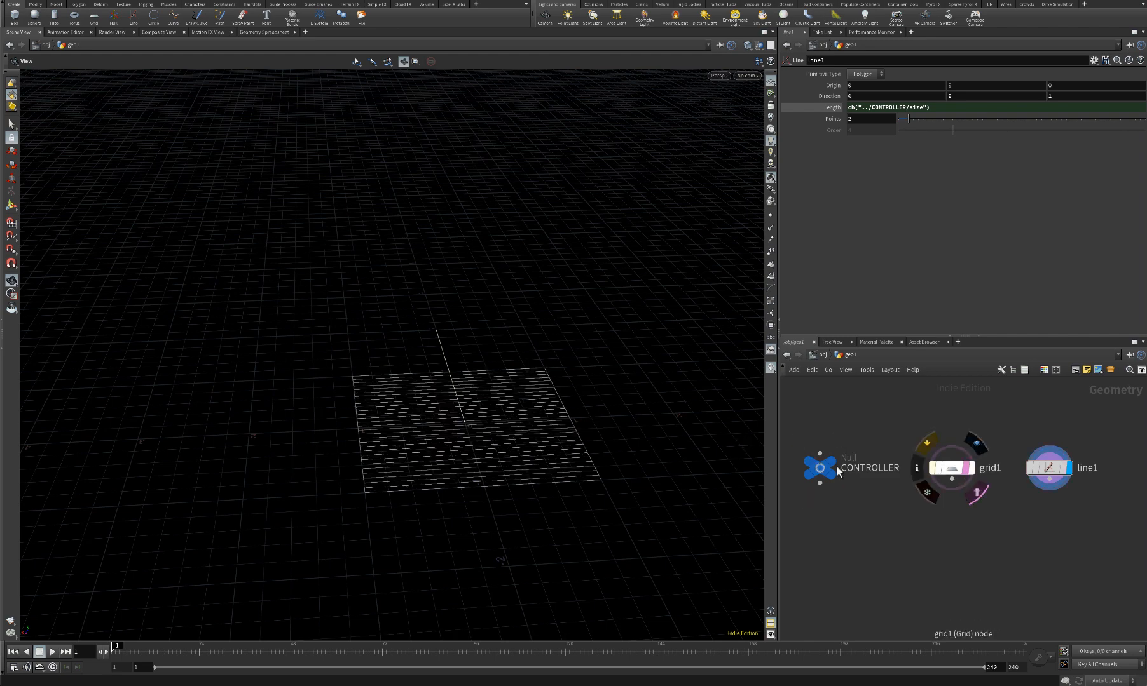
pyautogui.moveTo(525, 401); pyautogui.dragTo(592, 435)
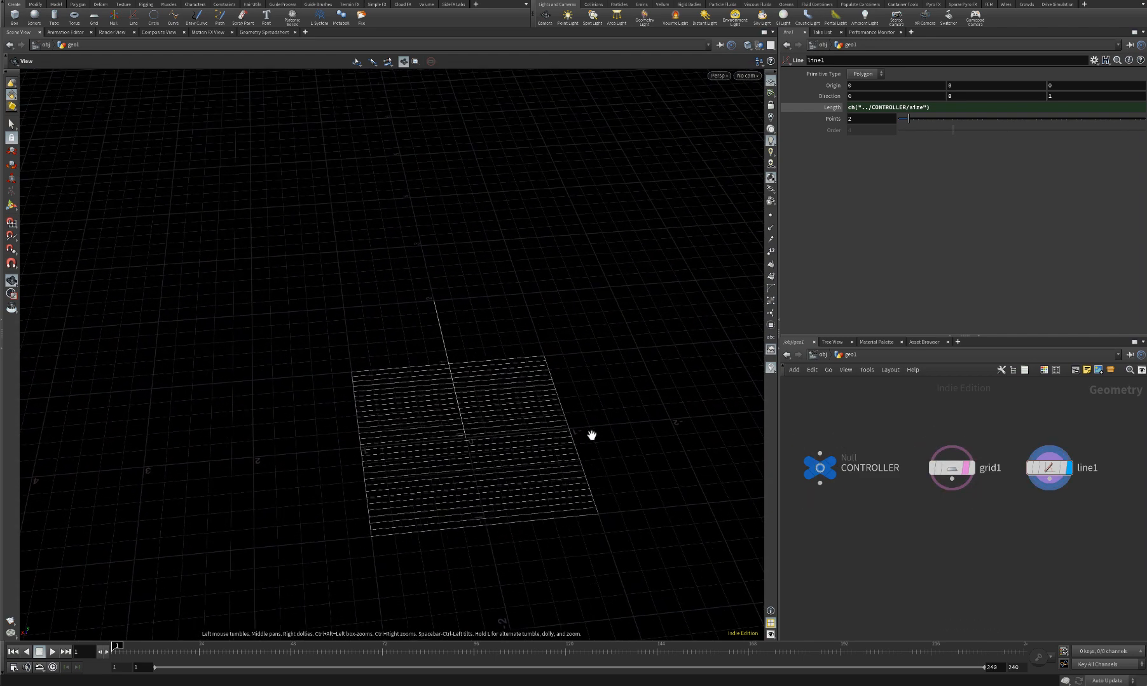
# Centre the line on the grid by setting its Z origin to the expression -ch("dist")*0.5, referencing its own length
pyautogui.click(1042, 468)
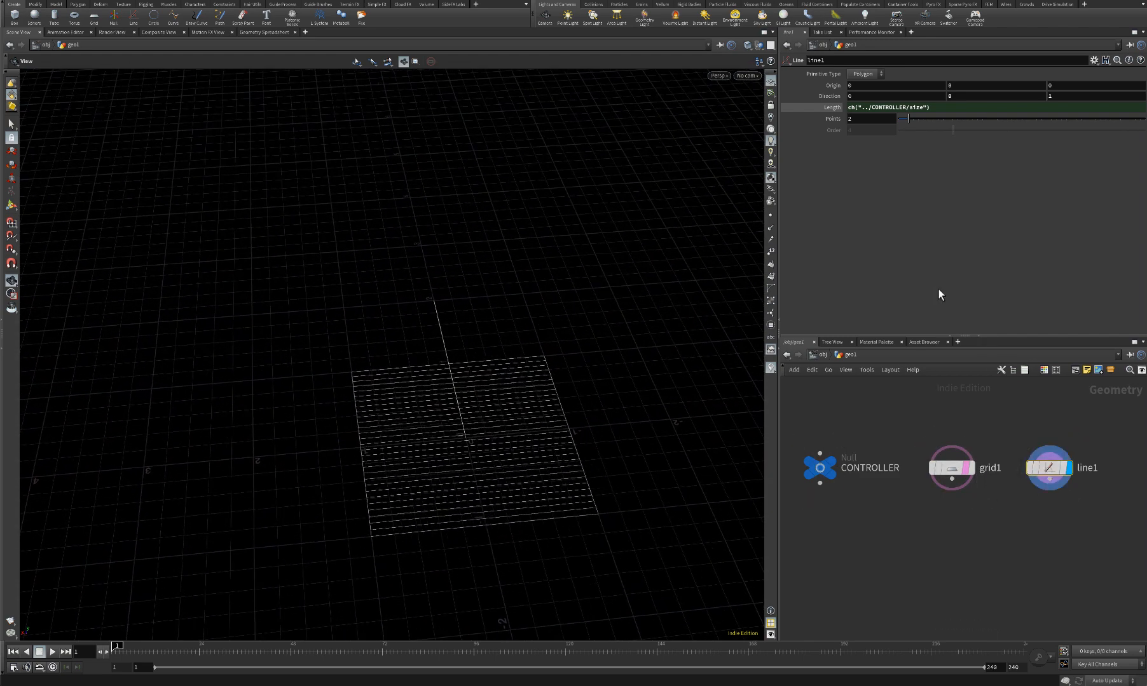
pyautogui.rightClick(944, 108)
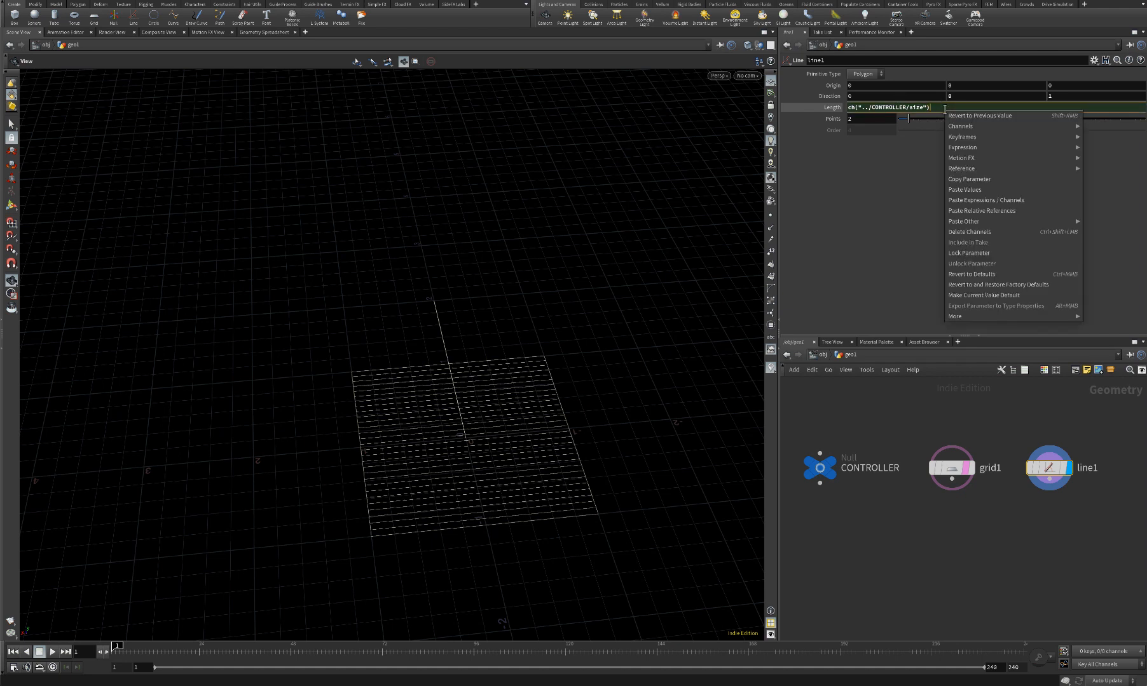
pyautogui.click(967, 189)
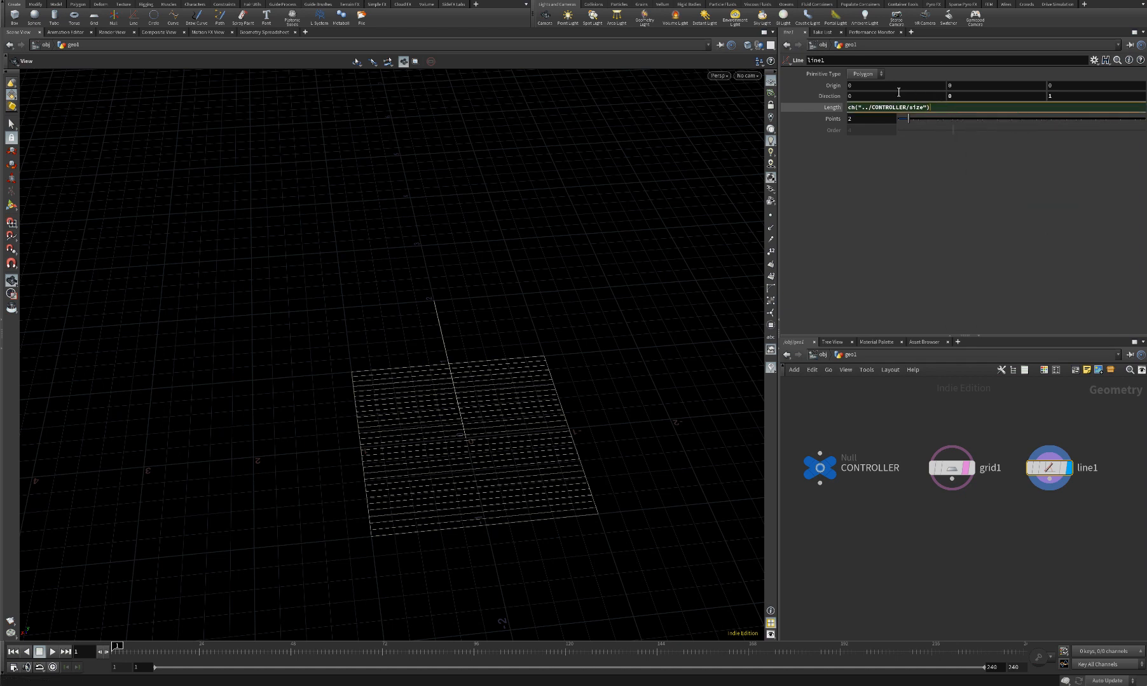
pyautogui.click(1054, 87)
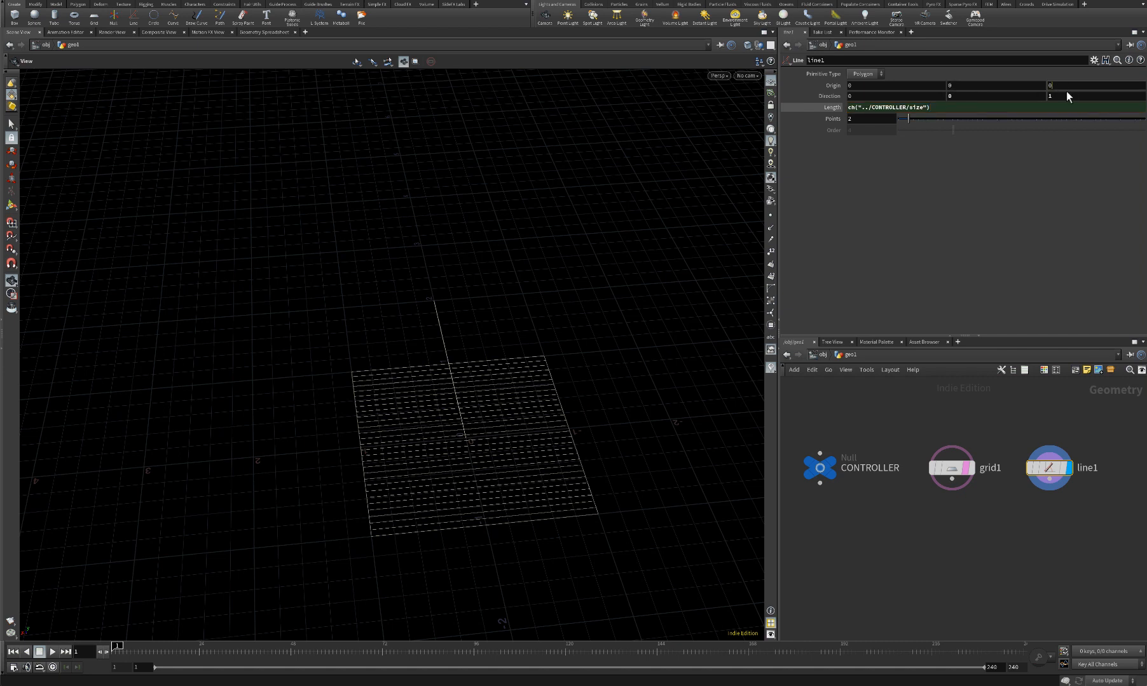
pyautogui.rightClick(1066, 90)
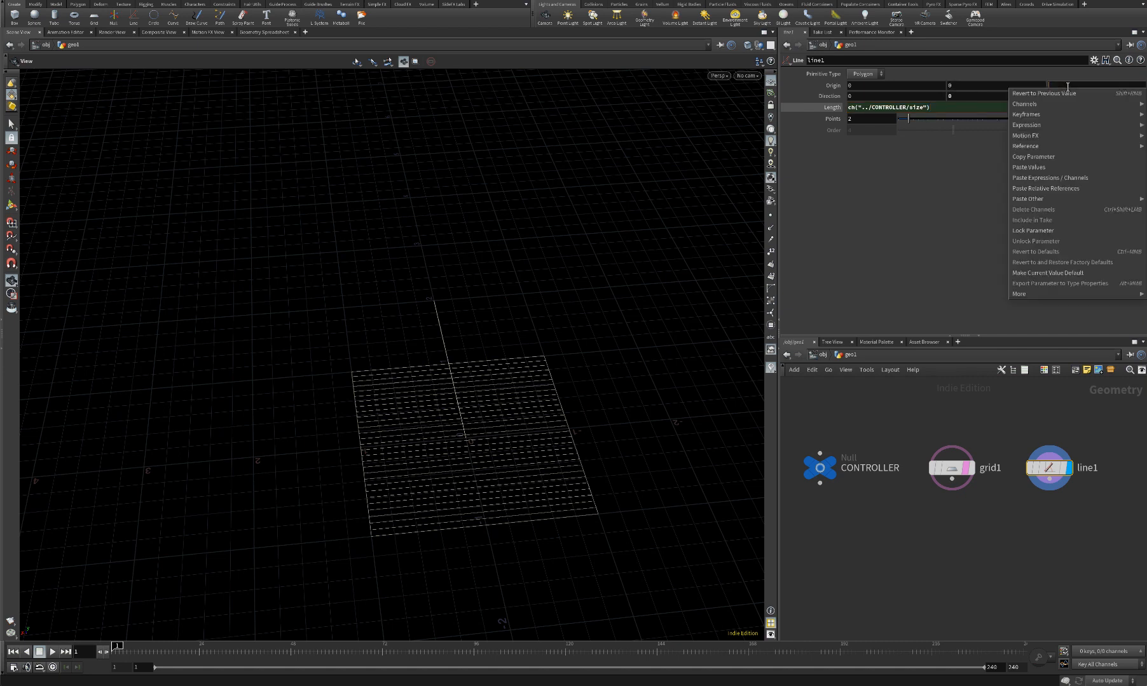
pyautogui.click(1083, 188)
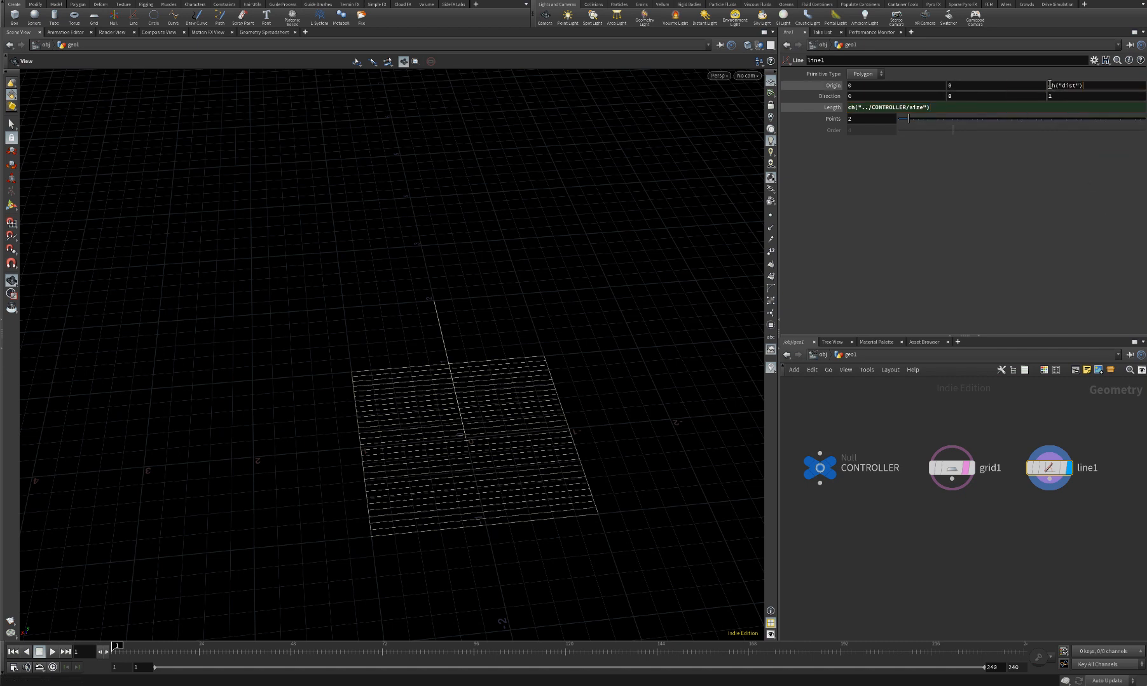
pyautogui.click(1048, 84)
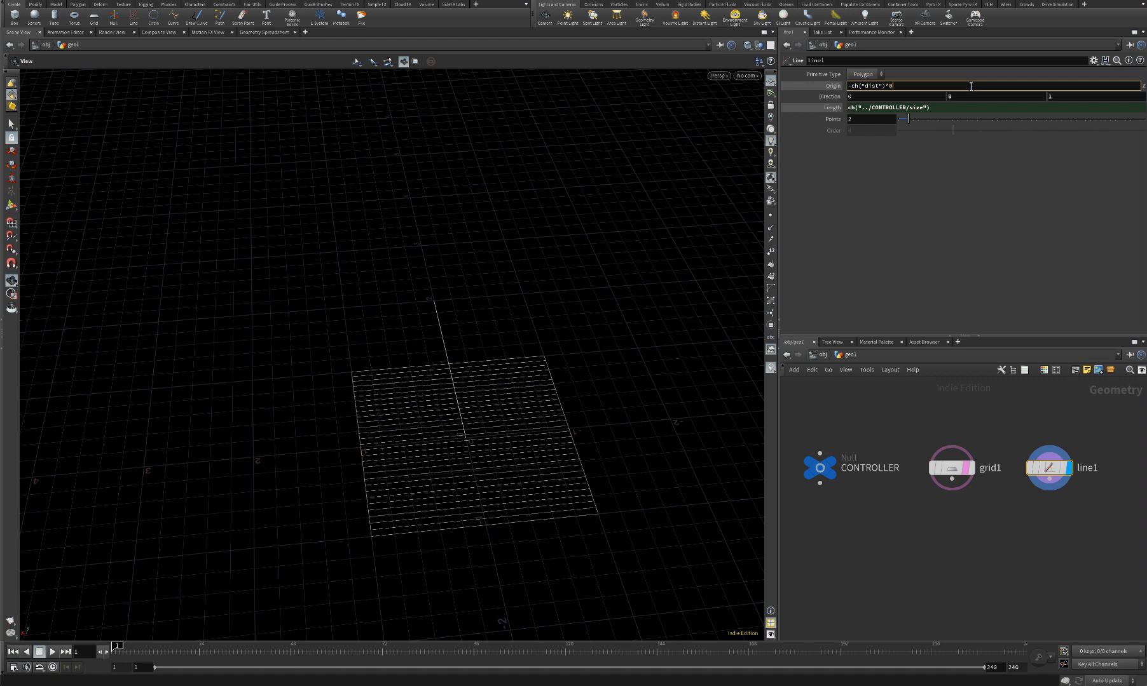
pyautogui.write('*0.5')
pyautogui.press('Return')
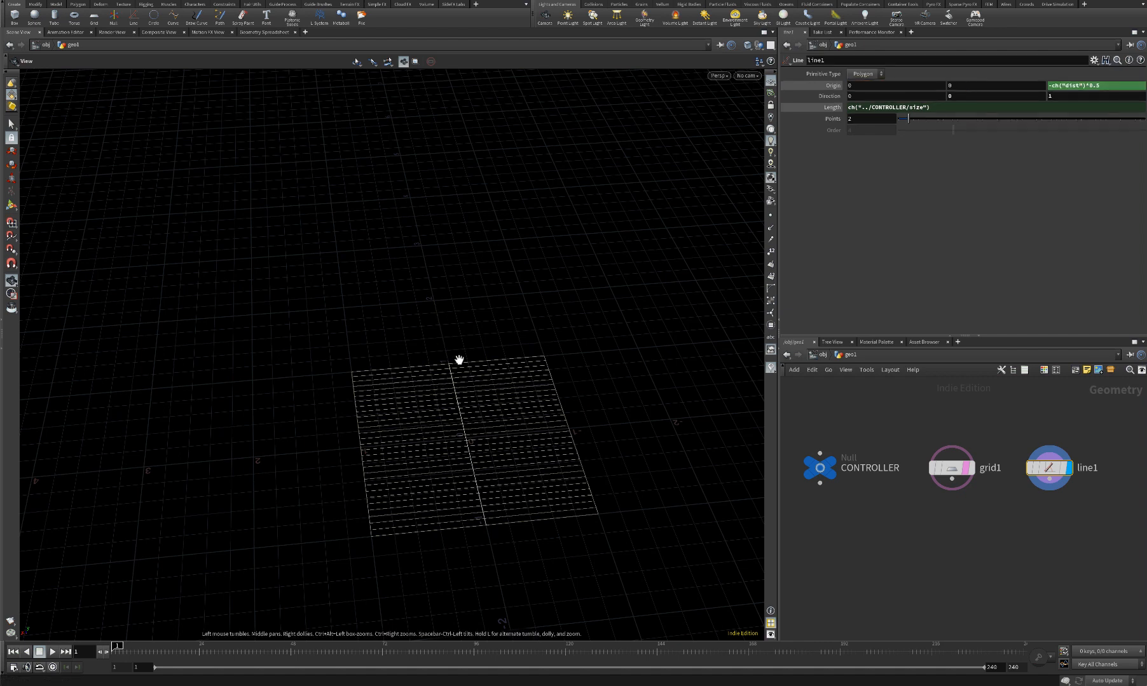
pyautogui.click(977, 527)
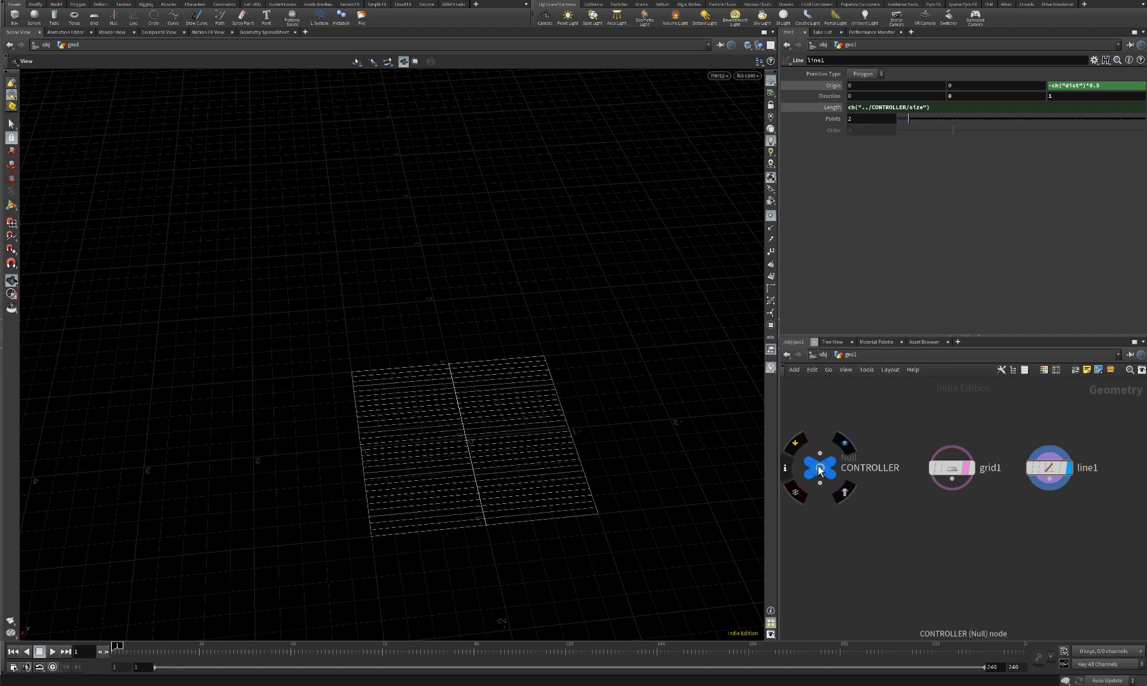
# Link the line's Points count to the CONTROLLER's res parameter with a relative reference
pyautogui.click(820, 466)
pyautogui.rightClick(860, 109)
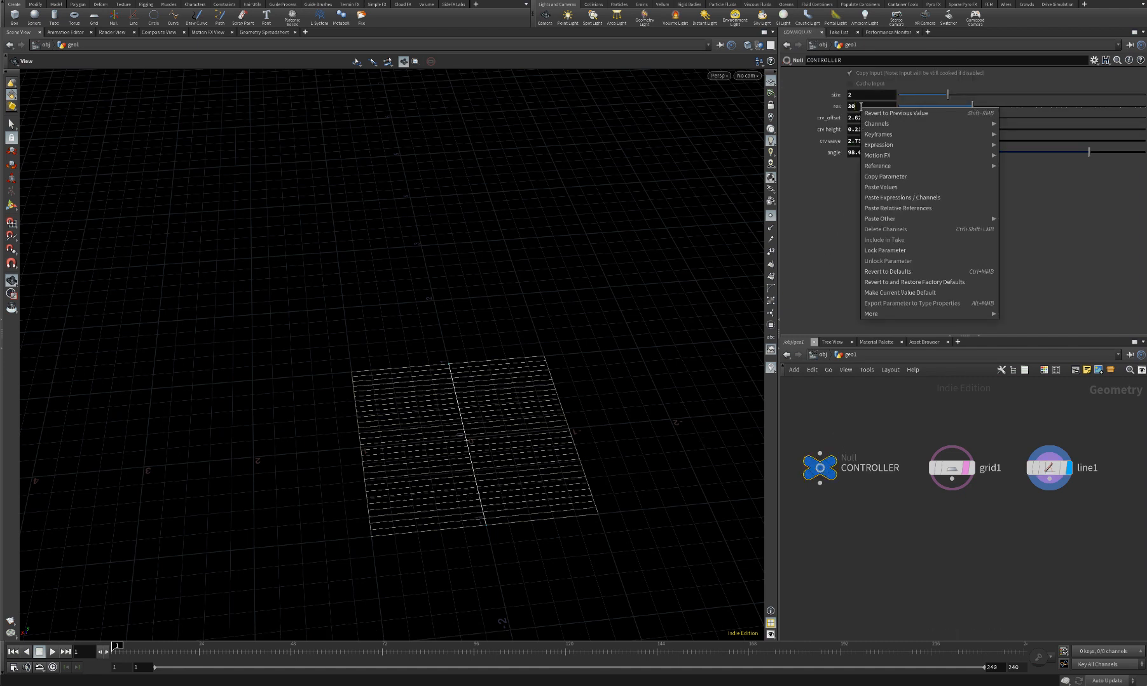
pyautogui.click(888, 177)
pyautogui.click(1049, 468)
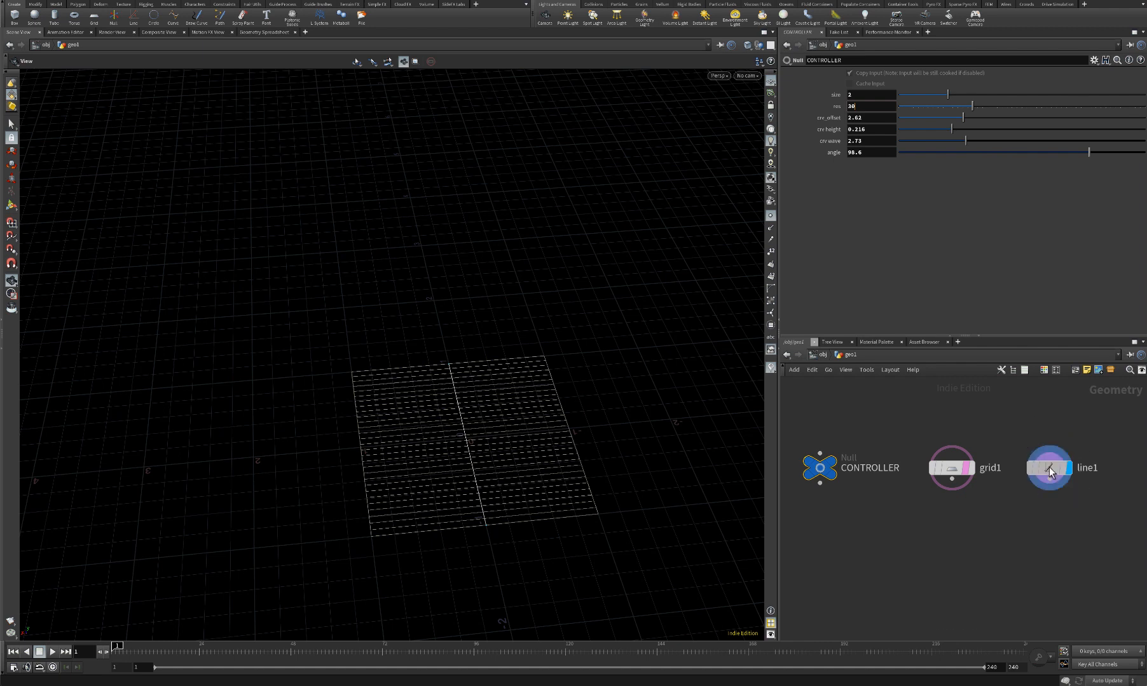
pyautogui.click(865, 121)
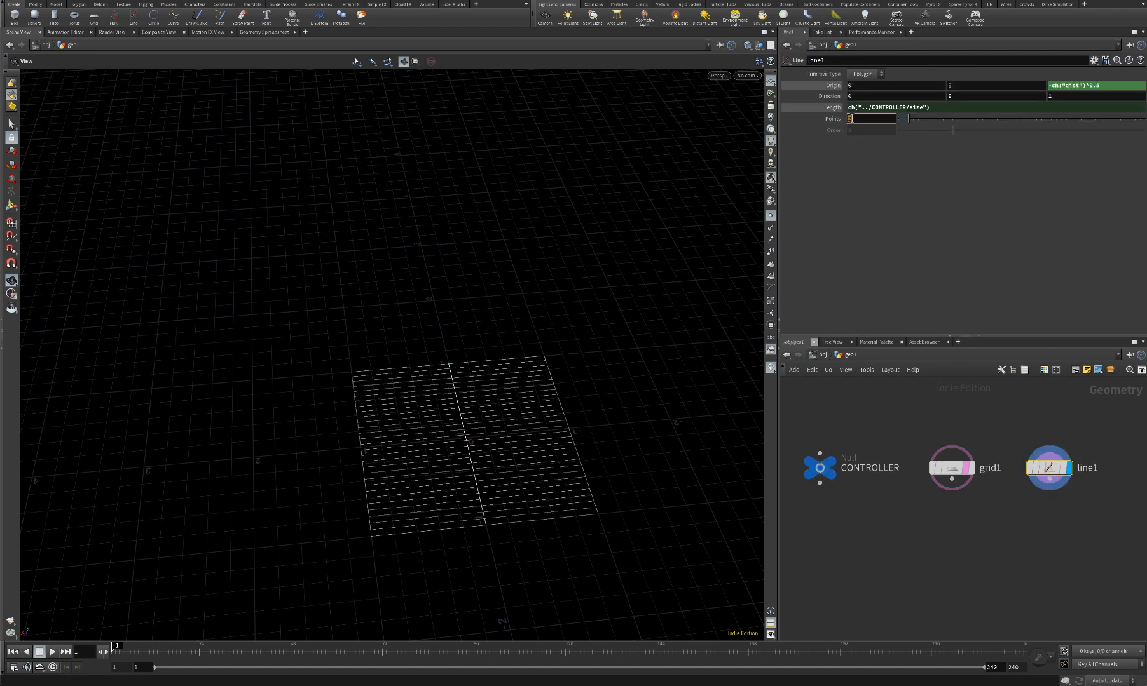
pyautogui.rightClick(852, 118)
pyautogui.click(880, 219)
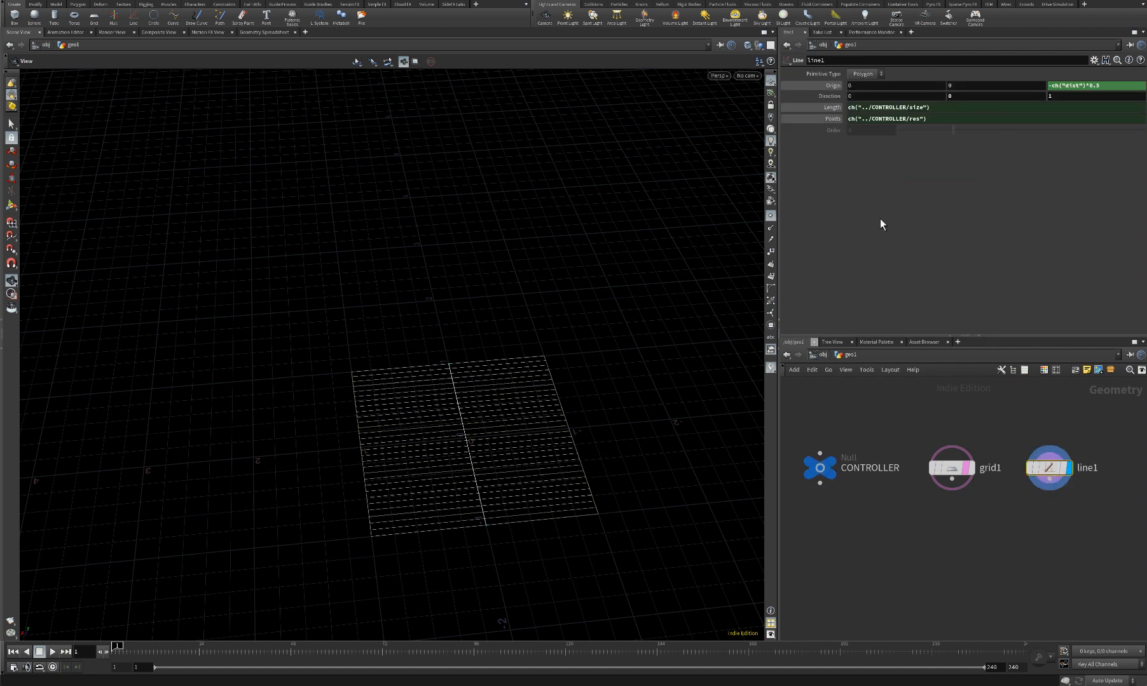
# Add a Point Wrangle below line1, connect the line to its first input, and display the wrangle
pyautogui.moveTo(509, 412); pyautogui.dragTo(695, 378, button='right')
pyautogui.moveTo(548, 440); pyautogui.dragTo(551, 375, button='middle')
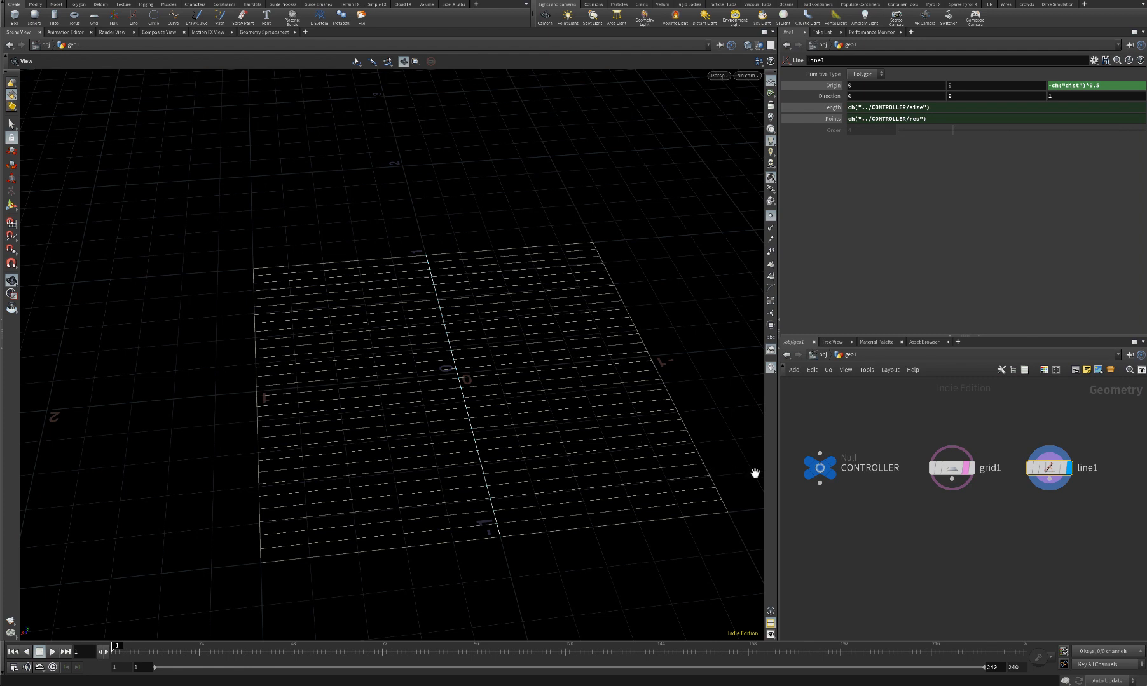
pyautogui.moveTo(974, 540); pyautogui.dragTo(901, 534, button='middle')
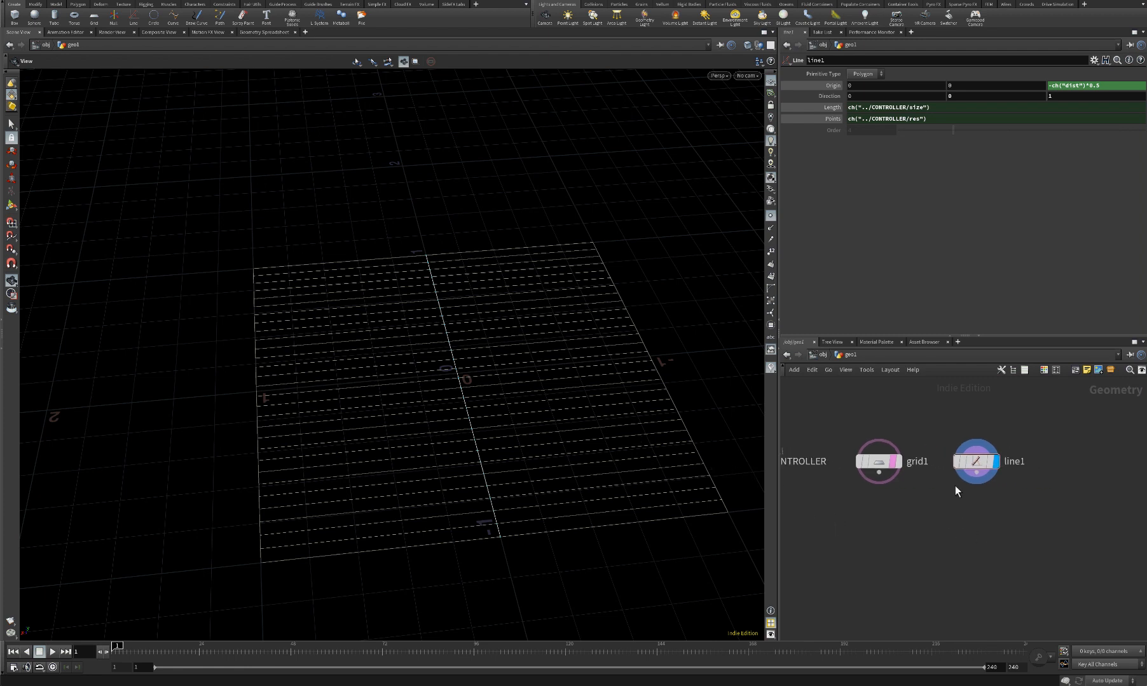
pyautogui.press('Tab')
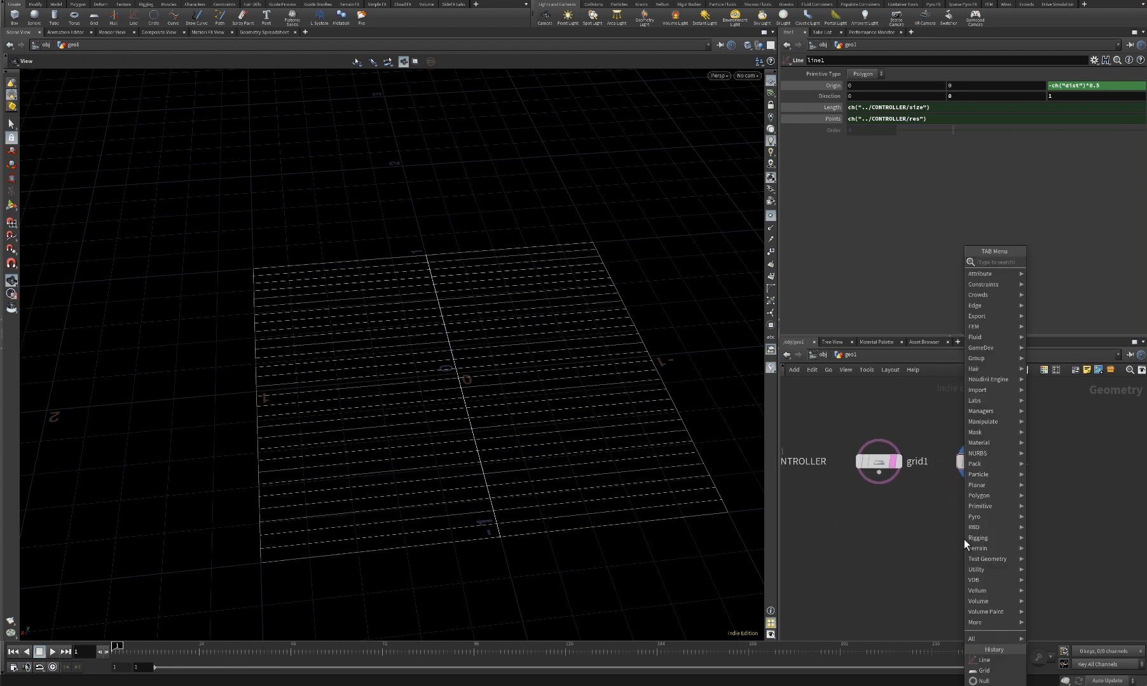
pyautogui.write('pointwr')
pyautogui.press('Return')
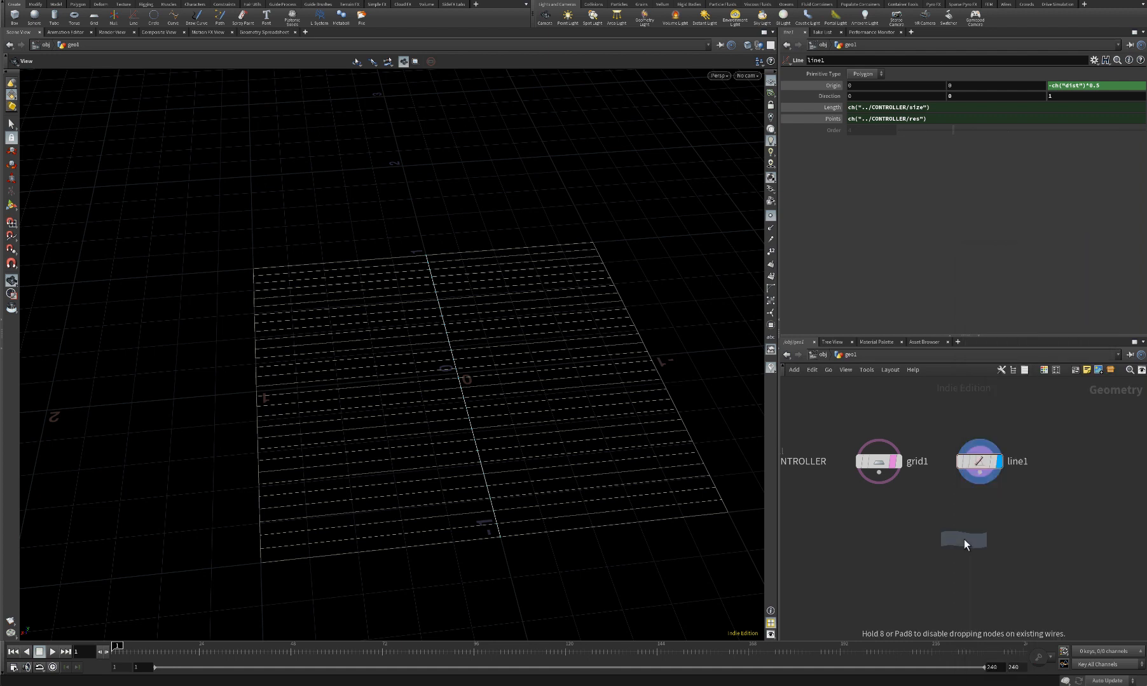
pyautogui.click(1007, 521)
pyautogui.moveTo(1005, 527); pyautogui.dragTo(983, 520)
pyautogui.click(1010, 491)
pyautogui.click(1009, 541)
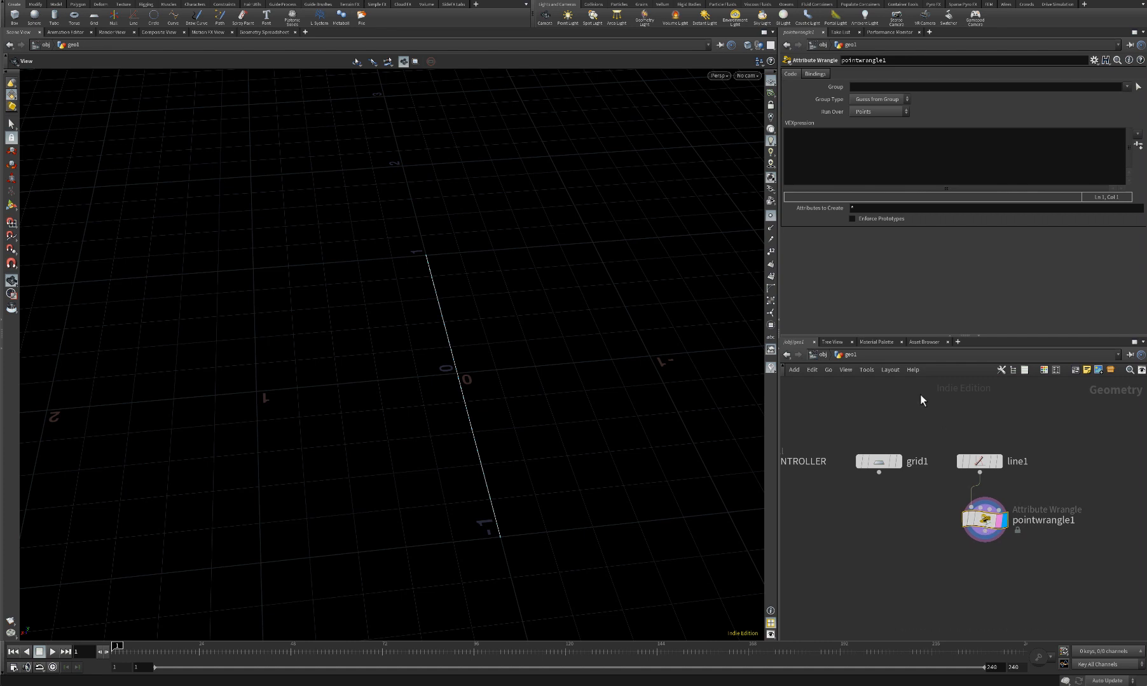
# Declare the offset variable in the wrangle's VEX code as float offset = chf("offset");
pyautogui.click(823, 161)
pyautogui.write('float chr')
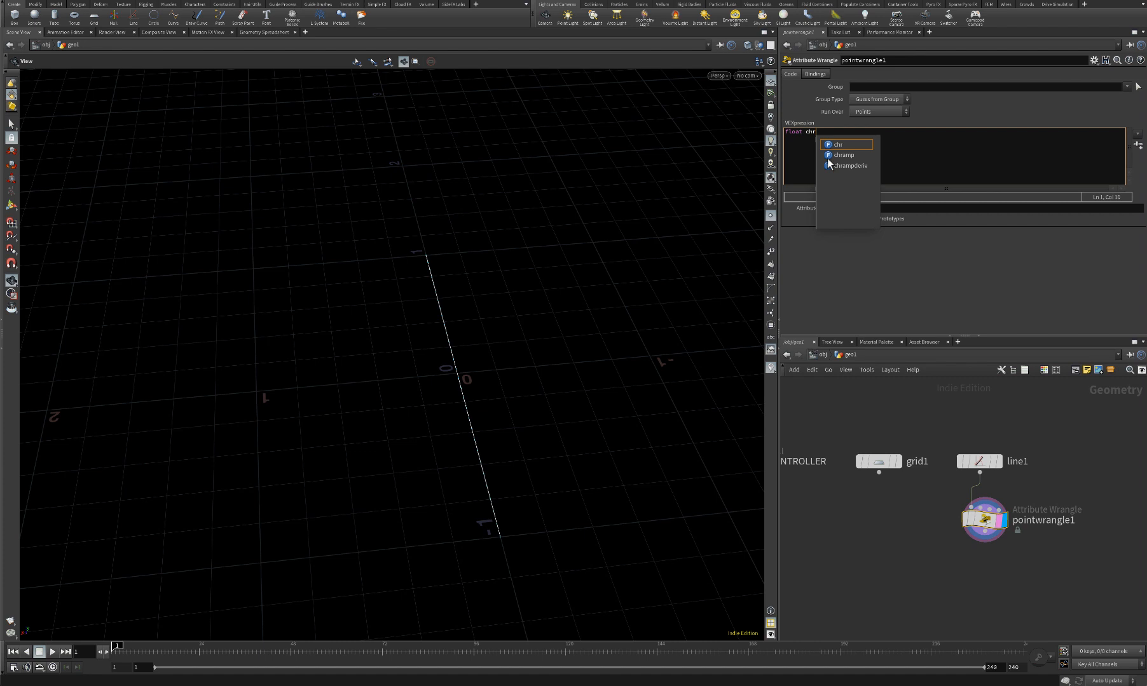
pyautogui.press('BackSpace')
pyautogui.press('BackSpace')
pyautogui.press('BackSpace')
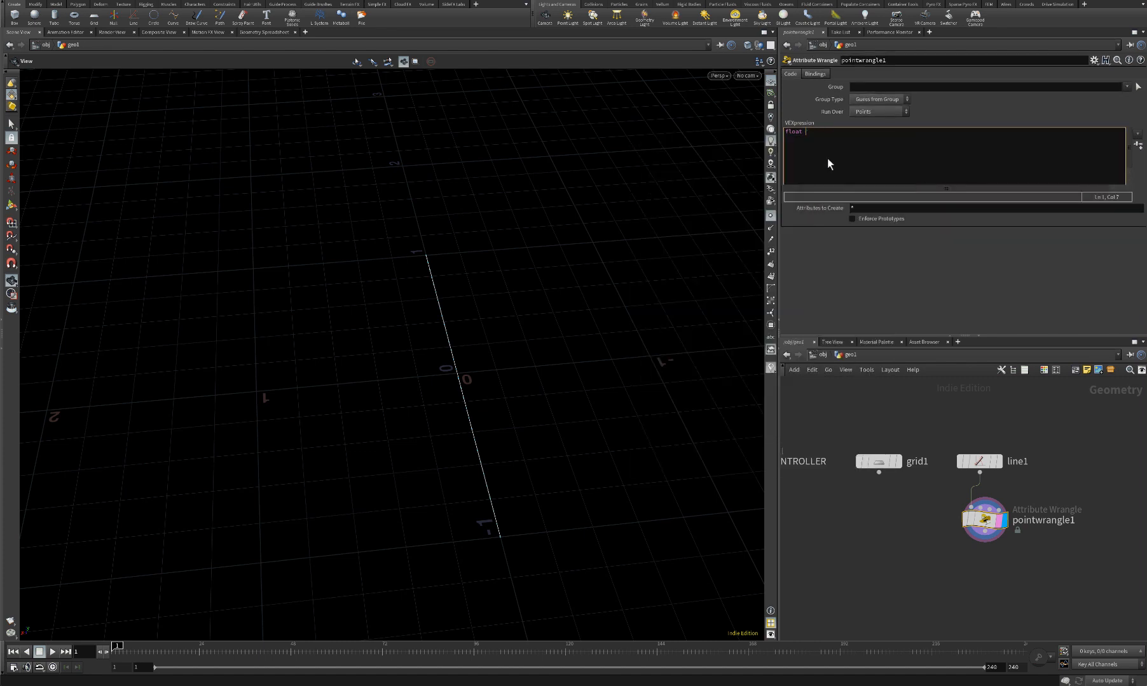
pyautogui.write('offset = chf(@')
pyautogui.press('BackSpace')
pyautogui.write('"offset");')
pyautogui.press('Return')
# Declare float height = chf("height"); and float wave = chf("wave"); in the wrangle and generate its channel parameters
pyautogui.write('float height = chf("height");')
pyautogui.press('Return')
pyautogui.write('float wave = ')
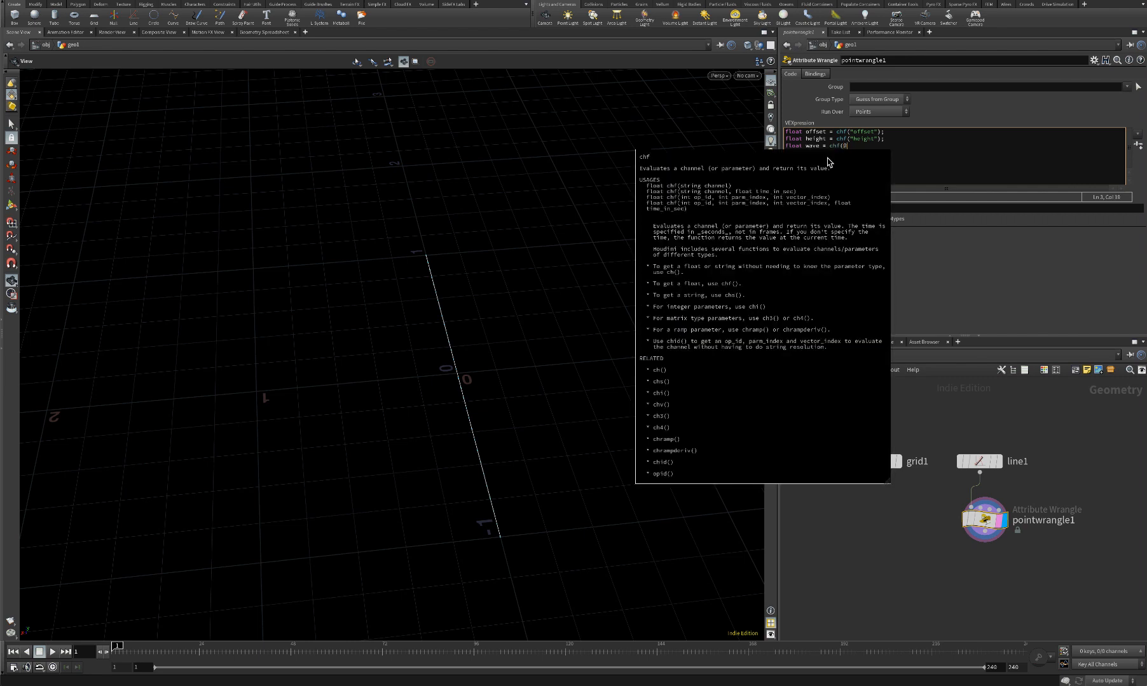
pyautogui.write('chf("wav')
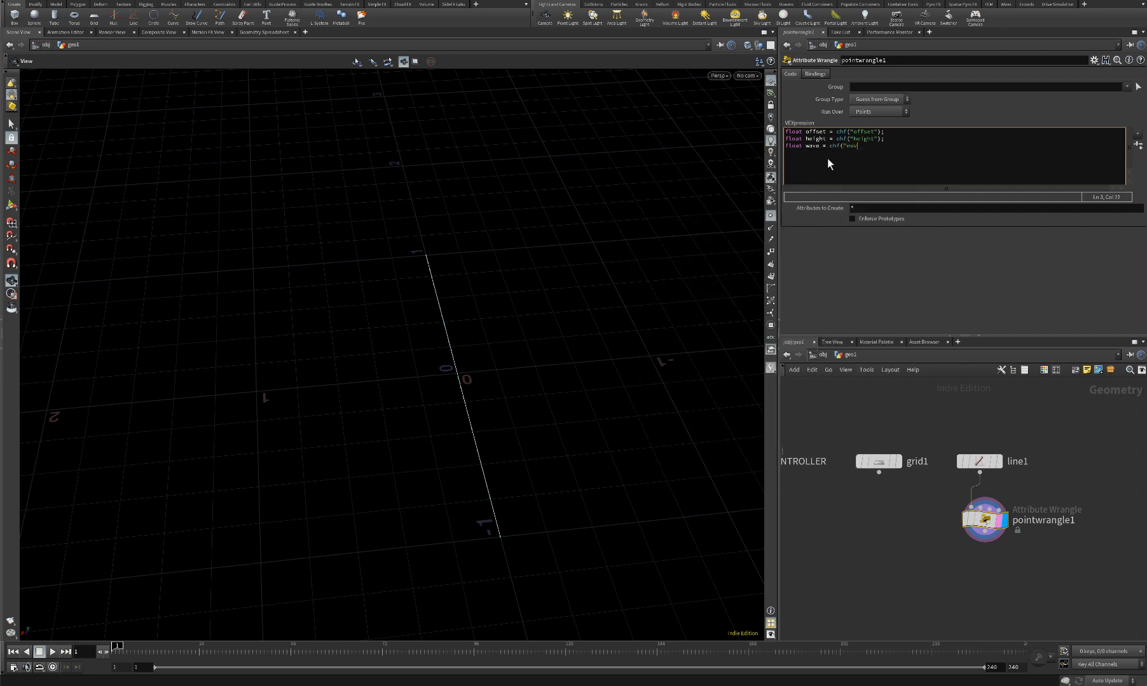
pyautogui.write('e");')
pyautogui.press('Return')
pyautogui.press('h')
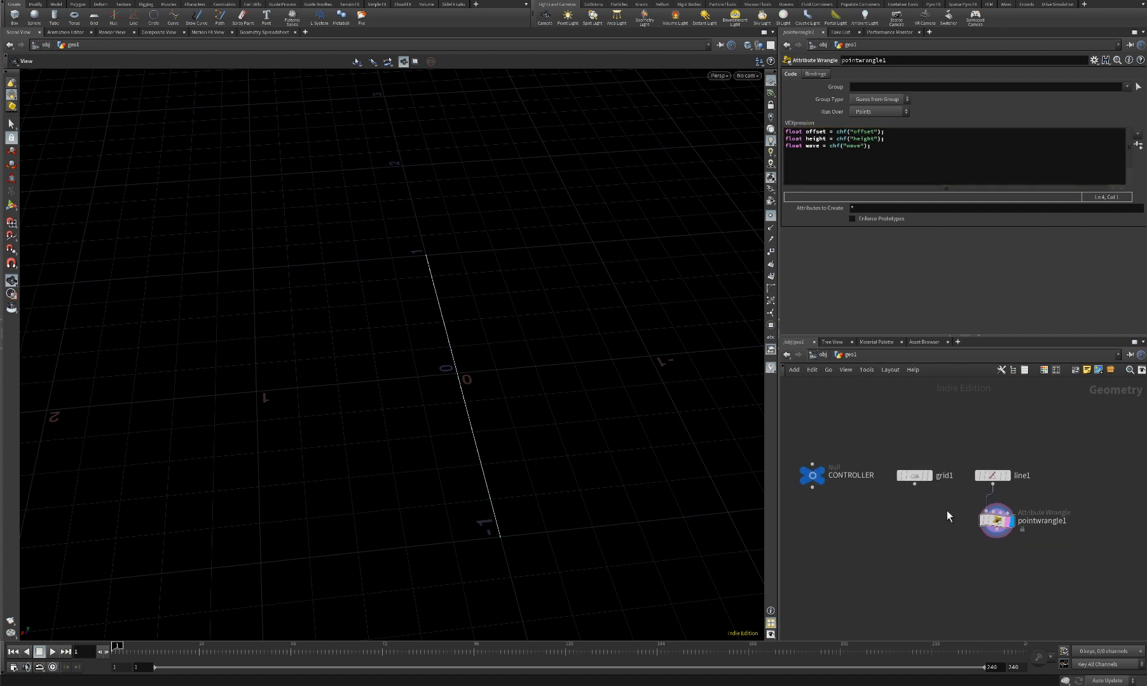
pyautogui.click(1137, 145)
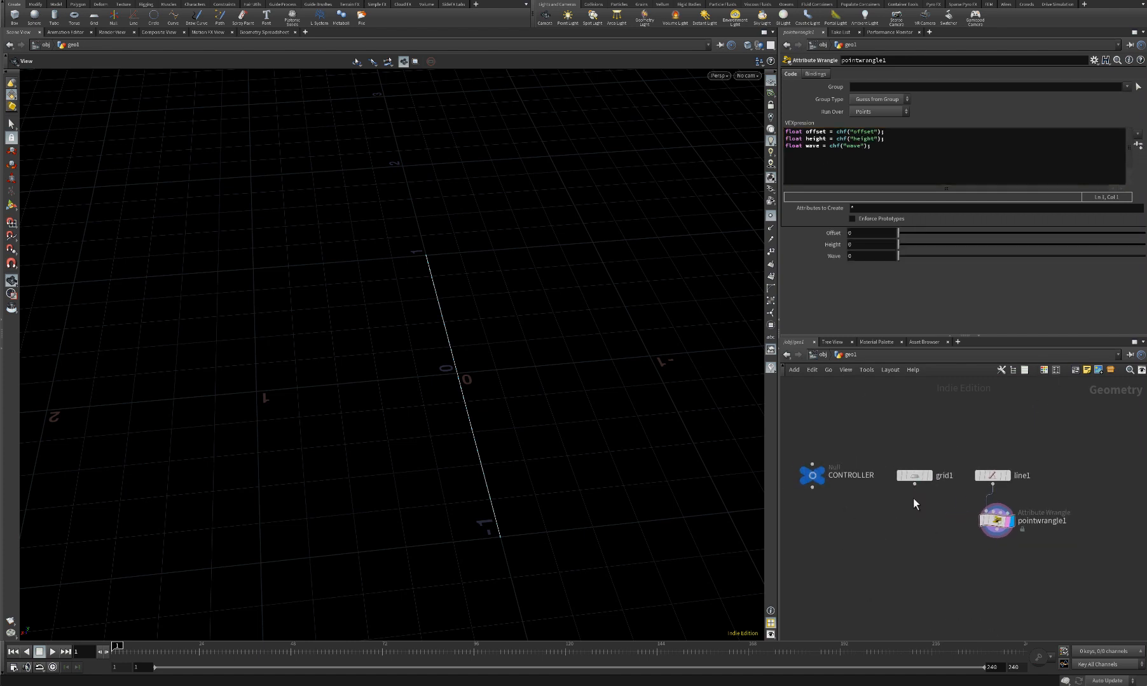
# Link the wrangle's Offset parameter to the CONTROLLER's crv_offset with a relative reference
pyautogui.scroll(3, 864, 465)
pyautogui.click(820, 455)
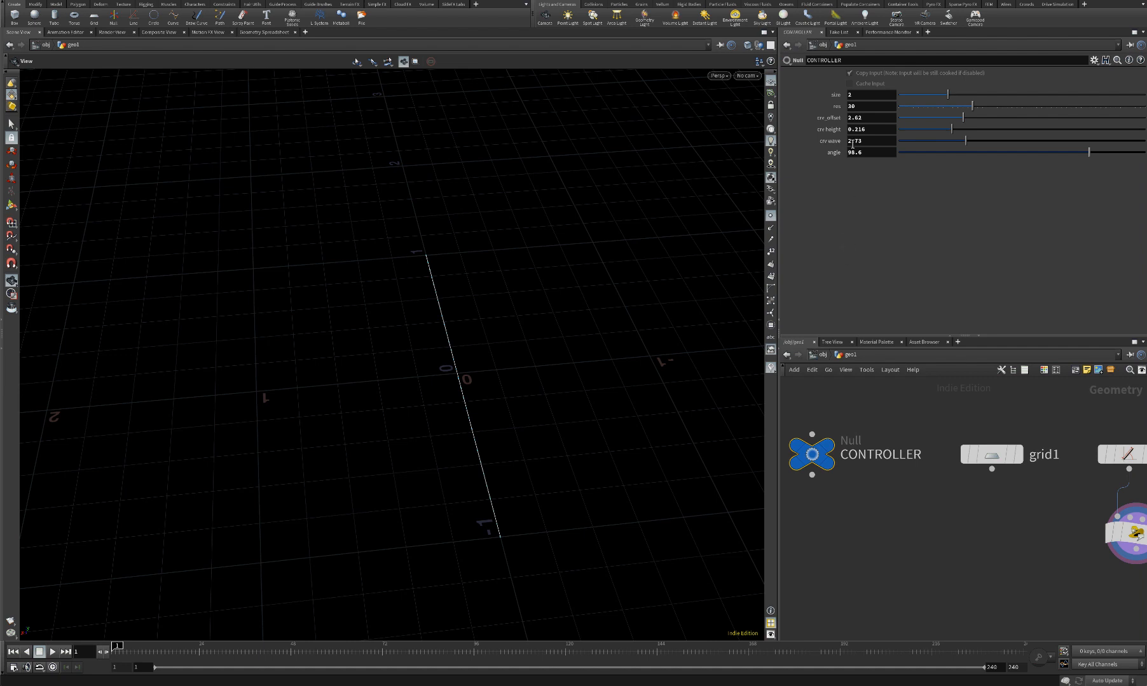
pyautogui.rightClick(868, 119)
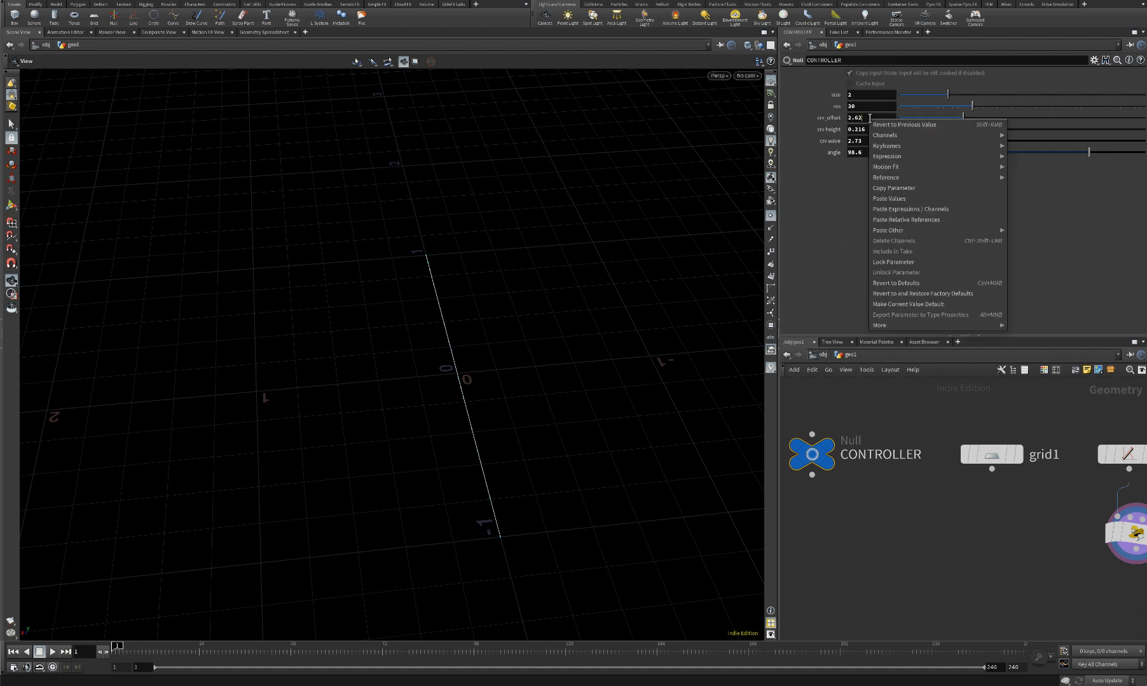
pyautogui.click(899, 199)
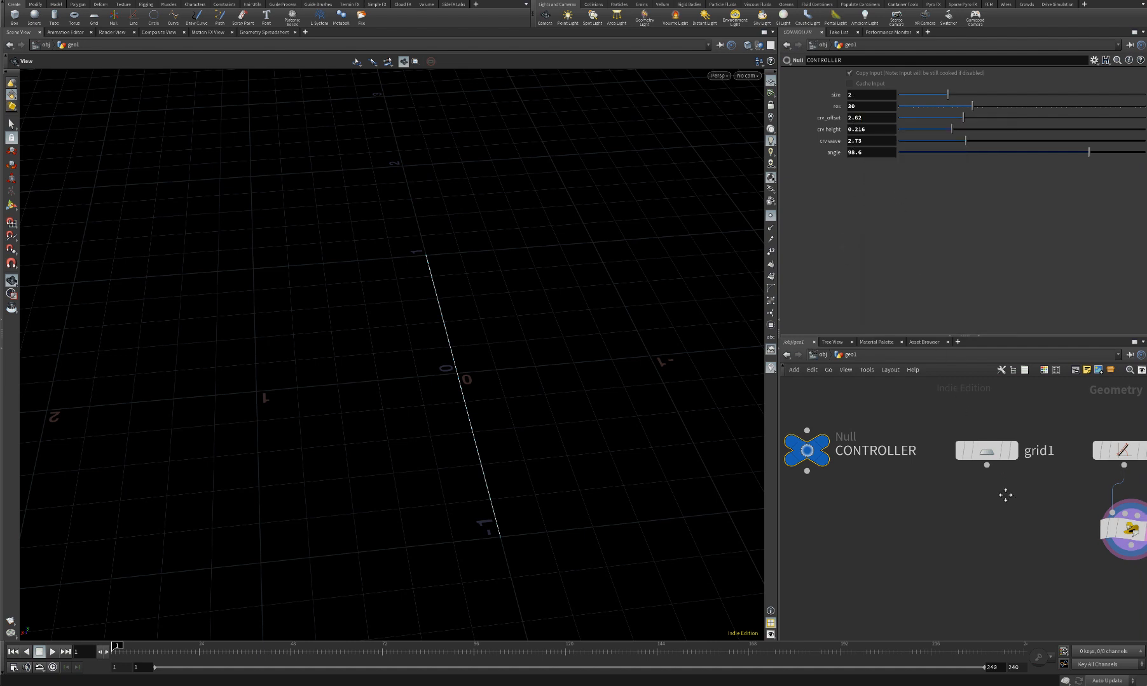
pyautogui.click(1053, 512)
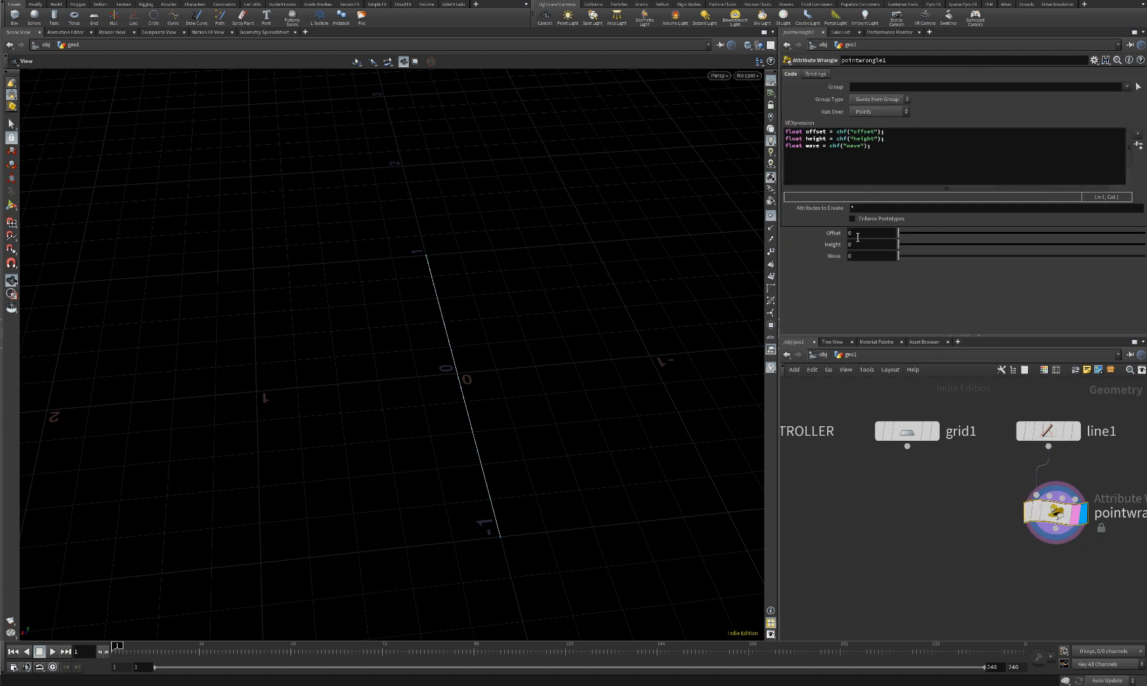
pyautogui.rightClick(856, 234)
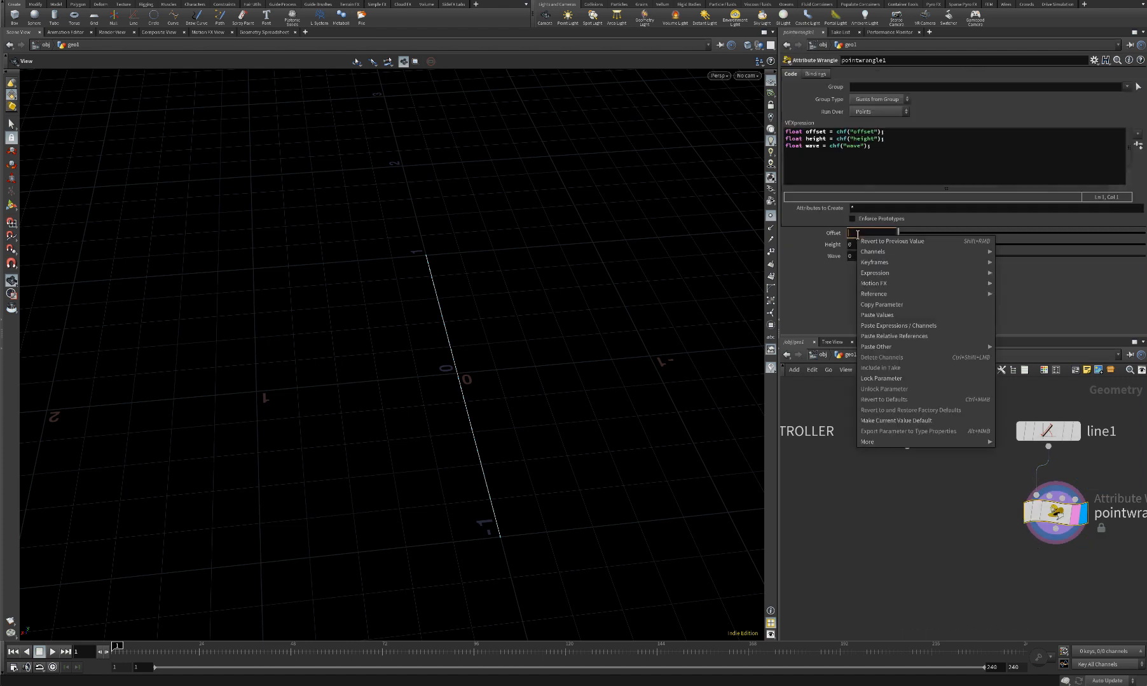
pyautogui.click(894, 336)
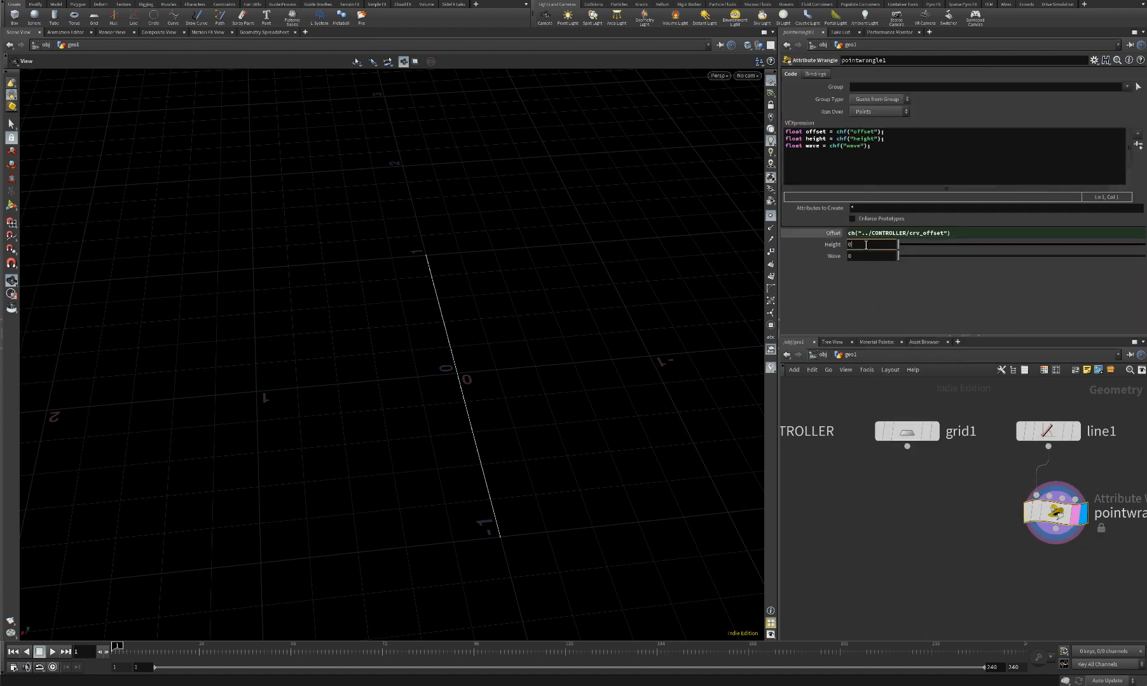
# Paste the same relative reference to crv_offset into the wrangle's Height and Wave parameters
pyautogui.rightClick(864, 245)
pyautogui.click(909, 345)
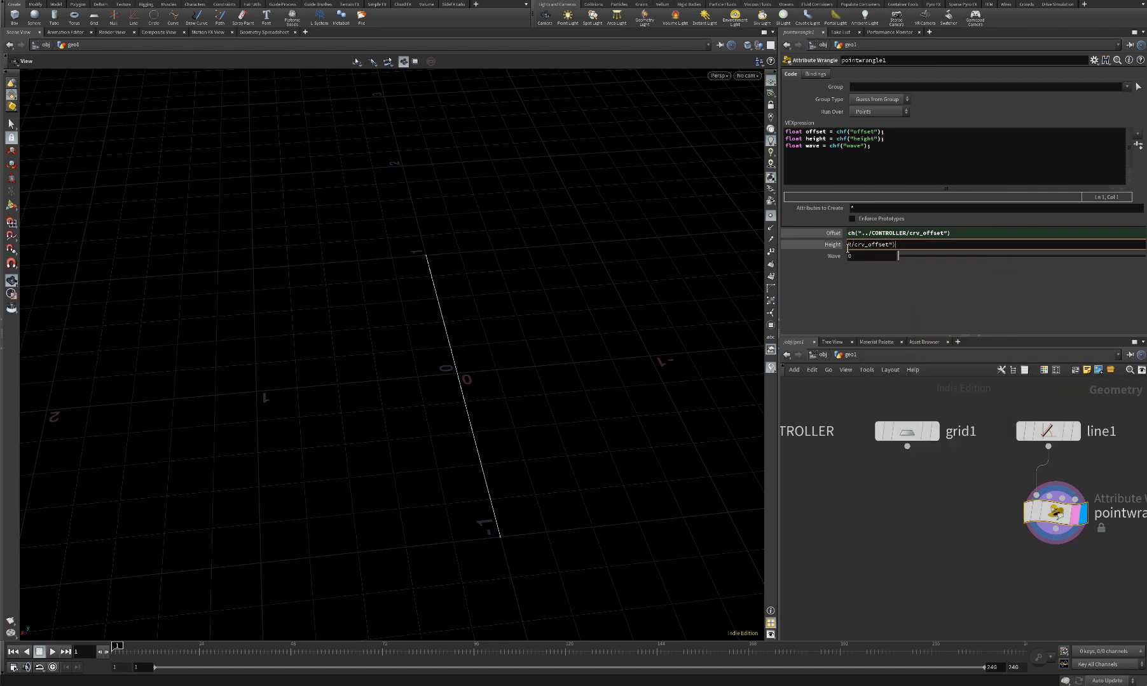
pyautogui.click(855, 255)
pyautogui.rightClick(855, 256)
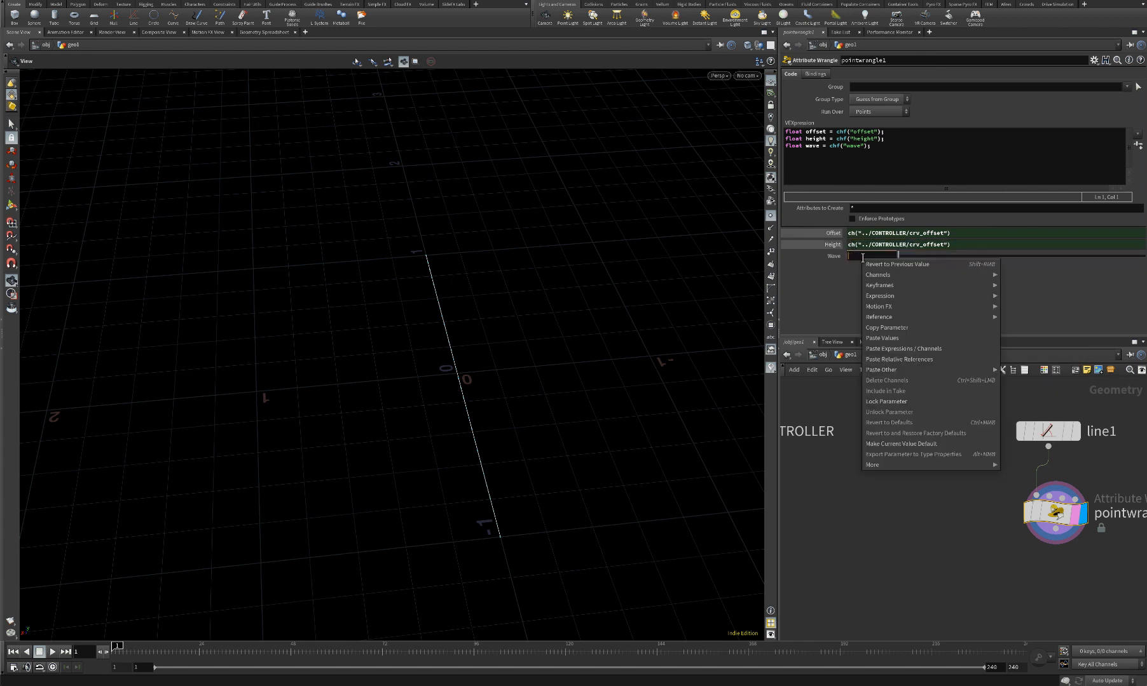
pyautogui.click(909, 354)
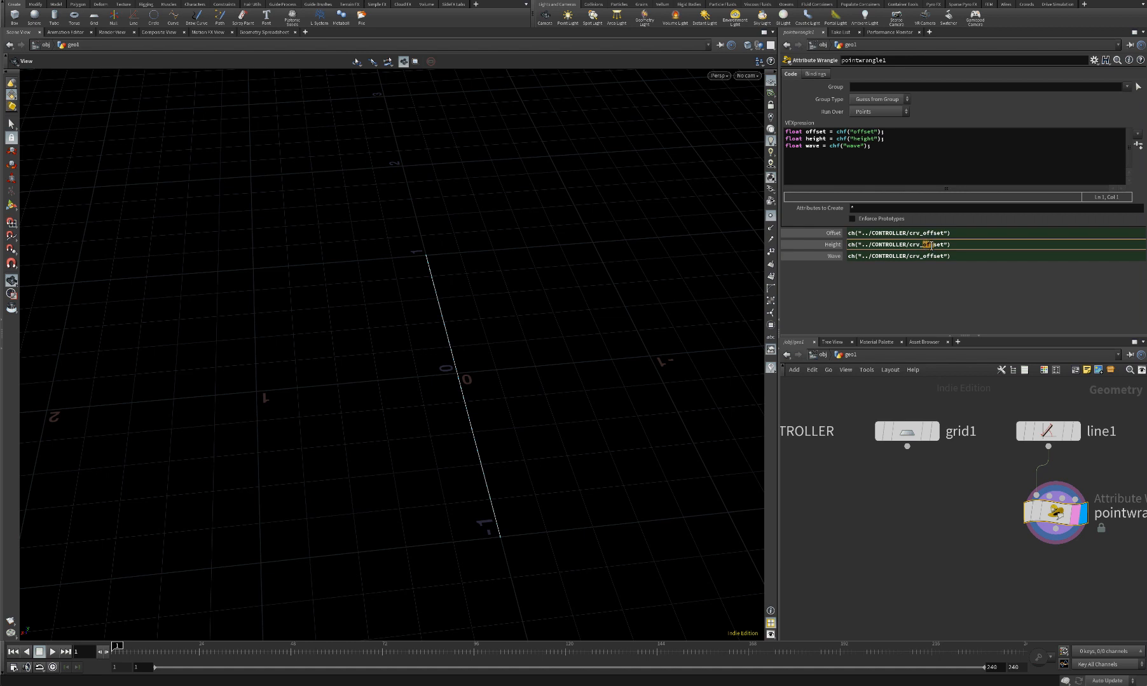
# Edit the references so Height uses the CONTROLLER's crv_height and Wave uses its crv_wave
pyautogui.moveTo(942, 246); pyautogui.dragTo(921, 247)
pyautogui.write('height')
pyautogui.press('Return')
pyautogui.moveTo(948, 256); pyautogui.dragTo(921, 257)
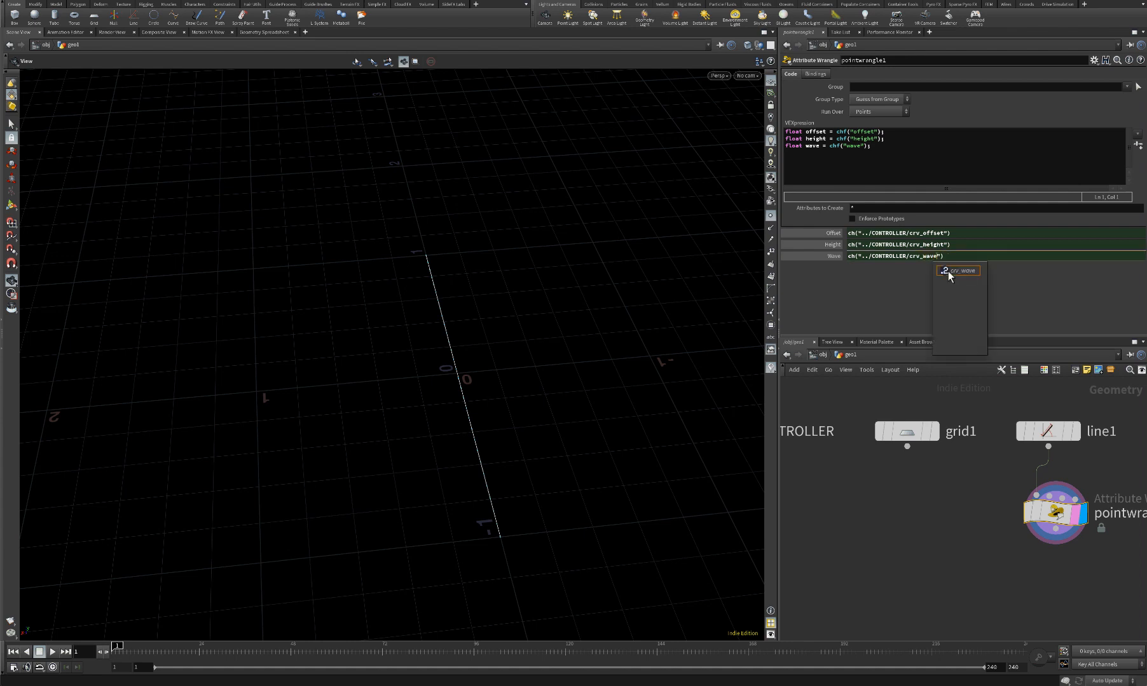
pyautogui.write('wave')
pyautogui.press('Return')
pyautogui.click(902, 157)
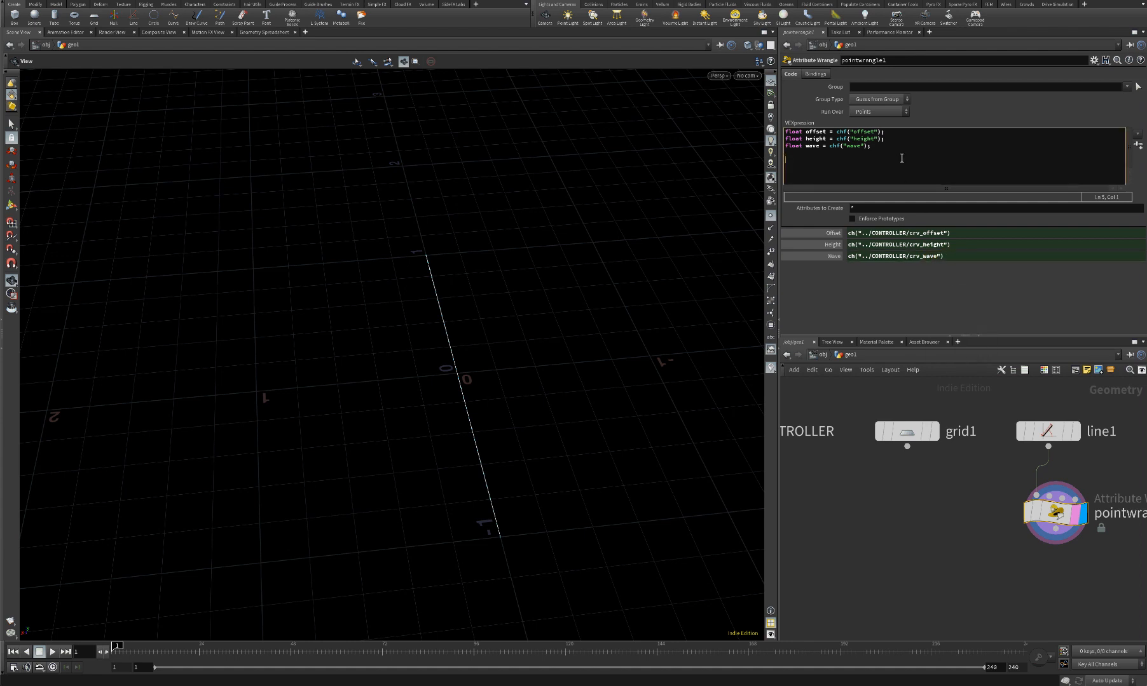
# Add a float val line to the wrangle: the sine of @P.z * wave + offset, multiplied by the height variable
pyautogui.write('float val = sin')
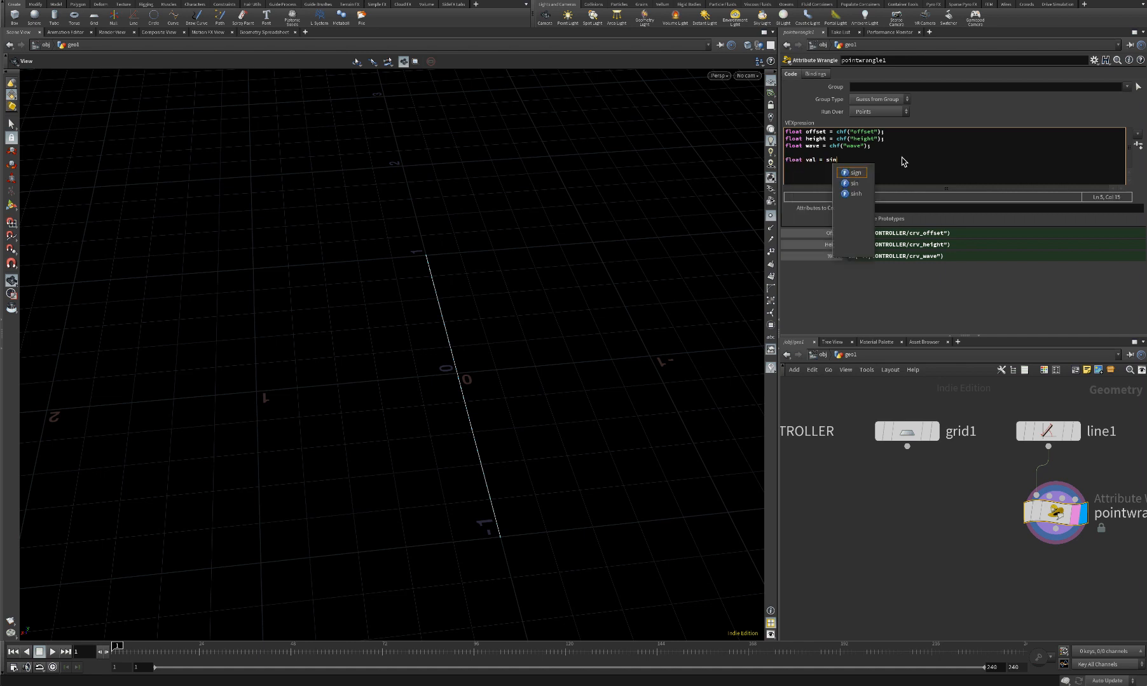
pyautogui.write('(')
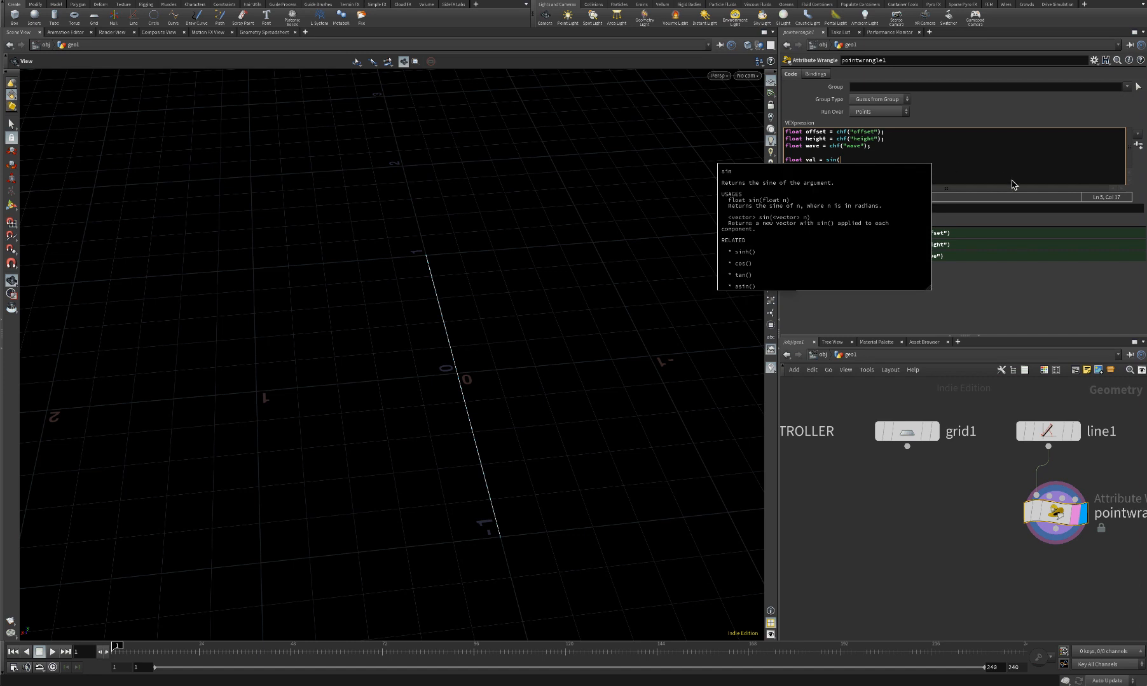
pyautogui.write('@P.z')
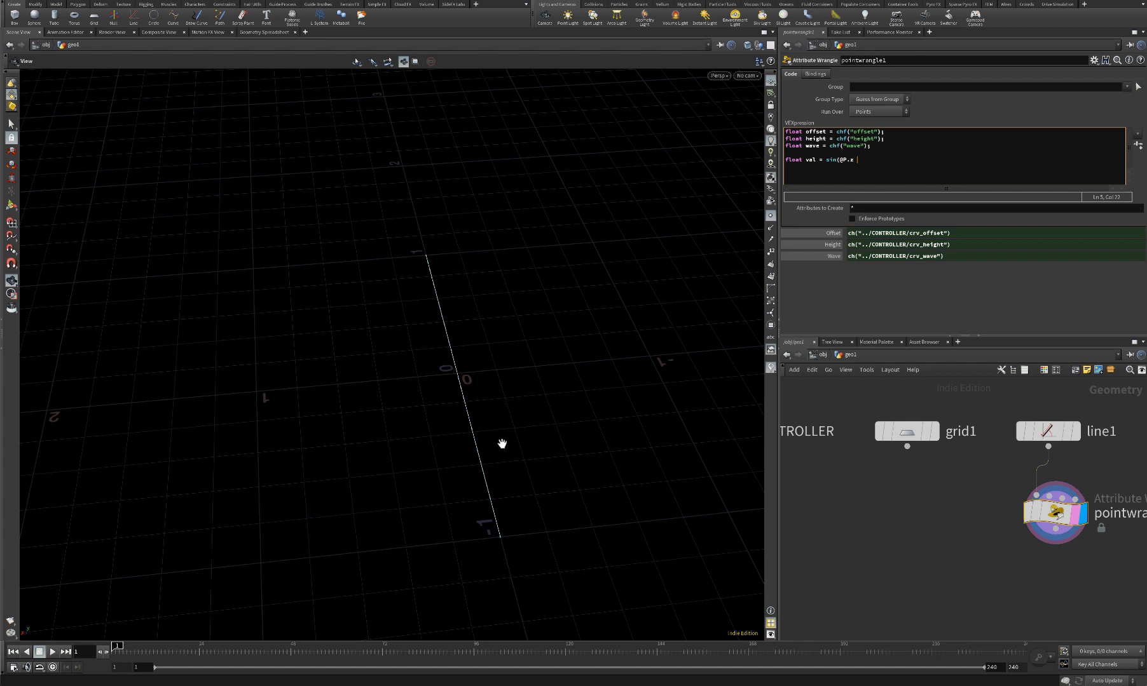
pyautogui.write('wave')
pyautogui.press('BackSpace')
pyautogui.press('BackSpace')
pyautogui.write('+ offset')
pyautogui.write('heigth;')
# Assign the computed value to each point's X position with @P.x = val; in the wrangle
pyautogui.press('Return')
pyautogui.press('Return')
pyautogui.write('@p')
pyautogui.press('BackSpace')
pyautogui.write('P.x')
pyautogui.write('= val;')
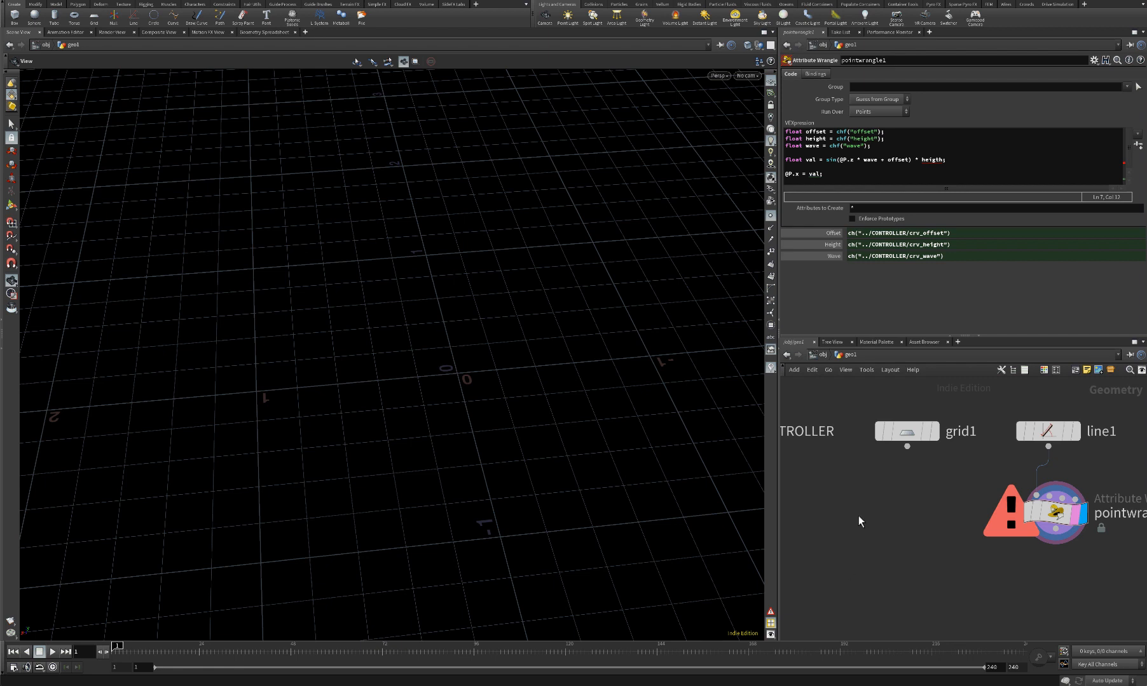
# Correct the misspelled variable heigth to height in the val expression and apply the code
pyautogui.doubleClick(933, 160)
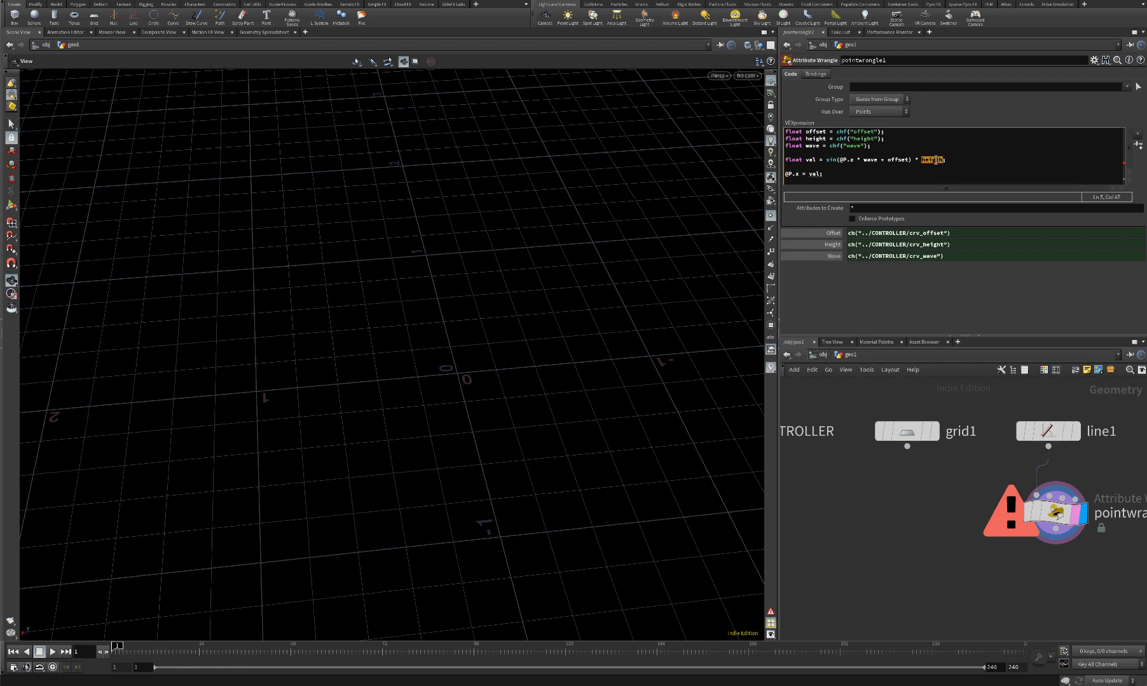
pyautogui.write('height')
pyautogui.press('BackSpace')
pyautogui.press('BackSpace')
pyautogui.write('ht')
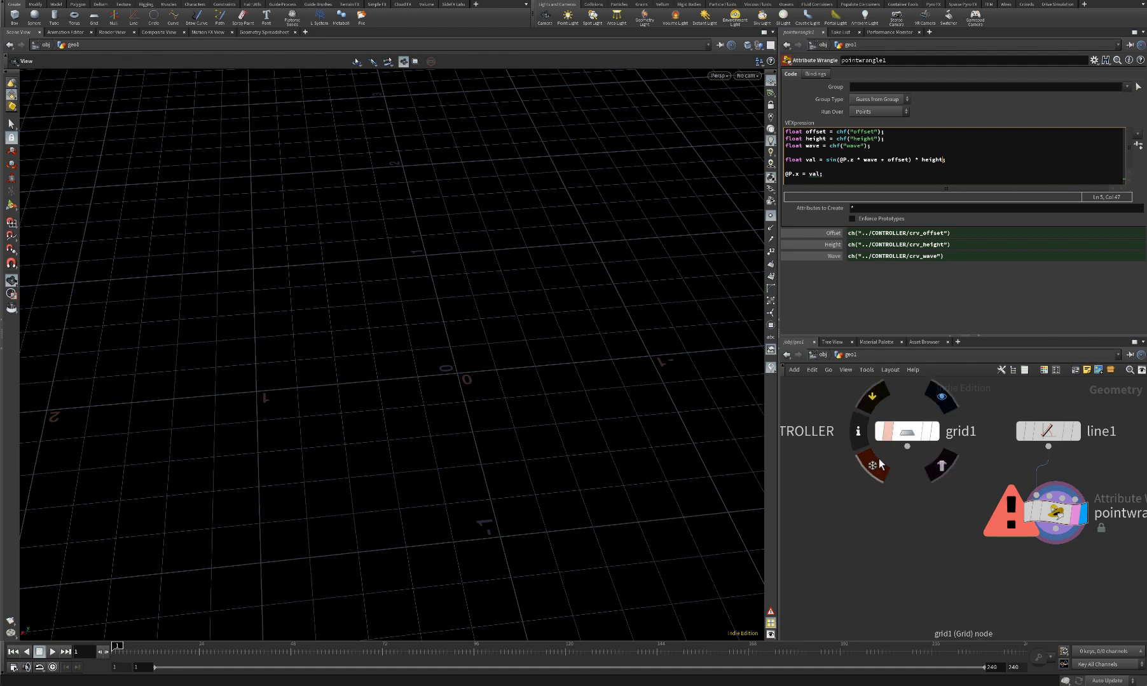
pyautogui.click(869, 534)
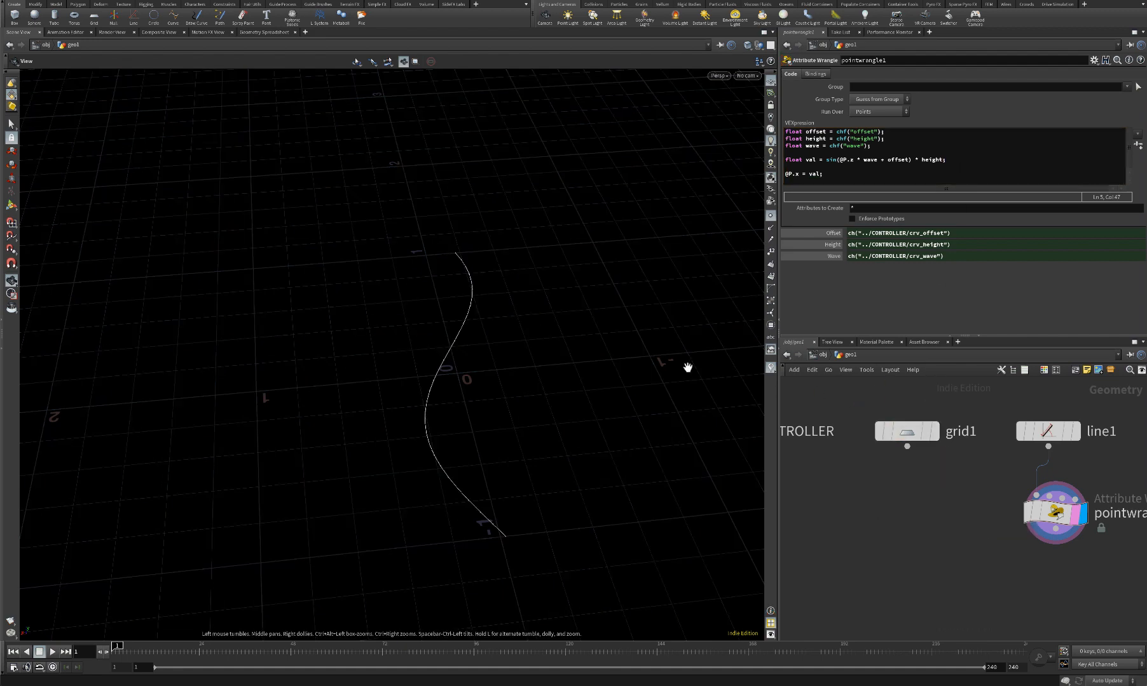
# Select the CONTROLLER null and turn on grid1's template flag so the grid shows together with the curve
pyautogui.moveTo(551, 346); pyautogui.dragTo(507, 350)
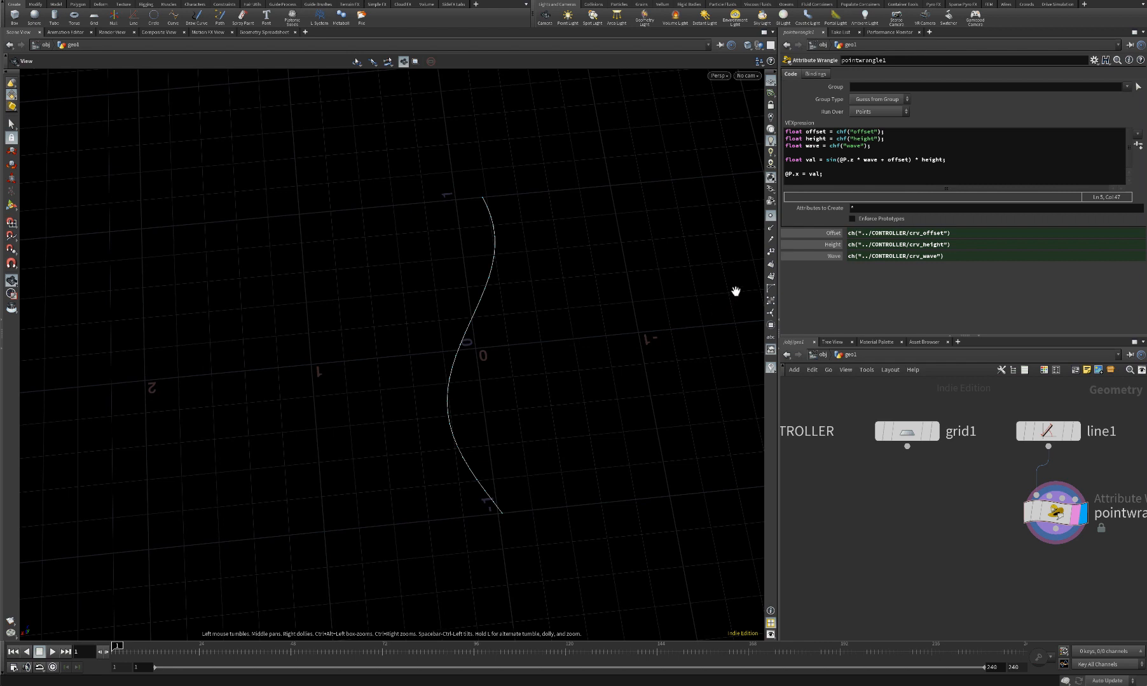
pyautogui.moveTo(834, 420); pyautogui.dragTo(943, 469, button='middle')
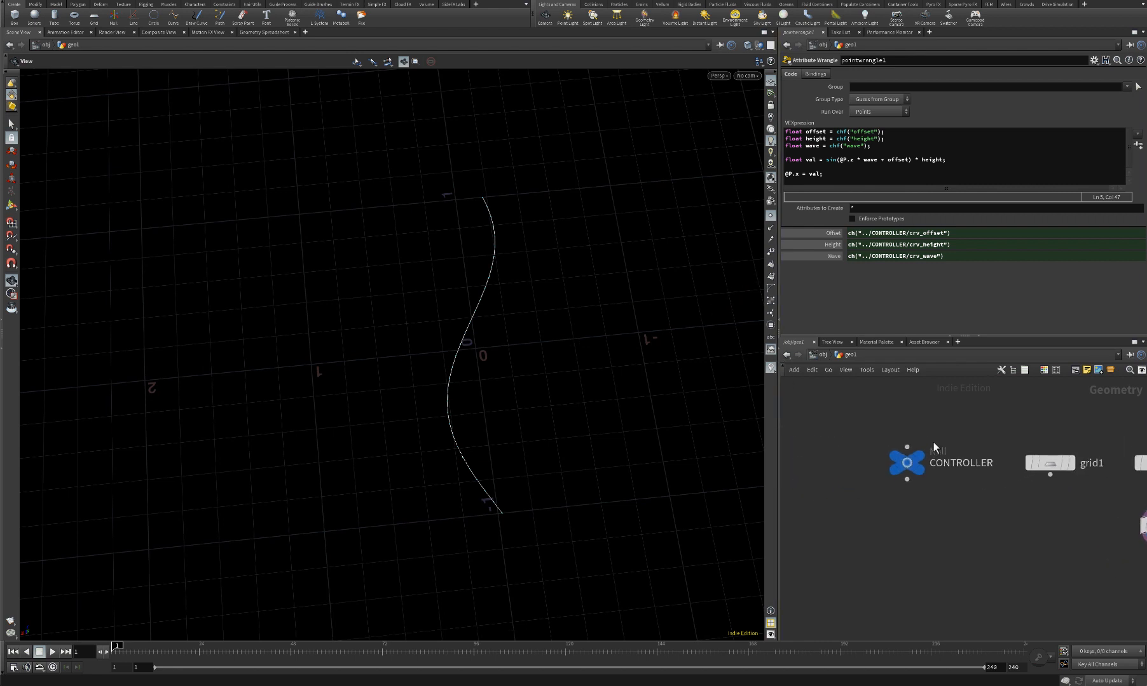
pyautogui.click(901, 464)
pyautogui.moveTo(975, 526); pyautogui.dragTo(866, 505, button='middle')
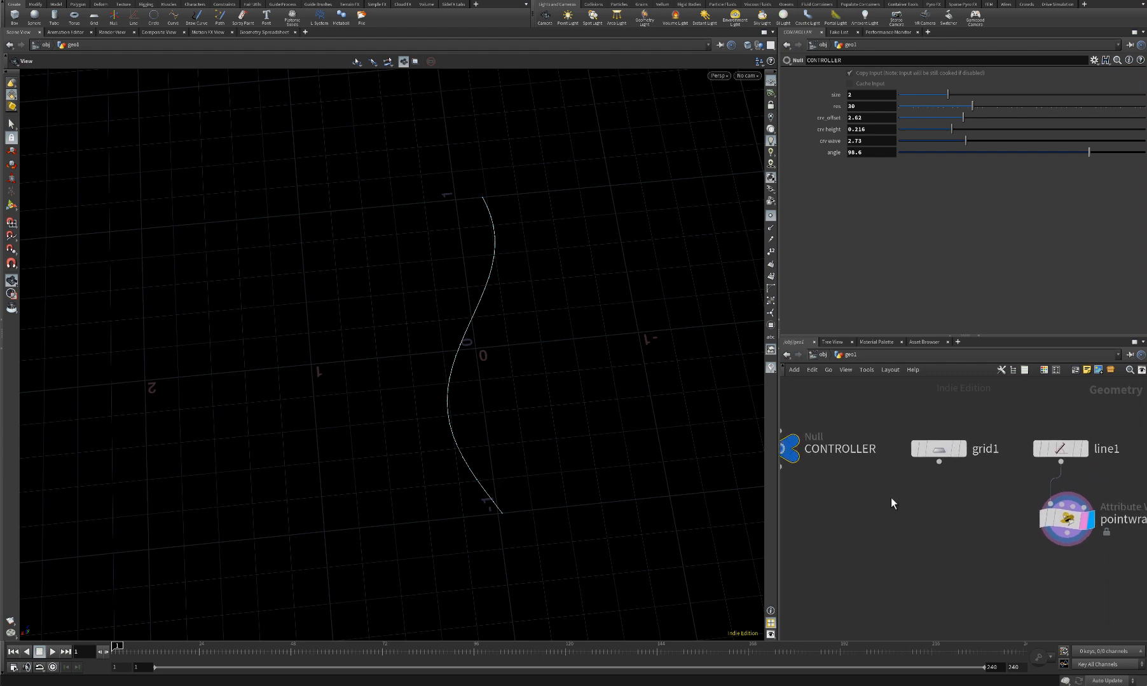
pyautogui.click(957, 449)
pyautogui.moveTo(664, 400); pyautogui.dragTo(623, 384)
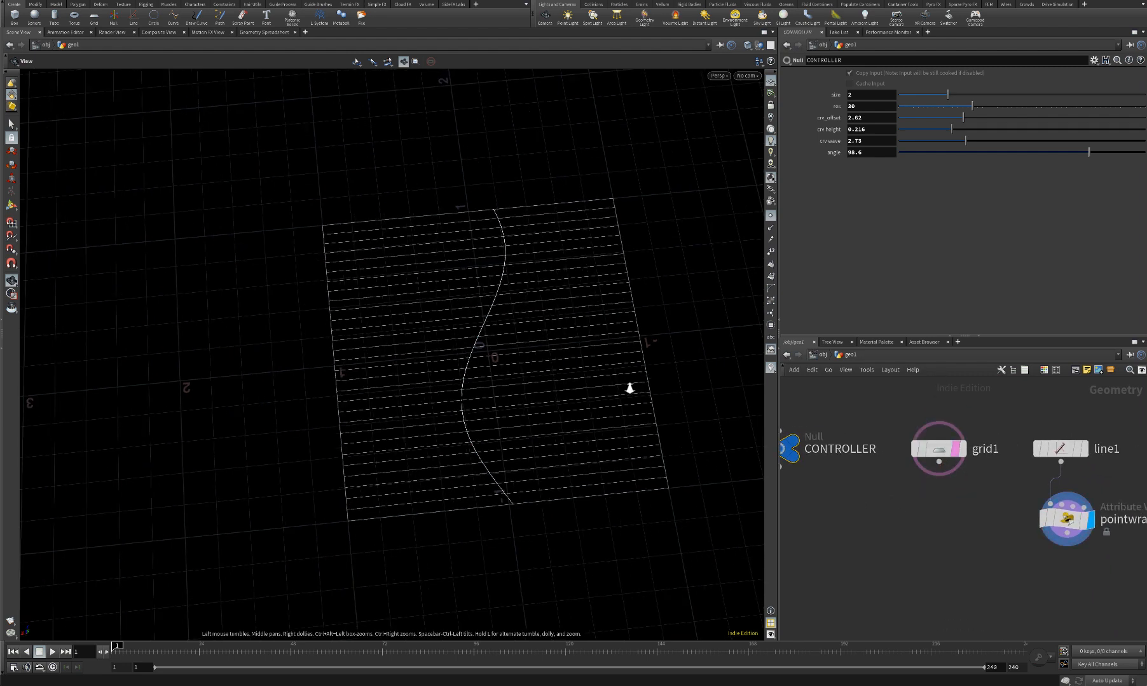
# Adjust the CONTROLLER's parameters to crv_offset 5.32, crv height 0.275, crv wave 3.25 and angle 85.6
pyautogui.moveTo(975, 133); pyautogui.dragTo(1016, 149)
pyautogui.moveTo(1097, 154)
pyautogui.mouseDown()
pyautogui.moveTo(1031, 154)
pyautogui.moveTo(1081, 157)
pyautogui.mouseUp()
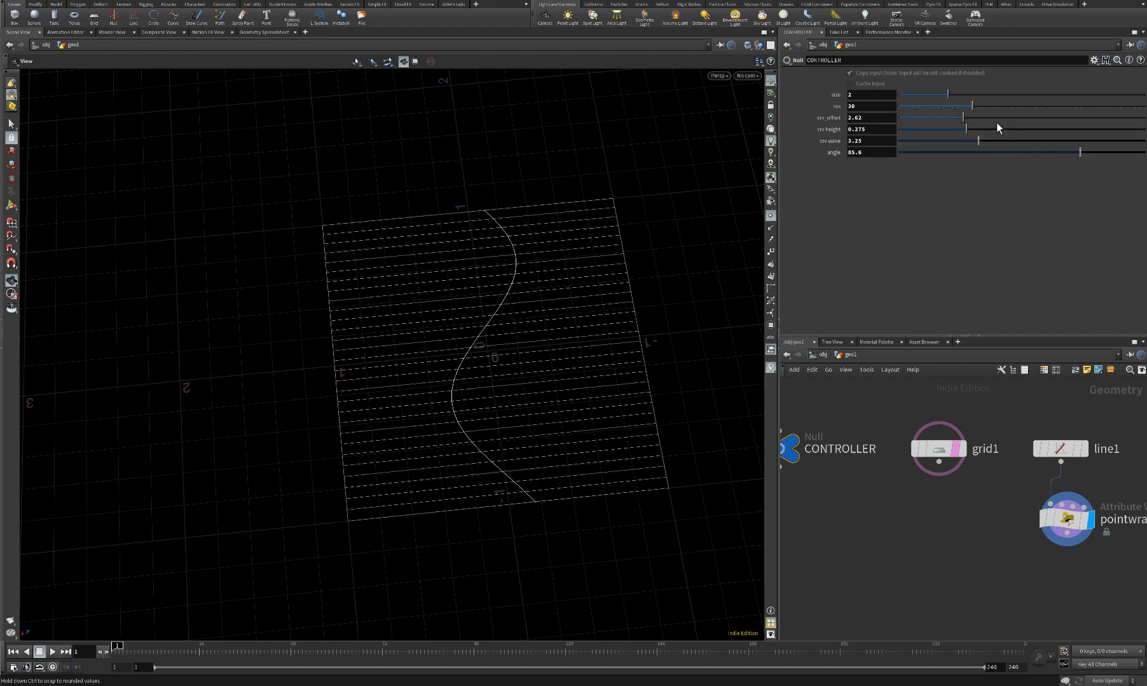
pyautogui.moveTo(993, 124); pyautogui.dragTo(1042, 120)
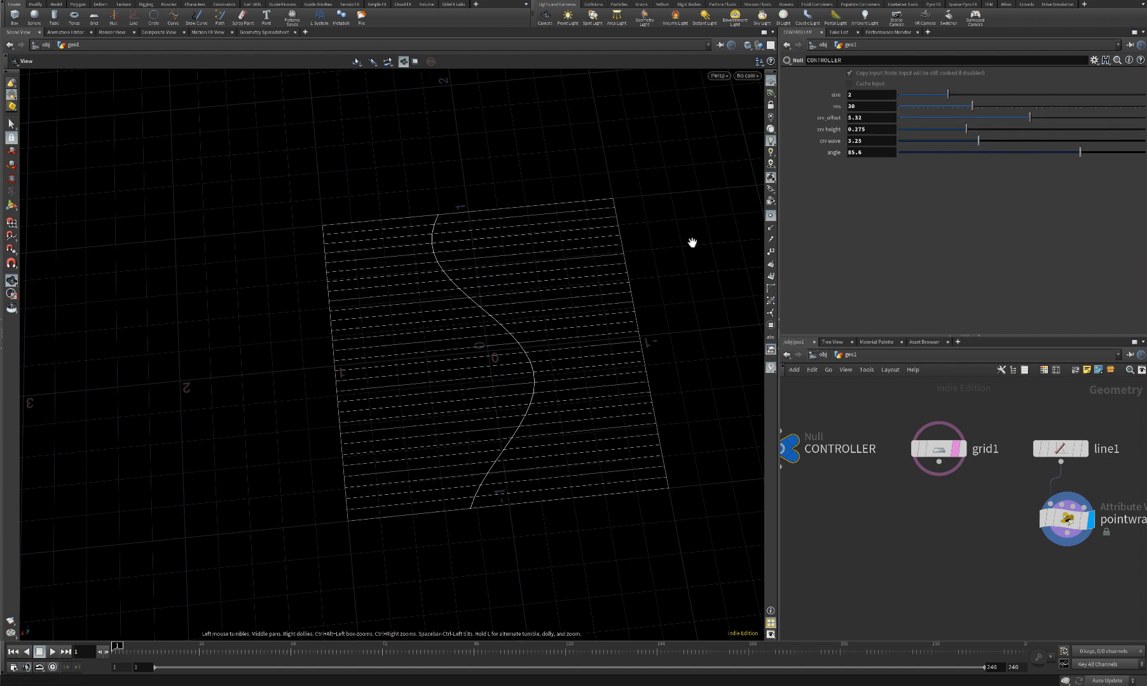
pyautogui.moveTo(691, 244); pyautogui.dragTo(392, 246)
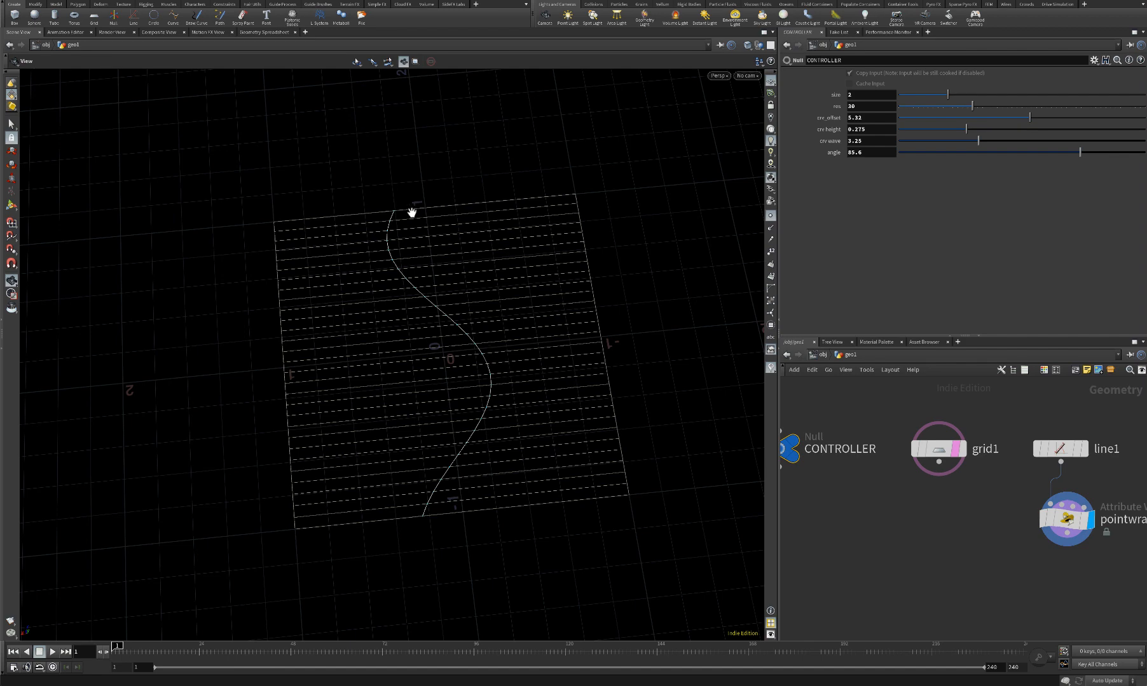
pyautogui.moveTo(484, 497); pyautogui.dragTo(455, 357)
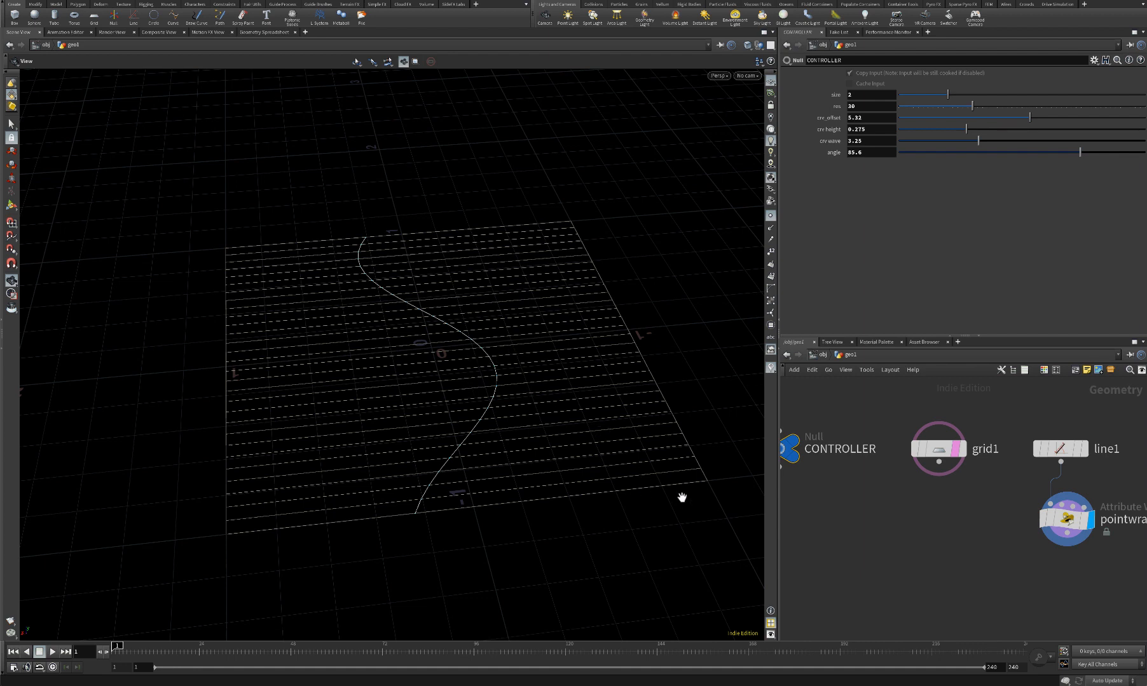
# Add a PolySplit node, wiring grid1 into its first input and the point wrangle into its second
pyautogui.press('Tab')
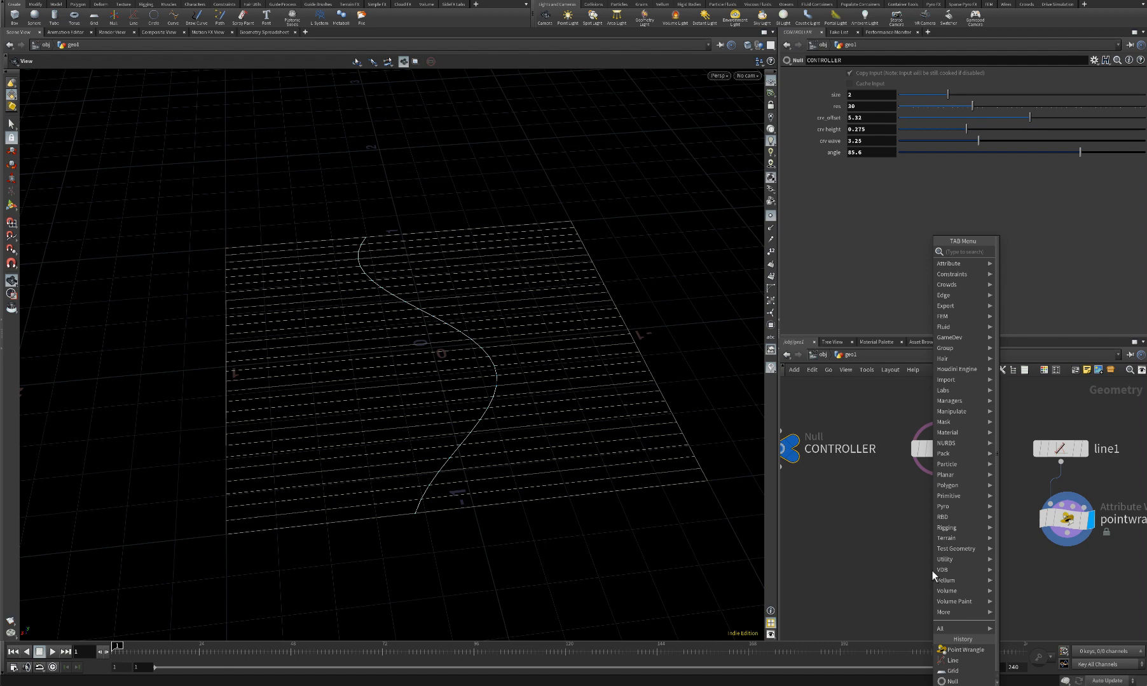
pyautogui.write('polyspli')
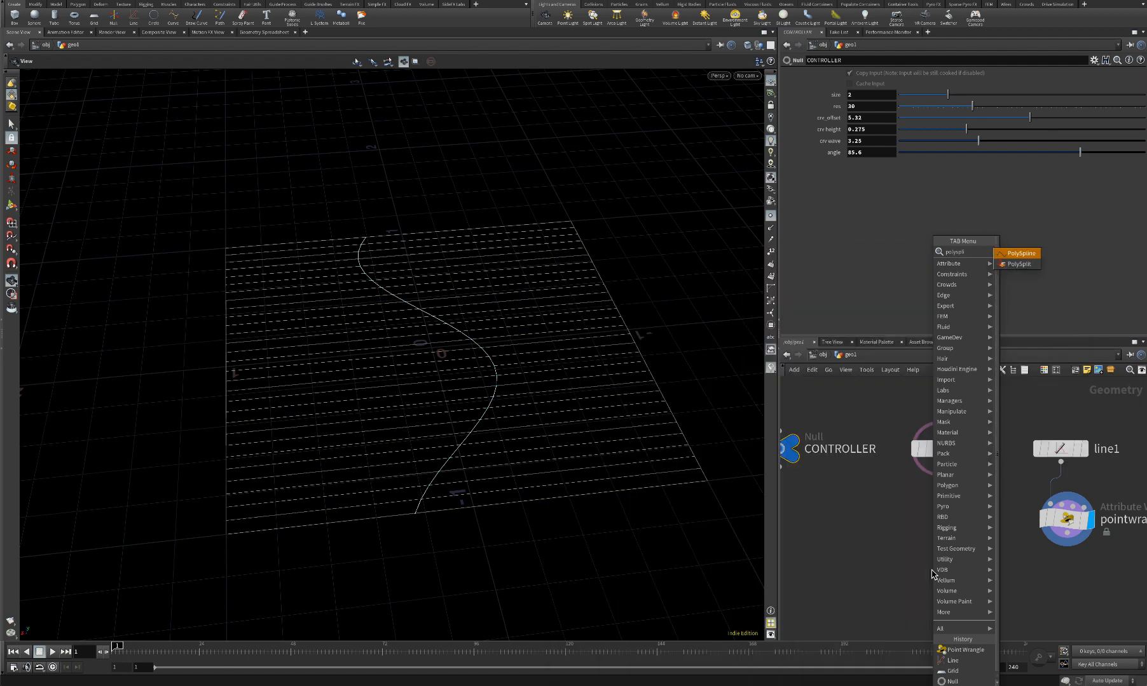
pyautogui.press('Down')
pyautogui.press('Return')
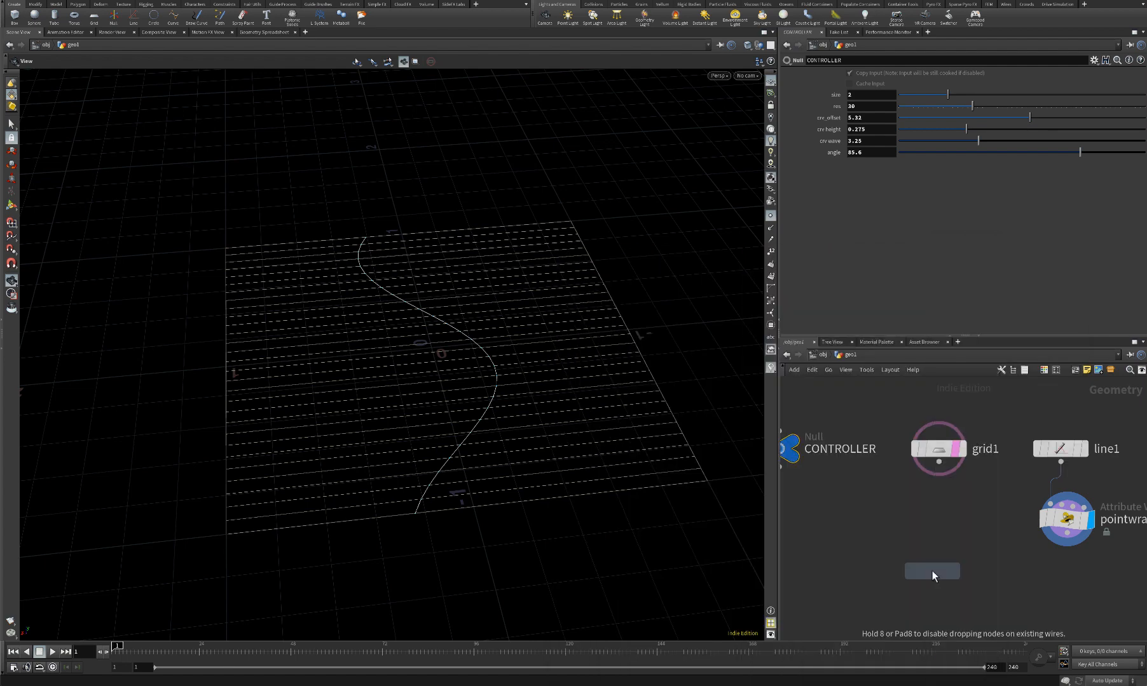
pyautogui.press('Return')
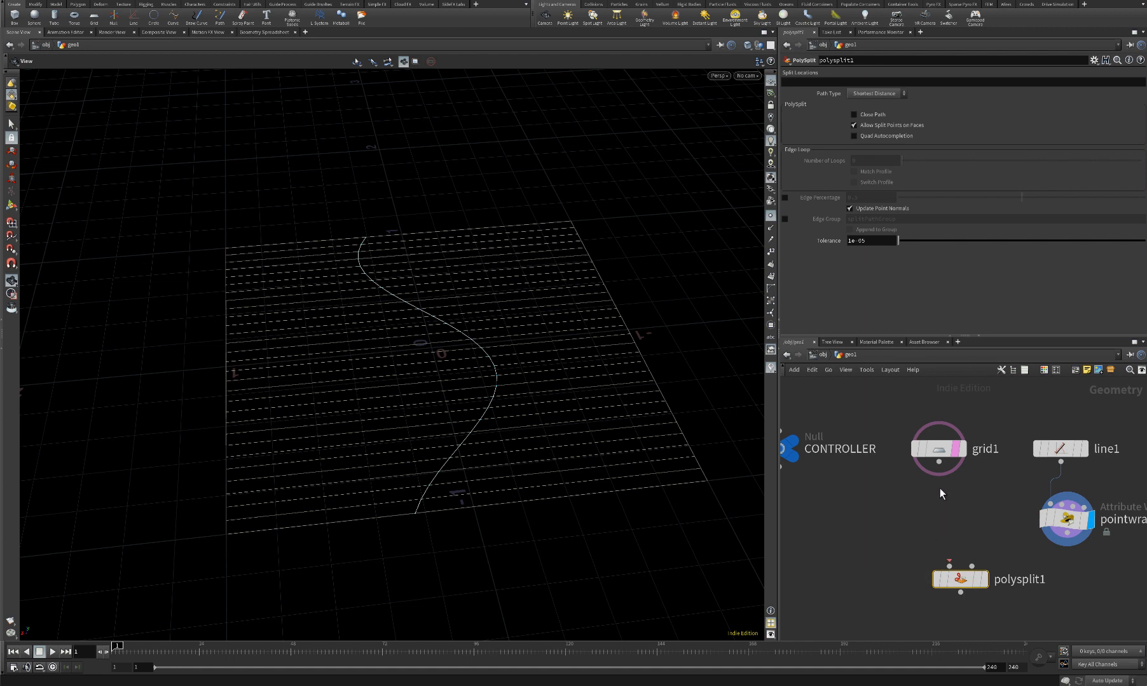
pyautogui.moveTo(939, 461); pyautogui.dragTo(959, 555)
pyautogui.moveTo(958, 572); pyautogui.dragTo(971, 608)
pyautogui.moveTo(1067, 533); pyautogui.dragTo(984, 601)
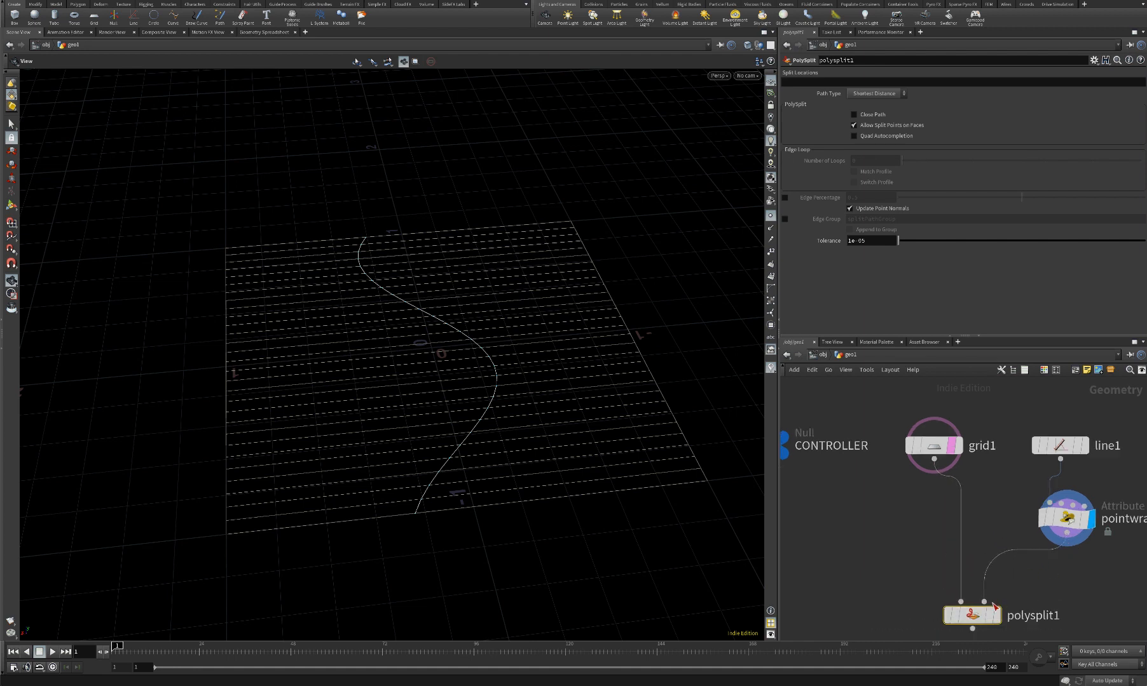
# Turn on the display and template flags of the PolySplit node and align it below its inputs
pyautogui.scroll(1, 993, 611)
pyautogui.click(996, 615)
pyautogui.click(988, 616)
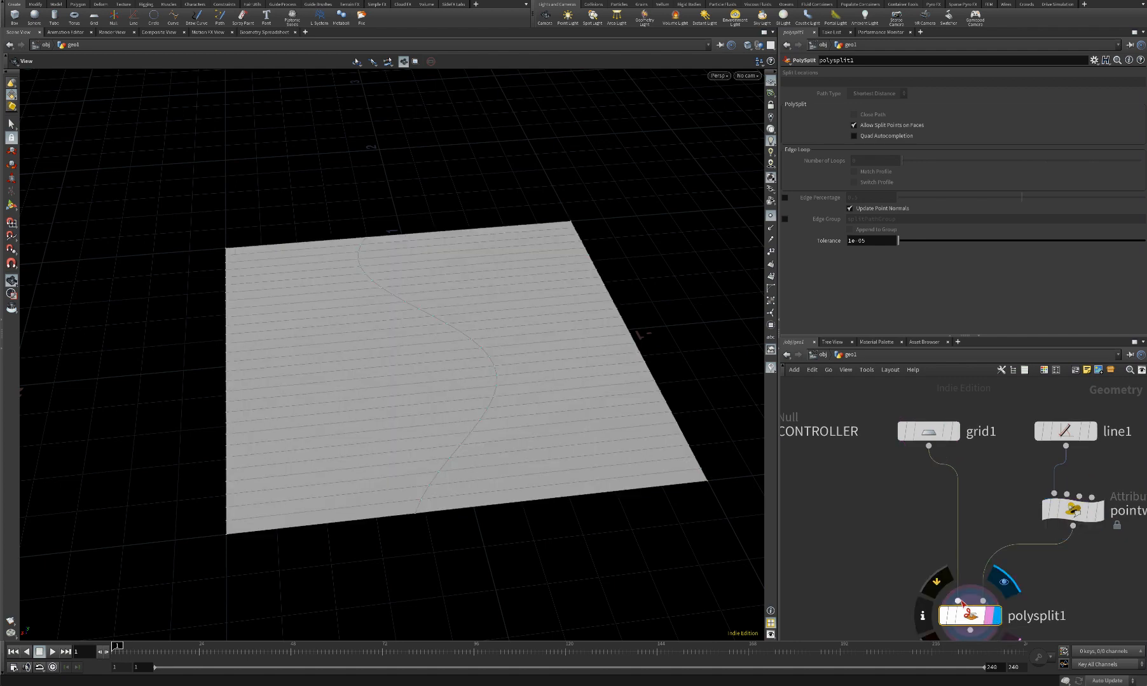
pyautogui.moveTo(981, 621); pyautogui.dragTo(989, 614)
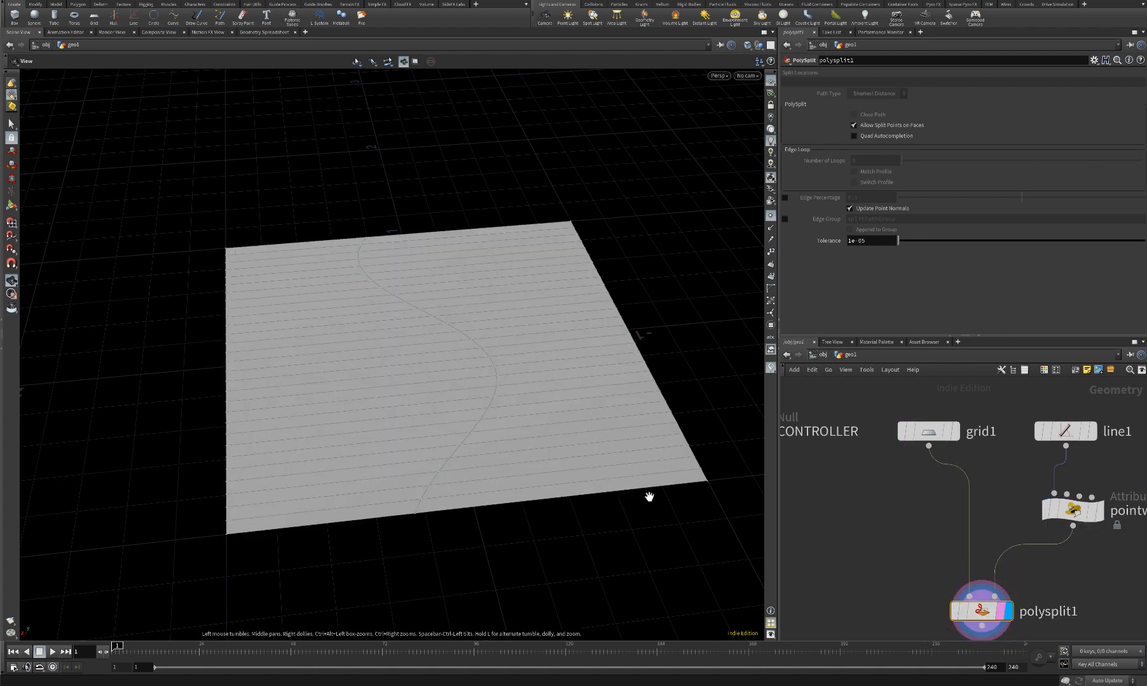
pyautogui.moveTo(647, 494); pyautogui.dragTo(548, 401)
# Examine the node information of grid1 and the PolySplit node to compare their geometry counts
pyautogui.moveTo(929, 434)
pyautogui.click(881, 432)
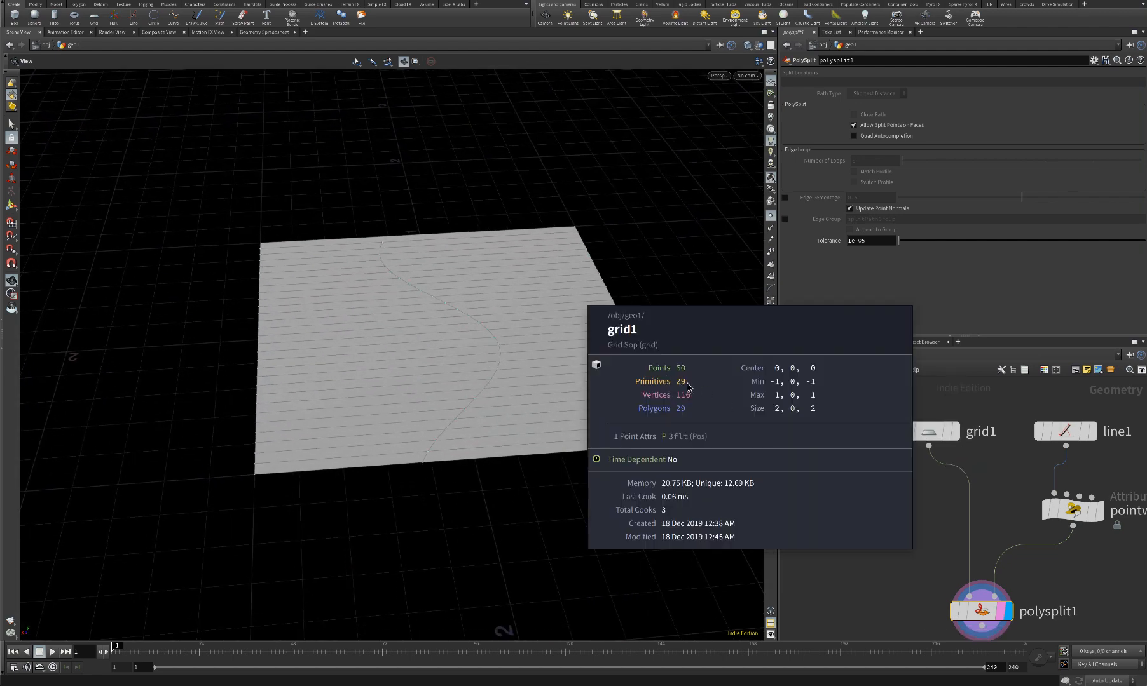
pyautogui.moveTo(854, 503); pyautogui.dragTo(836, 434, button='middle')
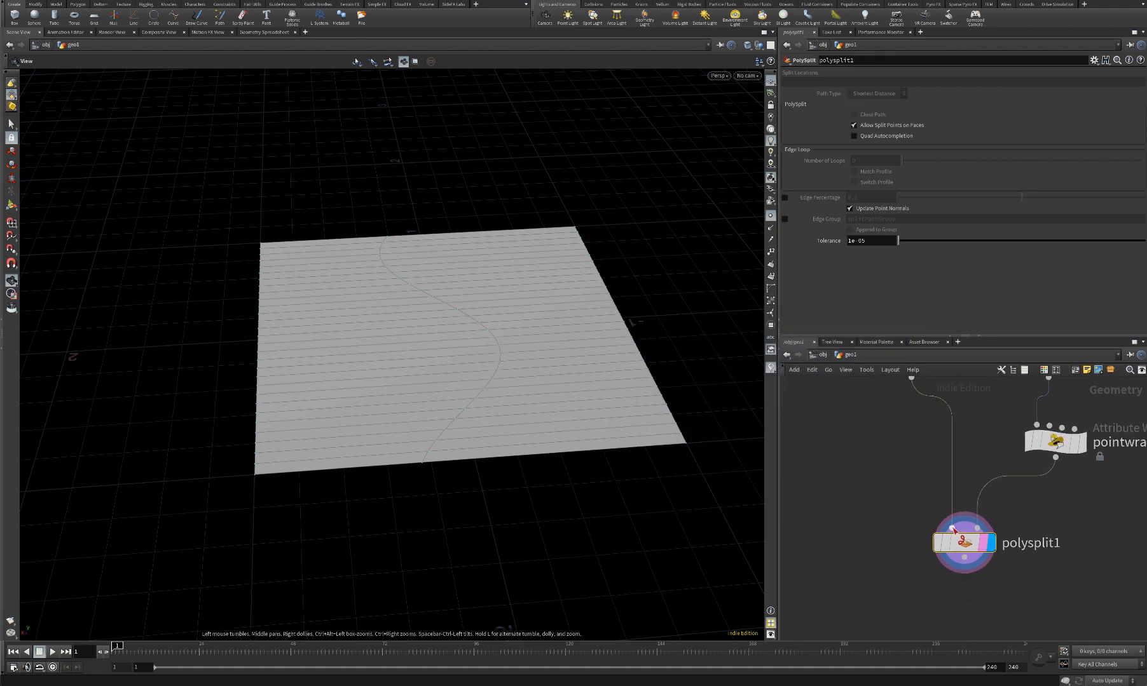
pyautogui.middleClick(969, 543)
pyautogui.scroll(-2, 880, 451)
# Add a Fuse node below the PolySplit, connect the split geometry to its first input and display its result
pyautogui.scroll(2, 916, 499)
pyautogui.moveTo(956, 580); pyautogui.dragTo(926, 532, button='middle')
pyautogui.press('Tab')
pyautogui.write('fuse')
pyautogui.press('Return')
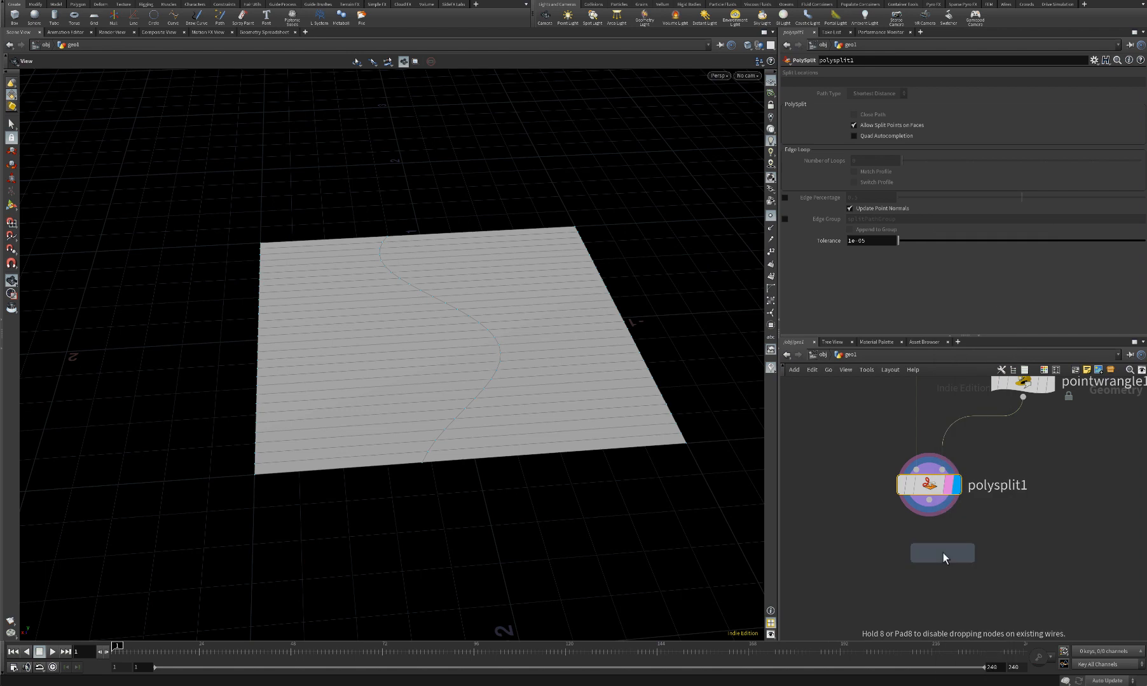
pyautogui.click(916, 539)
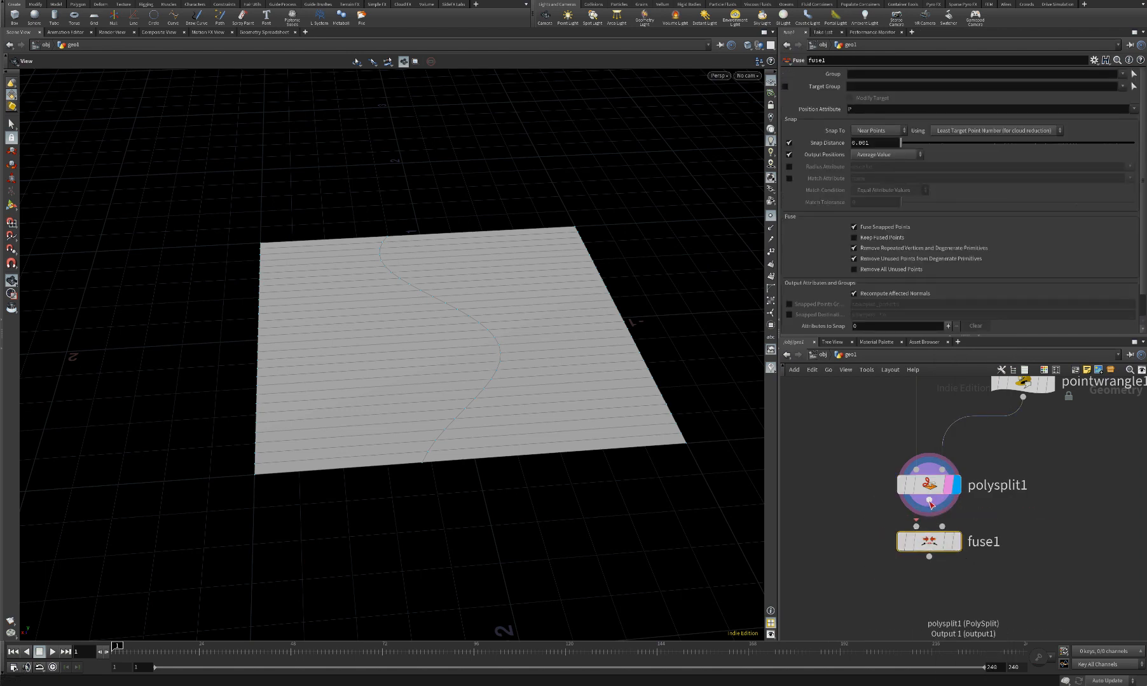
pyautogui.moveTo(929, 505); pyautogui.dragTo(916, 527)
pyautogui.click(957, 542)
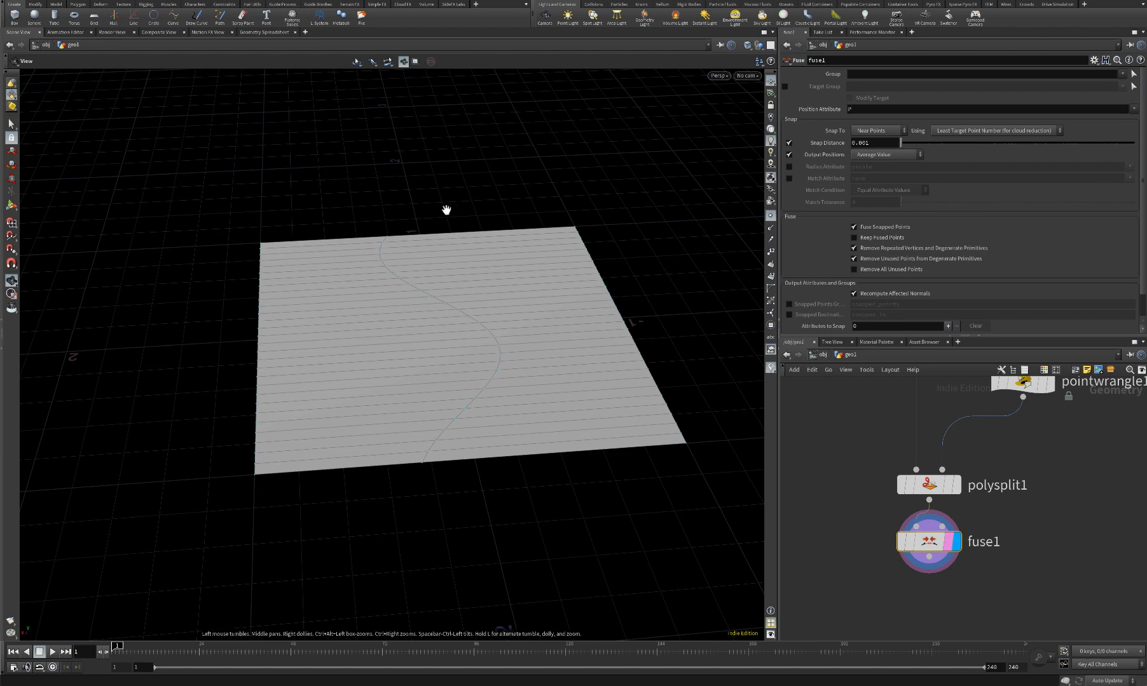
# Examine the curved split running across the fused grid from several angles and distances
pyautogui.moveTo(448, 207); pyautogui.dragTo(397, 271)
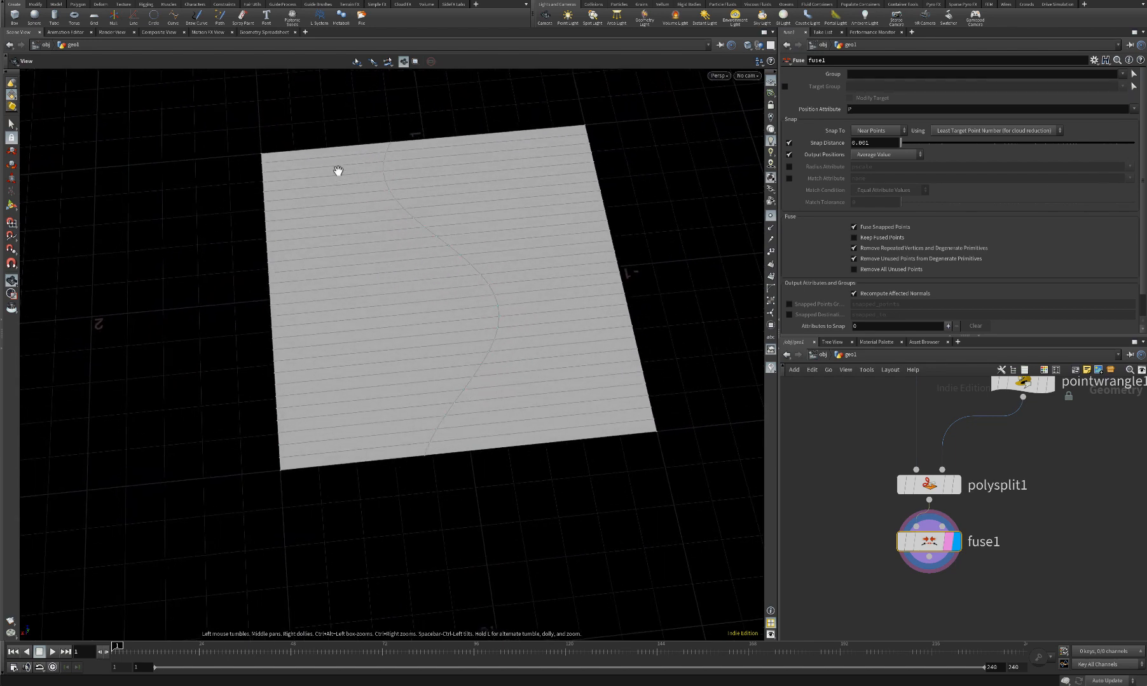
pyautogui.moveTo(382, 186); pyautogui.dragTo(363, 229, button='middle')
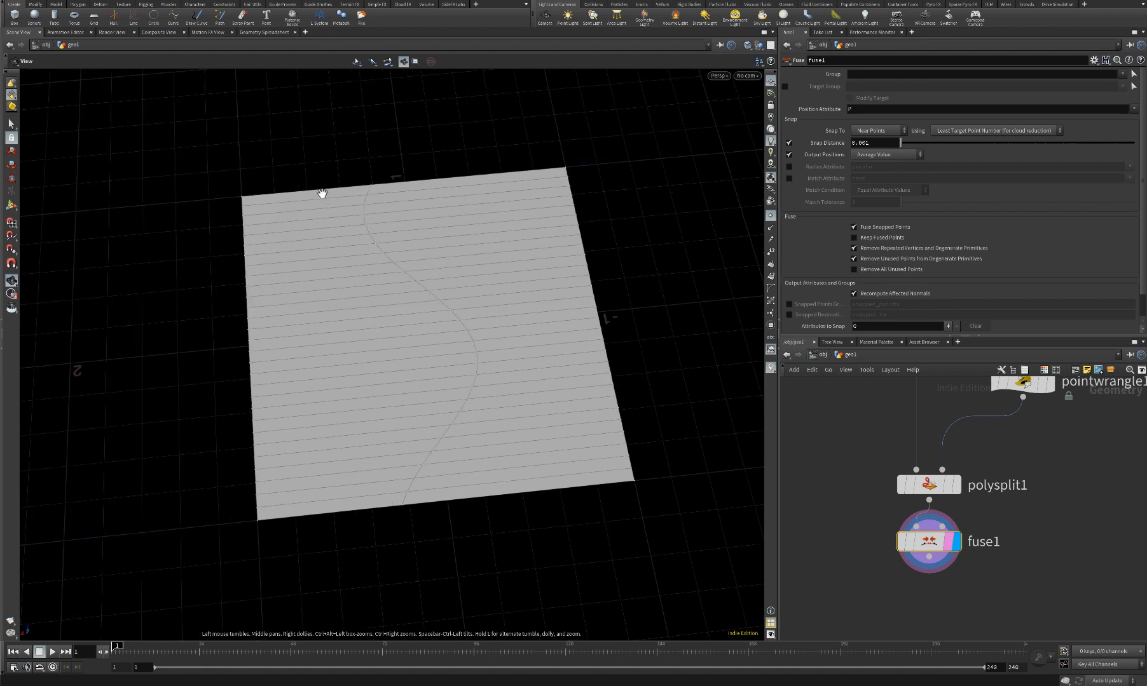
pyautogui.moveTo(411, 211); pyautogui.dragTo(386, 176)
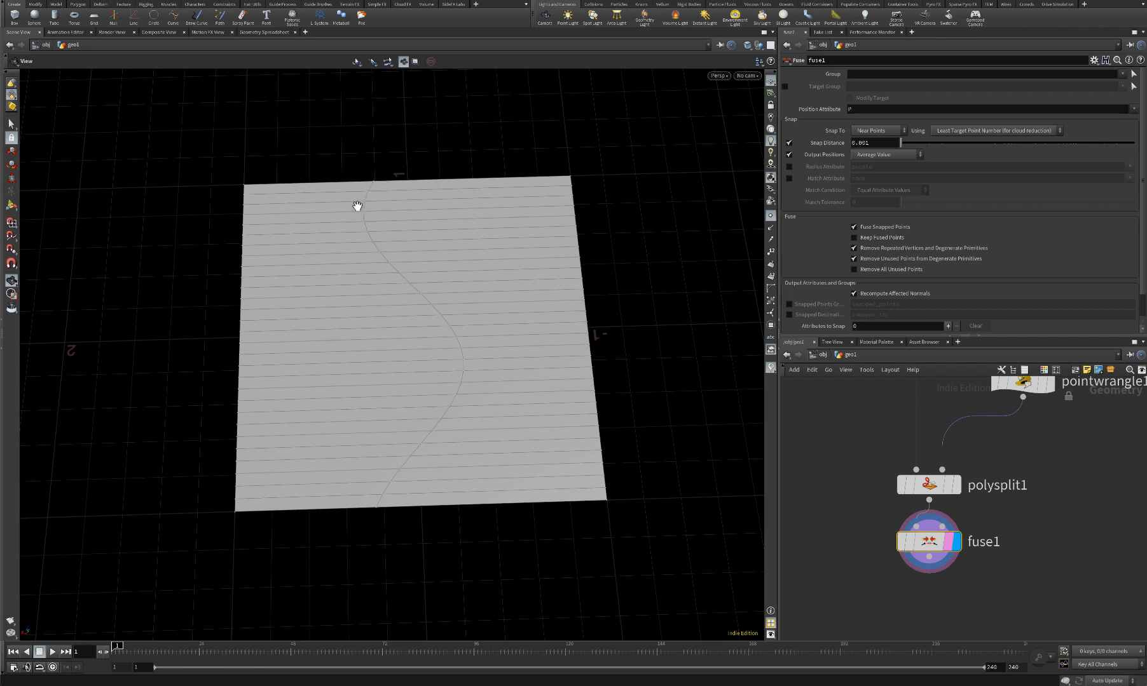
pyautogui.moveTo(458, 323); pyautogui.dragTo(364, 305)
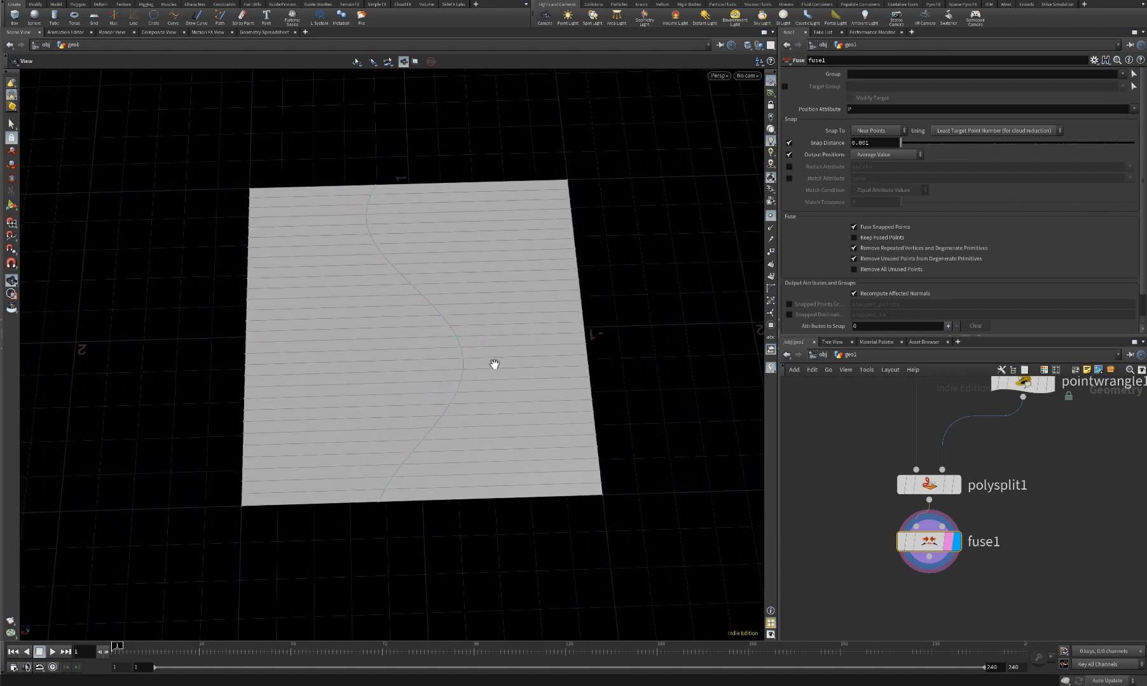
pyautogui.scroll(-2, 427, 310)
pyautogui.scroll(1, 426, 309)
pyautogui.moveTo(453, 304); pyautogui.dragTo(398, 279)
pyautogui.scroll(3, 384, 261)
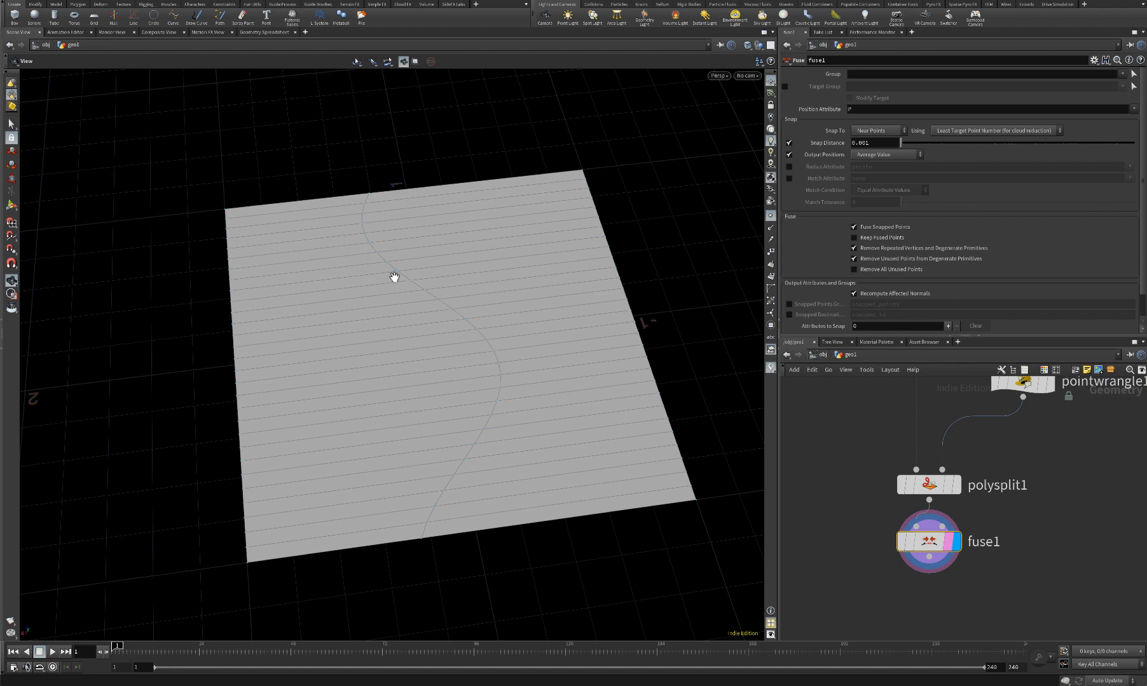
pyautogui.scroll(2, 363, 233)
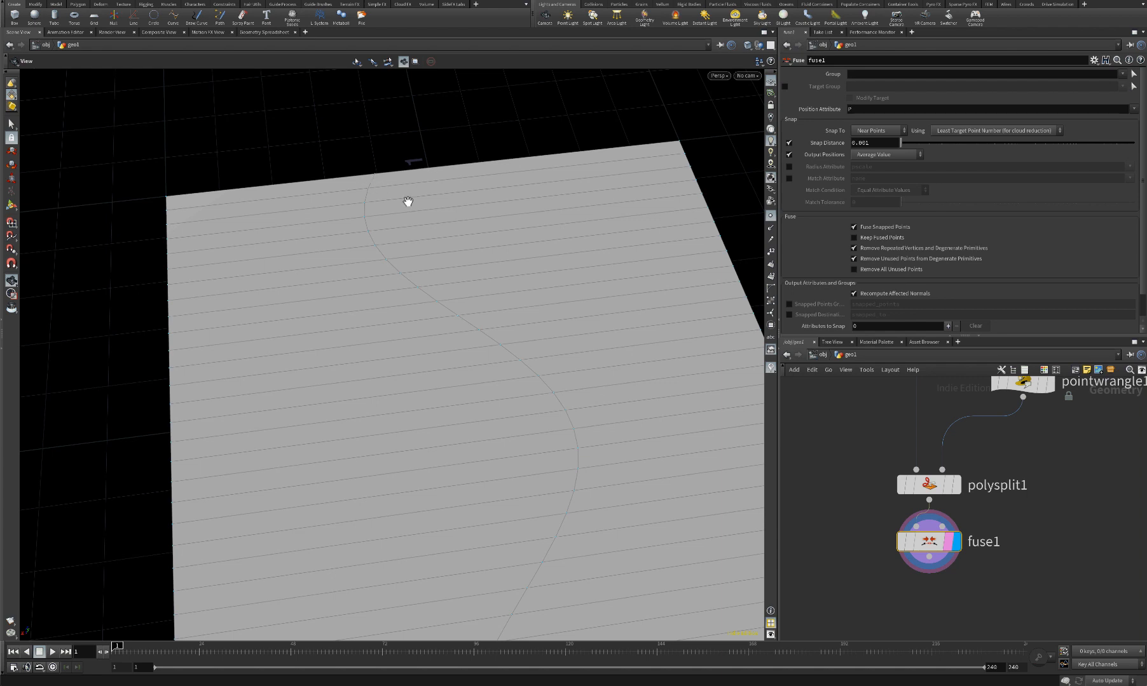
pyautogui.moveTo(406, 200); pyautogui.dragTo(445, 192)
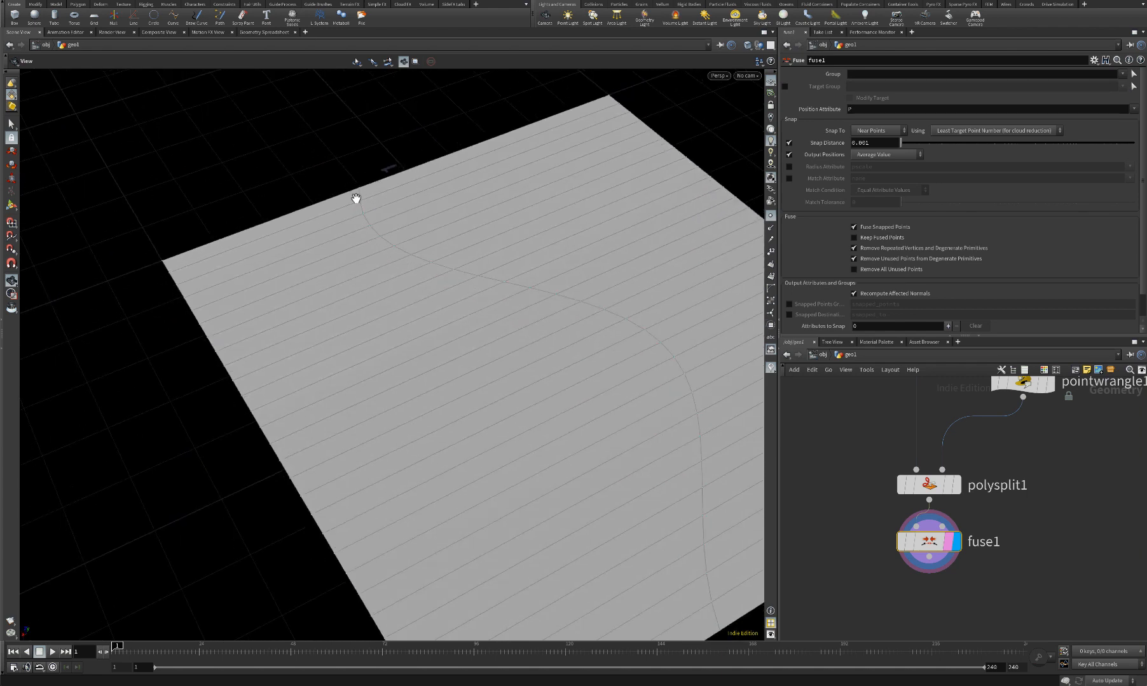
pyautogui.moveTo(452, 194); pyautogui.dragTo(450, 228)
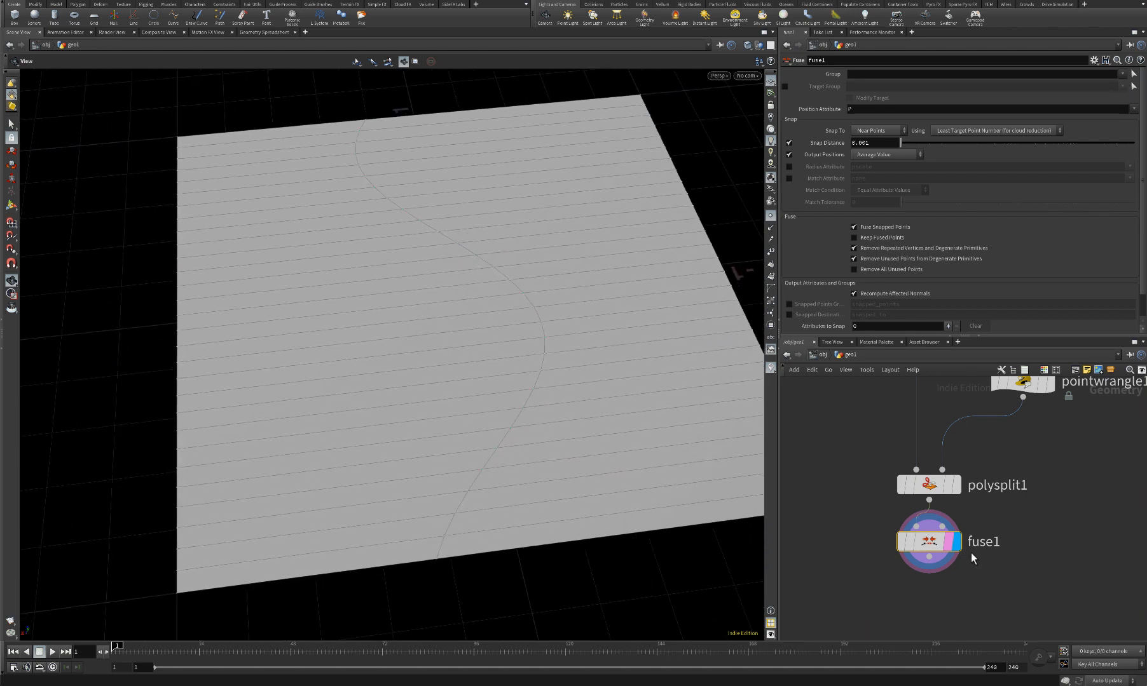
# Add a Sort node below the Fuse node, feed it the fused geometry and display its result
pyautogui.moveTo(961, 591); pyautogui.dragTo(943, 533, button='middle')
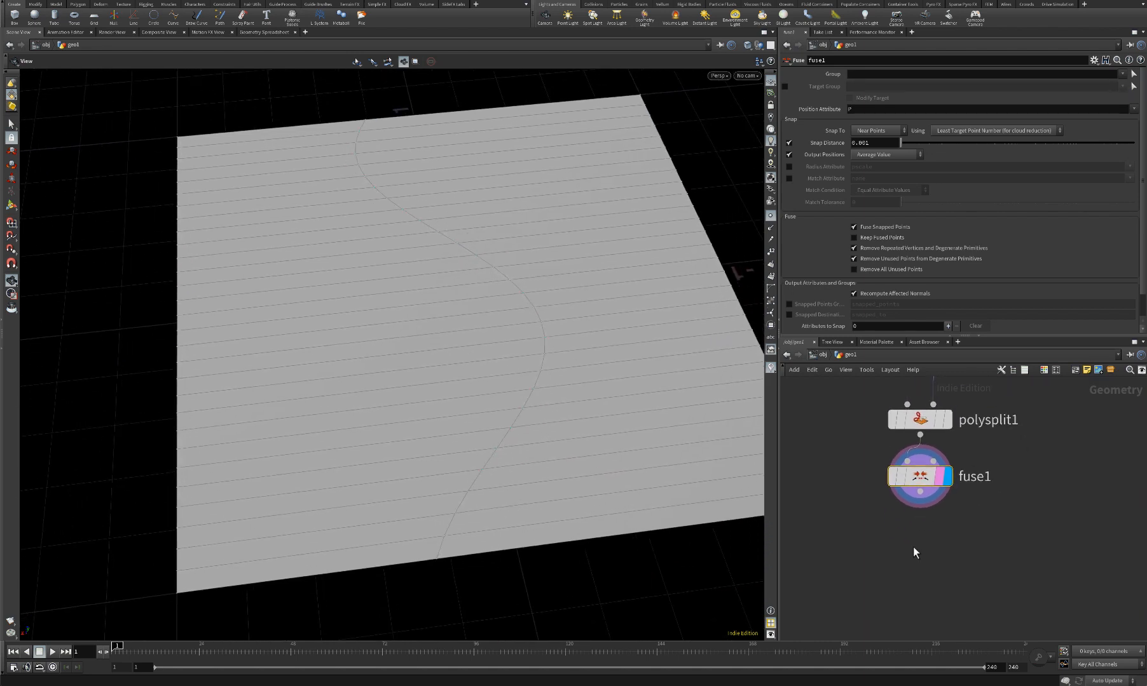
pyautogui.press('Tab')
pyautogui.write('sort')
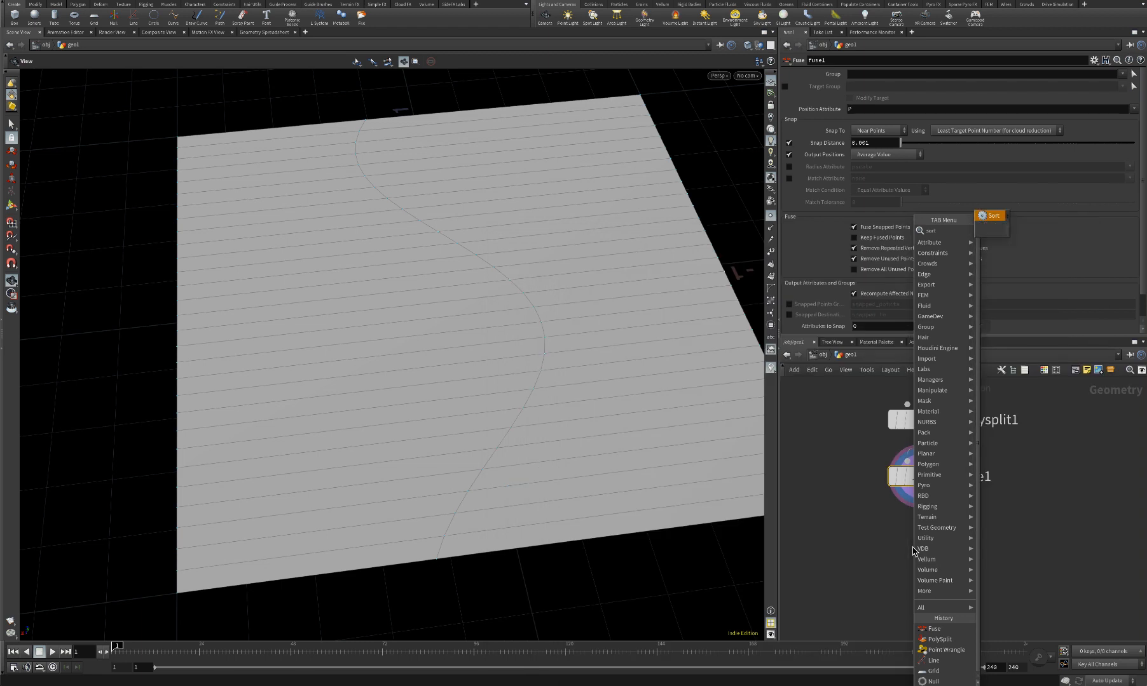
pyautogui.press('Return')
pyautogui.click(862, 552)
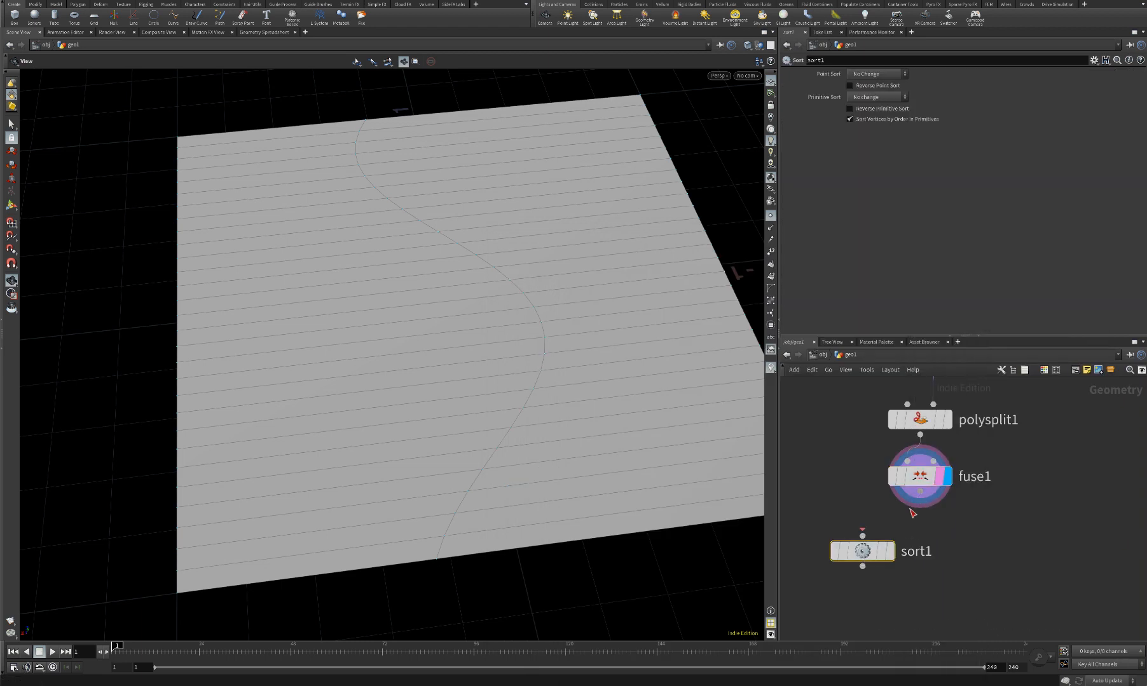
pyautogui.moveTo(920, 491); pyautogui.dragTo(869, 555)
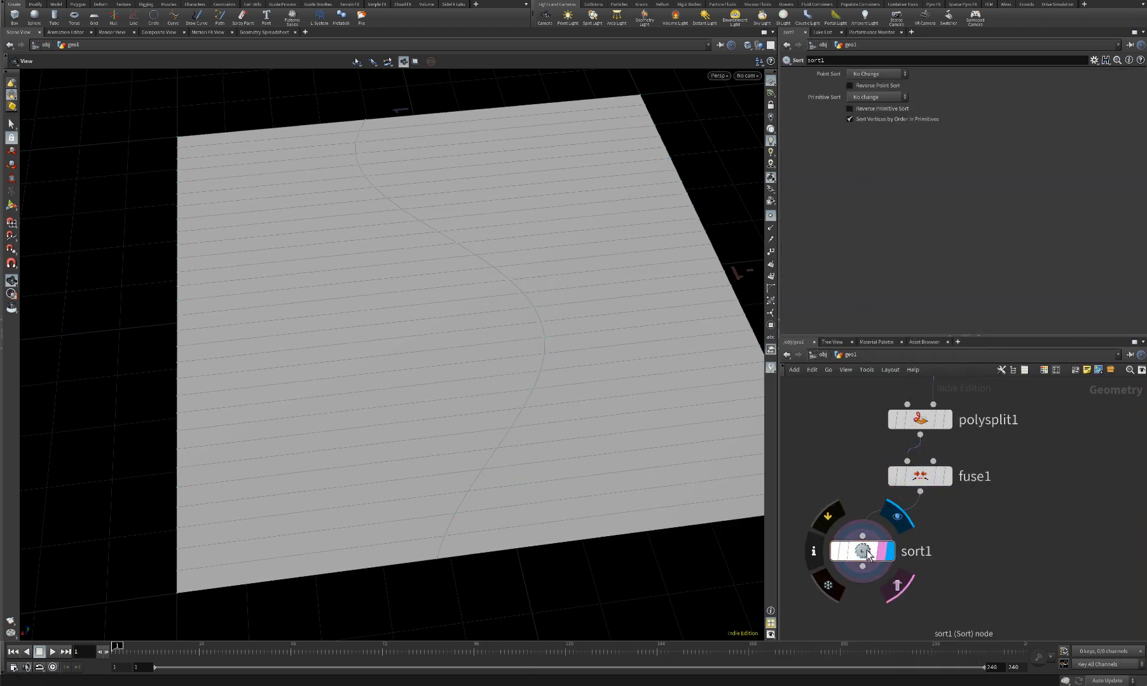
# Set the Sort node's primitive sort to By X
pyautogui.click(889, 98)
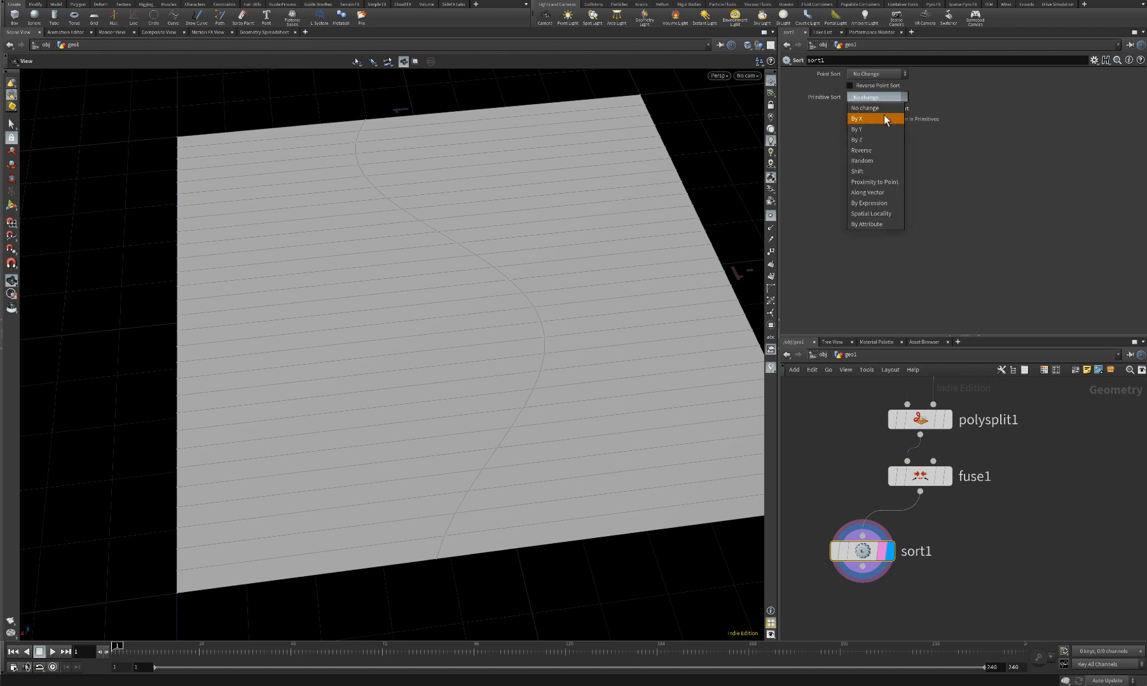
pyautogui.click(884, 118)
pyautogui.moveTo(568, 263); pyautogui.dragTo(419, 310)
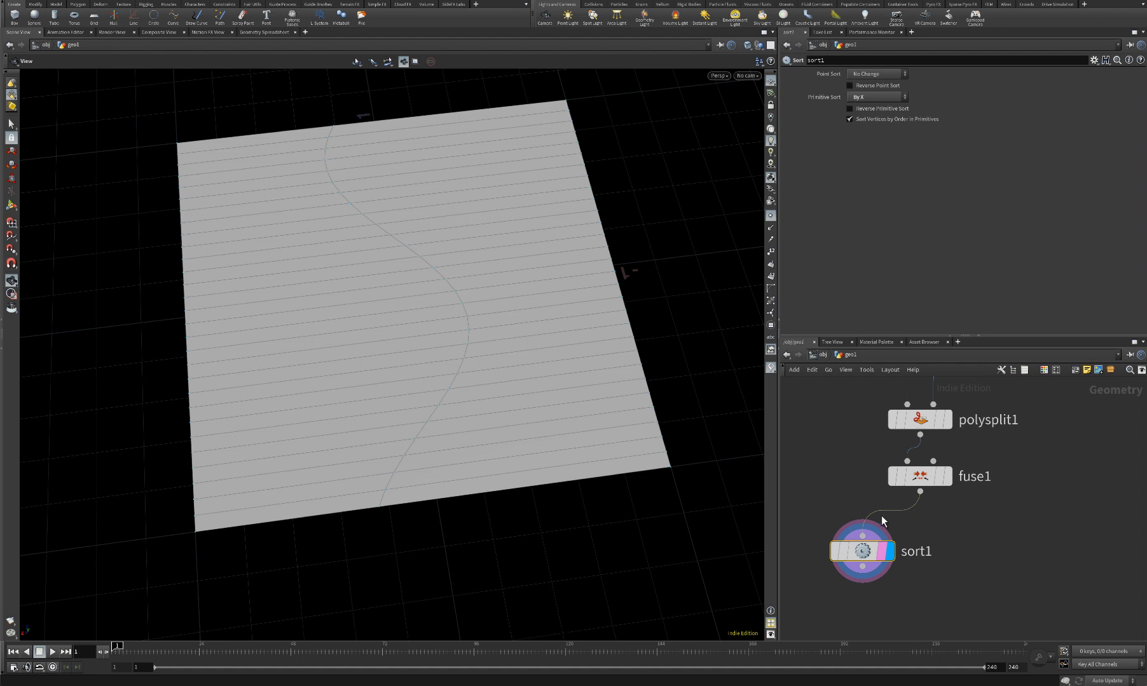
pyautogui.moveTo(865, 551); pyautogui.dragTo(860, 546)
# Add a Bound node beside the Sort node, with the Fuse node as its input
pyautogui.moveTo(965, 548); pyautogui.dragTo(959, 476, button='middle')
pyautogui.scroll(-1, 913, 503)
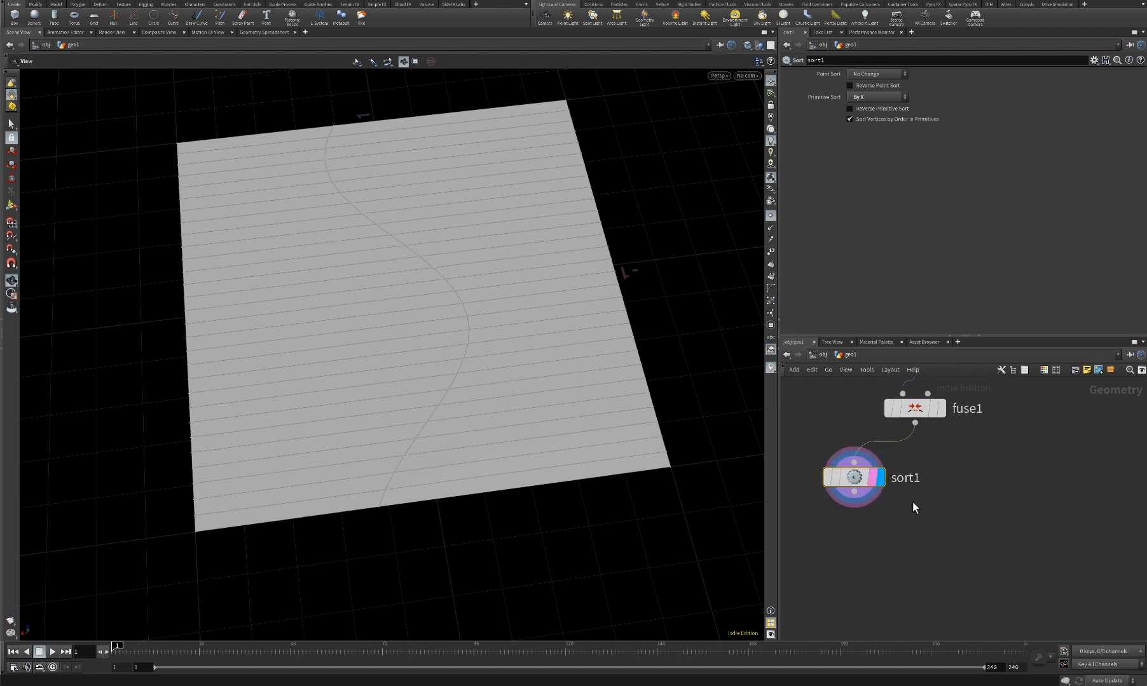
pyautogui.press('Tab')
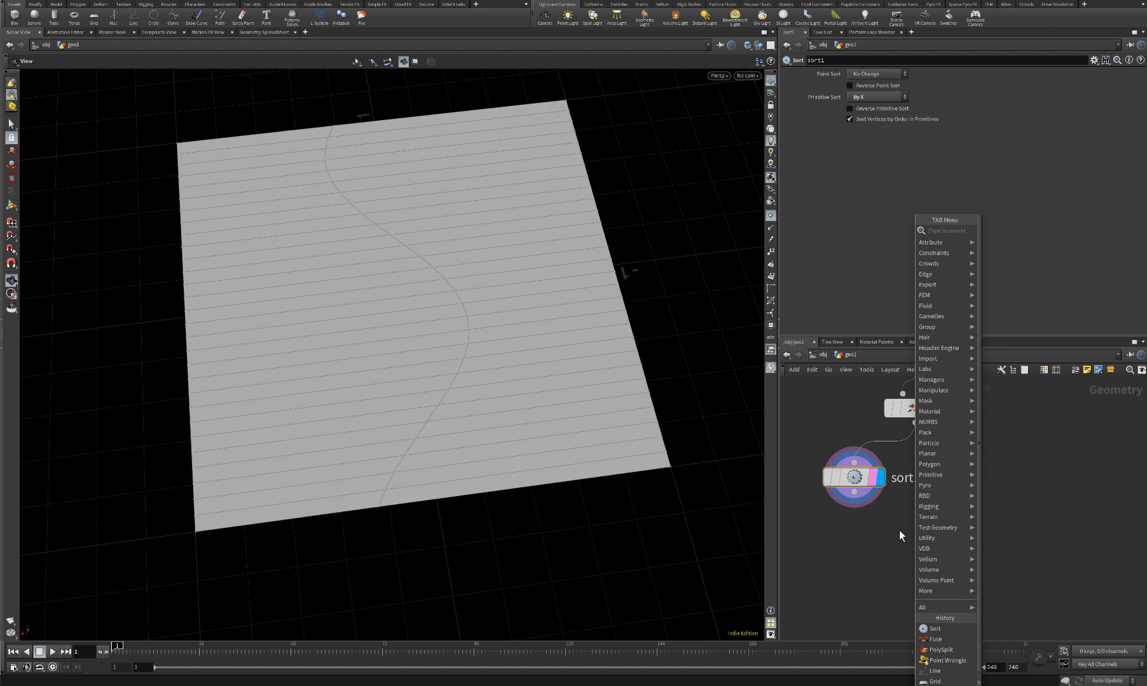
pyautogui.write('bla')
pyautogui.press('Return')
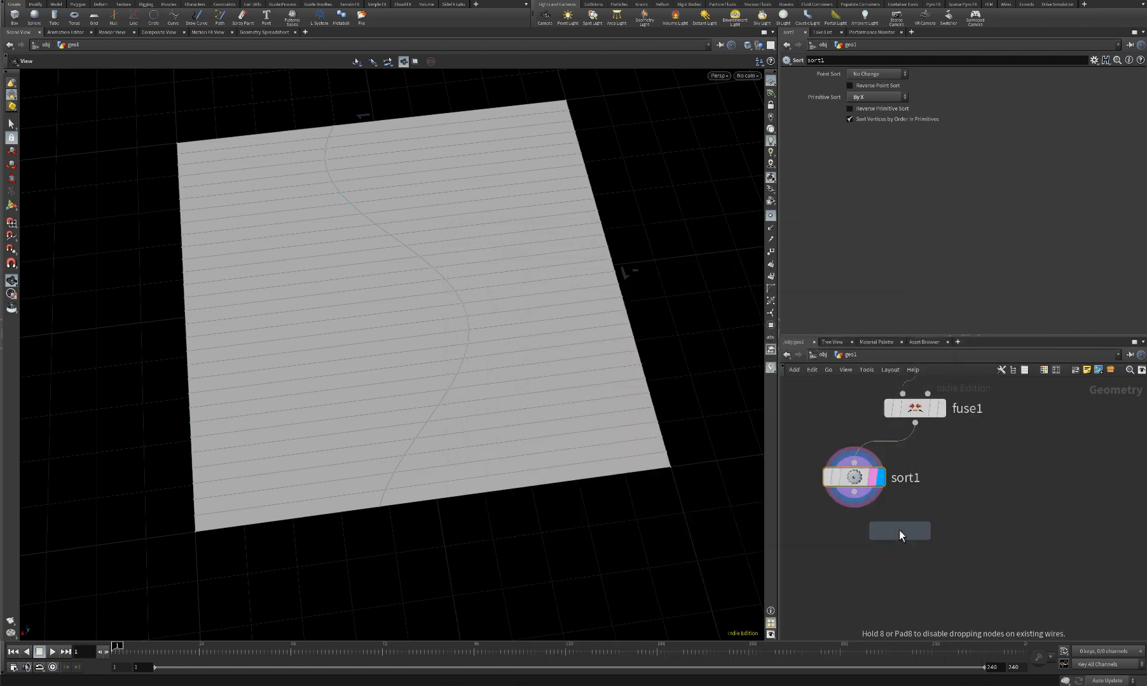
pyautogui.click(972, 484)
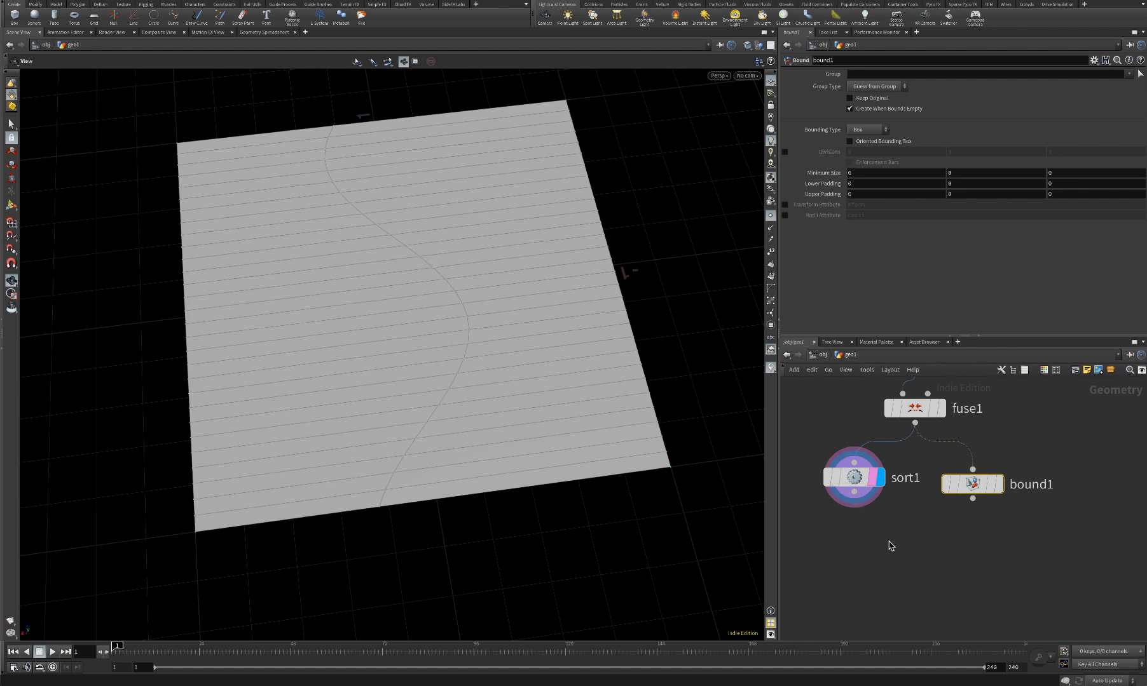
# Add a Primitive Wrangle below the Sort and Bound nodes and rename it sort_x
pyautogui.press('Tab')
pyautogui.write('primi')
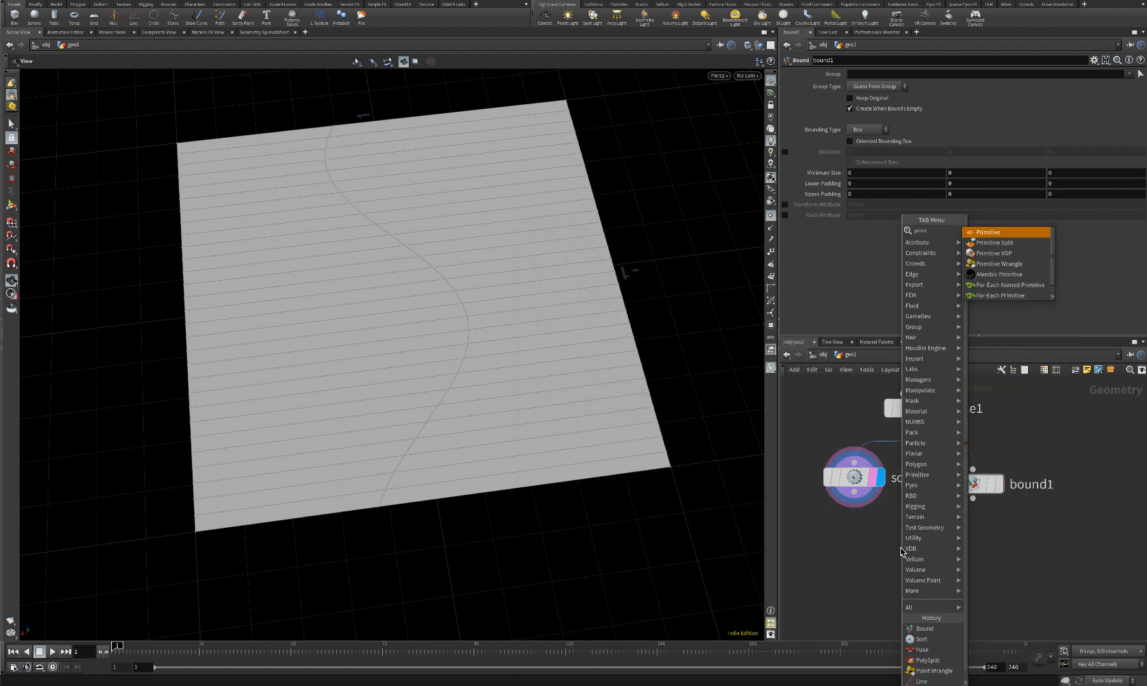
pyautogui.press('Down')
pyautogui.press('Down')
pyautogui.press('Down')
pyautogui.press('Return')
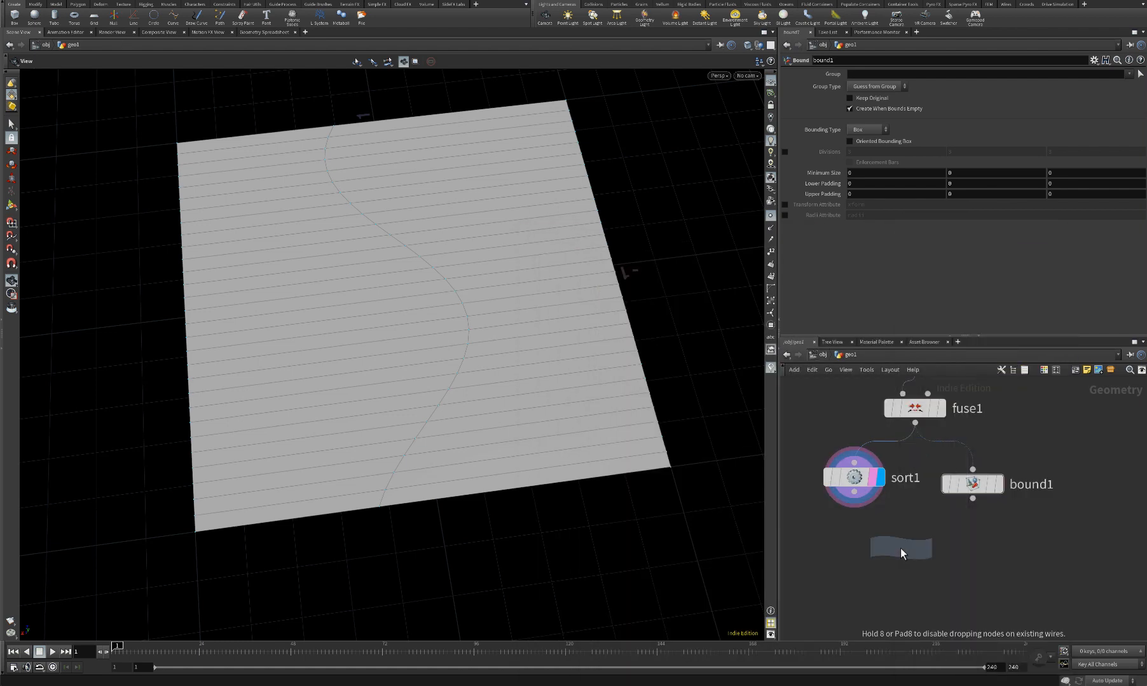
pyautogui.click(900, 548)
pyautogui.doubleClick(956, 553)
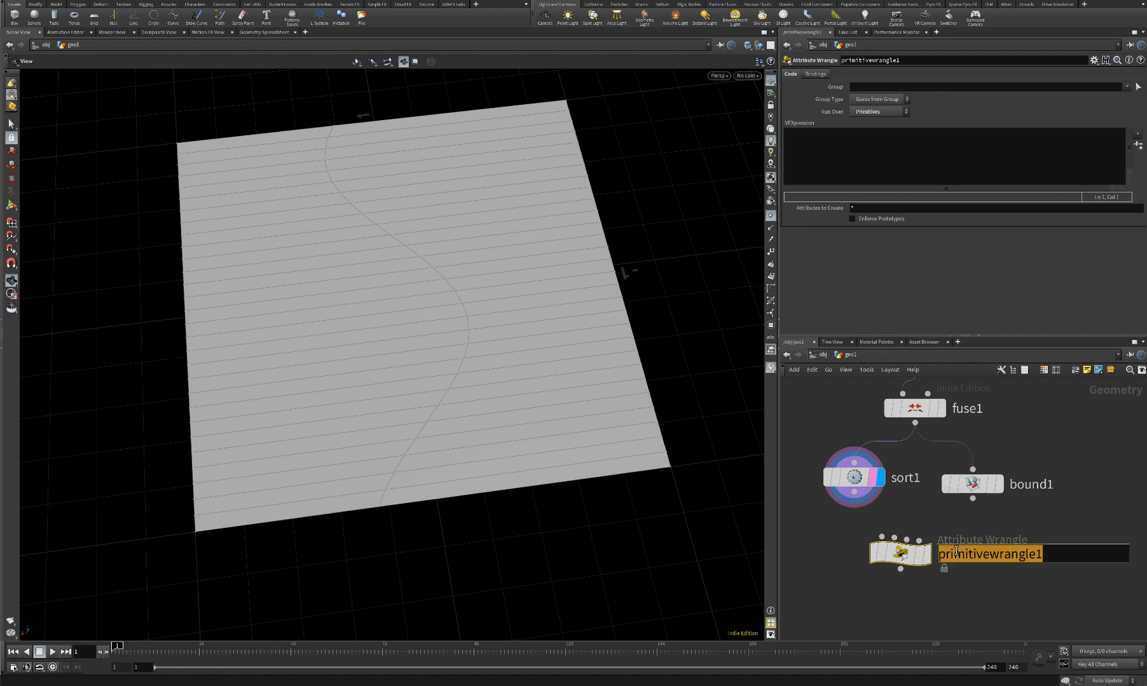
pyautogui.write('sort_x')
pyautogui.press('Return')
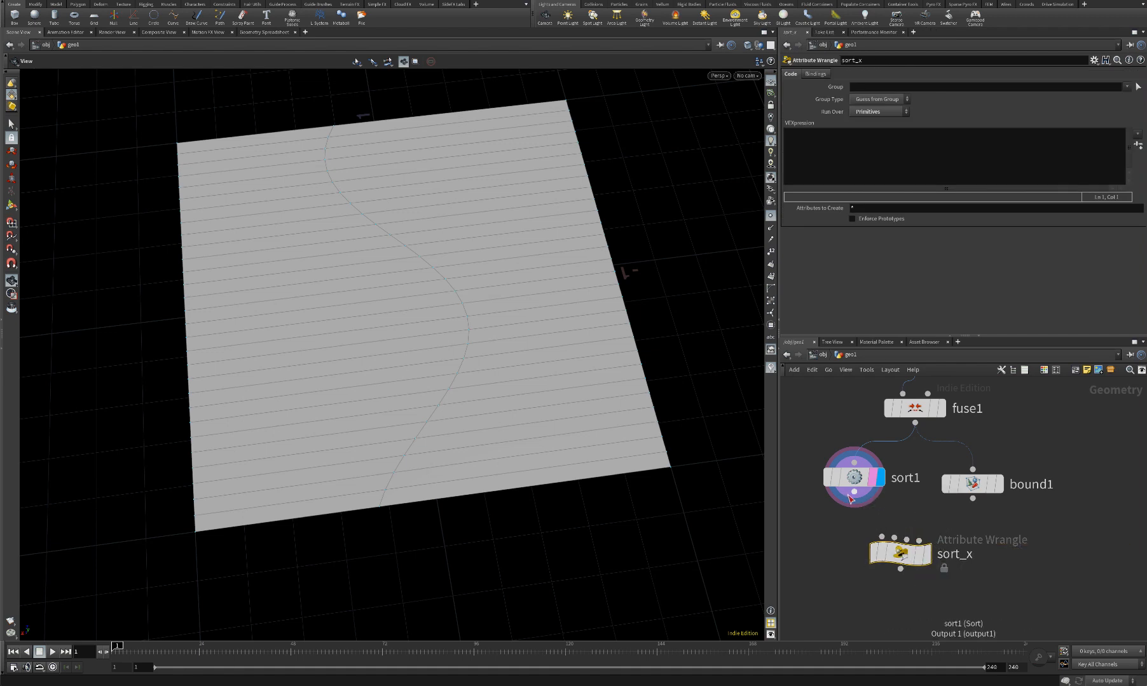
# Connect the Sort node to the first input and the Bound node to the second input of sort_x, then display sort_x
pyautogui.moveTo(850, 496)
pyautogui.mouseDown()
pyautogui.moveTo(909, 568)
pyautogui.moveTo(844, 478)
pyautogui.mouseUp()
pyautogui.moveTo(914, 558); pyautogui.dragTo(914, 567)
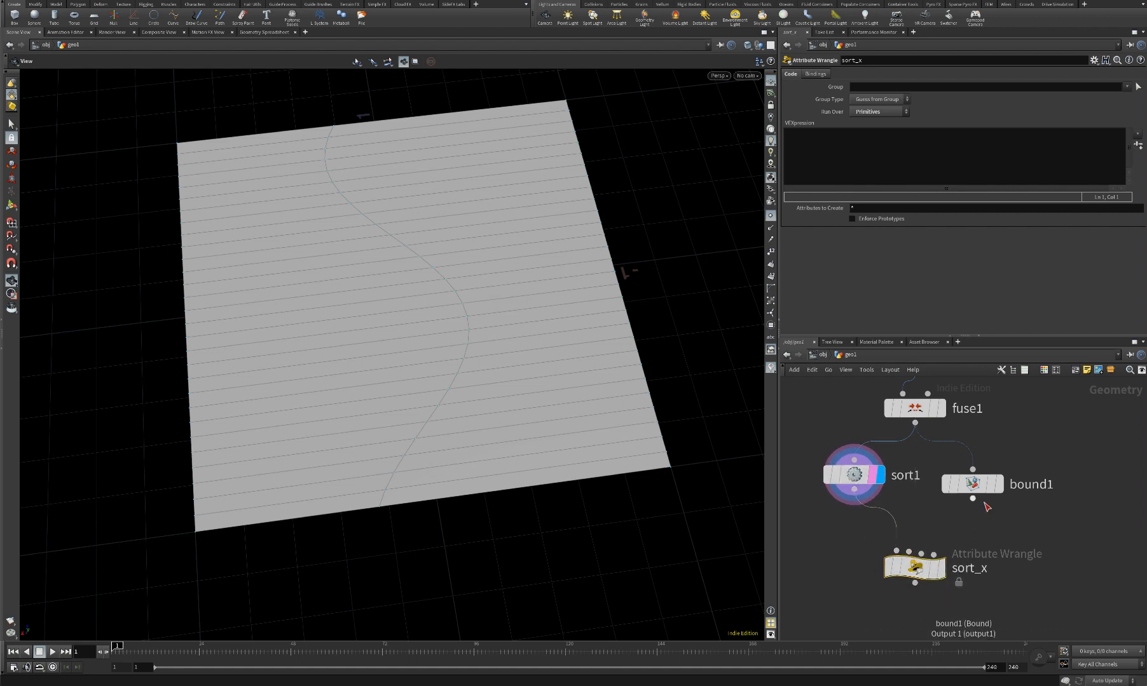
pyautogui.moveTo(975, 500); pyautogui.dragTo(909, 553)
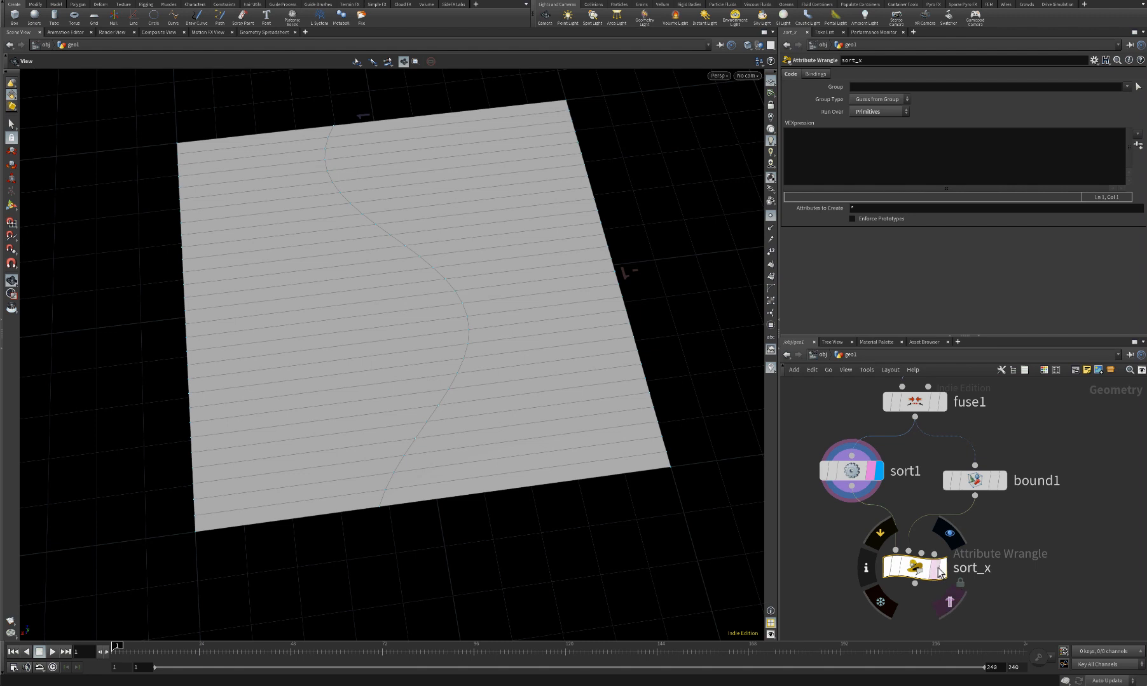
pyautogui.click(939, 572)
pyautogui.click(875, 150)
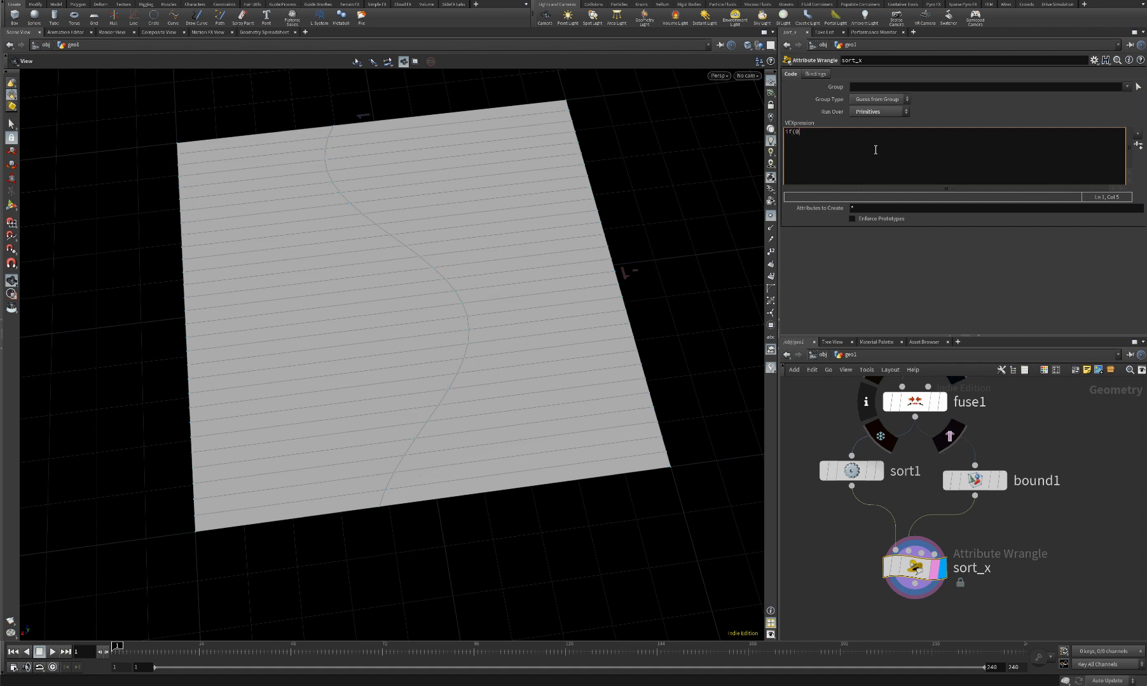
pyautogui.write('if(@primnum < n')
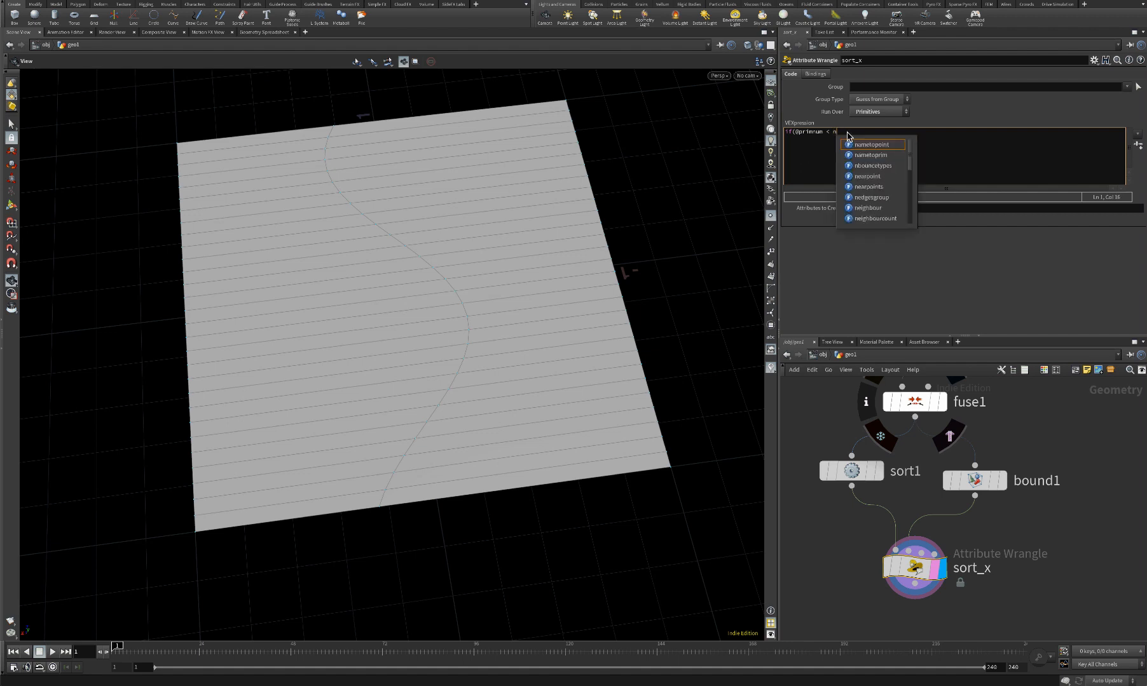
pyautogui.write('prim')
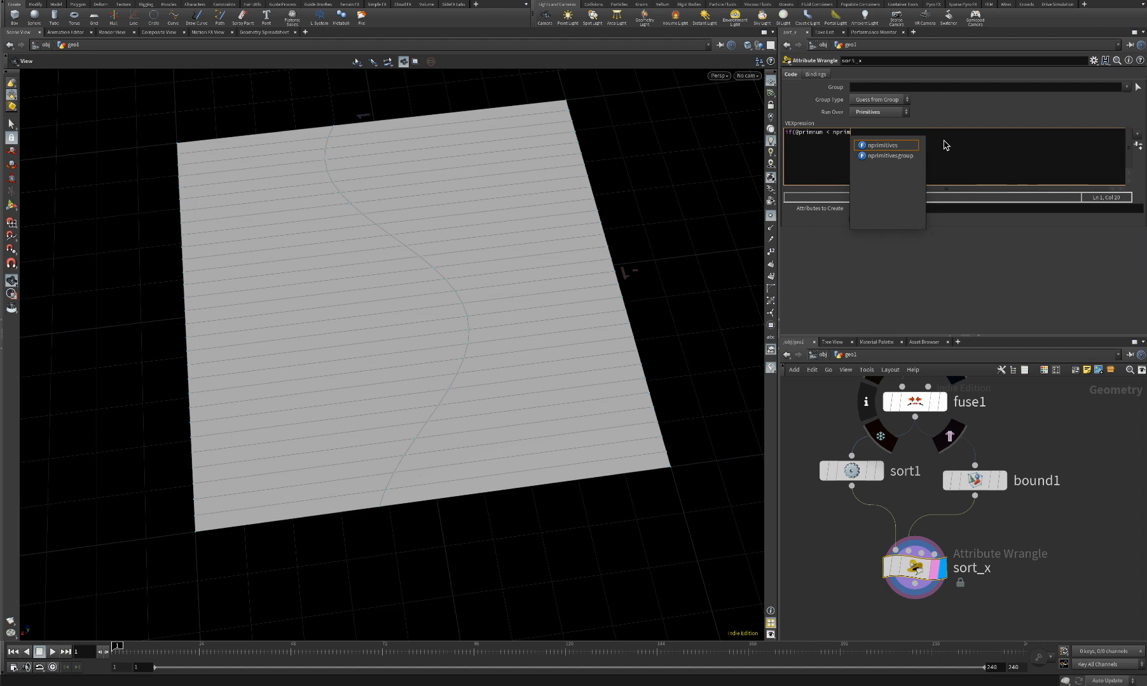
pyautogui.write('rive')
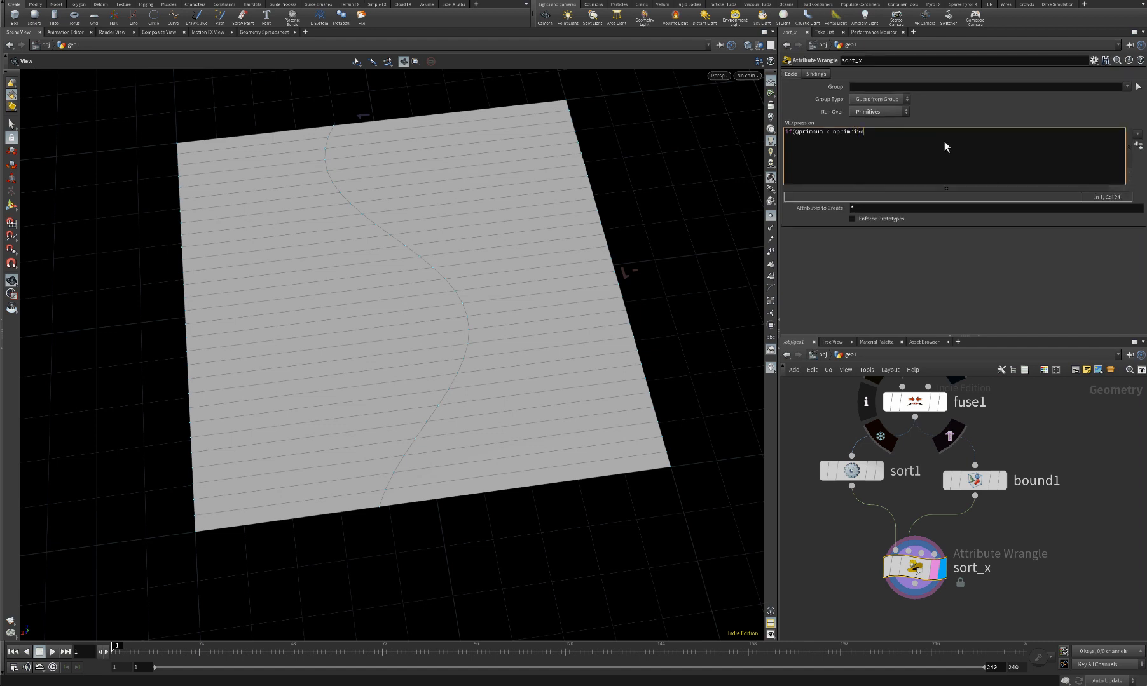
pyautogui.press('BackSpace')
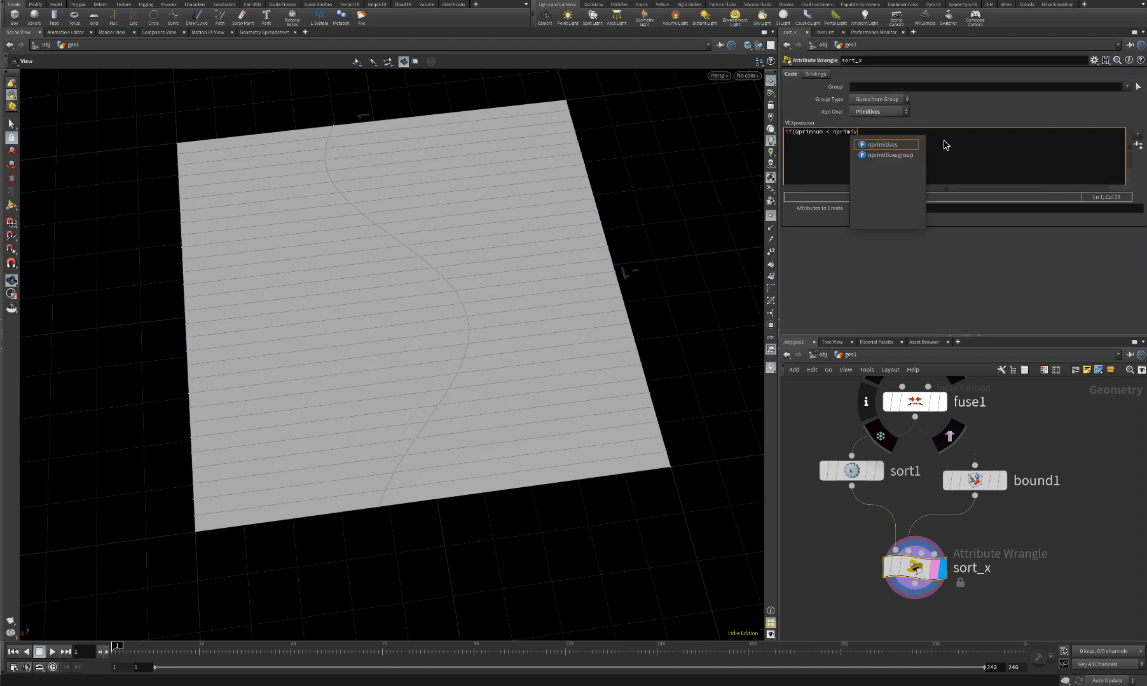
pyautogui.write('es(')
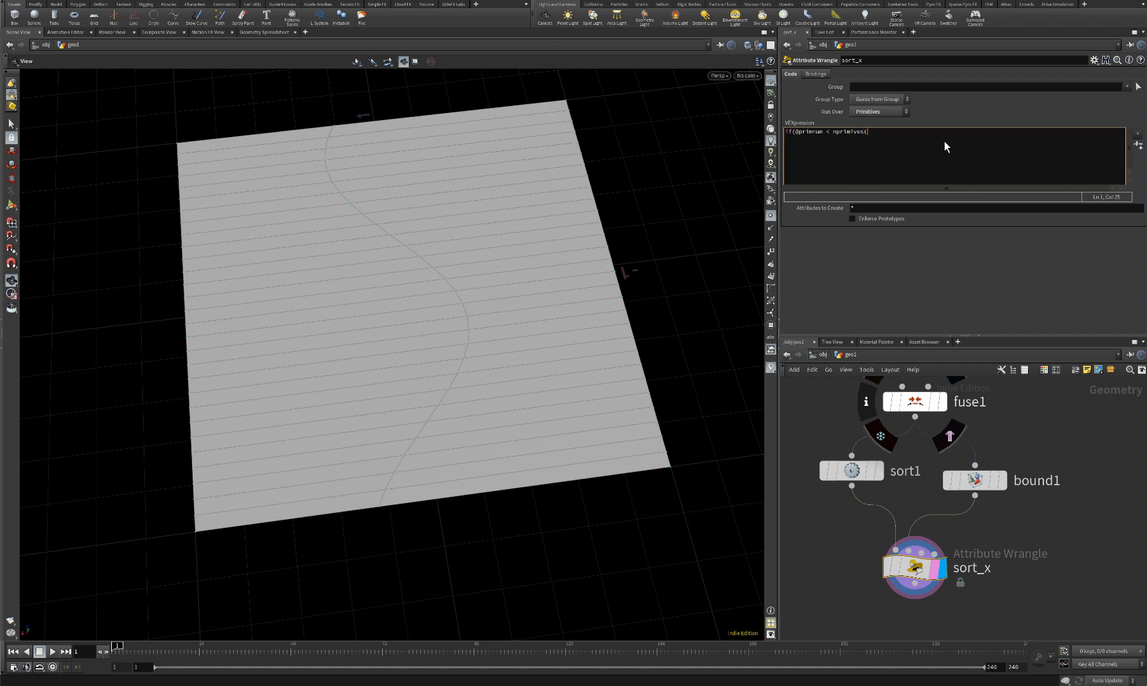
pyautogui.press('BackSpace')
pyautogui.press('BackSpace')
pyautogui.press('BackSpace')
pyautogui.press('BackSpace')
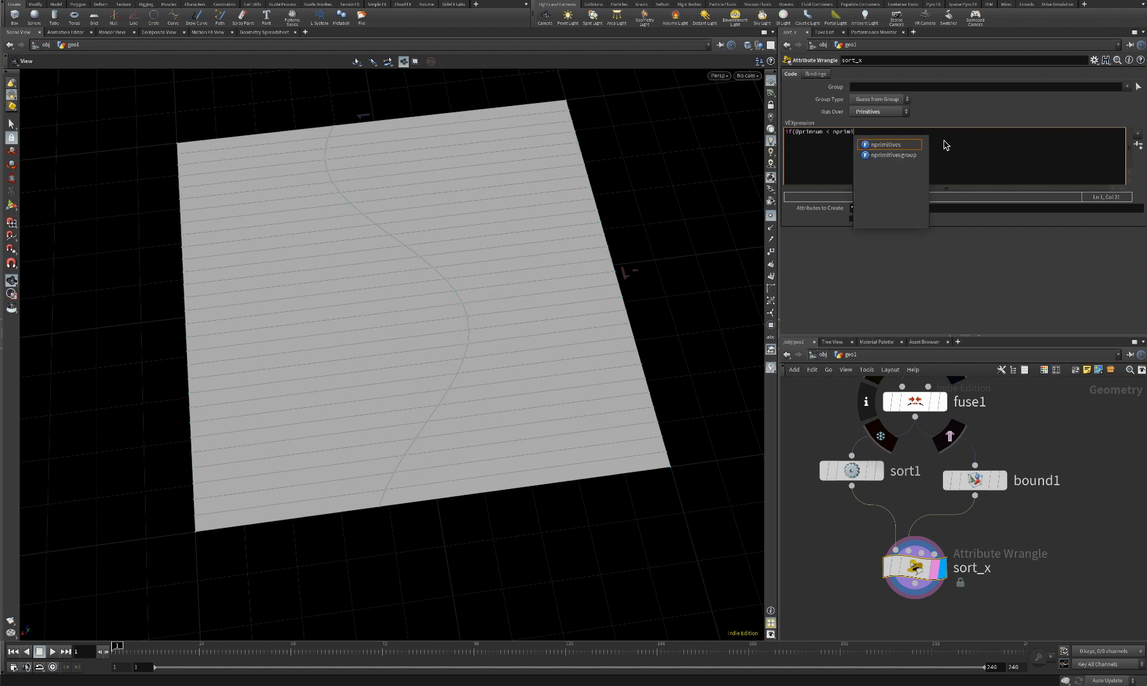
pyautogui.write('tives(0')
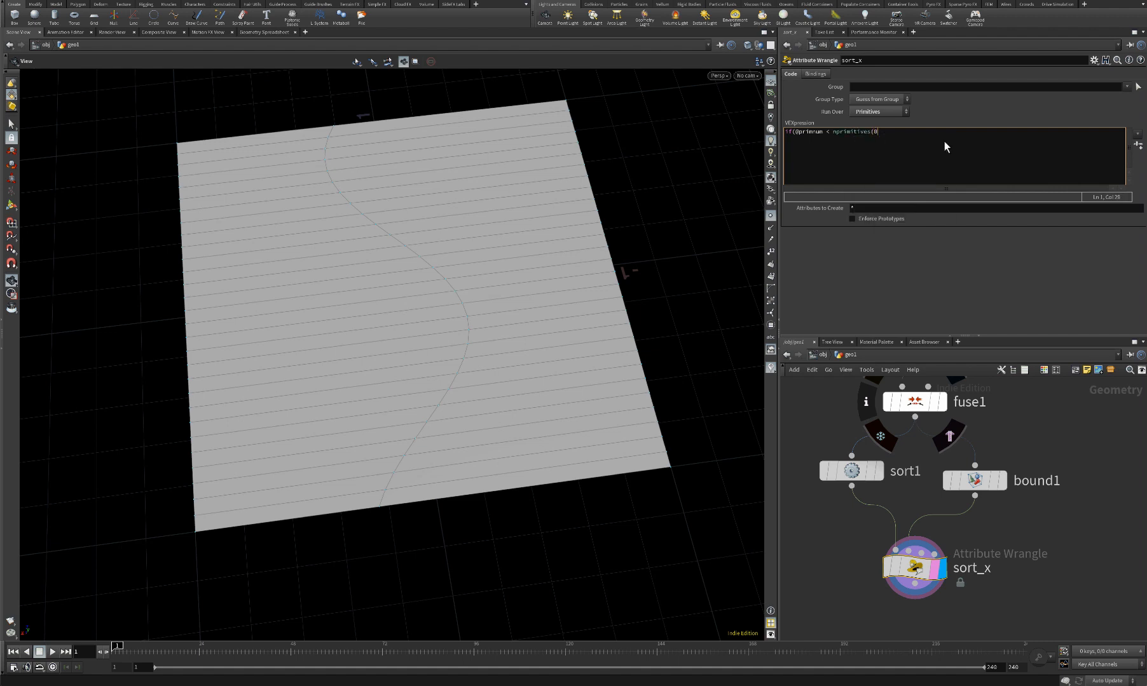
pyautogui.write(') / 2.0){')
pyautogui.press('Return')
pyautogui.write('set')
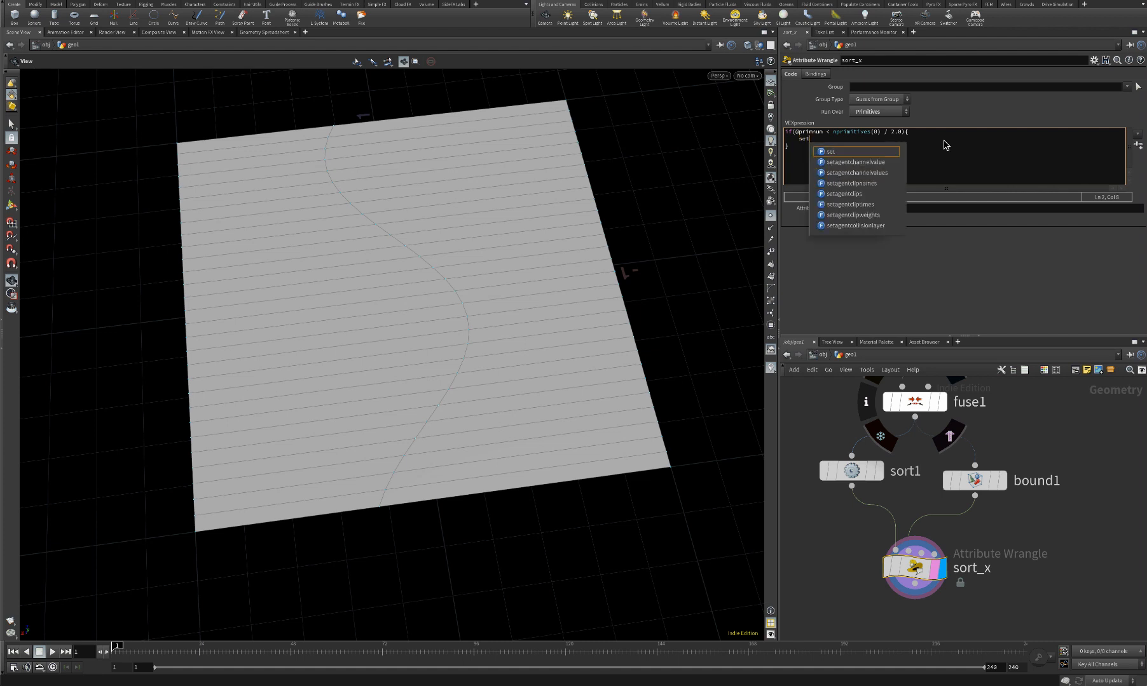
pyautogui.write('primgroup(')
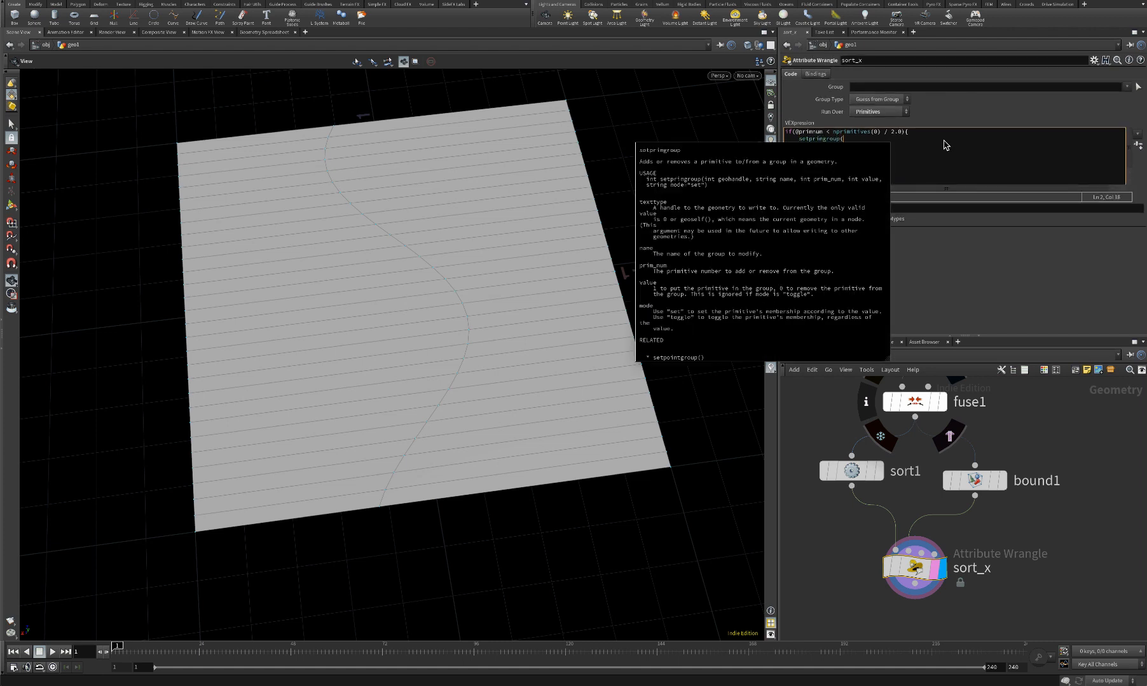
pyautogui.write('0, ')
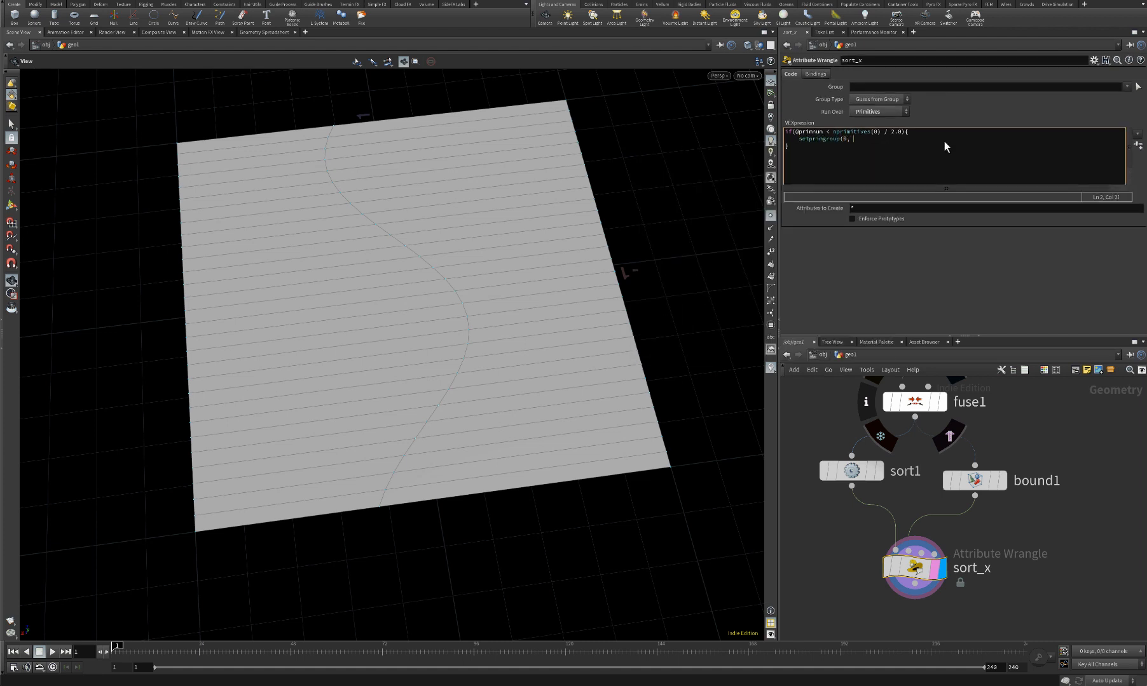
pyautogui.write('"left", @primn')
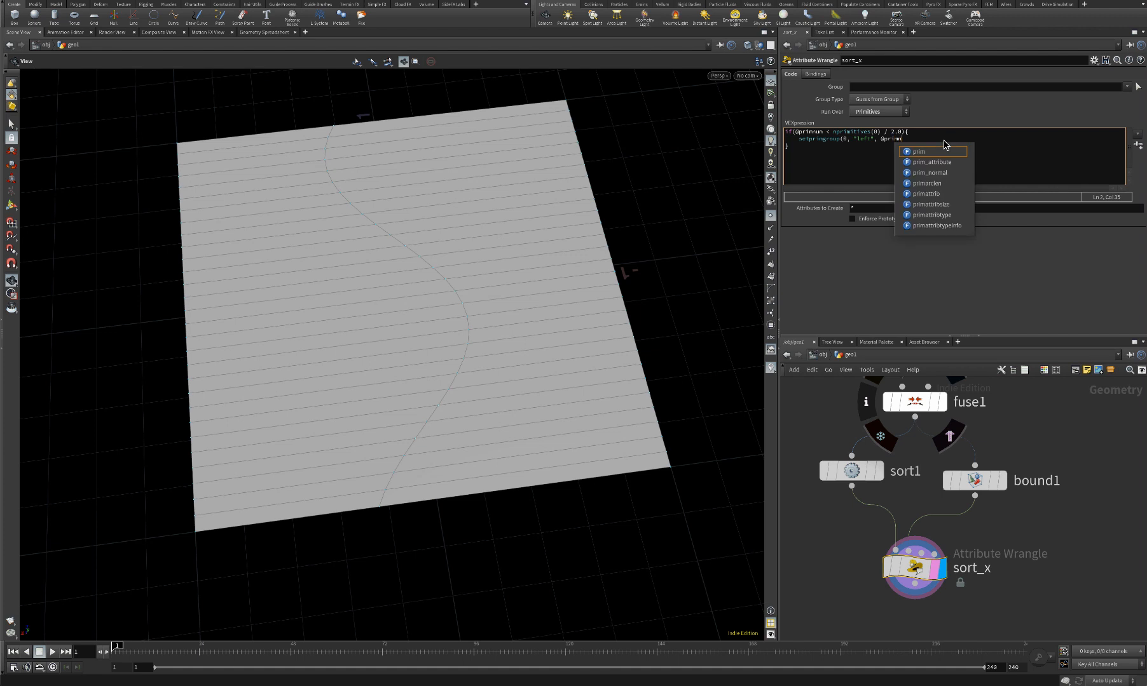
pyautogui.write('um, 1);')
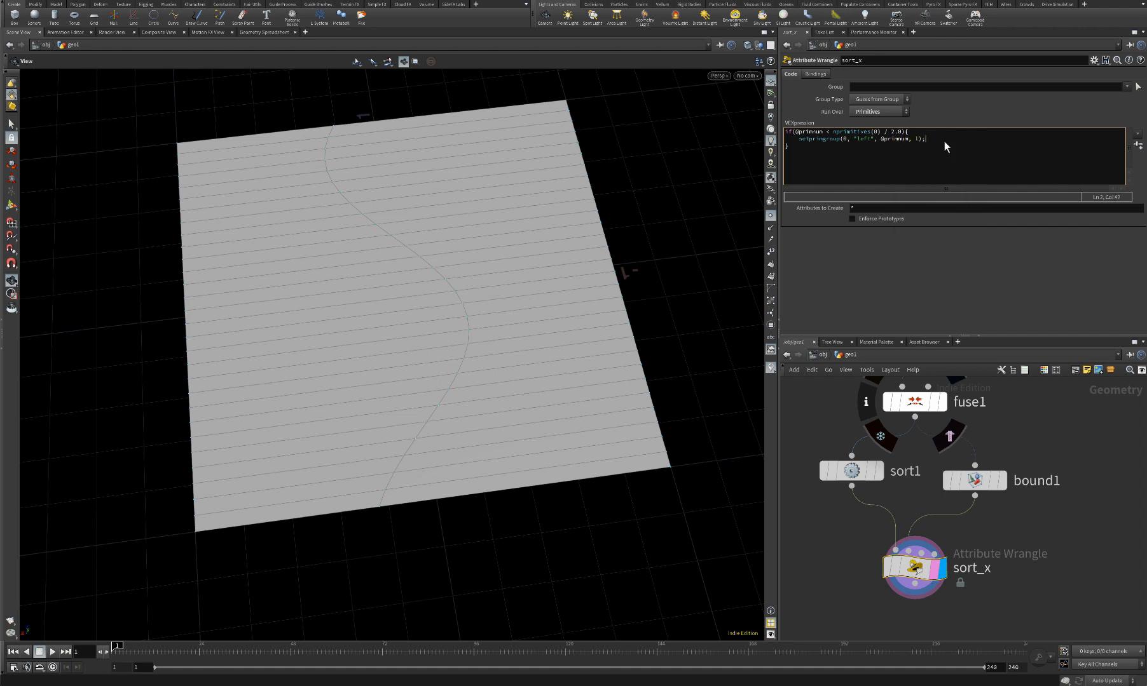
pyautogui.hotkey('alt', 'e')
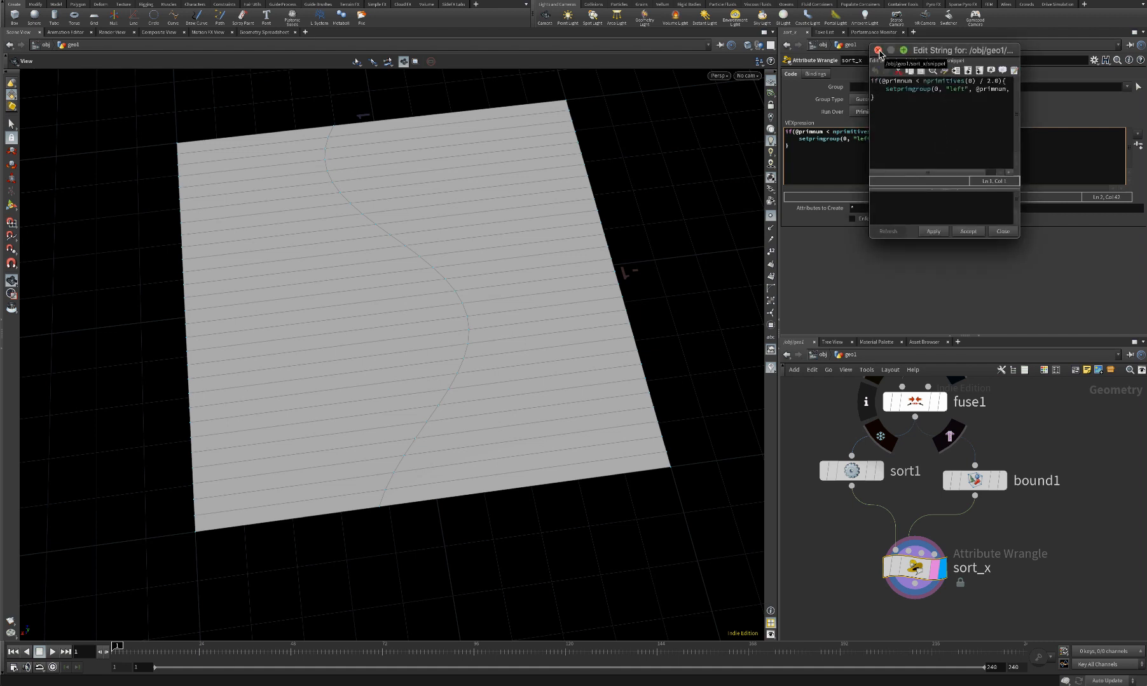
pyautogui.click(877, 50)
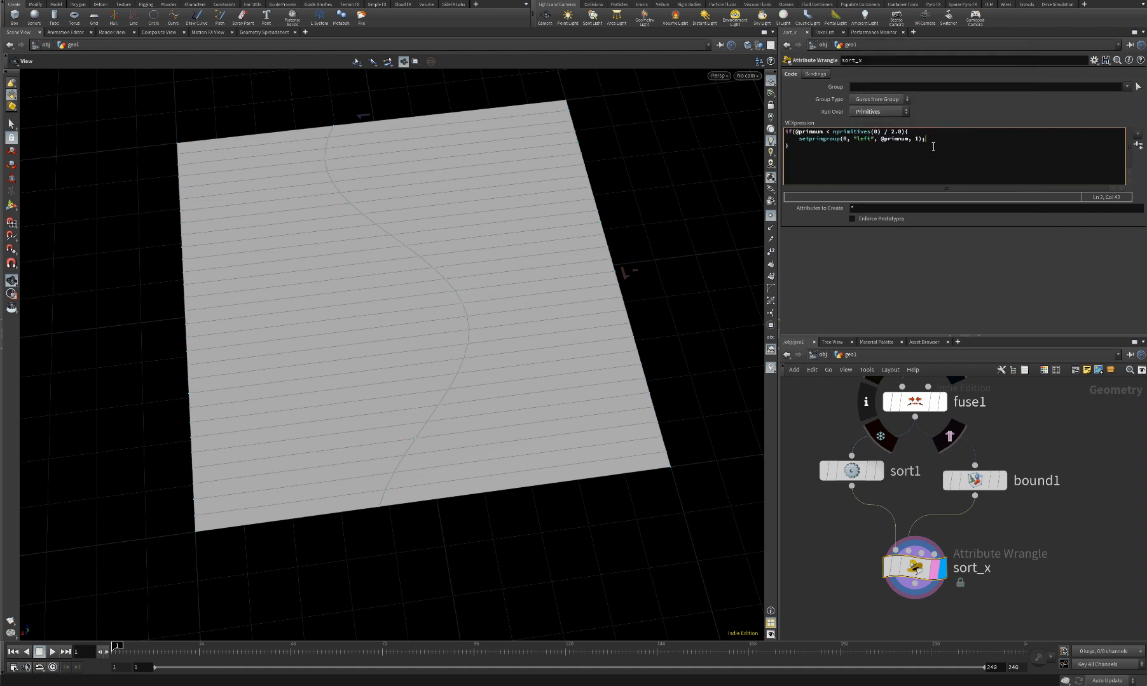
pyautogui.press('Return')
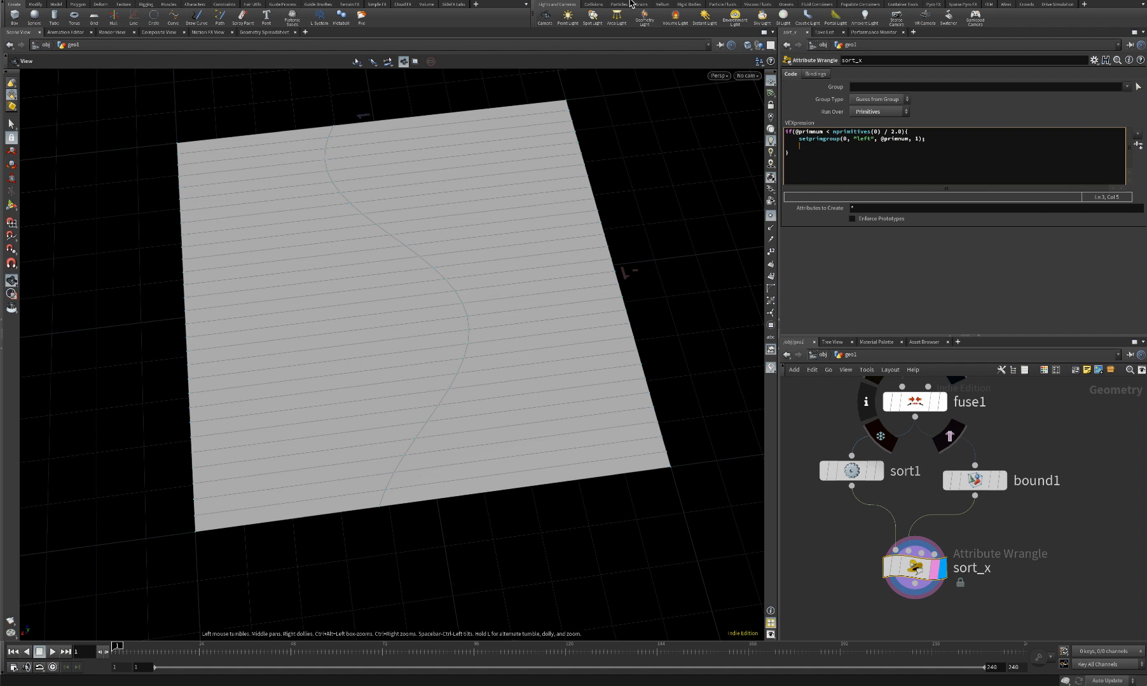
pyautogui.click(609, 0)
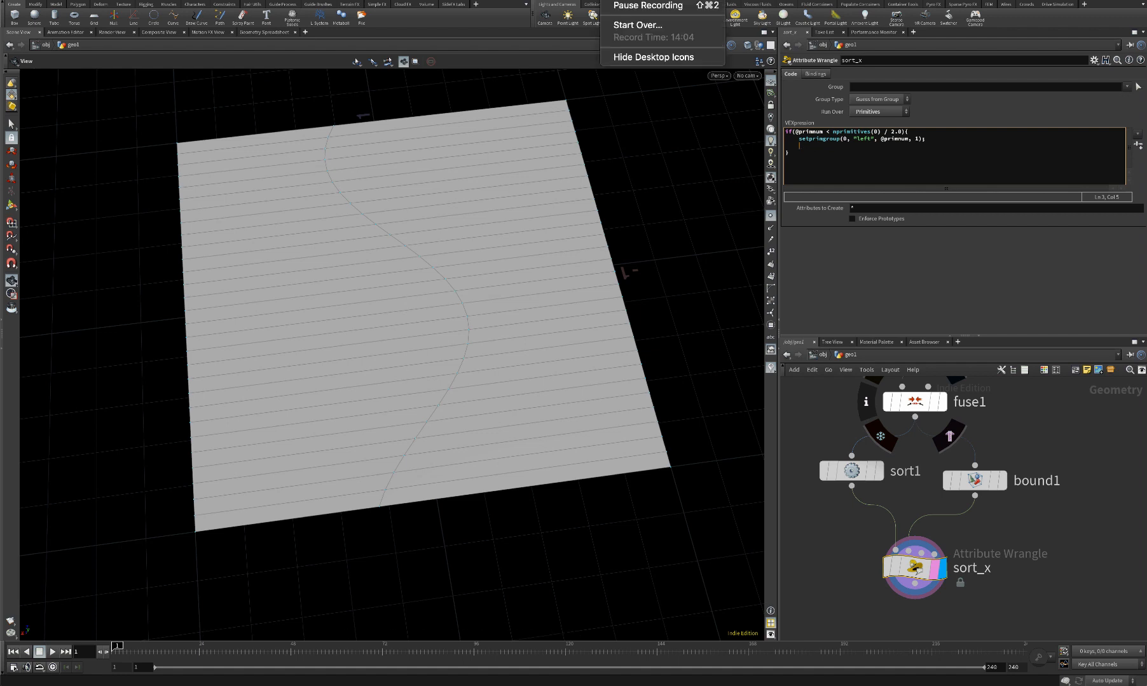
pyautogui.click(617, 6)
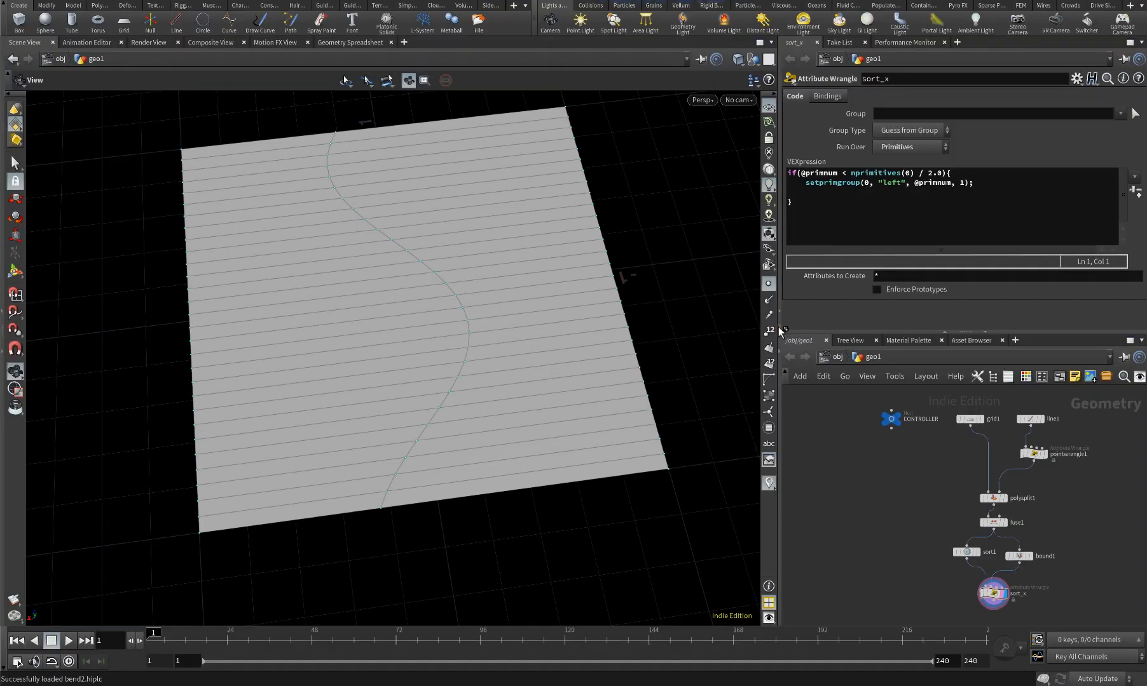
pyautogui.click(833, 196)
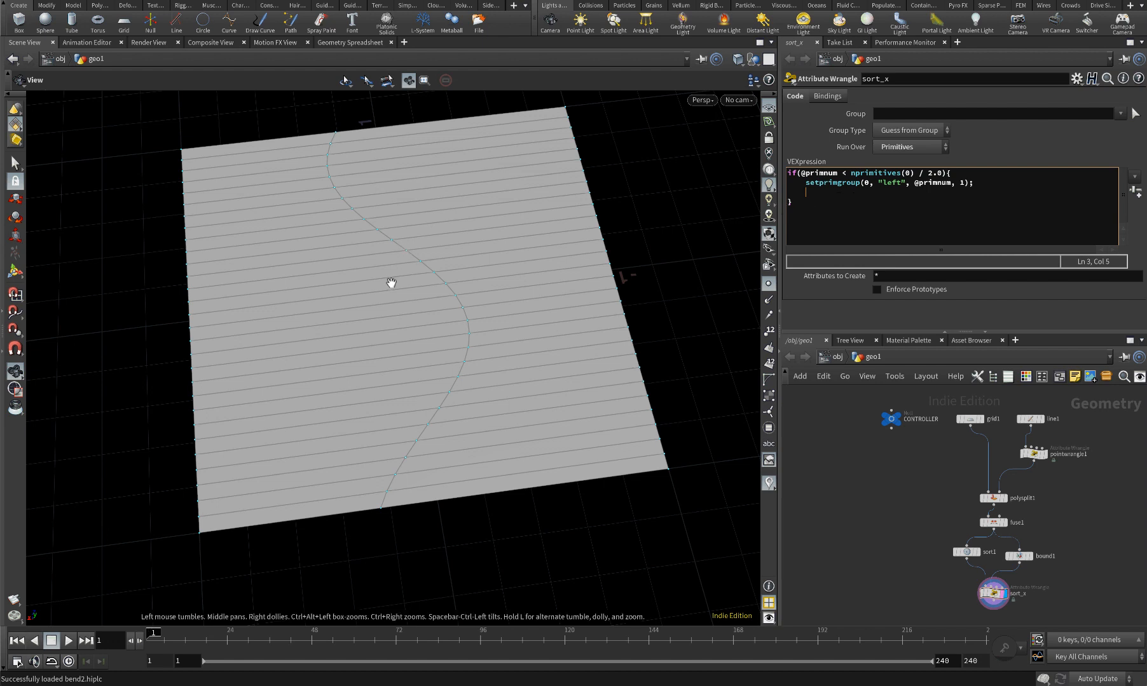
pyautogui.write('@Cd = set(')
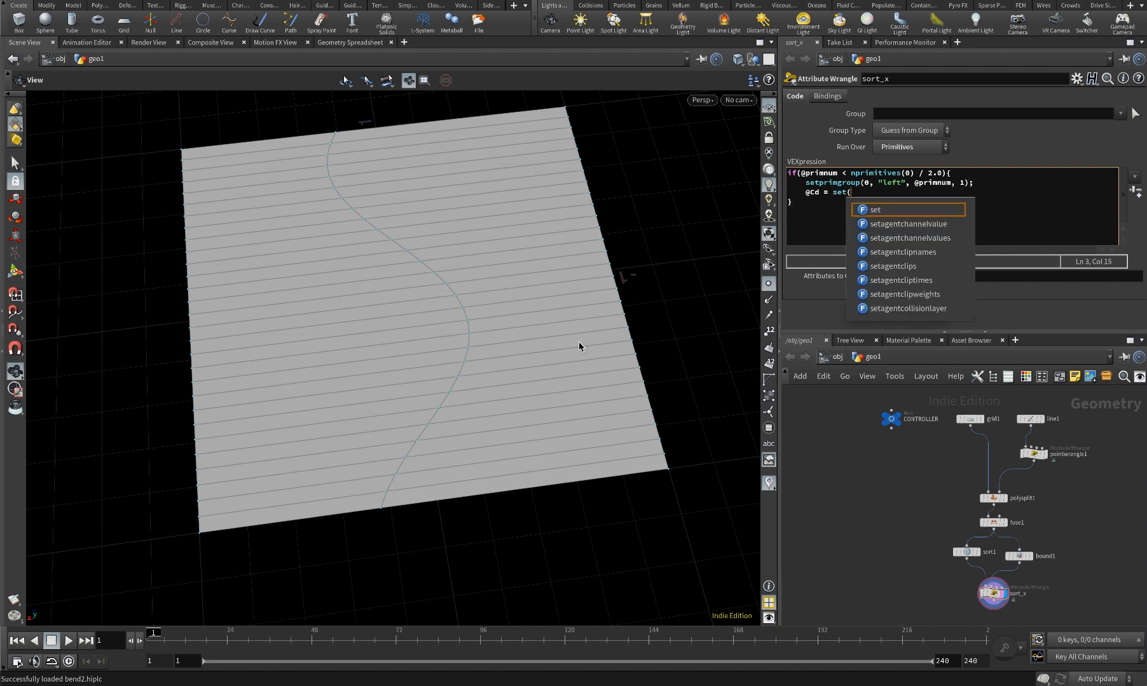
pyautogui.write('1')
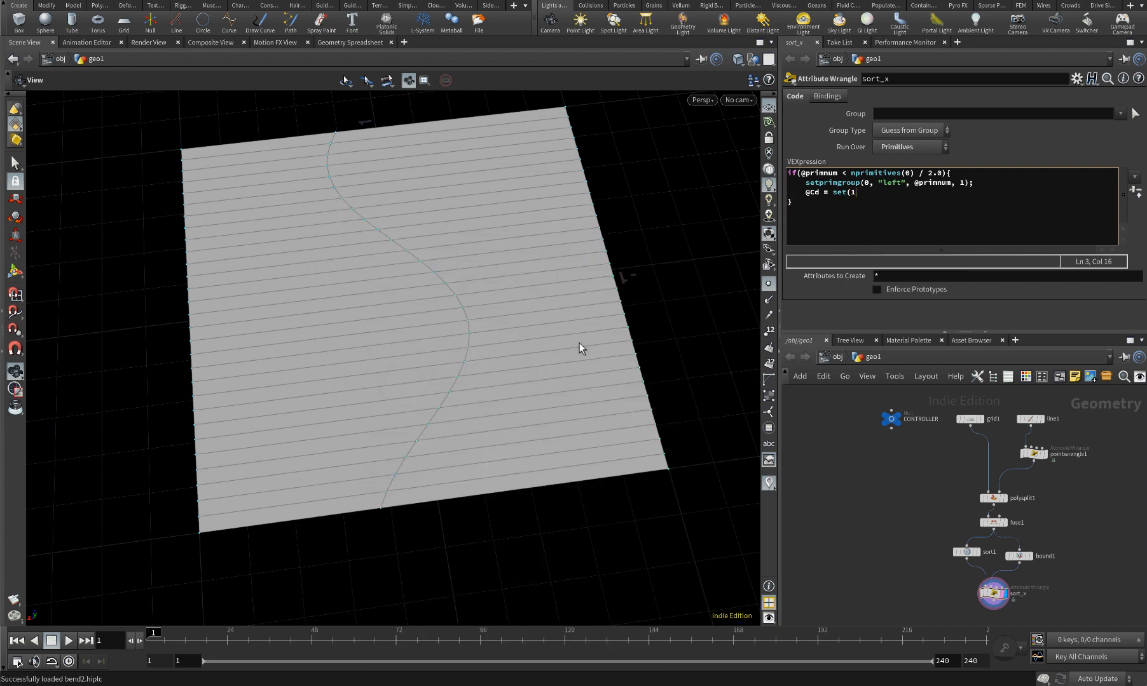
pyautogui.write('.0, 0, 0);')
pyautogui.click(834, 524)
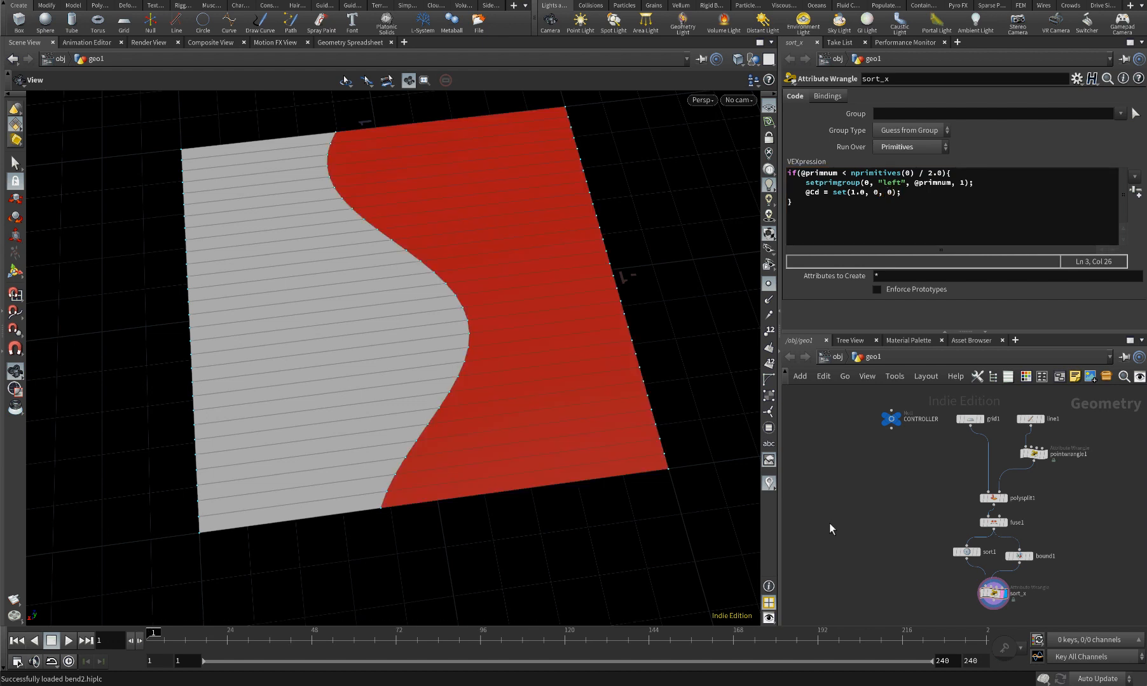
pyautogui.moveTo(379, 420); pyautogui.dragTo(461, 340)
pyautogui.click(943, 197)
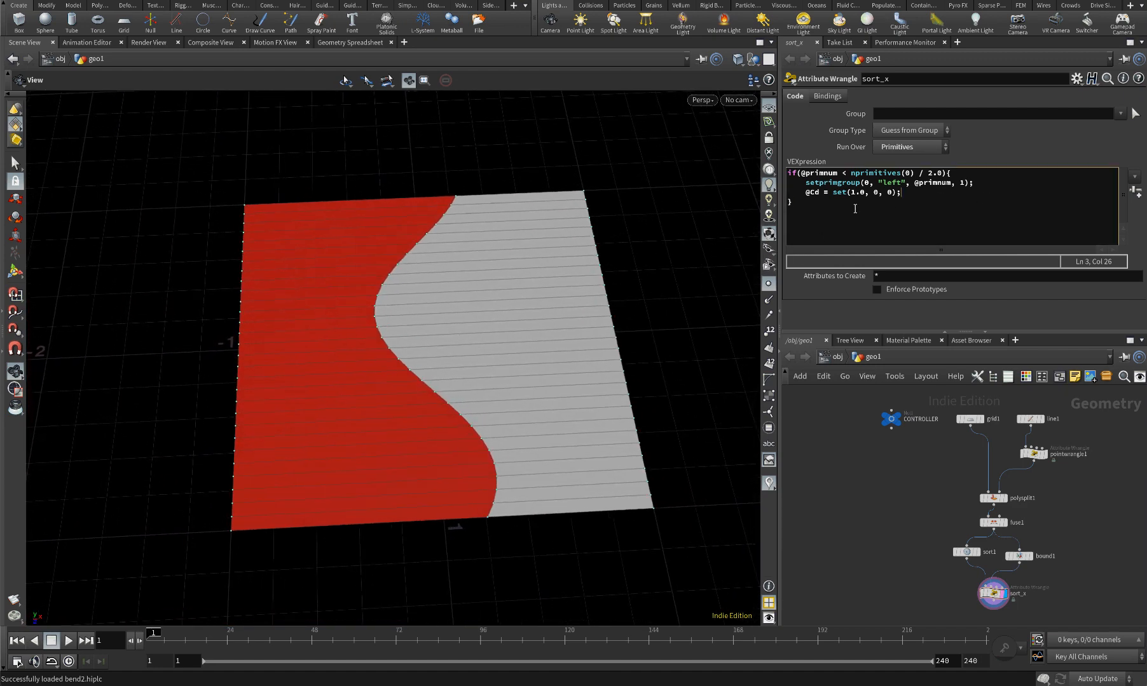
pyautogui.click(855, 208)
pyautogui.write('else')
pyautogui.press('Escape')
pyautogui.write('{')
pyautogui.press('Return')
pyautogui.write('}')
pyautogui.press('Left')
pyautogui.press('Return')
pyautogui.write('setprimgroup(0, "rigth", @primn')
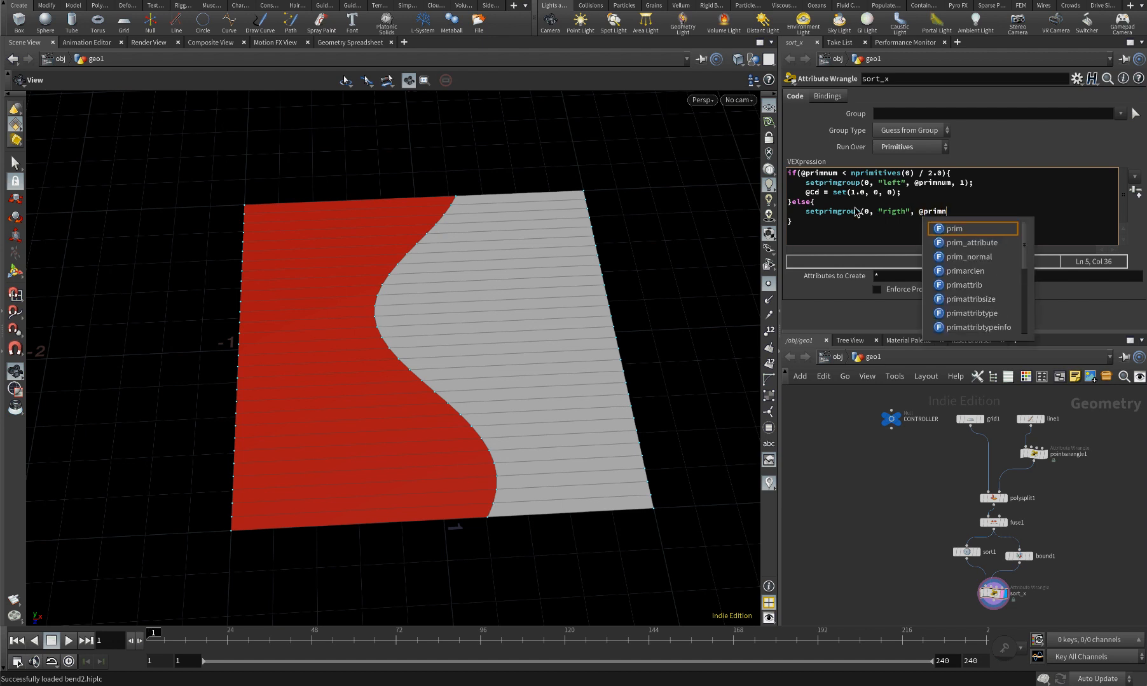
pyautogui.write('um, 1);')
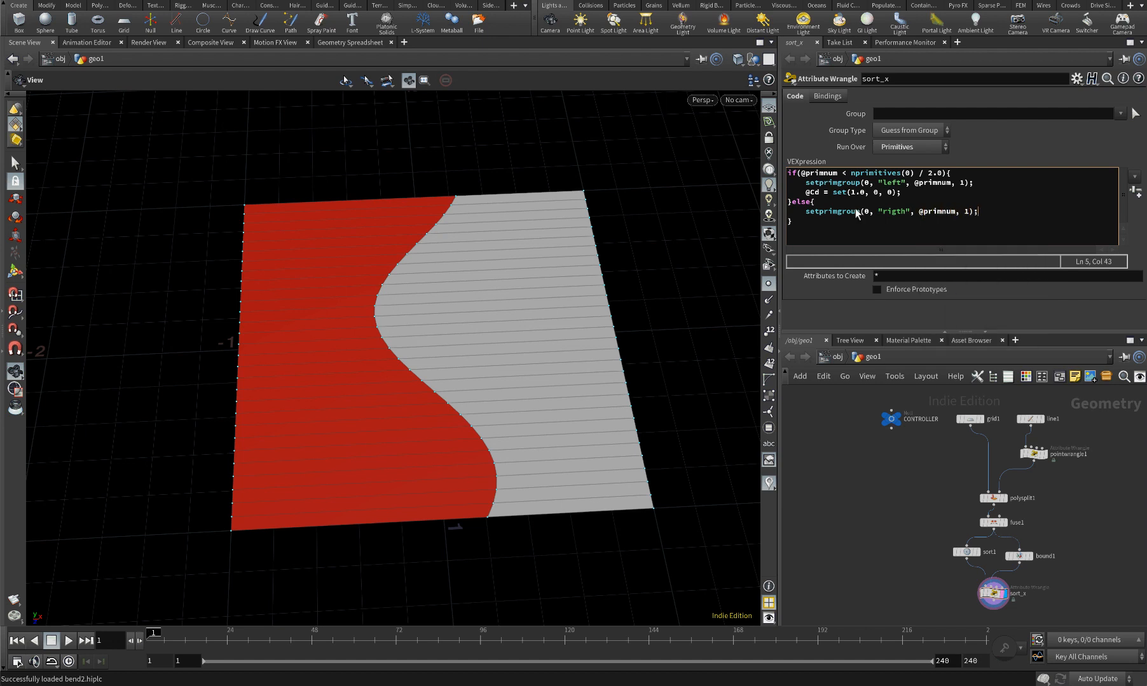
pyautogui.press('Return')
pyautogui.write('@Cd = set')
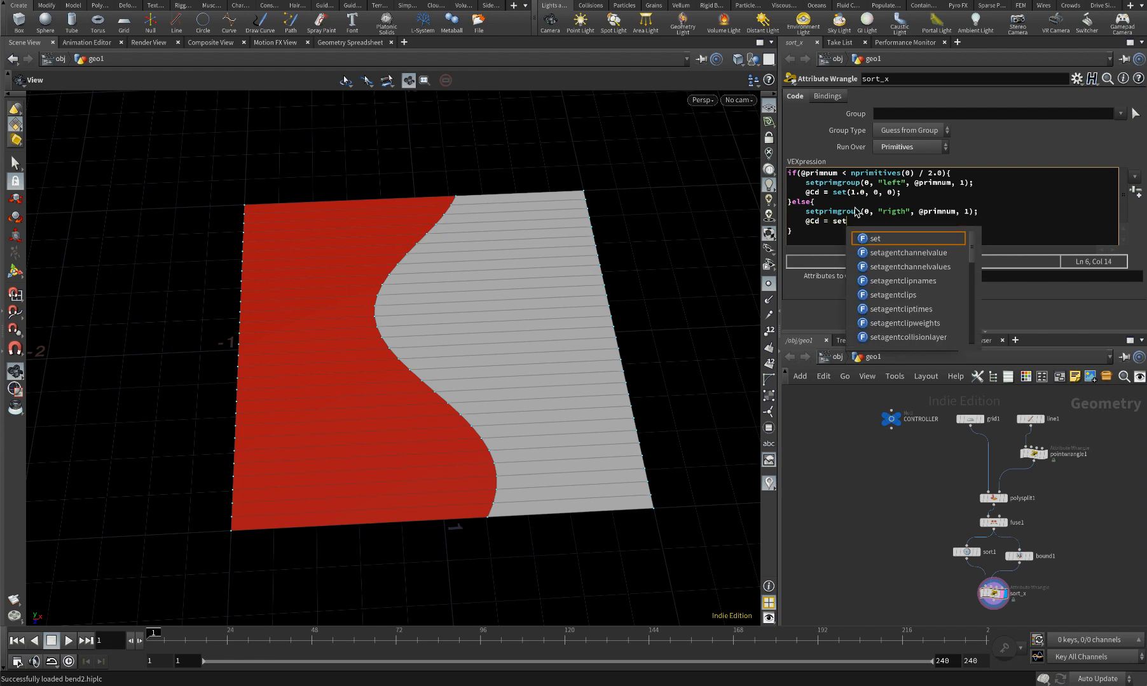
pyautogui.write('(0,0,1.0(;')
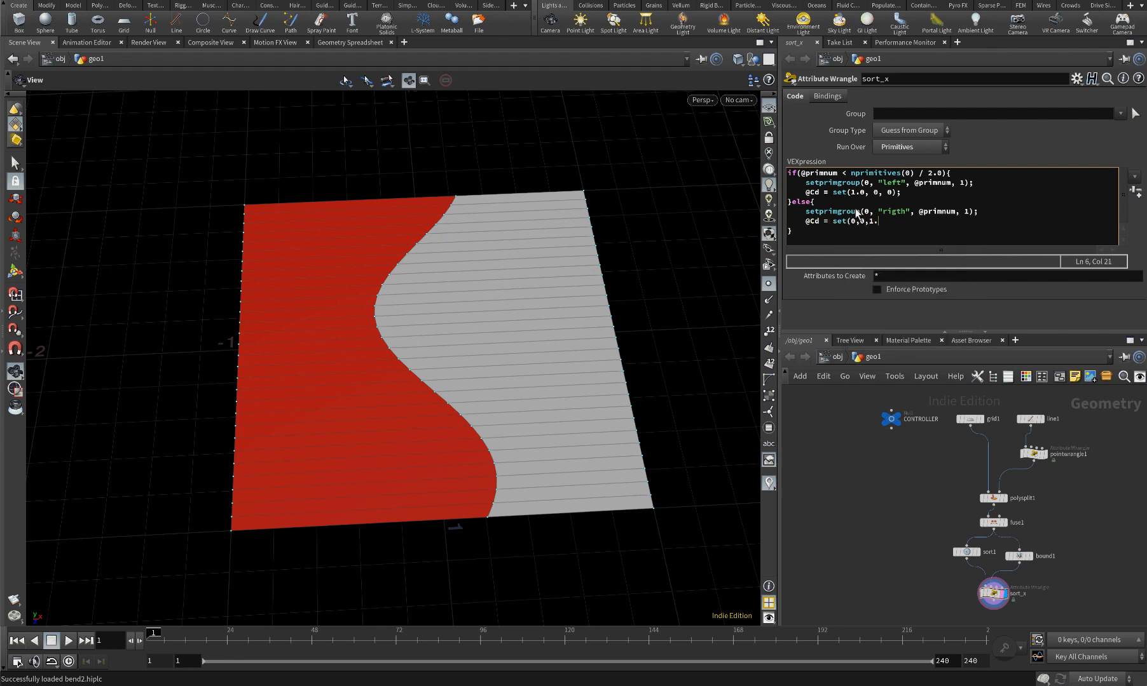
pyautogui.press('BackSpace')
pyautogui.press('BackSpace')
pyautogui.write(');')
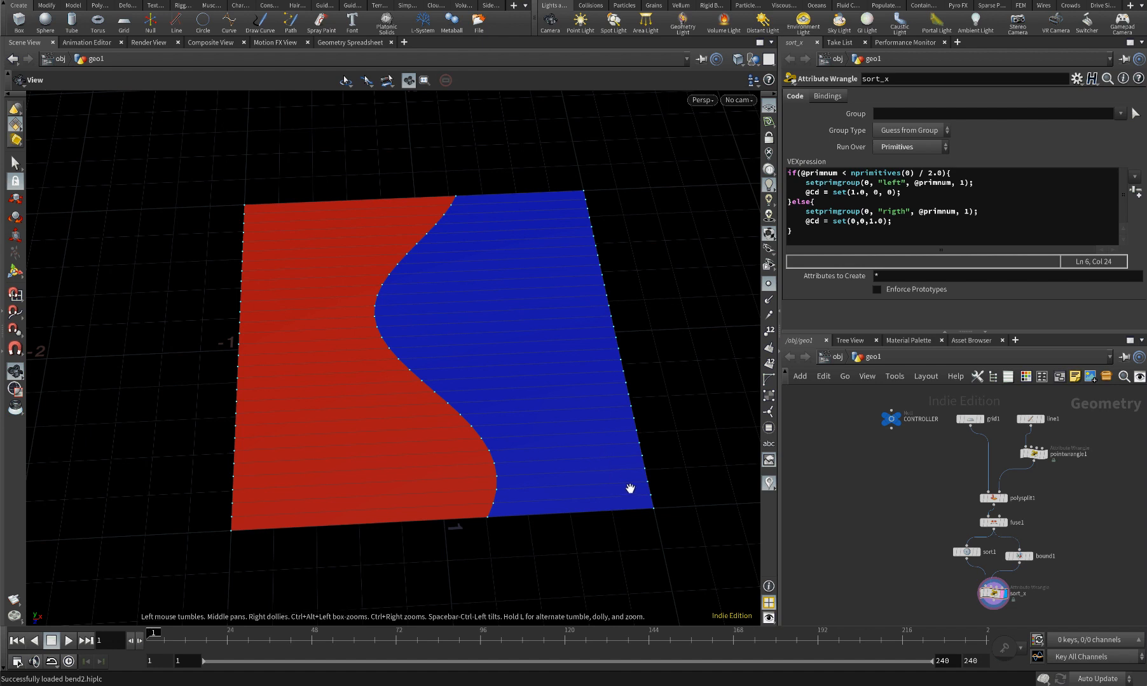
pyautogui.scroll(-2, 833, 451)
pyautogui.moveTo(928, 555); pyautogui.dragTo(911, 468, button='middle')
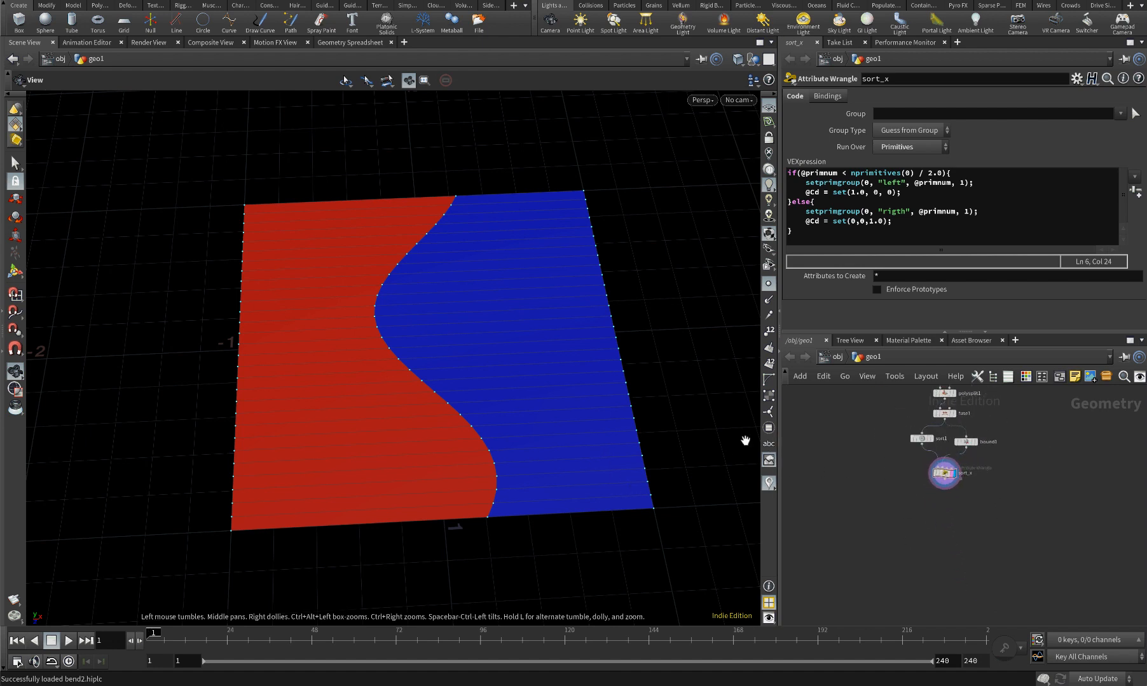
pyautogui.moveTo(566, 409)
pyautogui.mouseDown()
pyautogui.moveTo(547, 456)
pyautogui.moveTo(519, 453)
pyautogui.mouseUp()
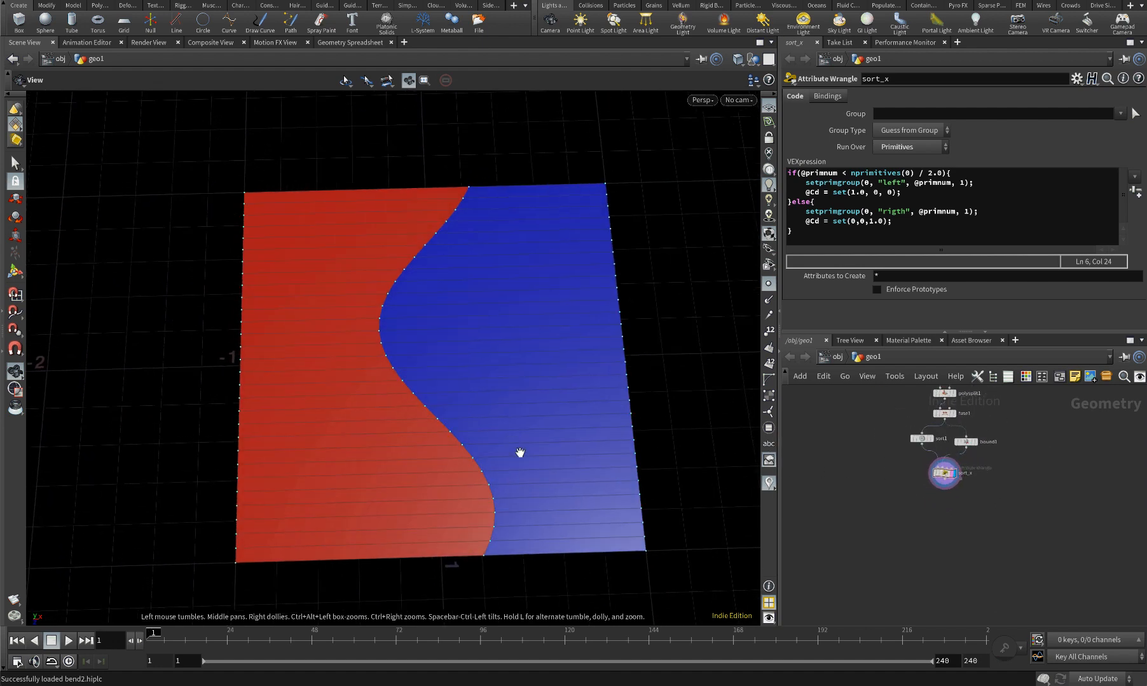
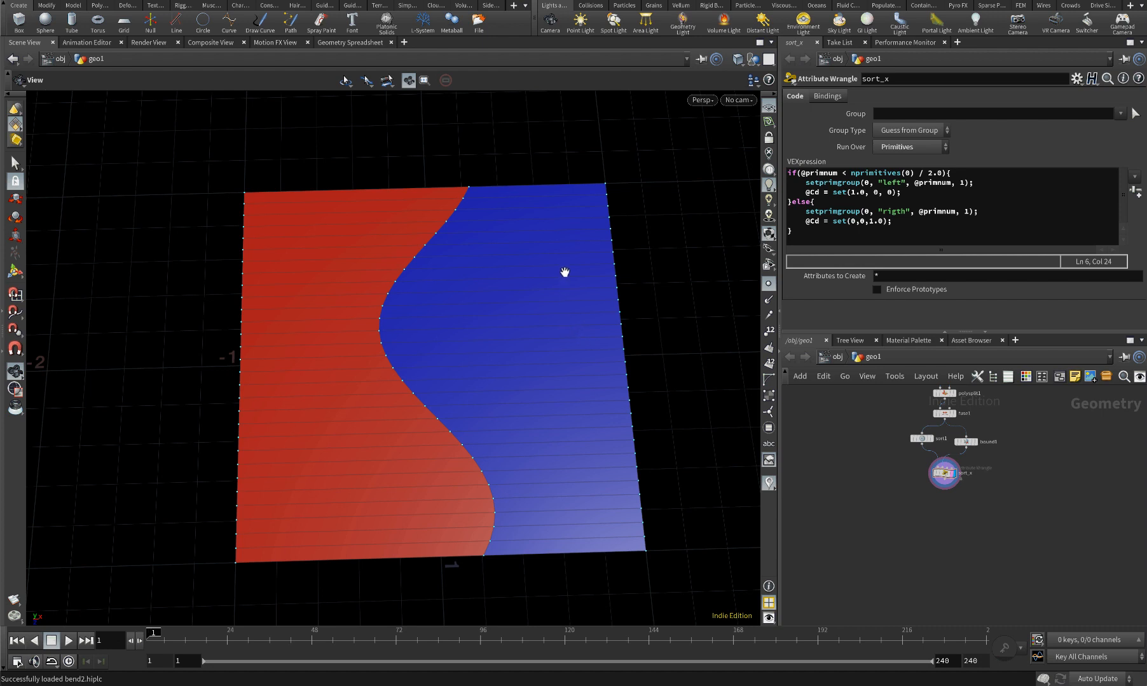
# Add a Split node connected below sort_x, display it, and set its Group to left
pyautogui.scroll(2, 914, 518)
pyautogui.scroll(3, 921, 516)
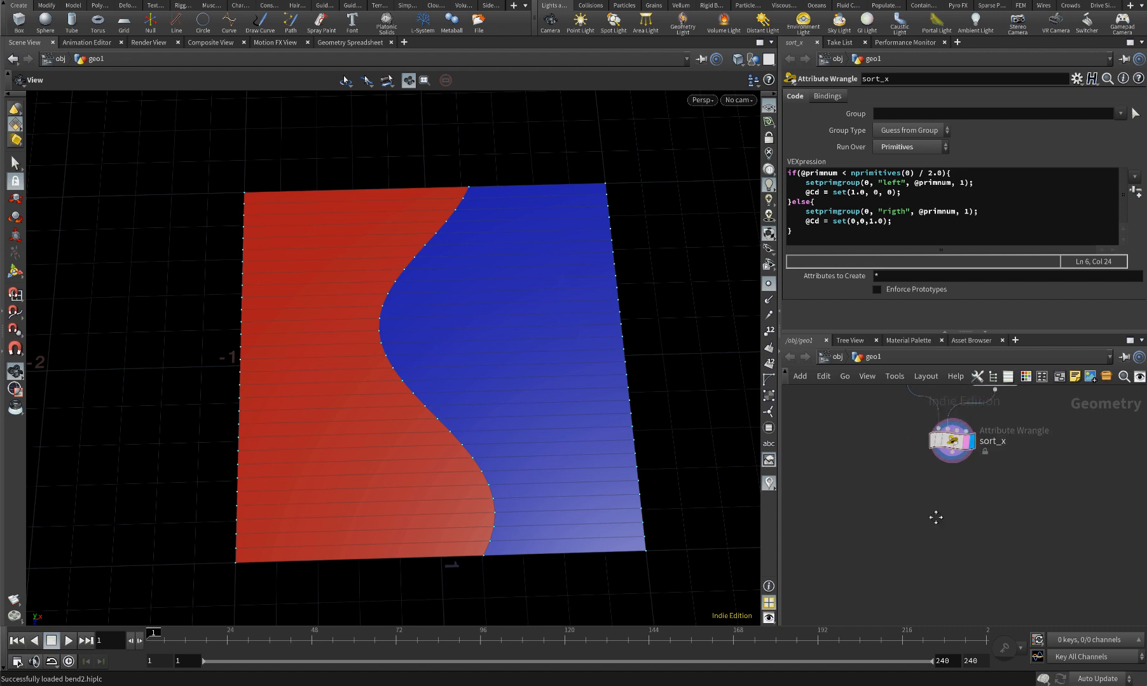
pyautogui.press('Tab')
pyautogui.write('split')
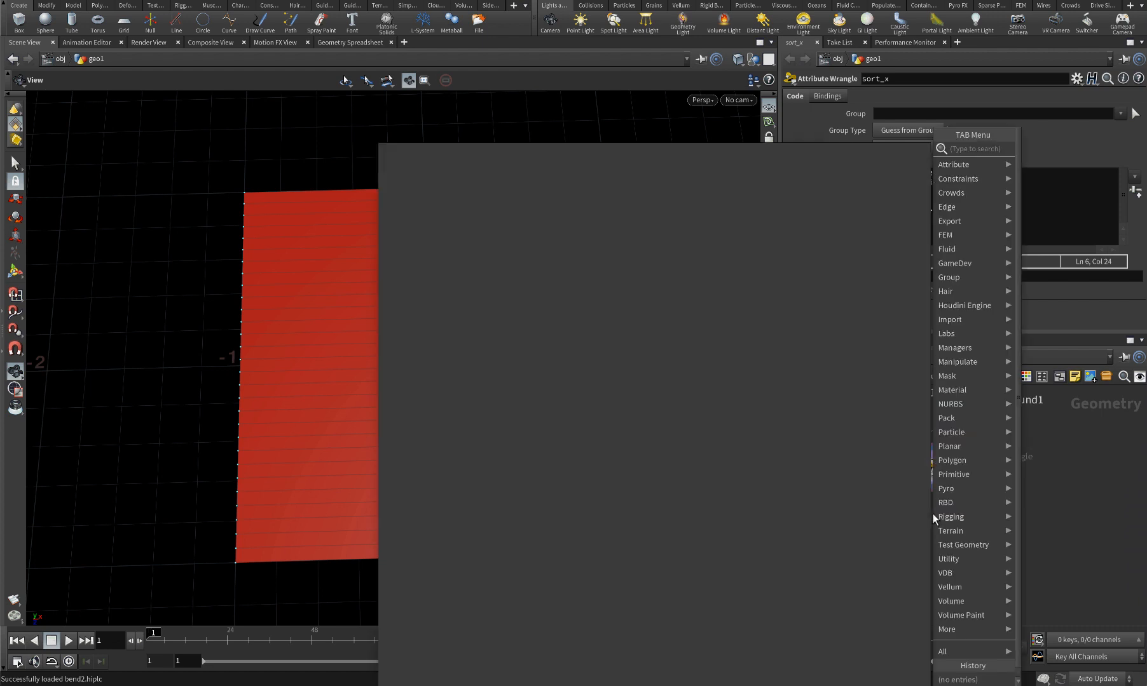
pyautogui.press('Return')
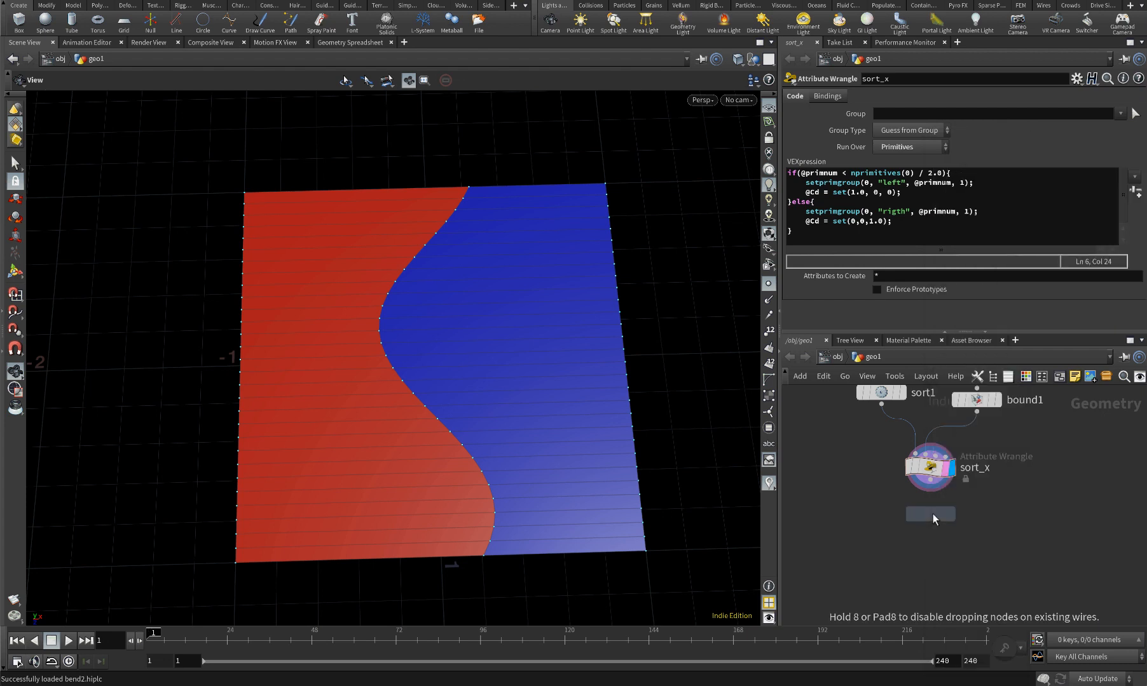
pyautogui.click(933, 513)
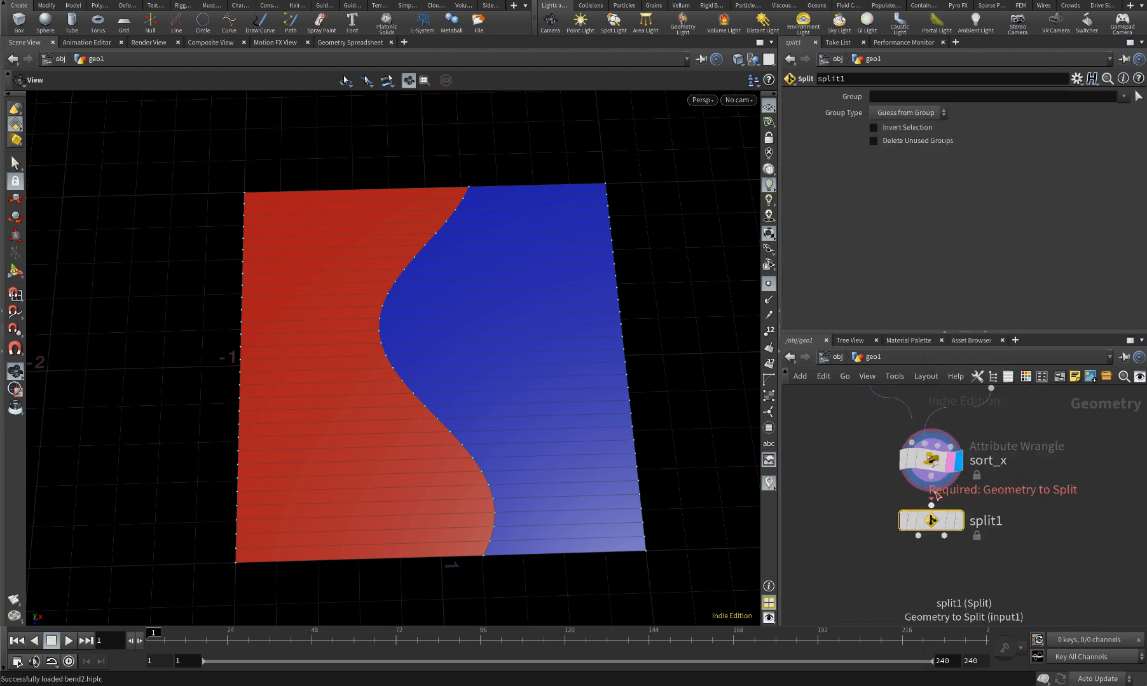
pyautogui.click(958, 521)
pyautogui.click(915, 96)
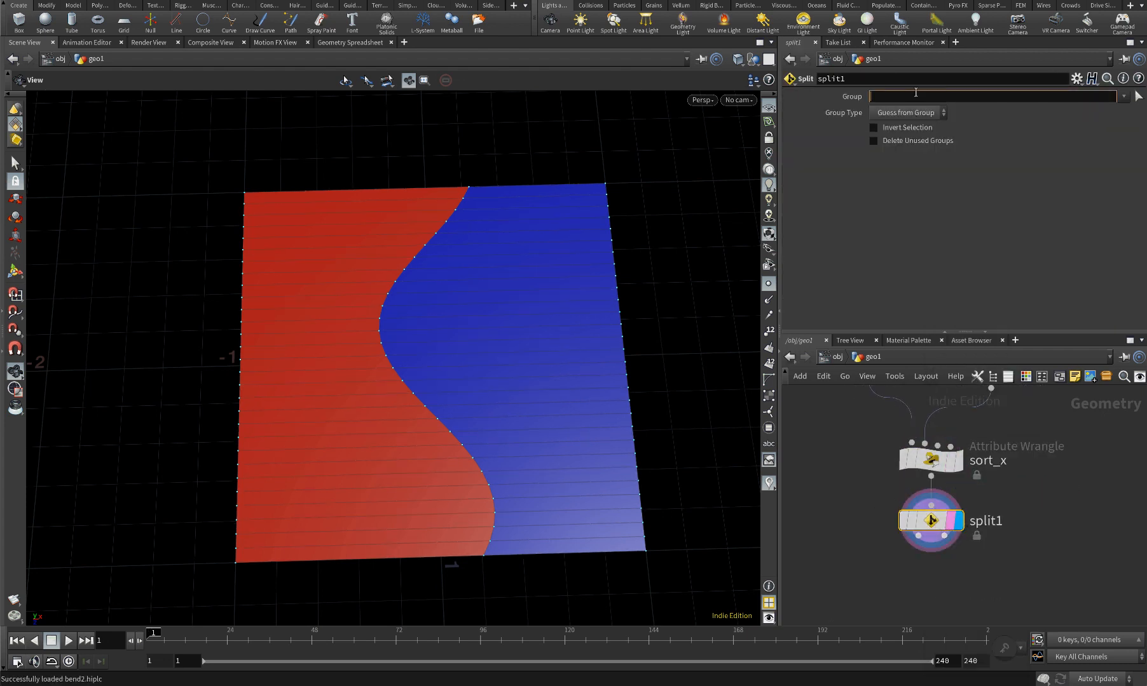
pyautogui.write('left')
pyautogui.press('Return')
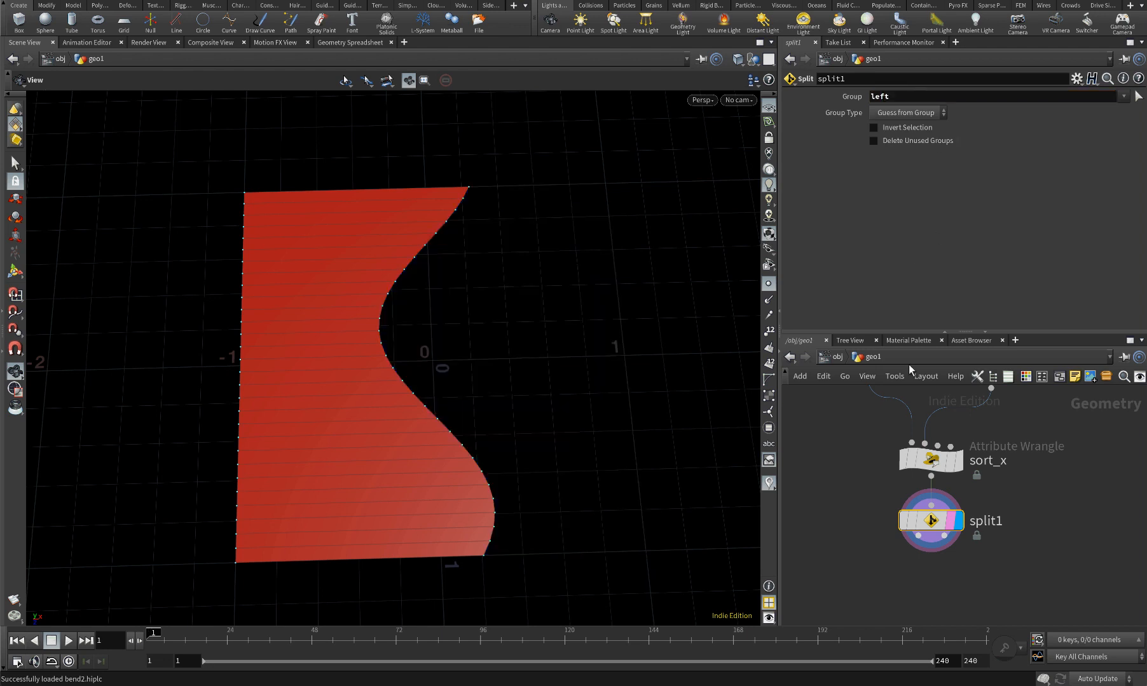
# Add a Sort node to the first output of split1, displayed, with Primitive Sort set to By Z
pyautogui.scroll(-1, 864, 493)
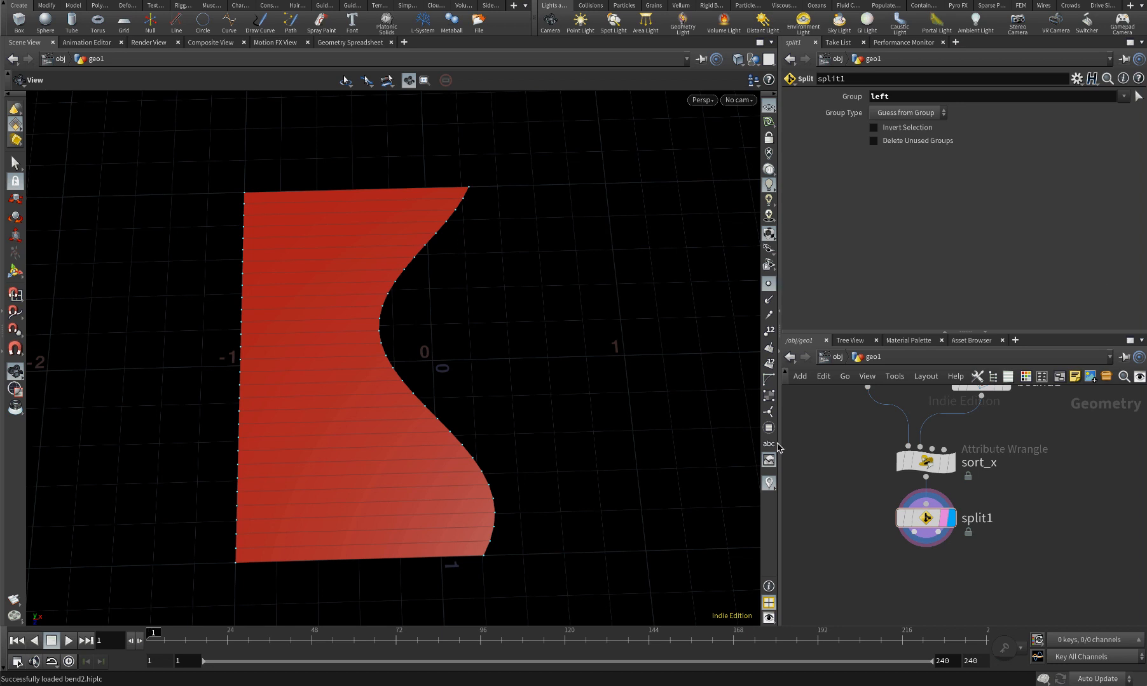
pyautogui.moveTo(879, 581); pyautogui.dragTo(877, 531, button='middle')
pyautogui.press('Tab')
pyautogui.write('sort')
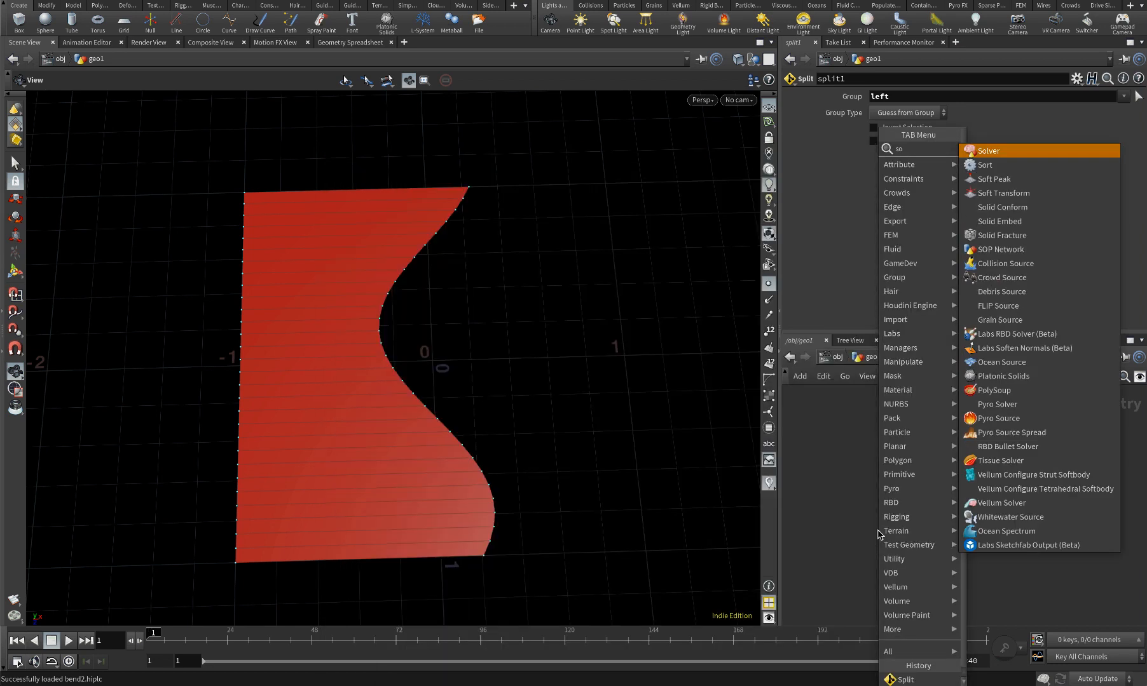
pyautogui.press('Return')
pyautogui.click(878, 530)
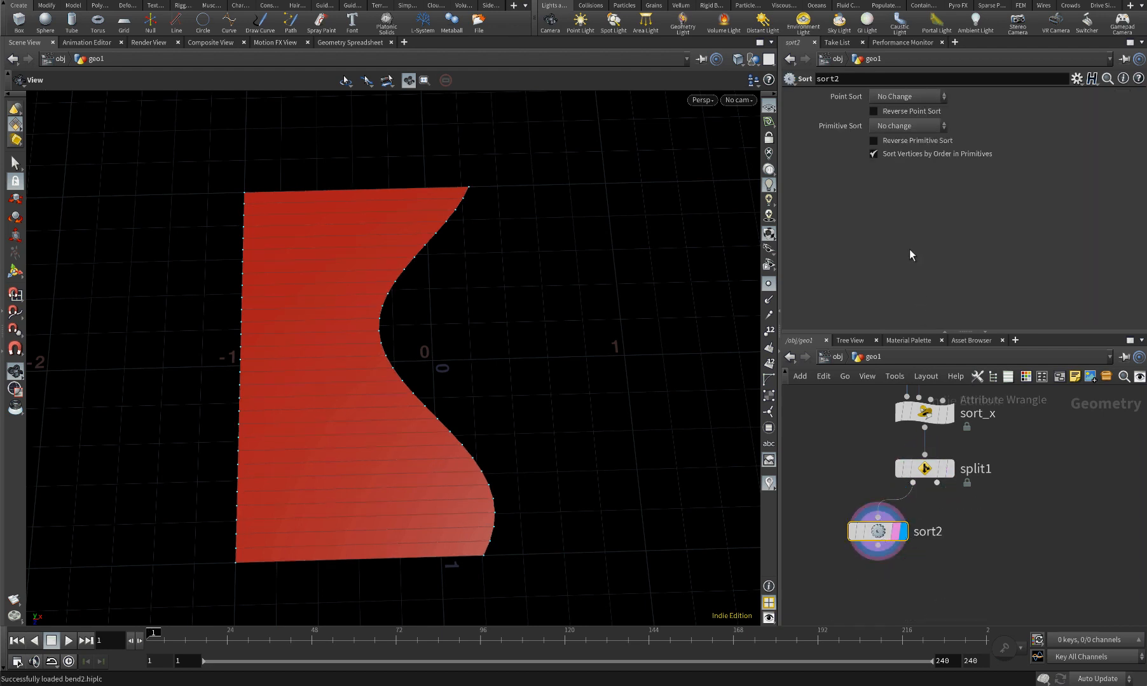
pyautogui.click(890, 127)
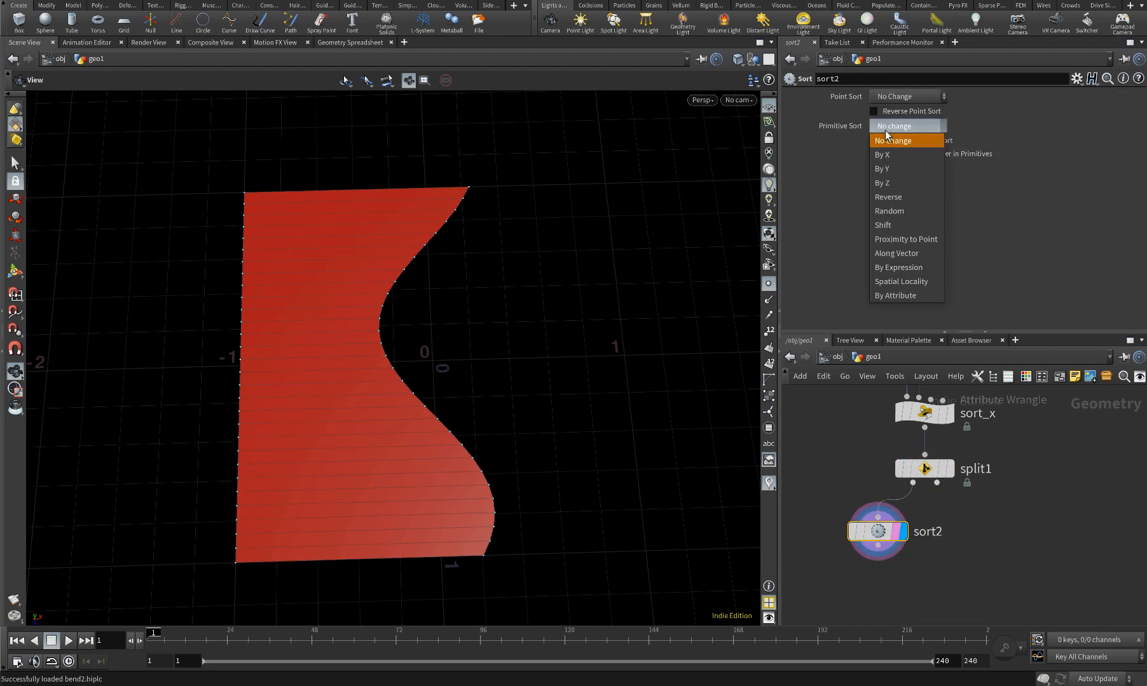
pyautogui.click(888, 183)
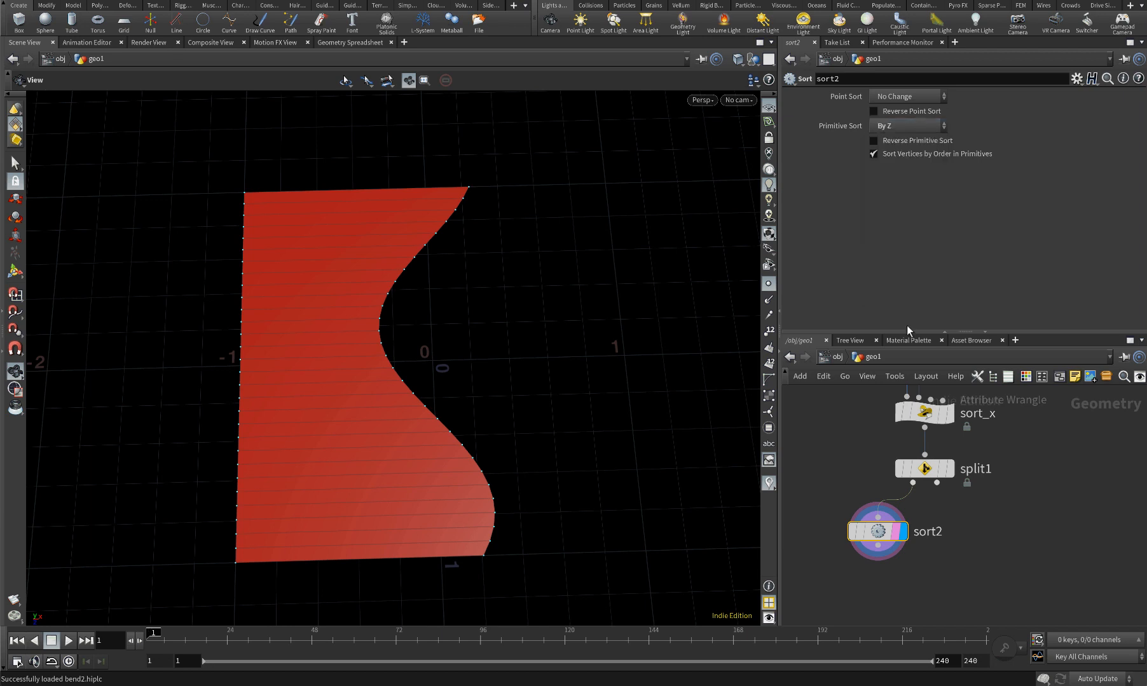
# Duplicate the sort2 node and connect the copy to the second output of split1
pyautogui.moveTo(886, 542); pyautogui.dragTo(960, 534)
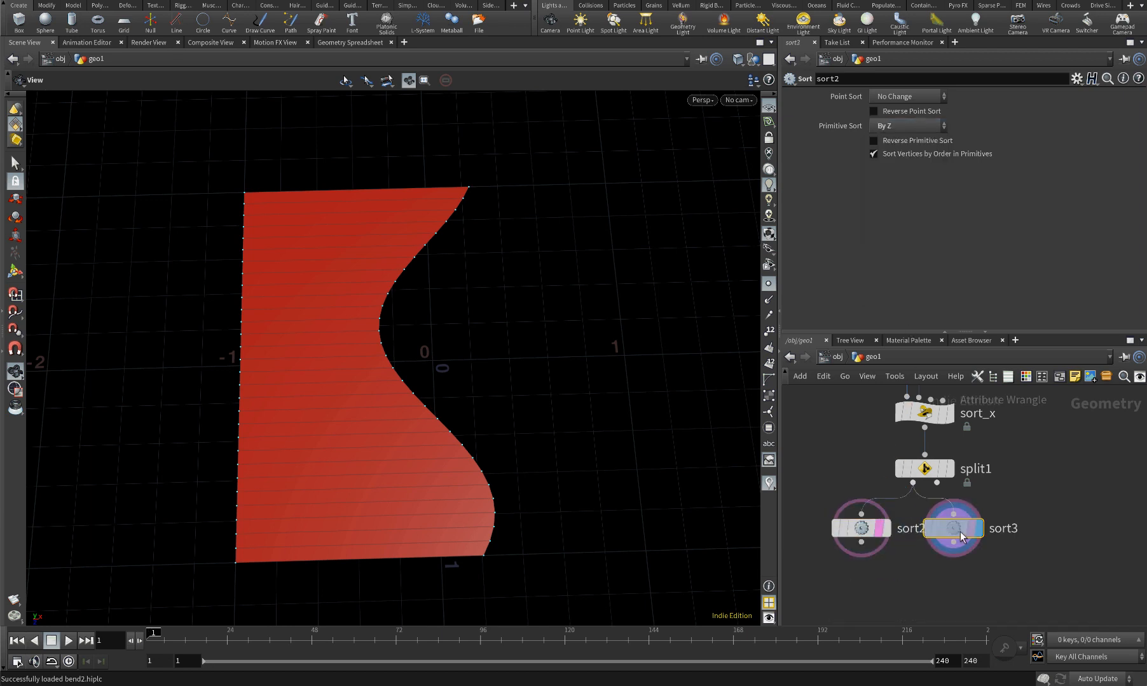
pyautogui.moveTo(937, 483); pyautogui.dragTo(964, 526)
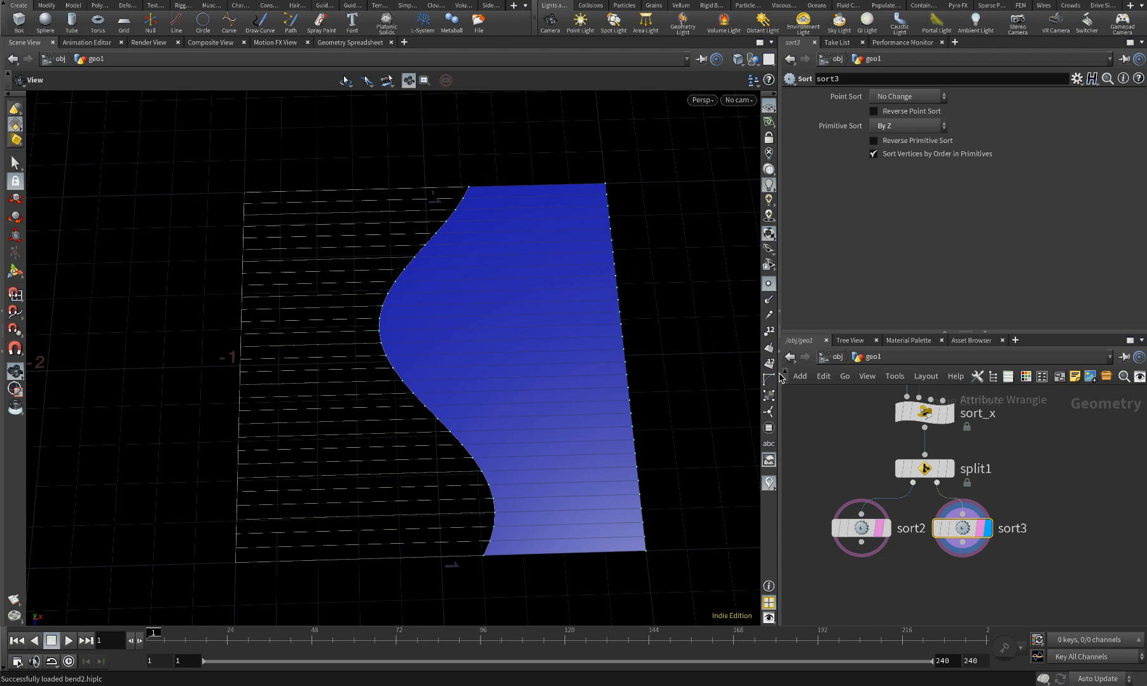
# Display sort2 and open a Geometry Spreadsheet alongside the parameter pane
pyautogui.scroll(-2, 842, 431)
pyautogui.scroll(-1, 882, 531)
pyautogui.moveTo(880, 564); pyautogui.dragTo(897, 519, button='middle')
pyautogui.scroll(4, 896, 519)
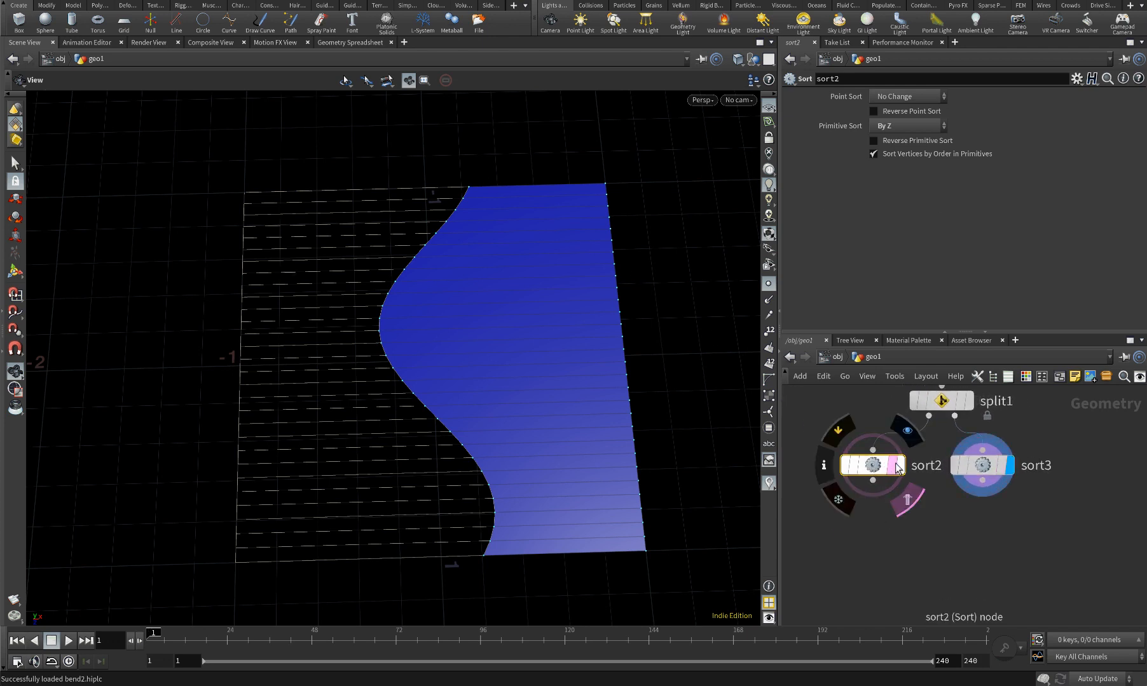
pyautogui.click(900, 467)
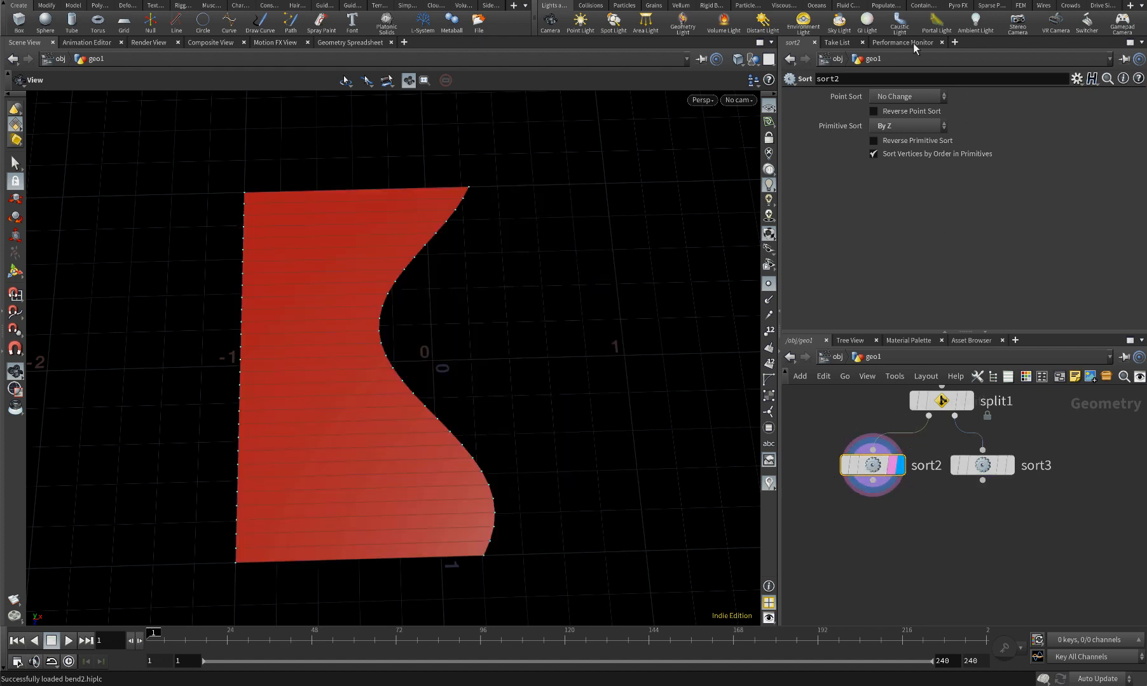
pyautogui.click(955, 43)
pyautogui.moveTo(992, 70)
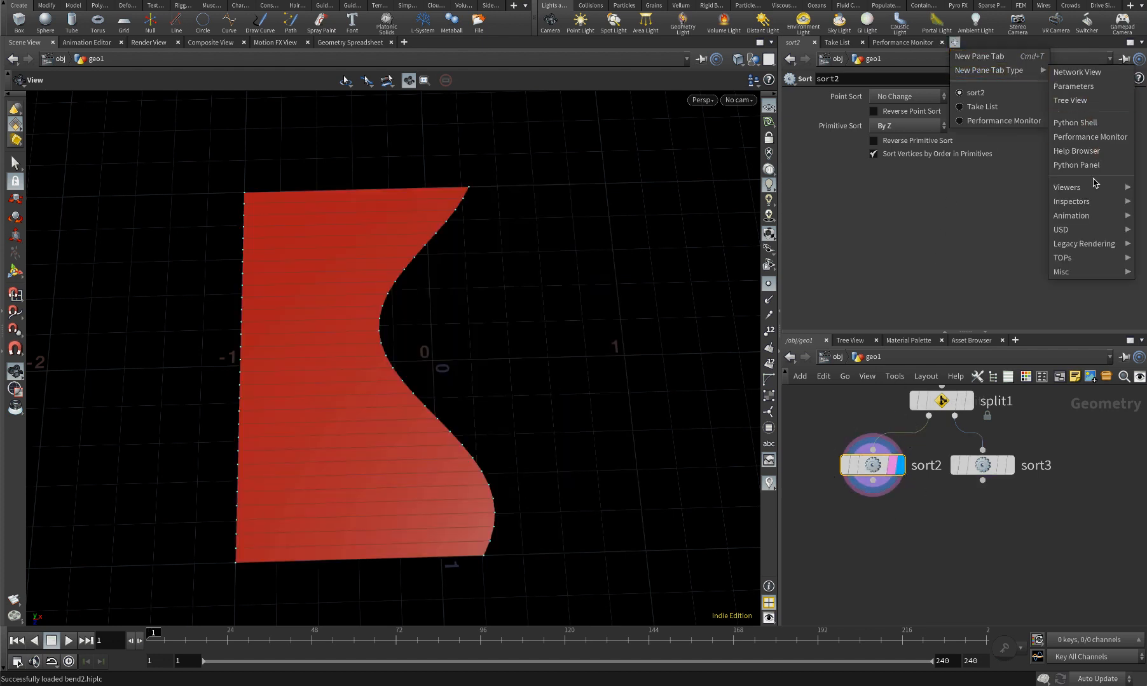
pyautogui.moveTo(1093, 188)
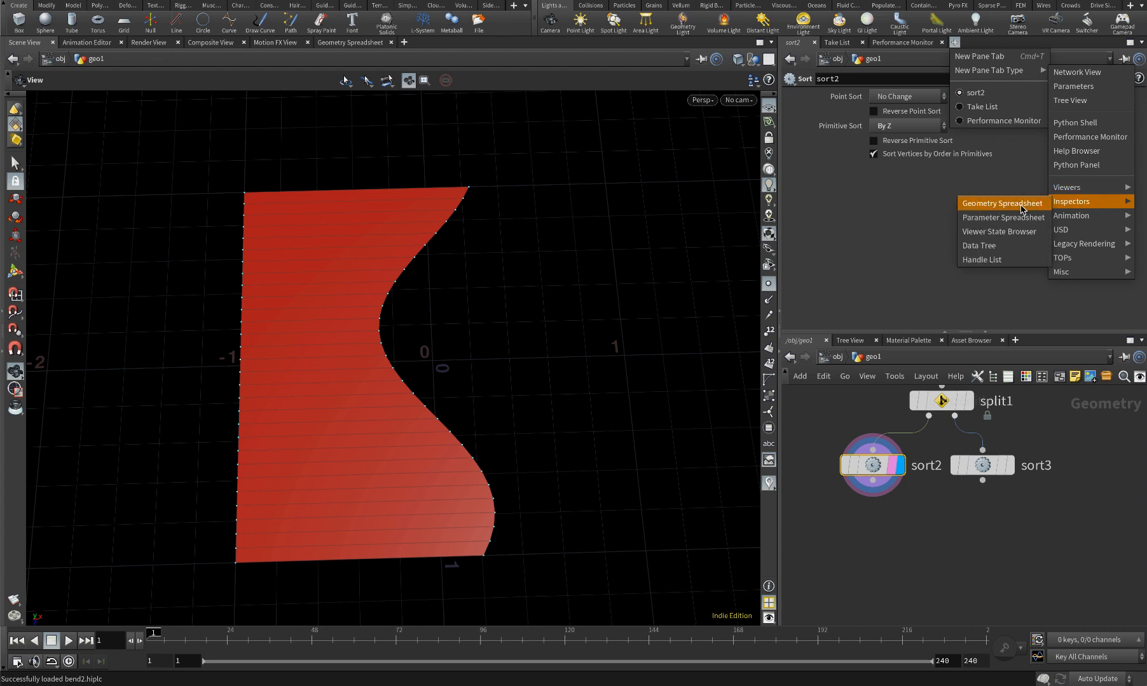
pyautogui.click(1021, 206)
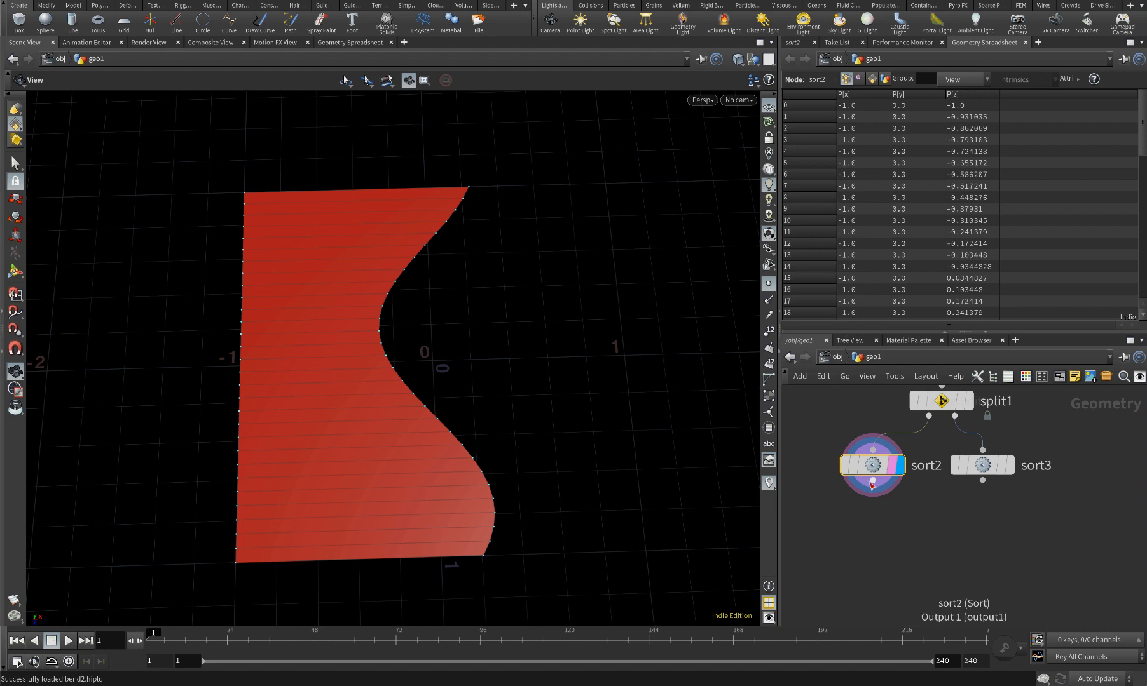
# Add a Primitive Wrangle connected below sort2 and display it
pyautogui.moveTo(873, 520)
pyautogui.mouseDown(button='middle')
pyautogui.moveTo(855, 494)
pyautogui.moveTo(859, 517)
pyautogui.mouseUp(button='middle')
pyautogui.press('Tab')
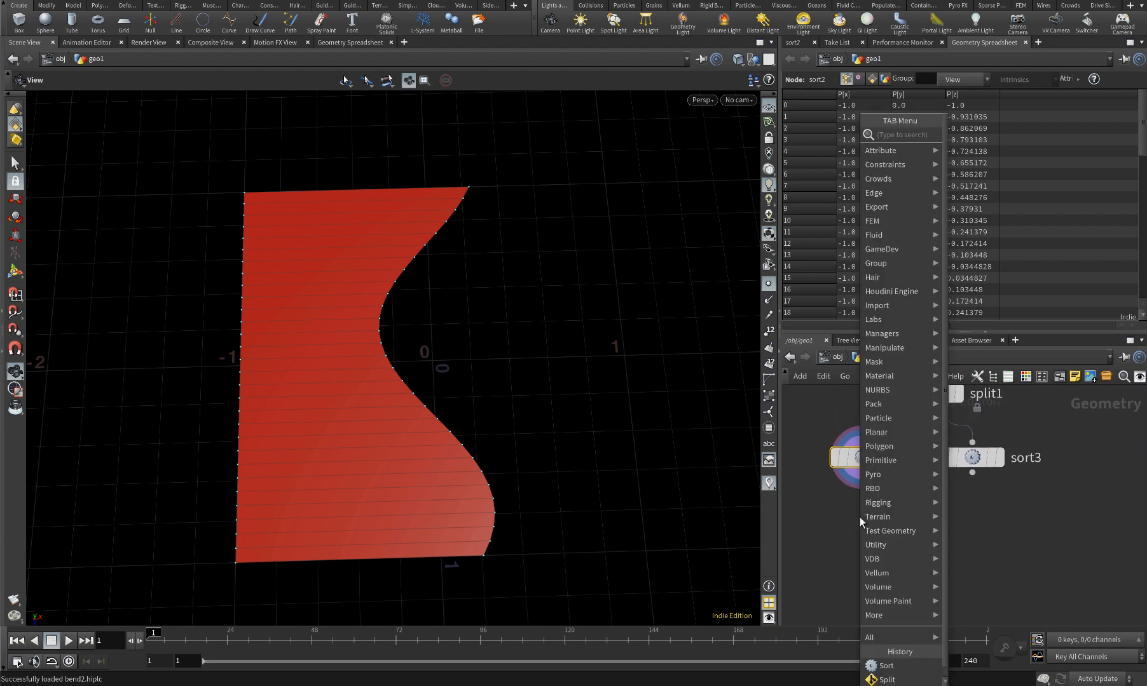
pyautogui.write('primitvew')
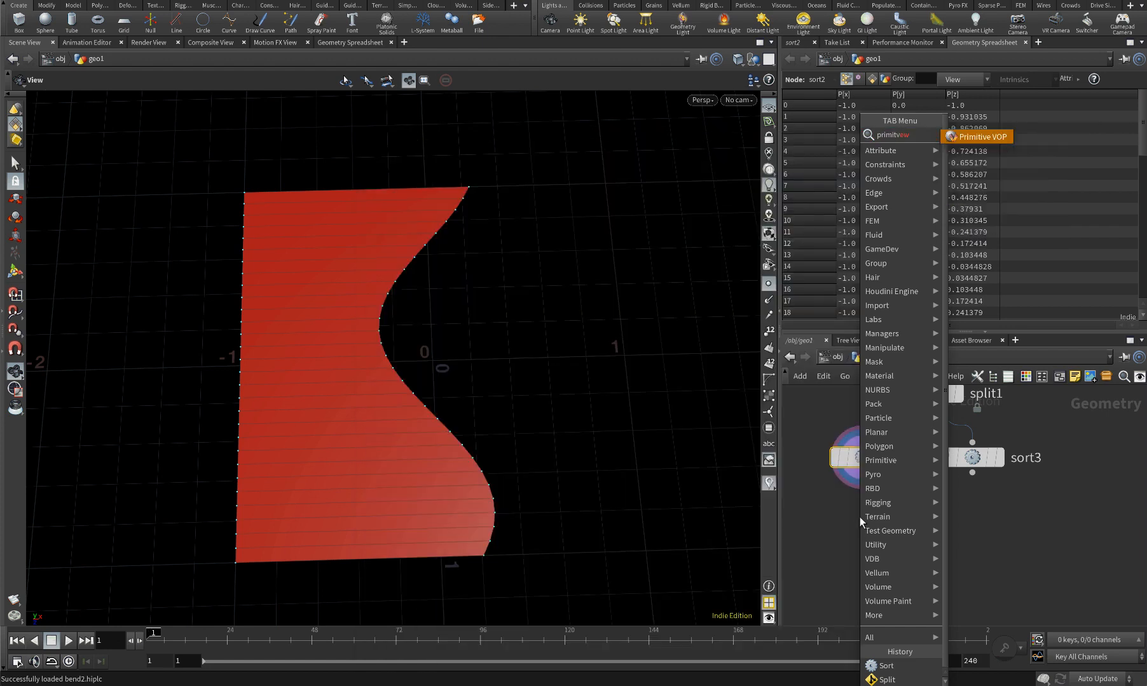
pyautogui.press('BackSpace')
pyautogui.press('Down')
pyautogui.press('Down')
pyautogui.press('Down')
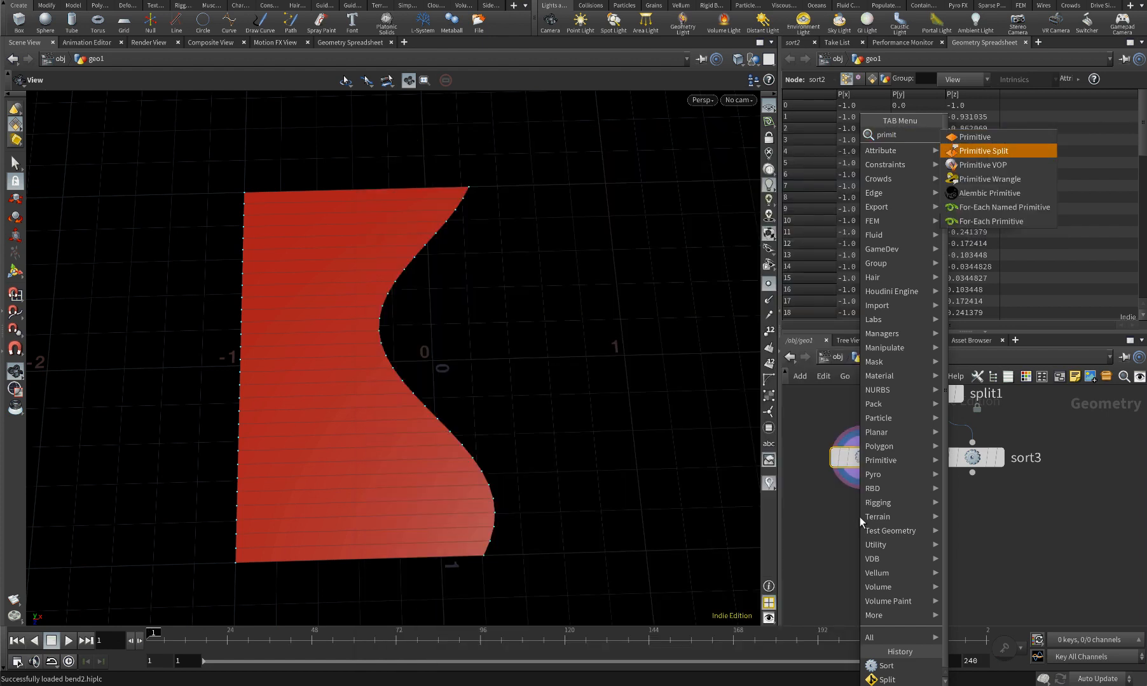
pyautogui.press('Return')
pyautogui.click(859, 516)
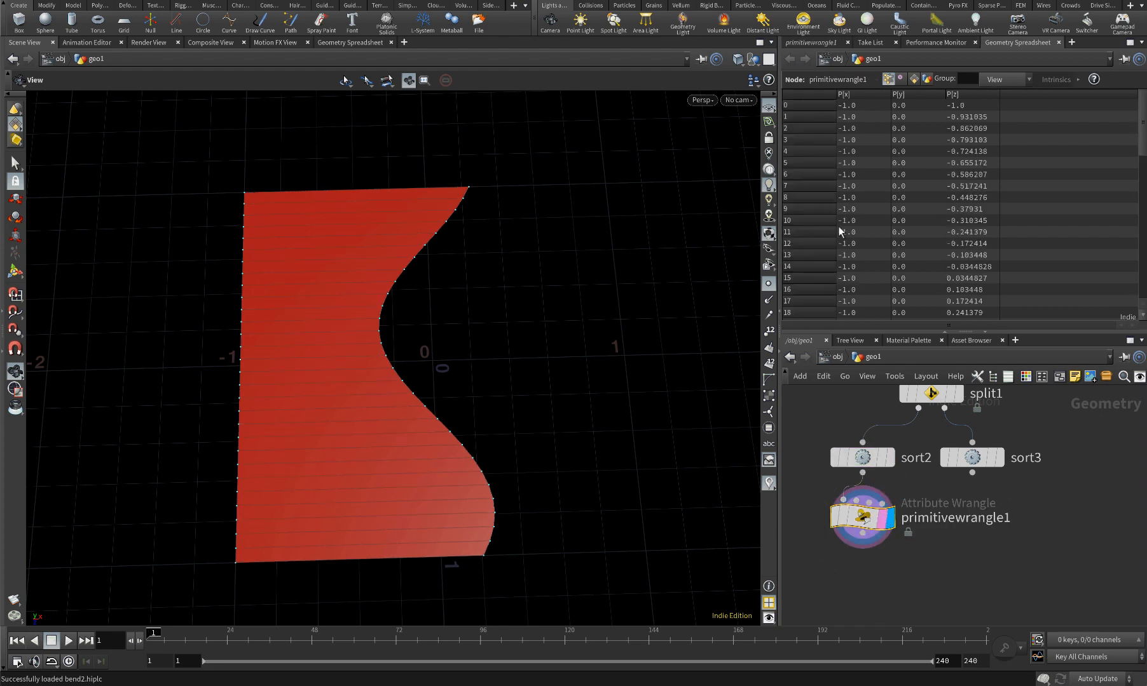
# Rename the primitive wrangle below sort2 to prom_id and nudge it slightly in the network
pyautogui.doubleClick(944, 517)
pyautogui.write('p')
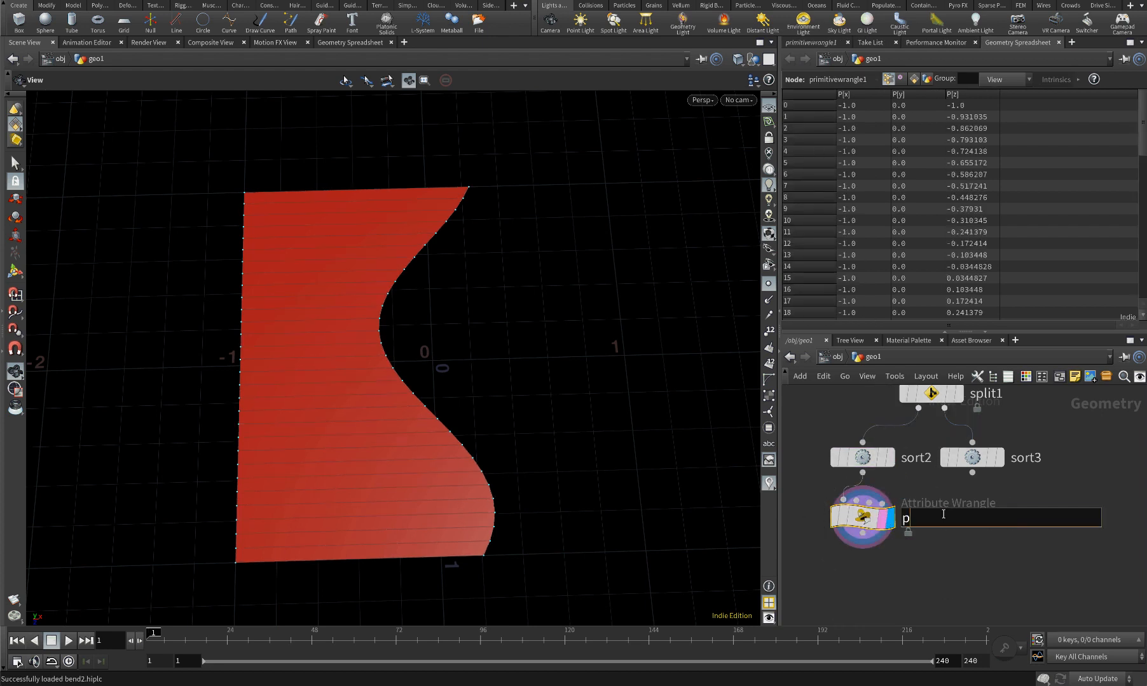
pyautogui.write('rom_id')
pyautogui.press('Return')
pyautogui.moveTo(863, 517); pyautogui.dragTo(854, 518)
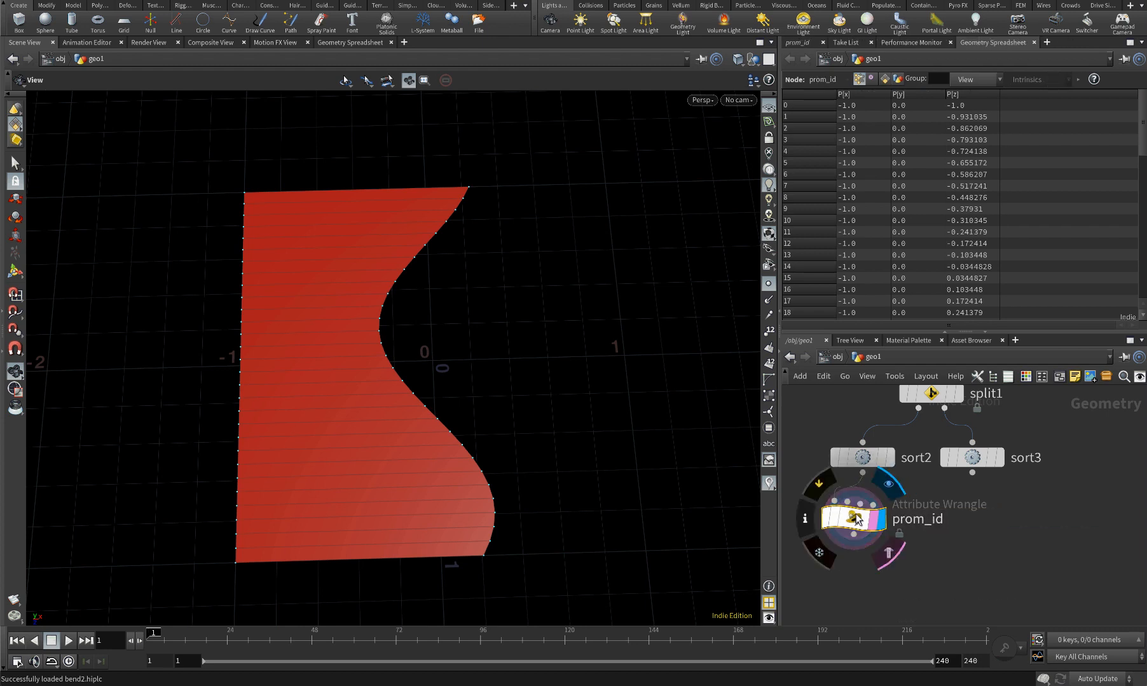
pyautogui.click(796, 43)
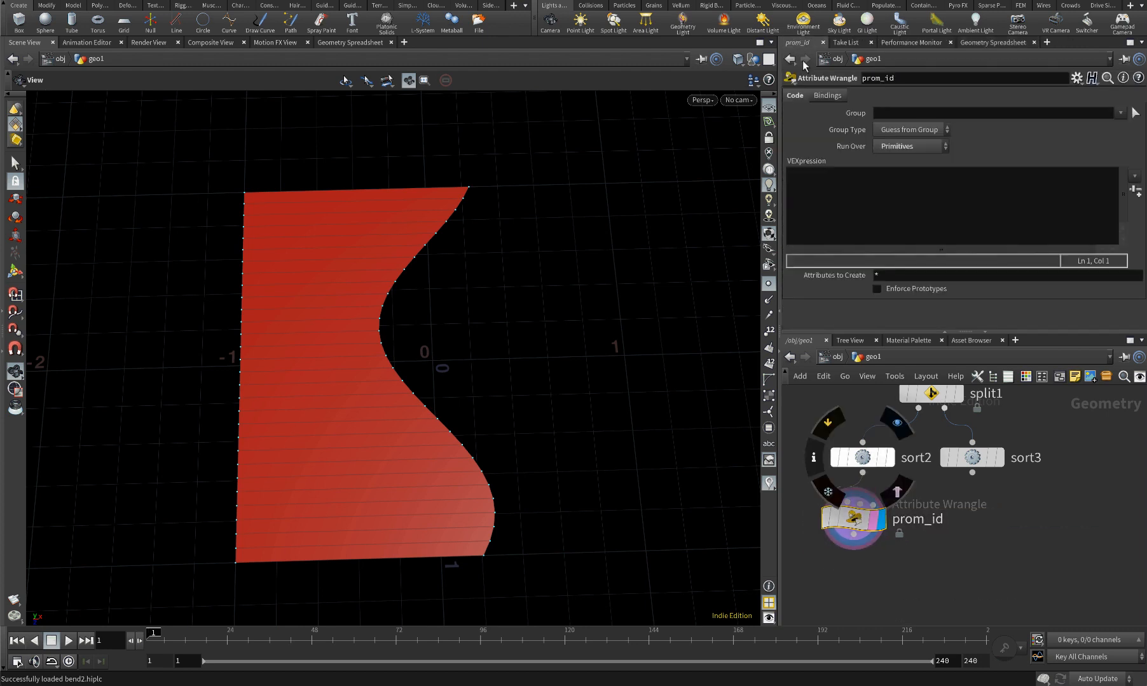
pyautogui.click(889, 196)
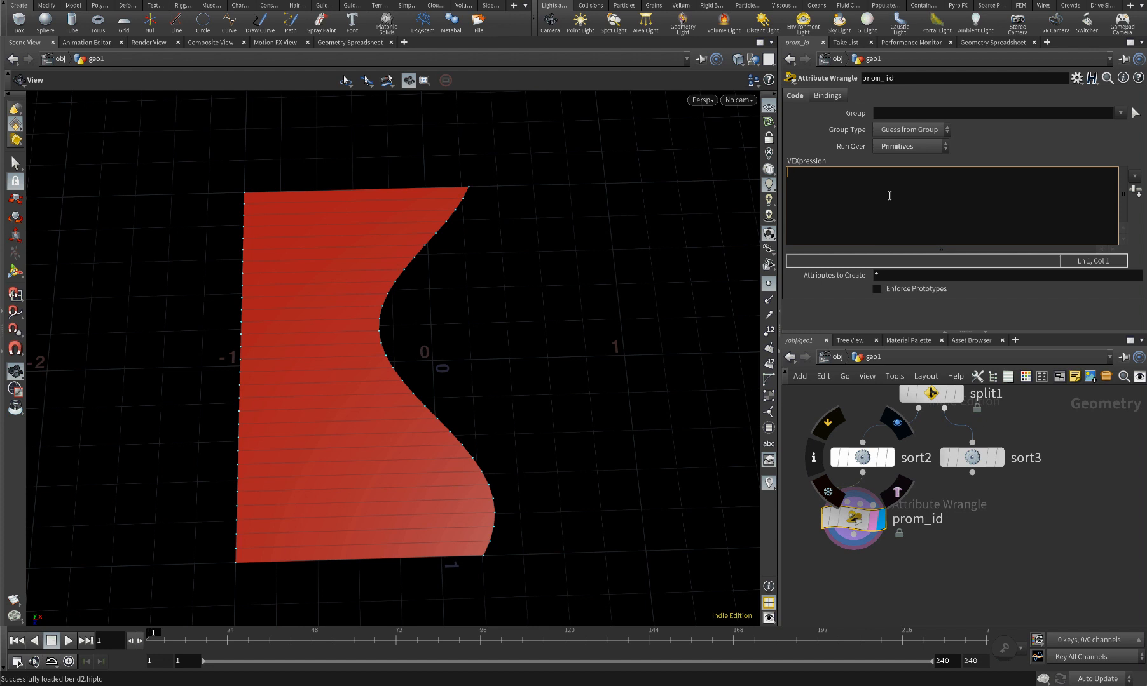
pyautogui.write('@id = @pri')
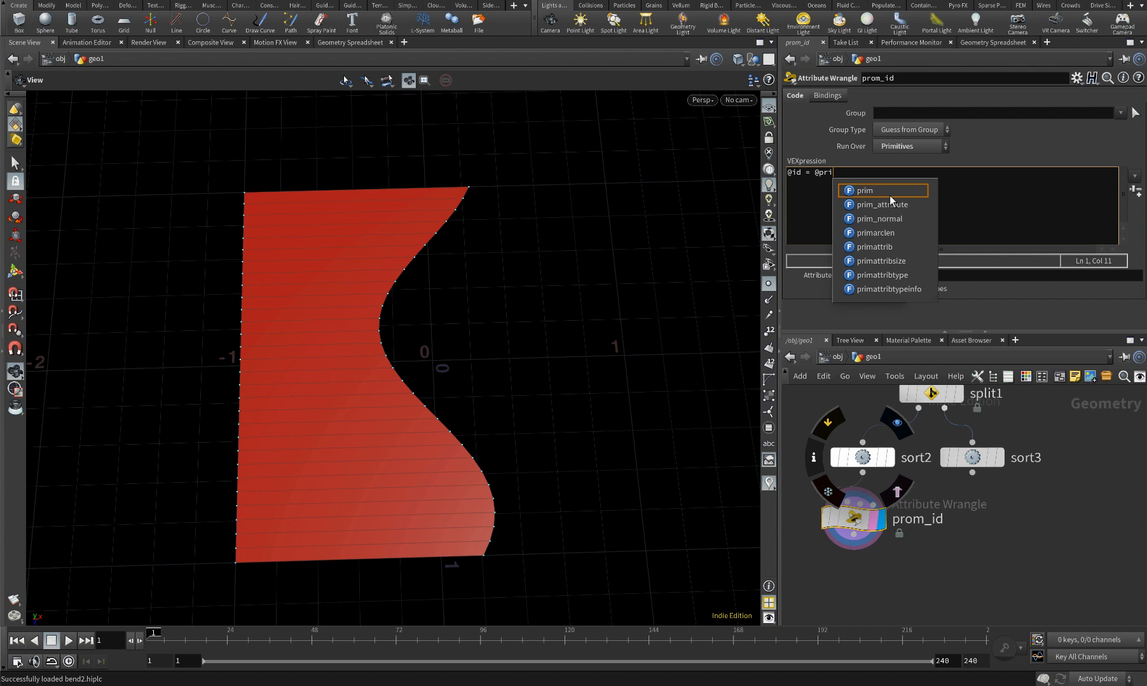
pyautogui.write('mnum;')
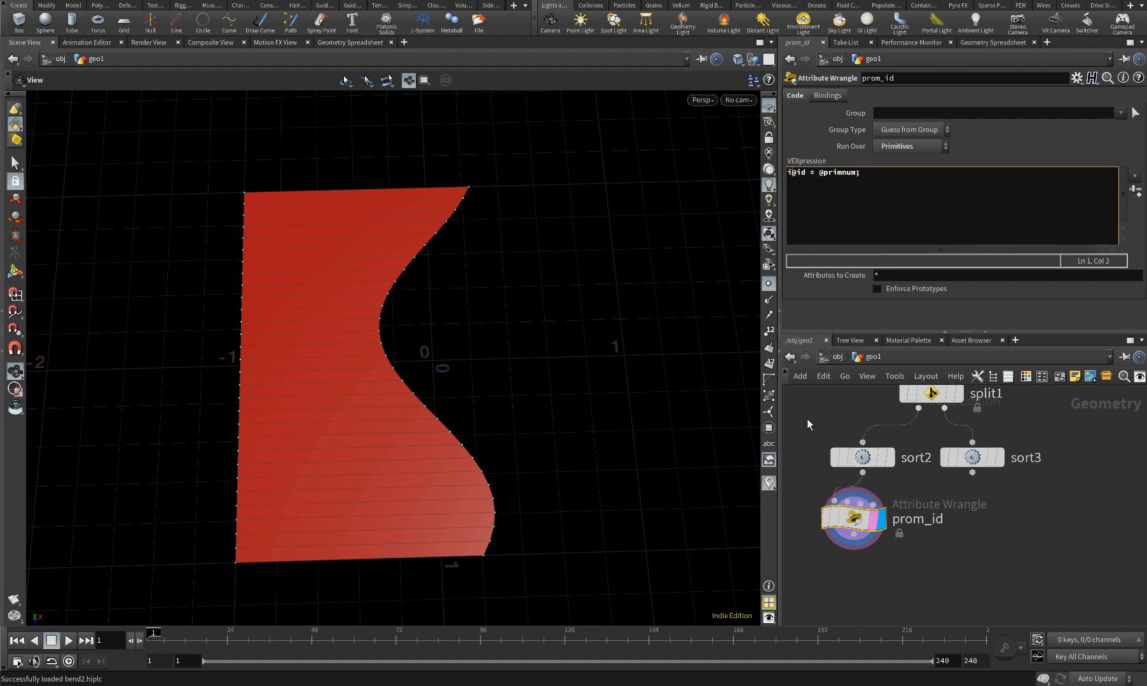
pyautogui.write('i')
pyautogui.click(854, 542)
pyautogui.press('Escape')
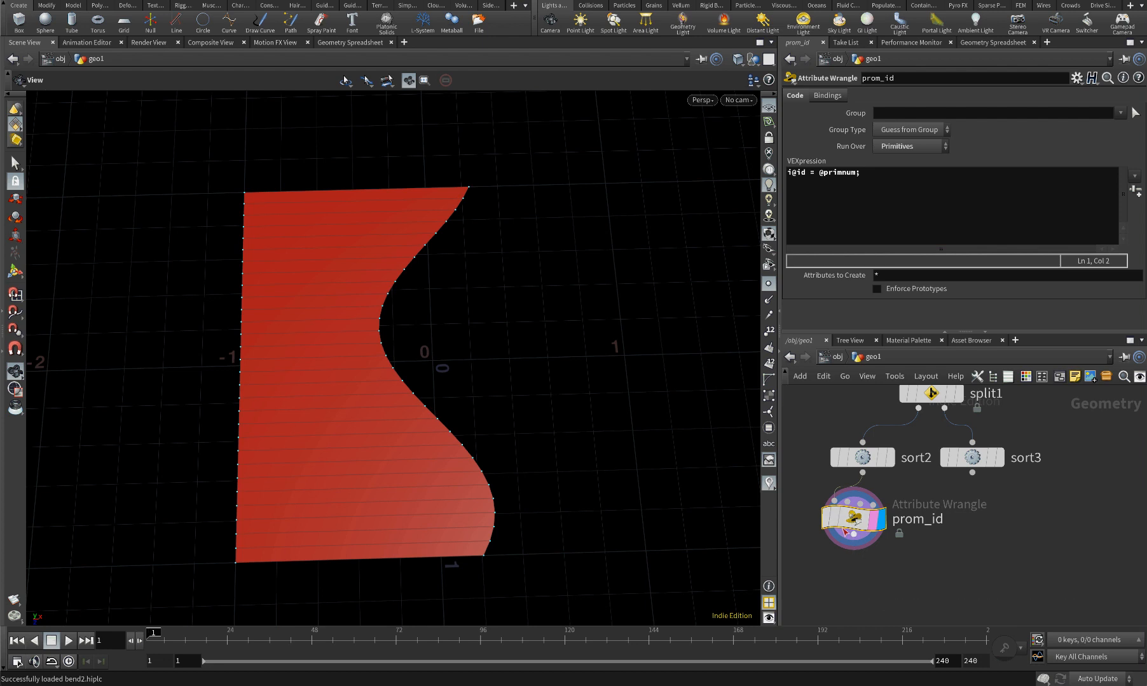
# Duplicate prom_id, connect the displayed copy below sort3, and check its primitive id values in the Geometry Spreadsheet
pyautogui.keyDown('alt'); pyautogui.moveTo(852, 520); pyautogui.dragTo(960, 531); pyautogui.keyUp('alt')
pyautogui.moveTo(973, 473); pyautogui.dragTo(974, 520)
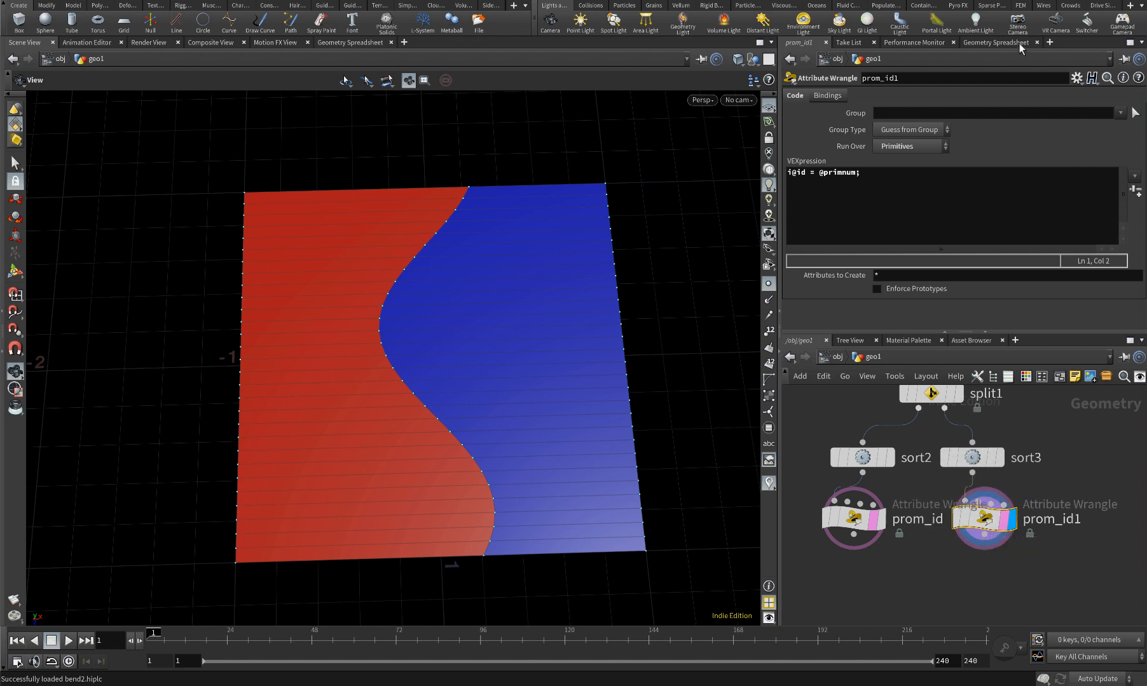
pyautogui.click(995, 43)
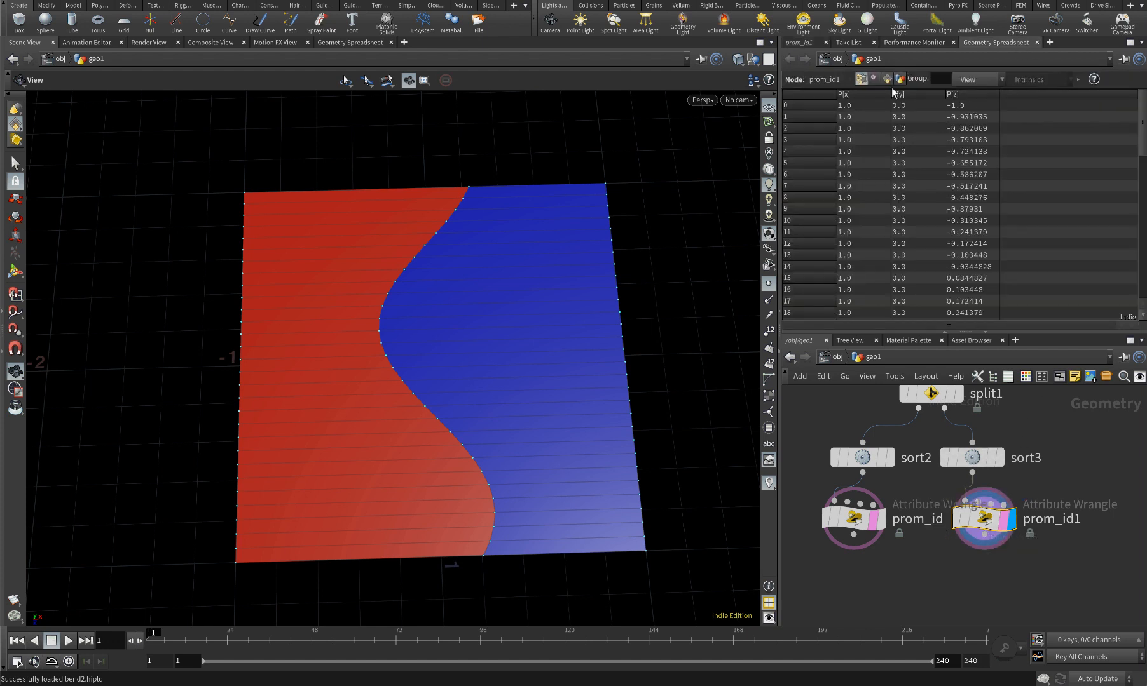
pyautogui.hscroll(3, 953, 108)
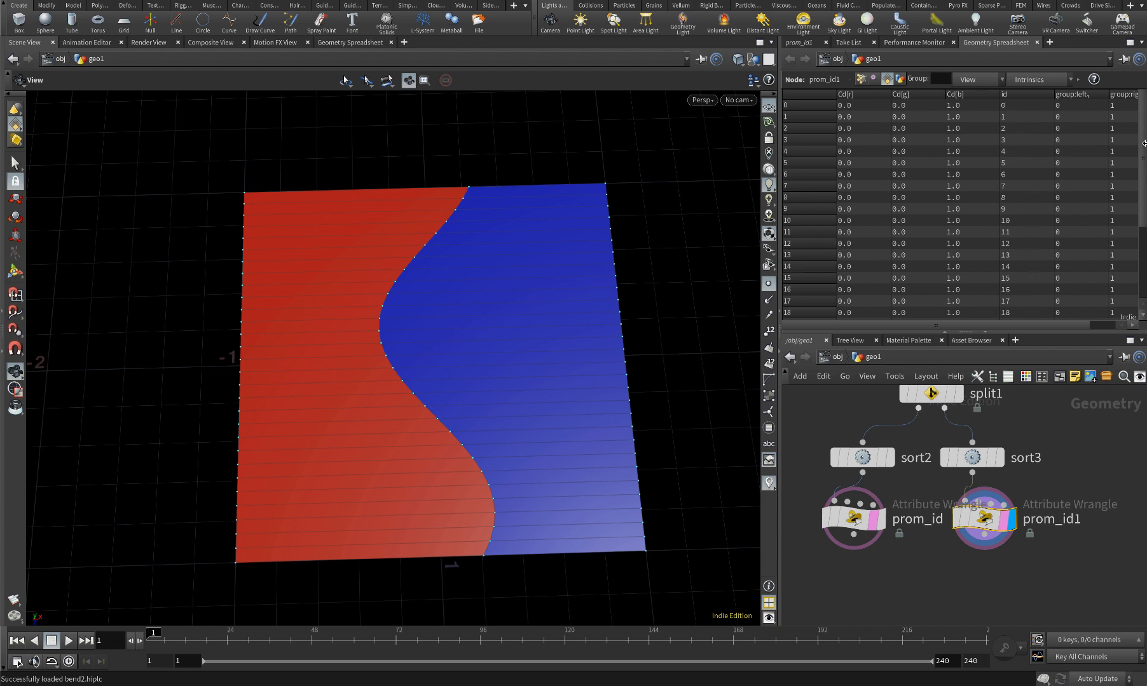
pyautogui.scroll(-3, 1143, 144)
pyautogui.scroll(-1, 954, 465)
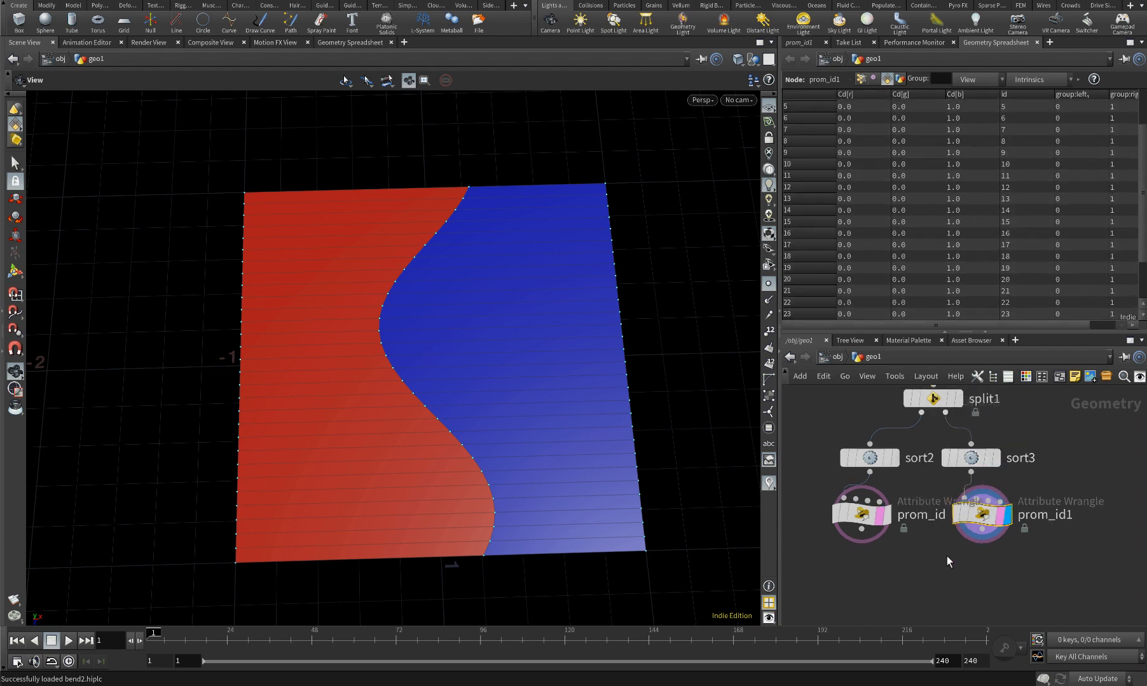
# Add a Merge node that joins the outputs of prom_id and prom_id1, and display it
pyautogui.moveTo(932, 593); pyautogui.dragTo(924, 554, button='middle')
pyautogui.press('Tab')
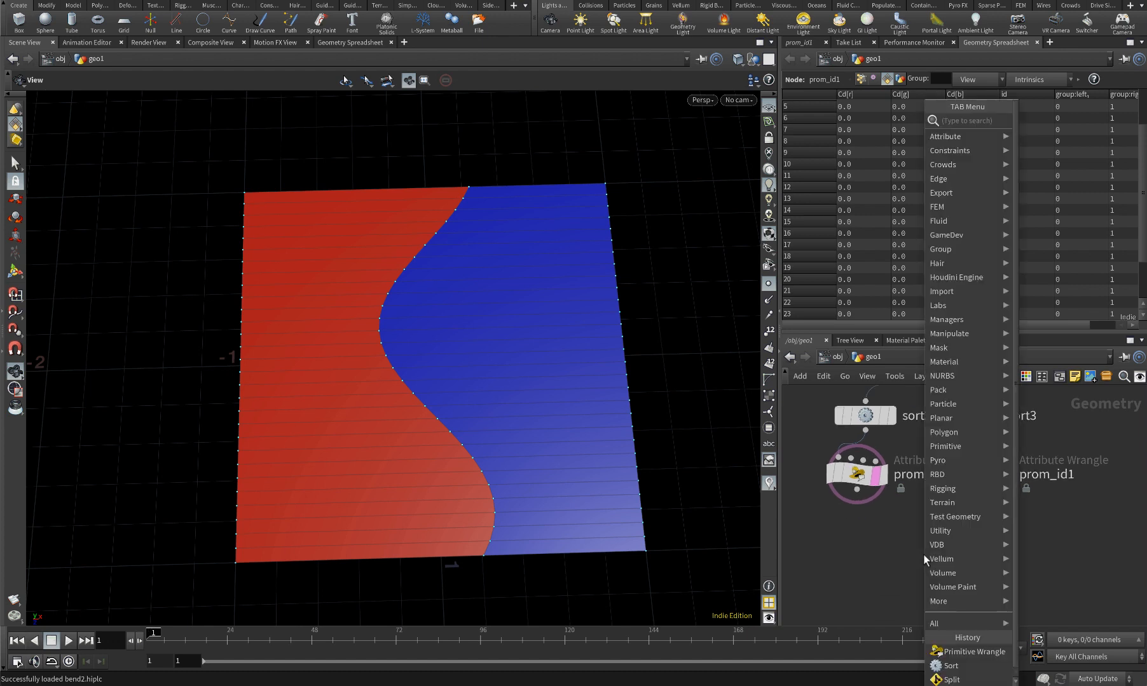
pyautogui.write('merge')
pyautogui.press('Return')
pyautogui.click(905, 536)
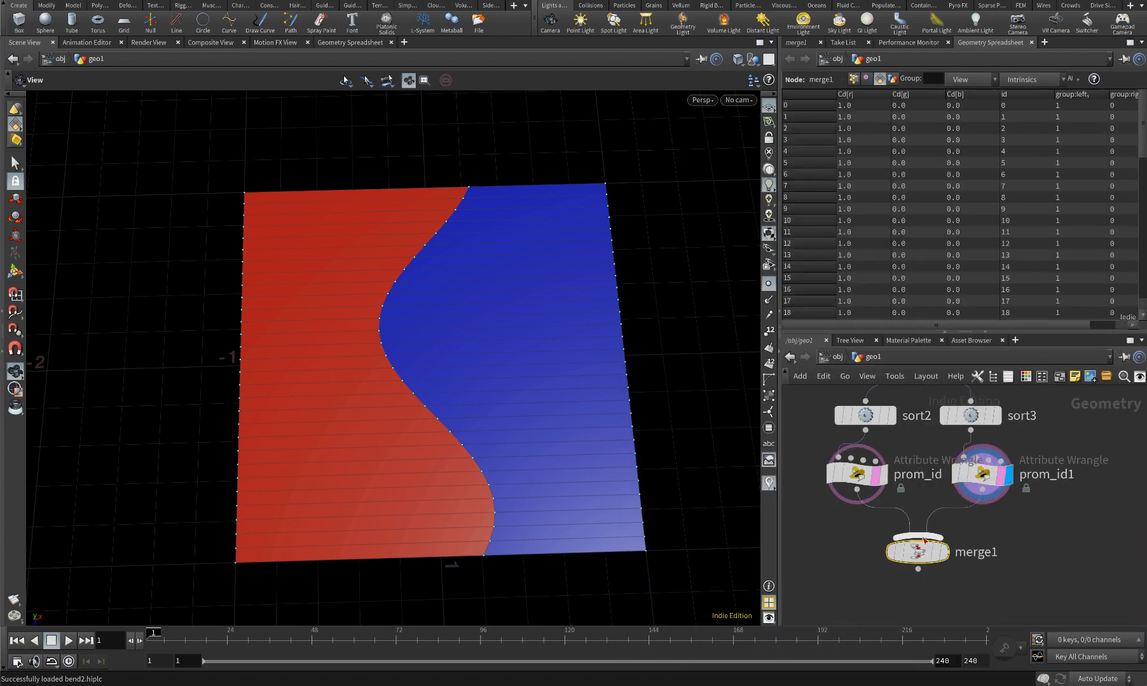
pyautogui.click(944, 551)
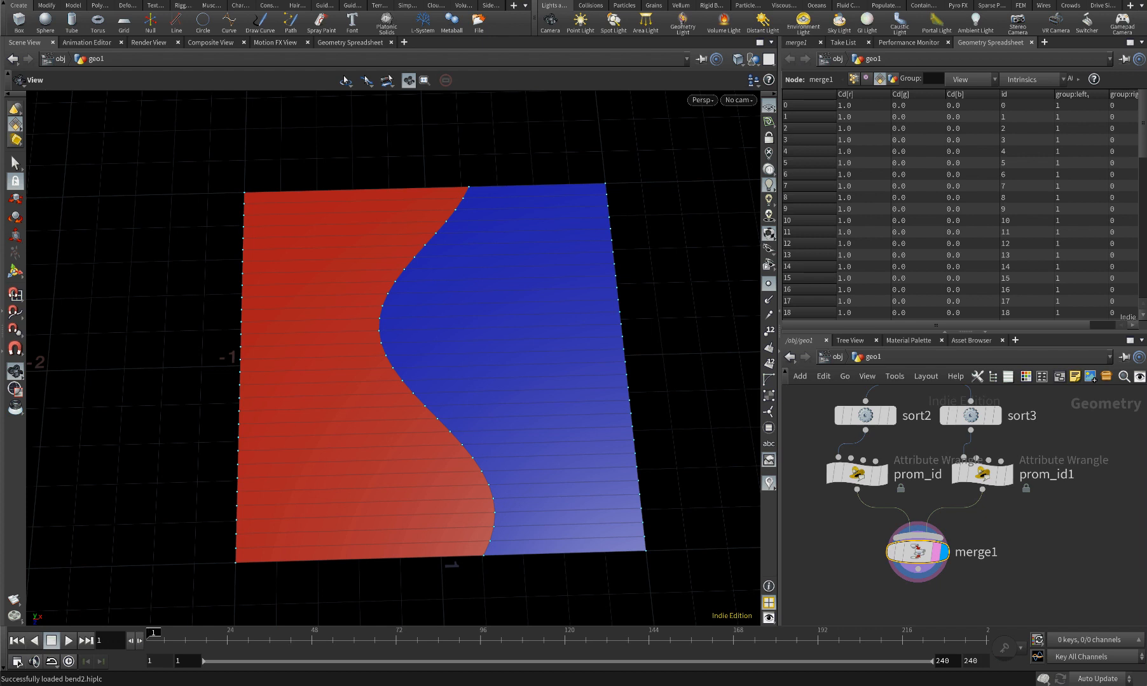
pyautogui.scroll(-5, 901, 495)
pyautogui.scroll(5, 904, 541)
pyautogui.click(907, 530)
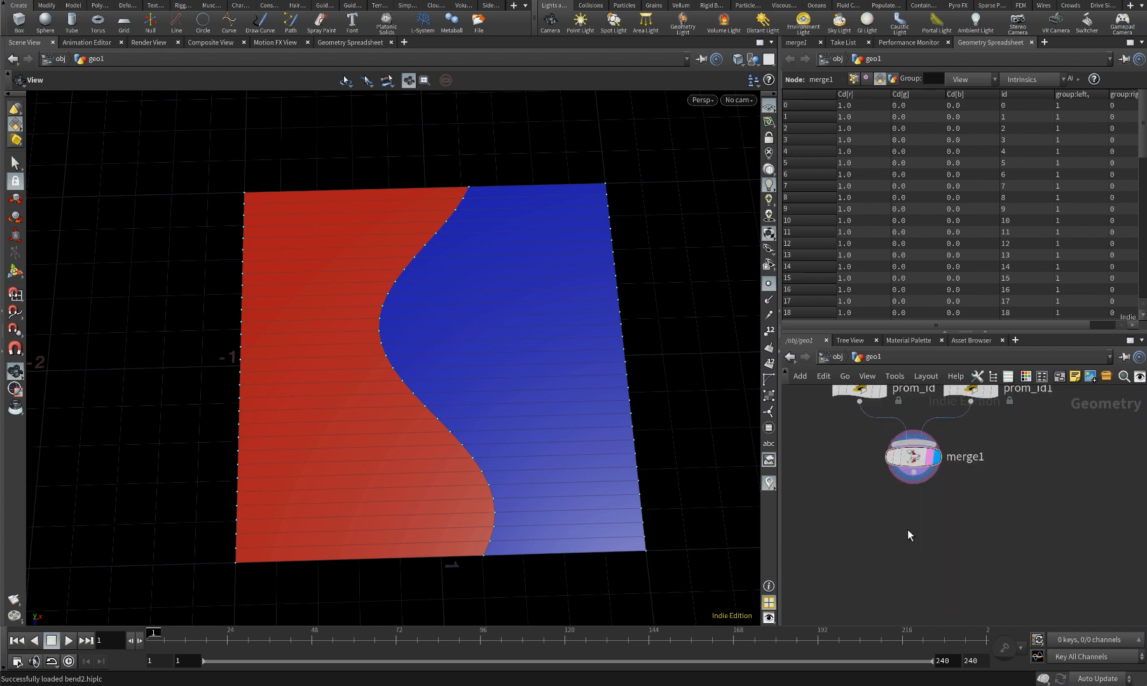
# Add a Fuse node below merge1, connect it to the merge output, and display it
pyautogui.press('Tab')
pyautogui.write('mer')
pyautogui.press('Return')
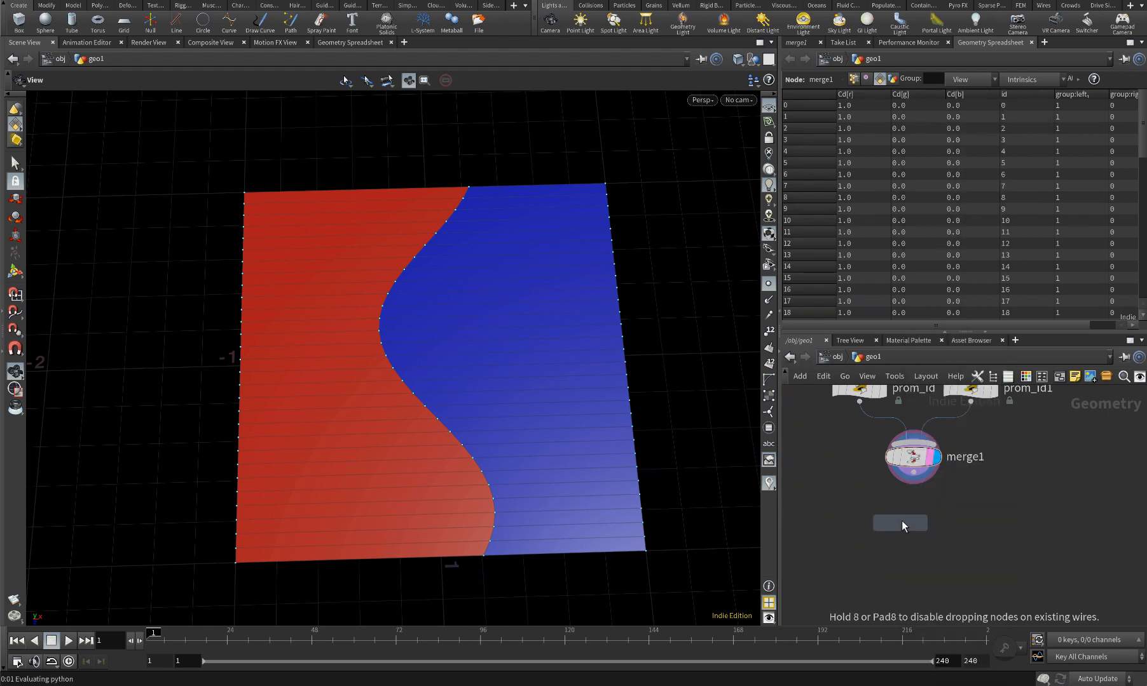
pyautogui.click(917, 522)
pyautogui.scroll(1, 923, 483)
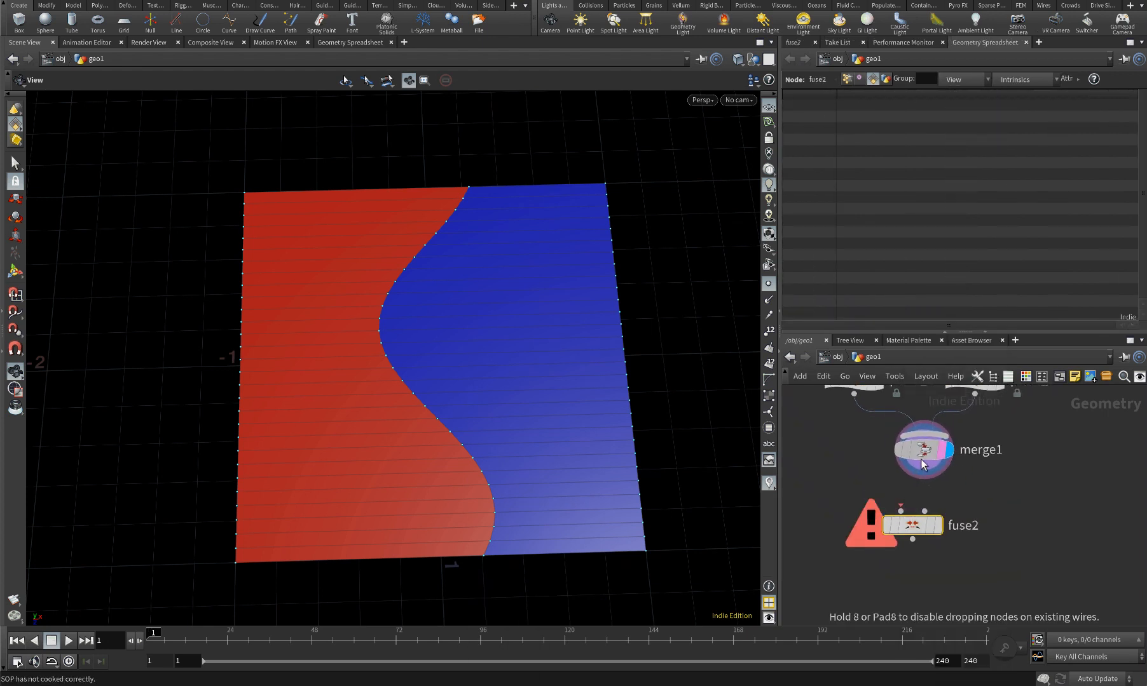
pyautogui.moveTo(923, 476); pyautogui.dragTo(937, 512)
pyautogui.scroll(-1, 975, 487)
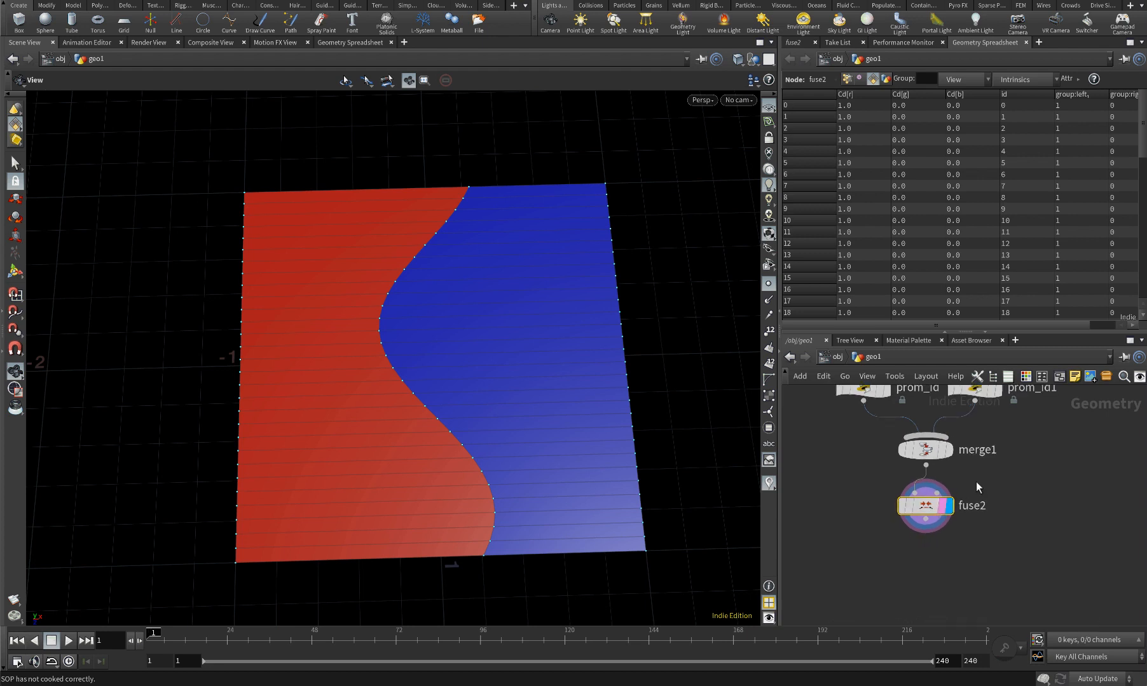
# Add an Attribute Promote node connected below fuse2 and display it
pyautogui.moveTo(983, 548); pyautogui.dragTo(979, 504, button='middle')
pyautogui.press('Tab')
pyautogui.write('att')
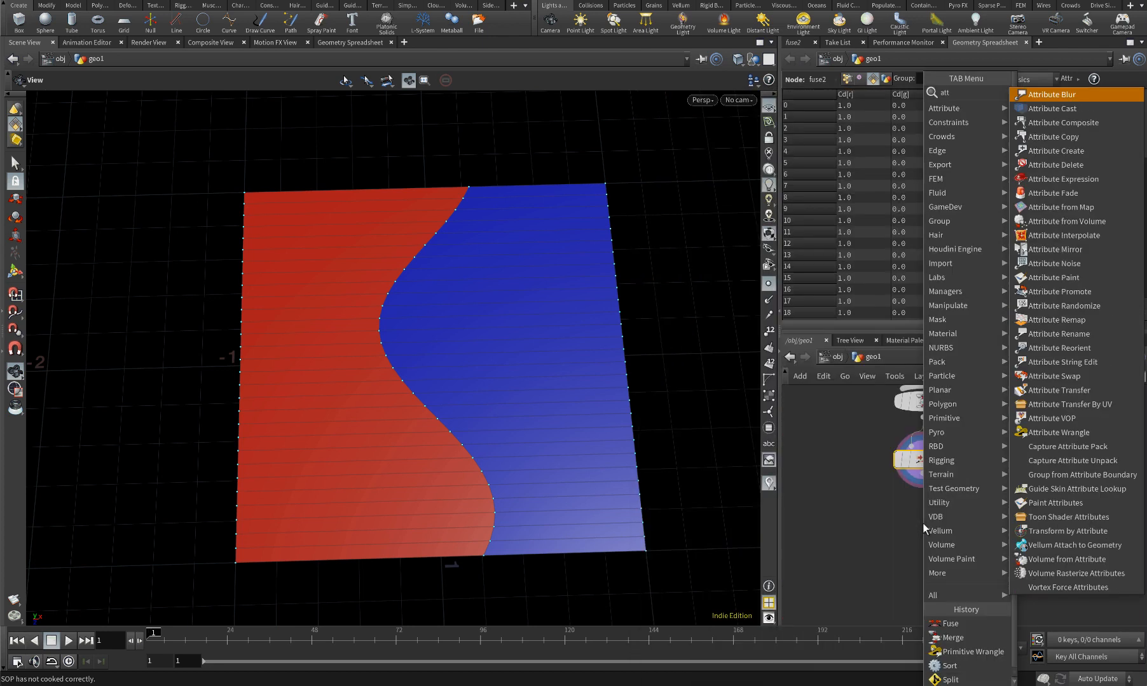
pyautogui.write('ribu')
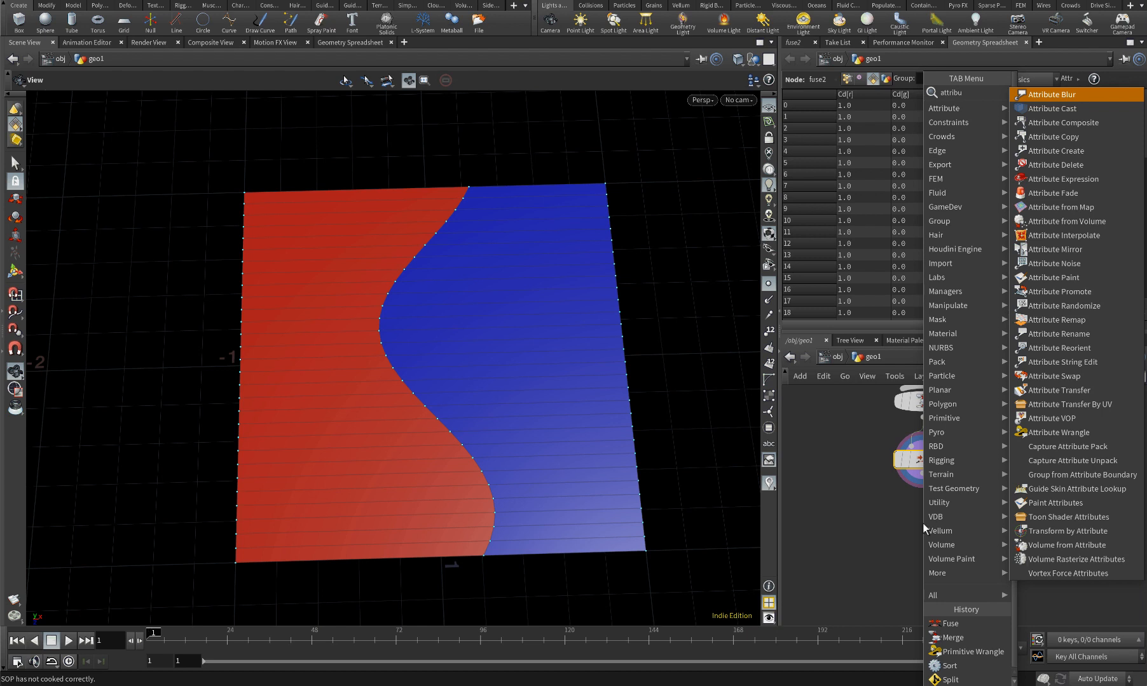
pyautogui.write('te bl')
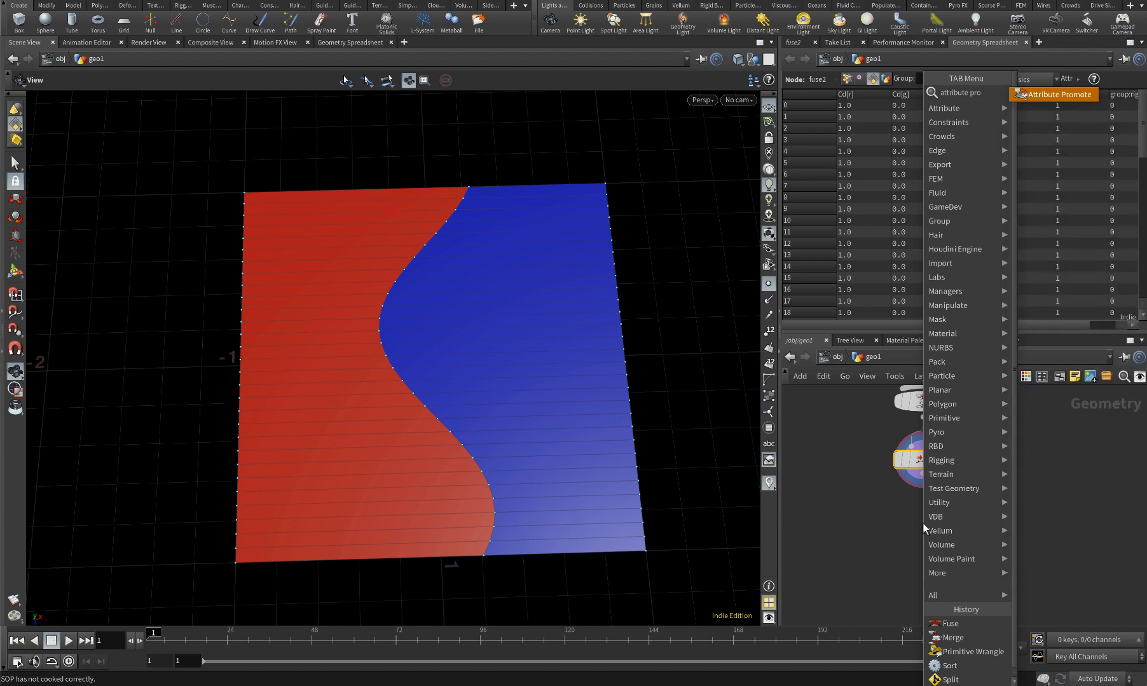
pyautogui.press('Return')
pyautogui.click(923, 523)
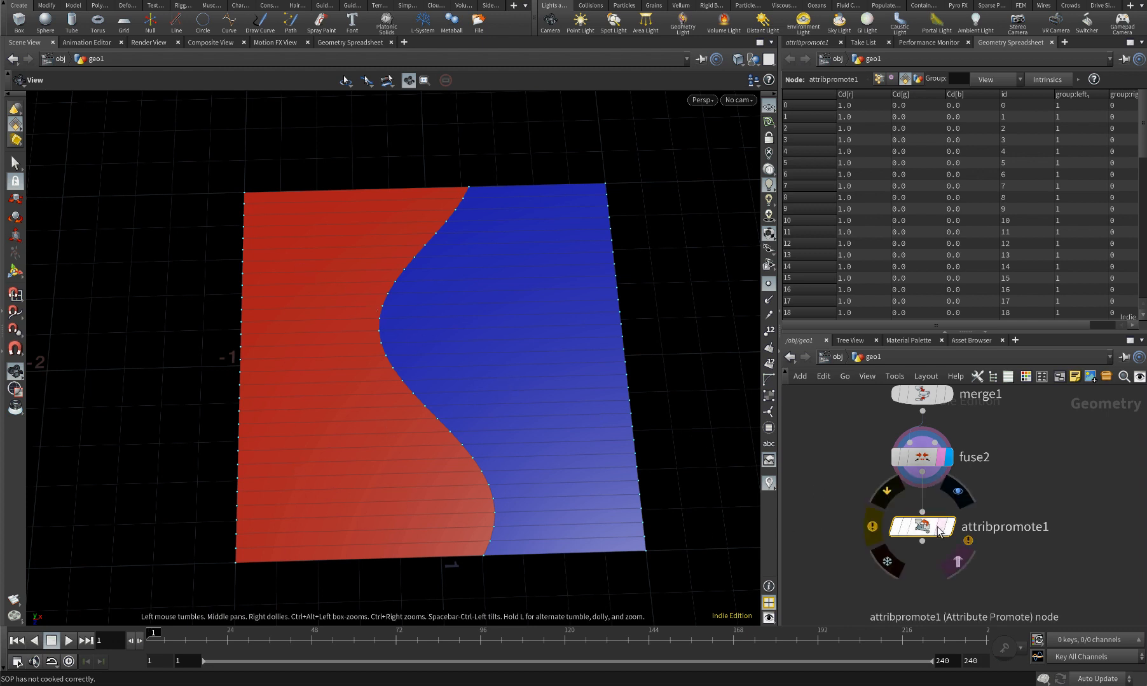
pyautogui.moveTo(922, 526); pyautogui.dragTo(923, 507)
pyautogui.click(950, 508)
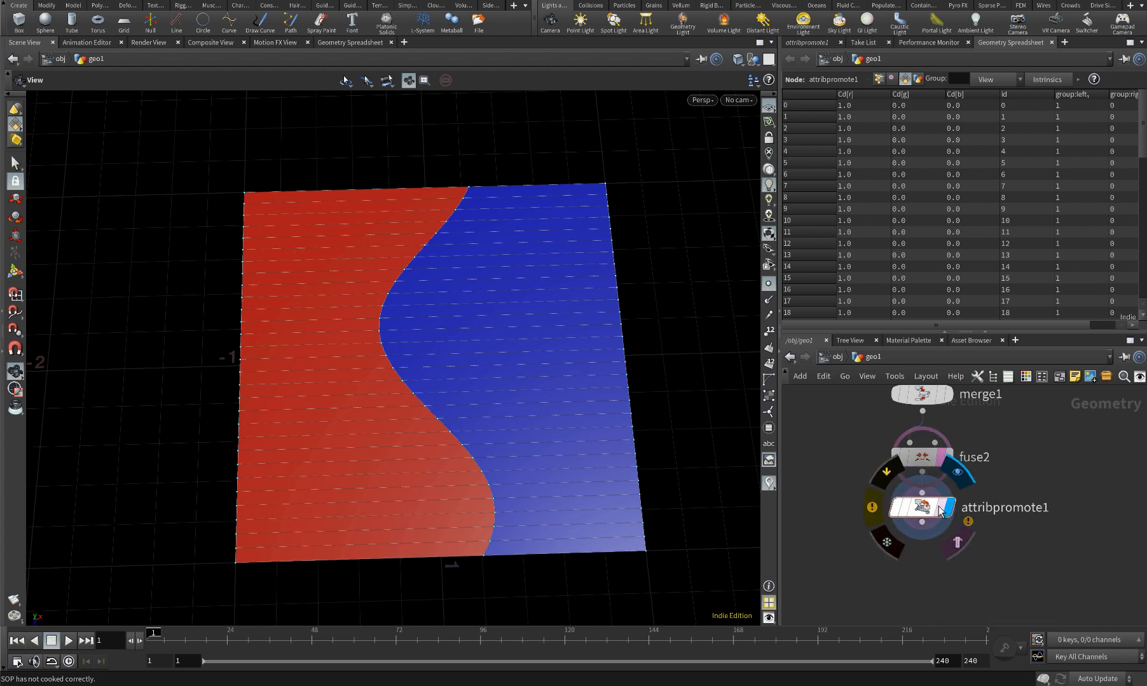
# Set attribpromote1 to promote the id attribute from Primitive to Detail class
pyautogui.click(803, 42)
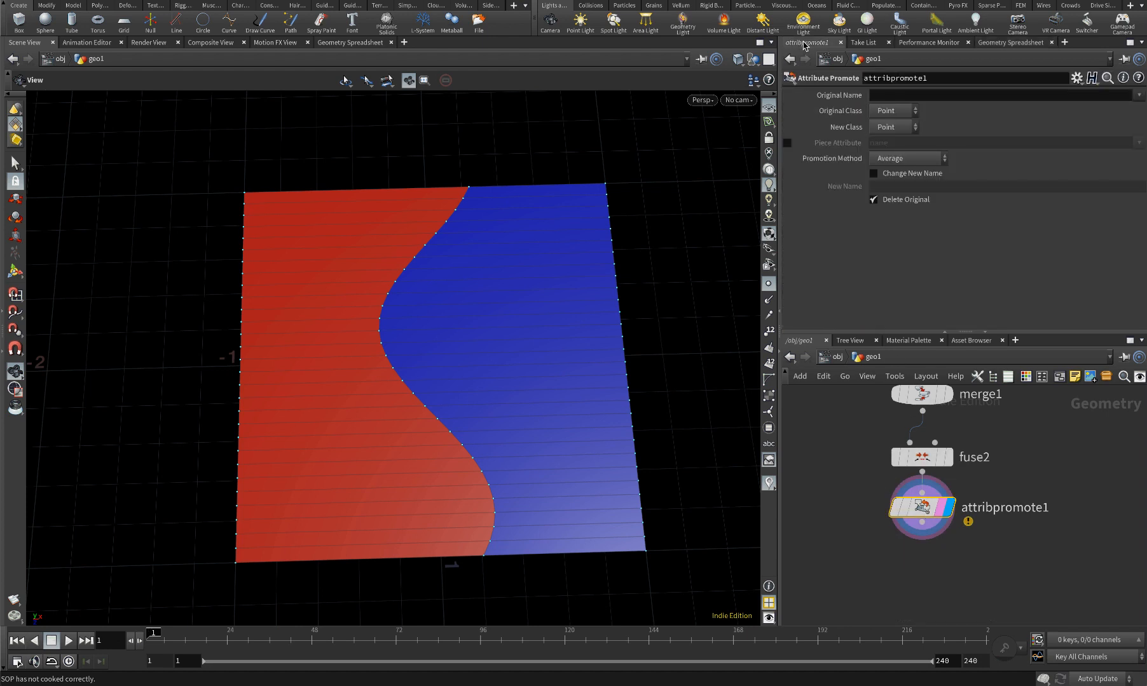
pyautogui.click(892, 111)
pyautogui.click(884, 117)
pyautogui.click(1137, 95)
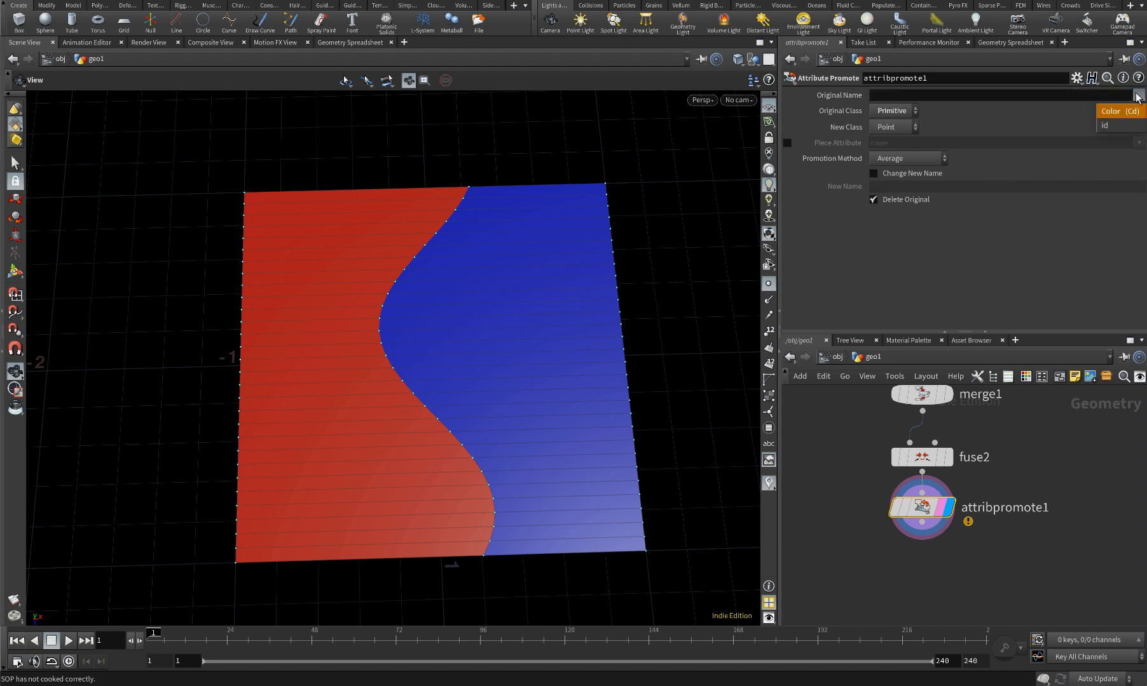
pyautogui.click(1104, 126)
pyautogui.click(905, 130)
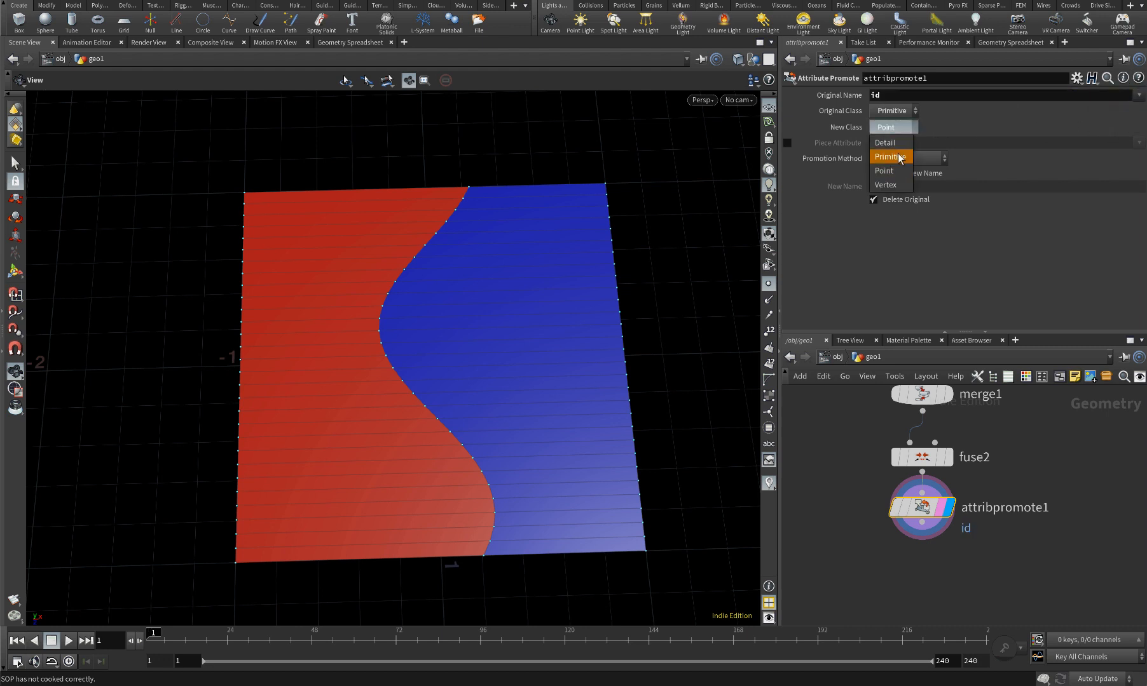
pyautogui.click(884, 142)
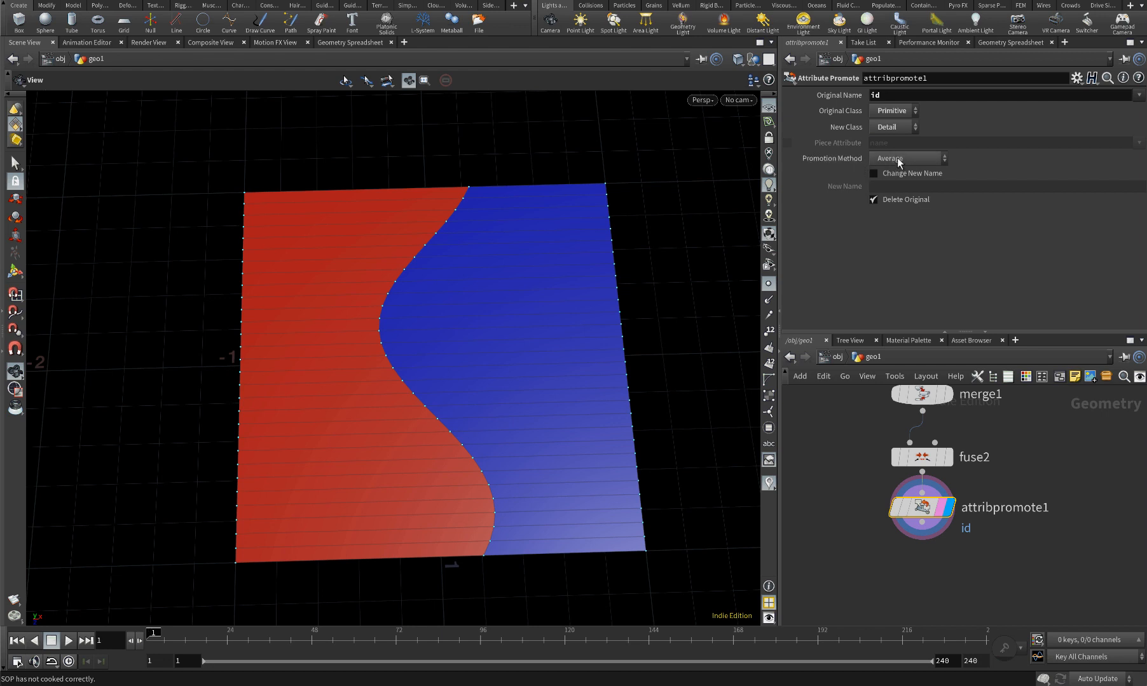
# Set the Promotion Method to Maximum, enable Change New Name, and turn off Delete Original
pyautogui.click(897, 159)
pyautogui.click(895, 171)
pyautogui.click(874, 174)
pyautogui.click(873, 174)
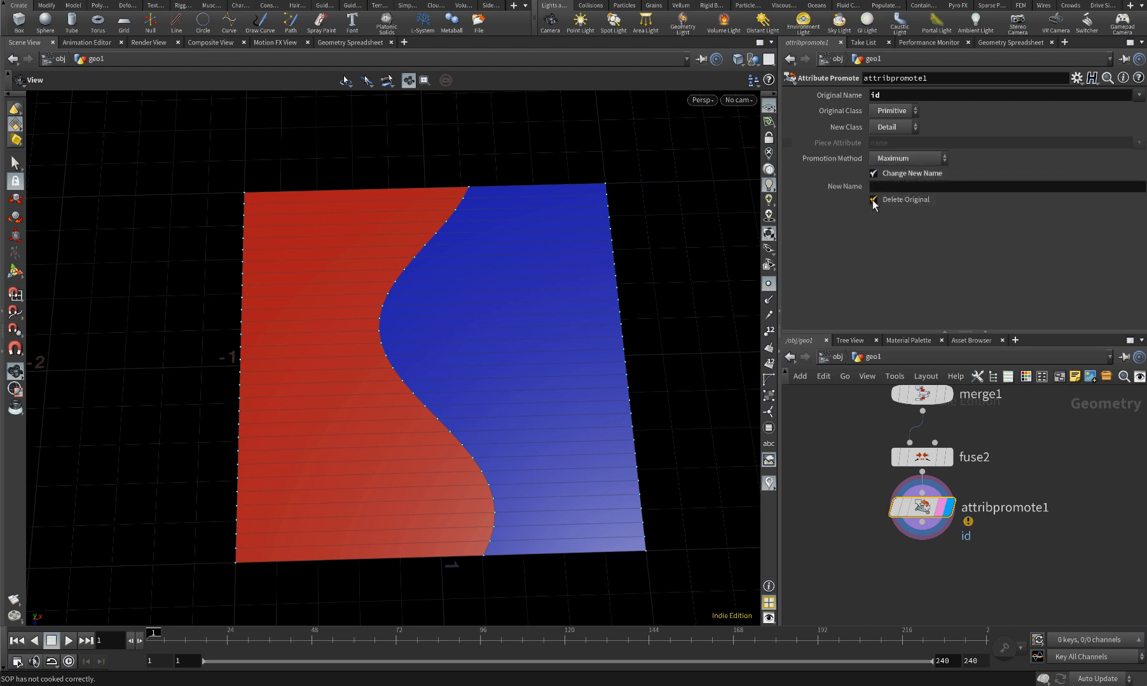
pyautogui.click(872, 199)
pyautogui.click(873, 173)
# Name the promoted attribute idmax and show the detail attributes in the Geometry Spreadsheet
pyautogui.click(887, 186)
pyautogui.write('idmax')
pyautogui.press('Return')
pyautogui.click(1014, 43)
pyautogui.click(917, 79)
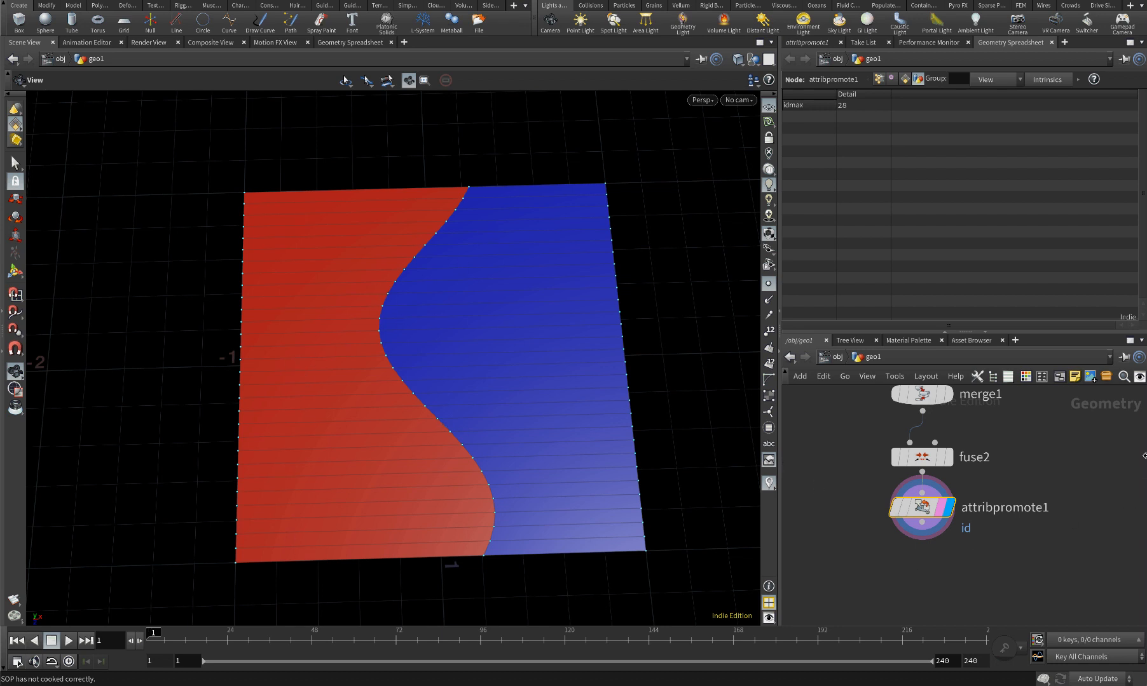
# Add a Null node connected below attribpromote1 and rename it BASE
pyautogui.moveTo(865, 530); pyautogui.dragTo(867, 464, button='middle')
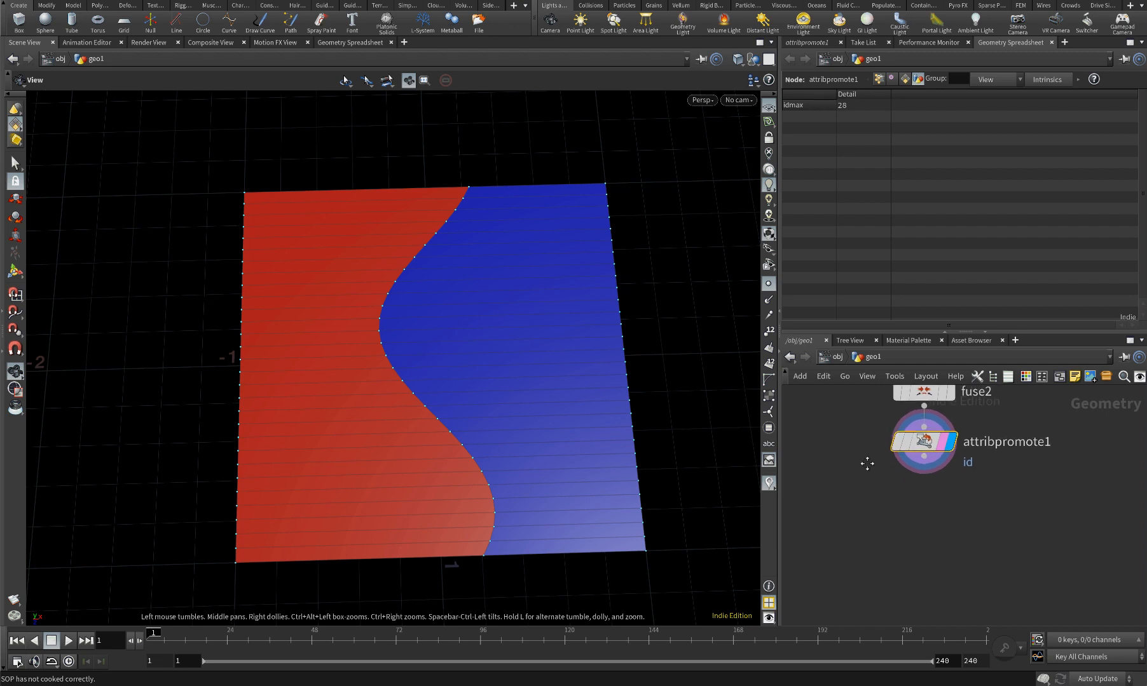
pyautogui.press('Tab')
pyautogui.write('null')
pyautogui.press('Return')
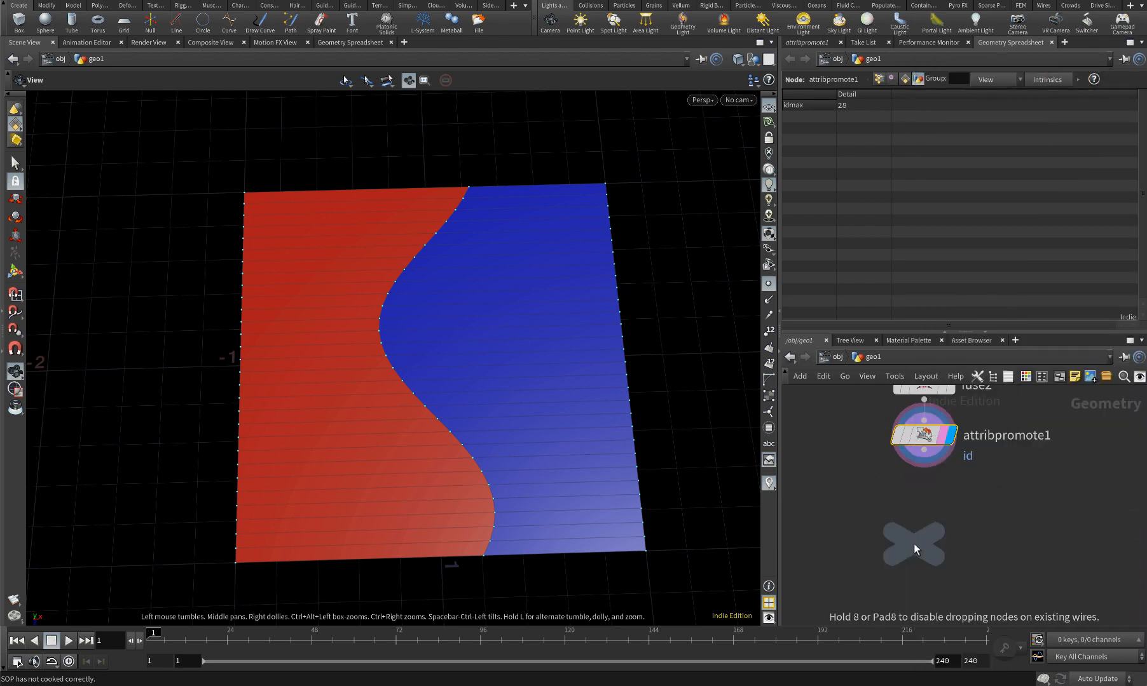
pyautogui.click(919, 510)
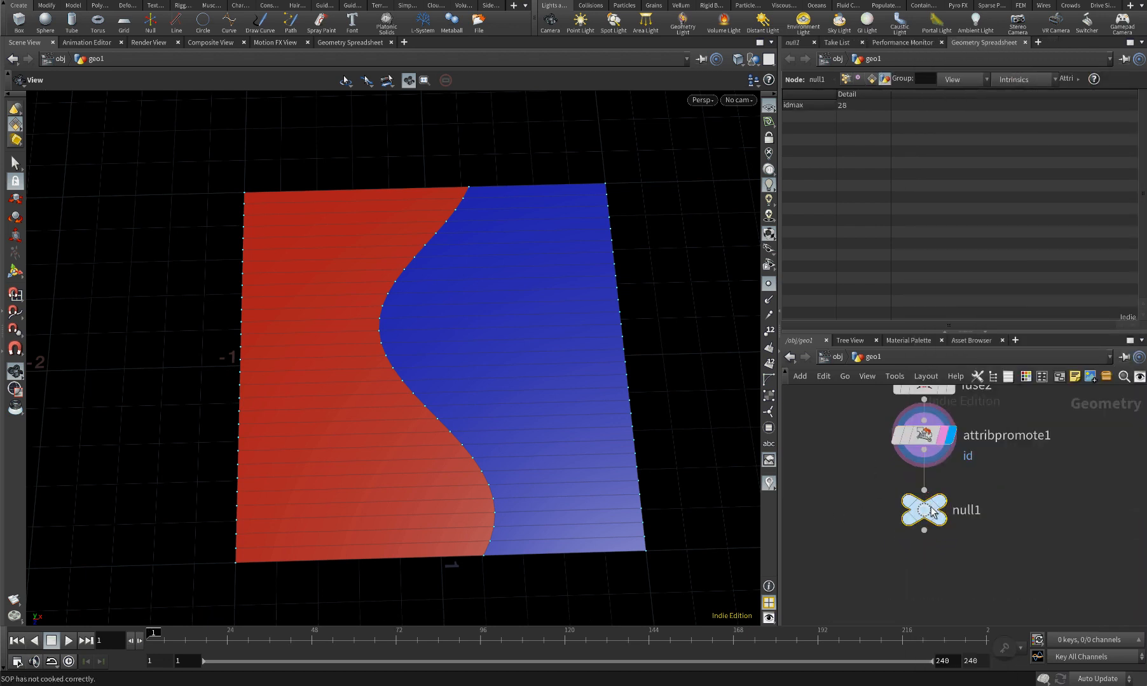
pyautogui.doubleClick(968, 496)
pyautogui.doubleClick(968, 496)
pyautogui.write('BASE')
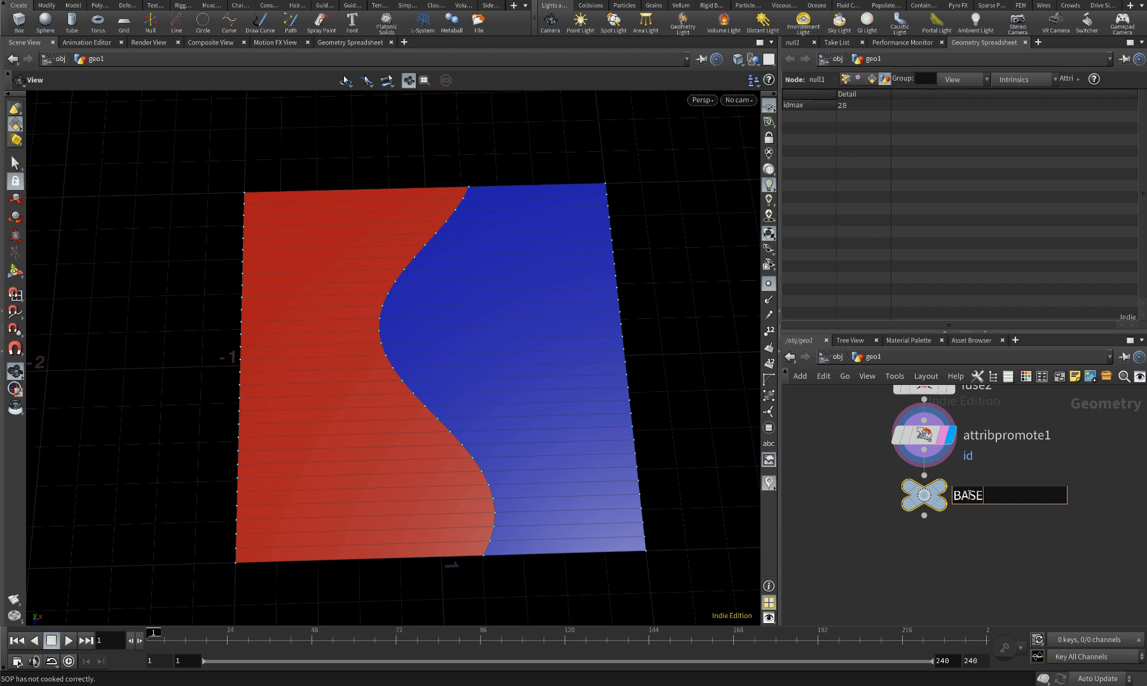
pyautogui.press('Return')
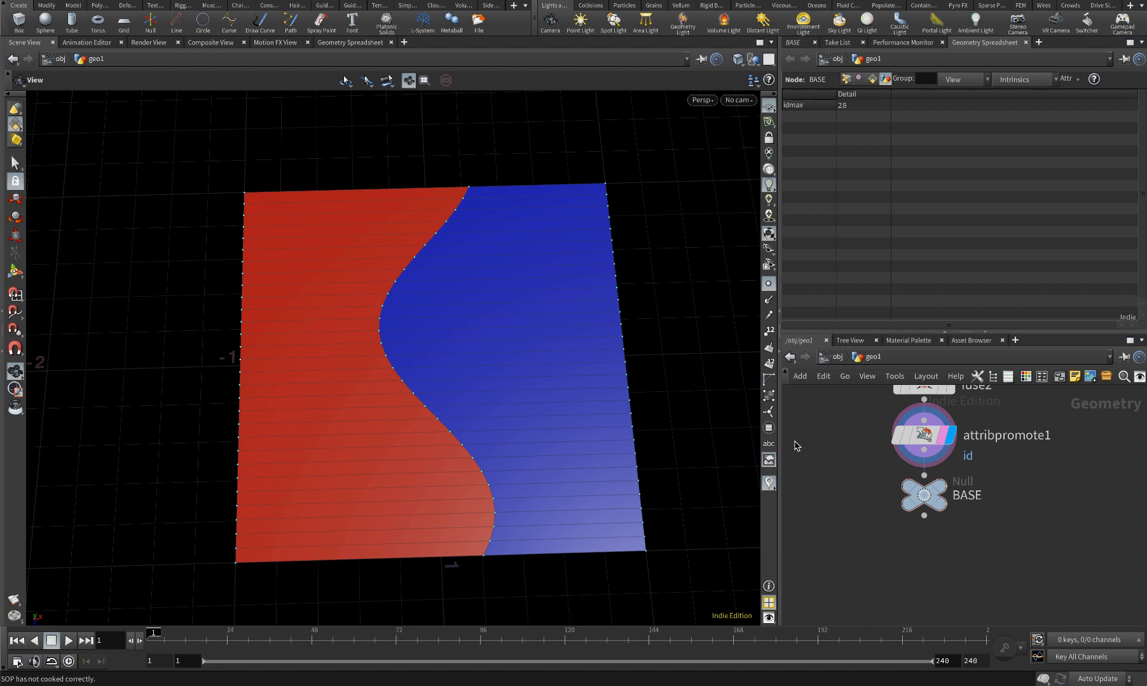
pyautogui.scroll(-1, 847, 490)
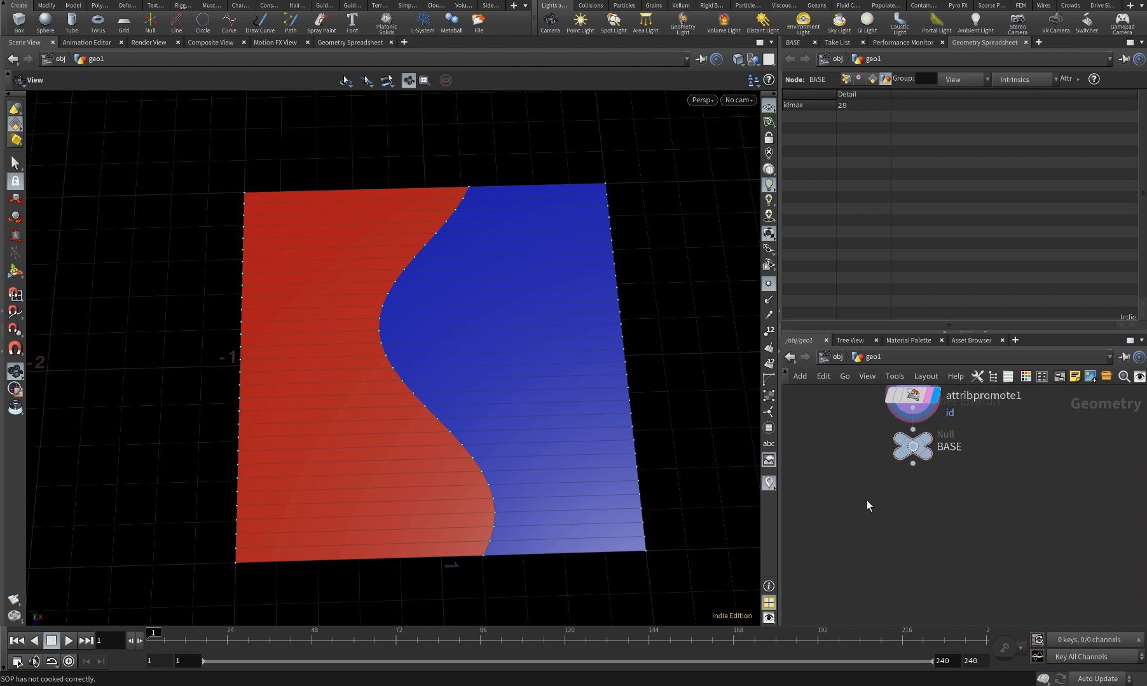
# Add a Vellum Configure Cloth node below BASE and connect BASE's output to its first input
pyautogui.press('Tab')
pyautogui.write('vellu')
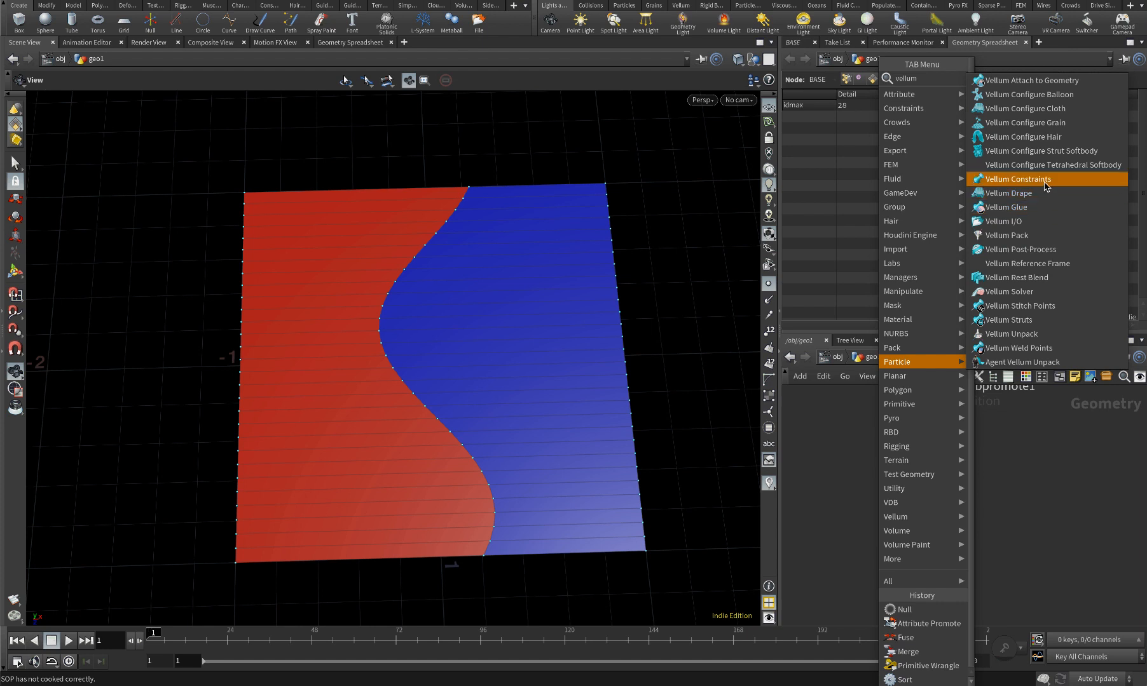
pyautogui.click(1055, 113)
pyautogui.click(917, 505)
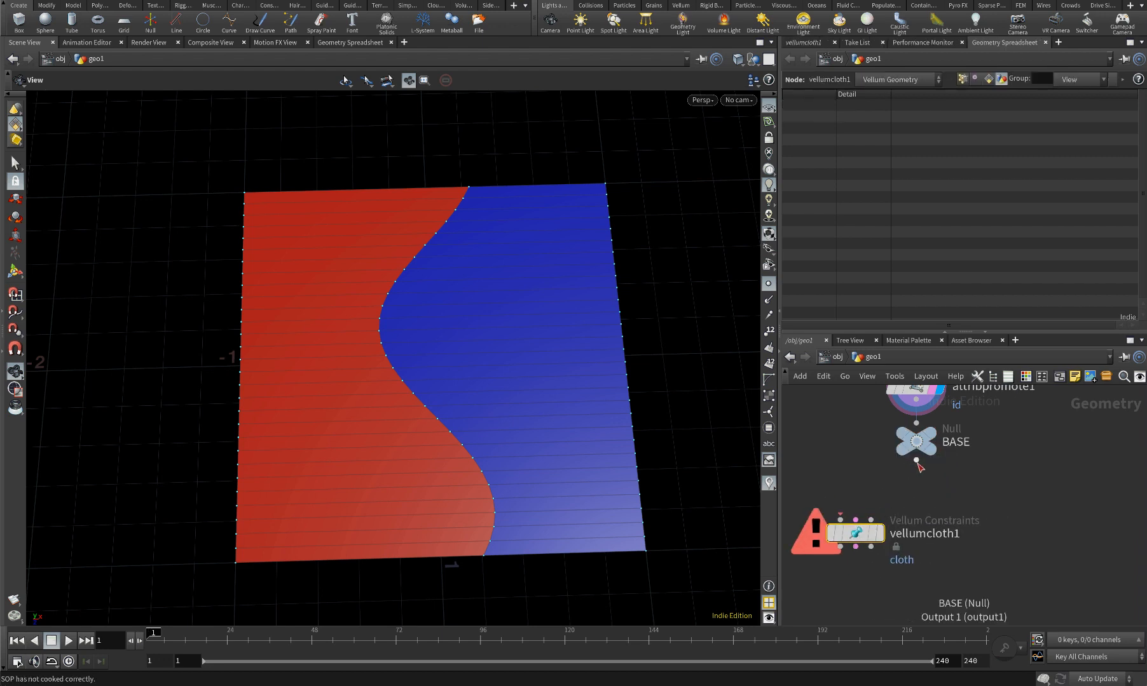
pyautogui.click(838, 516)
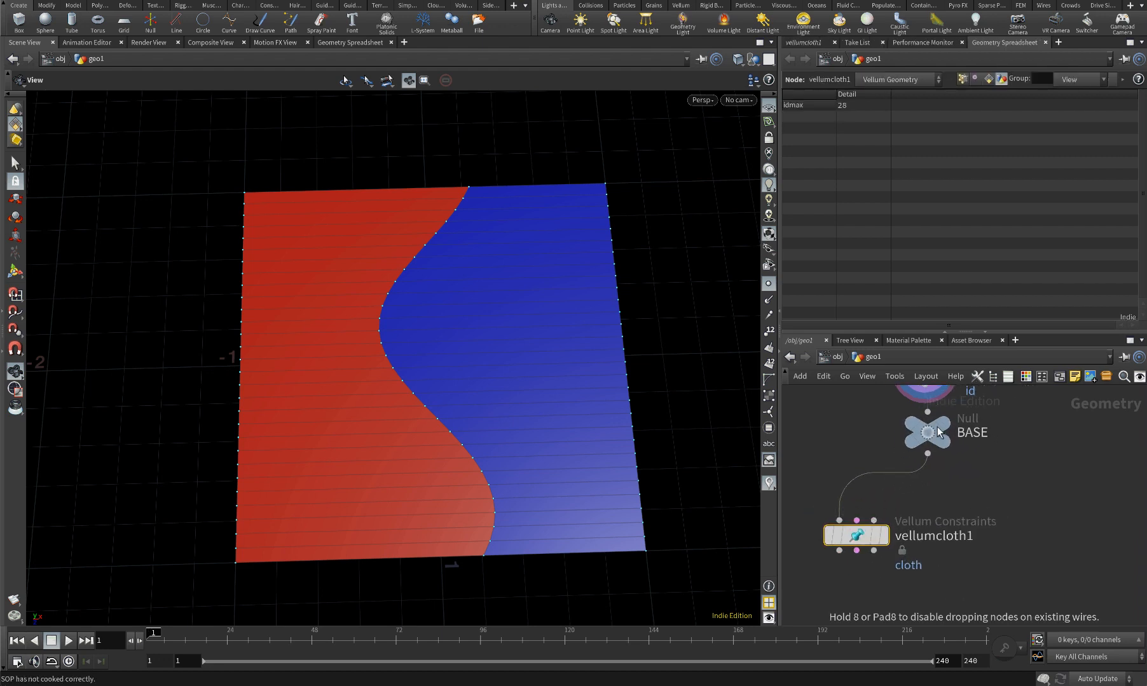
# Turn off point display in the viewport and make vellumcloth1 the displayed node
pyautogui.click(768, 286)
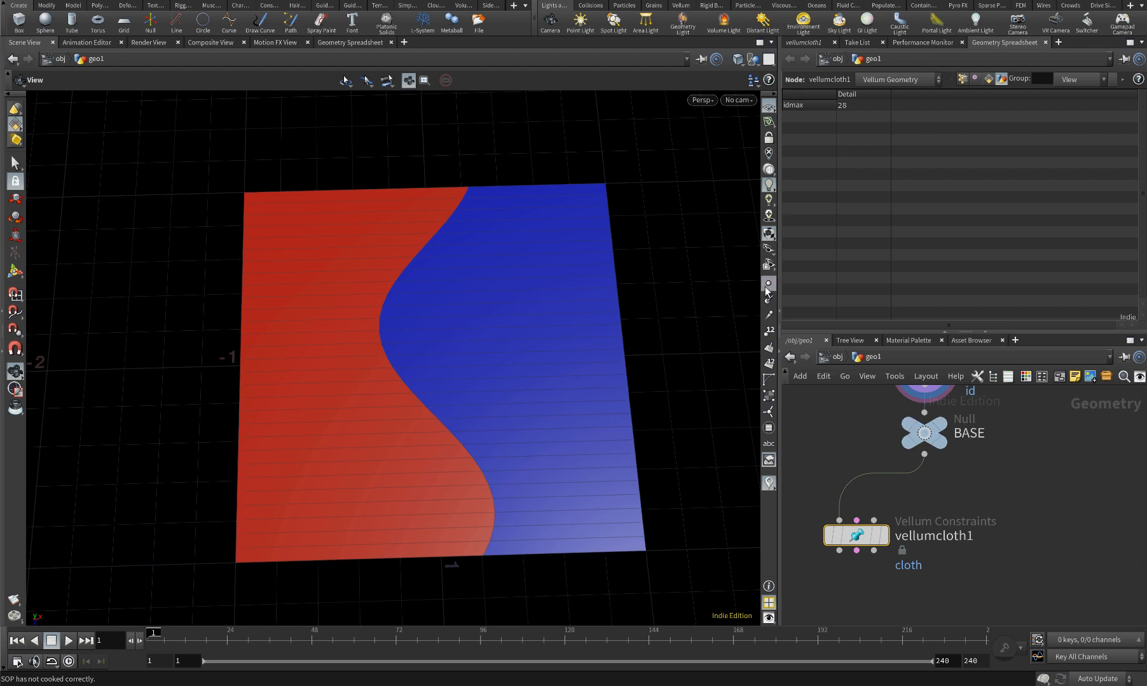
pyautogui.click(872, 538)
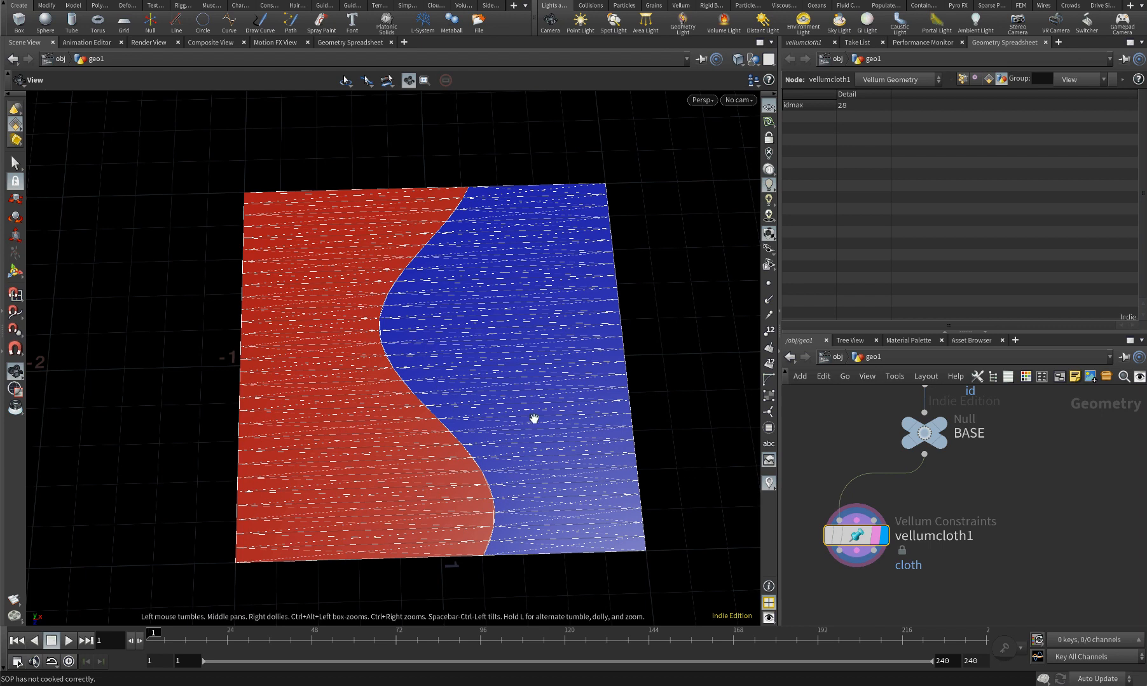
# Set the Bend Stiffness multiplier of vellumcloth1 to 10
pyautogui.click(806, 42)
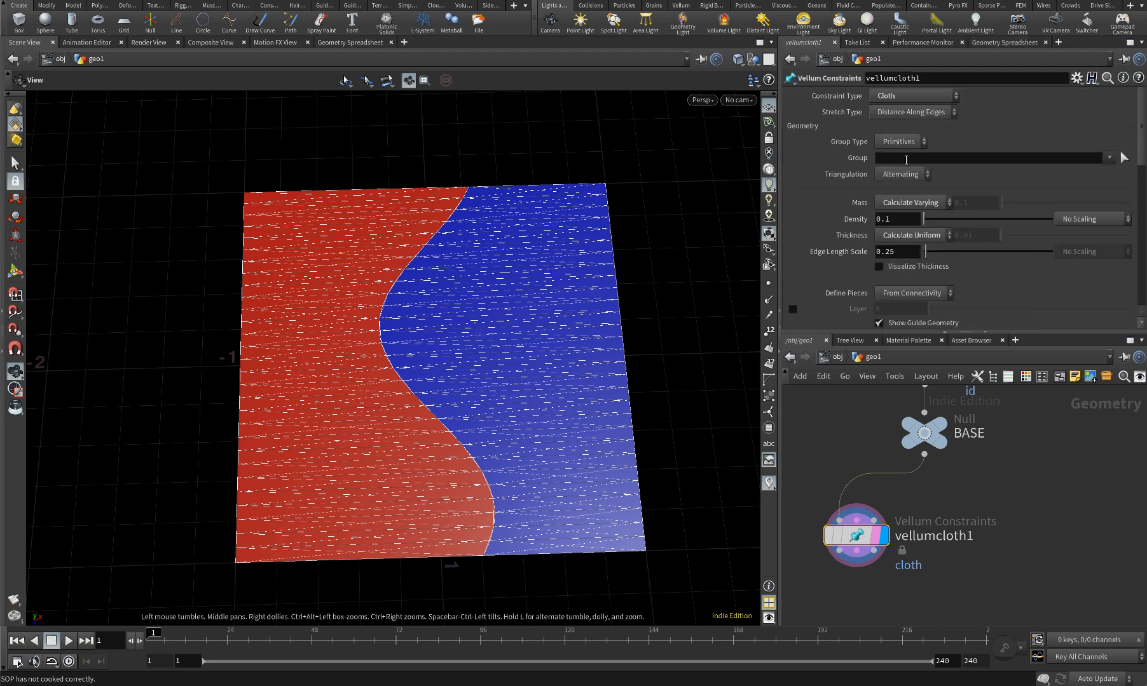
pyautogui.scroll(-3, 934, 137)
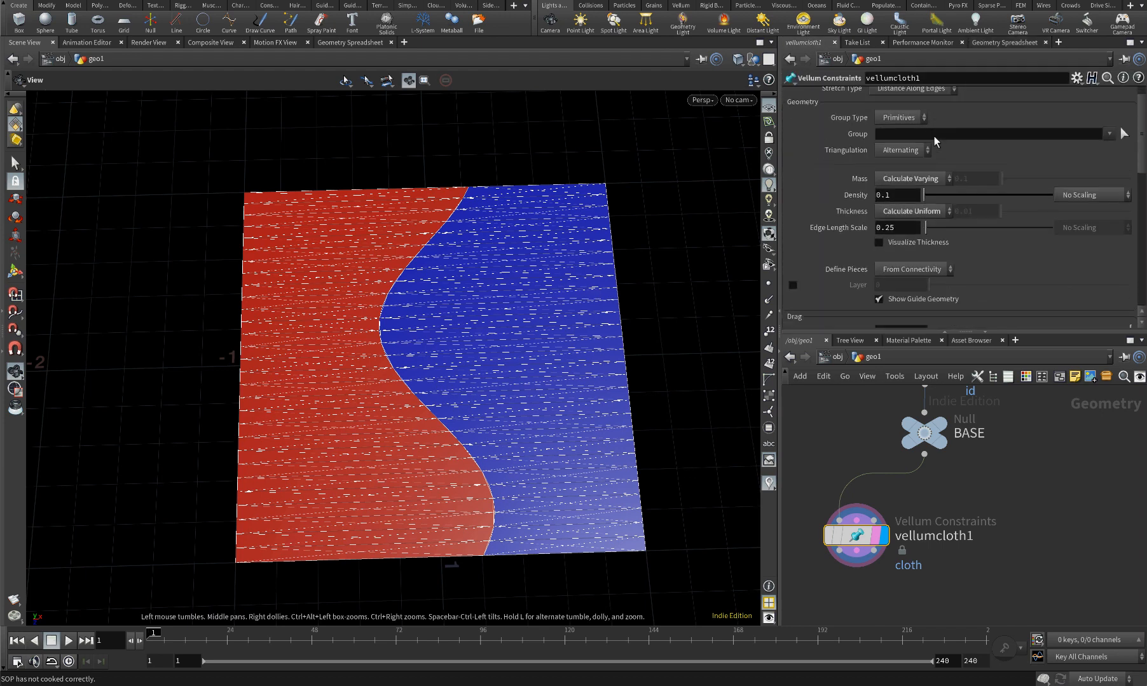
pyautogui.scroll(3, 934, 137)
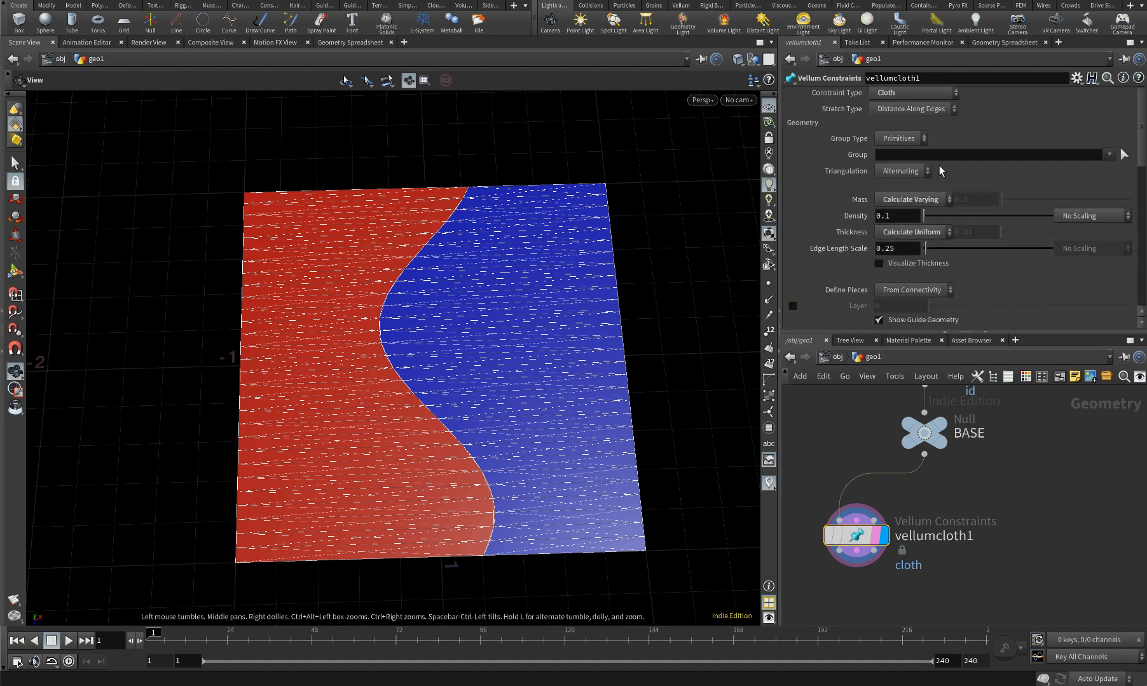
pyautogui.scroll(-3, 871, 130)
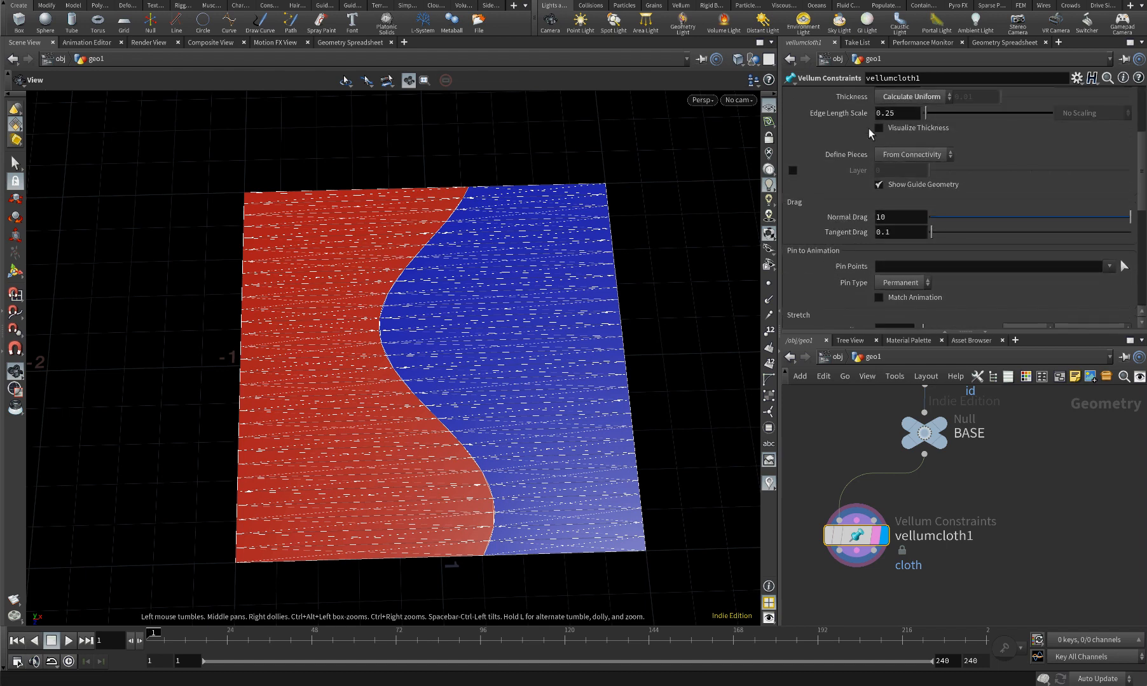
pyautogui.scroll(4, 869, 130)
pyautogui.scroll(-8, 868, 129)
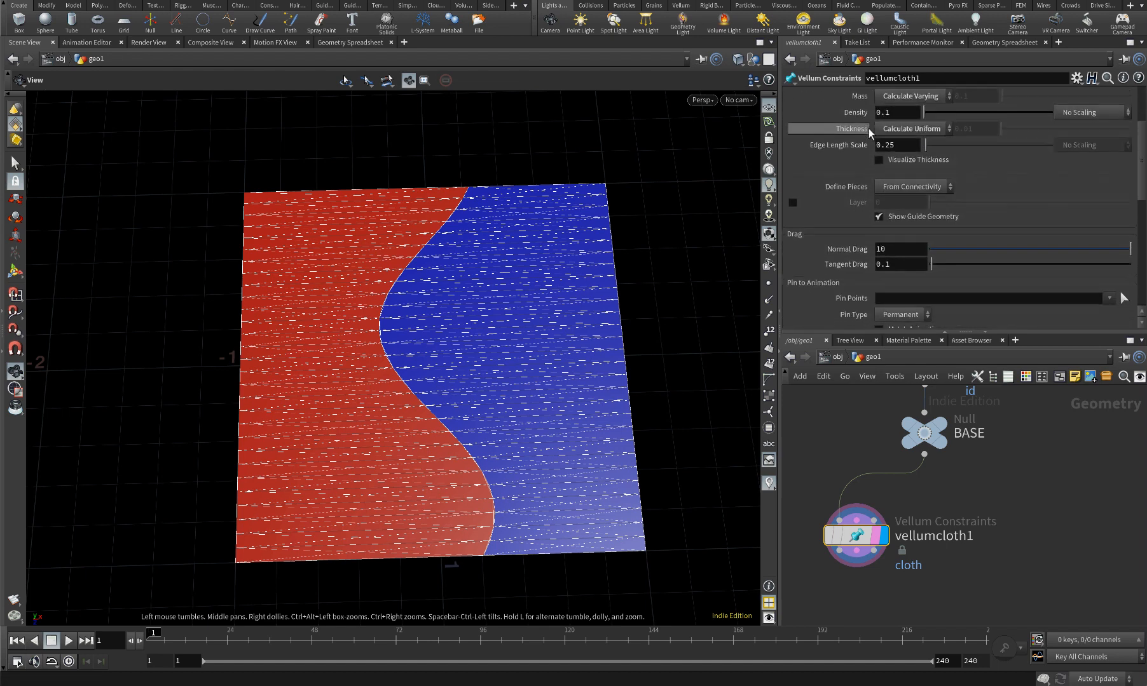
pyautogui.scroll(-3, 896, 149)
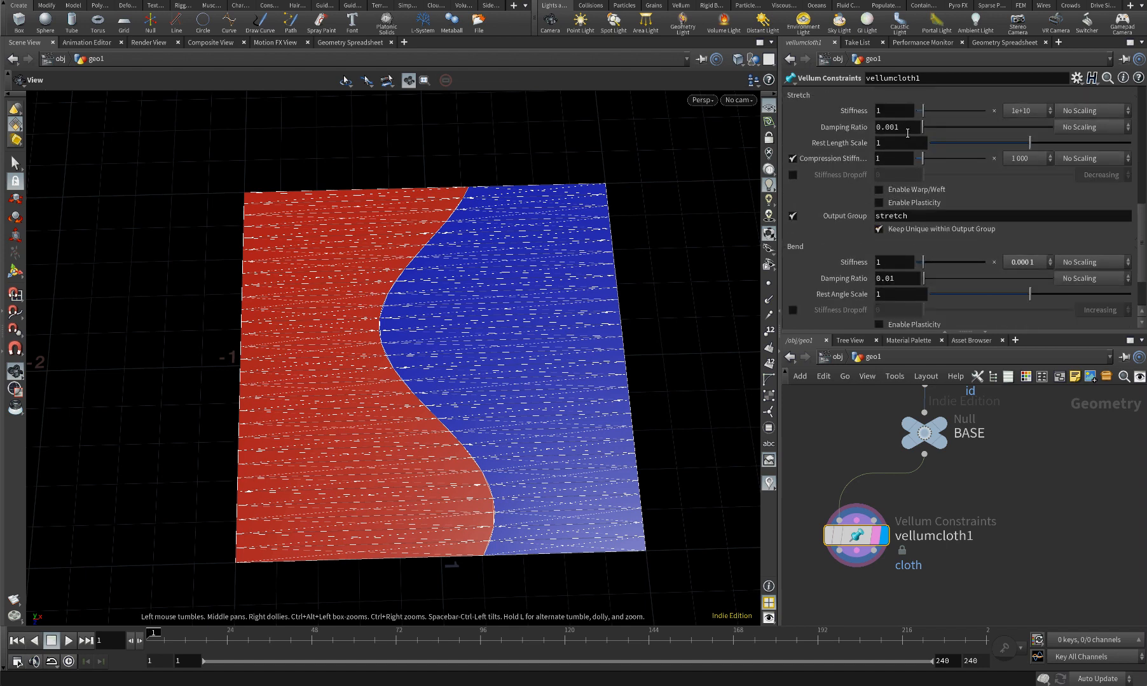
pyautogui.scroll(-3, 907, 133)
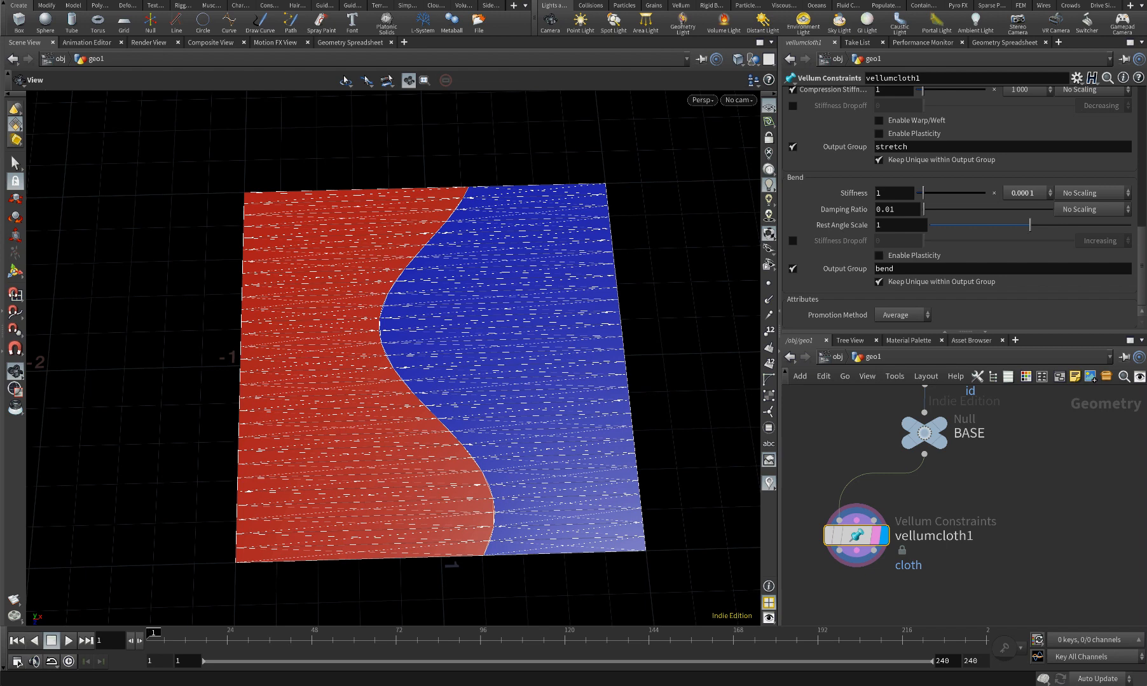
pyautogui.click(889, 197)
pyautogui.click(1023, 194)
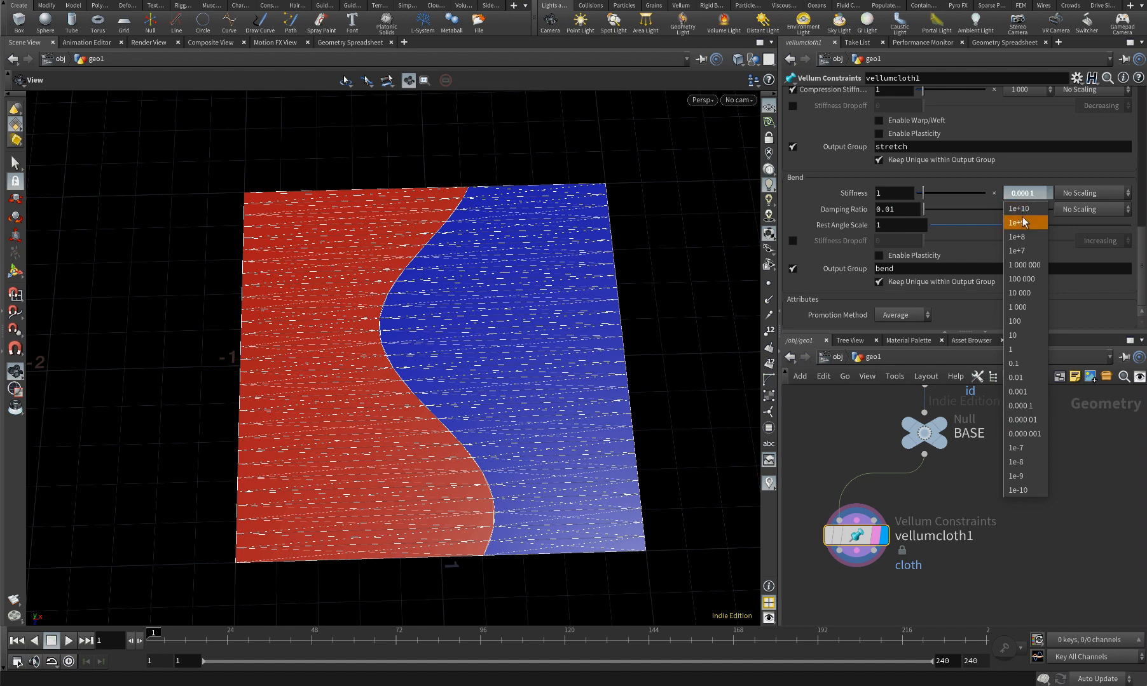
pyautogui.click(1024, 336)
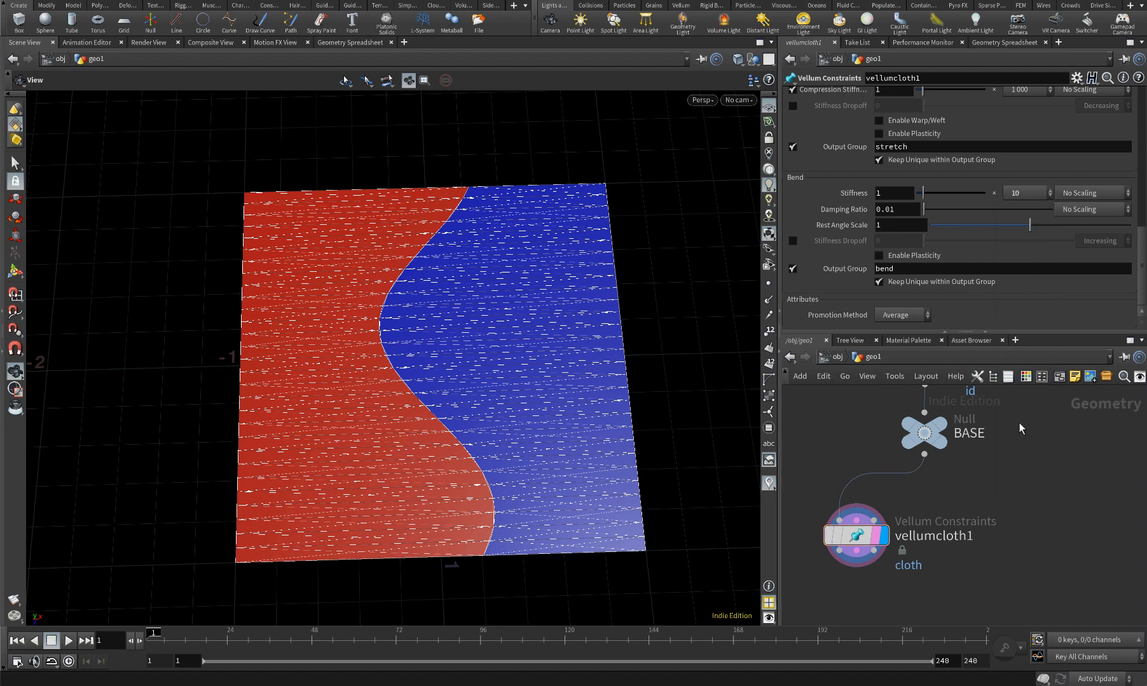
# Add a Vellum Solver node below vellumcloth1
pyautogui.scroll(-1, 965, 440)
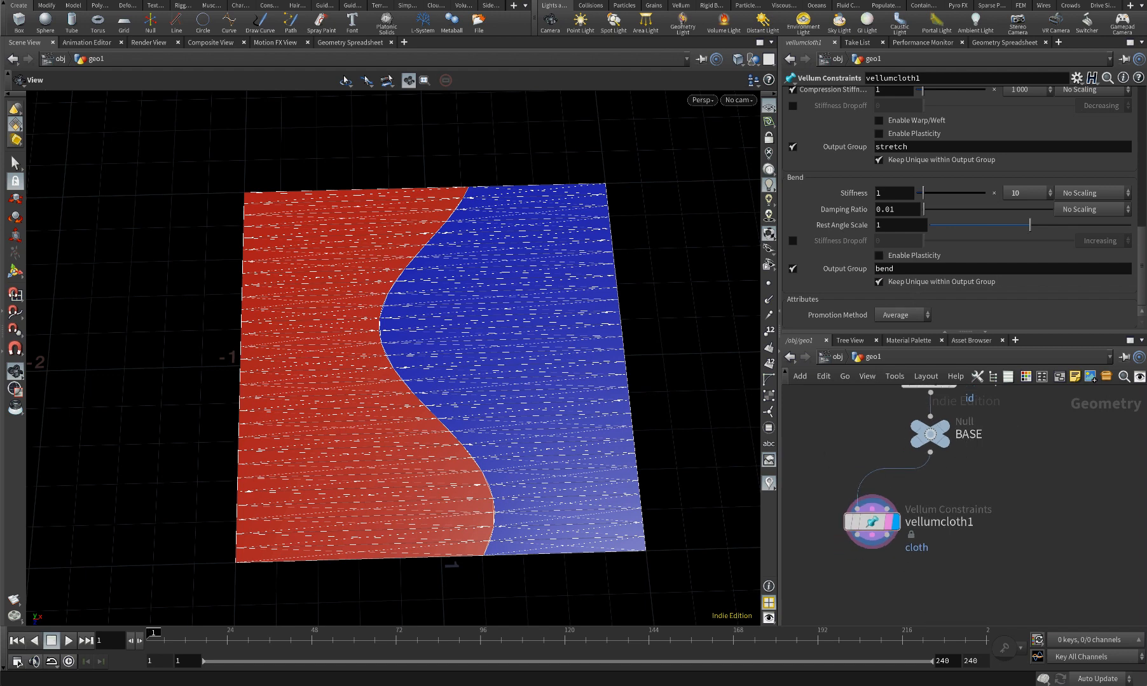
pyautogui.scroll(5, 982, 186)
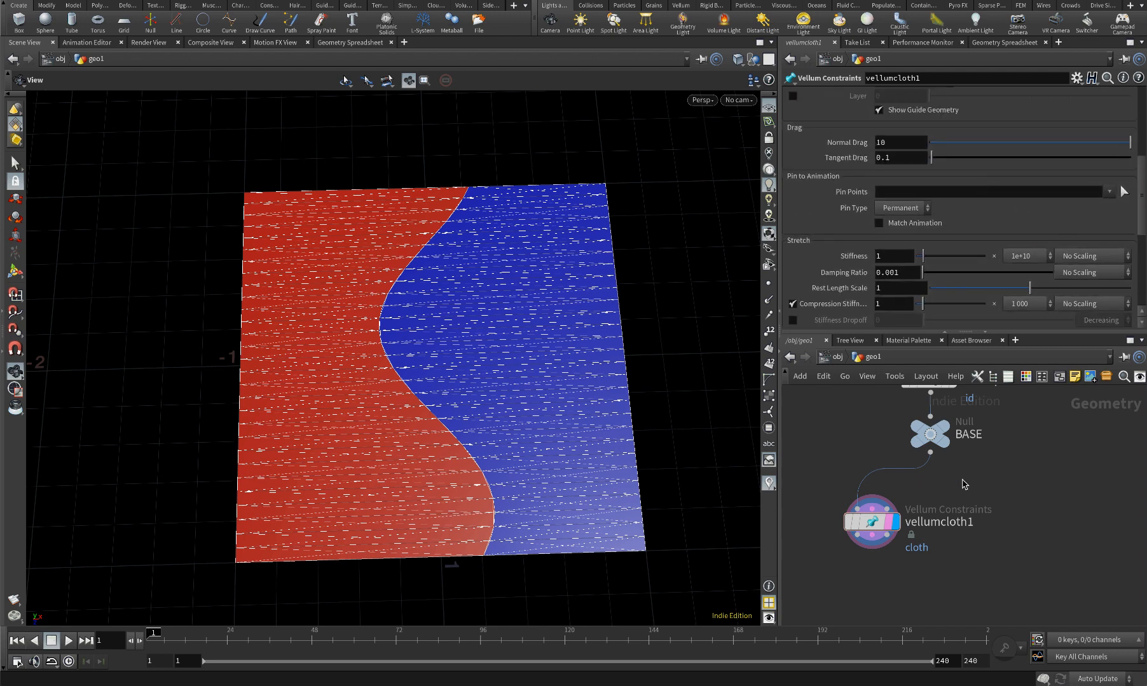
pyautogui.scroll(-2, 965, 485)
pyautogui.press('Tab')
pyautogui.write('vel')
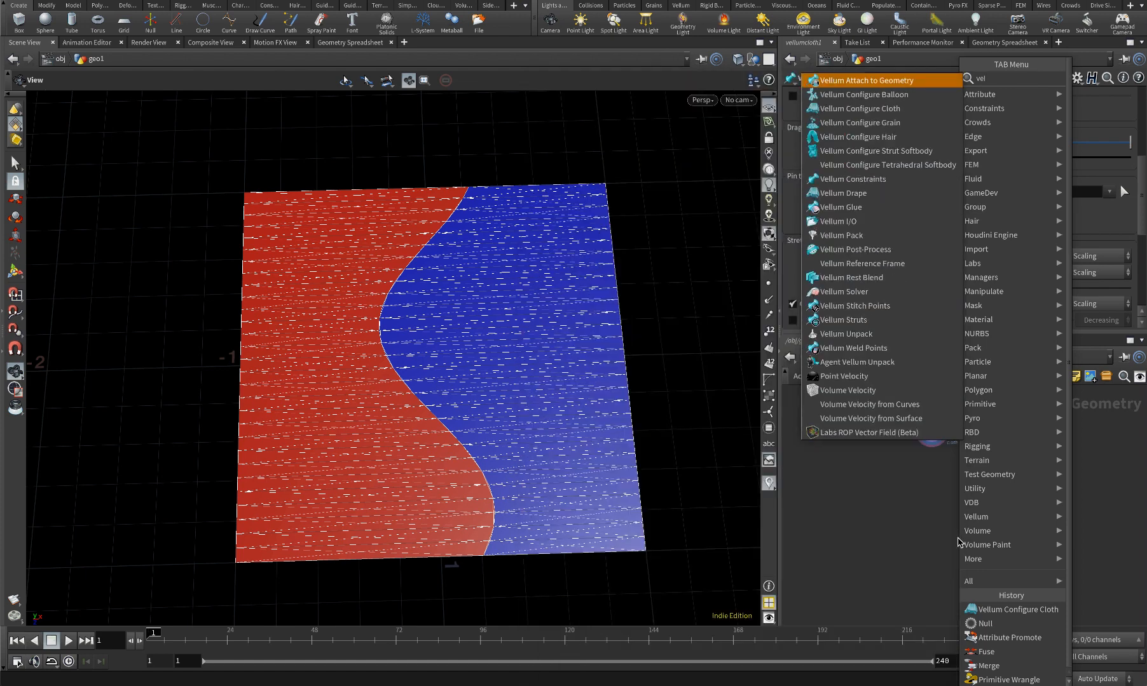
pyautogui.write('lum')
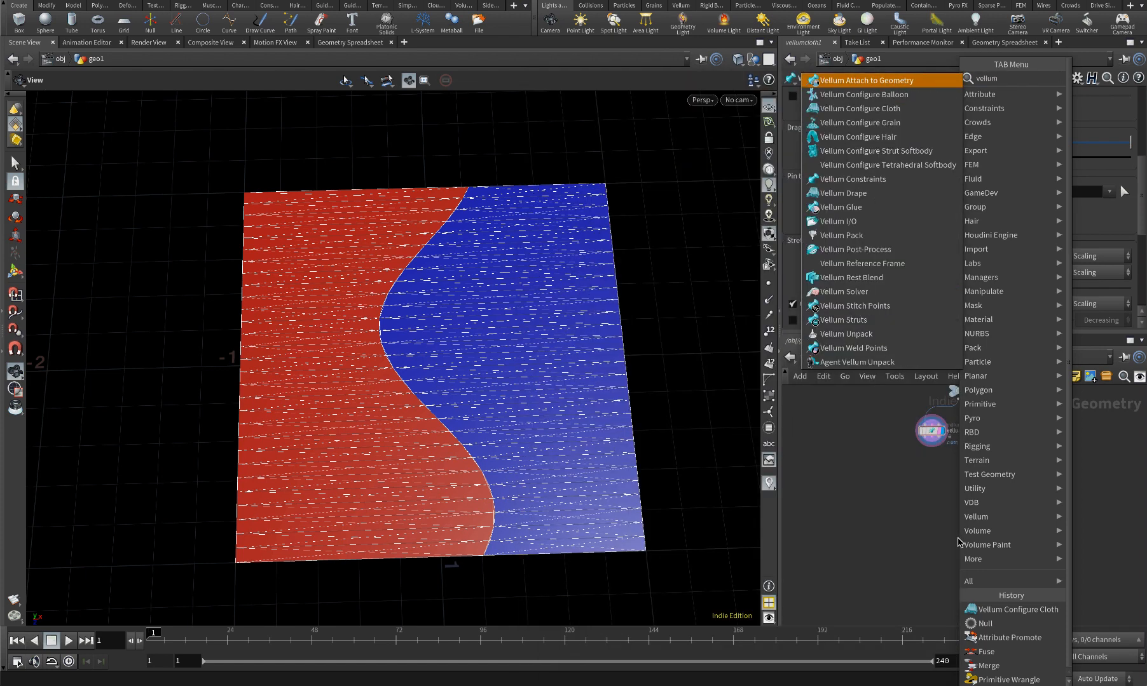
pyautogui.write(' sol')
pyautogui.press('Return')
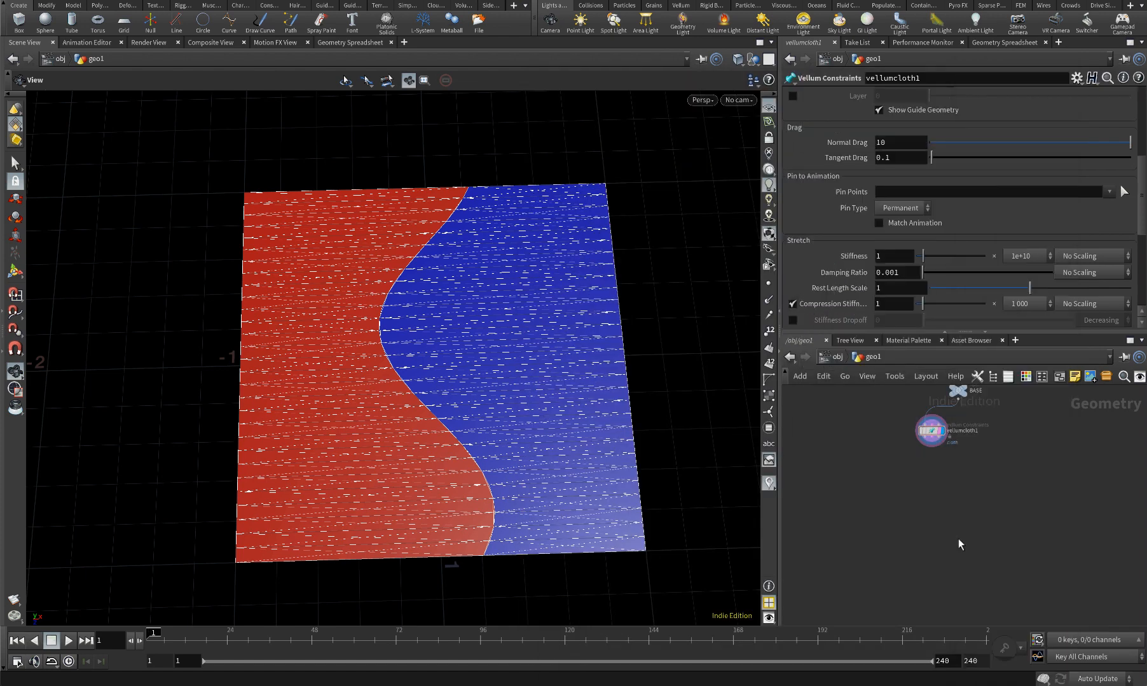
pyautogui.click(927, 506)
pyautogui.scroll(3, 940, 445)
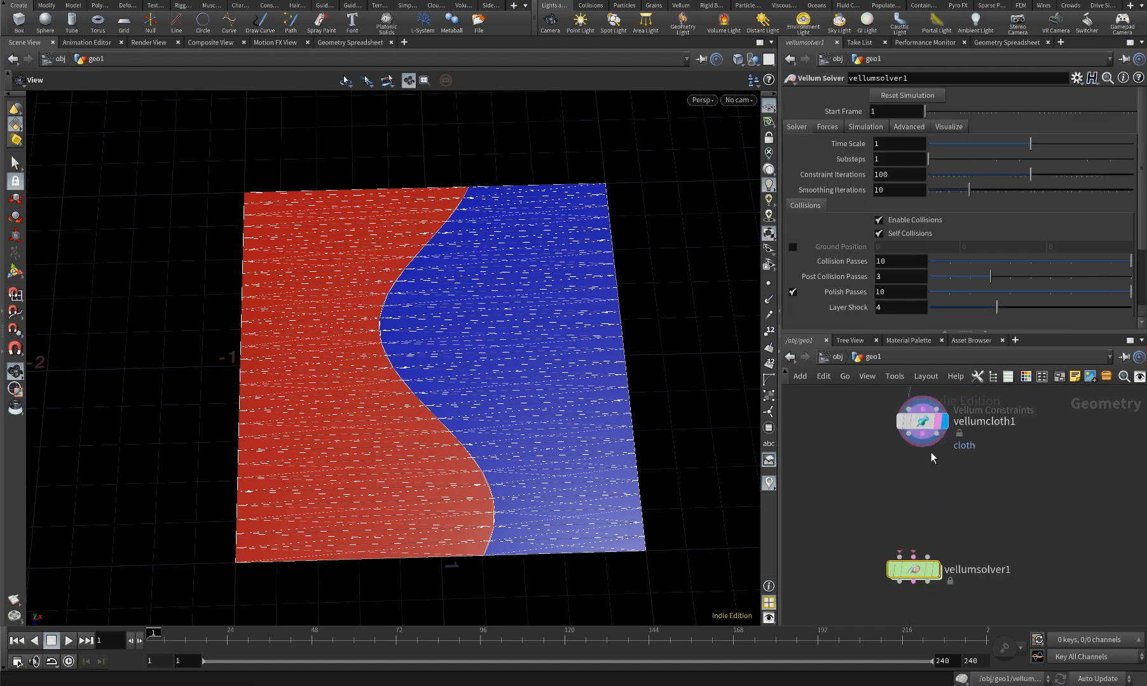
# Connect the three outputs of vellumcloth1 to the three matching inputs of vellumsolver1 and align the solver beneath it
pyautogui.moveTo(907, 480); pyautogui.dragTo(896, 563)
pyautogui.moveTo(910, 576); pyautogui.dragTo(926, 573)
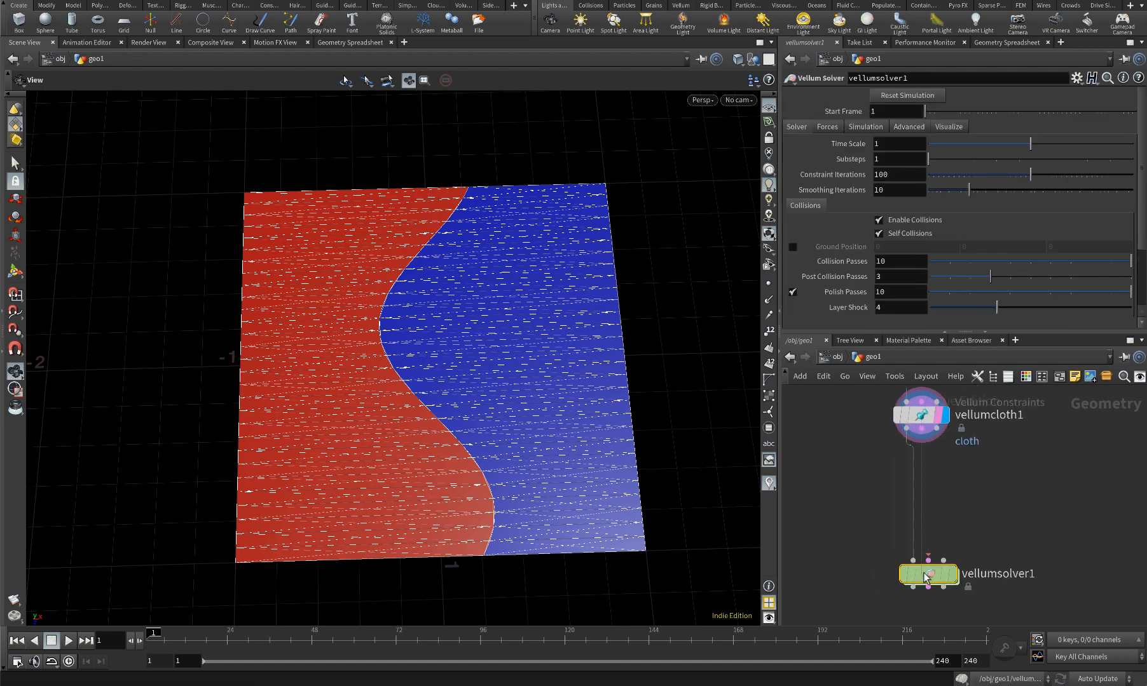
pyautogui.moveTo(921, 429); pyautogui.dragTo(928, 558)
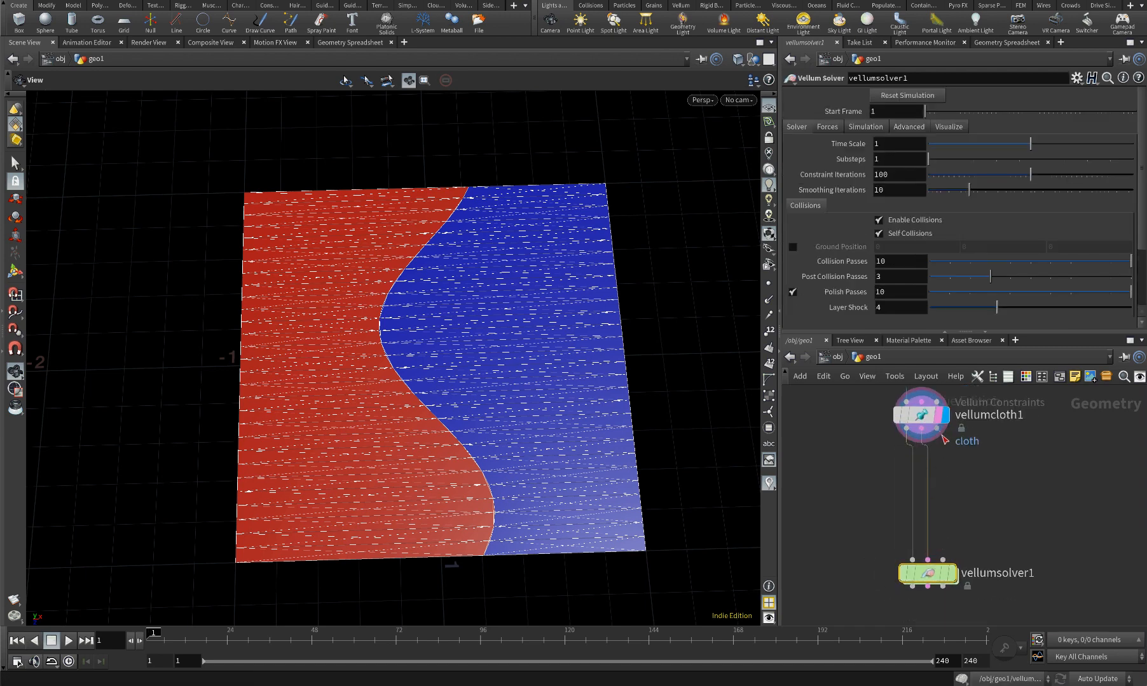
pyautogui.moveTo(937, 429); pyautogui.dragTo(943, 561)
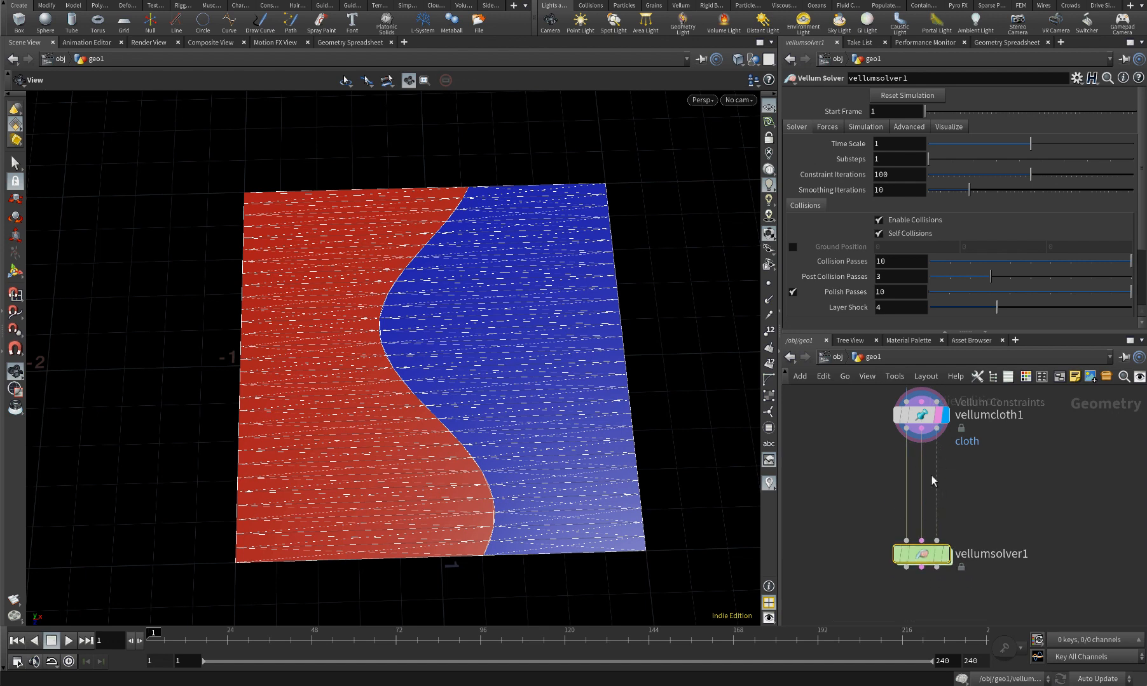
# Adjust the placement of vellumsolver1 and make it the displayed node
pyautogui.scroll(-1, 931, 494)
pyautogui.moveTo(948, 436); pyautogui.dragTo(932, 503, button='middle')
pyautogui.scroll(1, 932, 502)
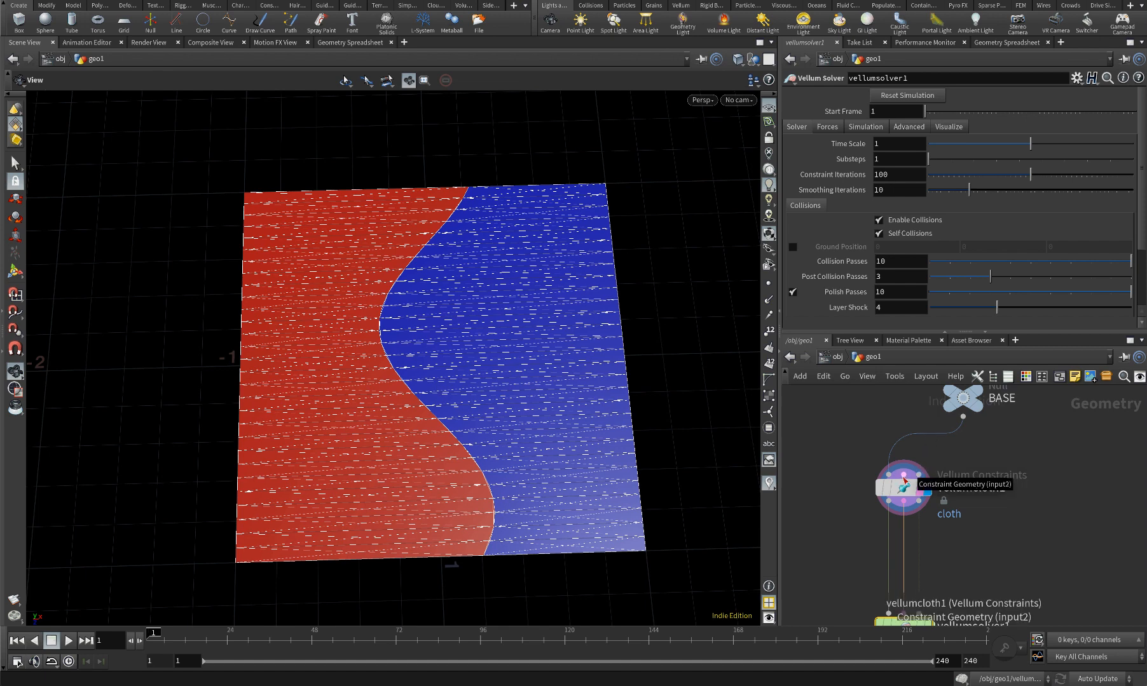
pyautogui.scroll(-1, 903, 477)
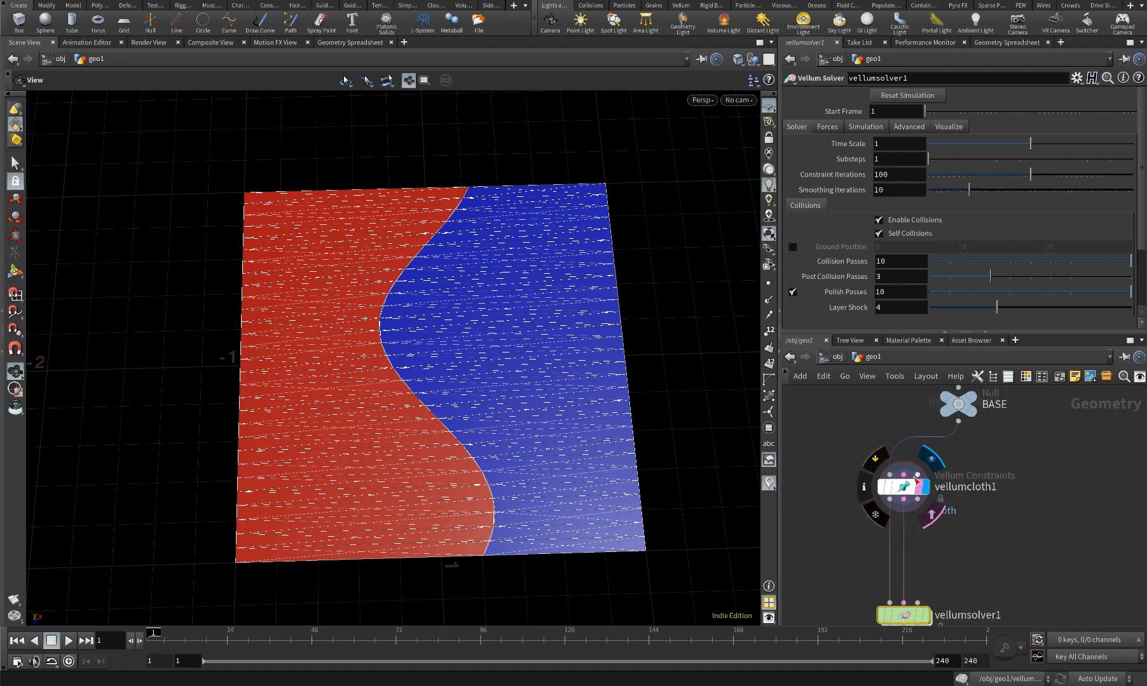
pyautogui.moveTo(979, 542); pyautogui.dragTo(967, 445, button='middle')
pyautogui.moveTo(898, 525)
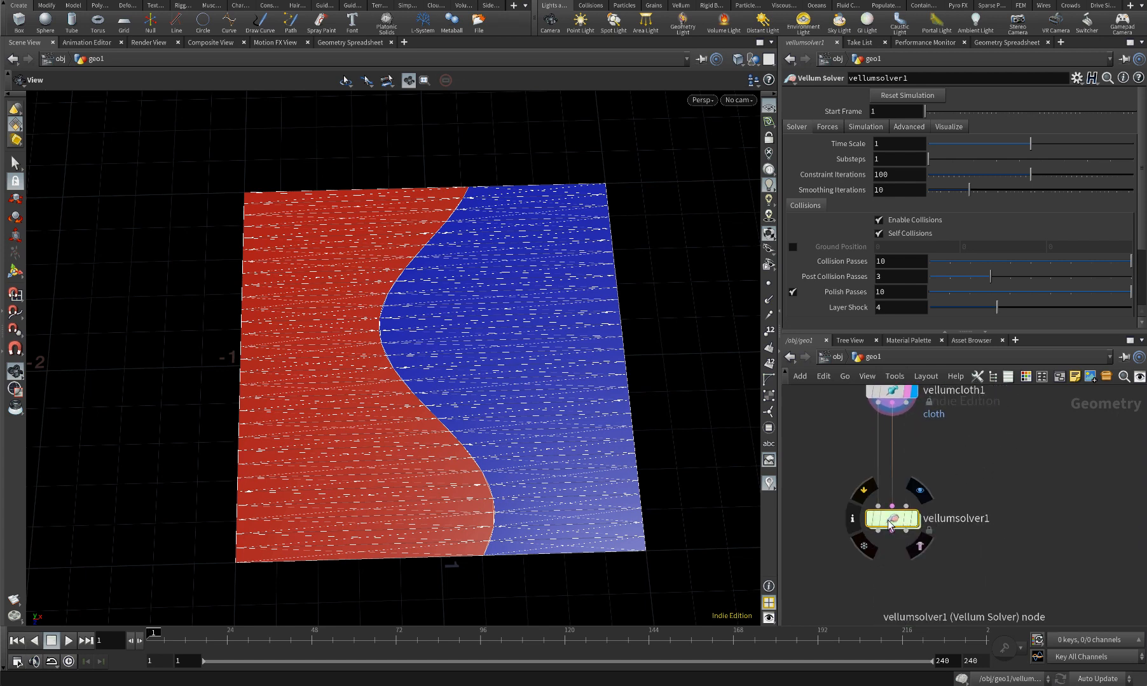
pyautogui.moveTo(890, 525); pyautogui.dragTo(890, 538)
pyautogui.scroll(1, 915, 537)
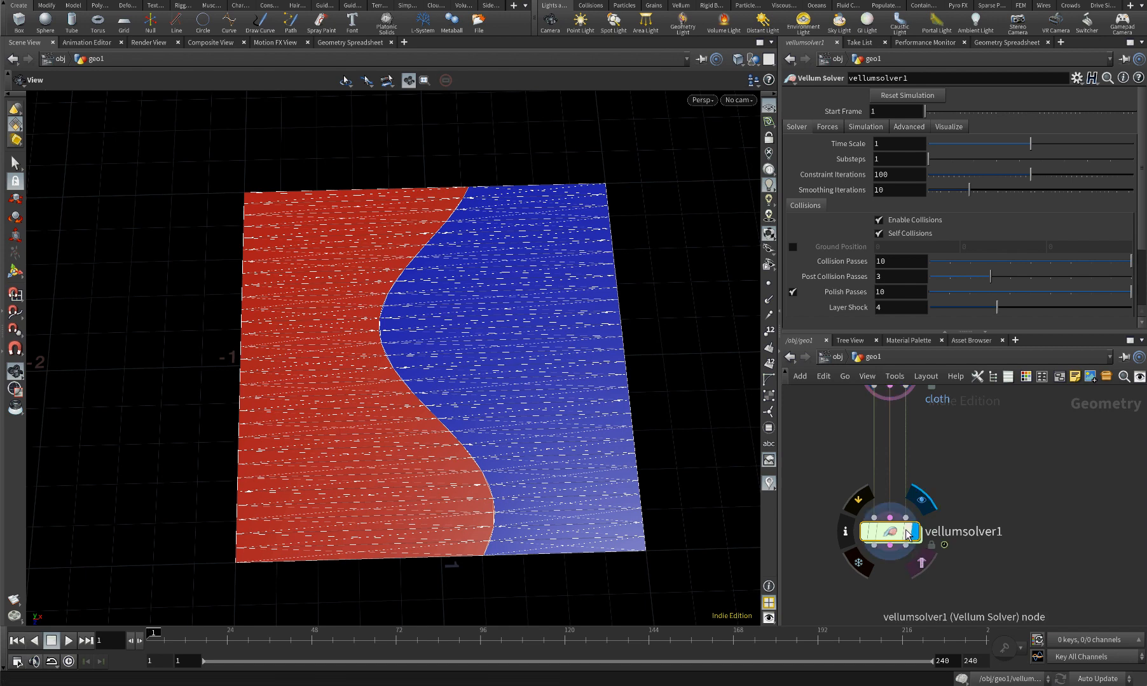
pyautogui.moveTo(908, 534); pyautogui.dragTo(895, 540)
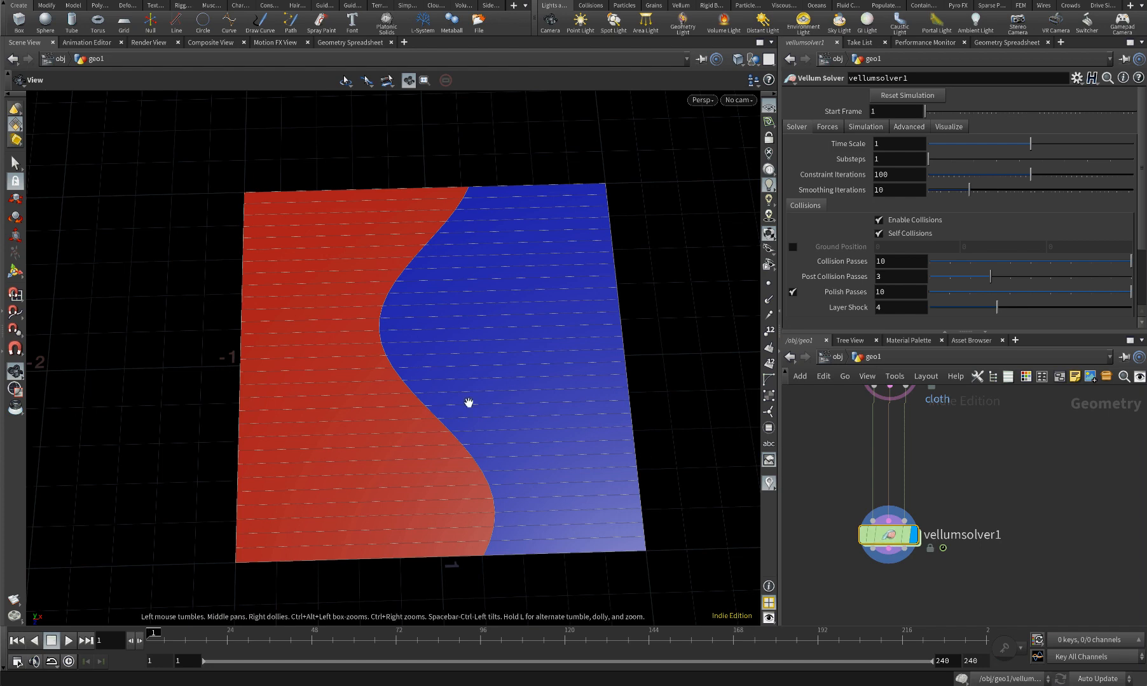
# View the grid from a lower angle and play the cloth simulation from frame 1 to about frame 26
pyautogui.moveTo(501, 441); pyautogui.dragTo(471, 297)
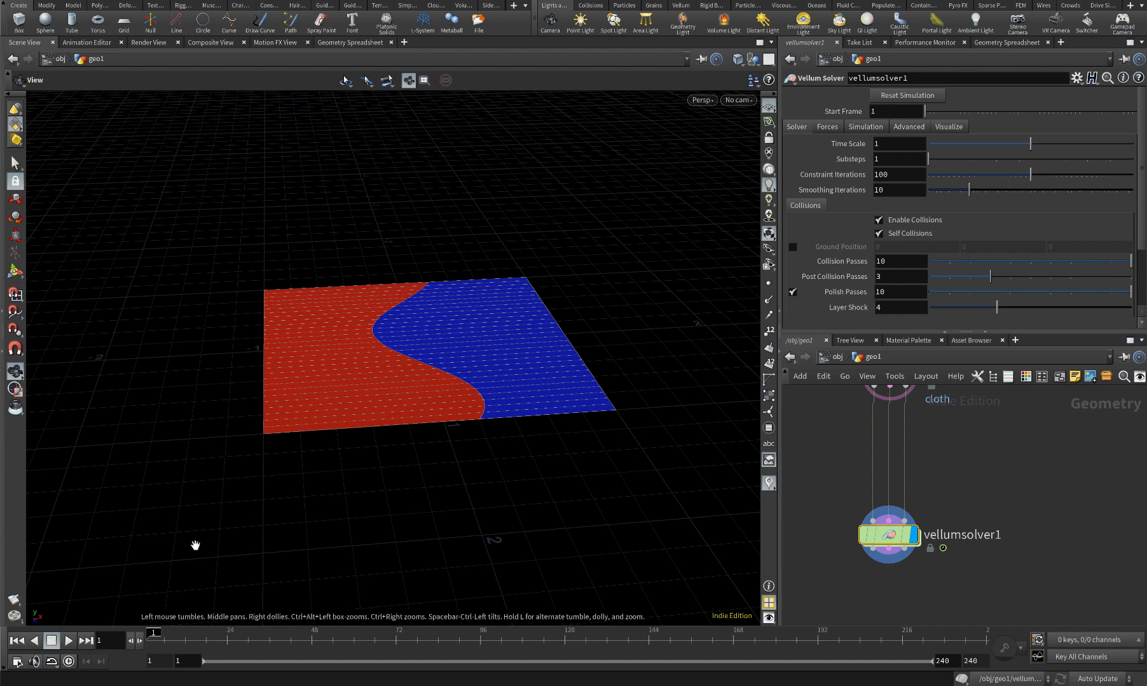
pyautogui.click(69, 642)
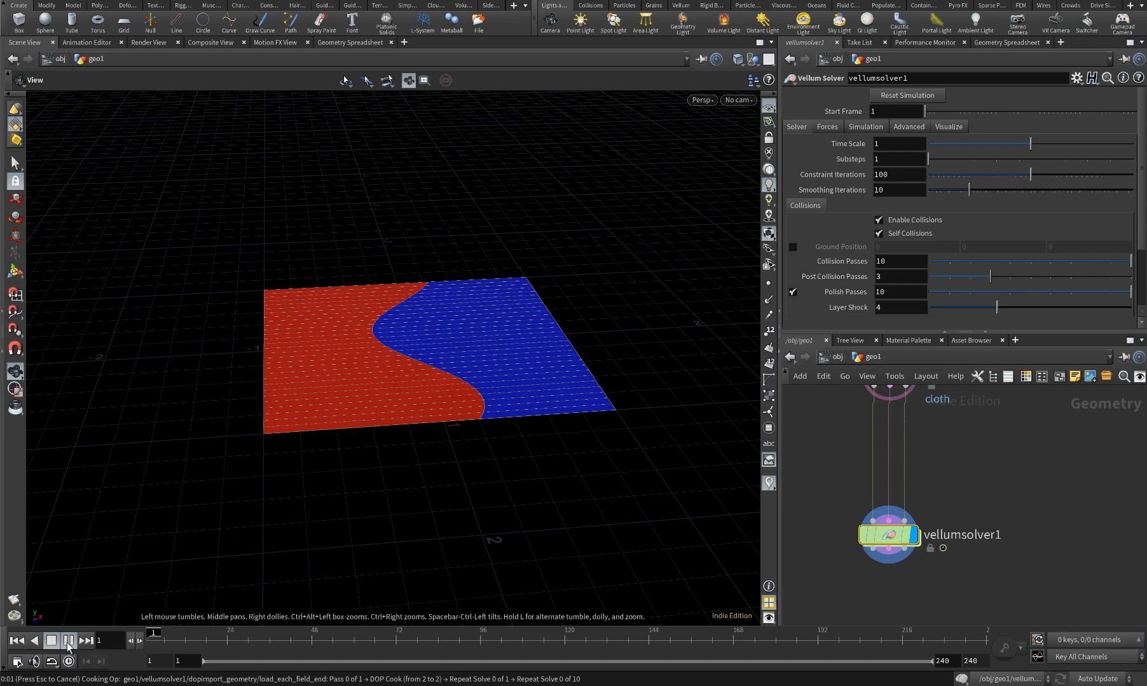
pyautogui.click(69, 642)
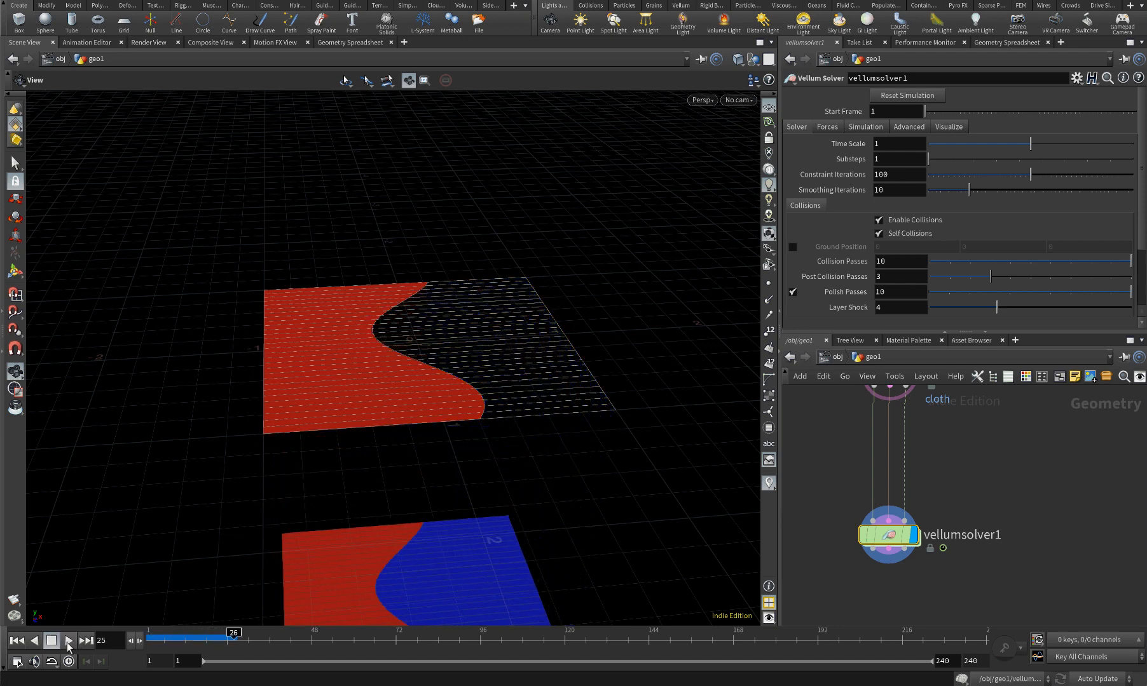
# Set the render flag on vellumsolver1, return to frame 1, and leave and re-enter the geo1 network
pyautogui.click(909, 539)
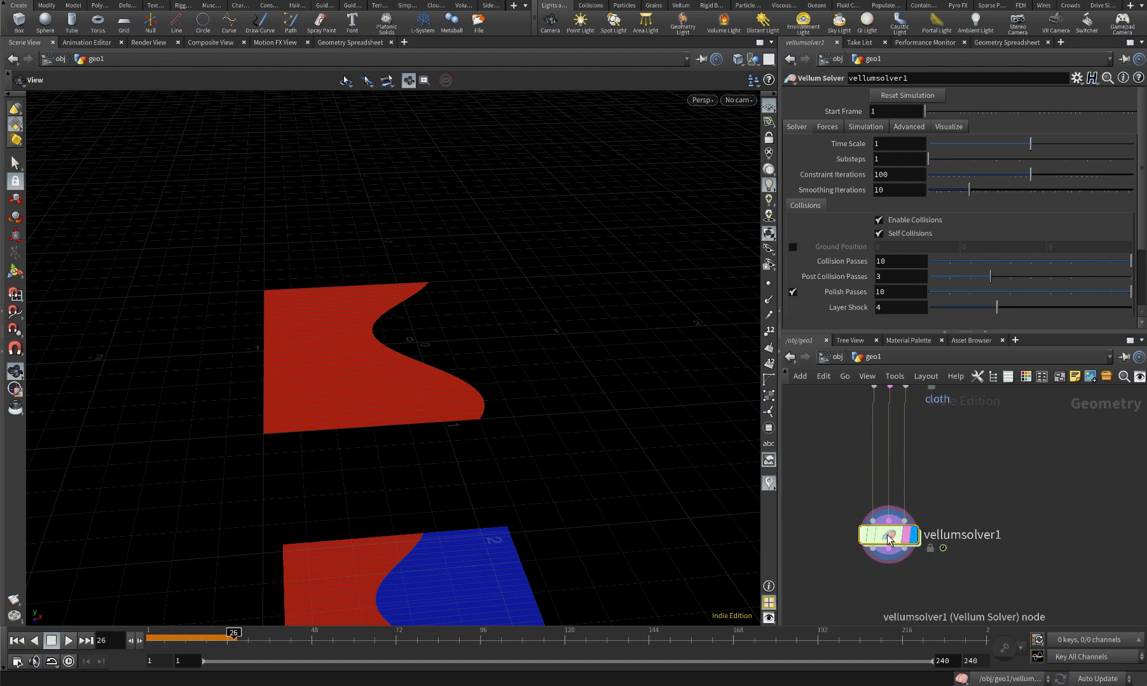
pyautogui.click(17, 640)
pyautogui.click(836, 356)
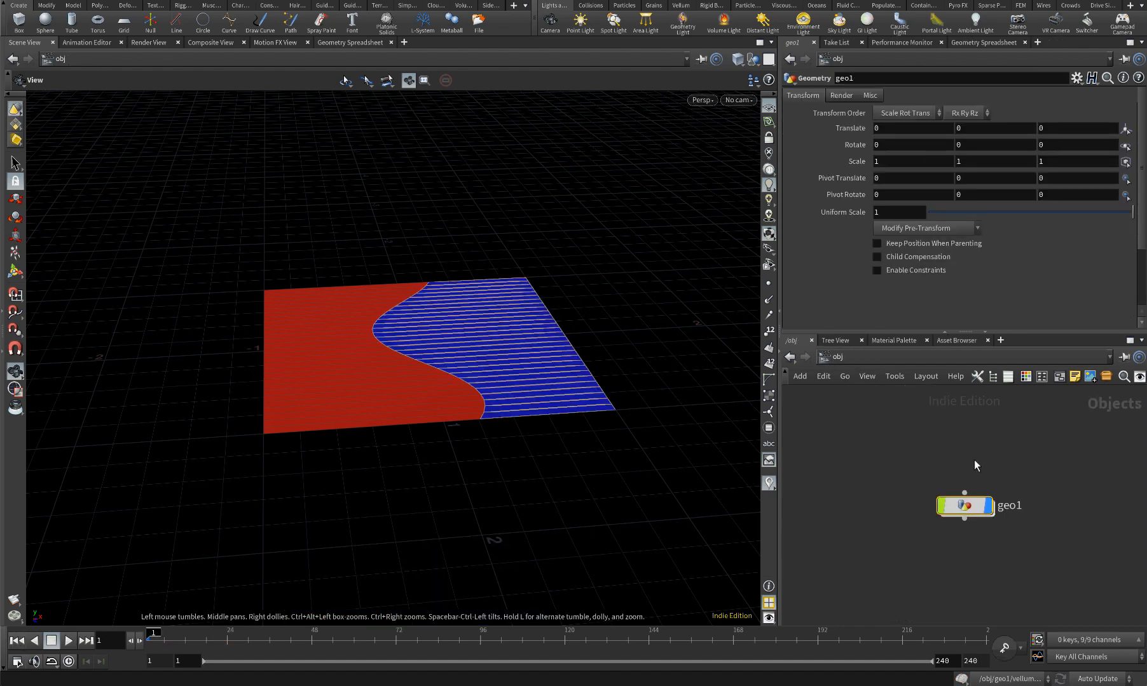
pyautogui.doubleClick(963, 504)
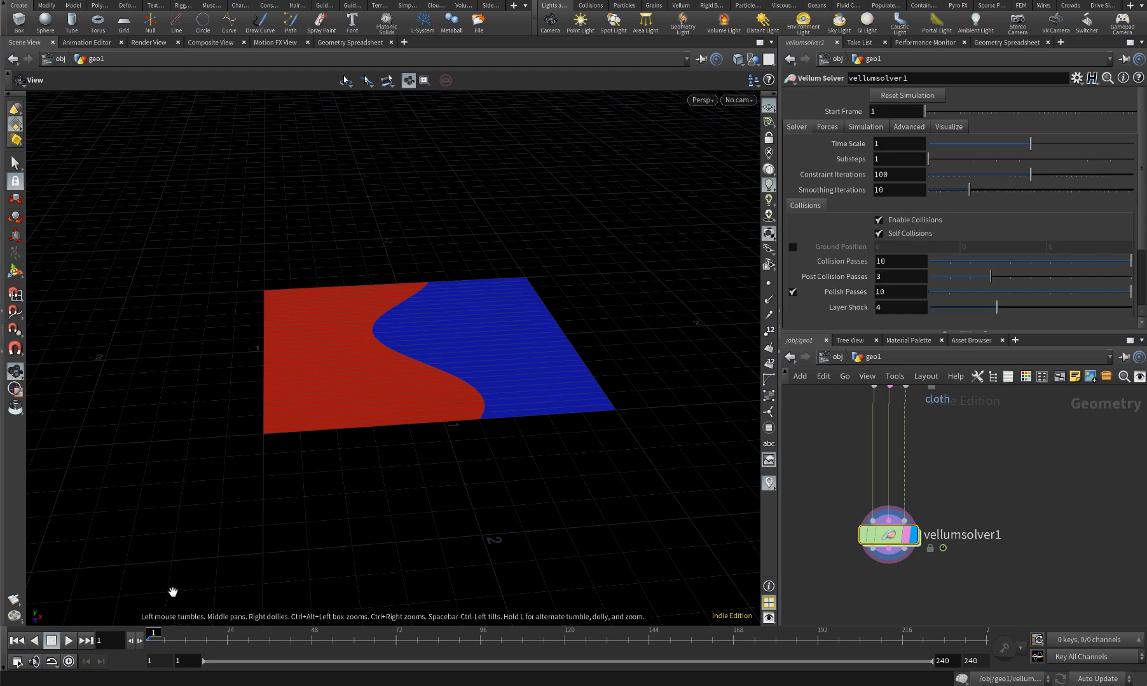
# Replay the cloth simulation from frame 1 and stop it at about frame 19
pyautogui.click(68, 640)
pyautogui.click(68, 641)
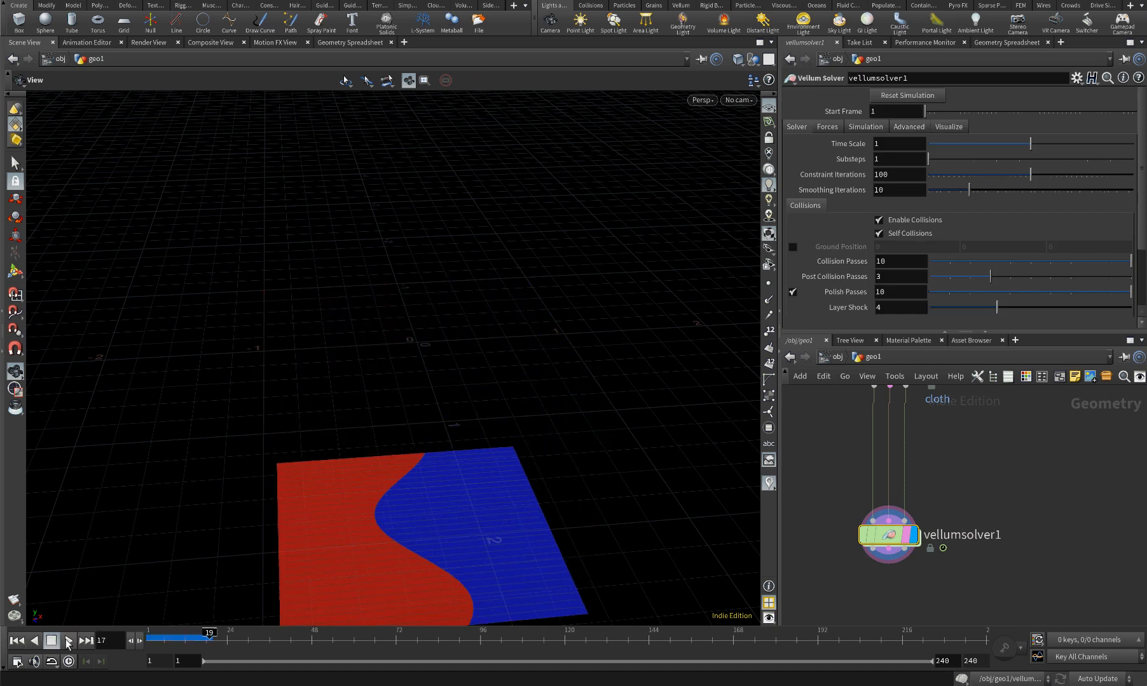
# Return to frame 1, enable Ground Position on vellumsolver1, and play the cloth simulation
pyautogui.click(164, 633)
pyautogui.moveTo(164, 634); pyautogui.dragTo(134, 634)
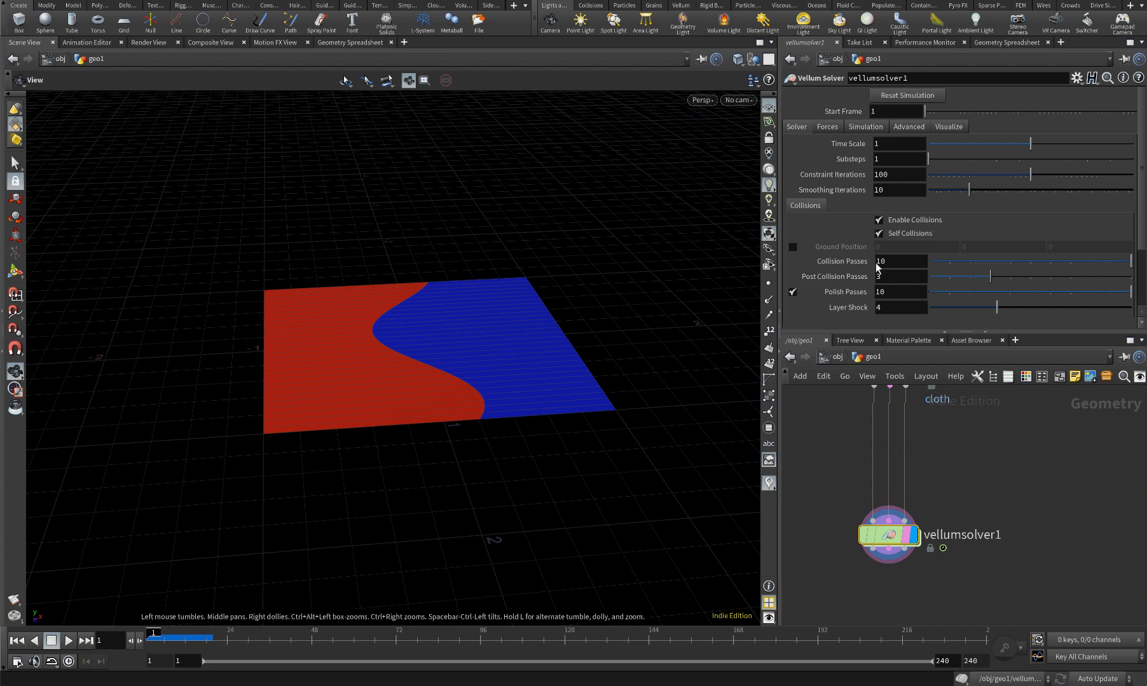
pyautogui.scroll(-5, 874, 233)
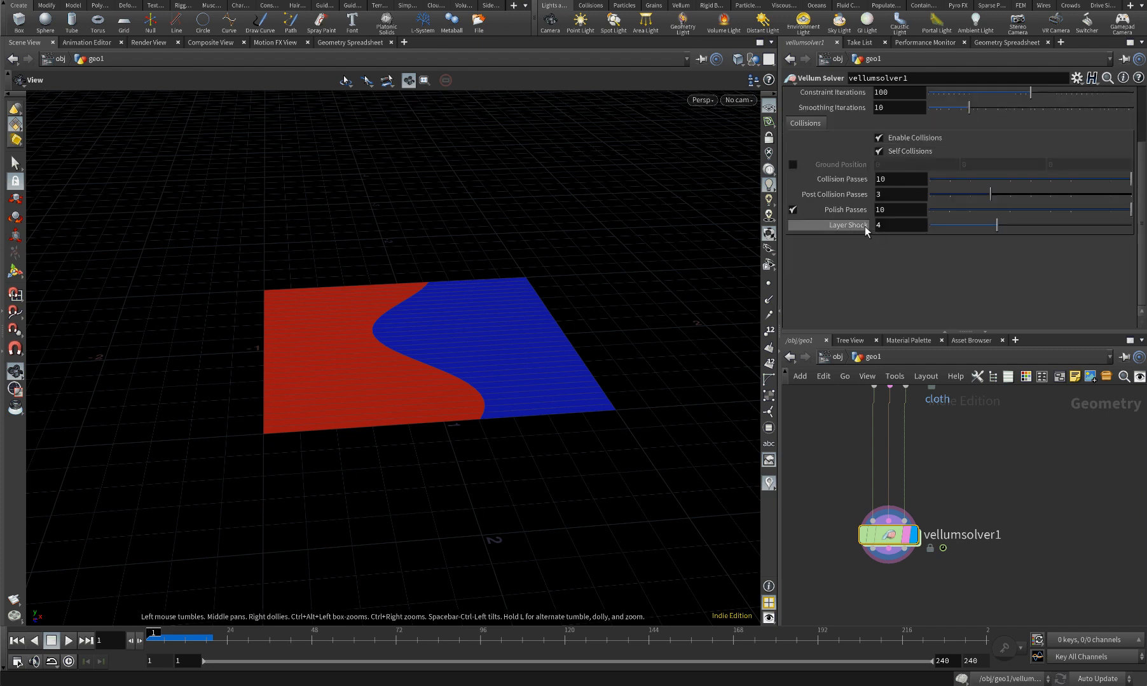
pyautogui.scroll(5, 865, 231)
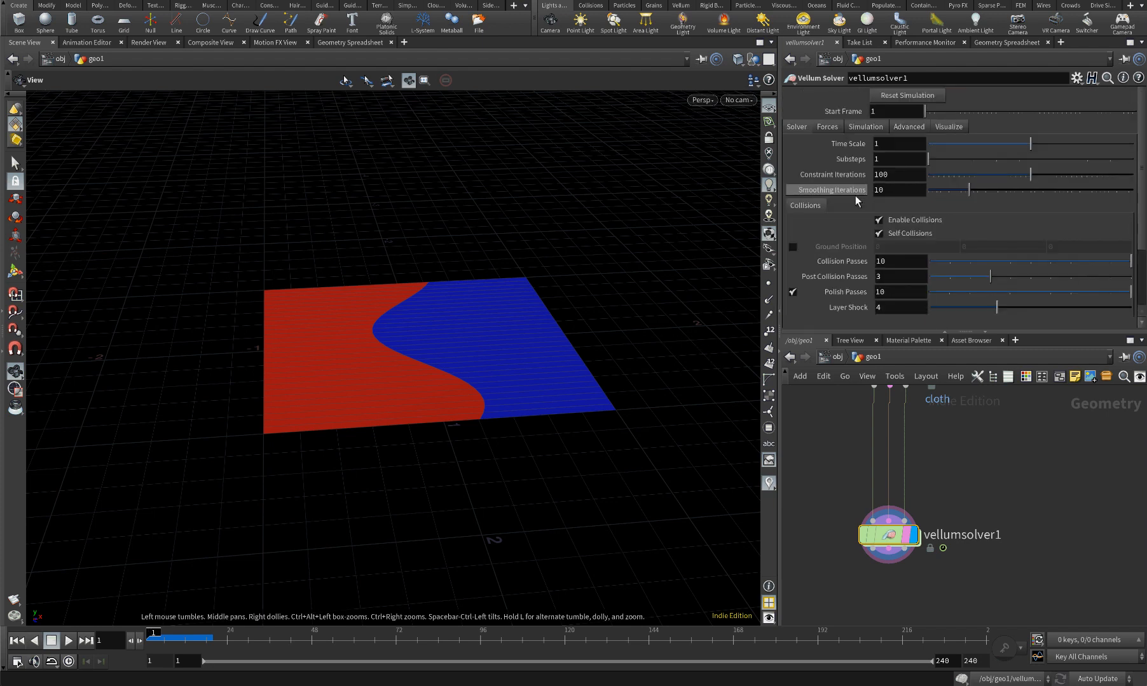
pyautogui.click(792, 247)
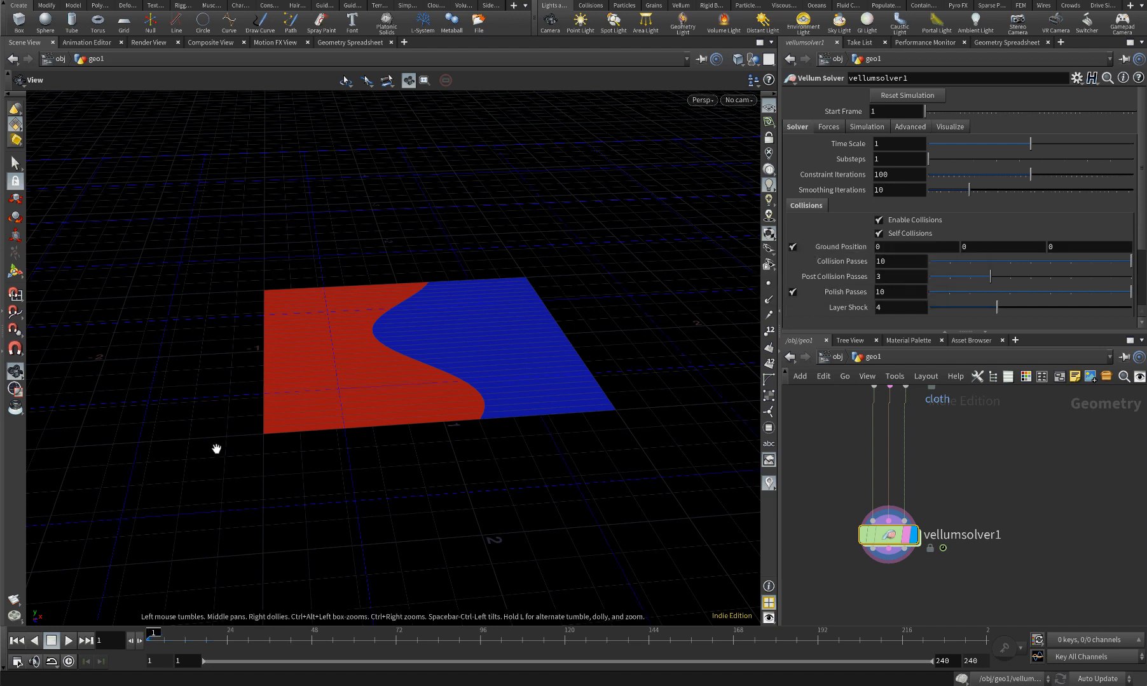
pyautogui.click(69, 641)
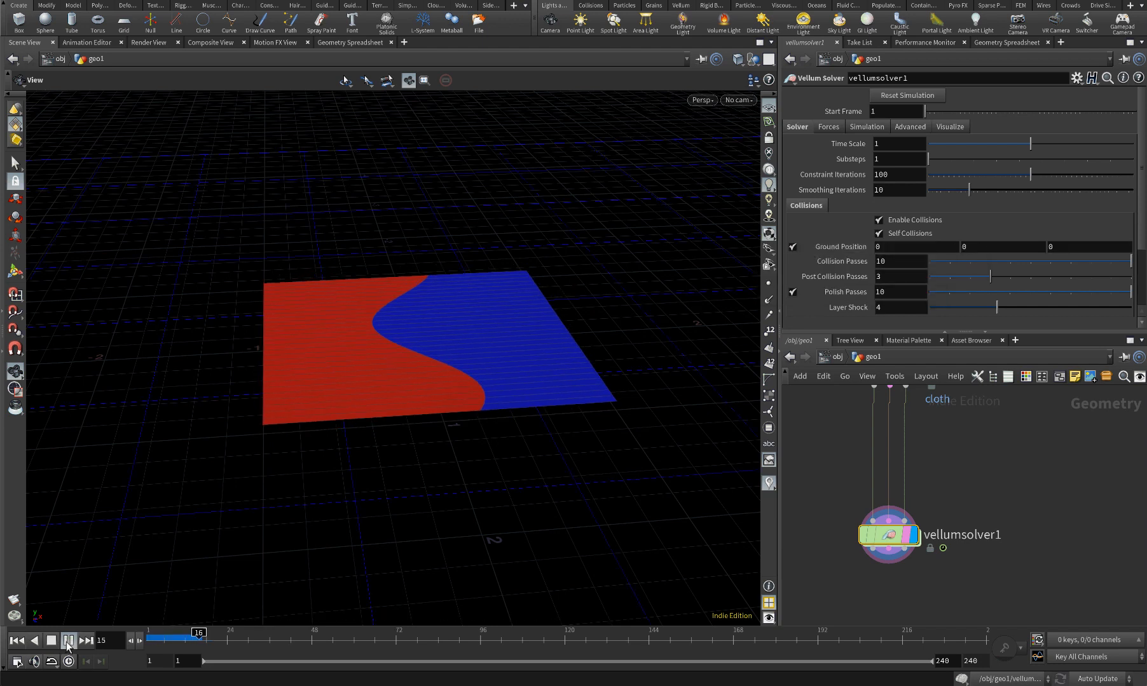
# Set the solver's Ground Position Y to -0.05, replay the simulation from frame 1, and rewind to frame 1
pyautogui.click(1014, 248)
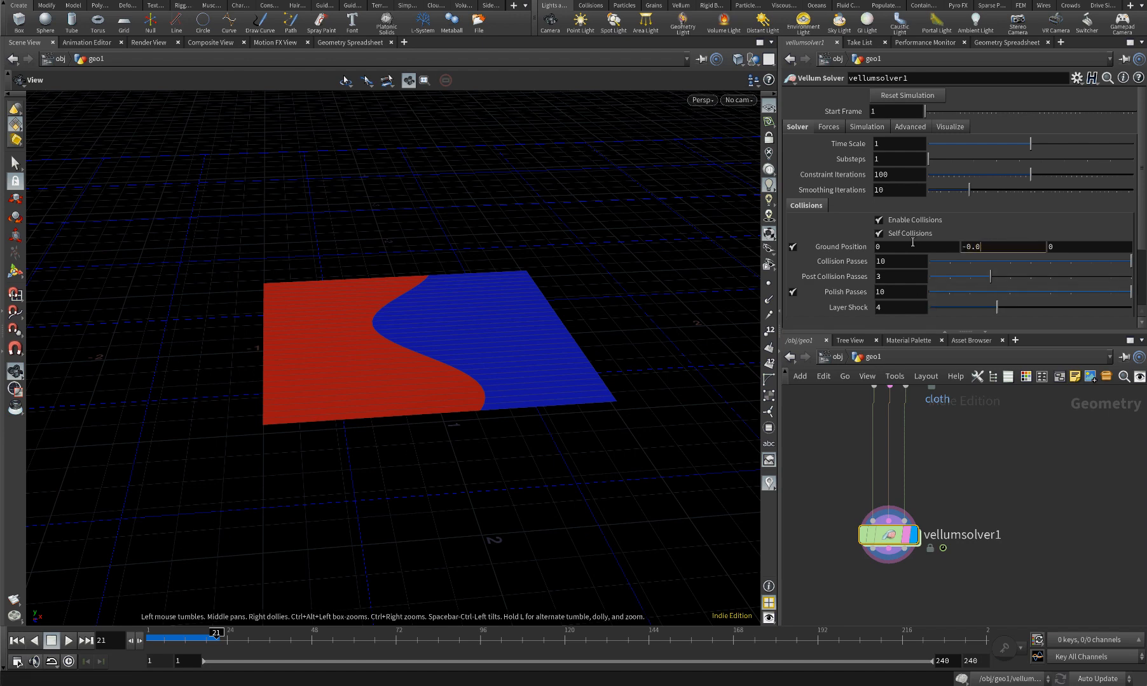
pyautogui.press('Return')
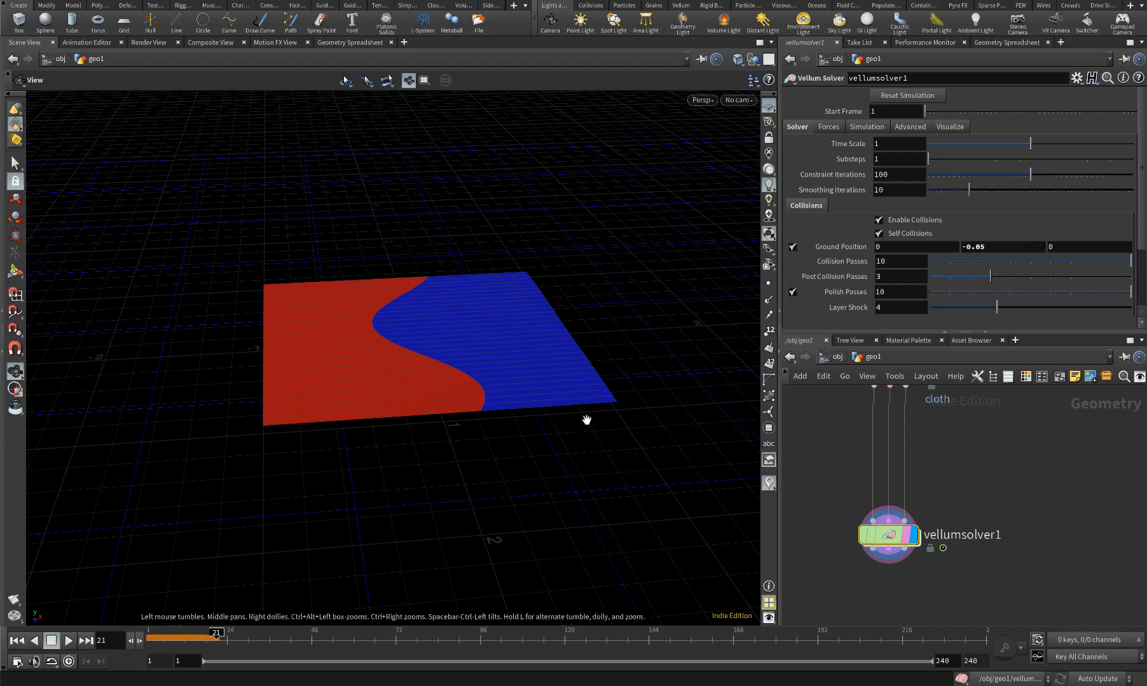
pyautogui.click(17, 641)
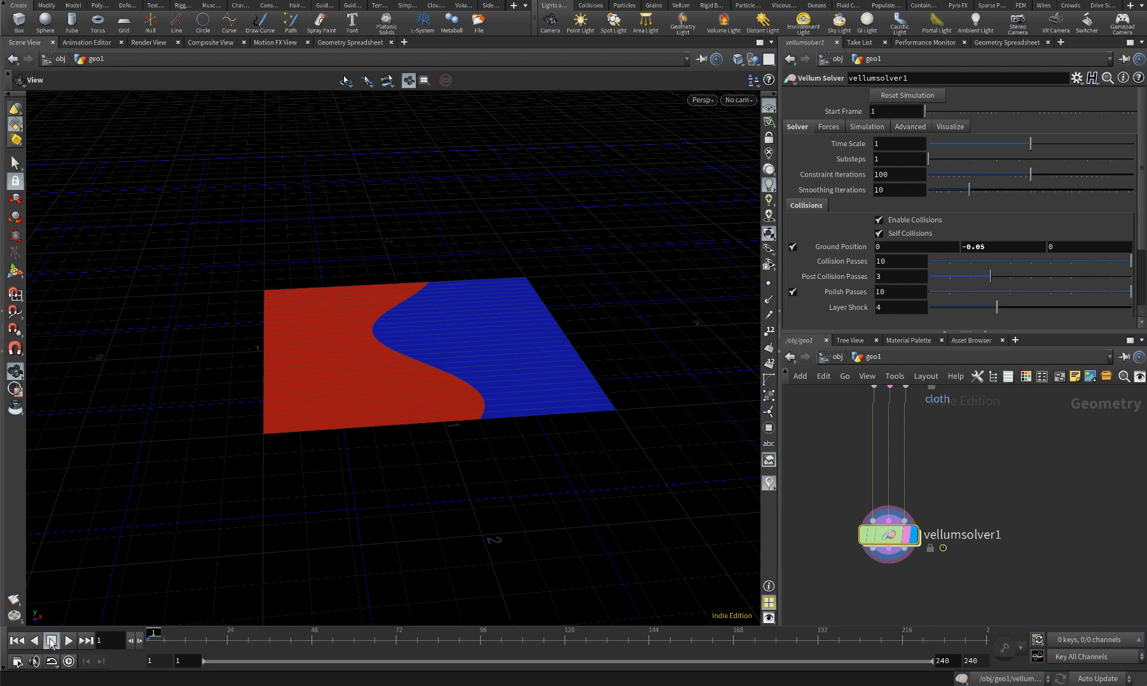
pyautogui.click(69, 641)
pyautogui.click(51, 640)
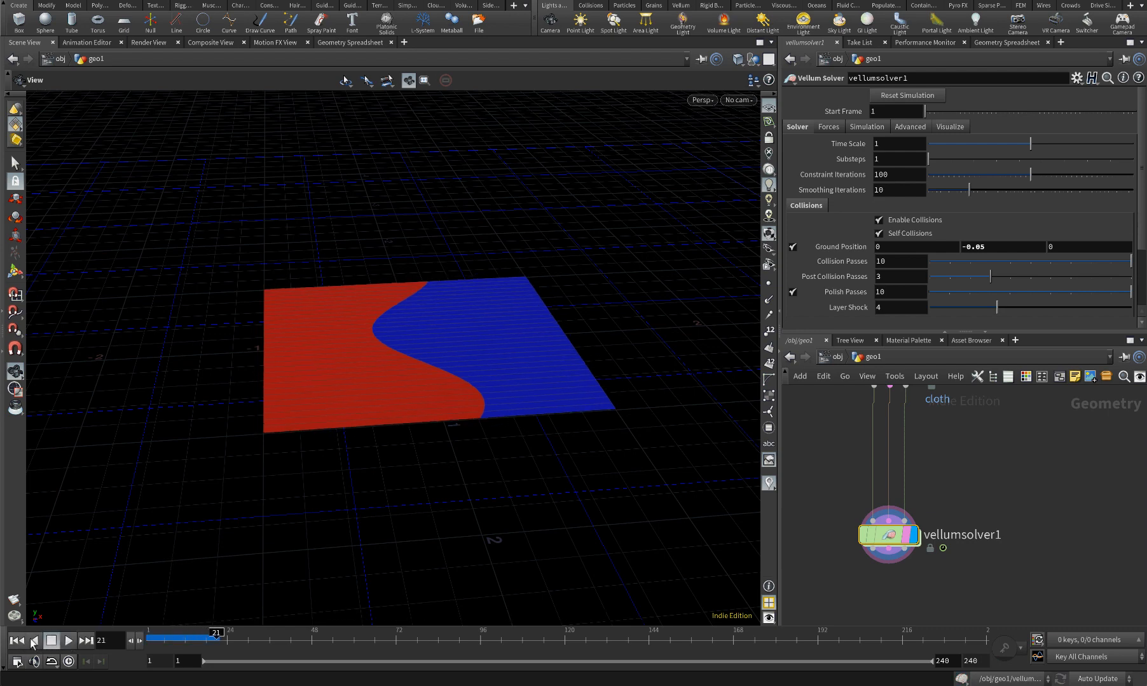
pyautogui.click(18, 641)
pyautogui.click(69, 640)
pyautogui.click(69, 641)
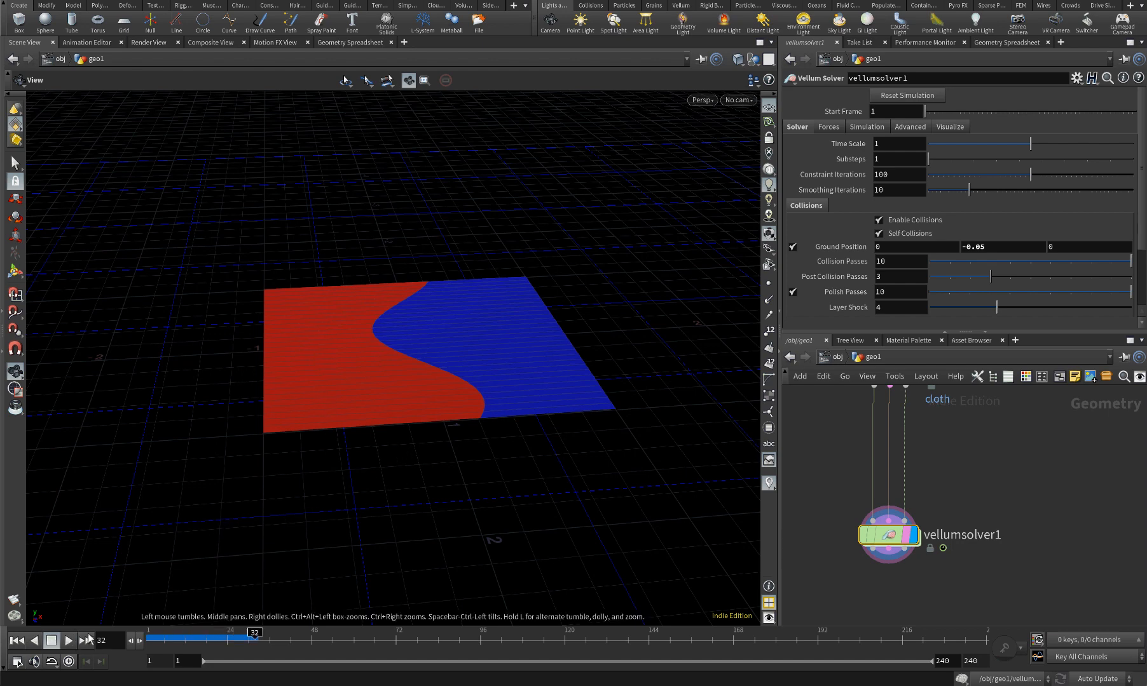
pyautogui.click(15, 643)
# Slightly adjust the placement of vellumsolver1 and vellumcloth1 in the network
pyautogui.scroll(-3, 911, 555)
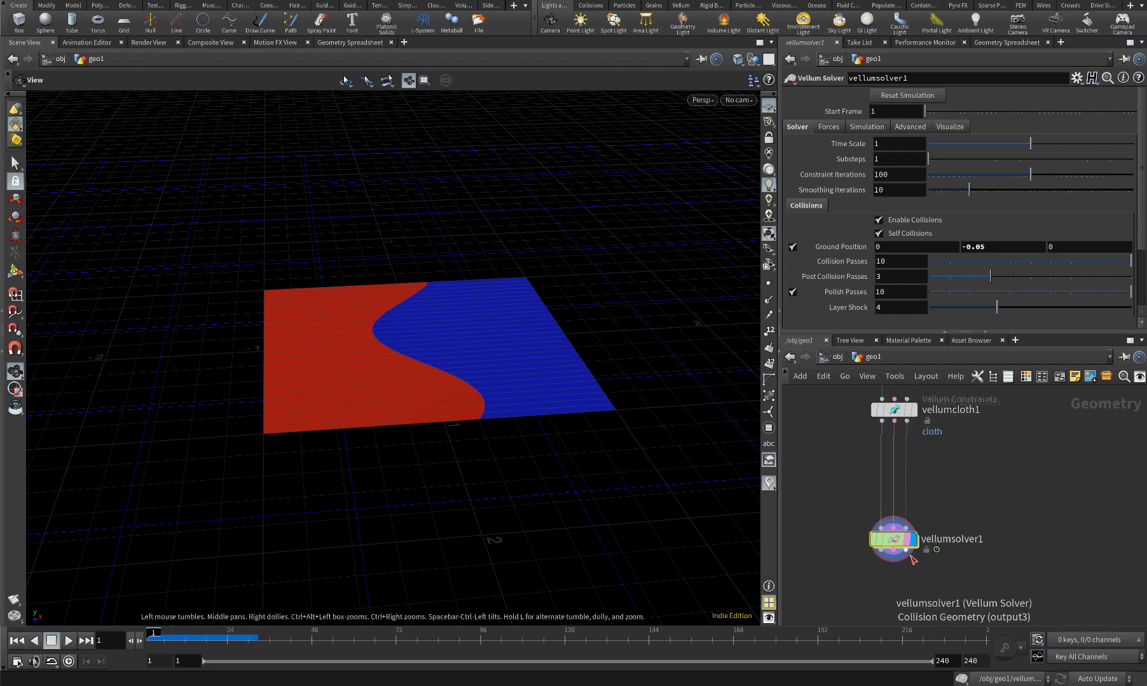
pyautogui.moveTo(938, 520); pyautogui.dragTo(935, 565, button='middle')
pyautogui.scroll(1, 921, 572)
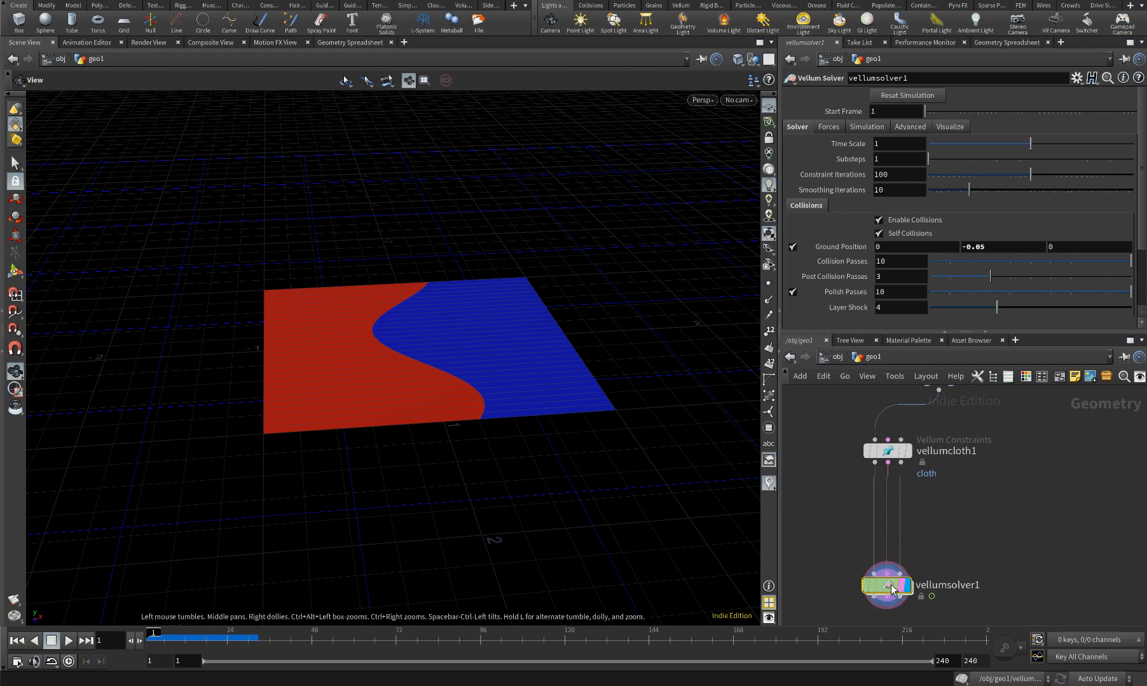
pyautogui.moveTo(892, 590)
pyautogui.mouseDown()
pyautogui.moveTo(881, 590)
pyautogui.moveTo(893, 586)
pyautogui.mouseUp()
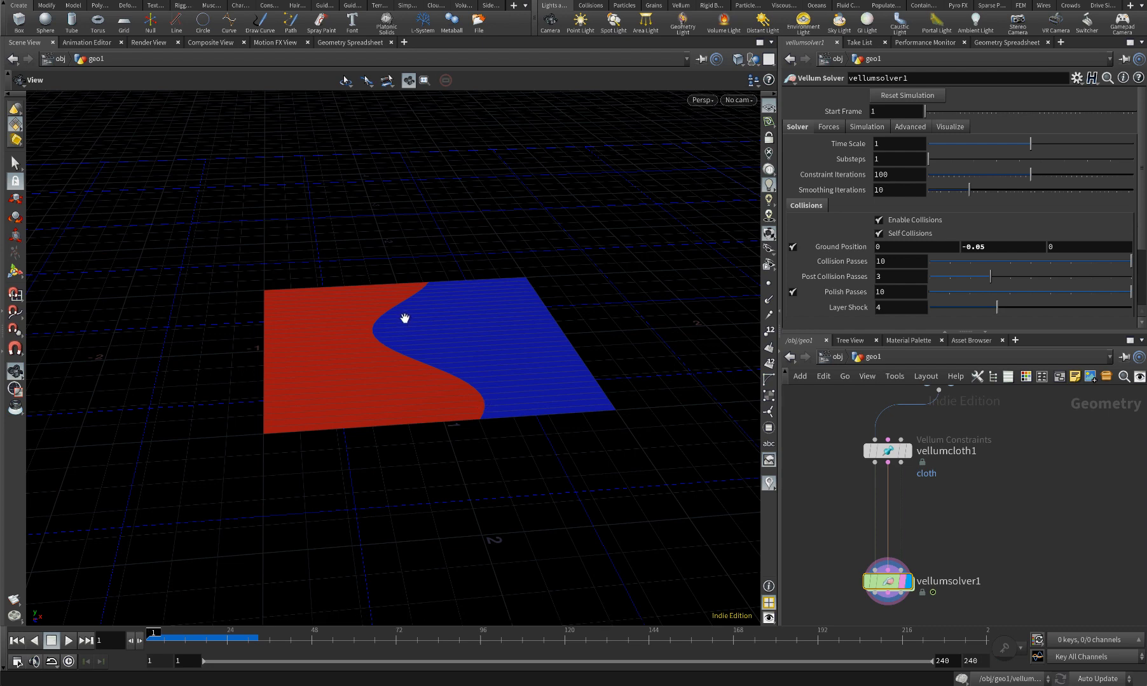
pyautogui.moveTo(937, 504); pyautogui.dragTo(906, 528, button='middle')
pyautogui.scroll(2, 907, 527)
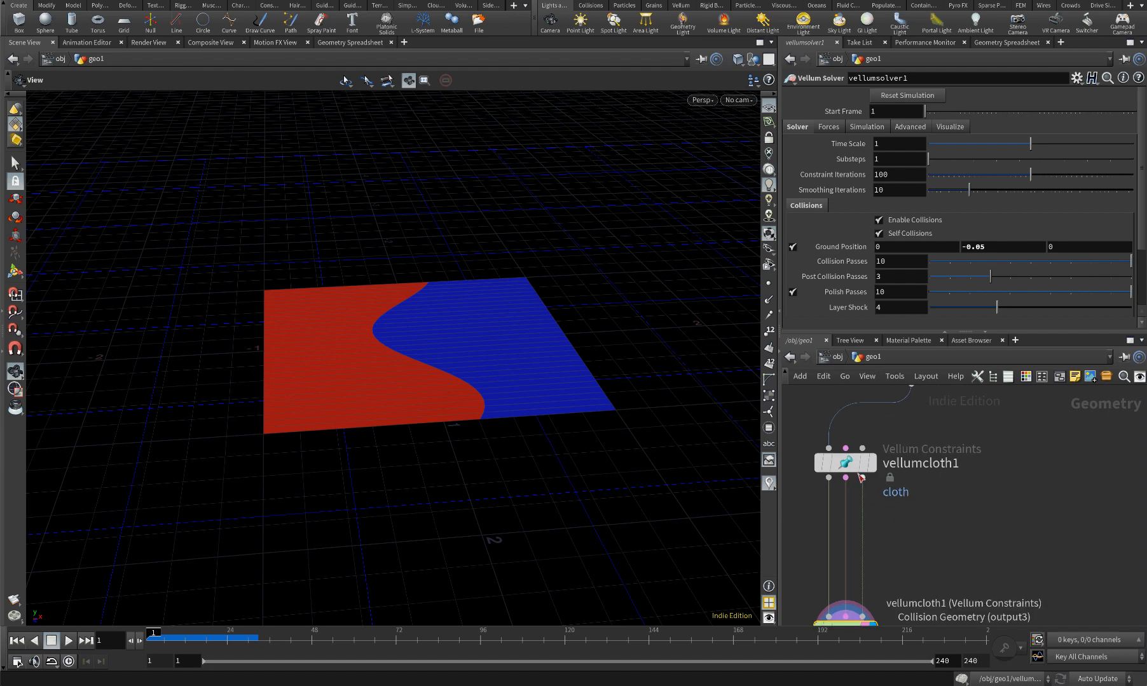
pyautogui.moveTo(851, 467); pyautogui.dragTo(850, 451)
# Add a Null wired to vellumcloth1's second (constraint) output and set its display and render flags
pyautogui.press('Tab')
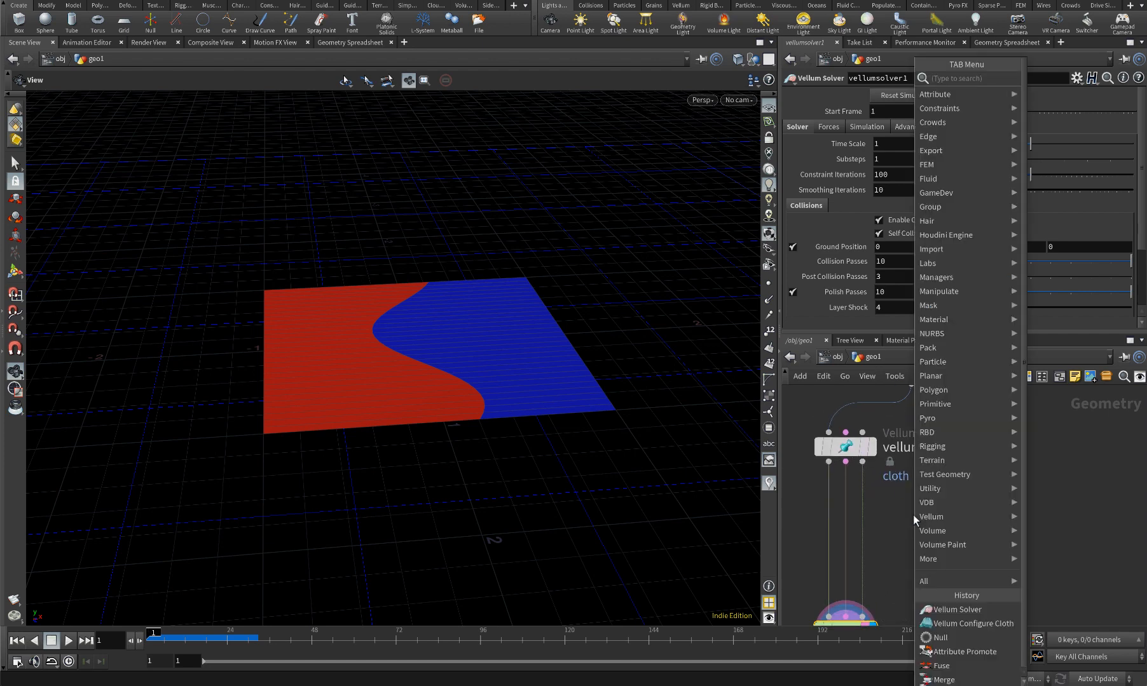
pyautogui.press('Escape')
pyautogui.click(912, 515)
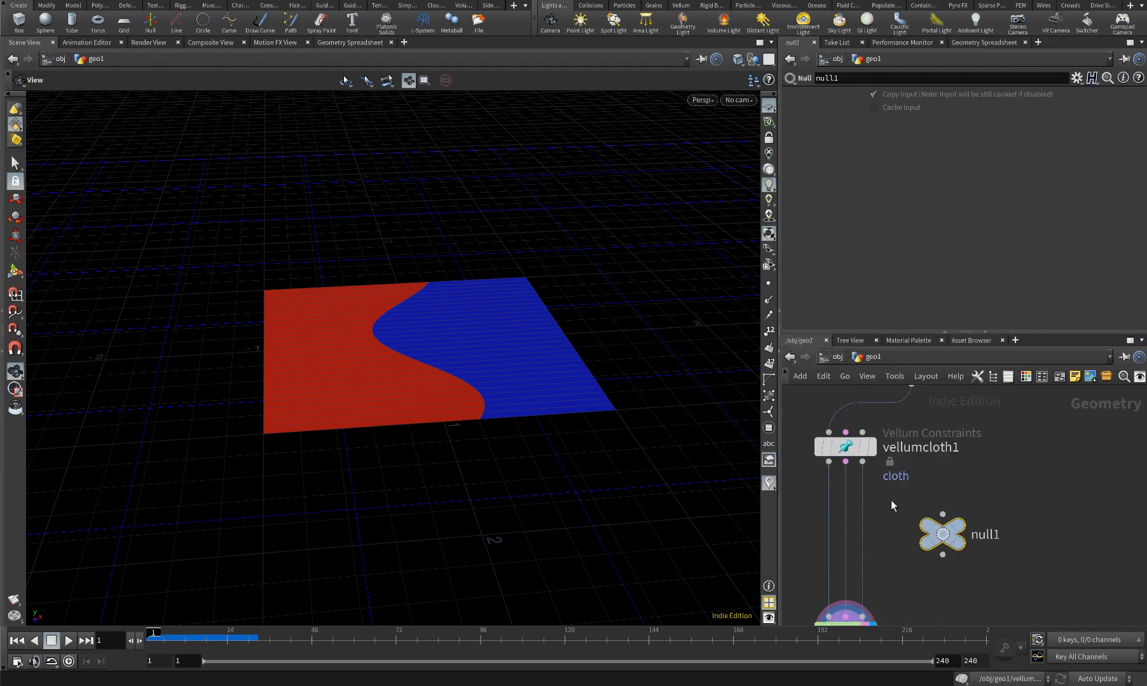
pyautogui.click(846, 462)
pyautogui.click(924, 522)
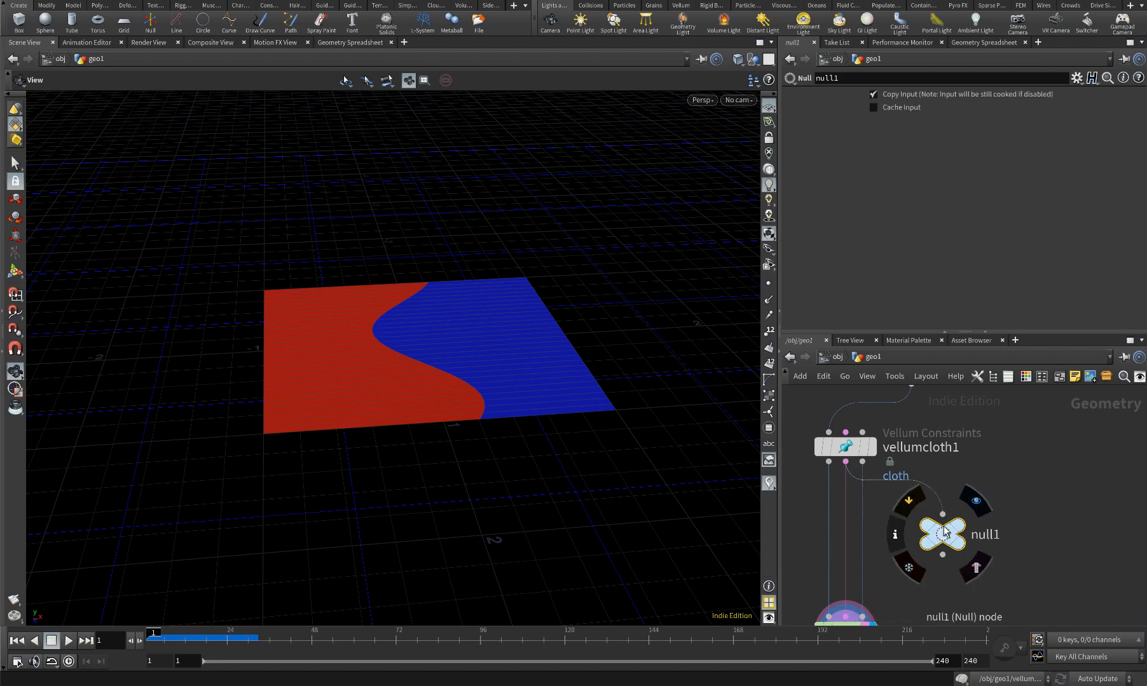
pyautogui.click(975, 502)
pyautogui.click(973, 568)
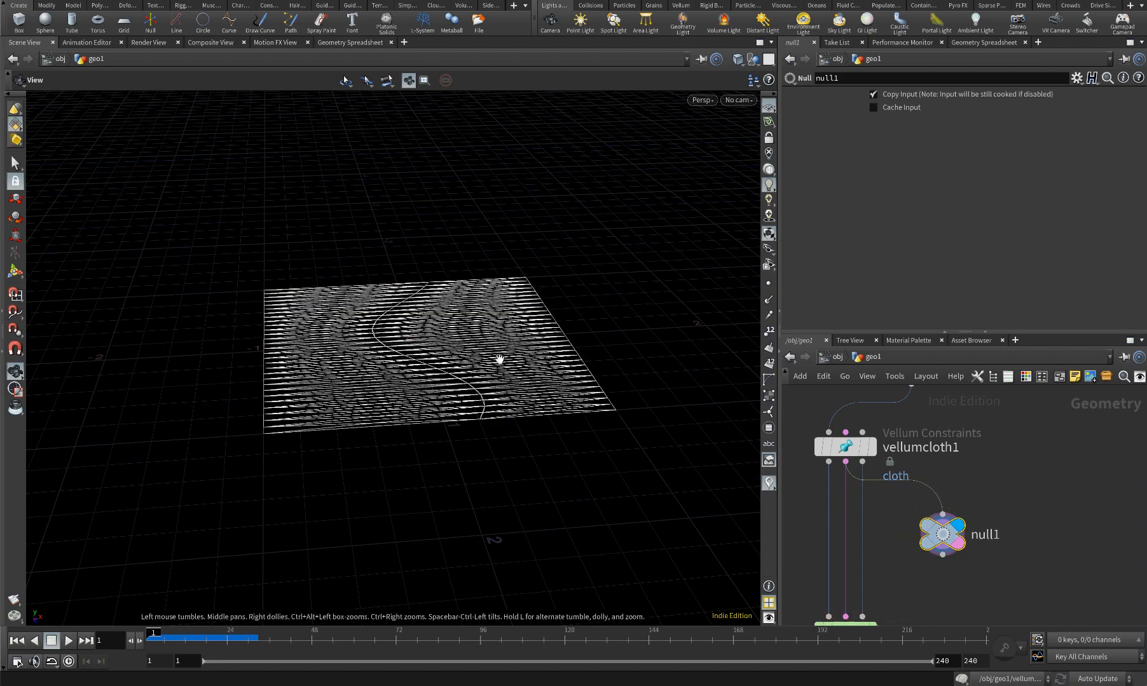
# Examine null1's constraint lines up close and read their primitive attributes, including rest length, stiffness and type, in the geometry spreadsheet
pyautogui.moveTo(452, 366); pyautogui.dragTo(554, 357, button='right')
pyautogui.moveTo(552, 358); pyautogui.dragTo(492, 423)
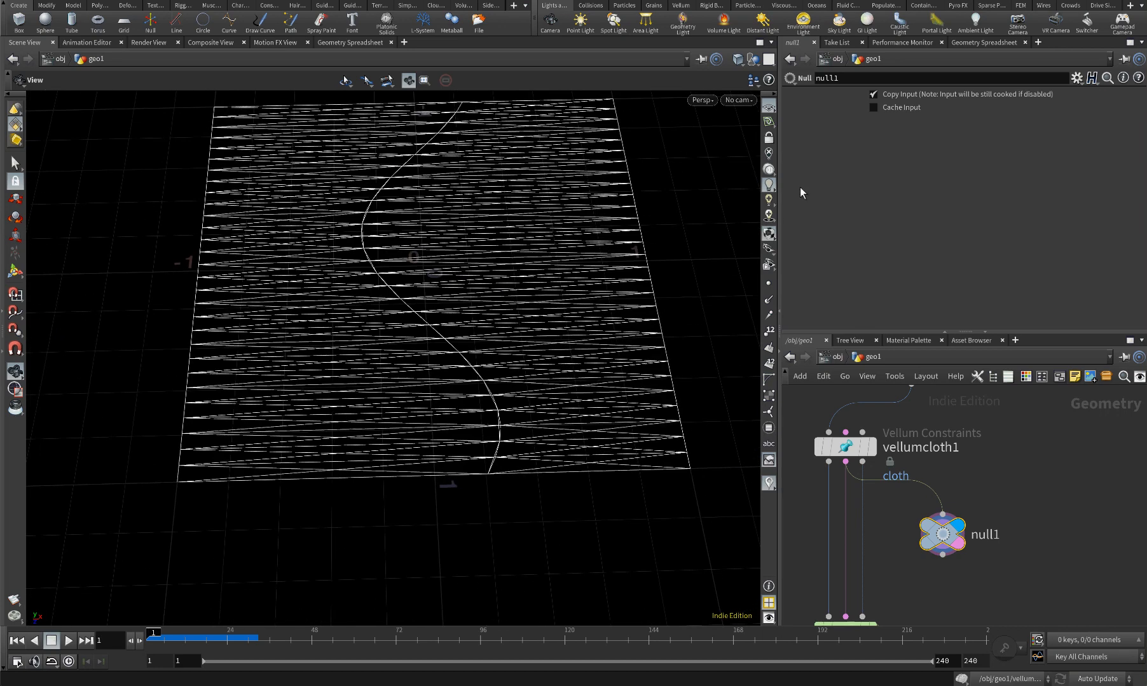
pyautogui.click(975, 43)
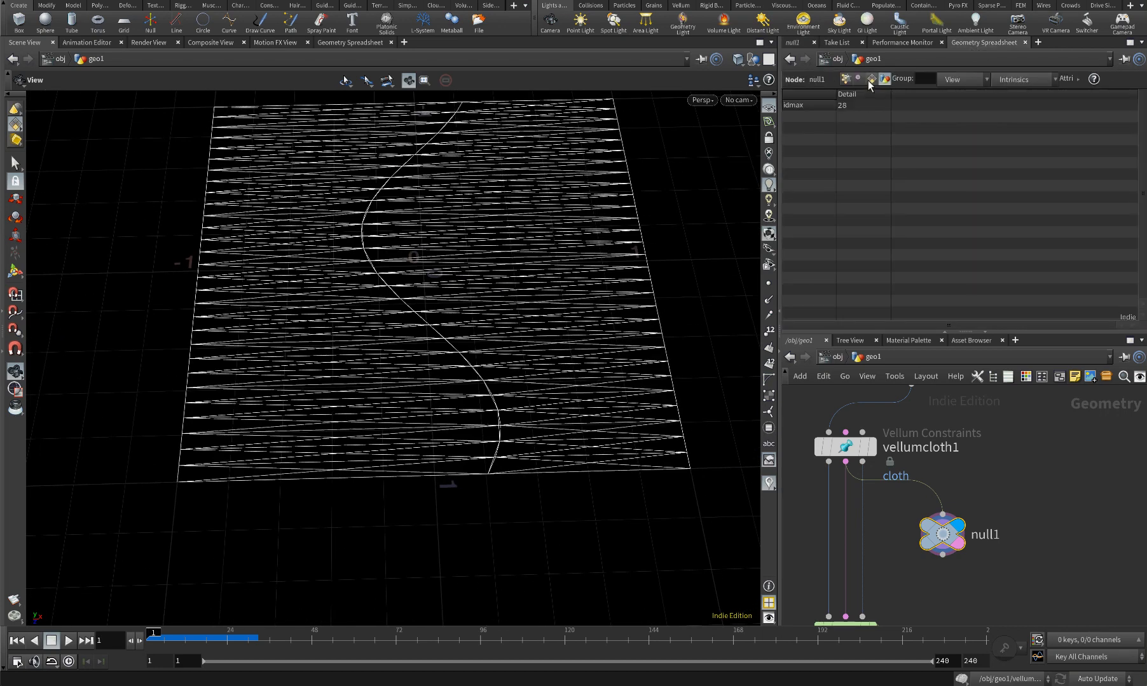
pyautogui.click(870, 78)
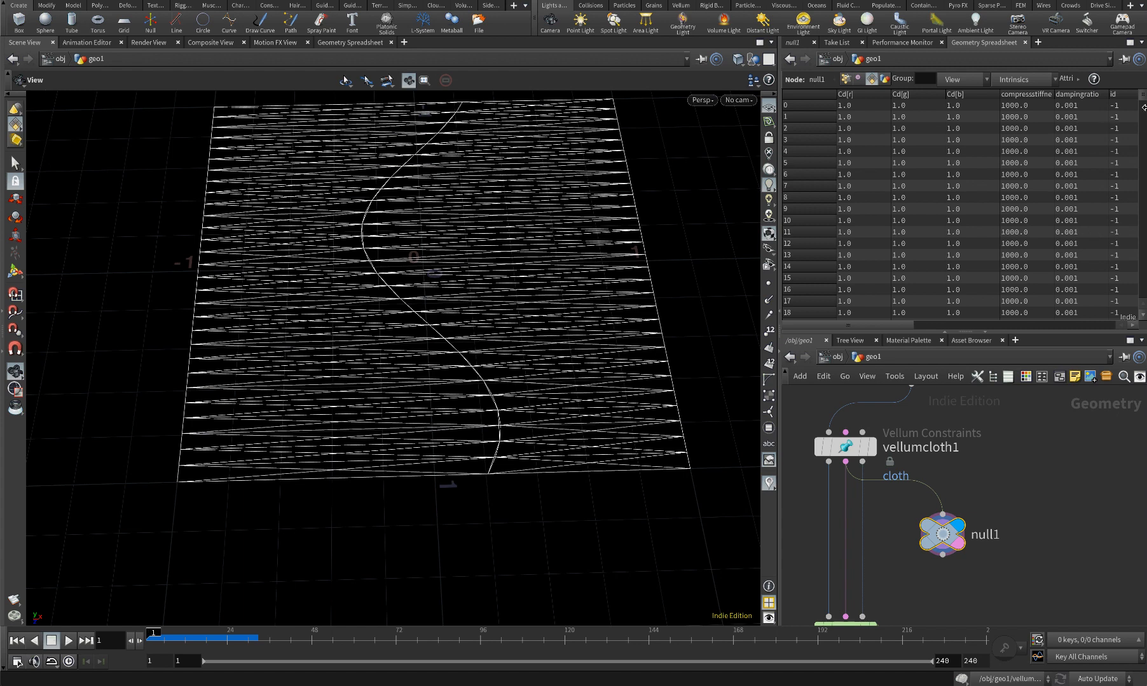
pyautogui.moveTo(1144, 95)
pyautogui.mouseDown()
pyautogui.moveTo(1144, 159)
pyautogui.moveTo(1145, 84)
pyautogui.mouseUp()
pyautogui.moveTo(933, 332); pyautogui.dragTo(1008, 345)
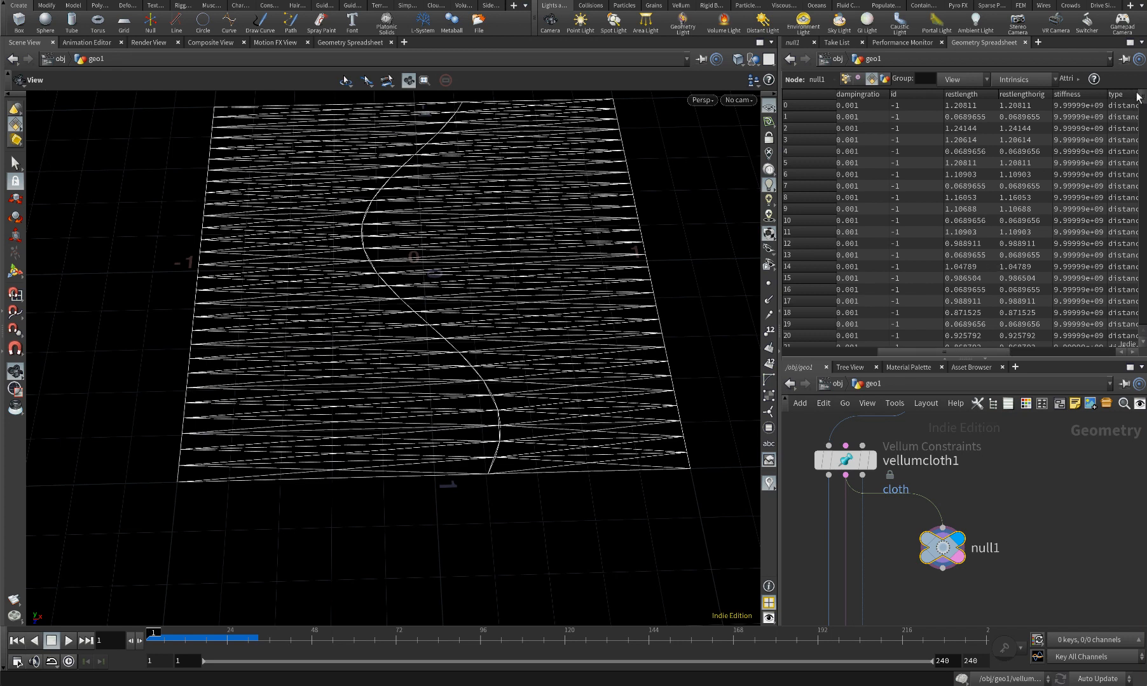
pyautogui.scroll(-5, 1067, 290)
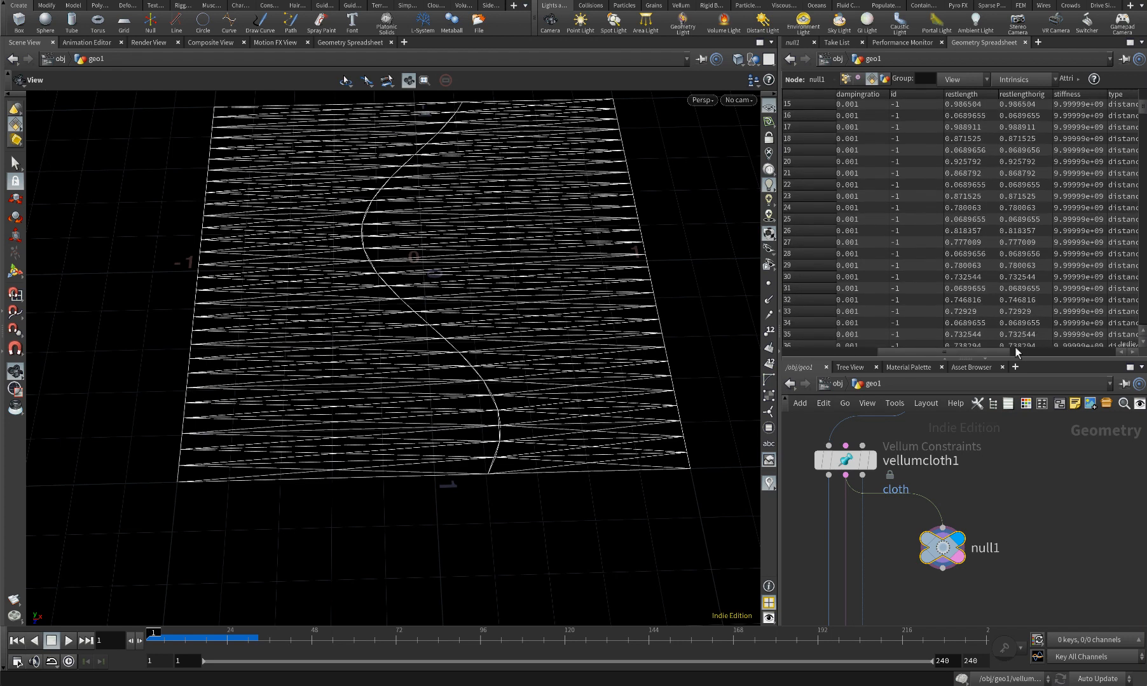
pyautogui.moveTo(1015, 352); pyautogui.dragTo(1087, 342)
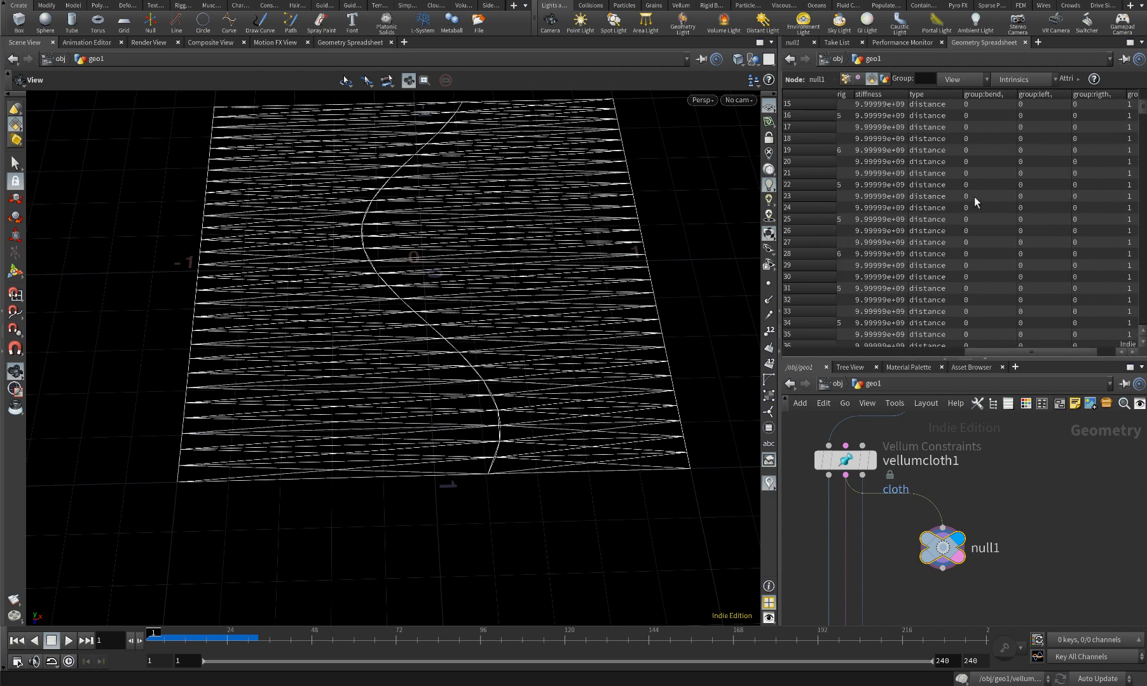
# Sort the constraint primitives by type in both directions to compare bend and distance entries, and orbit around the constraint lines
pyautogui.click(927, 96)
pyautogui.click(928, 96)
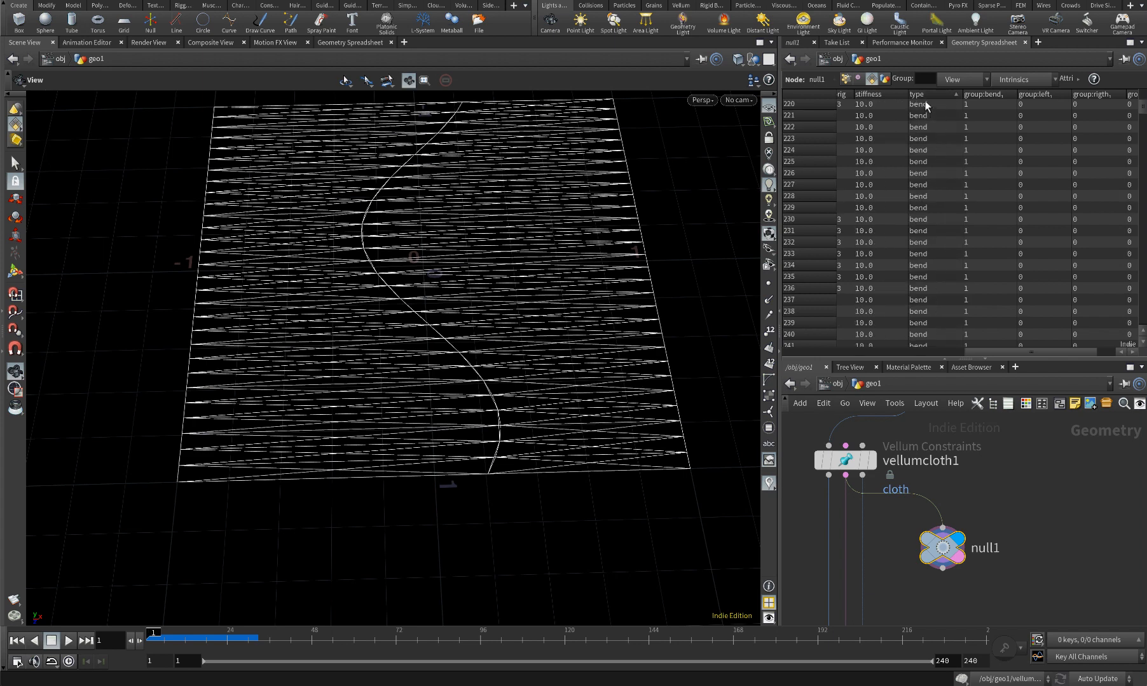
pyautogui.click(927, 96)
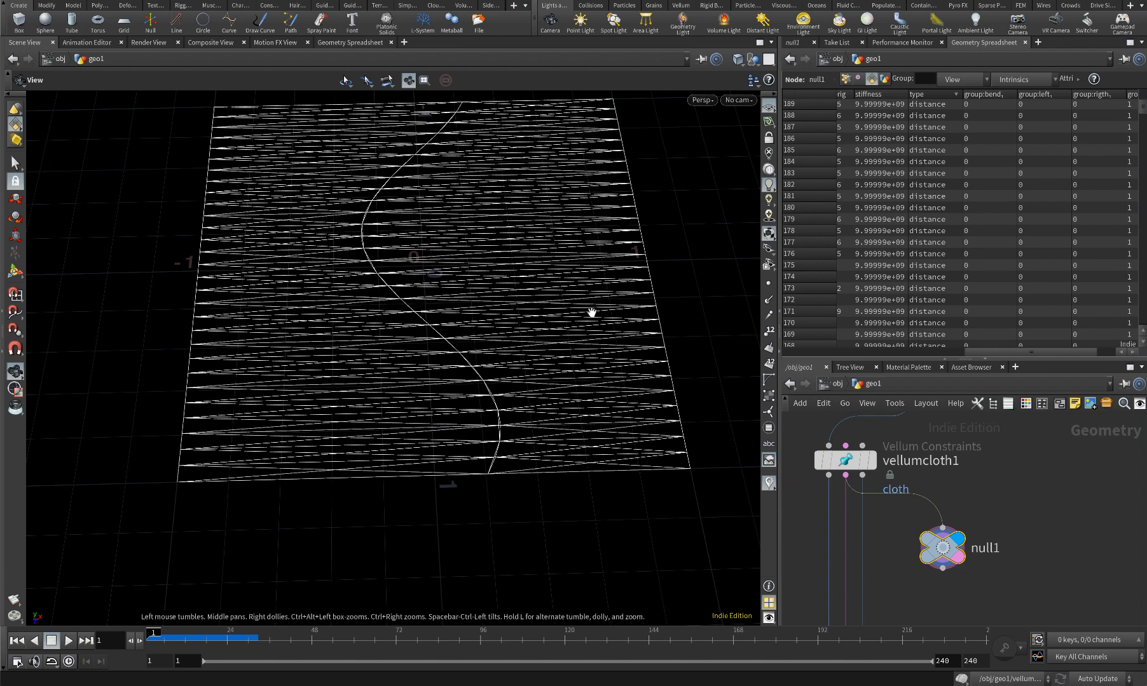
pyautogui.moveTo(587, 319); pyautogui.dragTo(486, 381)
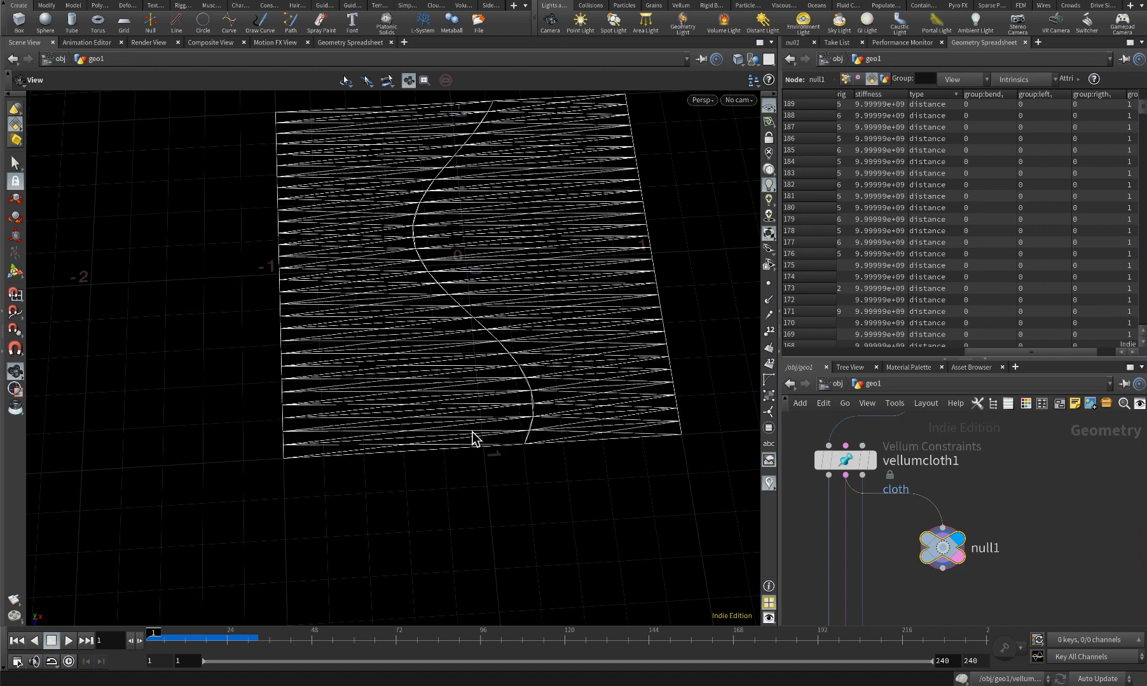
# Add a Delete node wired below null1 and make it the displayed and rendered node
pyautogui.moveTo(1000, 589); pyautogui.dragTo(944, 538, button='middle')
pyautogui.press('Tab')
pyautogui.write('f')
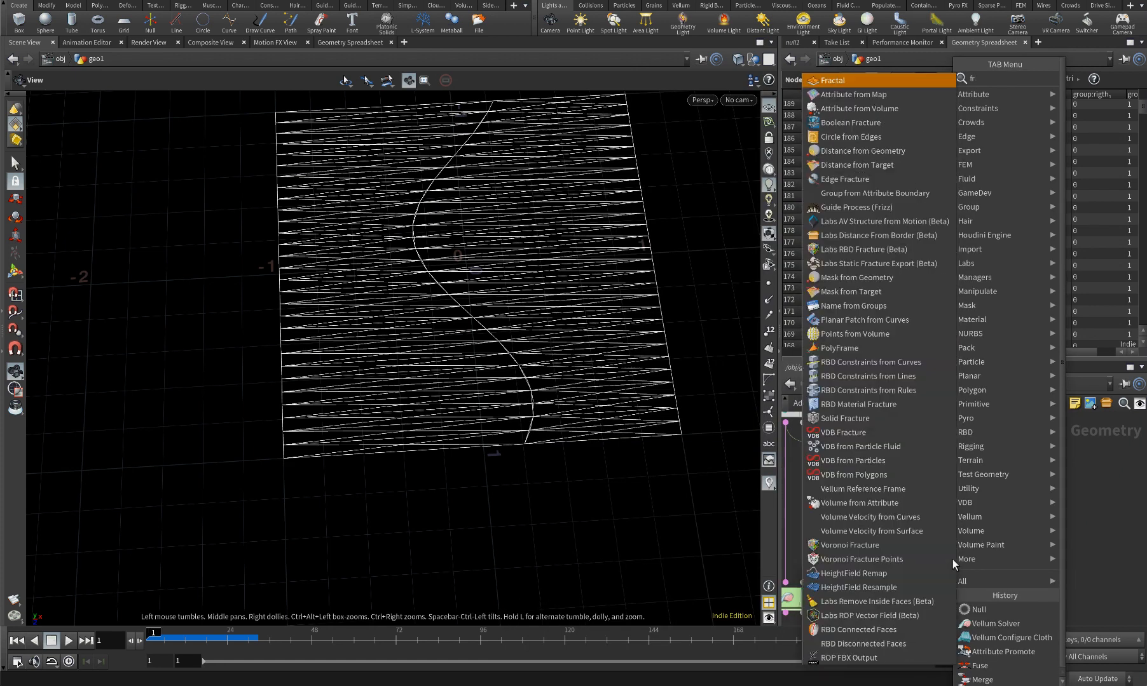
pyautogui.press('BackSpace')
pyautogui.write('dele')
pyautogui.press('Return')
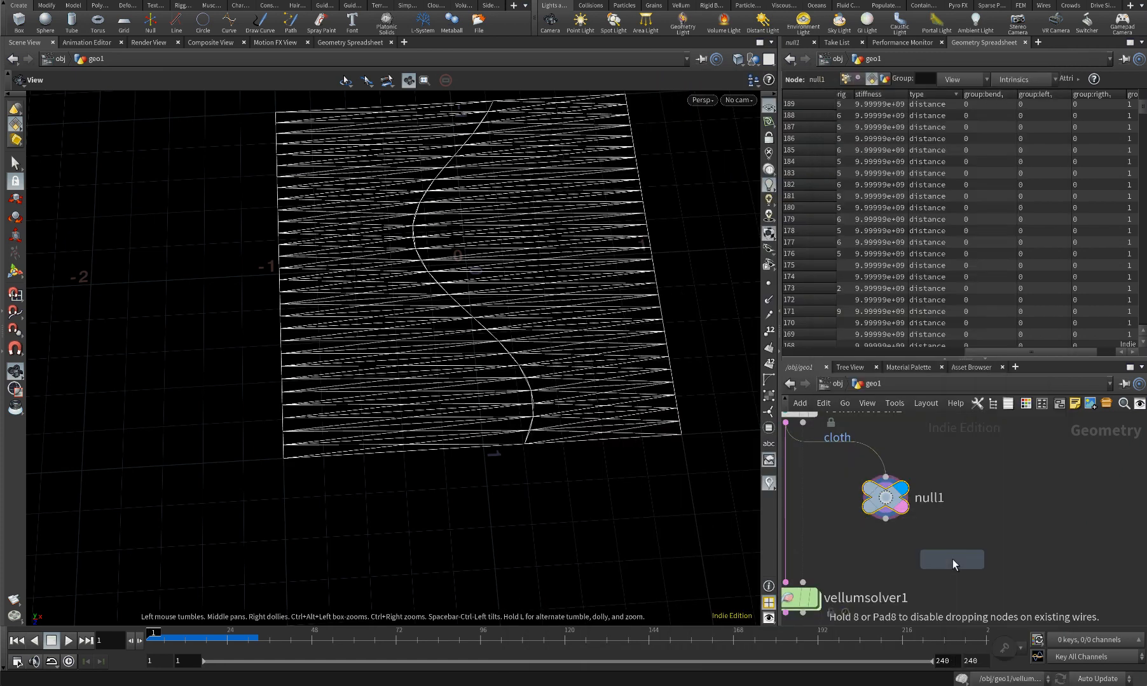
pyautogui.click(953, 559)
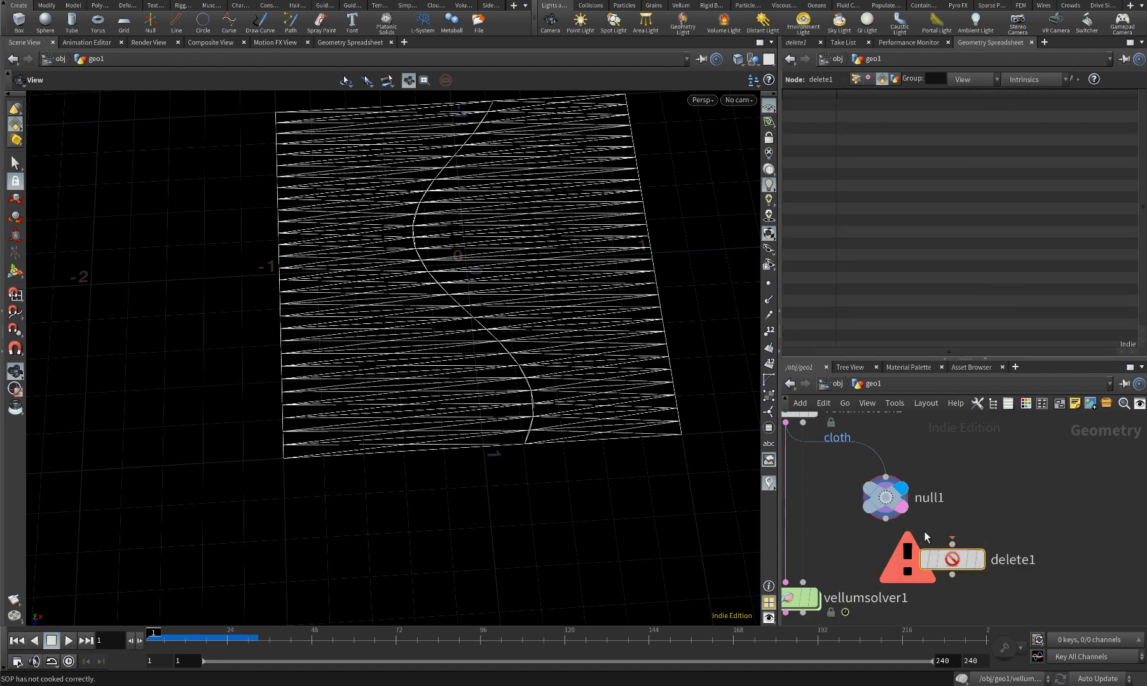
pyautogui.click(971, 558)
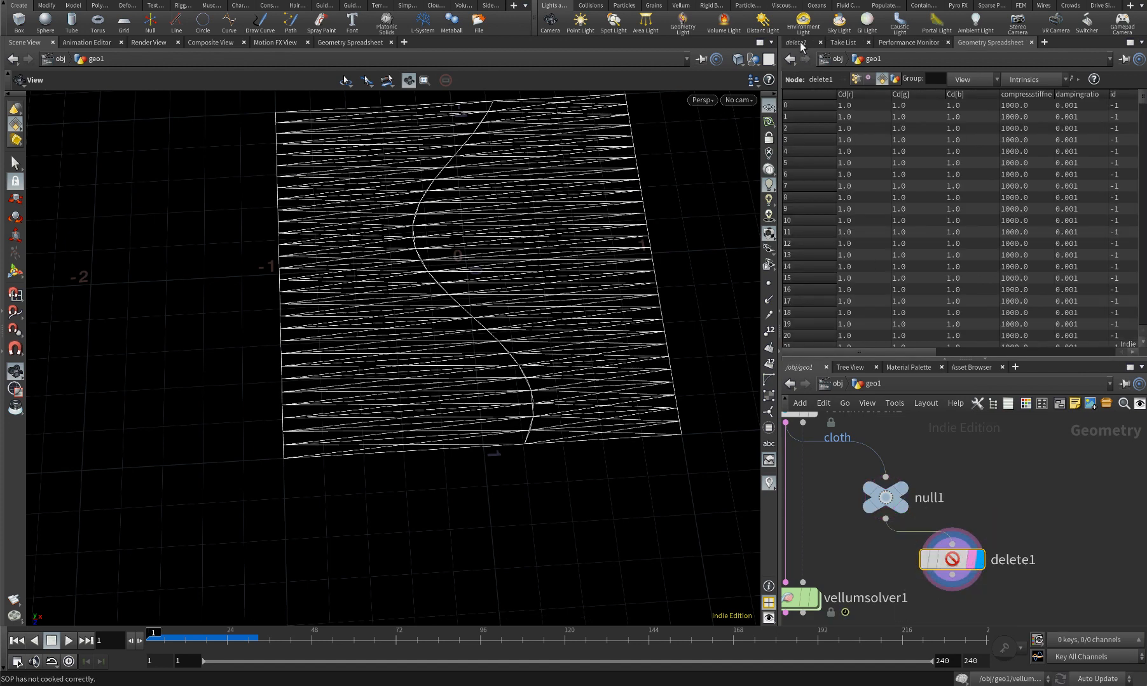
pyautogui.click(798, 43)
pyautogui.click(882, 97)
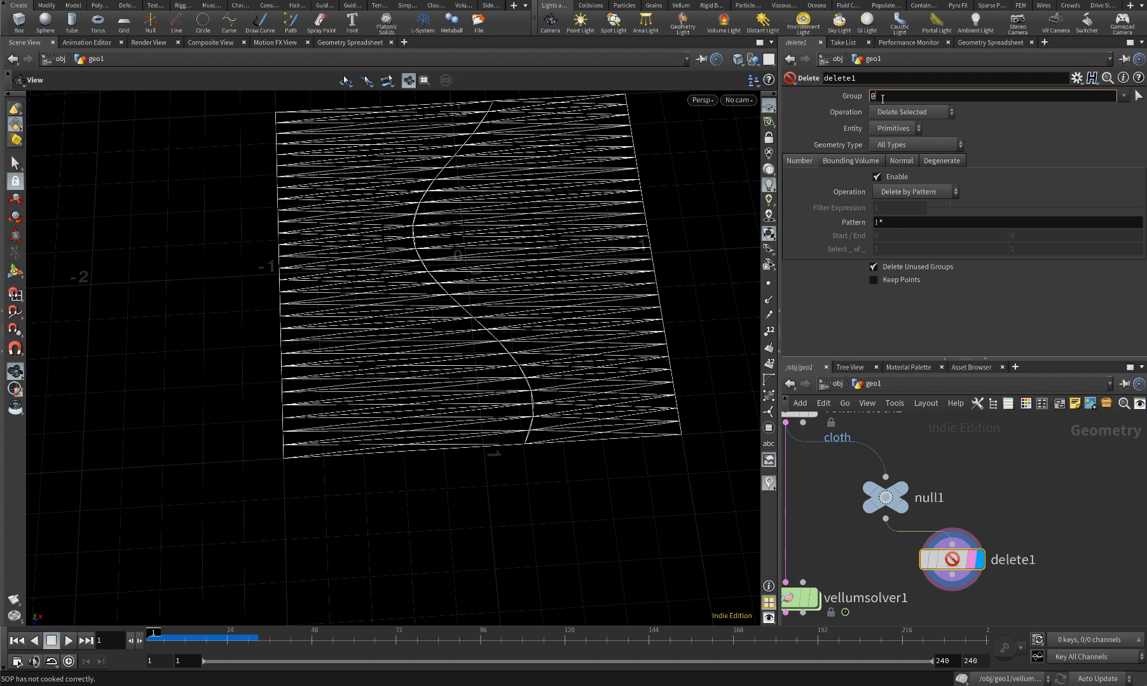
pyautogui.write('@type==distance')
pyautogui.press('Return')
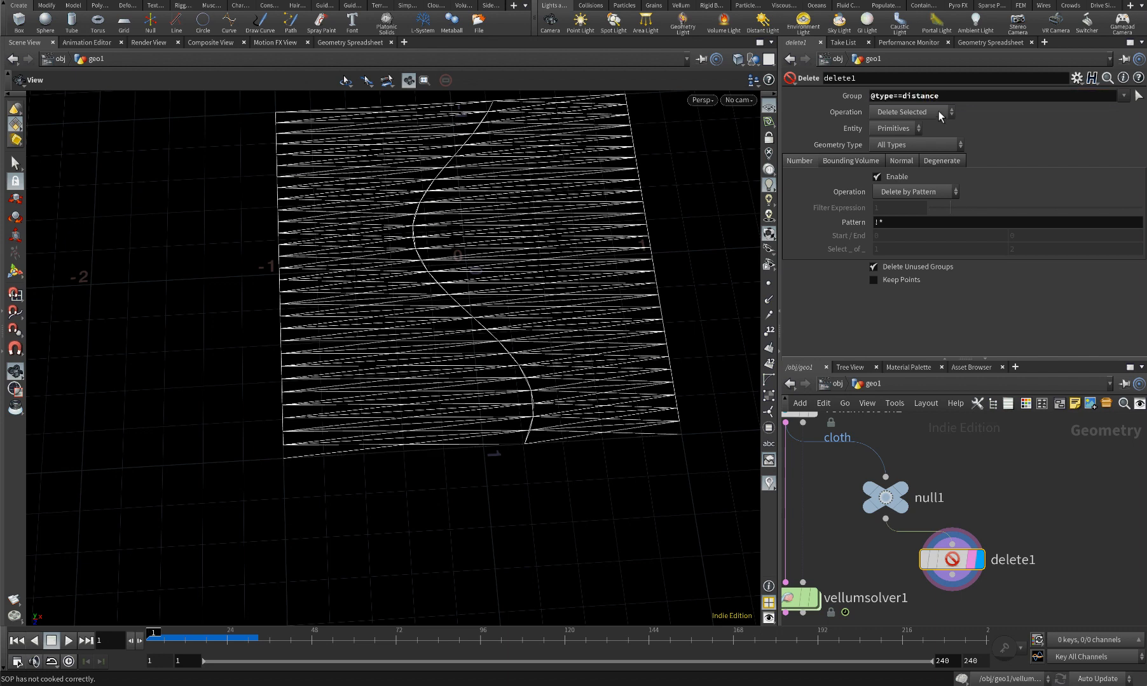
pyautogui.click(898, 112)
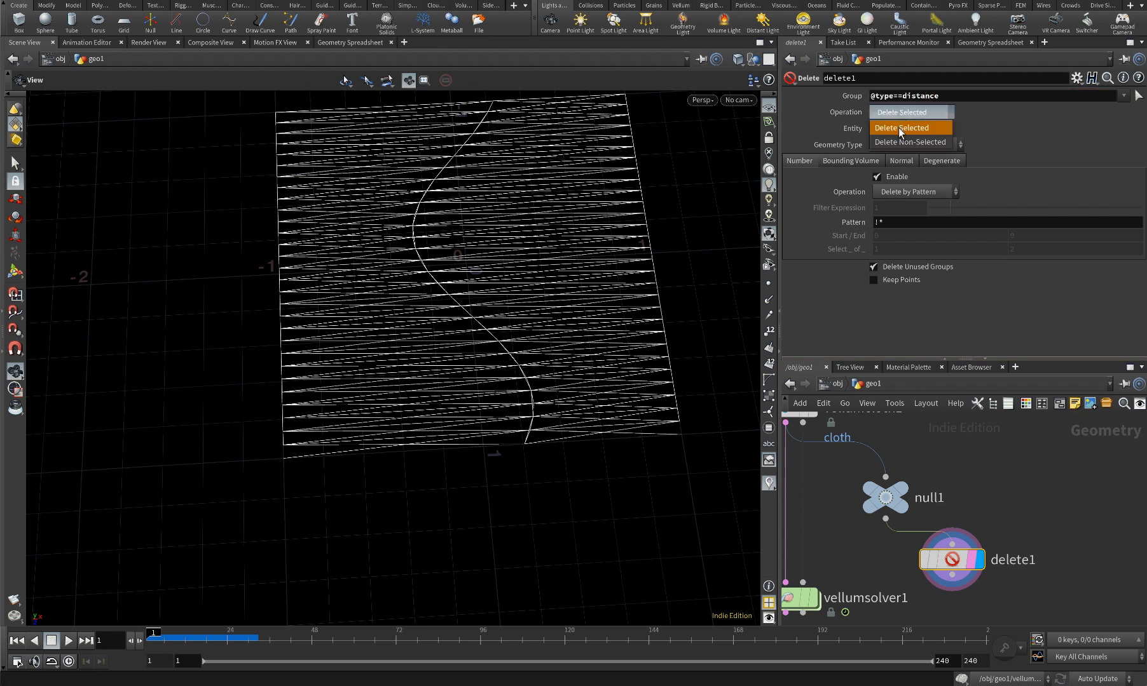
pyautogui.click(900, 126)
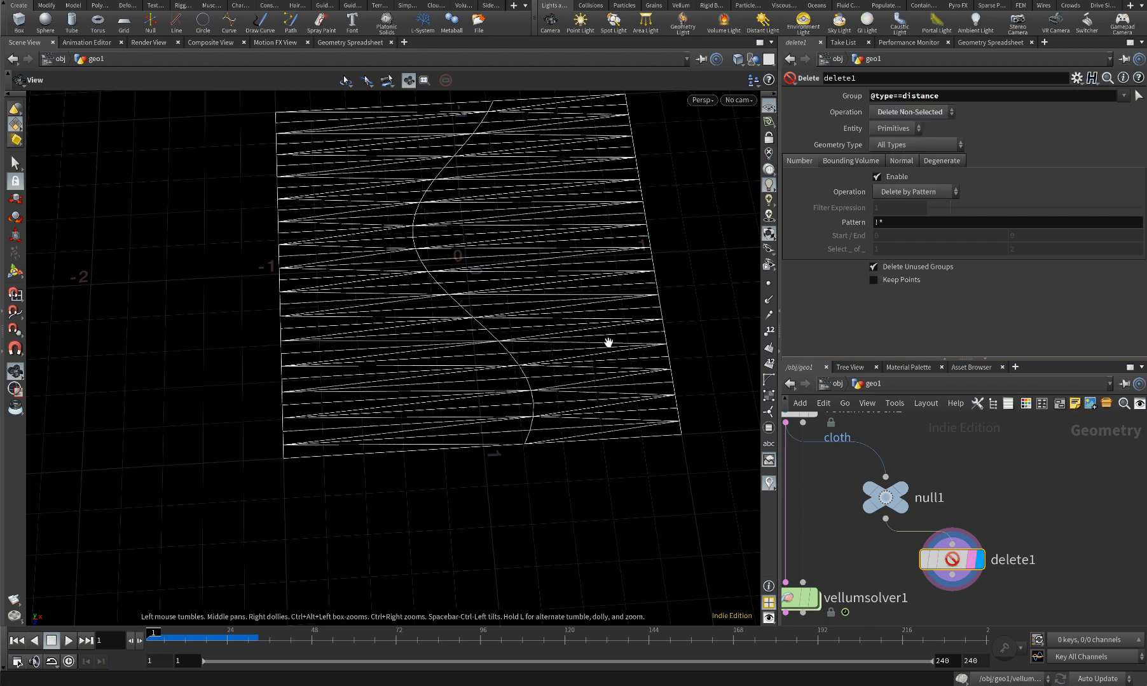
# Examine the distance constraints isolated by delete1, and display vellumcloth1 to compare them with the coloured cloth grid
pyautogui.scroll(-3, 608, 342)
pyautogui.scroll(4, 553, 325)
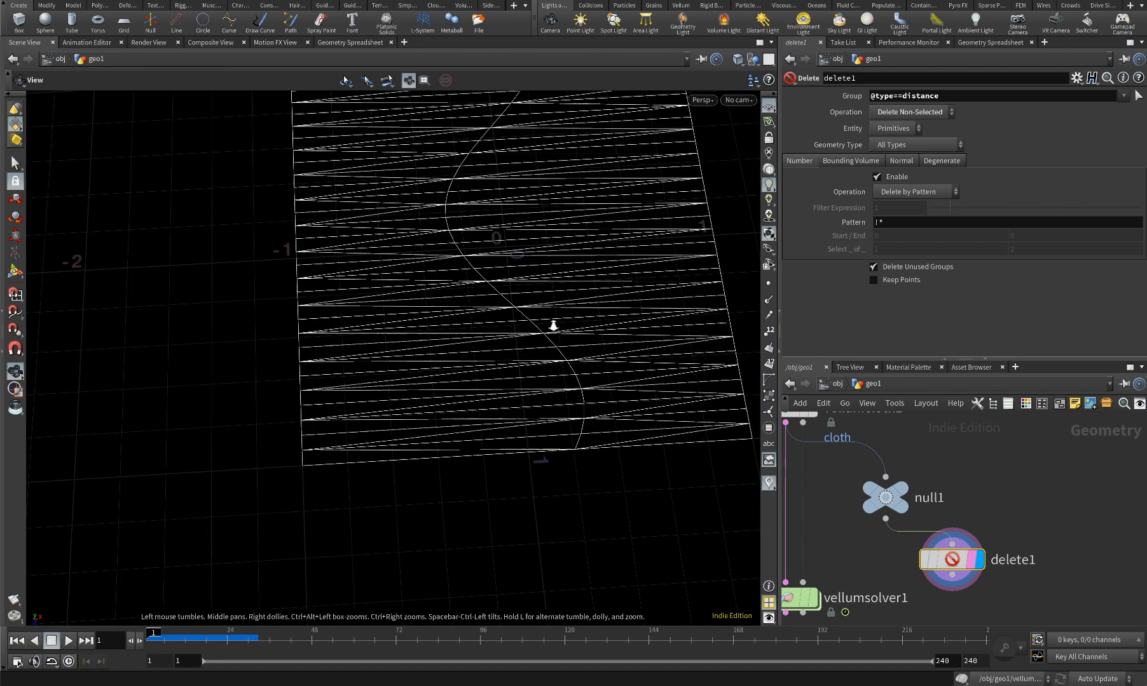
pyautogui.moveTo(553, 325); pyautogui.dragTo(558, 326, button='right')
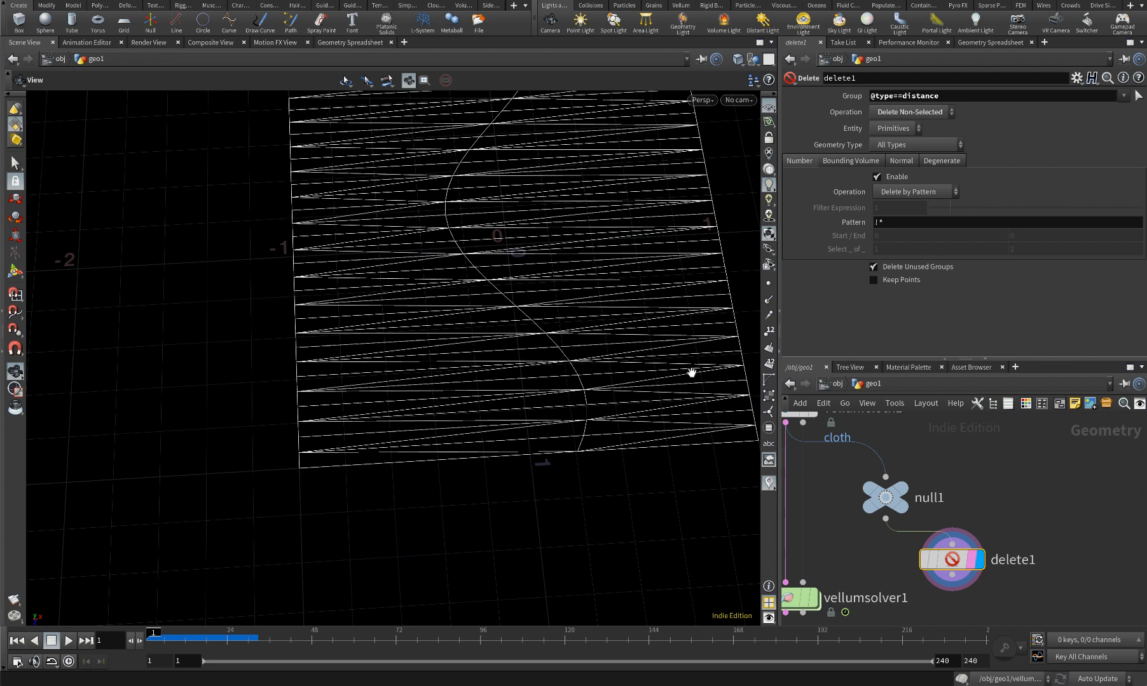
pyautogui.moveTo(867, 497)
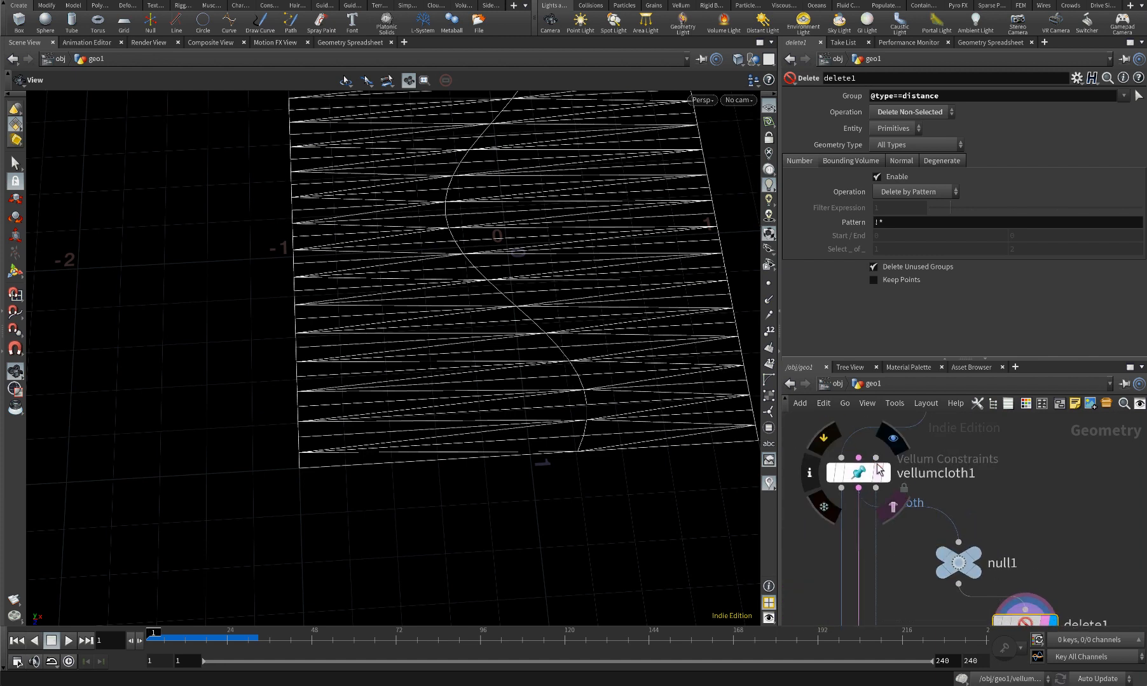
pyautogui.click(887, 473)
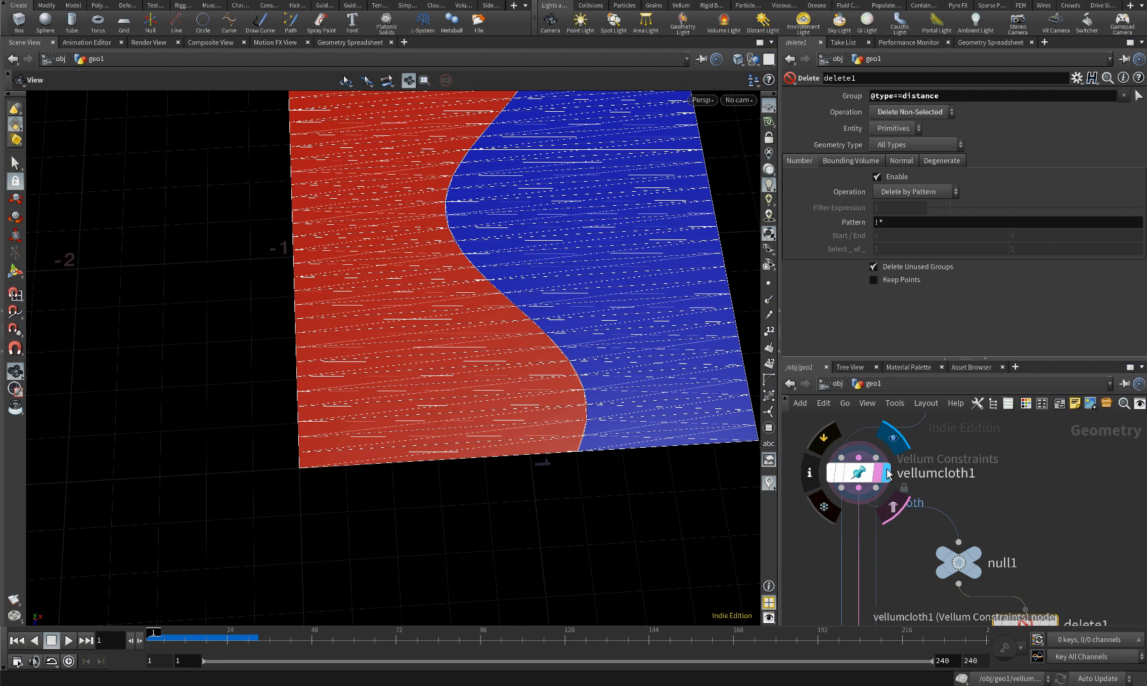
pyautogui.scroll(-3, 989, 547)
pyautogui.scroll(1, 989, 548)
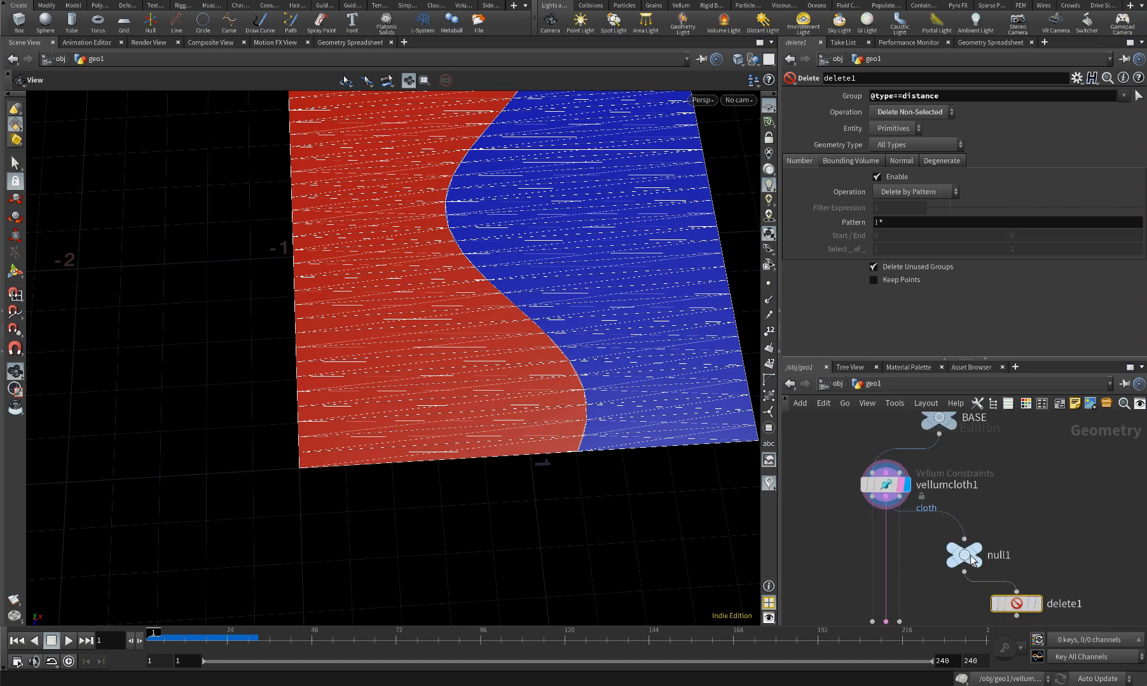
pyautogui.moveTo(969, 557); pyautogui.dragTo(1005, 538)
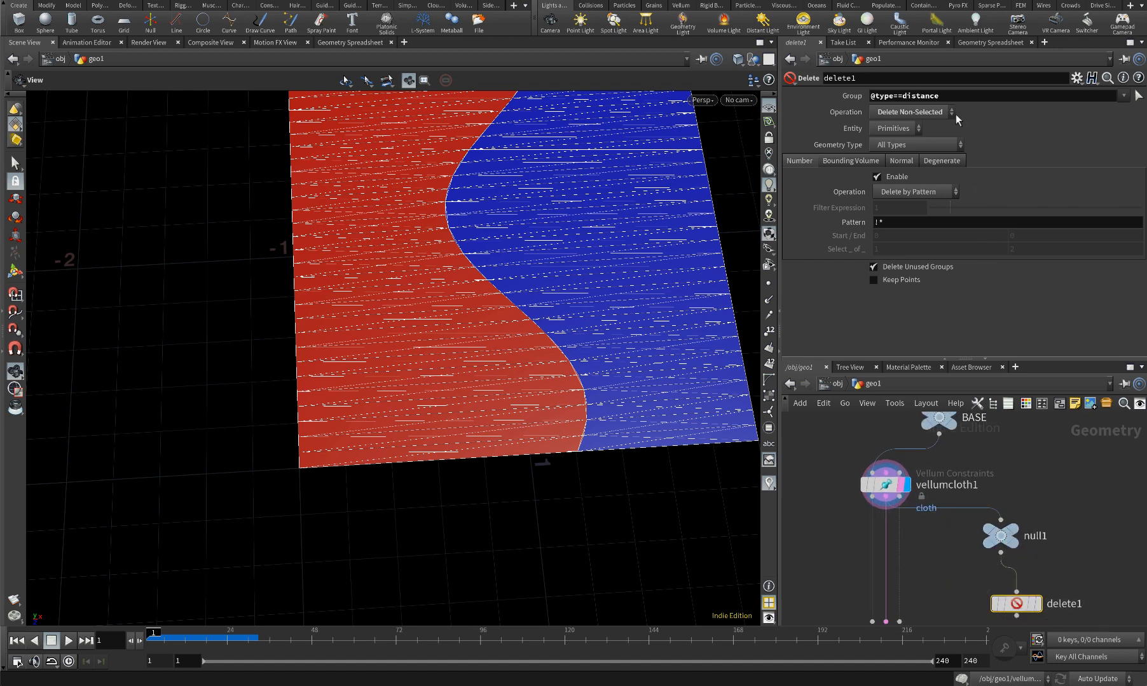
pyautogui.doubleClick(915, 96)
pyautogui.write('bend')
pyautogui.moveTo(995, 532); pyautogui.dragTo(1000, 551)
pyautogui.click(1040, 604)
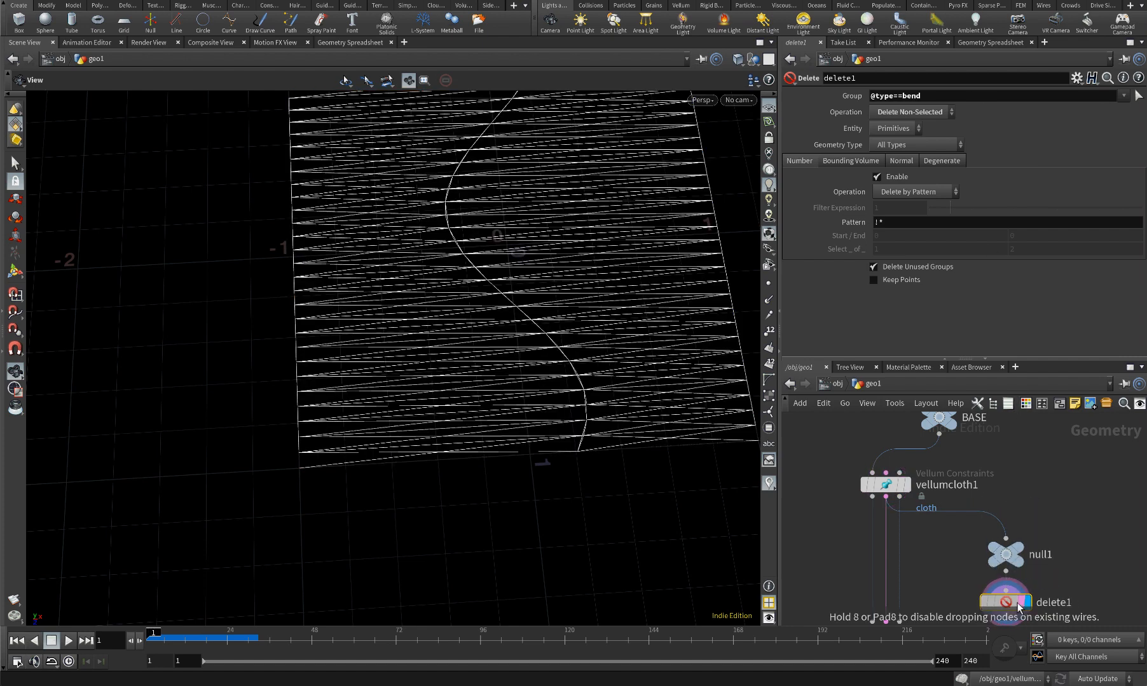
pyautogui.moveTo(664, 419); pyautogui.dragTo(565, 422, button='middle')
pyautogui.moveTo(565, 422); pyautogui.dragTo(583, 417, button='right')
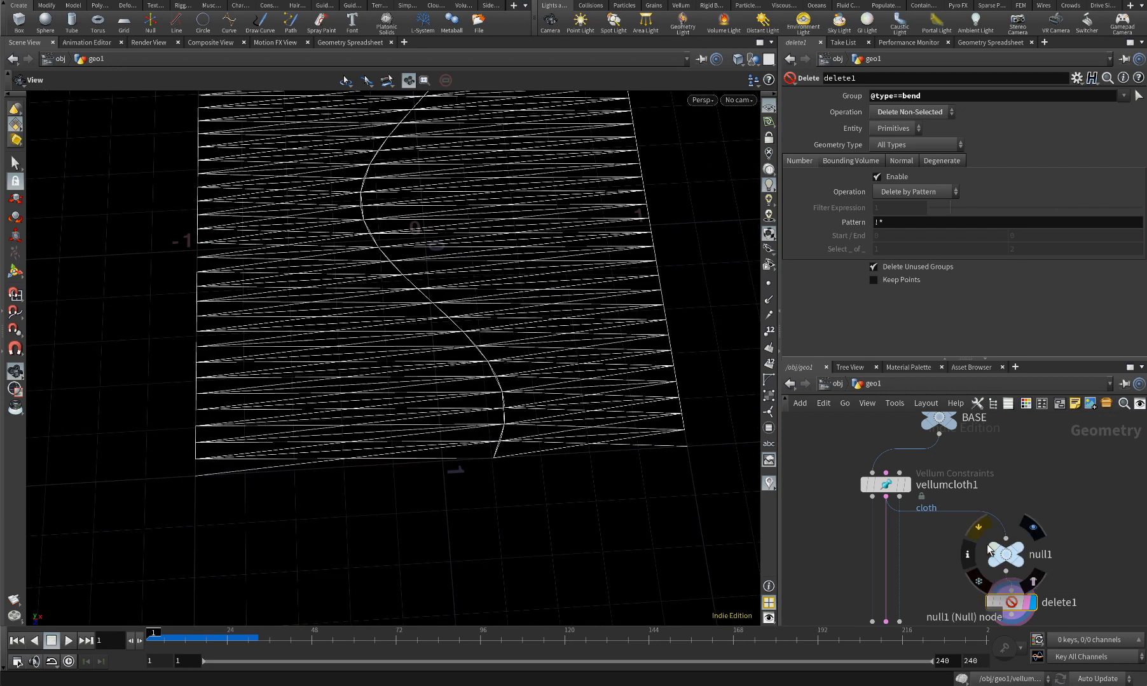
pyautogui.moveTo(1011, 558); pyautogui.dragTo(1016, 560)
pyautogui.moveTo(691, 430); pyautogui.dragTo(494, 375, button='right')
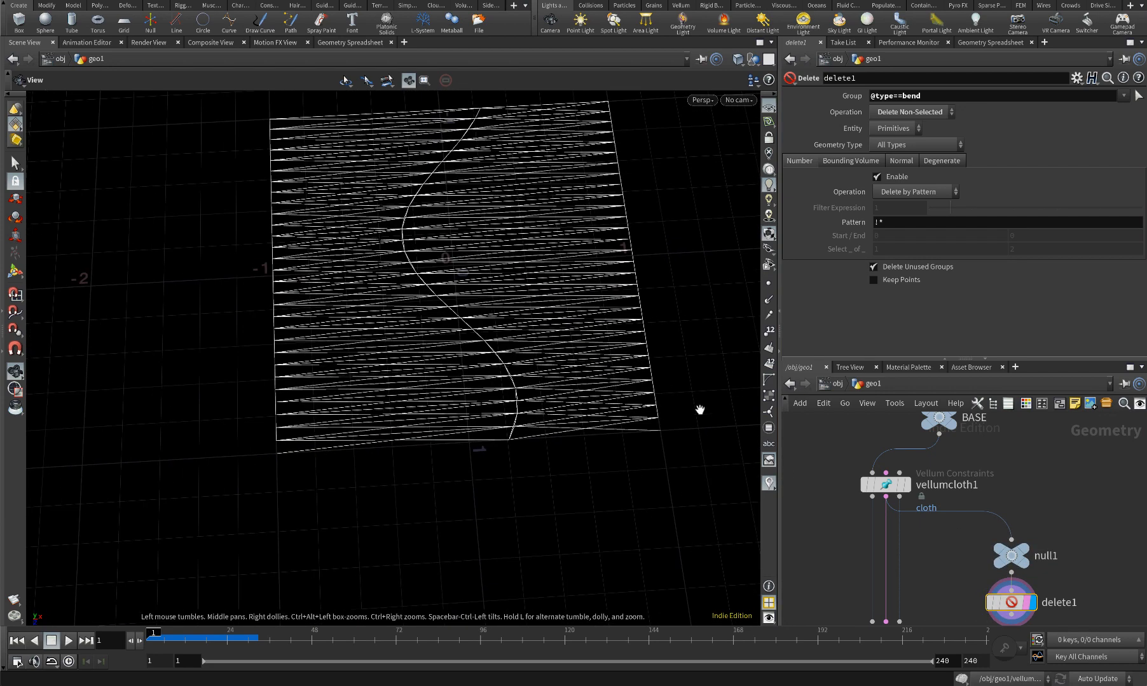
pyautogui.press('f')
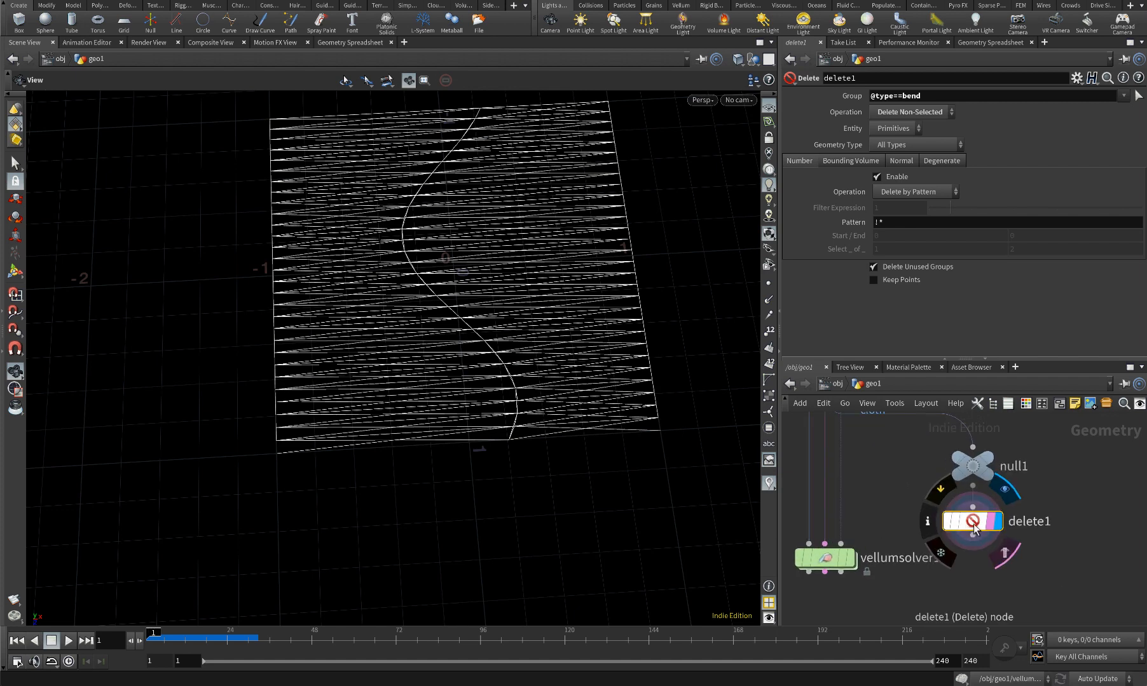
# Move delete1 slightly closer below null1 and save the scene
pyautogui.moveTo(974, 528); pyautogui.dragTo(974, 523)
pyautogui.press('Tab')
pyautogui.click(999, 569)
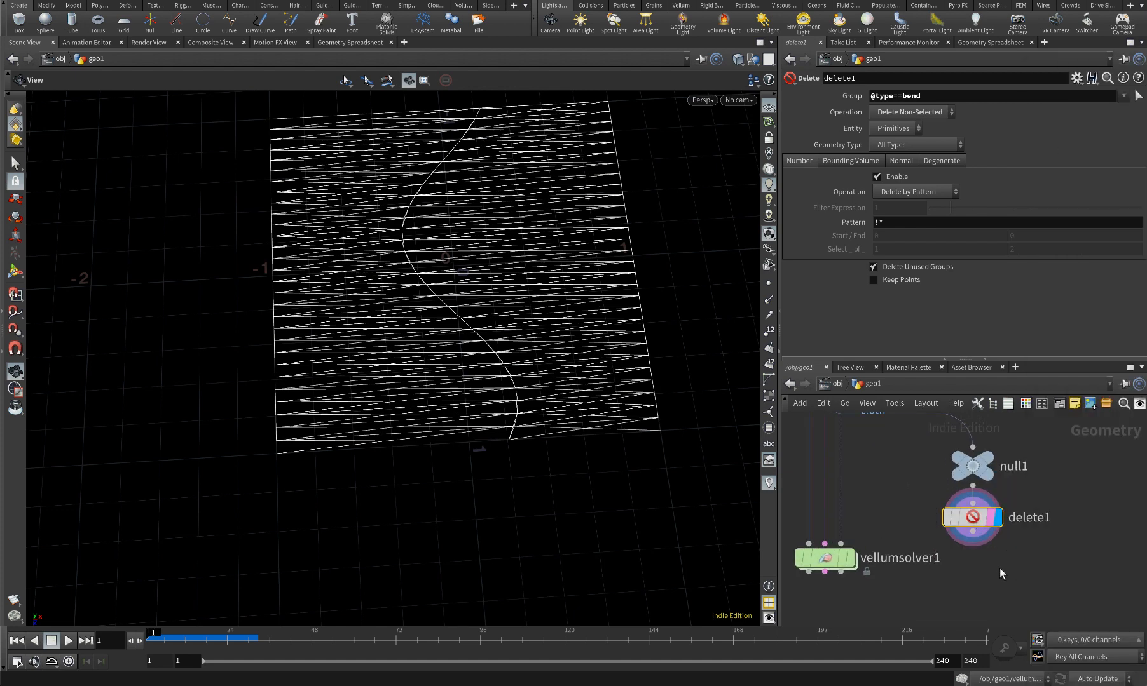
pyautogui.hotkey('ctrl', 's')
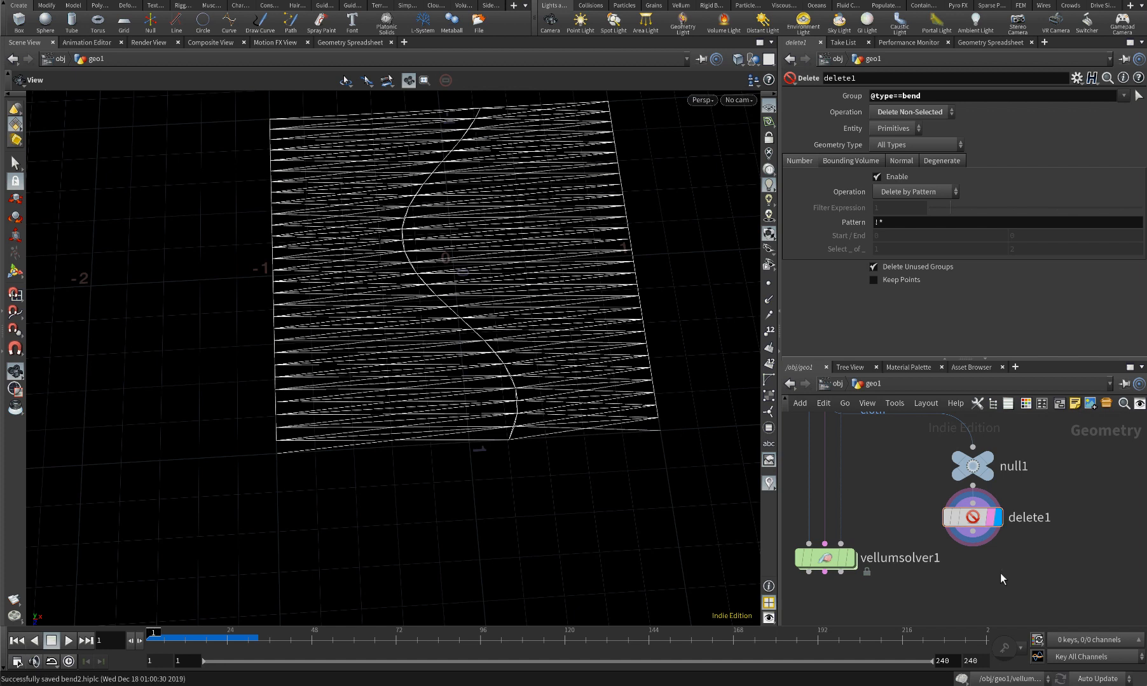
# Add a second Delete node, wire it below delete1 and make it the displayed node
pyautogui.press('Tab')
pyautogui.write('de')
pyautogui.press('Return')
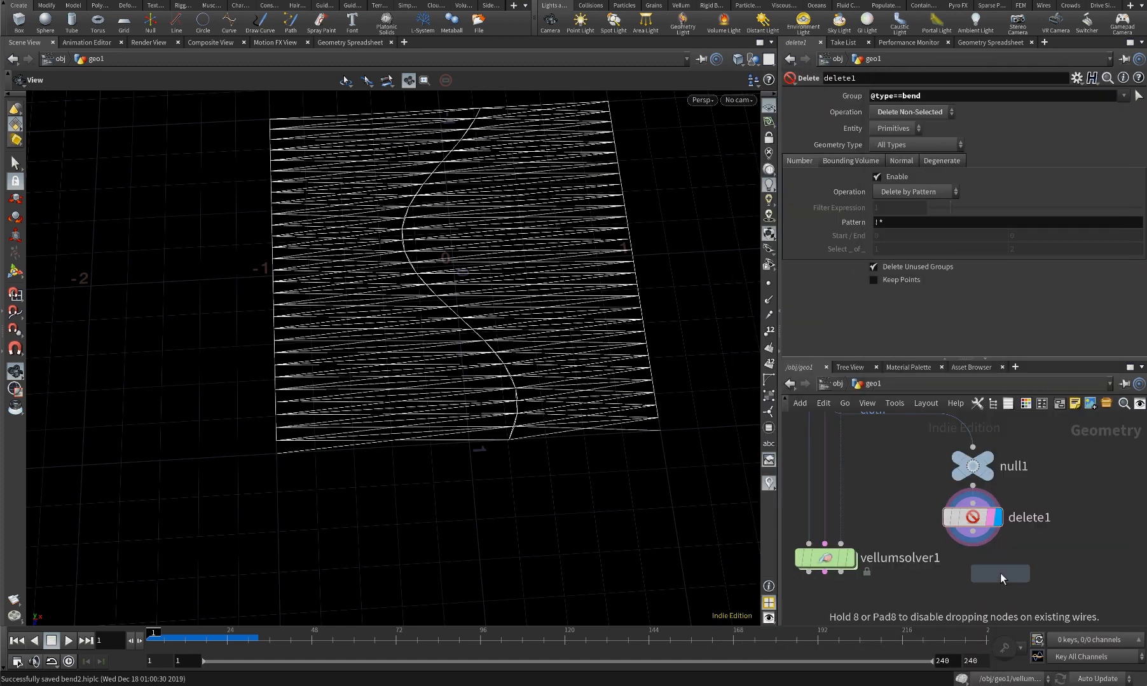
pyautogui.click(999, 573)
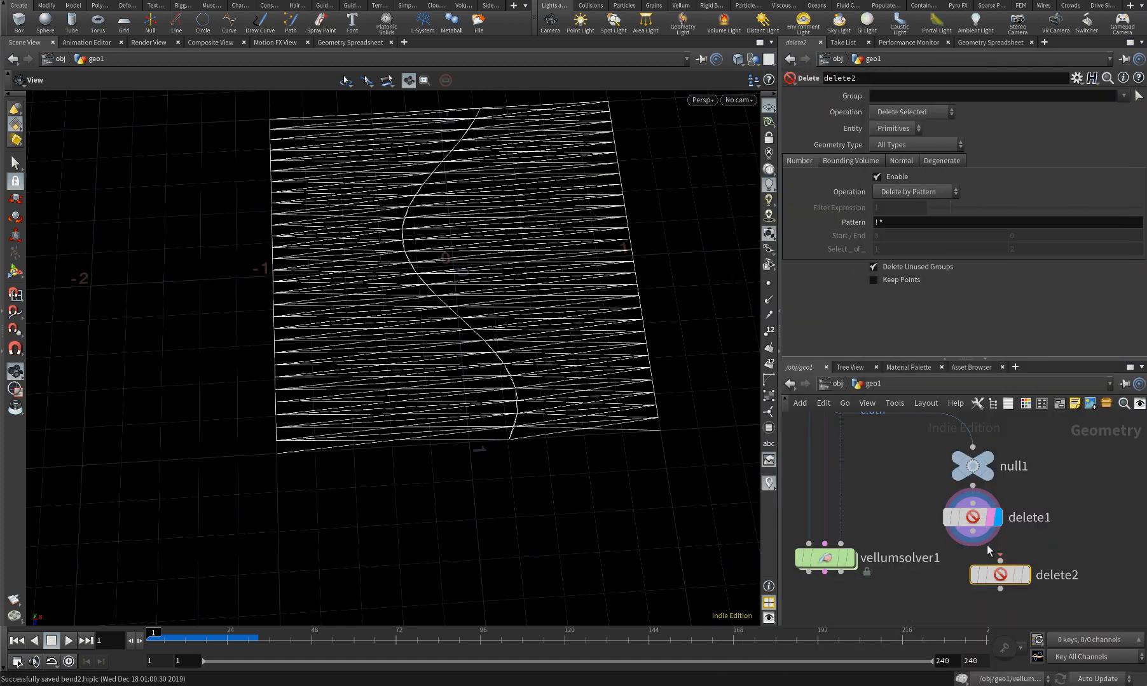
pyautogui.click(1026, 576)
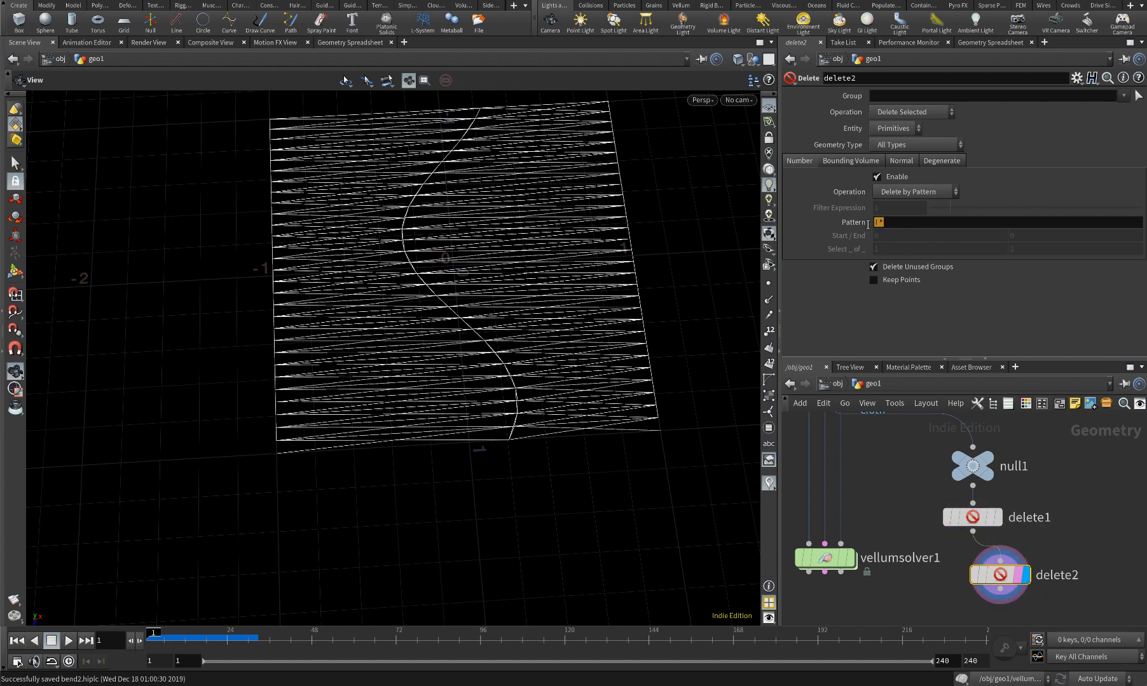
# Set delete2's pattern to 0 and its operation to Delete Non-Selected to isolate a single bend constraint
pyautogui.write('0')
pyautogui.press('Return')
pyautogui.click(888, 113)
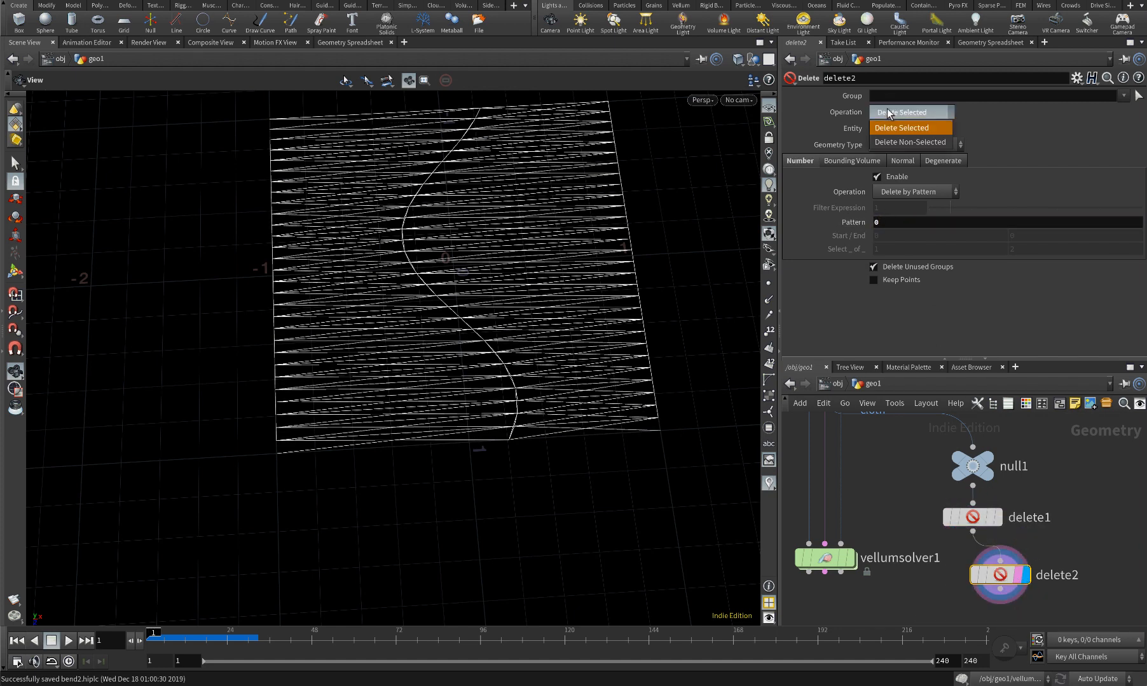
pyautogui.click(888, 141)
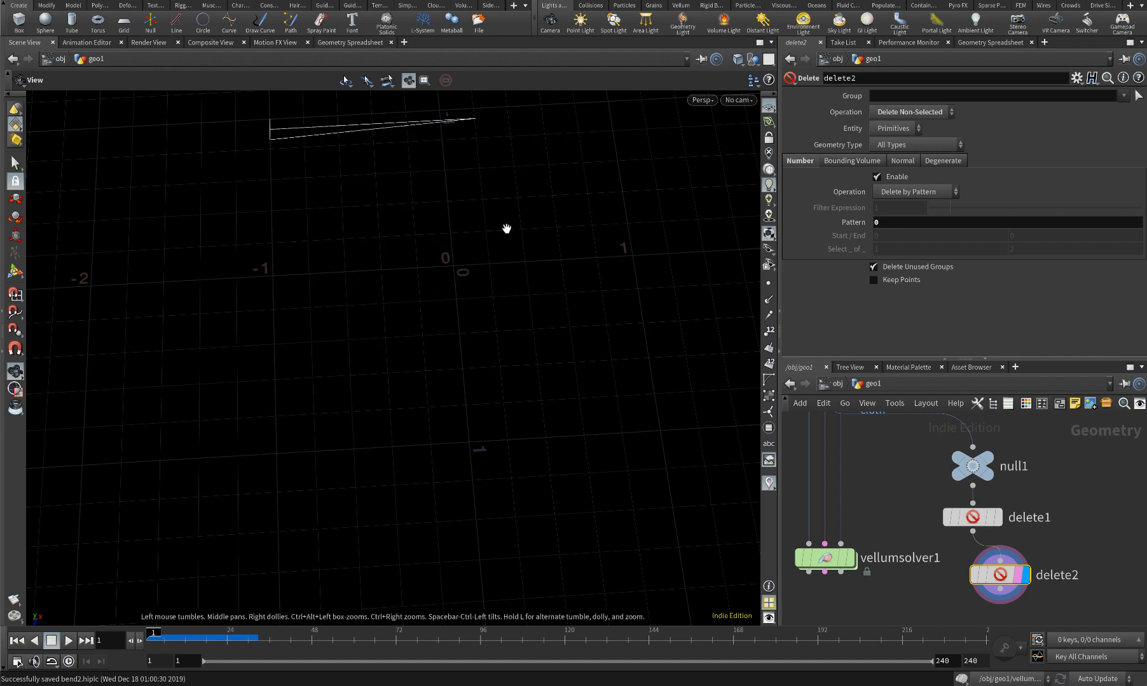
# Inspect the isolated bend constraint up close and read delete2's node info for its point and primitive counts
pyautogui.moveTo(507, 228); pyautogui.dragTo(466, 340, button='middle')
pyautogui.moveTo(396, 268); pyautogui.dragTo(361, 322)
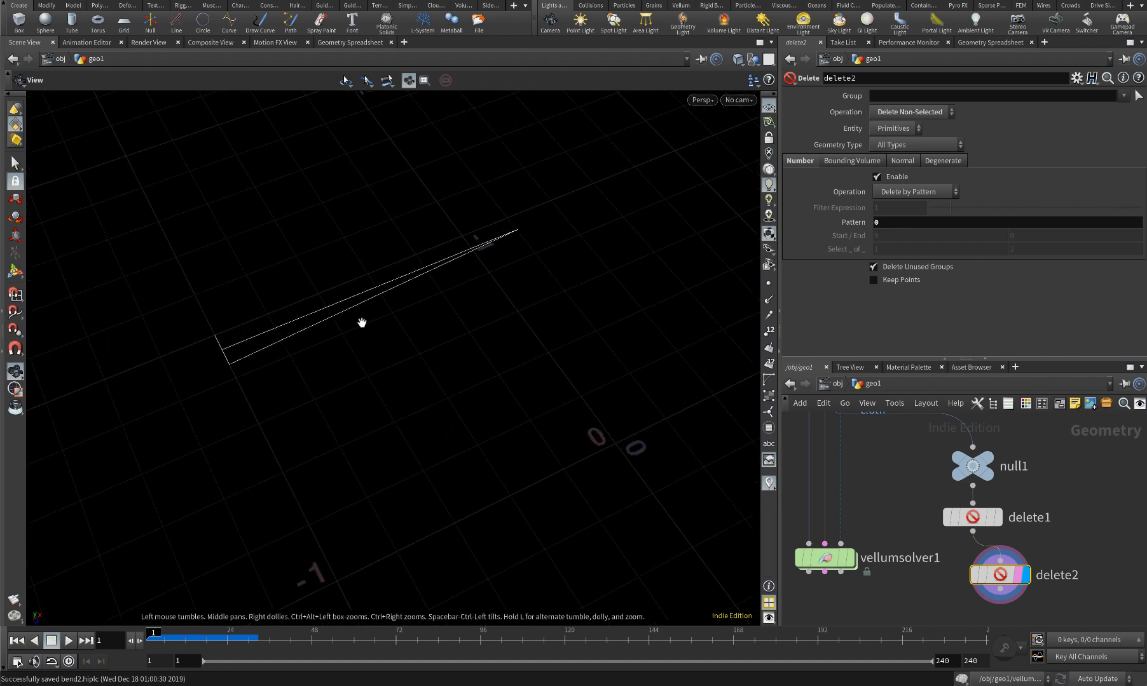
pyautogui.middleClick(1000, 574)
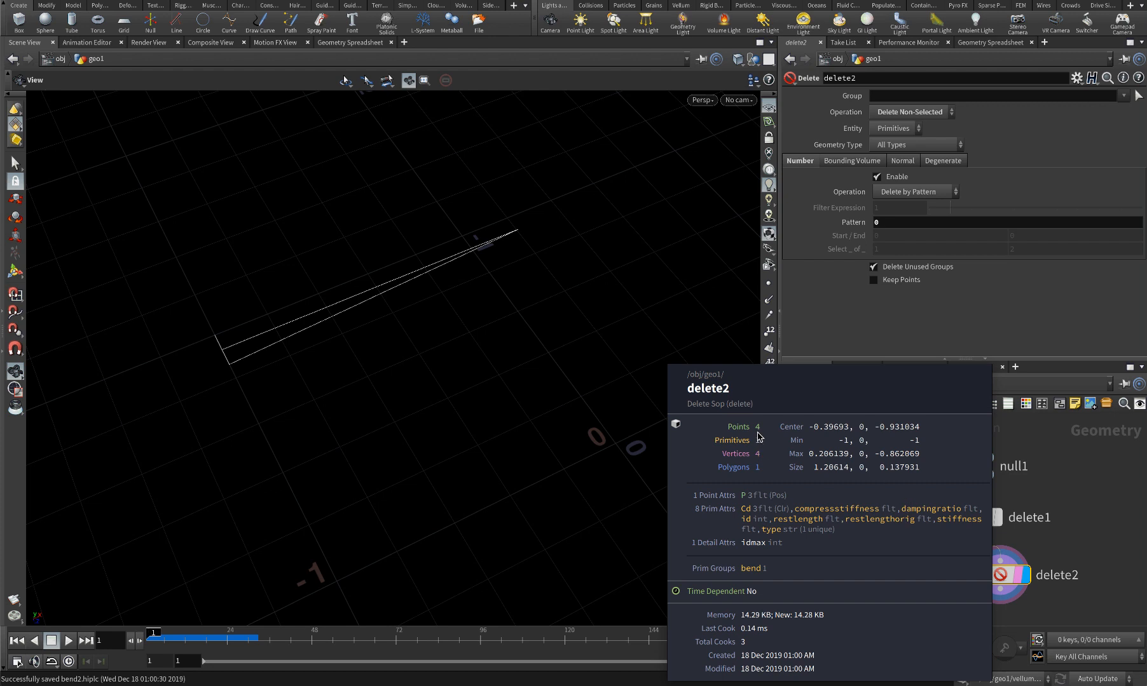
# Overlay vellumcloth1's geometry as a wireframe reference around the bend constraint isolated by delete2
pyautogui.scroll(-1, 892, 489)
pyautogui.moveTo(859, 420); pyautogui.dragTo(896, 493, button='middle')
pyautogui.scroll(1, 896, 492)
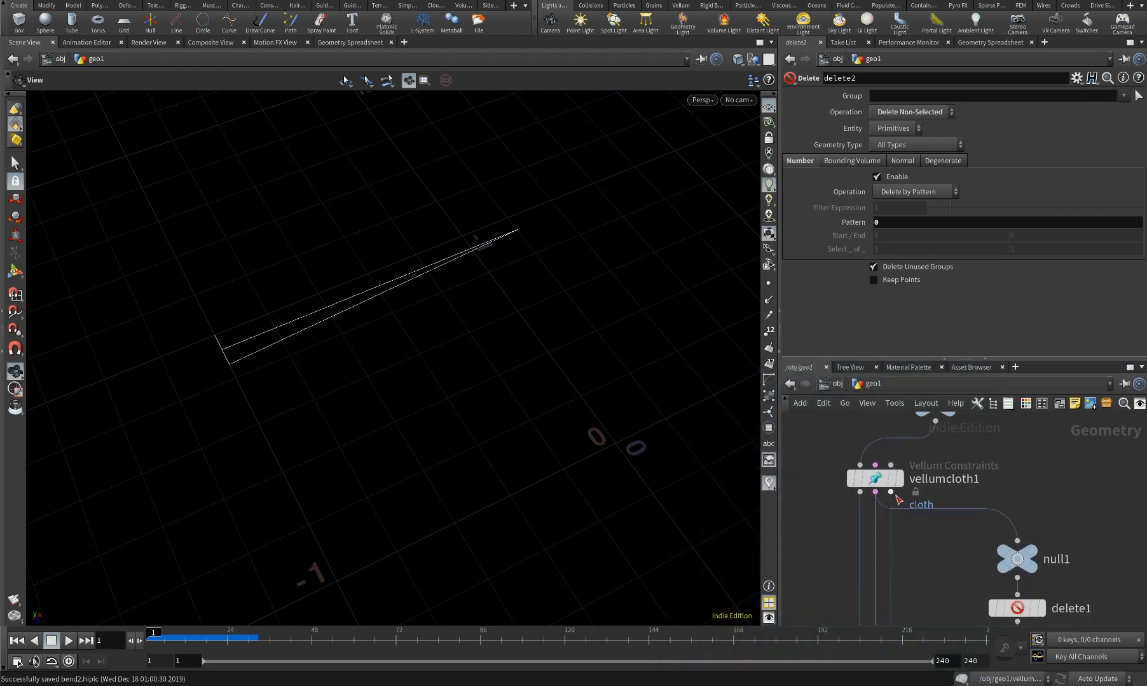
pyautogui.click(890, 485)
pyautogui.moveTo(289, 322); pyautogui.dragTo(335, 318)
pyautogui.moveTo(334, 416); pyautogui.dragTo(375, 298, button='middle')
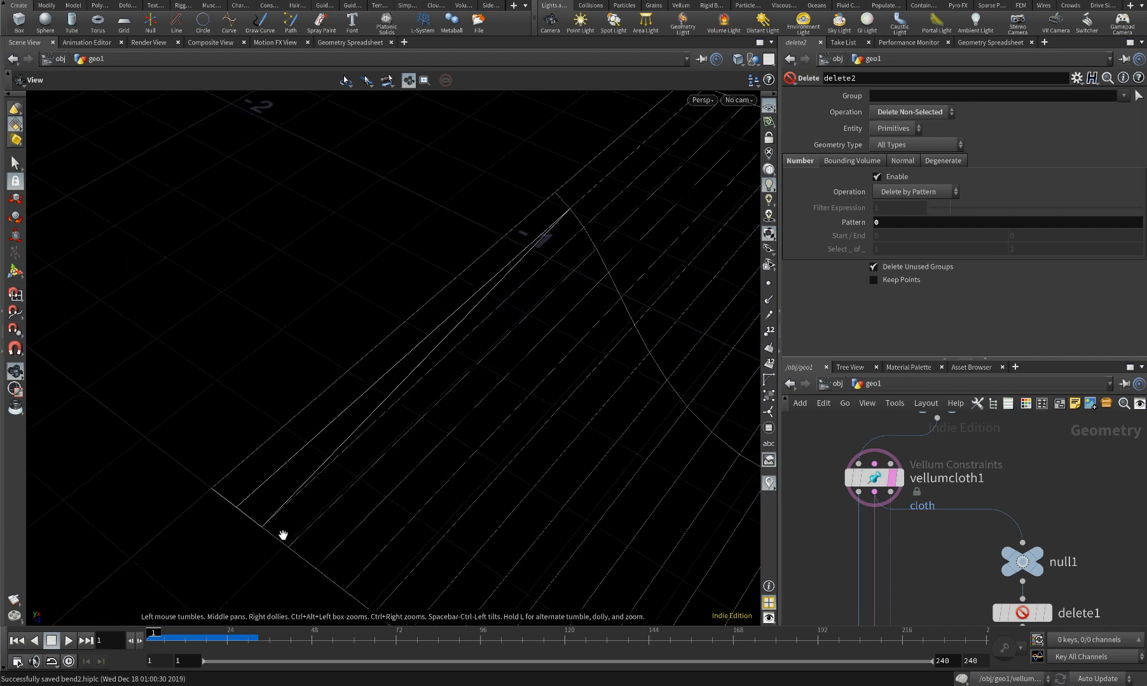
# Orbit around the isolated bend constraint and compare its four points with the neighbouring polygon edges of the cloth grid
pyautogui.moveTo(424, 389); pyautogui.dragTo(462, 360, button='middle')
pyautogui.moveTo(434, 366); pyautogui.dragTo(463, 364)
pyautogui.moveTo(435, 423); pyautogui.dragTo(457, 367, button='middle')
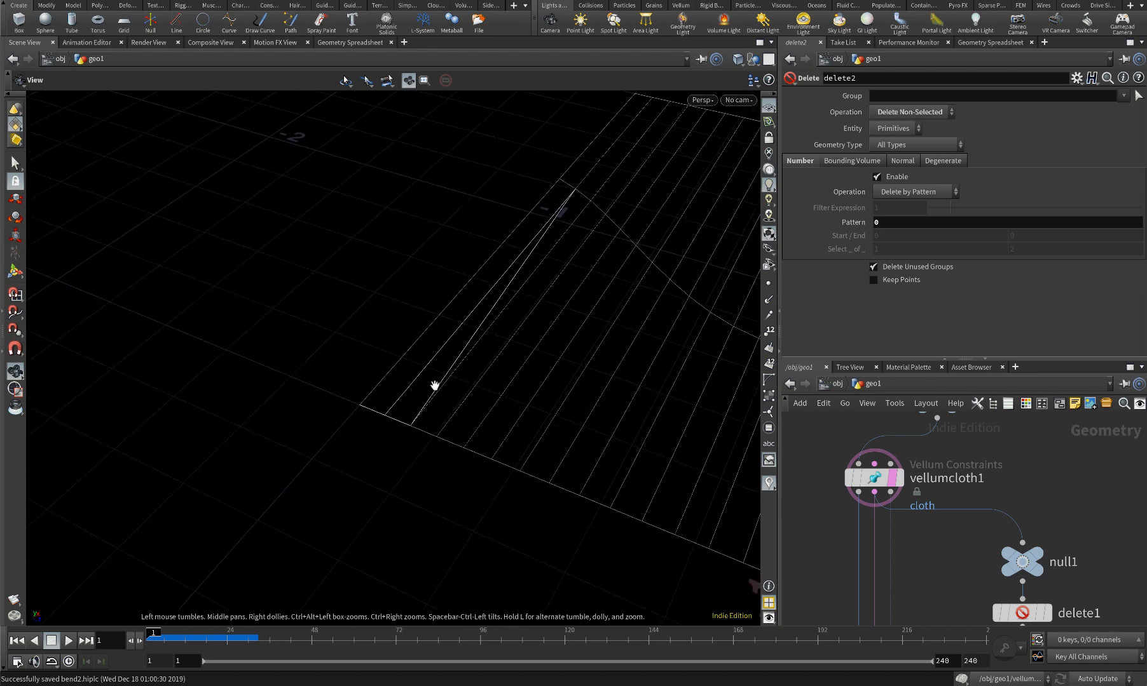
pyautogui.moveTo(459, 387); pyautogui.dragTo(475, 383)
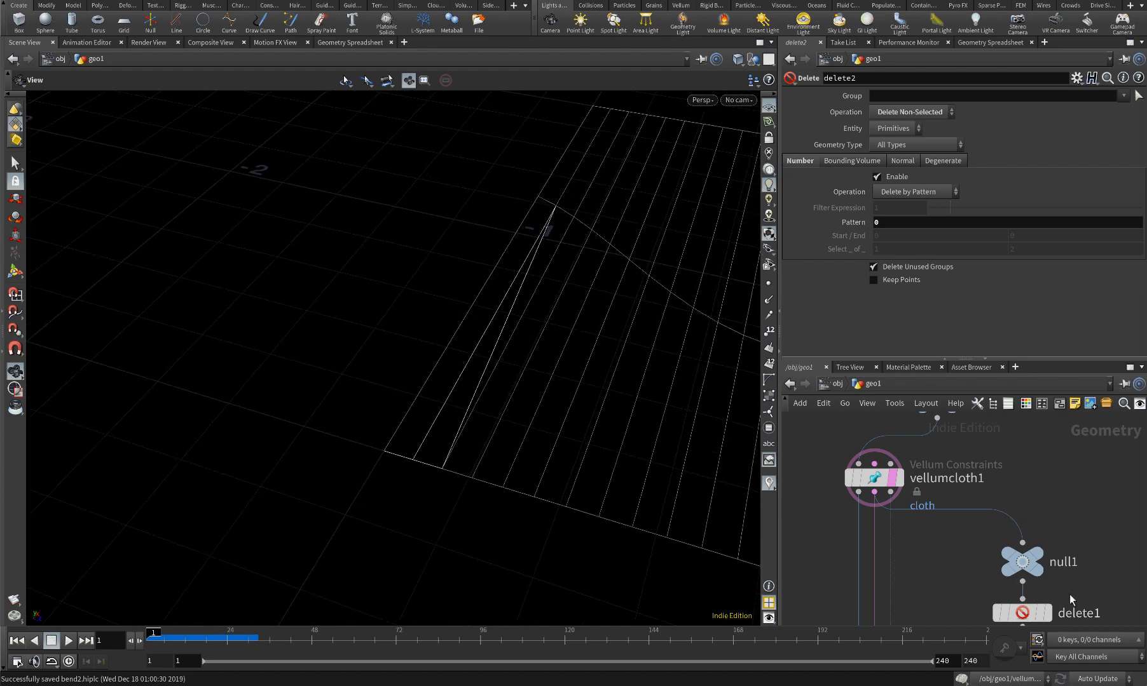
pyautogui.moveTo(1068, 599); pyautogui.dragTo(1048, 546, button='middle')
pyautogui.scroll(1, 1047, 547)
pyautogui.moveTo(1034, 563)
pyautogui.mouseDown()
pyautogui.moveTo(1041, 544)
pyautogui.moveTo(1027, 553)
pyautogui.mouseUp()
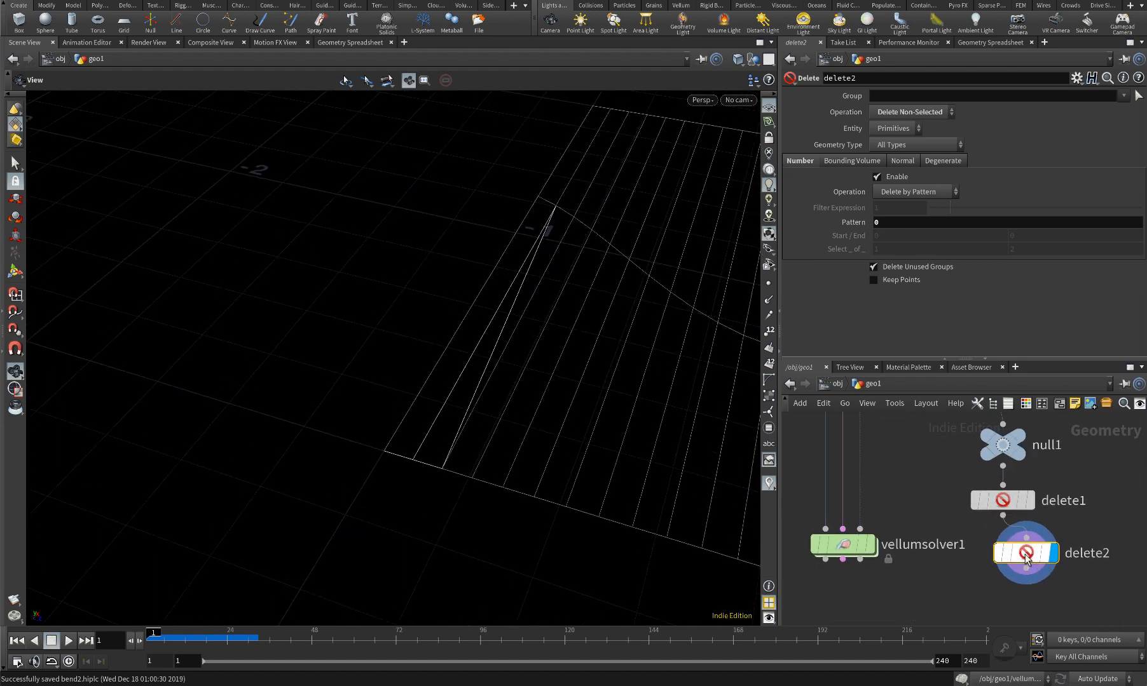
pyautogui.moveTo(431, 422); pyautogui.dragTo(455, 413)
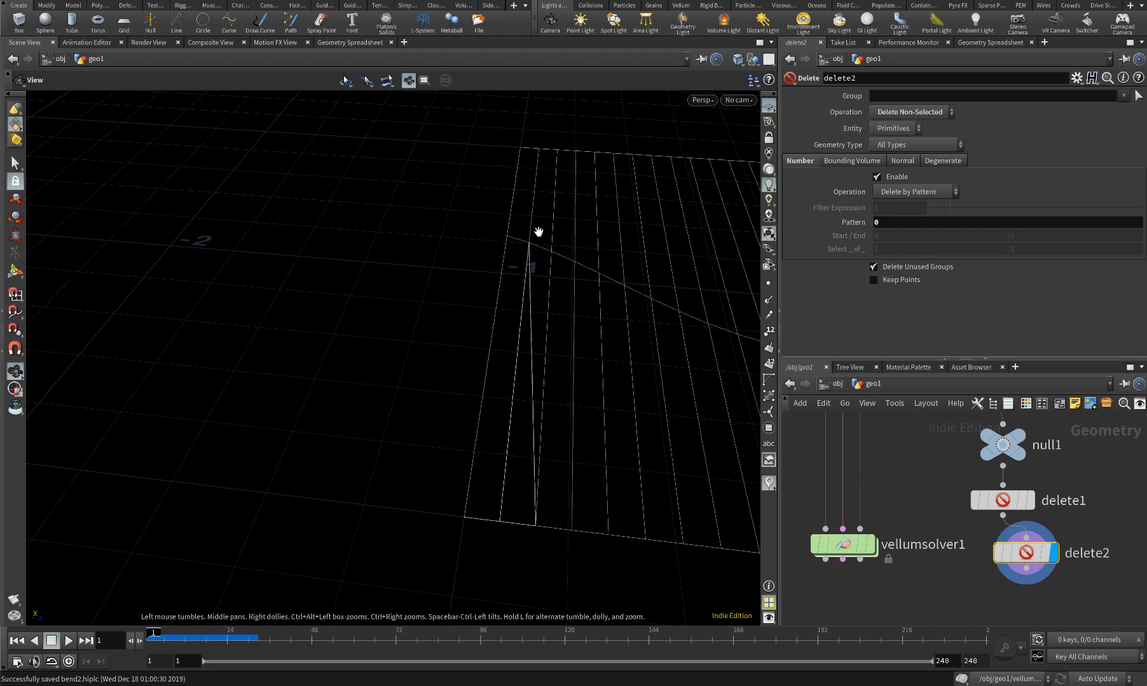
pyautogui.moveTo(544, 322); pyautogui.dragTo(356, 269)
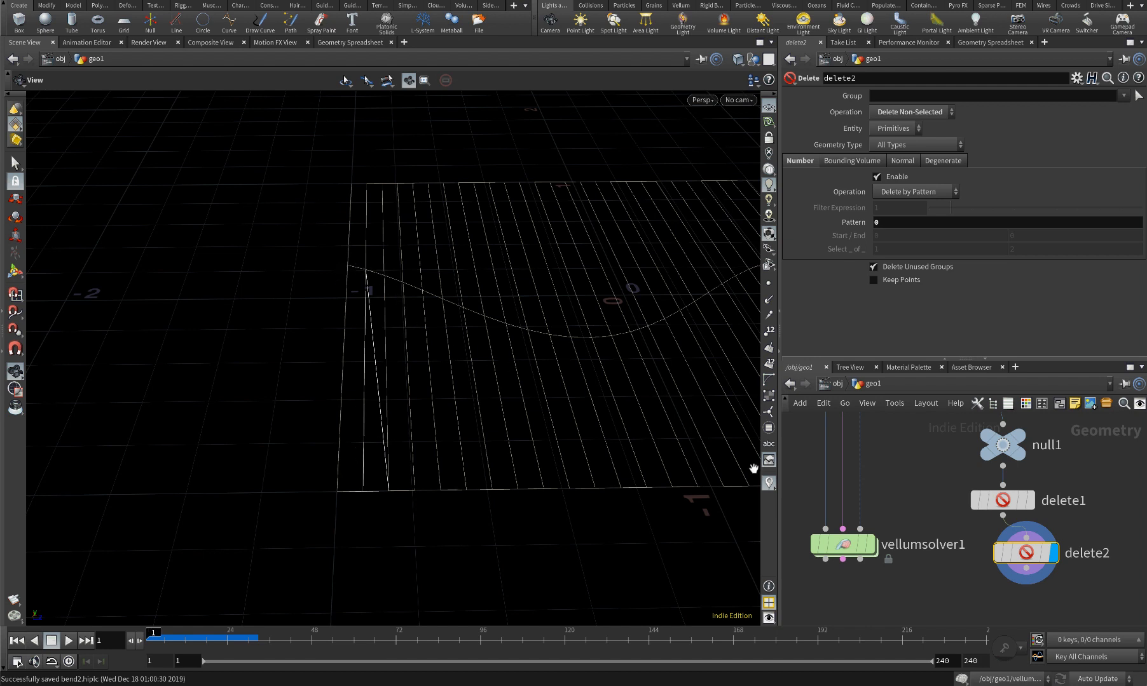
# Set the delete2 node's Pattern to 1 and then to 2 to isolate successive constraint primitives
pyautogui.moveTo(1028, 575)
pyautogui.moveTo(1026, 573); pyautogui.dragTo(1005, 550, button='middle')
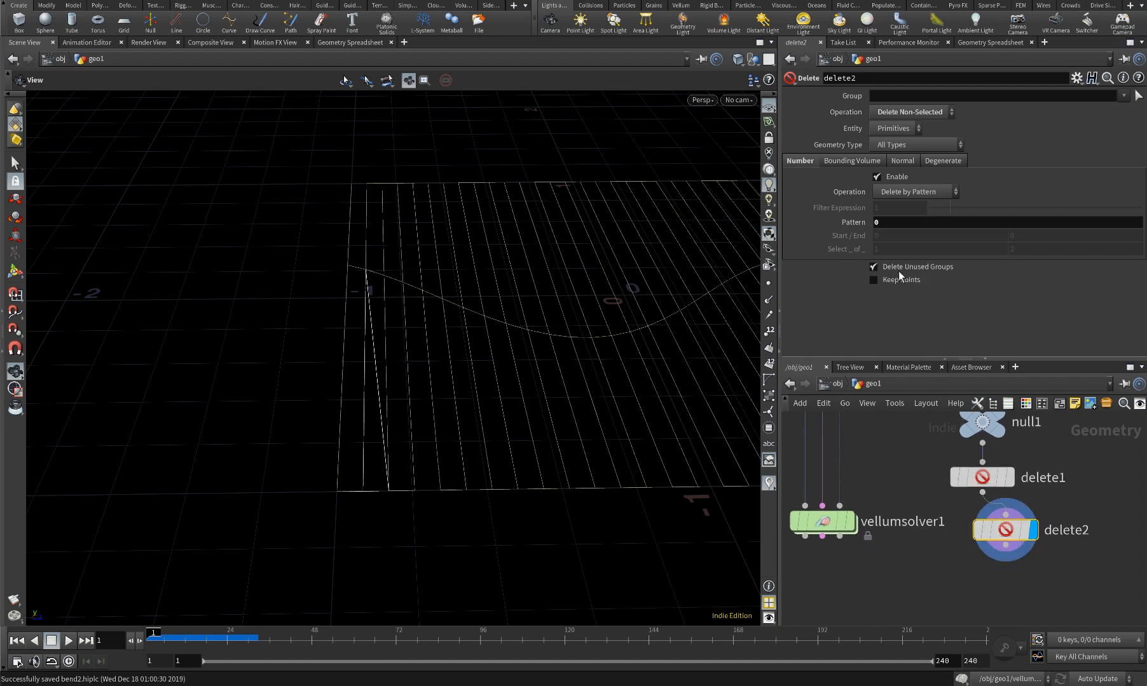
pyautogui.moveTo(889, 221); pyautogui.dragTo(911, 223, button='middle')
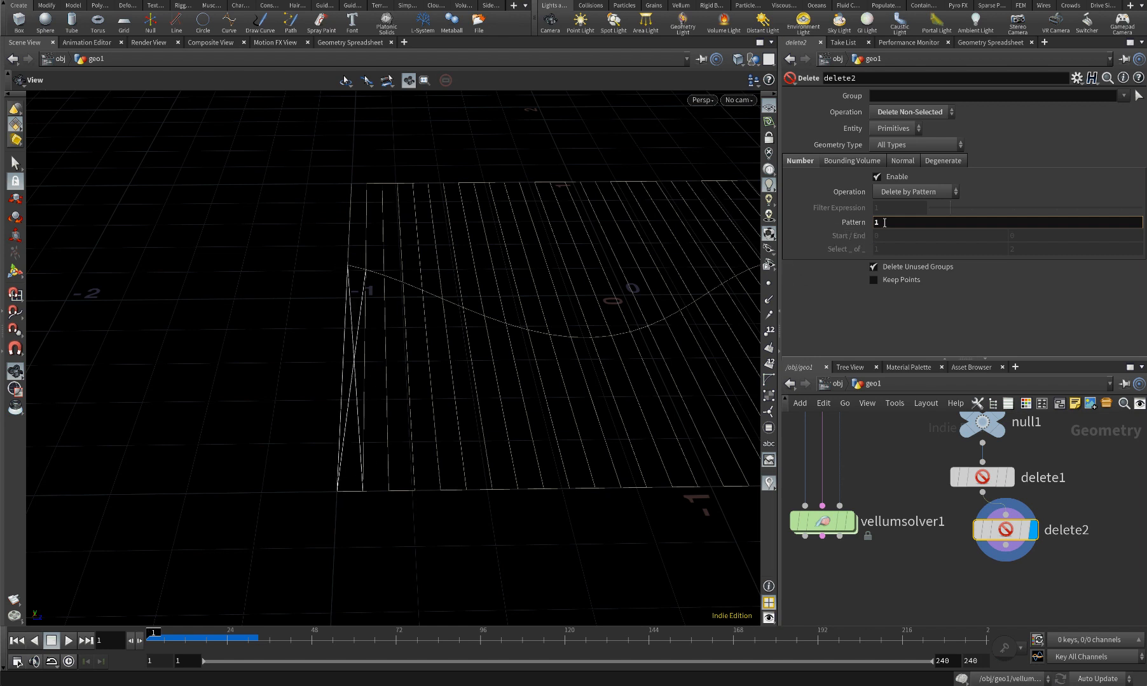
pyautogui.moveTo(887, 222); pyautogui.dragTo(926, 222, button='middle')
pyautogui.moveTo(514, 281); pyautogui.dragTo(367, 342)
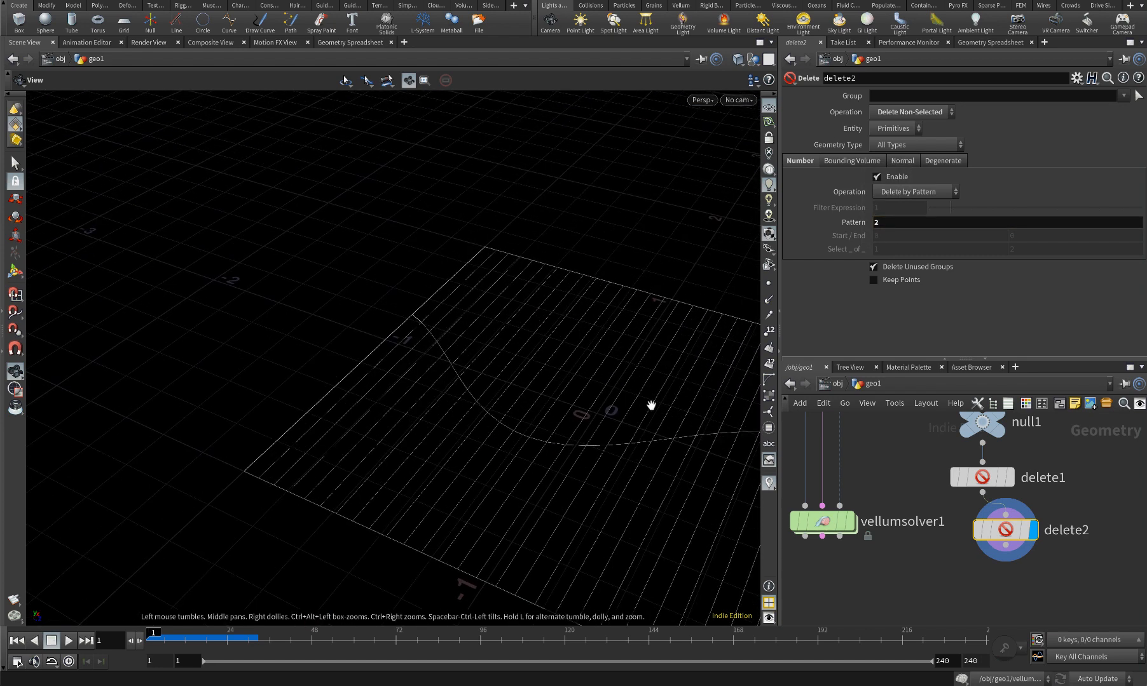
# Inspect delete2's node information and examine the isolated primitive's points along the plane's edge
pyautogui.middleClick(1004, 529)
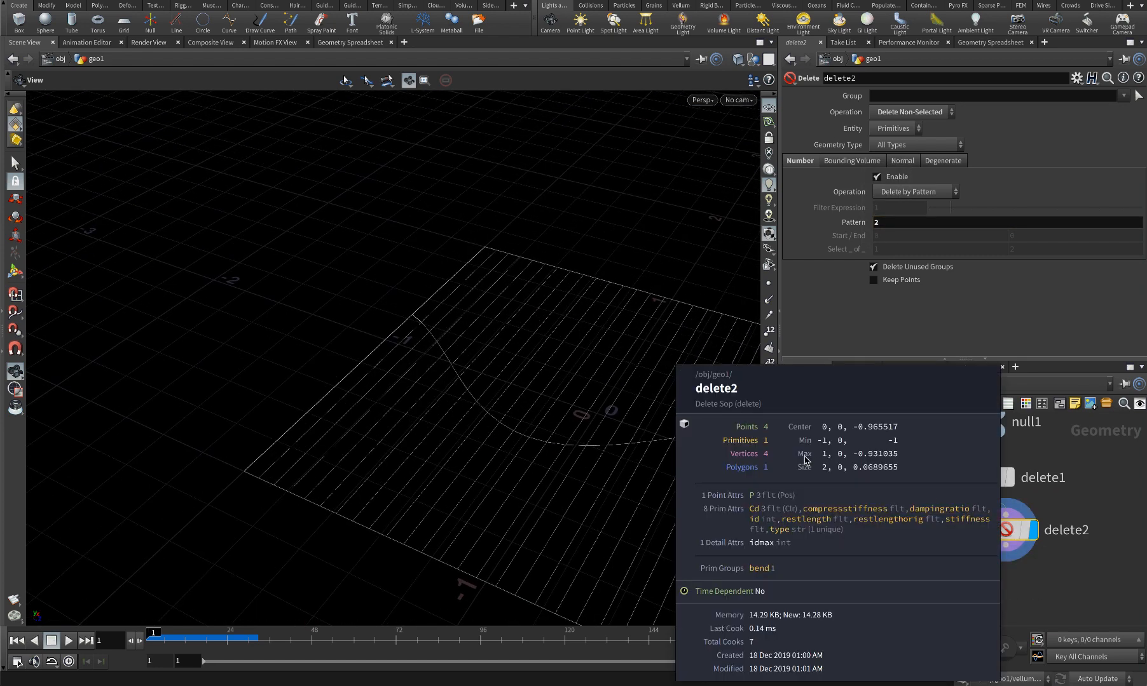
pyautogui.moveTo(436, 326); pyautogui.dragTo(326, 429)
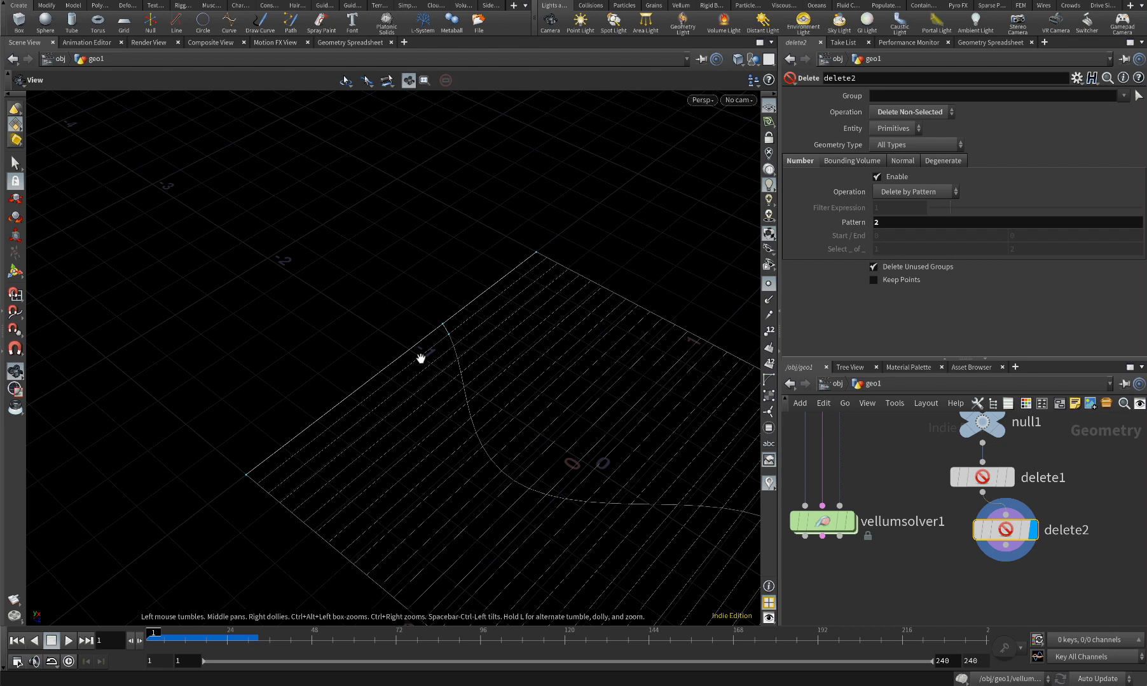
pyautogui.scroll(5, 442, 332)
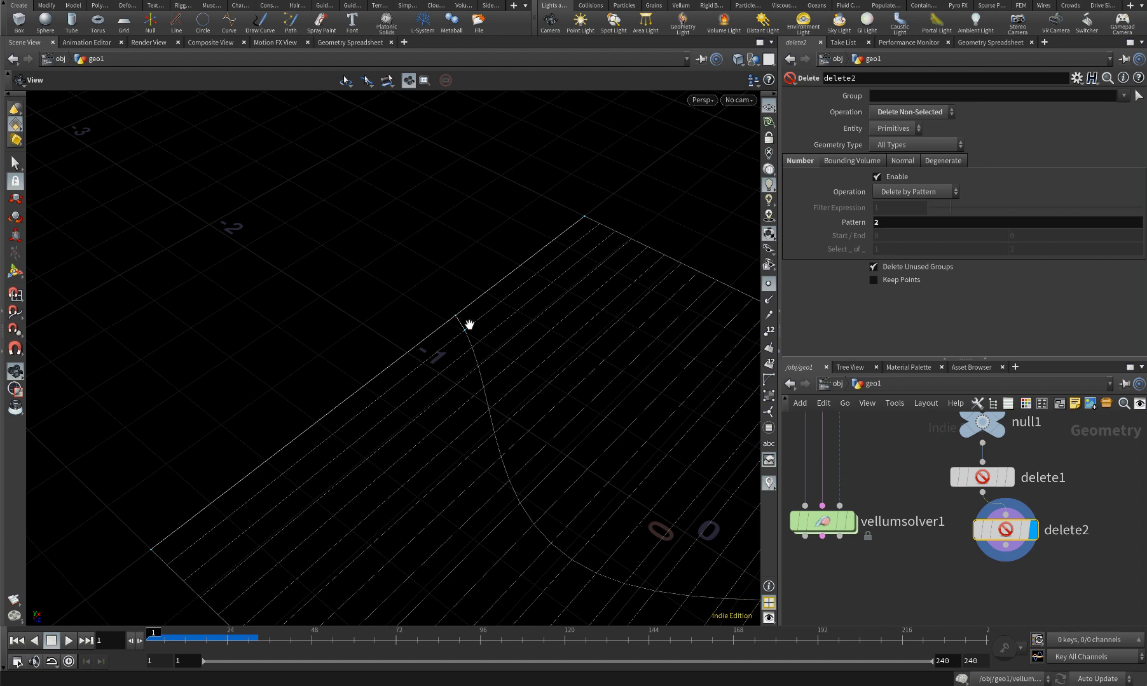
pyautogui.moveTo(537, 332); pyautogui.dragTo(482, 346, button='right')
pyautogui.moveTo(481, 347); pyautogui.dragTo(461, 311, button='middle')
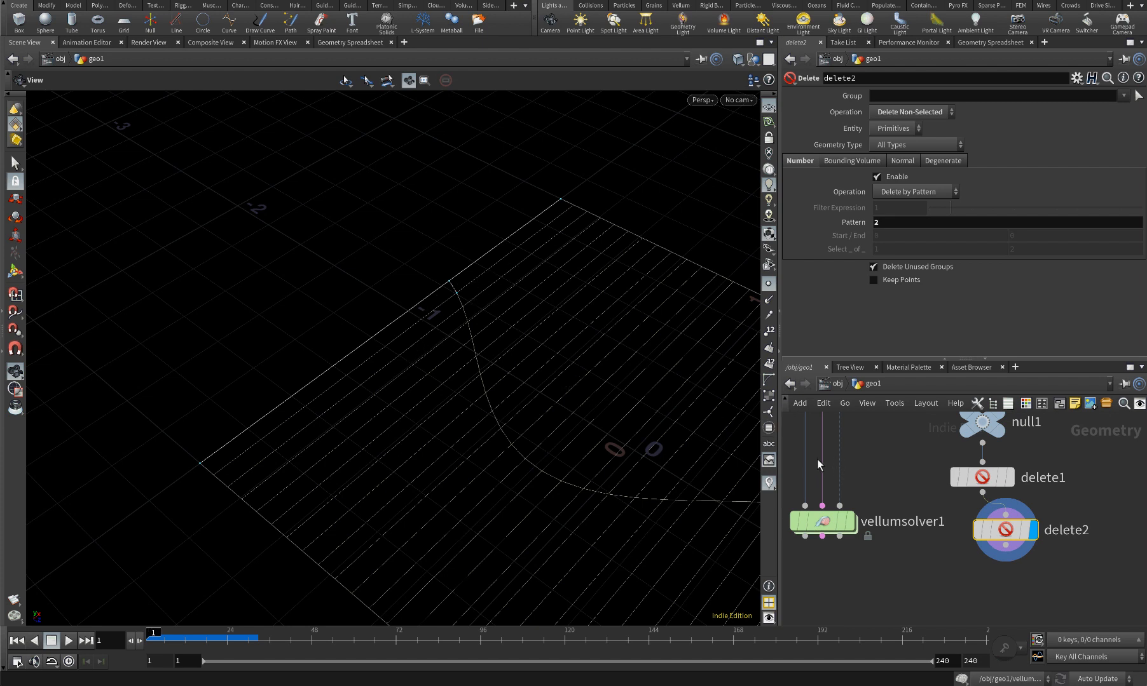
pyautogui.click(965, 553)
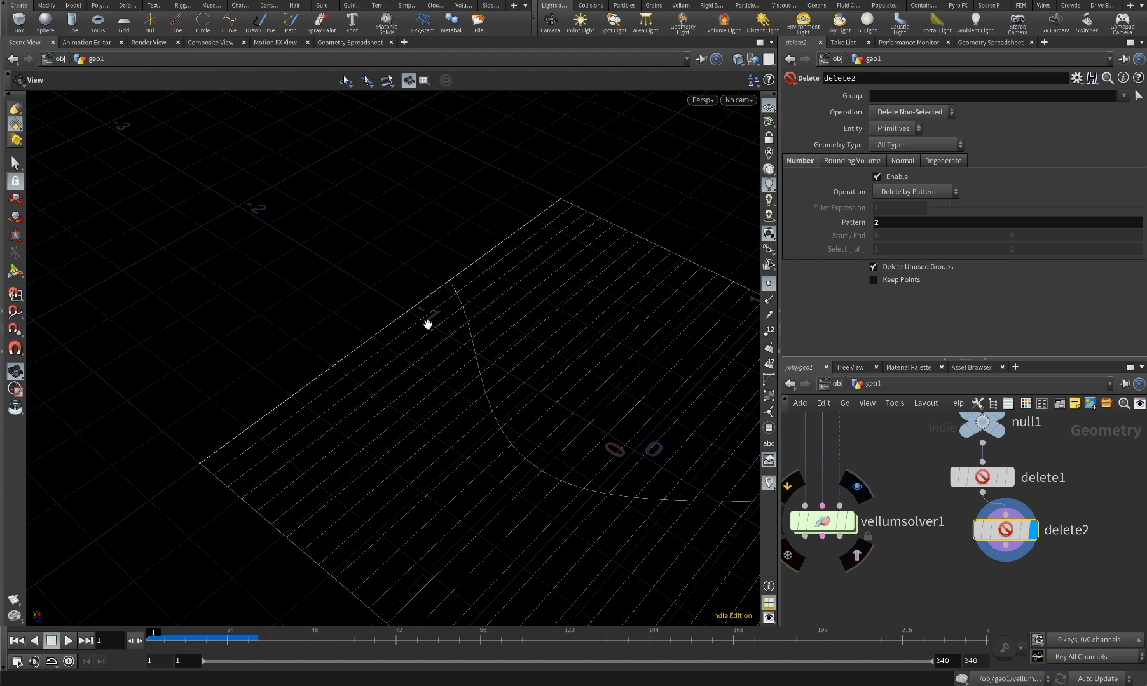
pyautogui.moveTo(1023, 539)
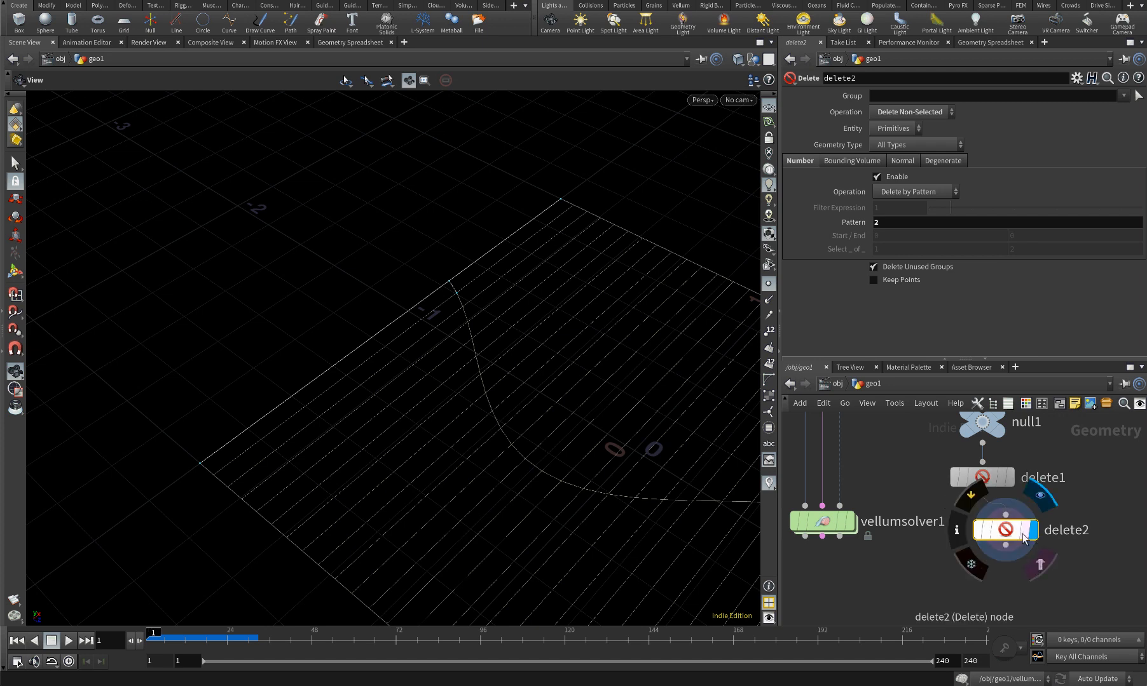
# Move the null1, delete1 and delete2 nodes together farther away from the vellumcloth1 chain
pyautogui.scroll(-3, 974, 550)
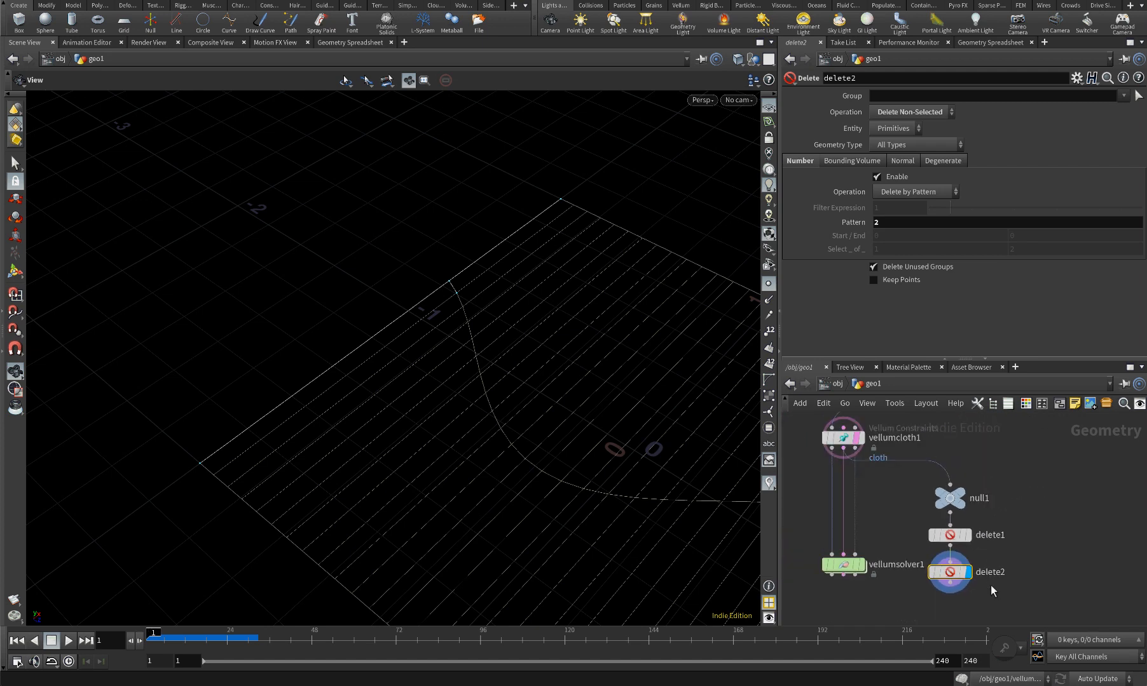
pyautogui.moveTo(991, 586); pyautogui.dragTo(990, 467)
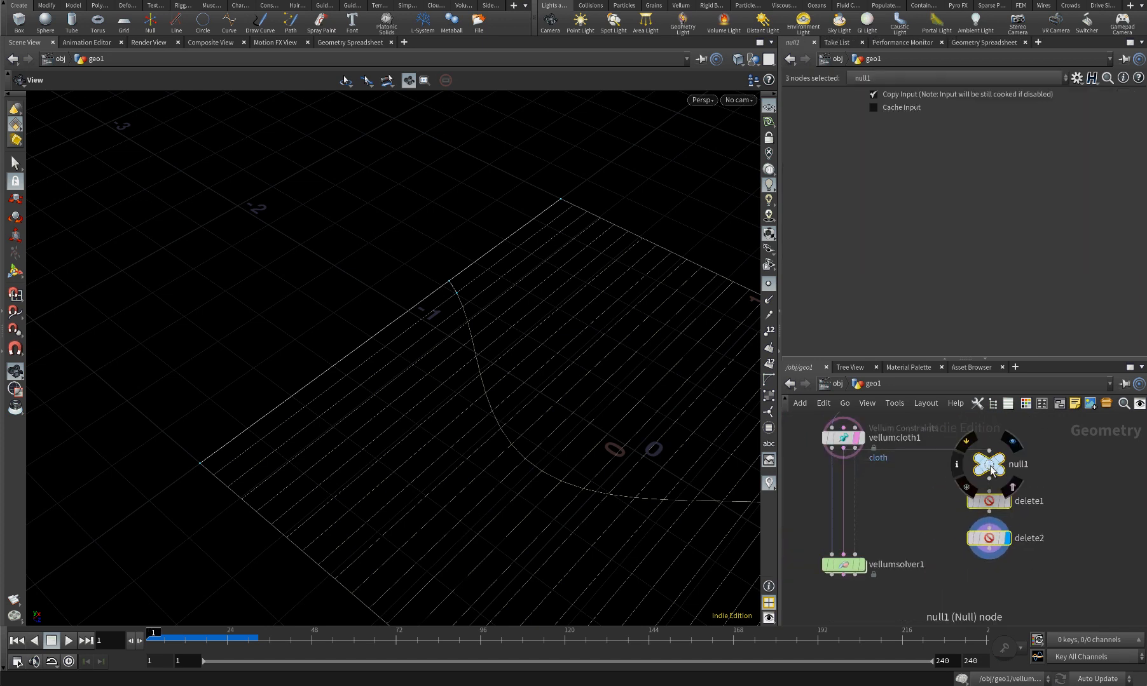
pyautogui.moveTo(917, 518); pyautogui.dragTo(894, 473, button='middle')
pyautogui.scroll(1, 968, 523)
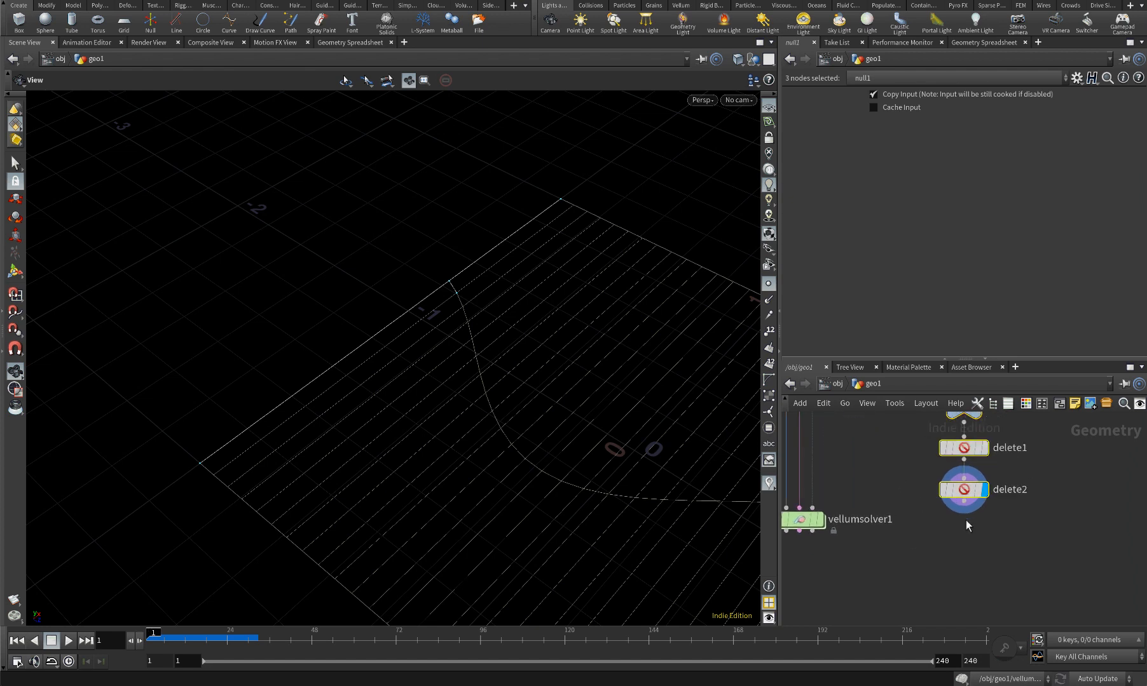
# Review delete2's primitive attributes in the Geometry Spreadsheet, including restlength, stiffness and type
pyautogui.click(966, 524)
pyautogui.click(965, 492)
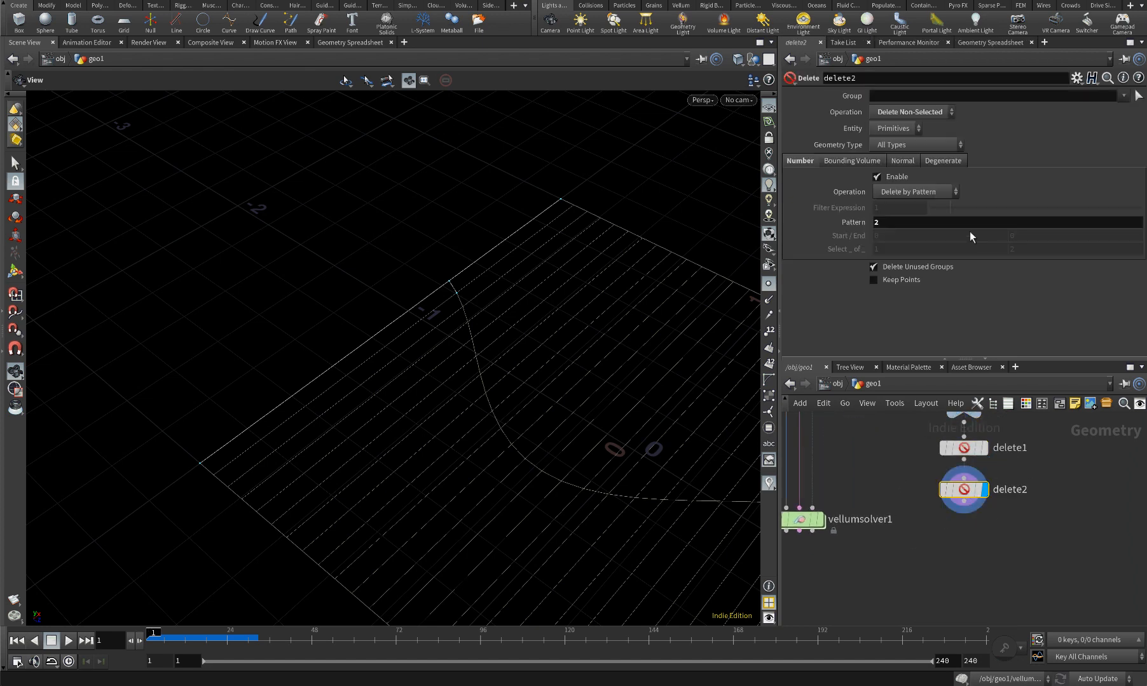
pyautogui.click(977, 43)
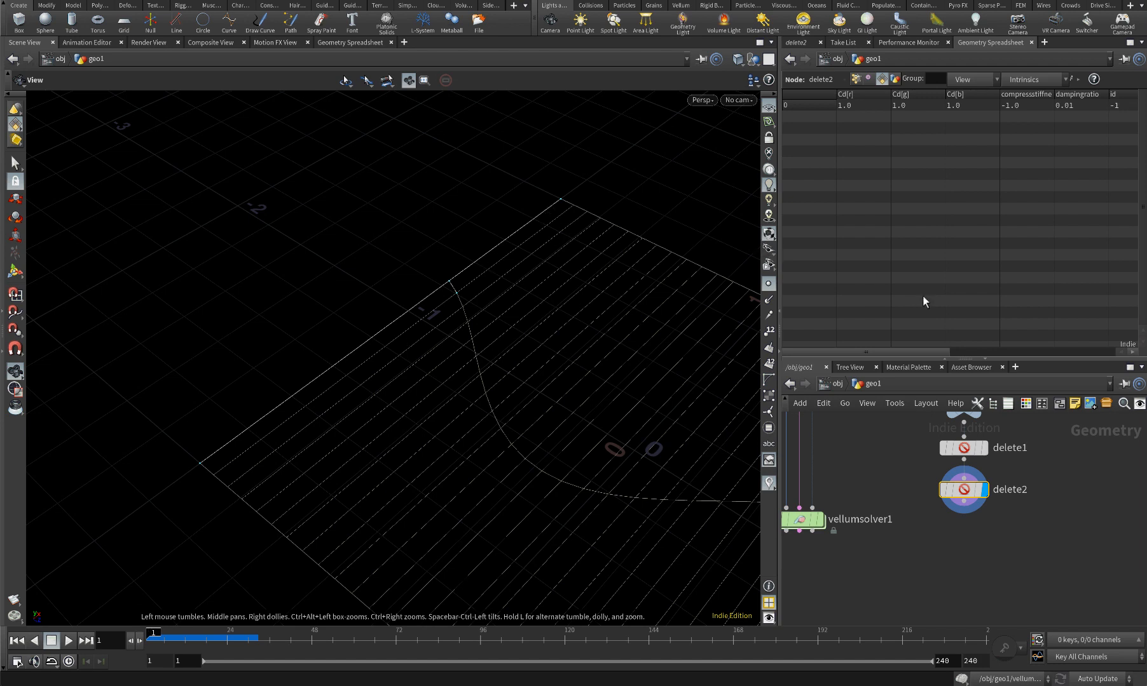
pyautogui.moveTo(907, 351); pyautogui.dragTo(1044, 345)
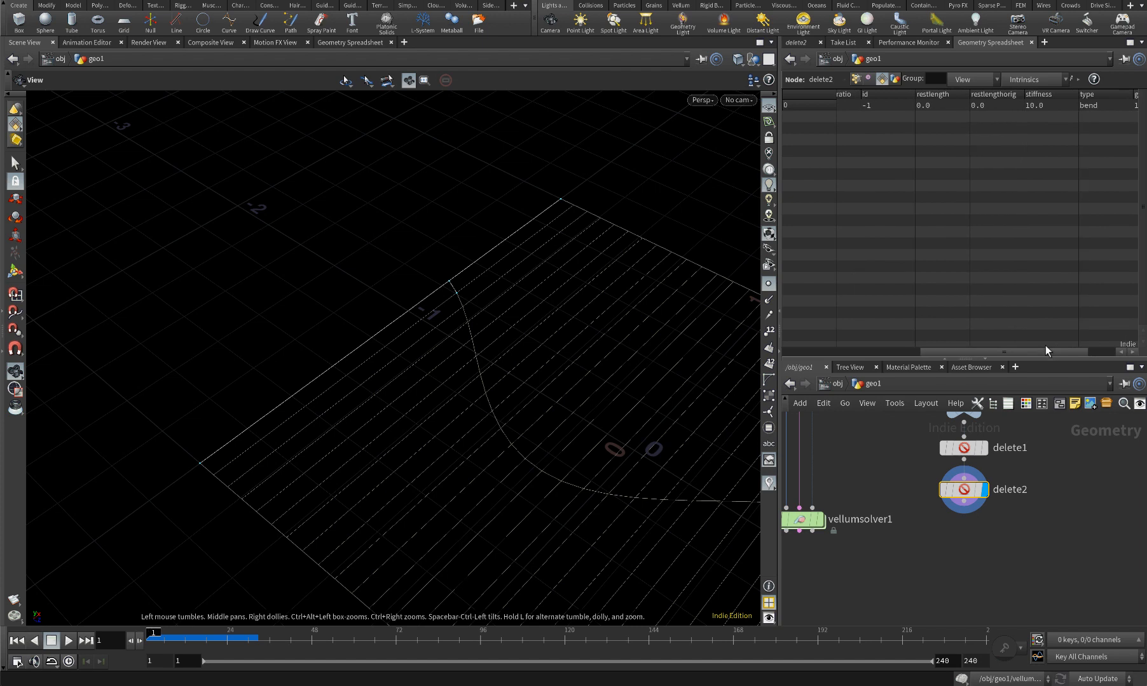
pyautogui.moveTo(1044, 345); pyautogui.dragTo(1069, 342)
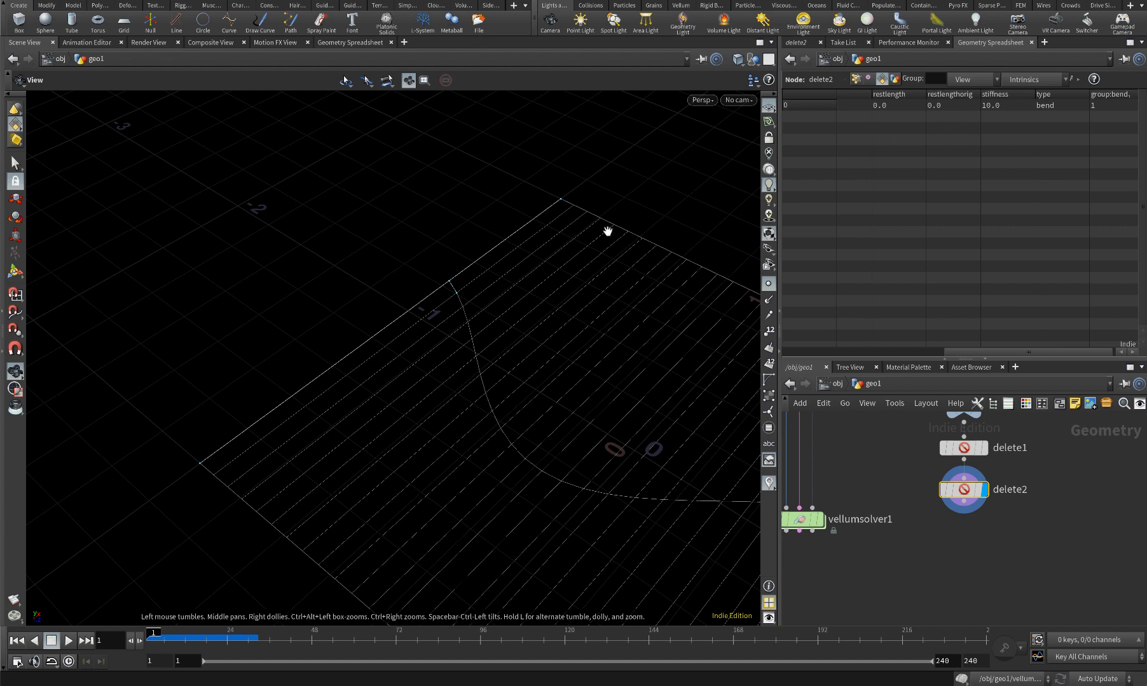
# Examine the isolated bend constraint against the plane's strips and the curved dividing line from several view angles
pyautogui.moveTo(548, 282); pyautogui.dragTo(375, 236)
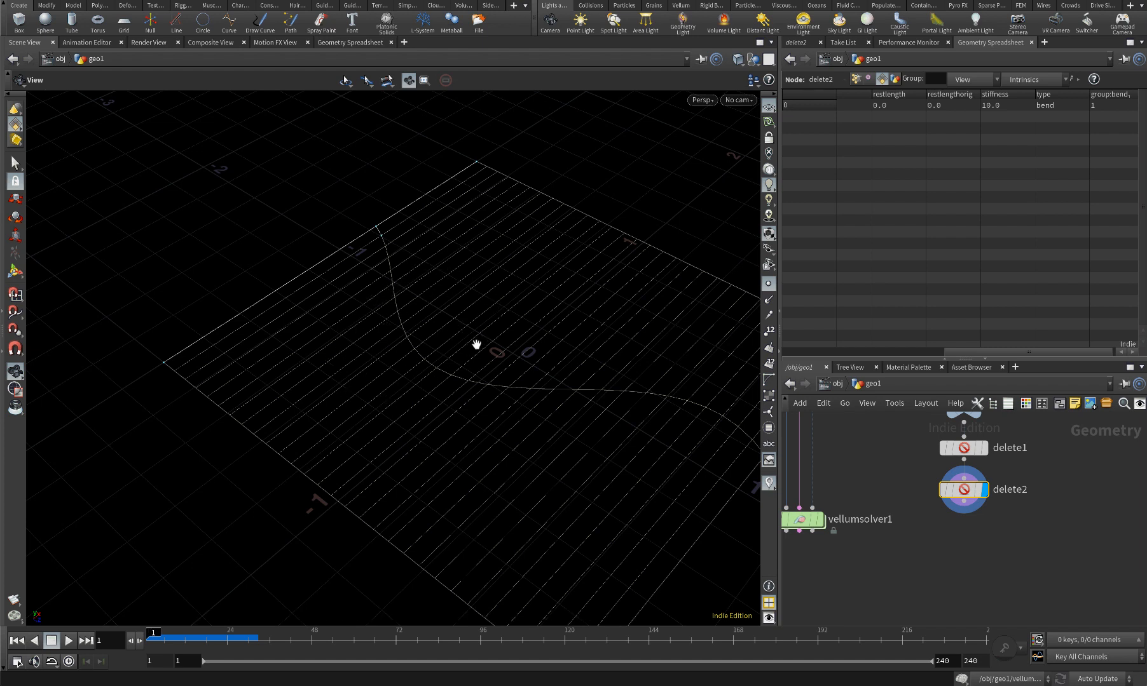
pyautogui.moveTo(425, 385)
pyautogui.mouseDown(button='right')
pyautogui.moveTo(456, 379)
pyautogui.moveTo(435, 383)
pyautogui.mouseUp(button='right')
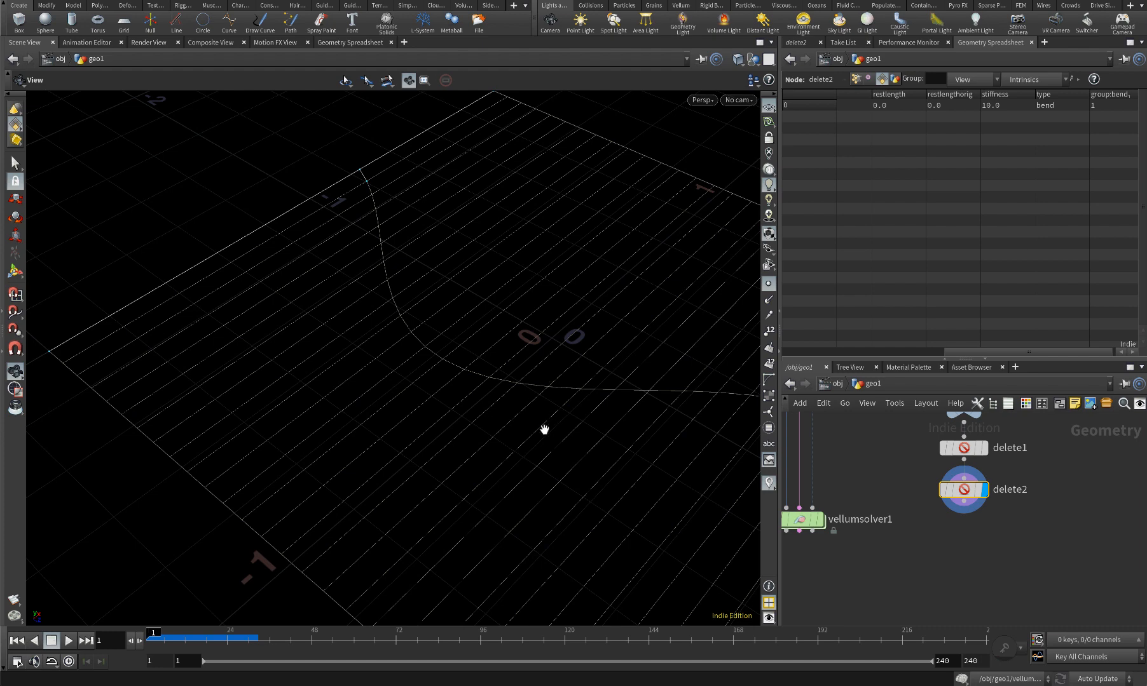
pyautogui.moveTo(591, 409); pyautogui.dragTo(530, 419, button='right')
pyautogui.moveTo(520, 417); pyautogui.dragTo(466, 391, button='middle')
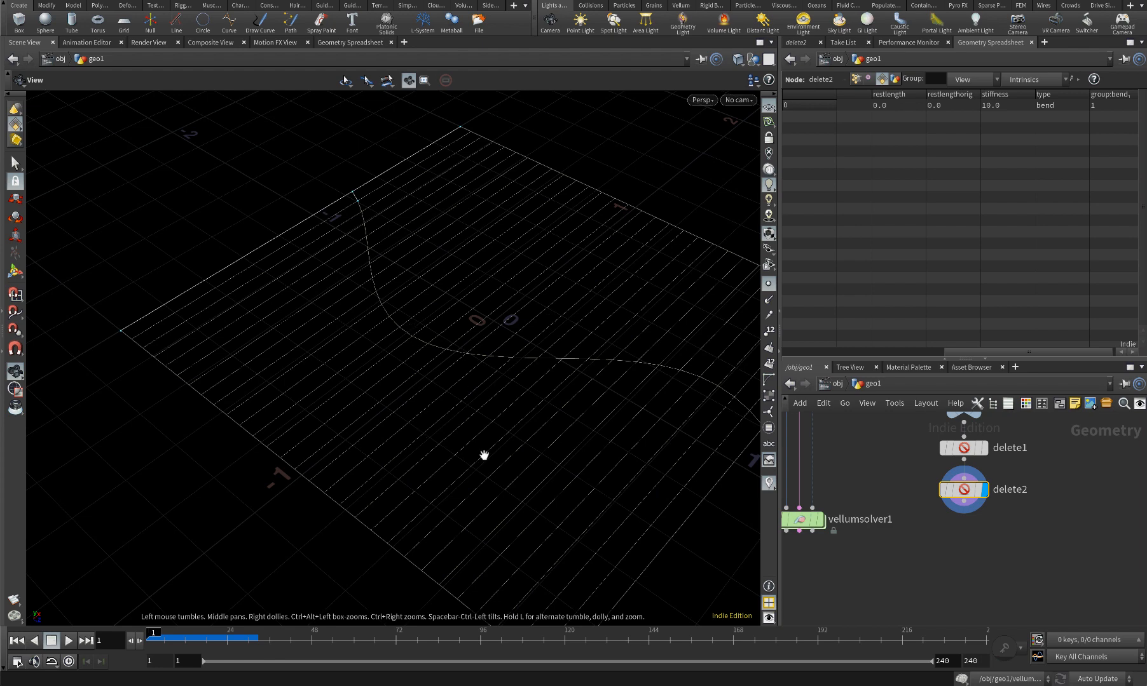
pyautogui.moveTo(551, 438); pyautogui.dragTo(499, 433)
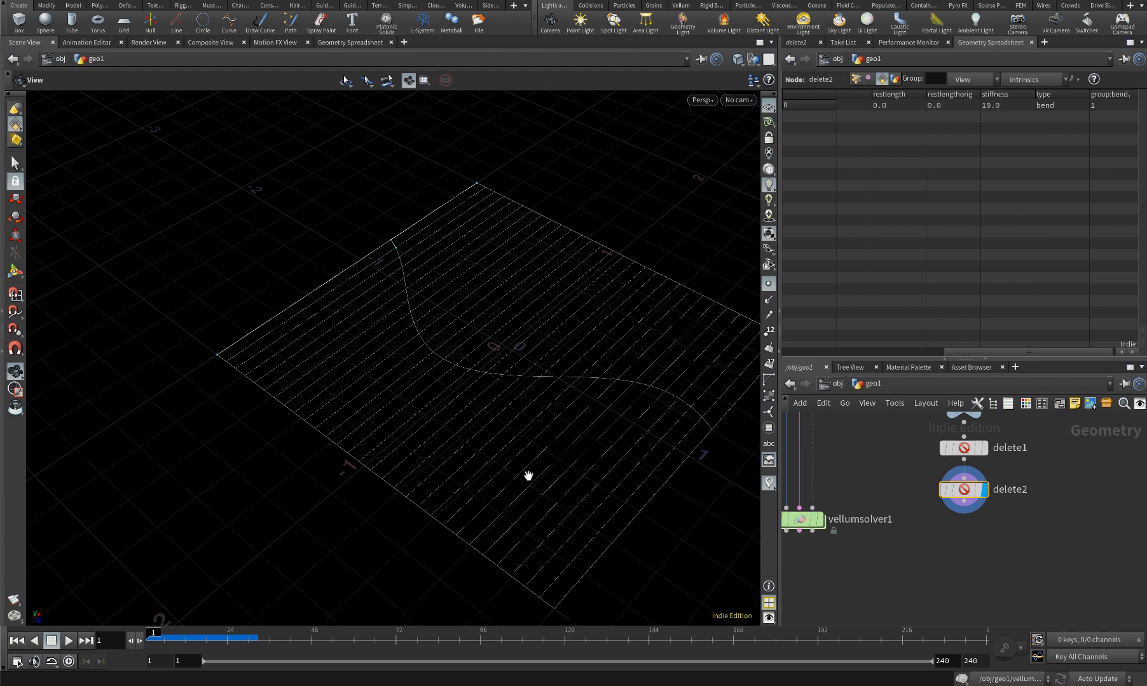
pyautogui.moveTo(448, 399); pyautogui.dragTo(387, 315, button='right')
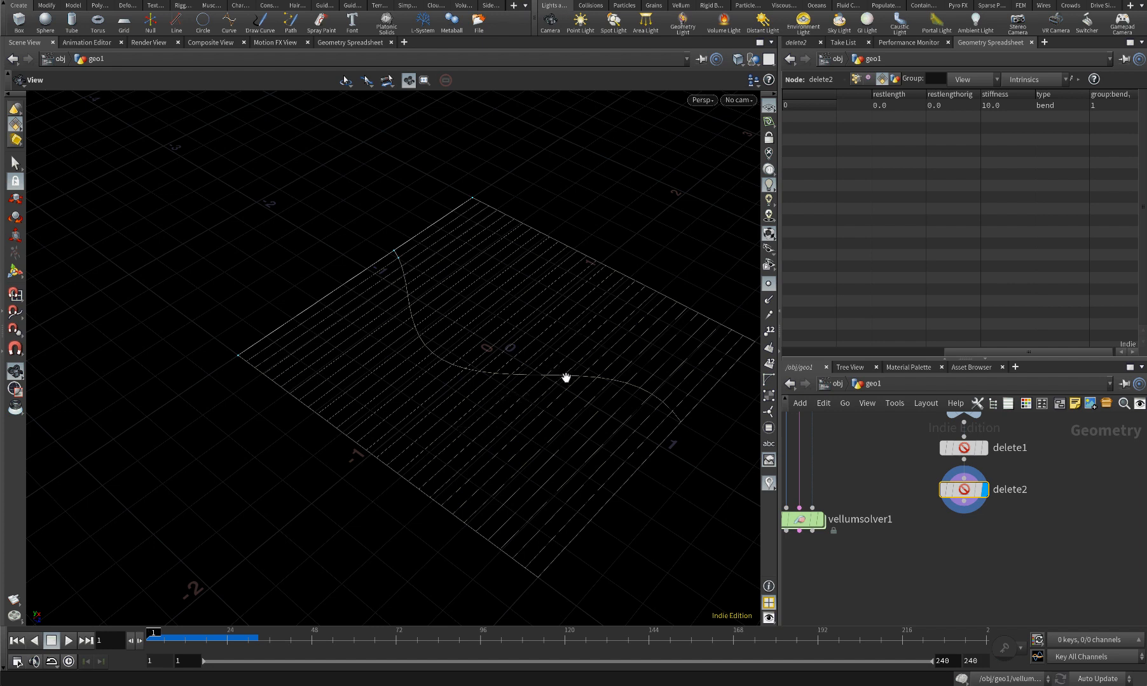
pyautogui.moveTo(521, 403); pyautogui.dragTo(602, 363, button='right')
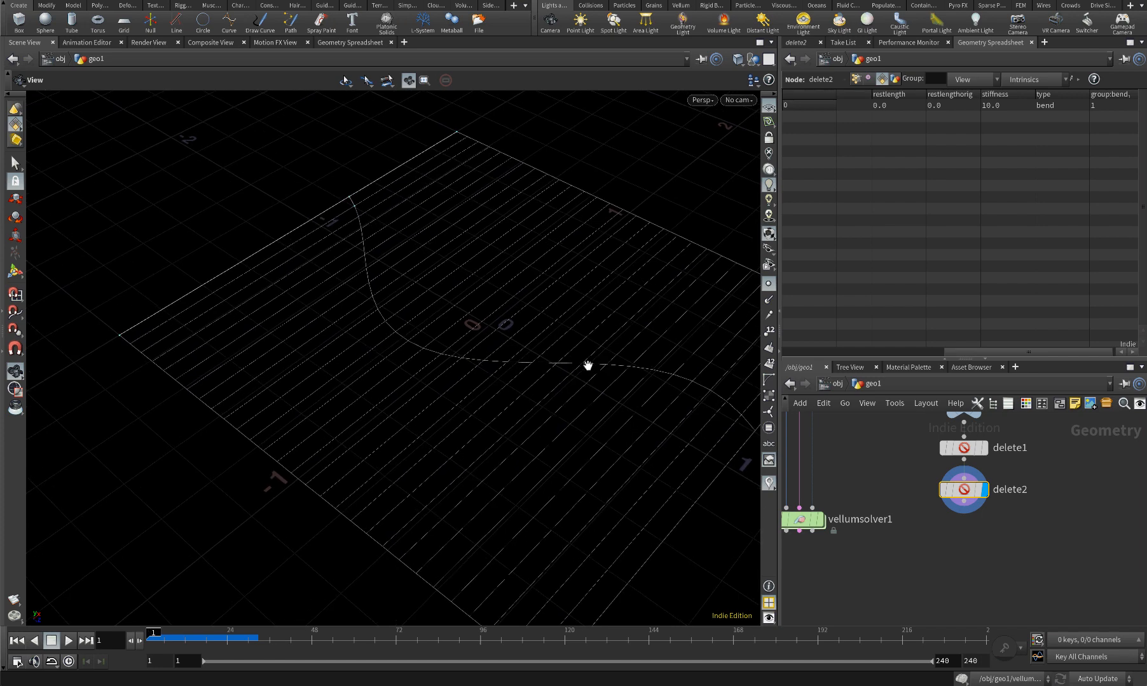
pyautogui.moveTo(587, 365); pyautogui.dragTo(561, 371, button='middle')
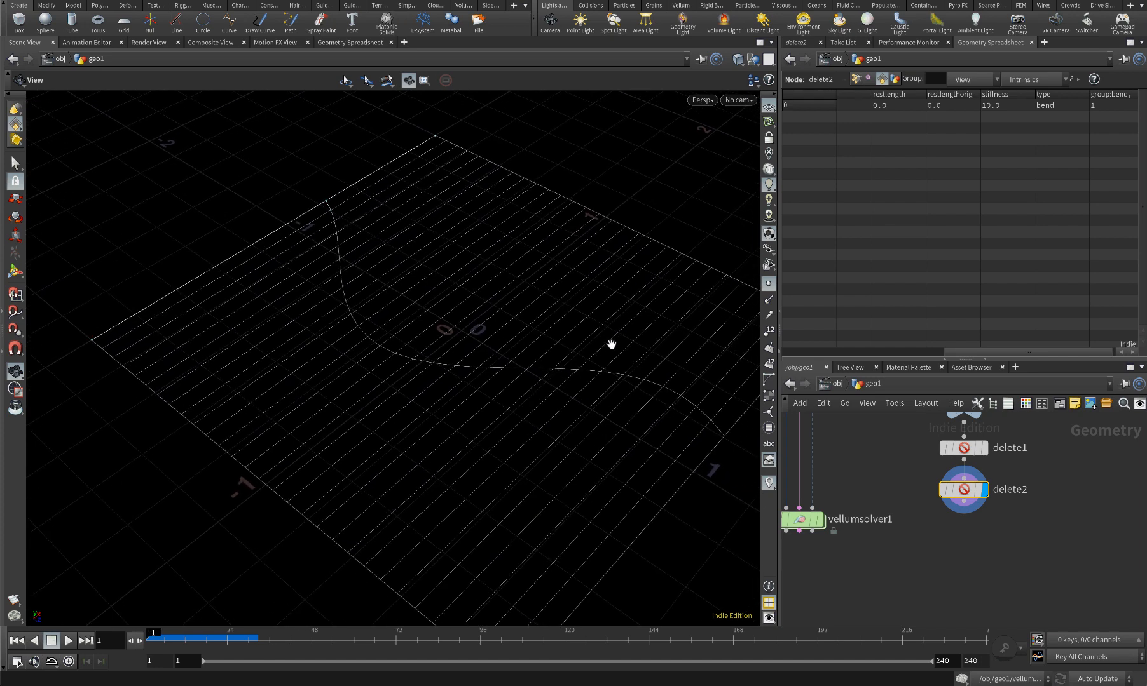
pyautogui.moveTo(630, 377); pyautogui.dragTo(573, 394, button='right')
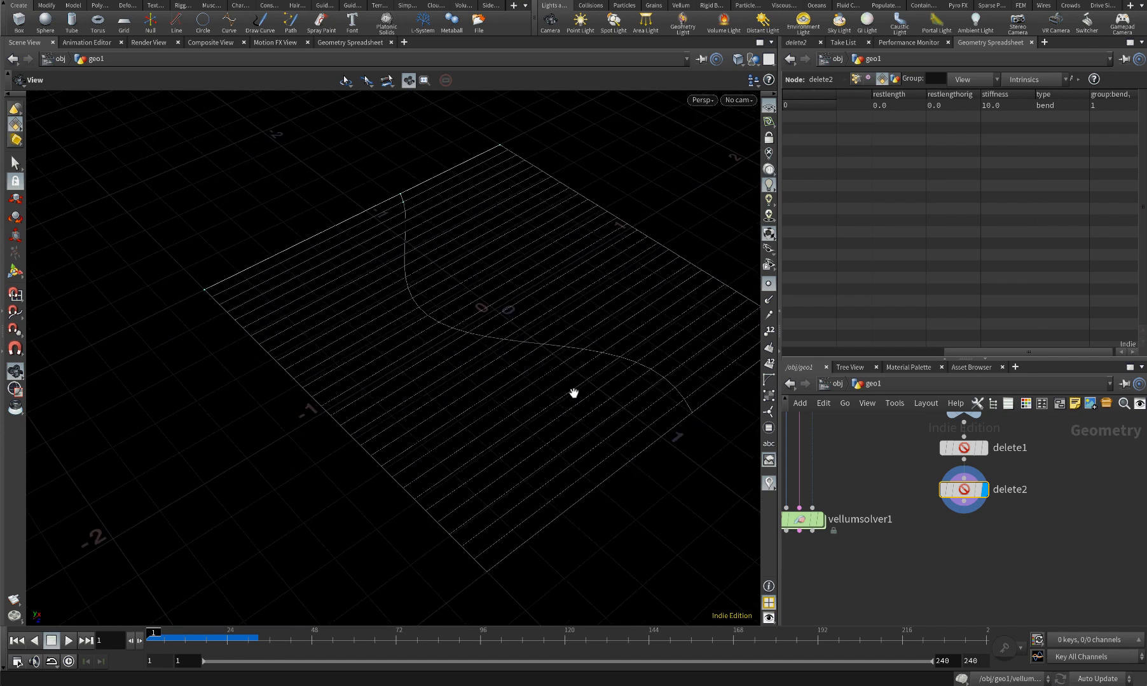
# Delete the null1, delete1 and delete2 nodes from the network
pyautogui.scroll(-5, 924, 533)
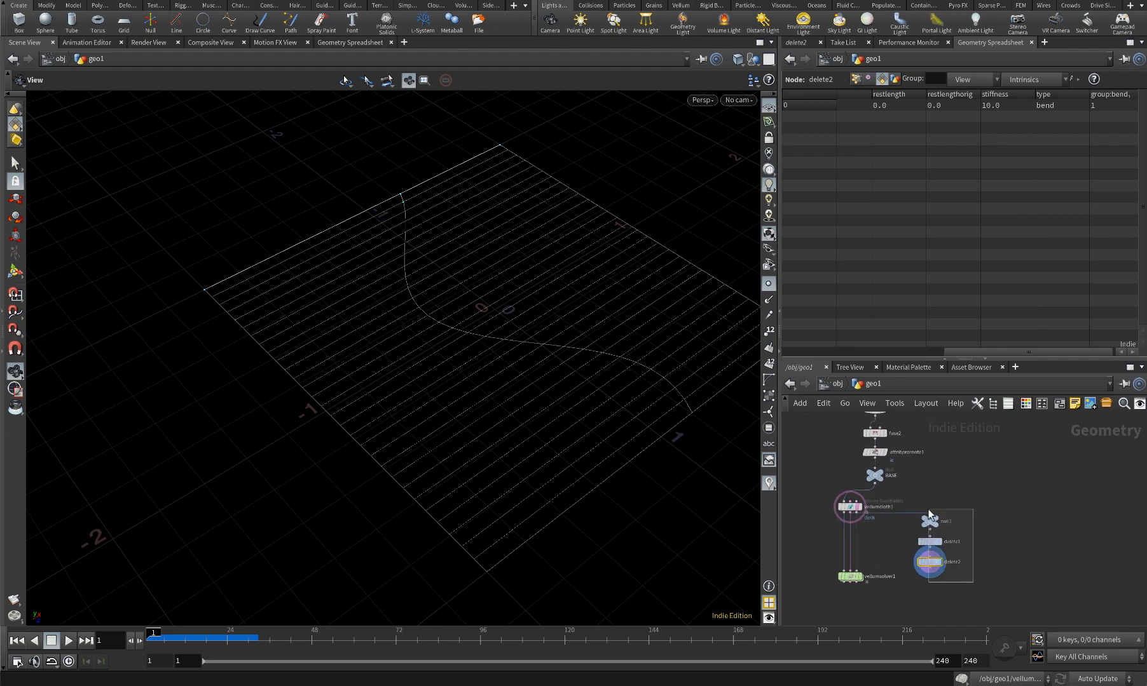
pyautogui.click(928, 509)
pyautogui.press('Delete')
# Move the vellumsolver1 node farther below vellumcloth1 to make room between them
pyautogui.scroll(2, 909, 513)
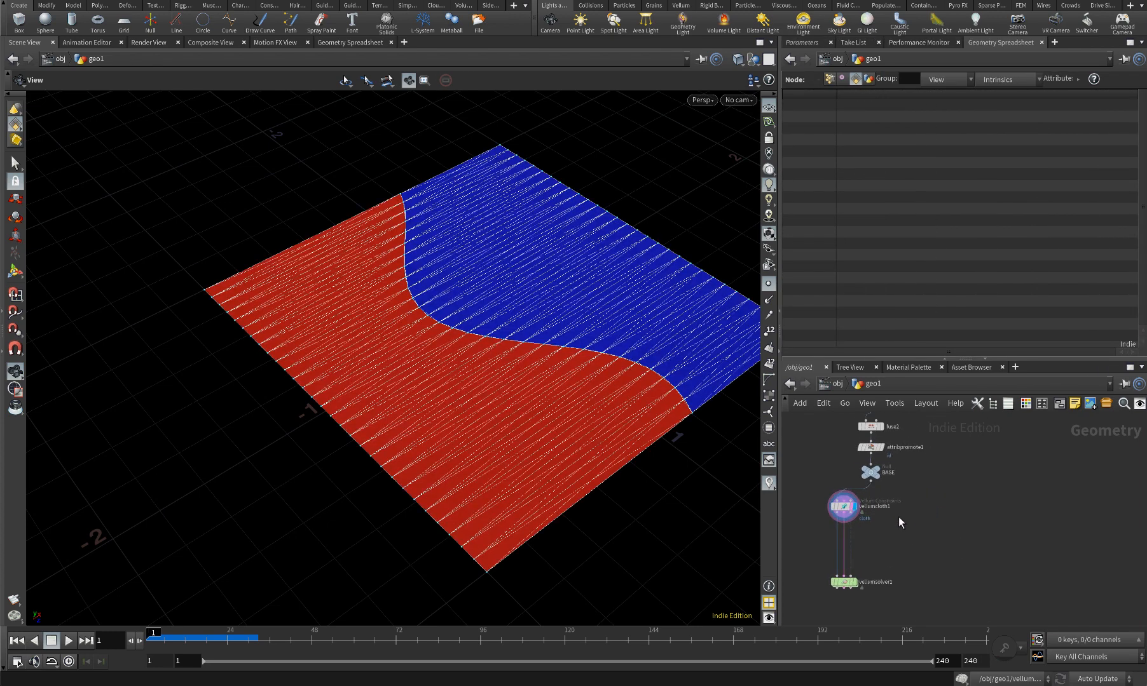
pyautogui.scroll(3, 846, 525)
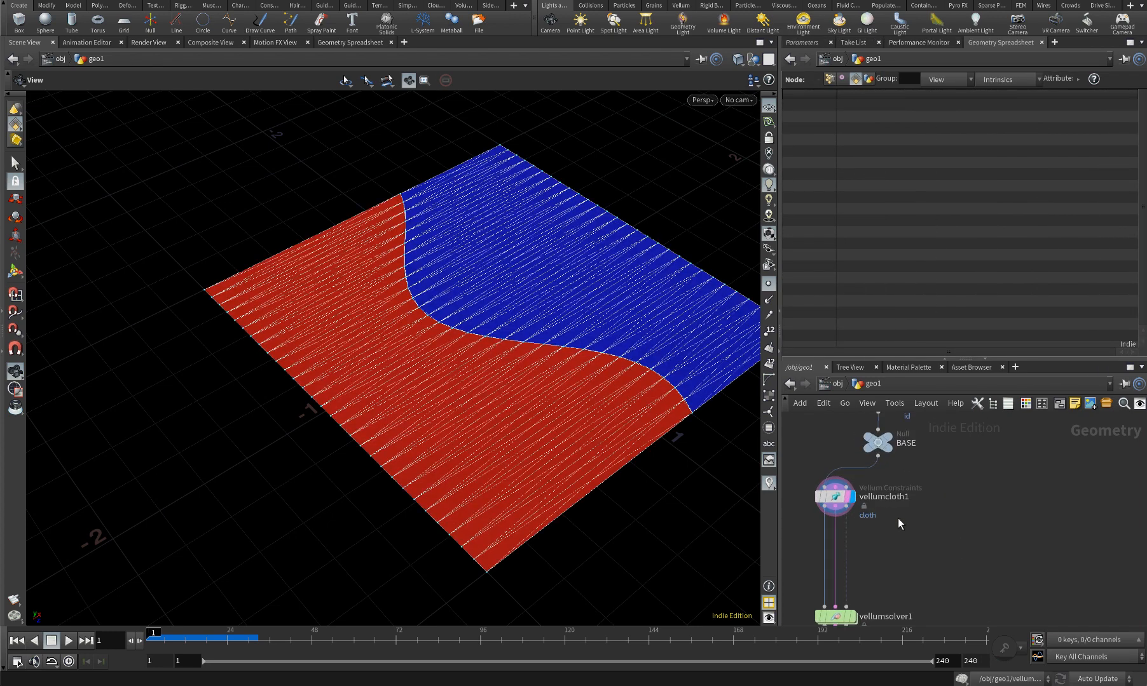
pyautogui.scroll(-1, 934, 527)
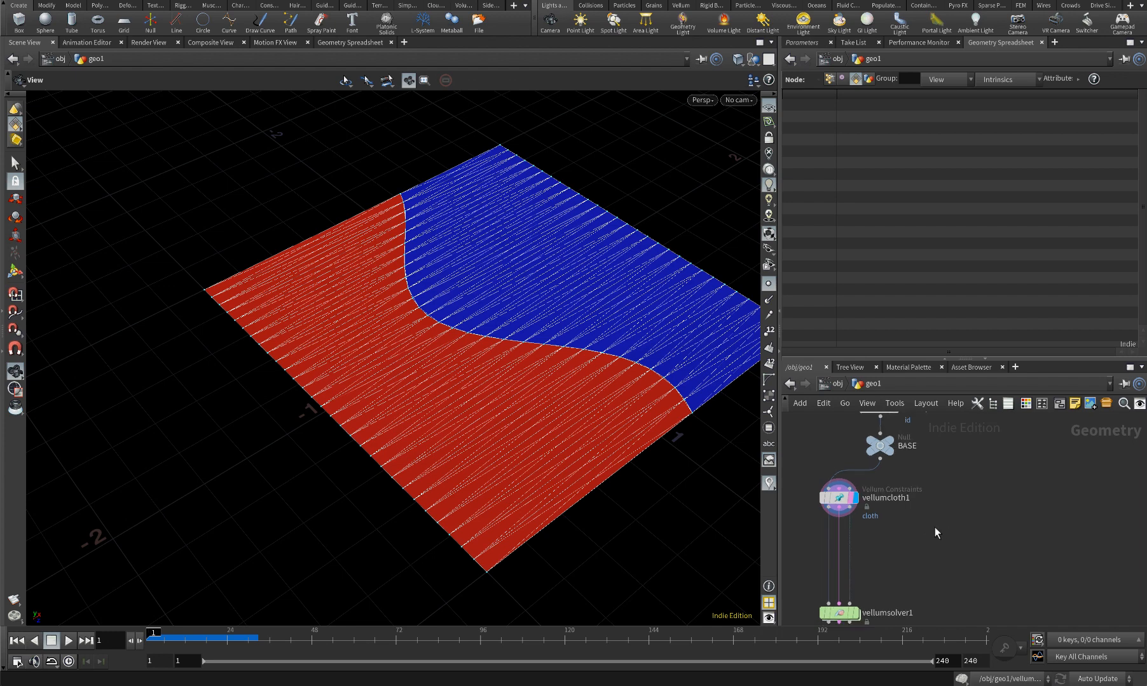
pyautogui.moveTo(917, 555); pyautogui.dragTo(913, 499, button='middle')
pyautogui.scroll(2, 908, 508)
pyautogui.moveTo(819, 567); pyautogui.dragTo(820, 620)
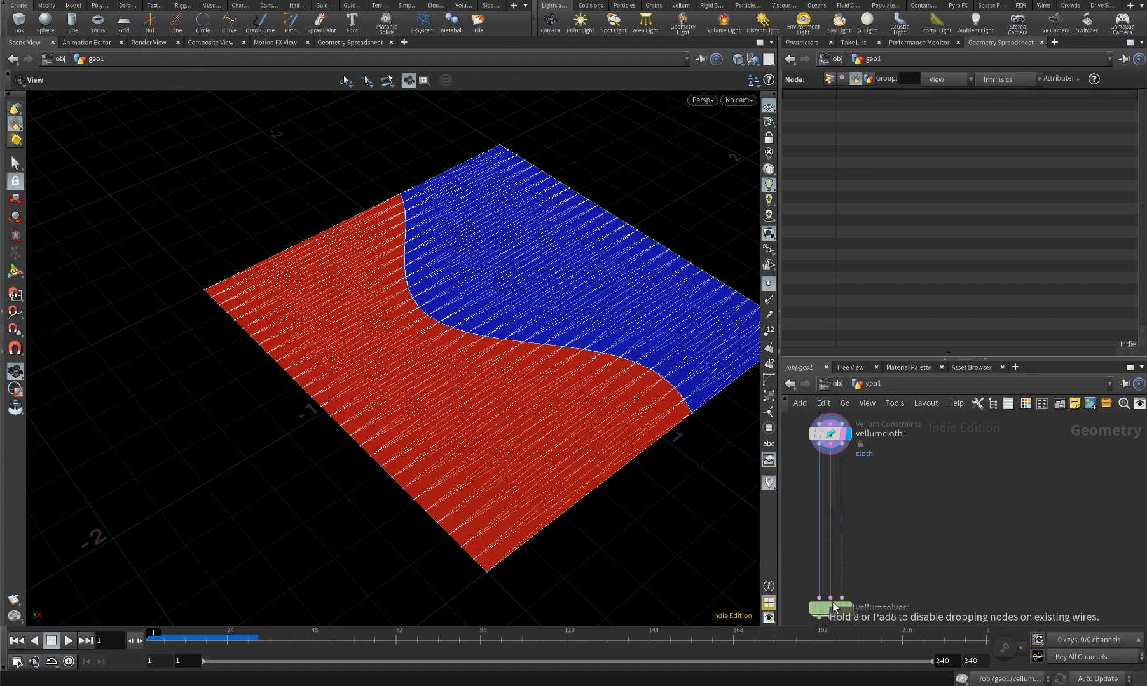
# Add a For-Each Number block to the network beside the vellumcloth1 node
pyautogui.press('Tab')
pyautogui.write('fore')
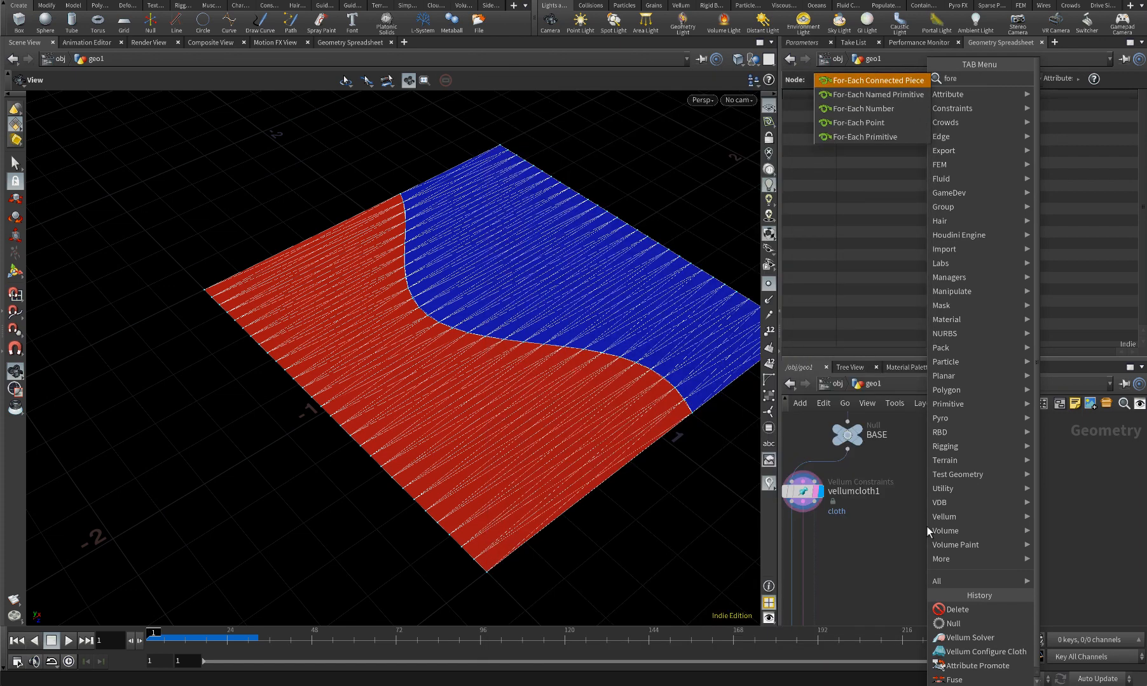
pyautogui.press('Down')
pyautogui.press('Down')
pyautogui.press('Down')
pyautogui.press('Down')
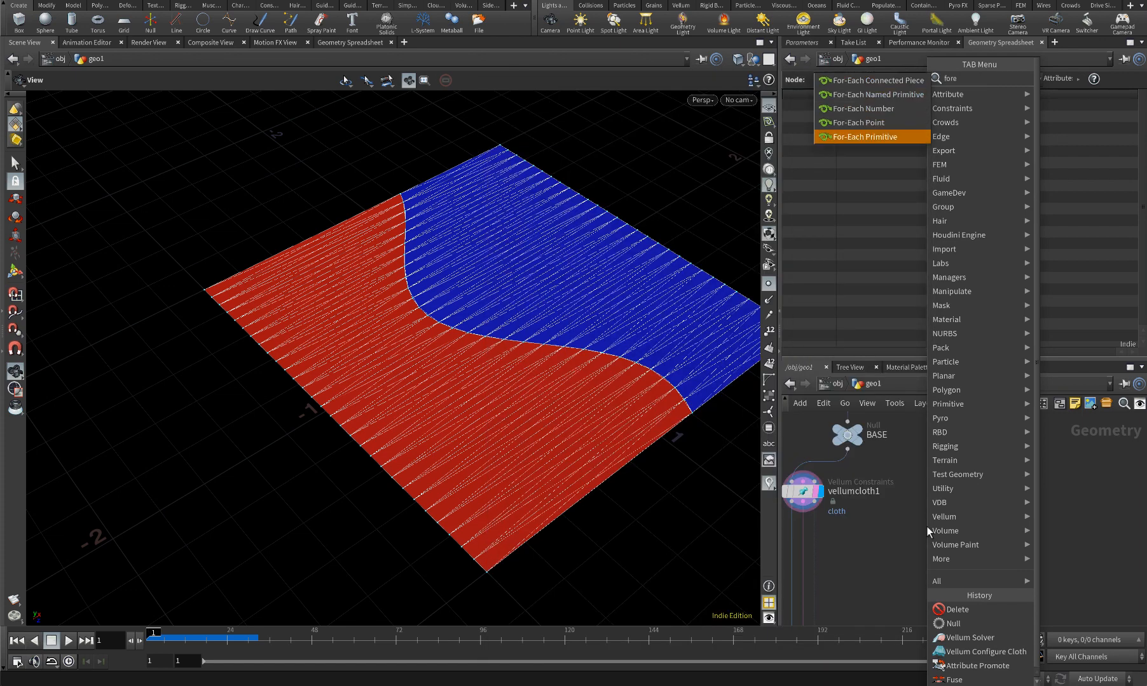
pyautogui.press('Up')
pyautogui.press('Up')
pyautogui.press('Return')
pyautogui.click(926, 526)
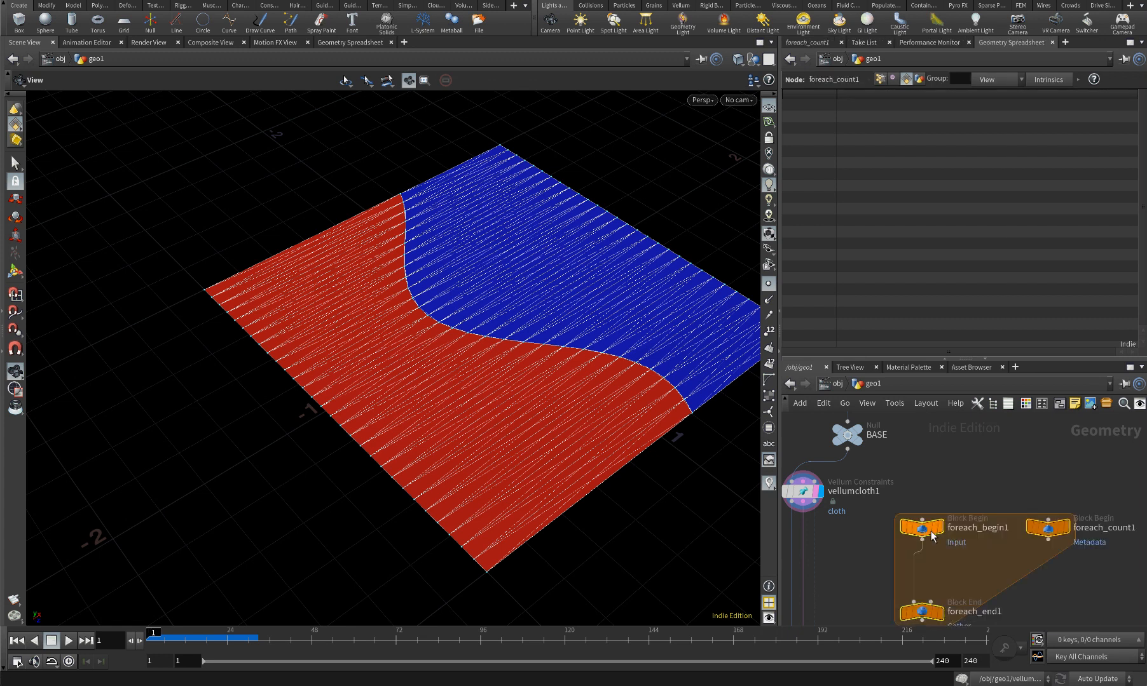
pyautogui.click(919, 479)
# Connect an output of vellumcloth1 to the input of foreach_begin1
pyautogui.moveTo(829, 535); pyautogui.dragTo(860, 493, button='middle')
pyautogui.scroll(1, 845, 473)
pyautogui.click(860, 471)
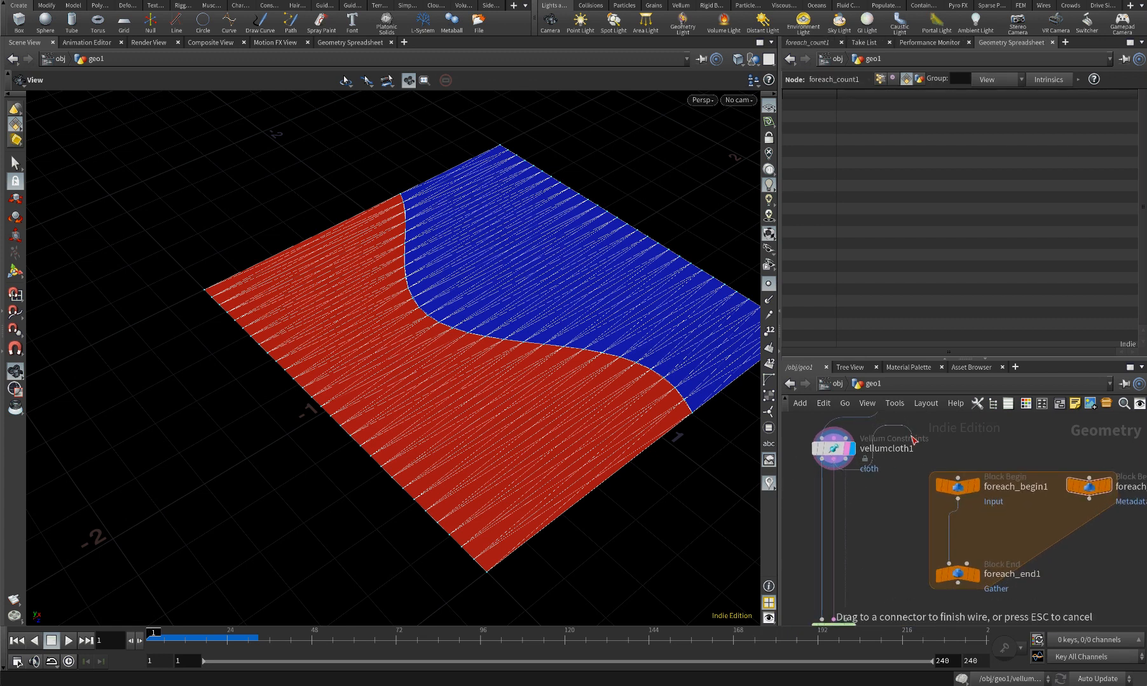
pyautogui.click(957, 474)
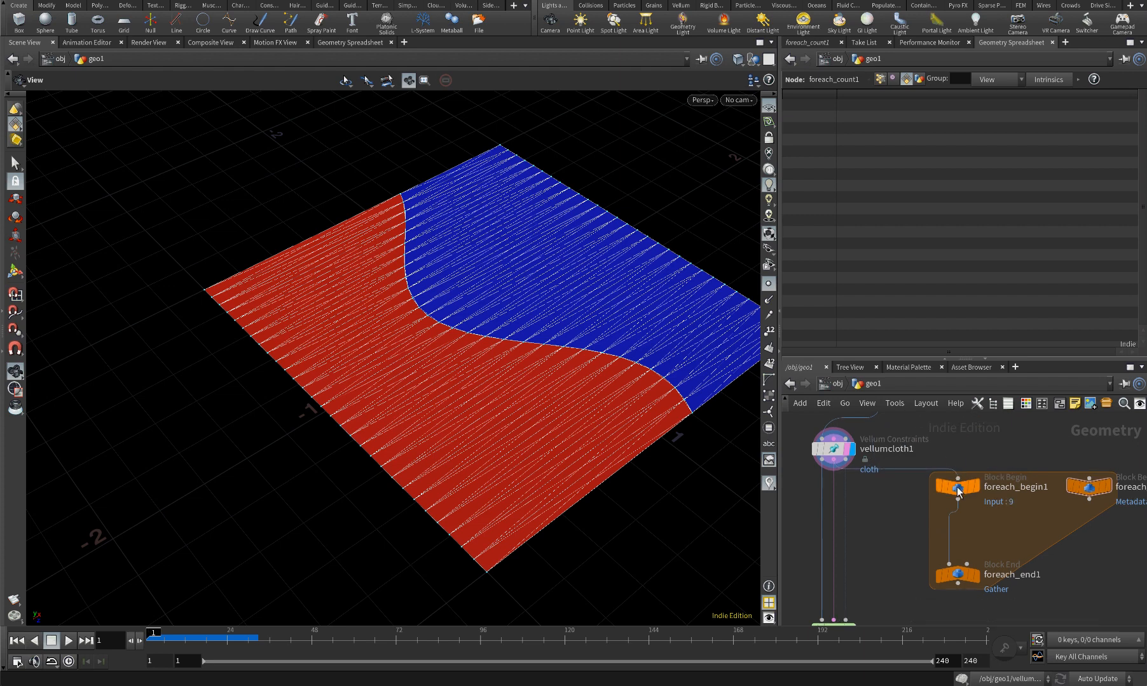
# Rearrange the loop nodes by repositioning foreach_begin1 and foreach_count1 and placing foreach_end1 lower down
pyautogui.moveTo(958, 487); pyautogui.dragTo(958, 506)
pyautogui.moveTo(1083, 493); pyautogui.dragTo(1087, 507)
pyautogui.moveTo(1018, 546); pyautogui.dragTo(989, 490, button='middle')
pyautogui.moveTo(927, 519); pyautogui.dragTo(927, 548)
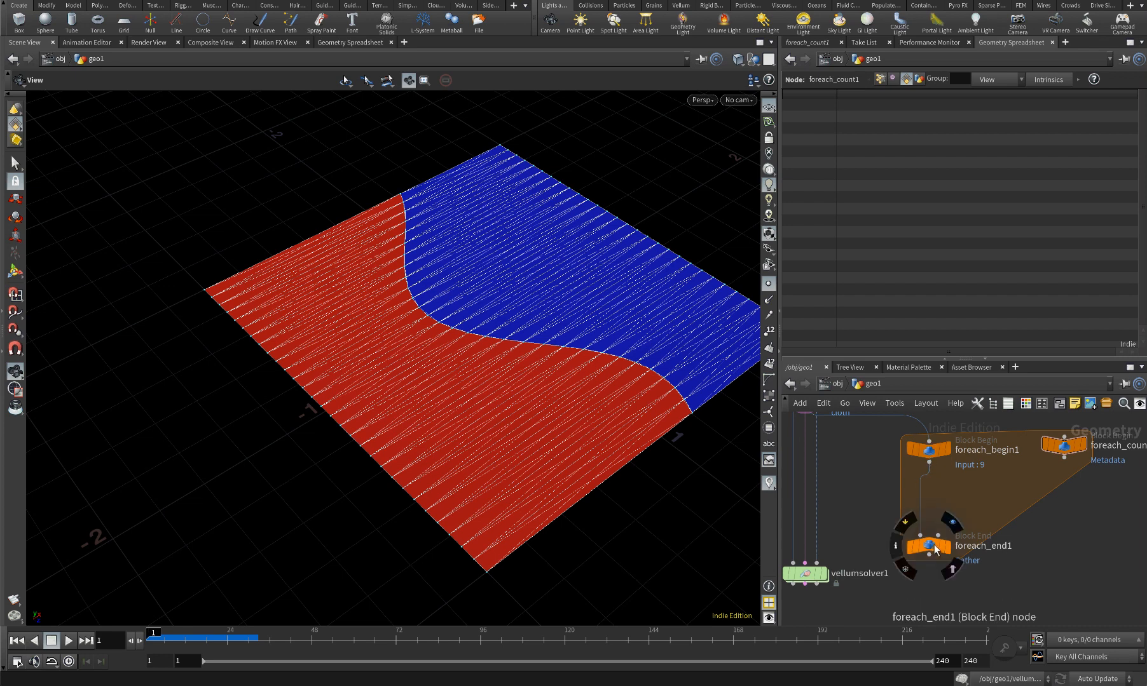
# Set the gather method of foreach_end1 to Feedback Each Iteration
pyautogui.click(930, 548)
pyautogui.click(819, 42)
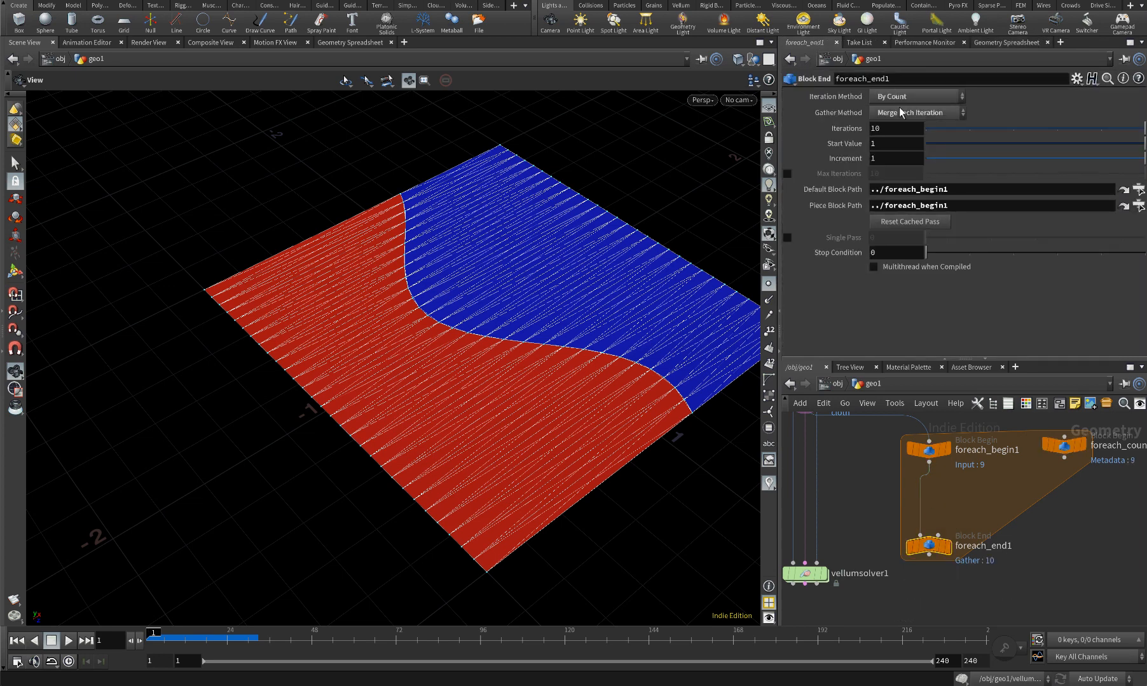
pyautogui.click(909, 111)
pyautogui.click(911, 129)
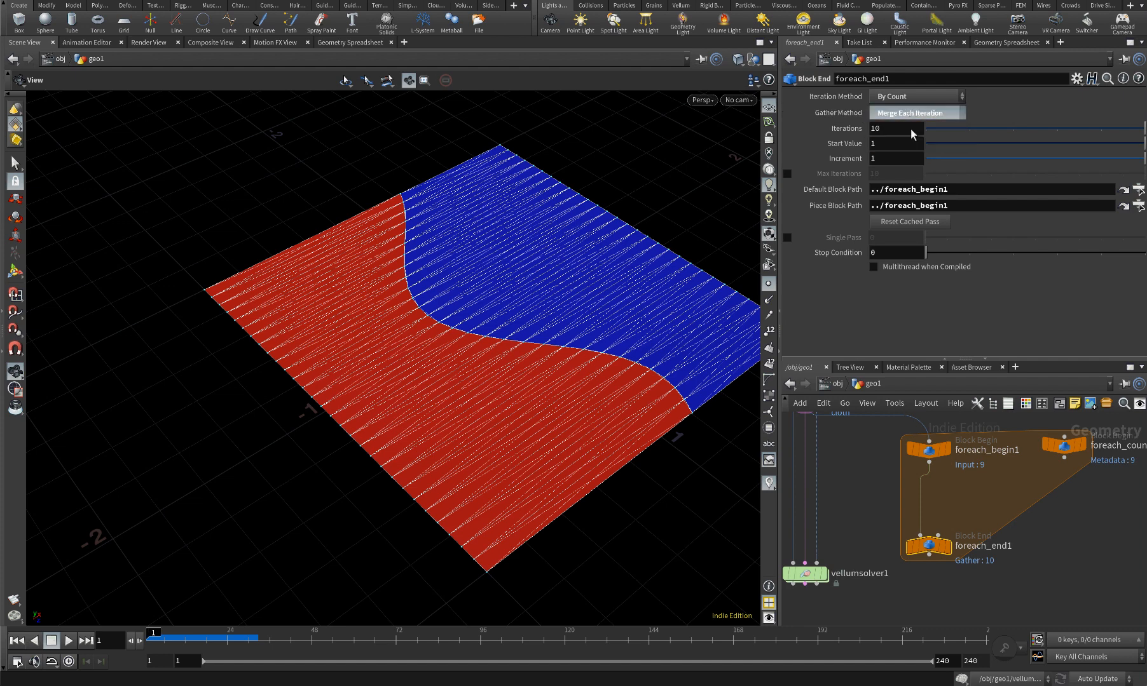
# Change the method of foreach_begin1 from Fetch Input to Fetch Feedback
pyautogui.scroll(2, 876, 459)
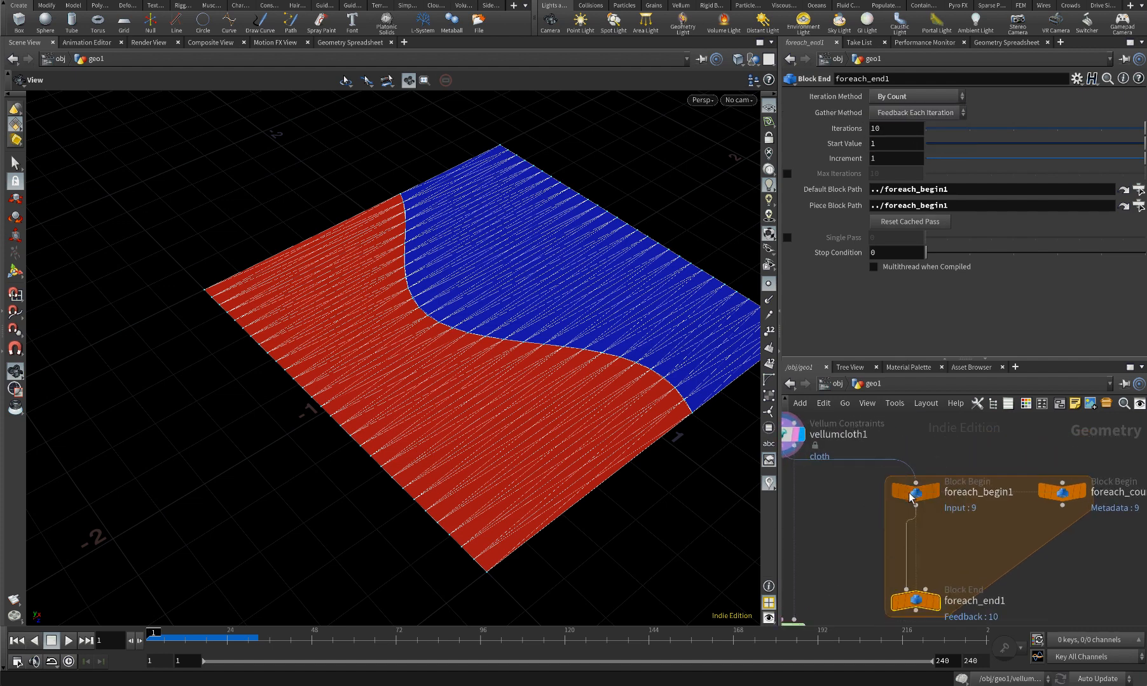
pyautogui.moveTo(907, 490)
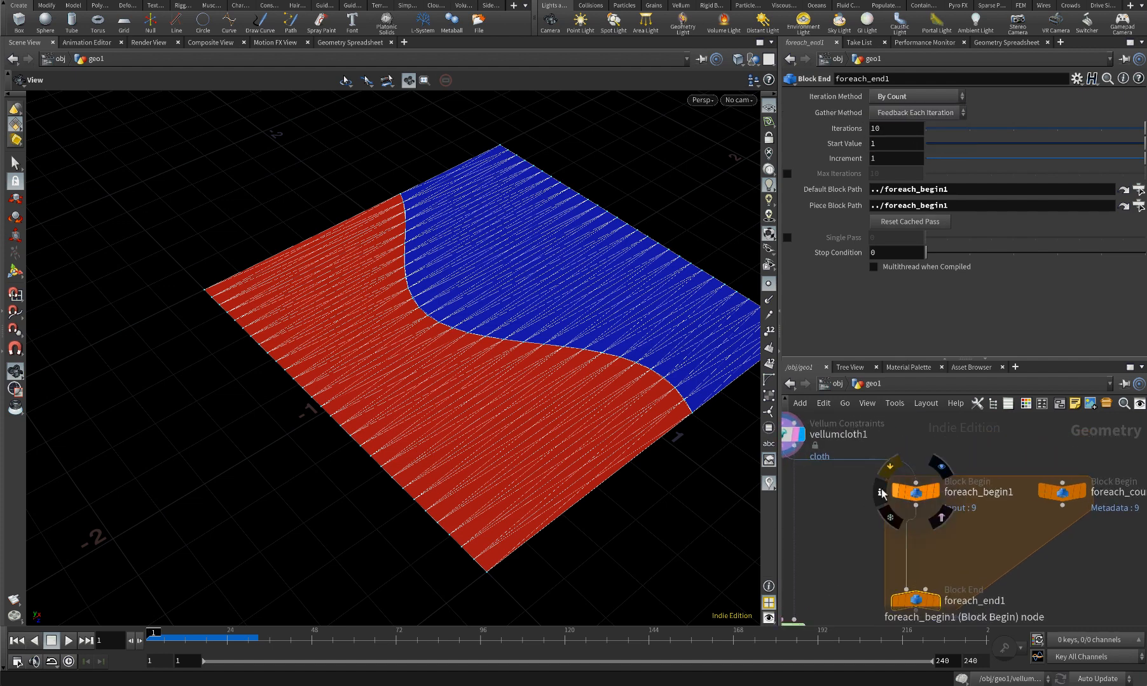
pyautogui.click(908, 491)
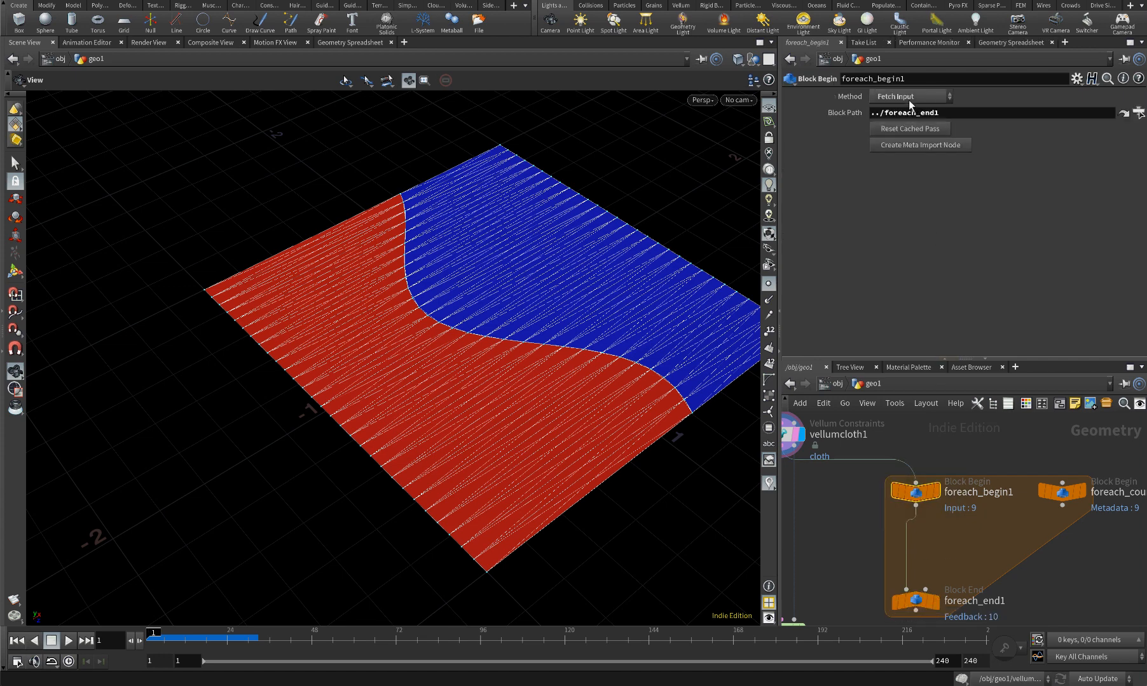
pyautogui.click(908, 97)
pyautogui.click(909, 111)
pyautogui.scroll(-1, 935, 522)
pyautogui.moveTo(948, 542); pyautogui.dragTo(915, 524, button='middle')
pyautogui.scroll(1, 915, 524)
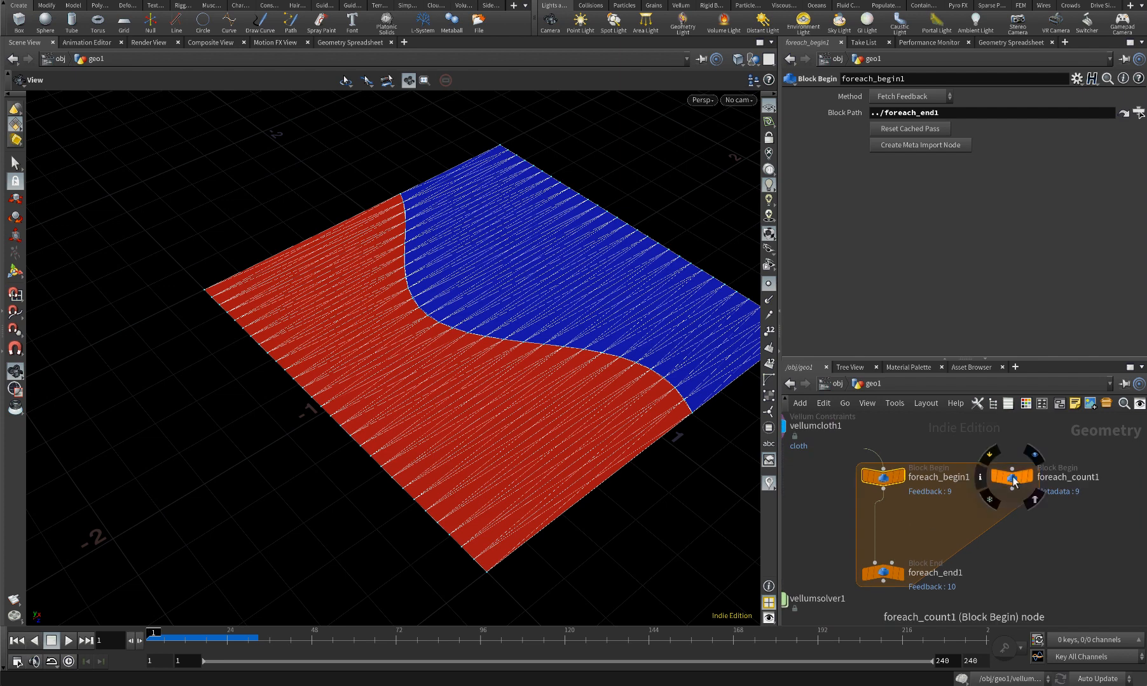
# Shift foreach_count1 slightly away from foreach_begin1 and nudge foreach_end1 a little lower
pyautogui.moveTo(1013, 476); pyautogui.dragTo(1029, 478)
pyautogui.moveTo(888, 569); pyautogui.dragTo(941, 542, button='middle')
pyautogui.scroll(1, 940, 542)
pyautogui.moveTo(941, 546); pyautogui.dragTo(941, 553)
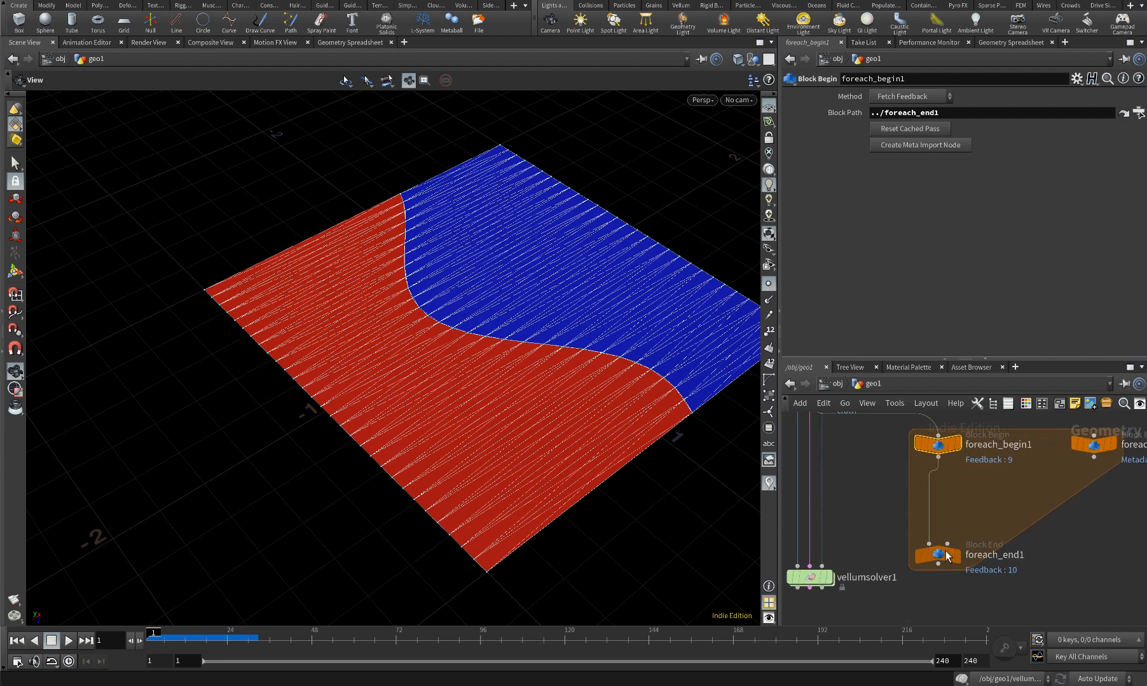
pyautogui.click(941, 553)
pyautogui.doubleClick(891, 128)
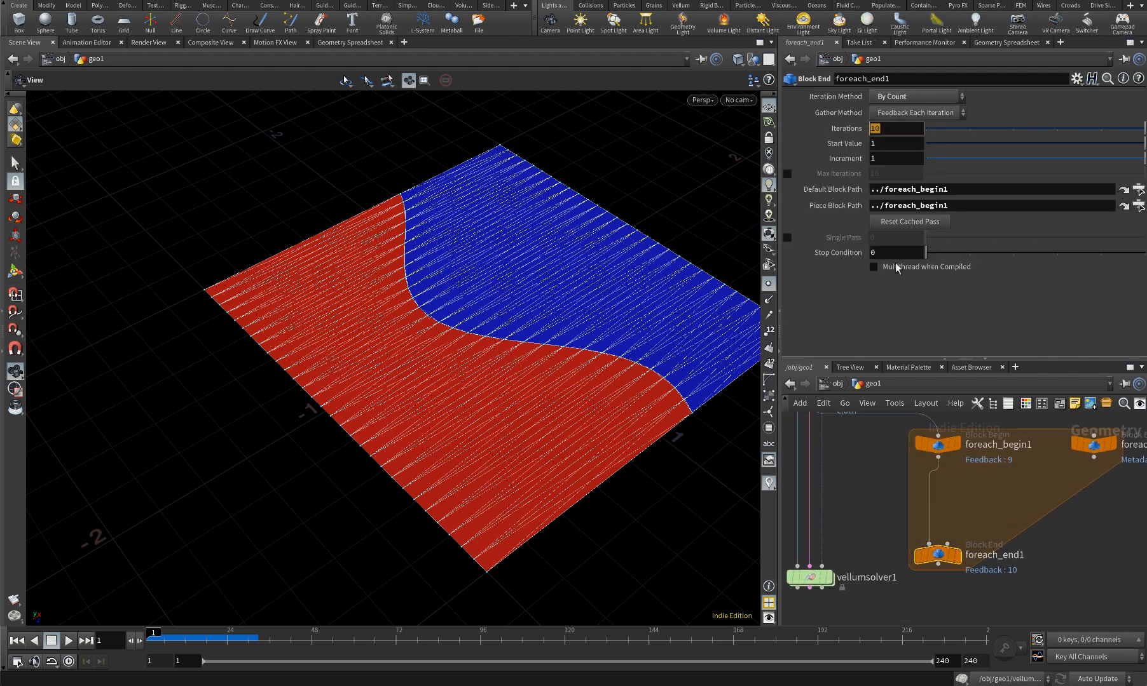
pyautogui.scroll(-2, 881, 494)
pyautogui.scroll(4, 890, 490)
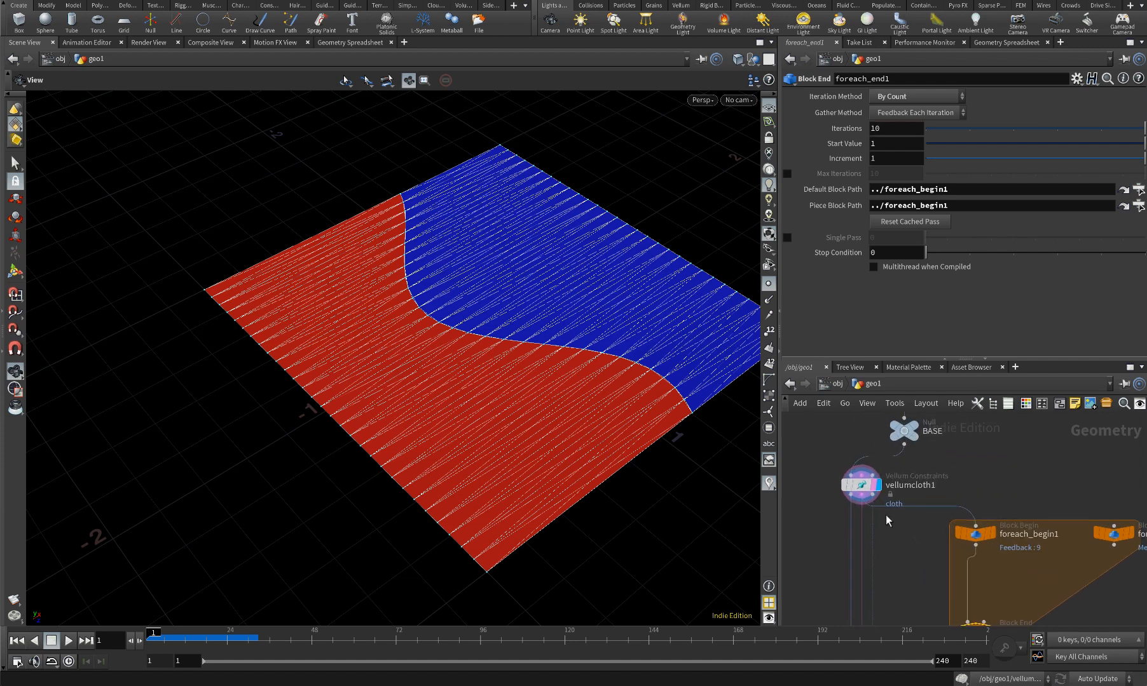
pyautogui.scroll(-1, 884, 516)
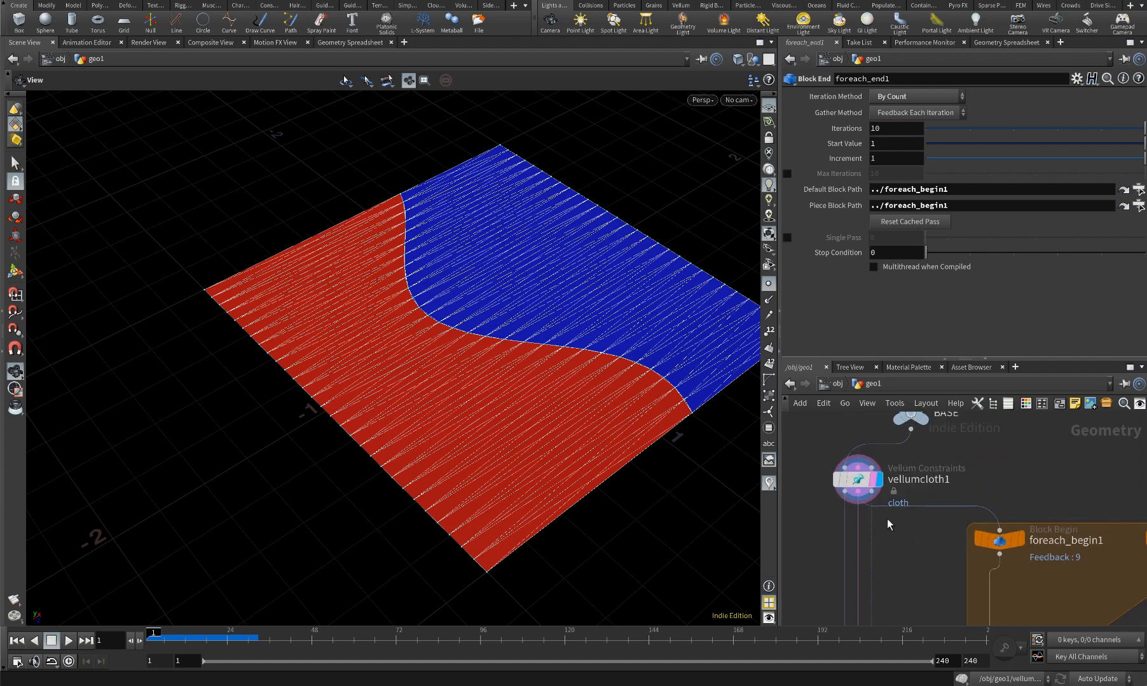
pyautogui.moveTo(892, 520); pyautogui.dragTo(874, 588, button='middle')
pyautogui.scroll(-1, 874, 589)
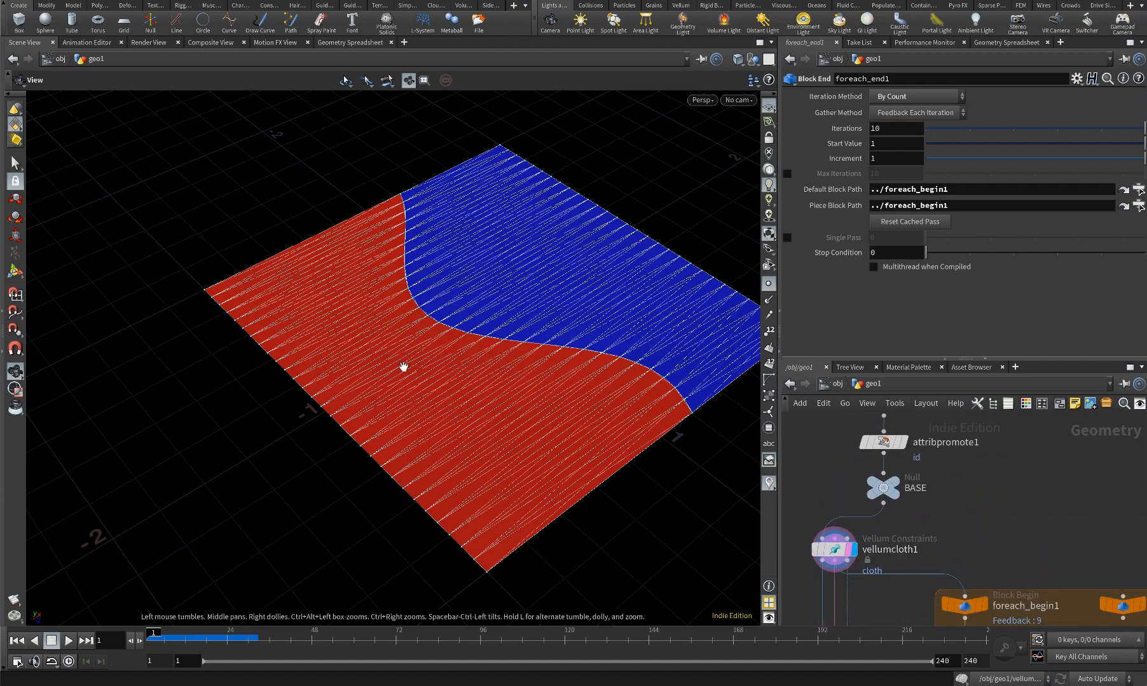
# Display the BASE null and examine its detail attributes in the geometry spreadsheet
pyautogui.moveTo(898, 489)
pyautogui.click(907, 464)
pyautogui.click(907, 511)
pyautogui.click(887, 489)
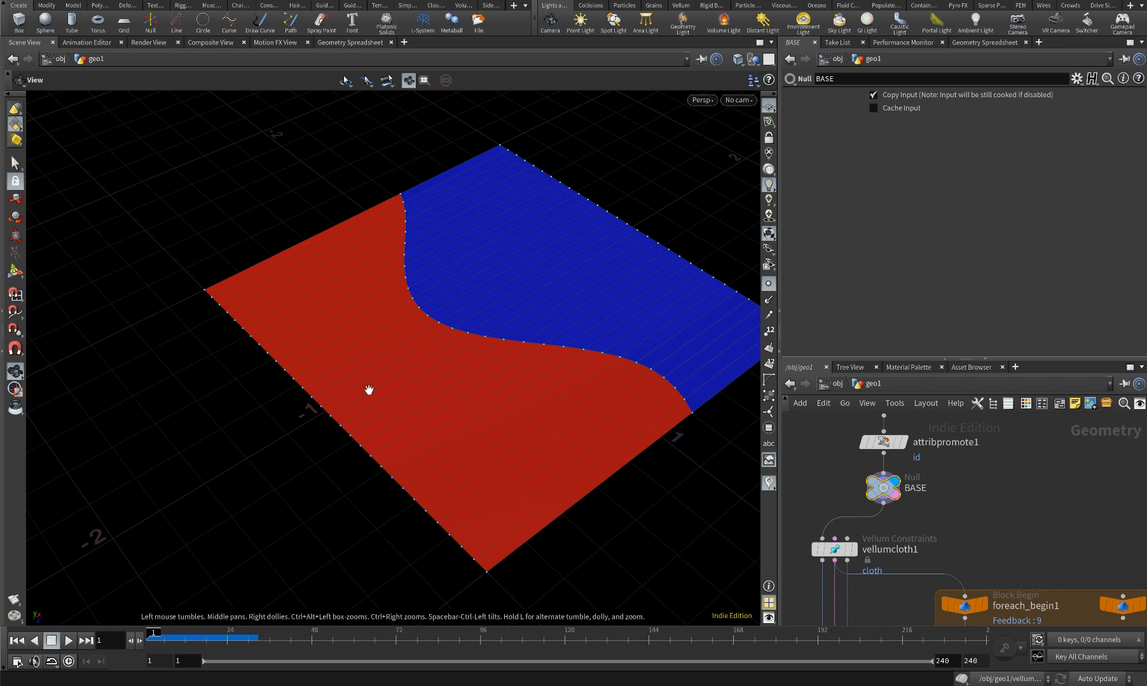
pyautogui.moveTo(910, 530); pyautogui.dragTo(869, 484, button='middle')
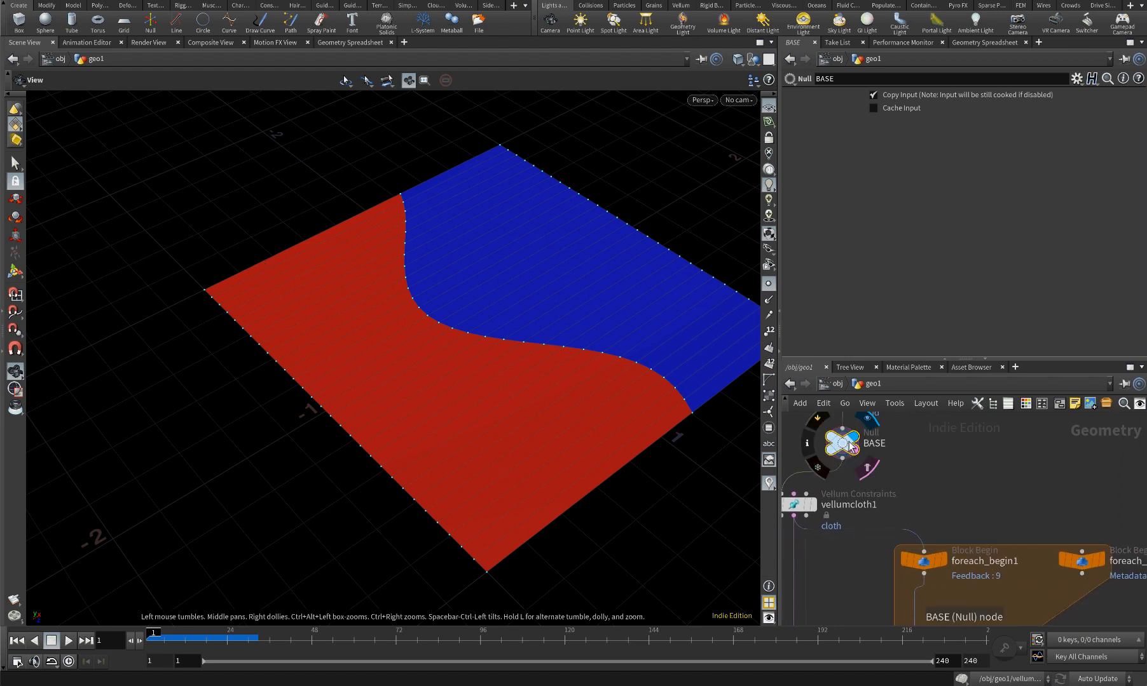
pyautogui.click(987, 38)
pyautogui.click(883, 78)
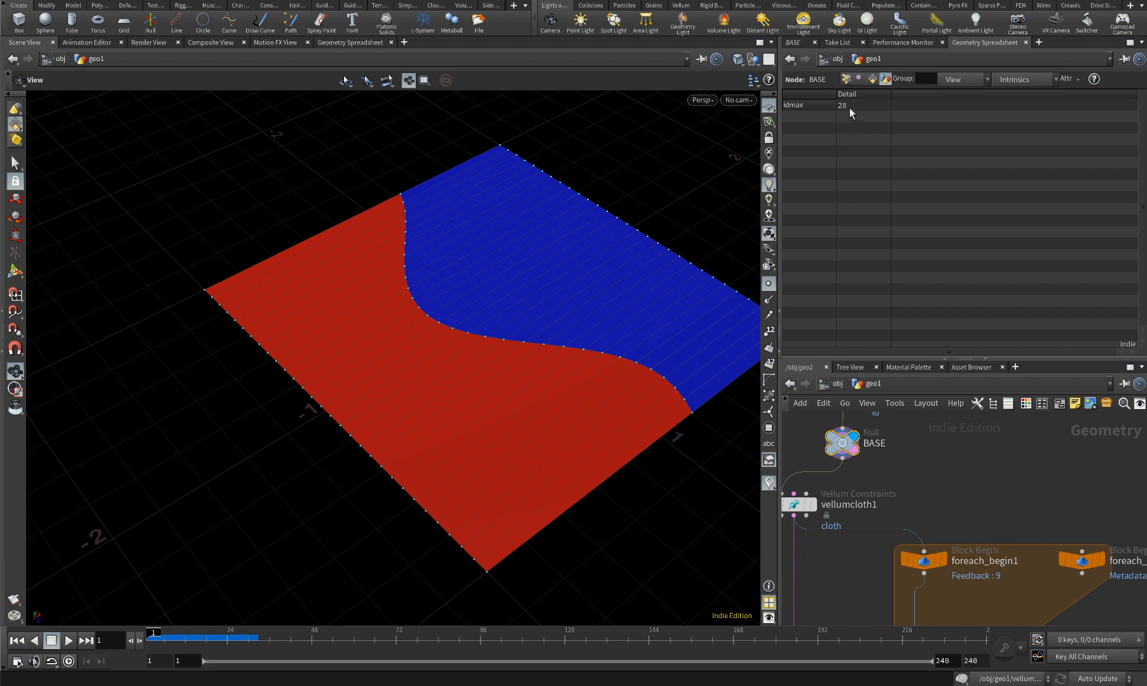
# Set the iterations of foreach_end1 to the expression detail("../BASE", "idmax", 0) + 1
pyautogui.scroll(-3, 921, 479)
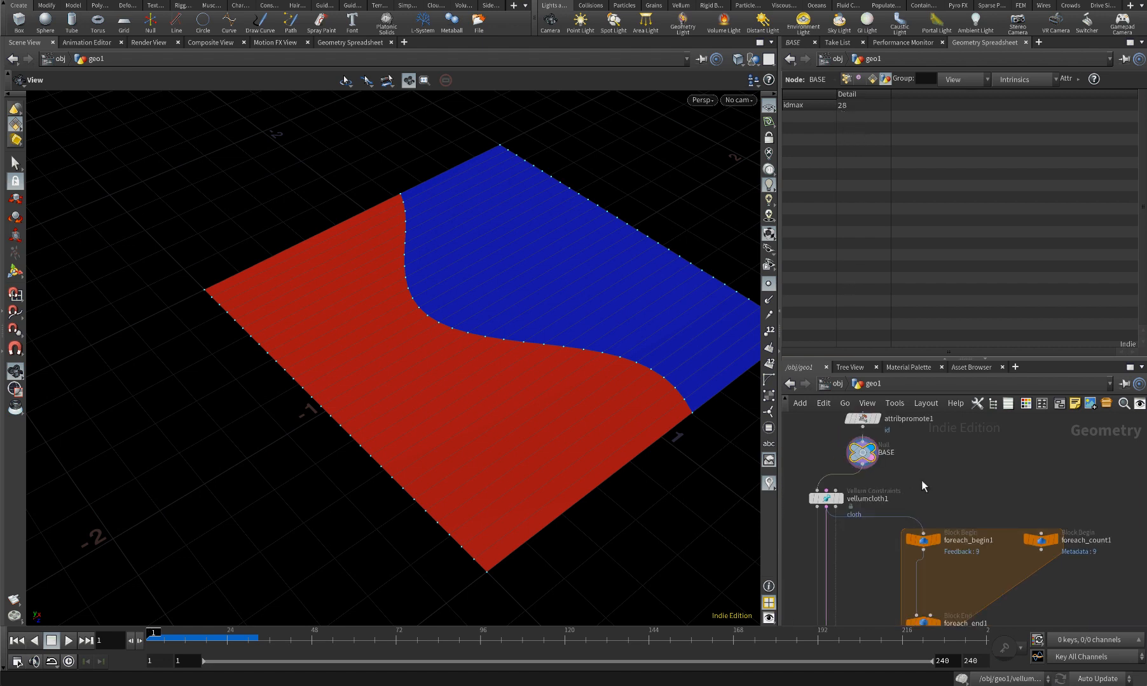
pyautogui.moveTo(939, 515); pyautogui.dragTo(935, 432, button='middle')
pyautogui.scroll(4, 938, 530)
pyautogui.click(915, 544)
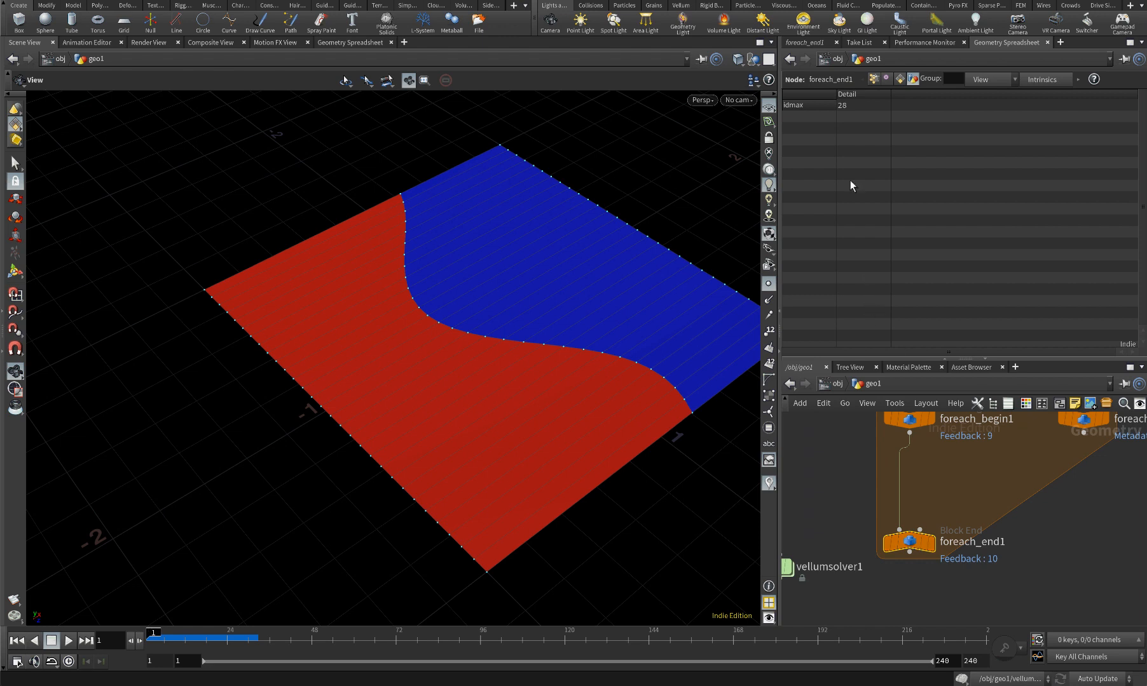
pyautogui.click(807, 42)
pyautogui.scroll(-1, 849, 476)
pyautogui.moveTo(875, 480); pyautogui.dragTo(896, 548, button='middle')
pyautogui.scroll(-4, 895, 548)
pyautogui.scroll(5, 916, 596)
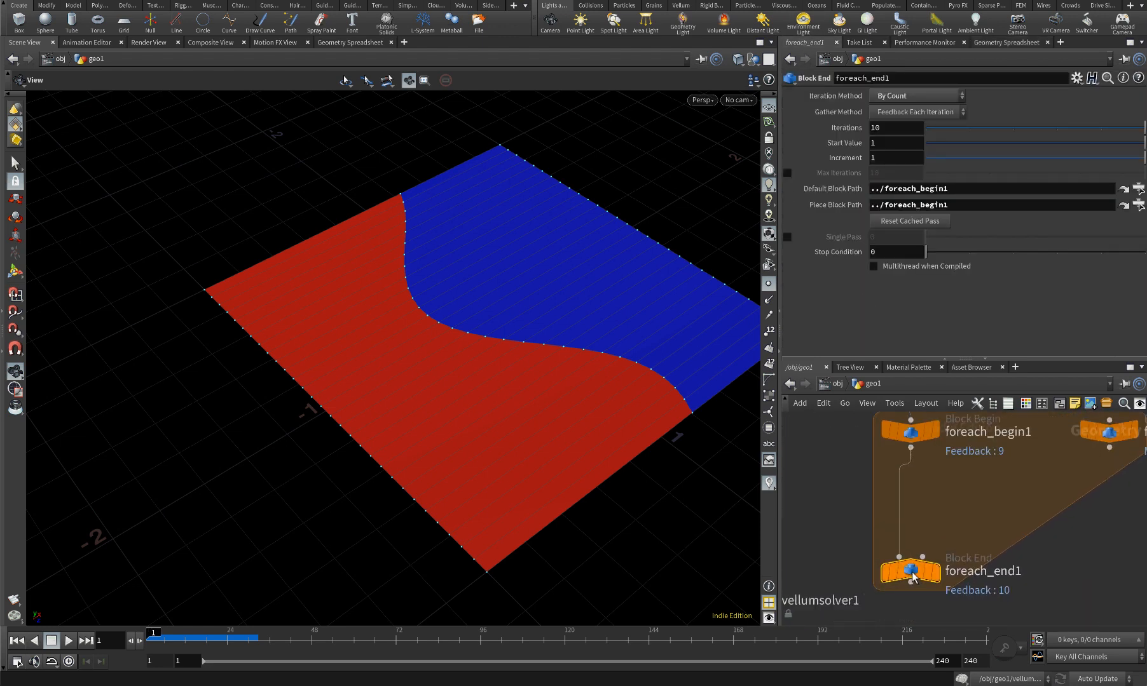
pyautogui.scroll(-3, 913, 575)
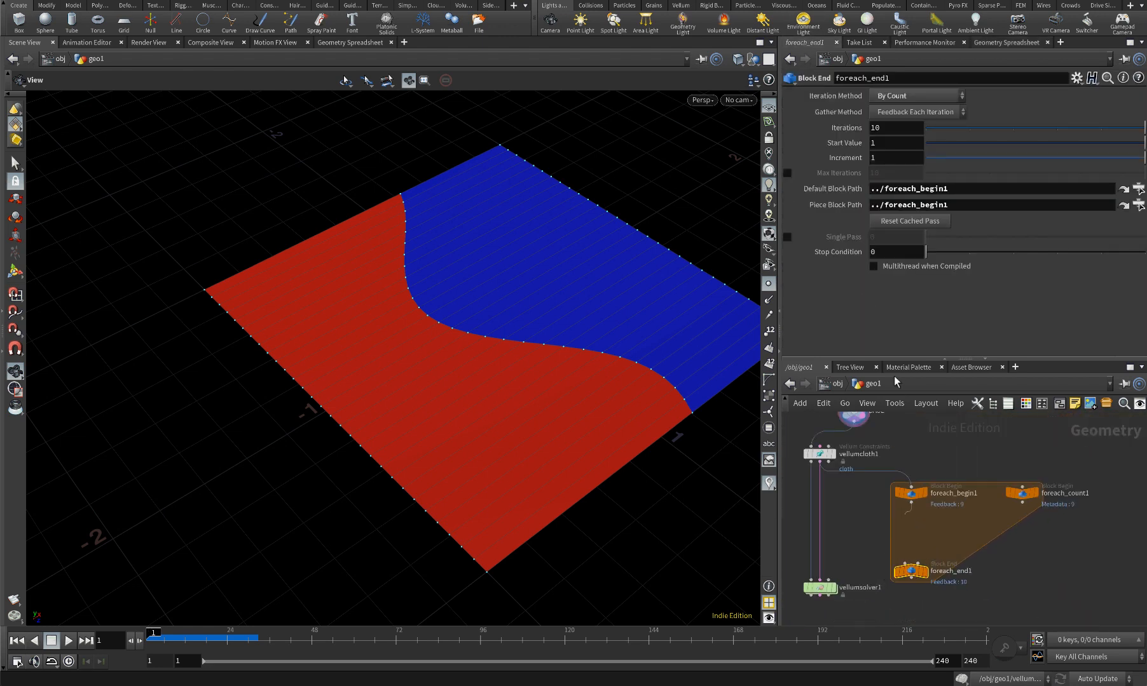
pyautogui.click(849, 126)
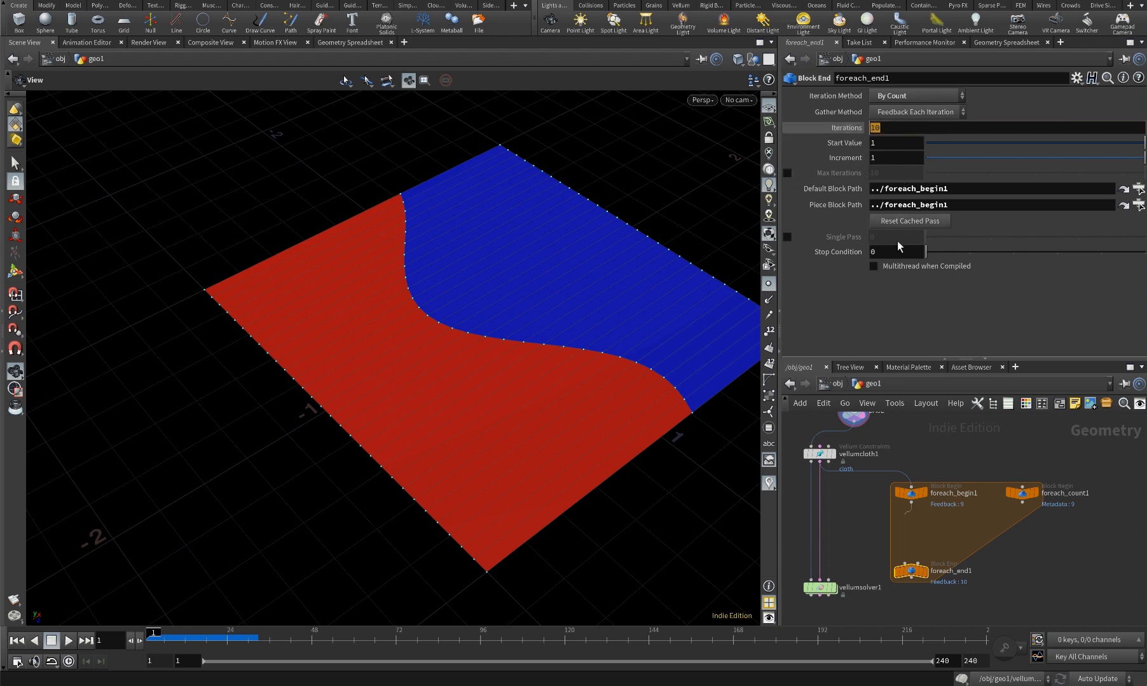
pyautogui.moveTo(873, 448); pyautogui.dragTo(879, 477, button='middle')
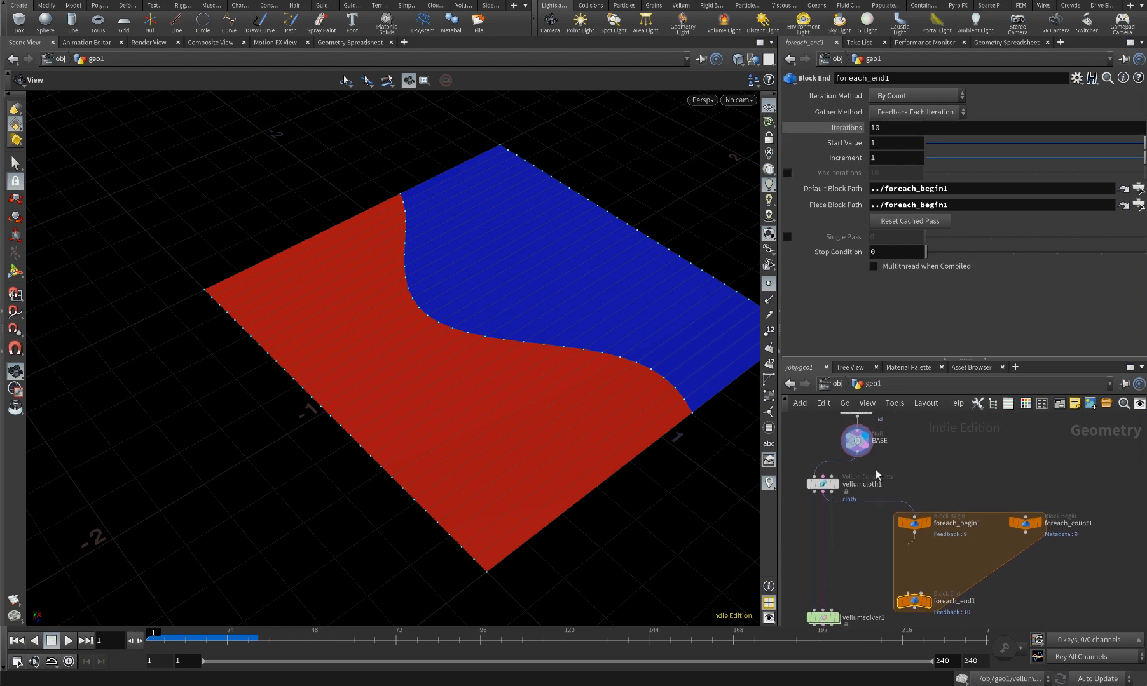
pyautogui.doubleClick(886, 126)
pyautogui.write('detail')
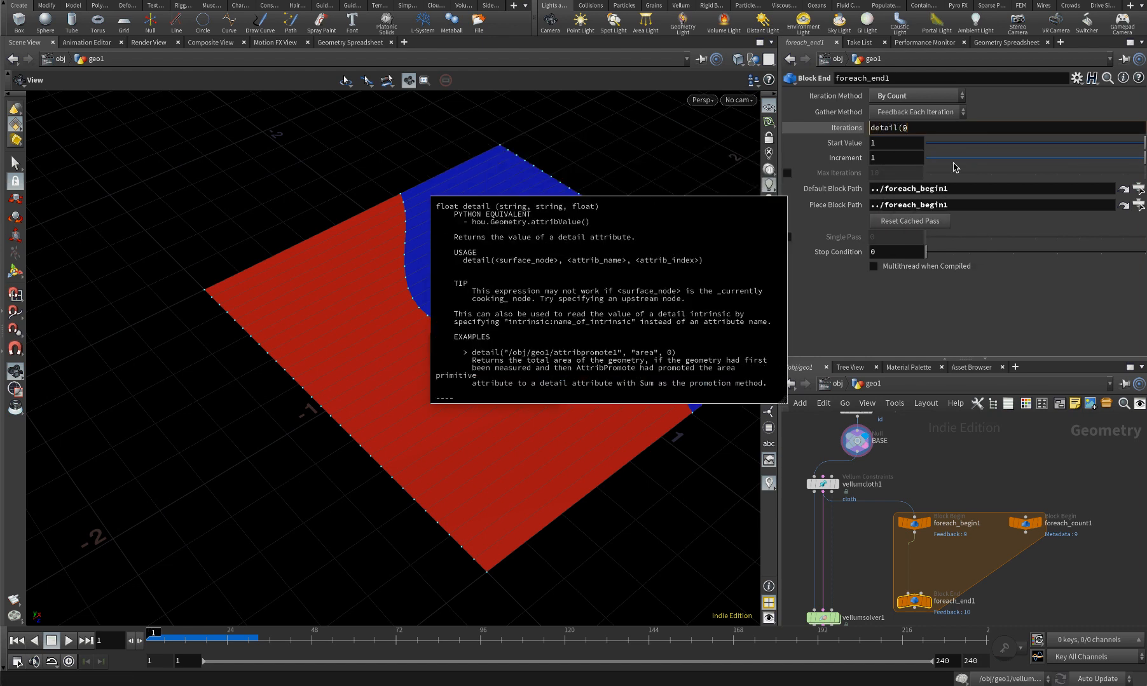
pyautogui.write('("../')
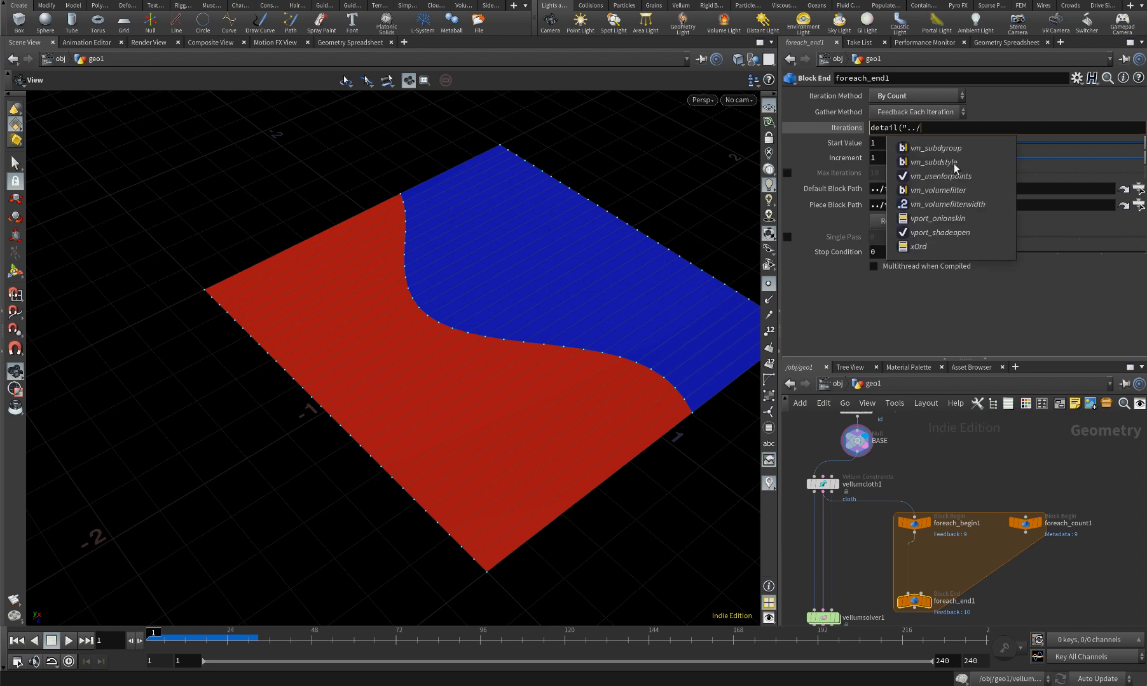
pyautogui.write('BA')
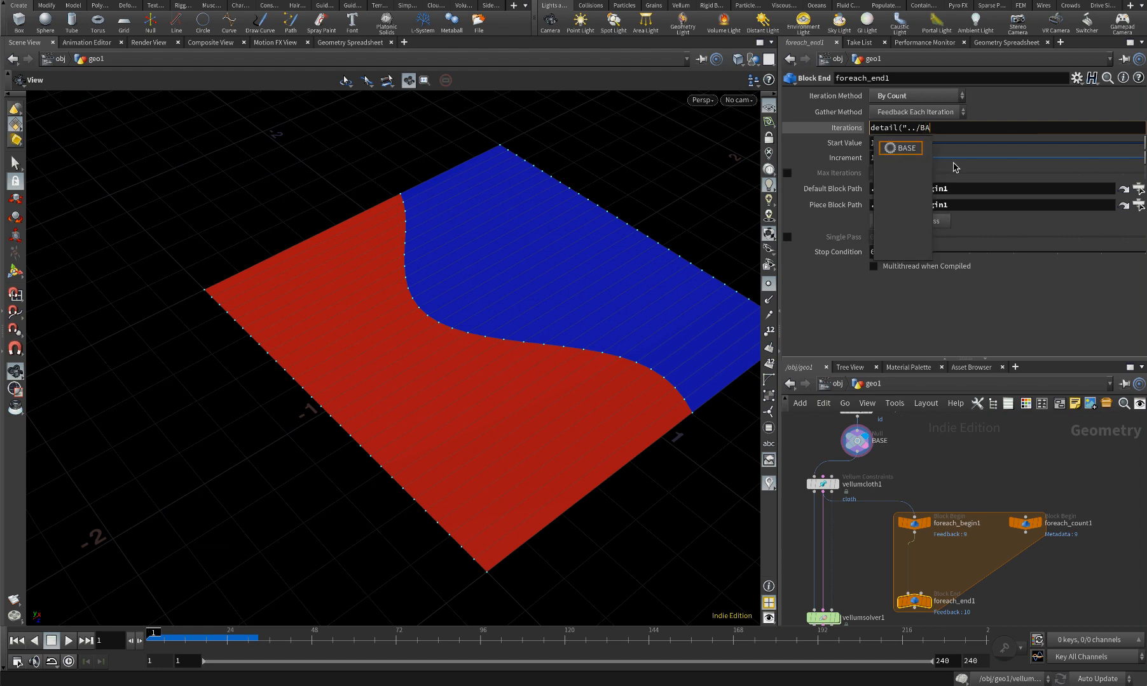
pyautogui.write('SE", "id')
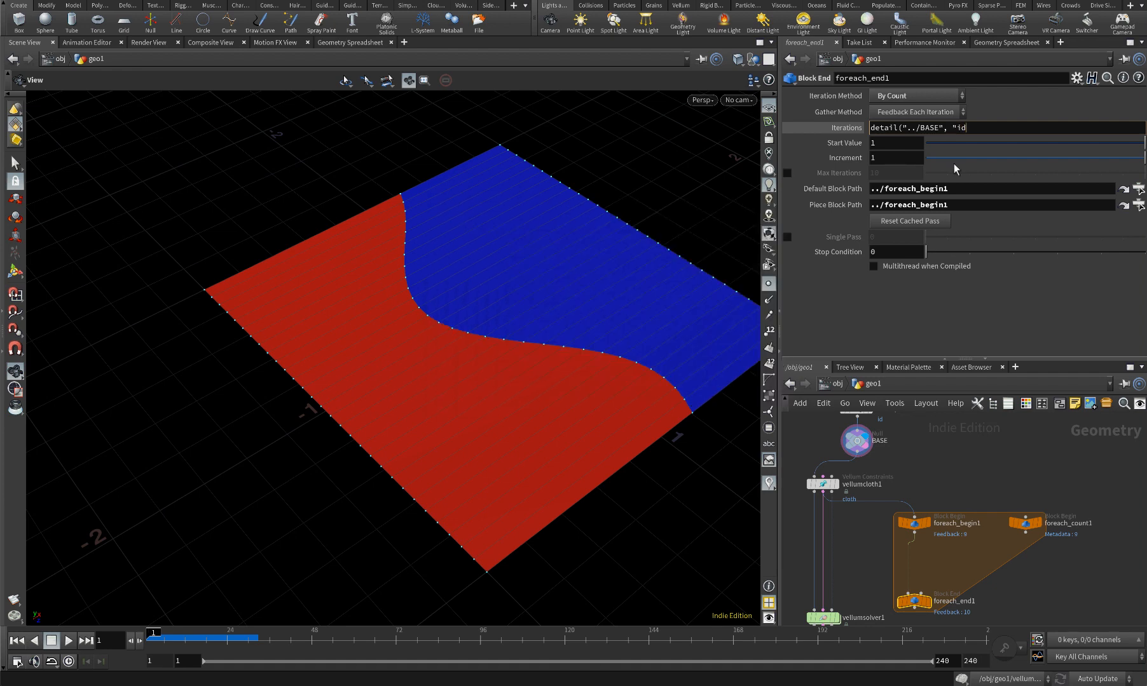
pyautogui.write('max", 0) + 1')
pyautogui.press('Return')
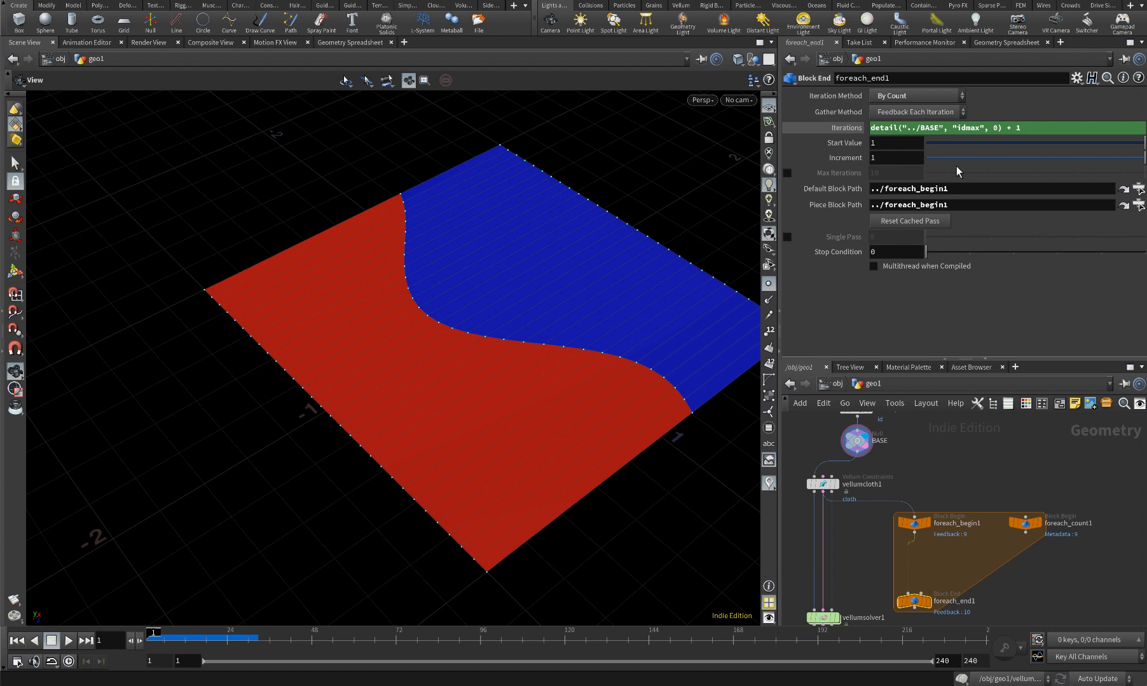
pyautogui.click(845, 128)
pyautogui.click(847, 128)
# Move vellumsolver1 below the loop and connect the output of foreach_end1 to its second input for constraints
pyautogui.moveTo(945, 563); pyautogui.dragTo(955, 471, button='middle')
pyautogui.scroll(-1, 953, 472)
pyautogui.moveTo(840, 527); pyautogui.dragTo(840, 592)
pyautogui.moveTo(931, 506); pyautogui.dragTo(894, 549)
pyautogui.scroll(2, 938, 503)
pyautogui.scroll(1, 953, 503)
# Preview the constraint geometry from foreach_end1 in the viewport and set the display to vellumsolver1
pyautogui.click(956, 501)
pyautogui.scroll(-4, 937, 513)
pyautogui.scroll(4, 885, 563)
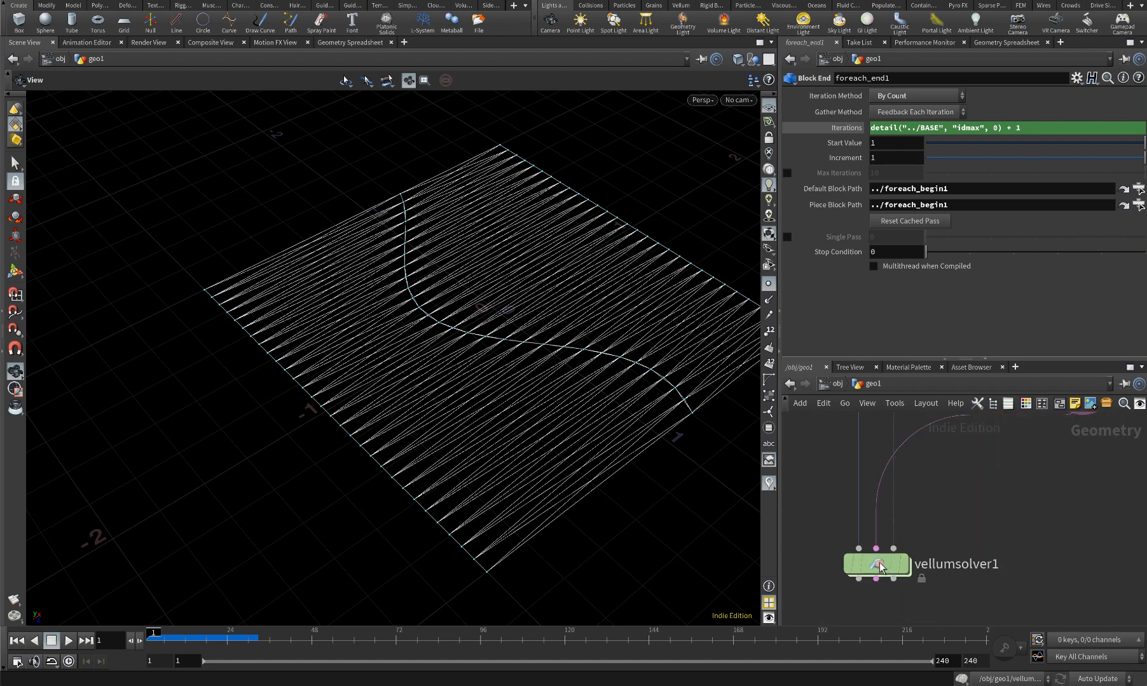
pyautogui.click(901, 566)
pyautogui.scroll(-5, 898, 570)
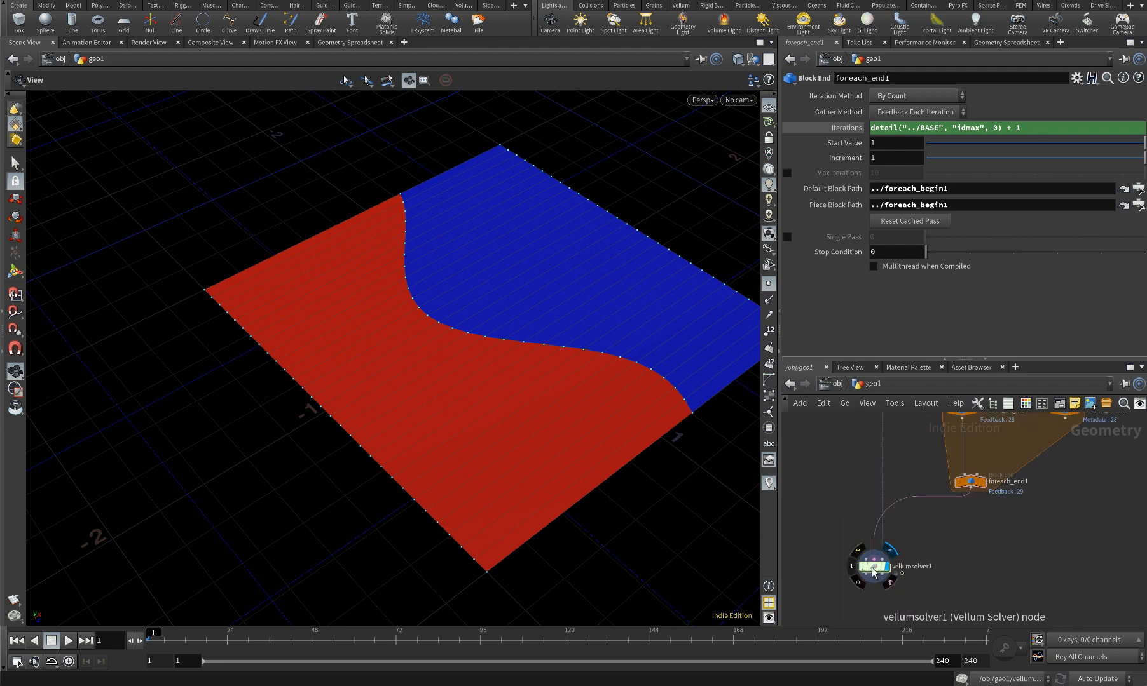
# Move vellumsolver1 and foreach_end1 farther down, keeping foreach_end1 aligned beneath foreach_begin1, to make room inside the loop
pyautogui.moveTo(924, 544); pyautogui.dragTo(921, 580)
pyautogui.moveTo(897, 591); pyautogui.dragTo(930, 461, button='middle')
pyautogui.moveTo(873, 484); pyautogui.dragTo(867, 566)
pyautogui.moveTo(936, 512); pyautogui.dragTo(914, 520, button='middle')
pyautogui.scroll(1, 914, 519)
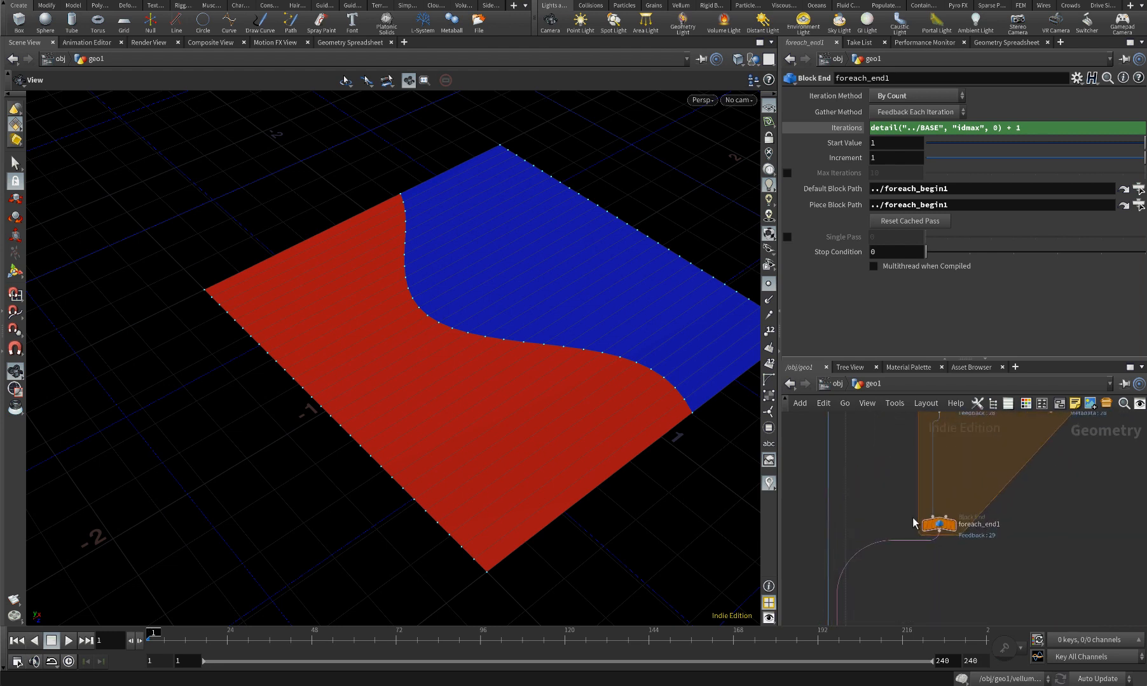
pyautogui.moveTo(942, 527); pyautogui.dragTo(953, 602)
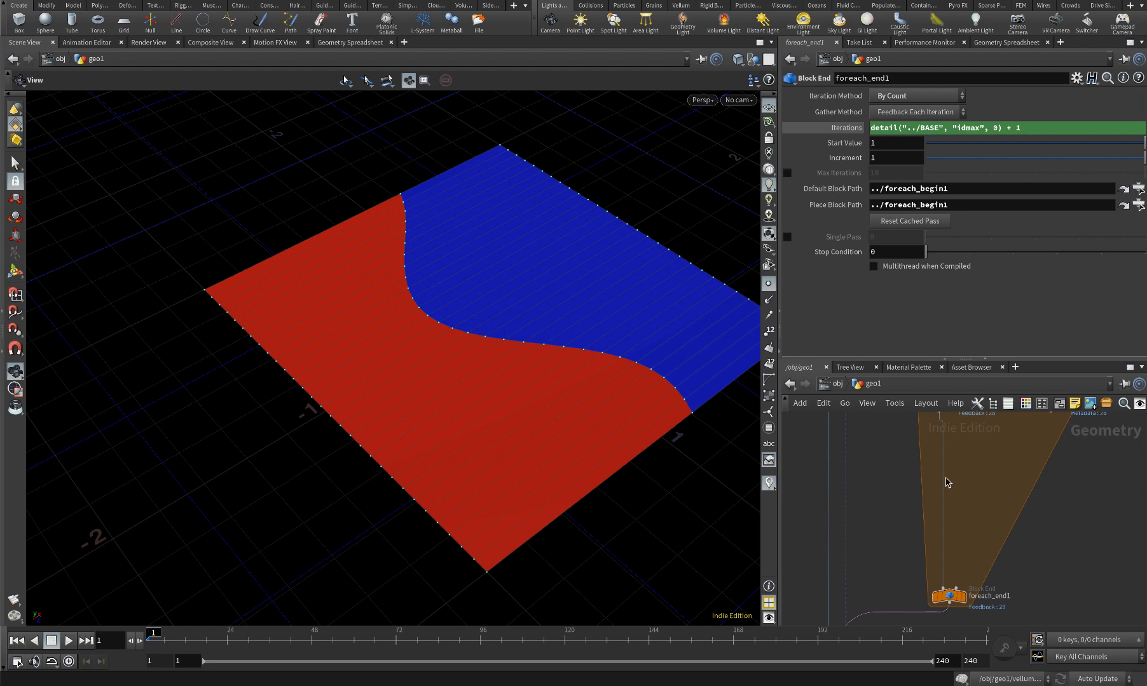
pyautogui.scroll(-3, 952, 476)
pyautogui.scroll(3, 929, 516)
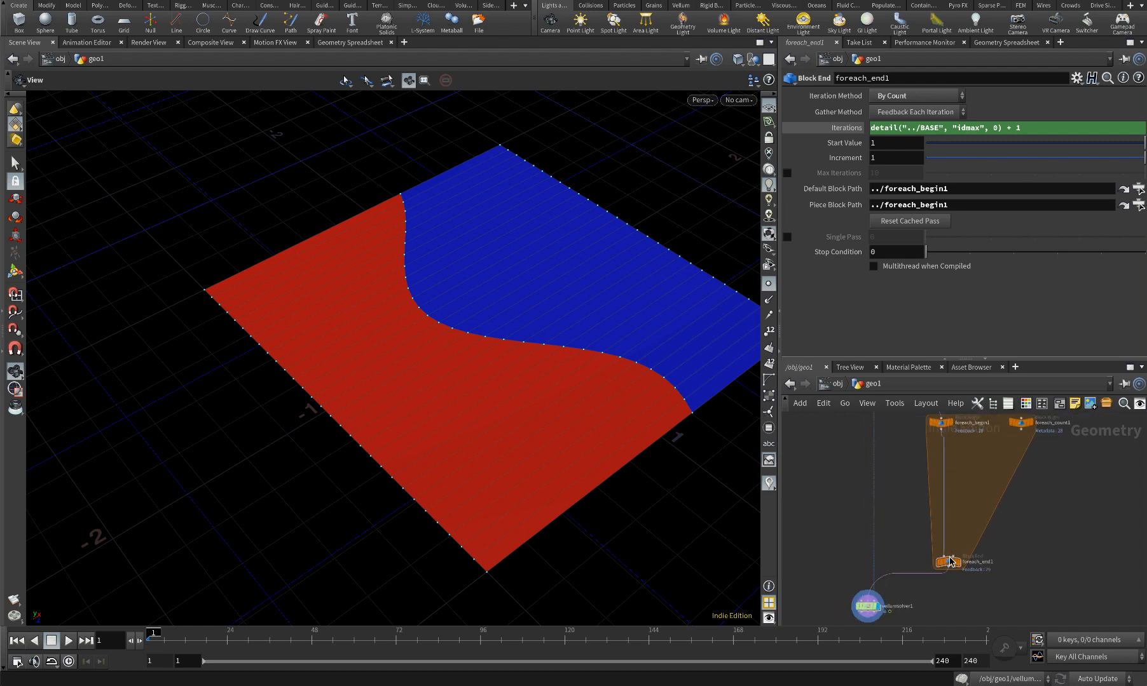
pyautogui.moveTo(948, 559); pyautogui.dragTo(942, 548)
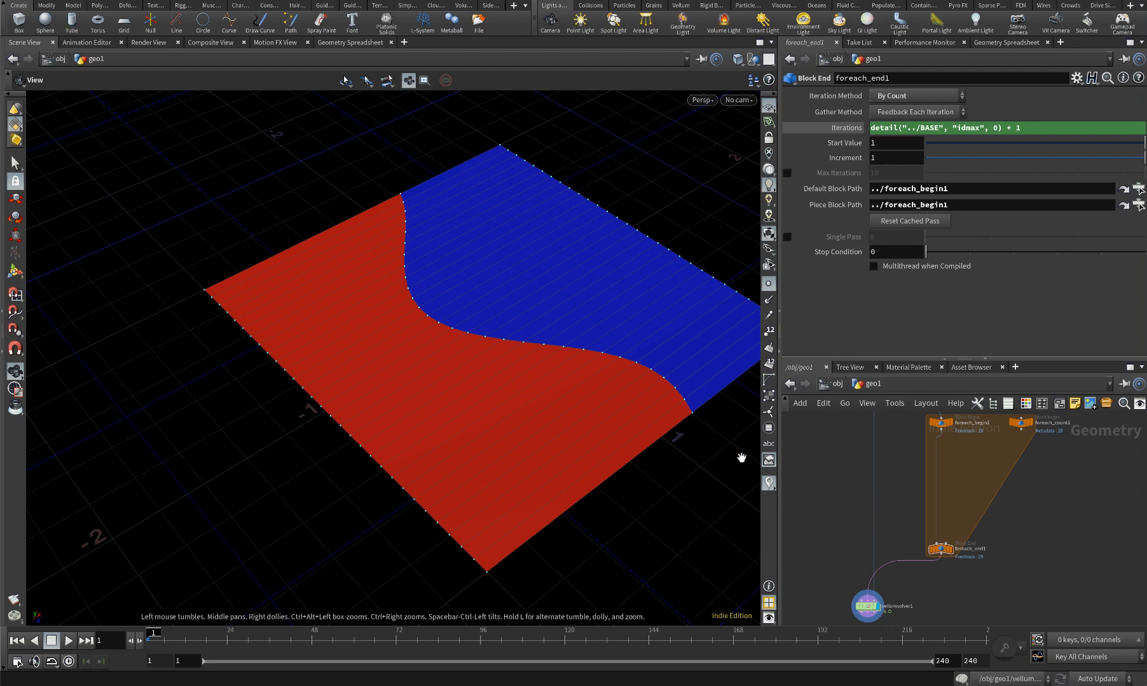
# Add a Primitive Wrangle node inside the for-each loop, beneath foreach_count1
pyautogui.scroll(-1, 803, 475)
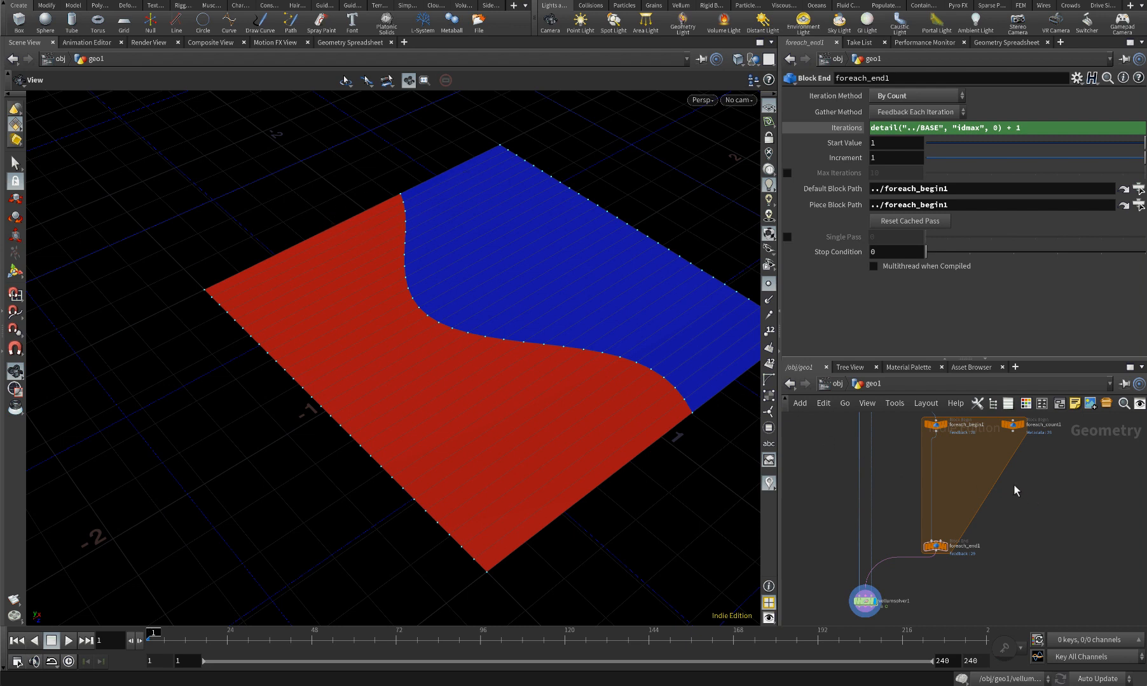
pyautogui.moveTo(1001, 479); pyautogui.dragTo(982, 539, button='middle')
pyautogui.scroll(1, 980, 534)
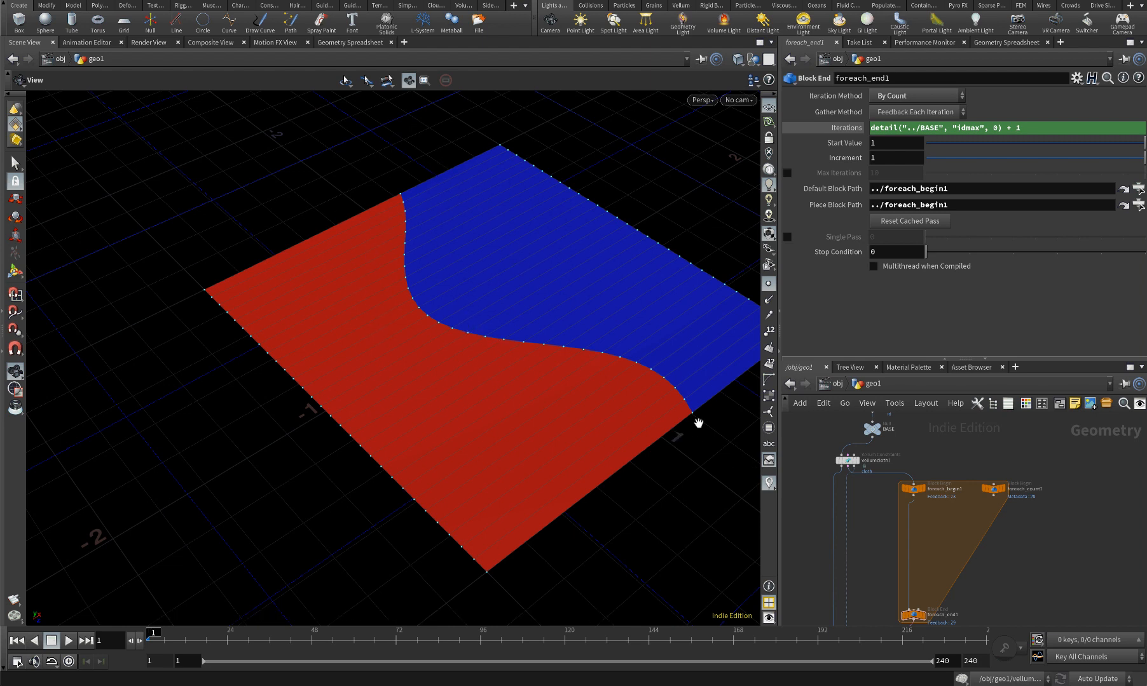
pyautogui.scroll(3, 933, 523)
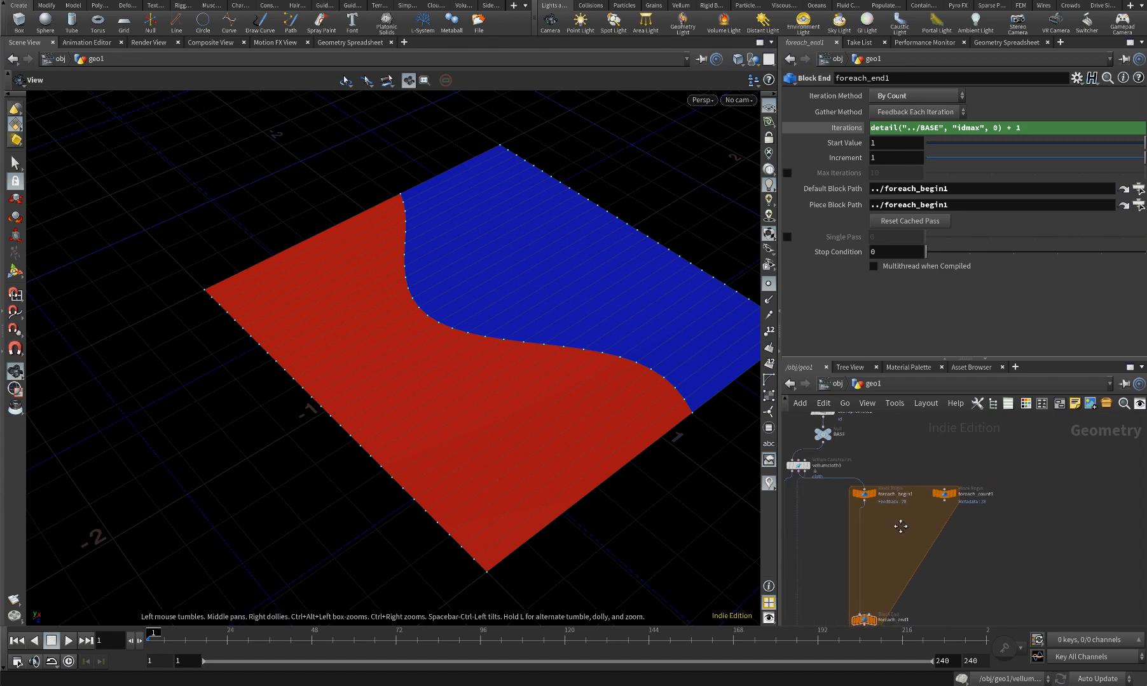
pyautogui.press('Tab')
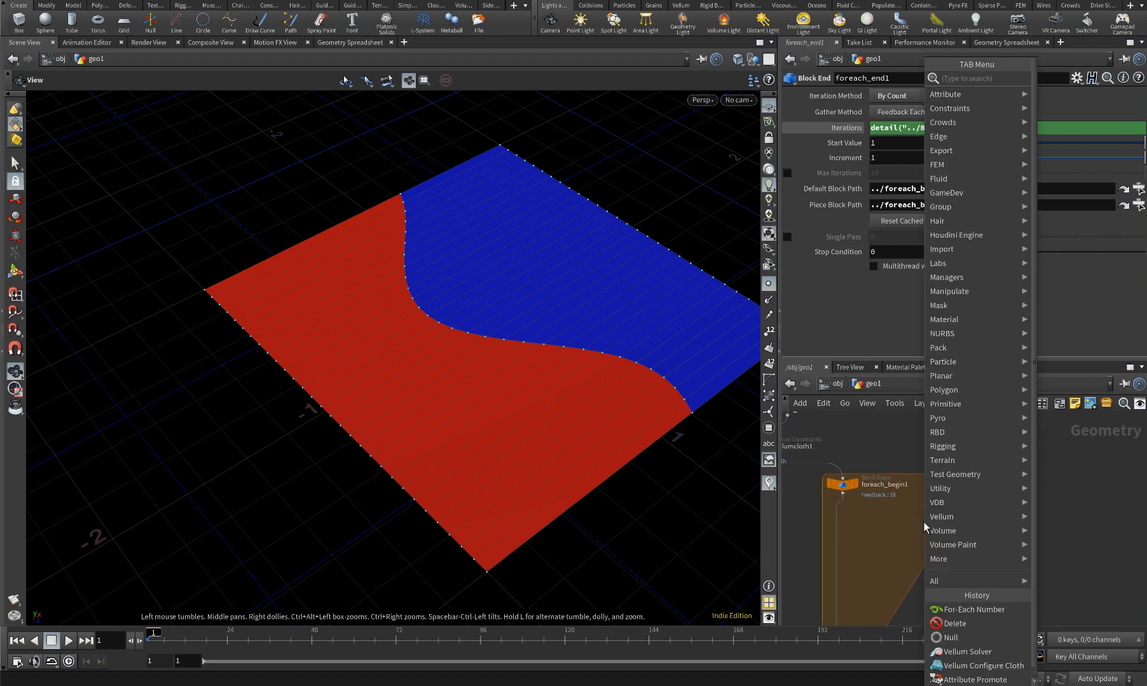
pyautogui.write('primit')
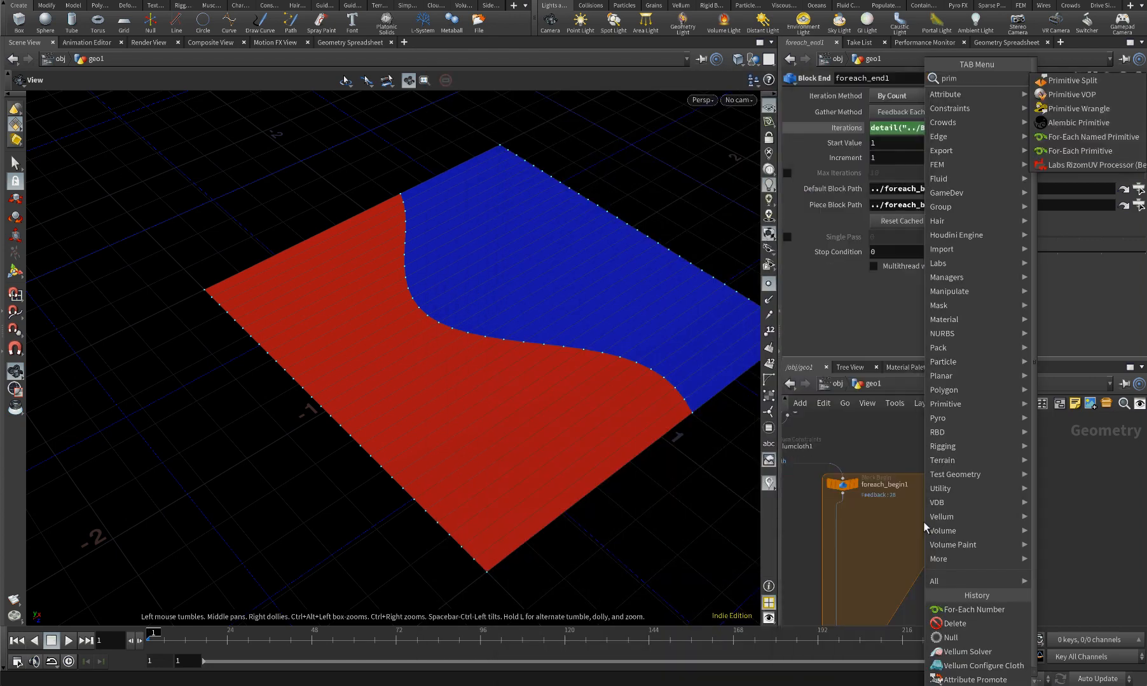
pyautogui.press('Down')
pyautogui.press('Down')
pyautogui.press('Return')
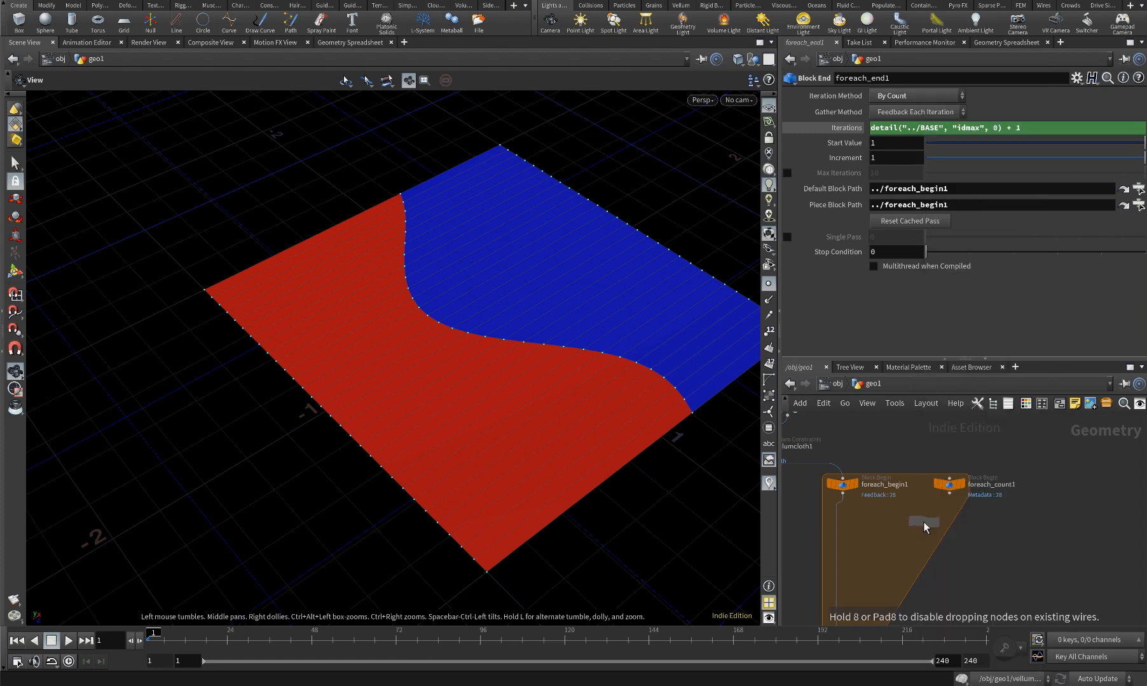
pyautogui.click(923, 523)
# Rename the new wrangle node as get_row
pyautogui.scroll(3, 923, 522)
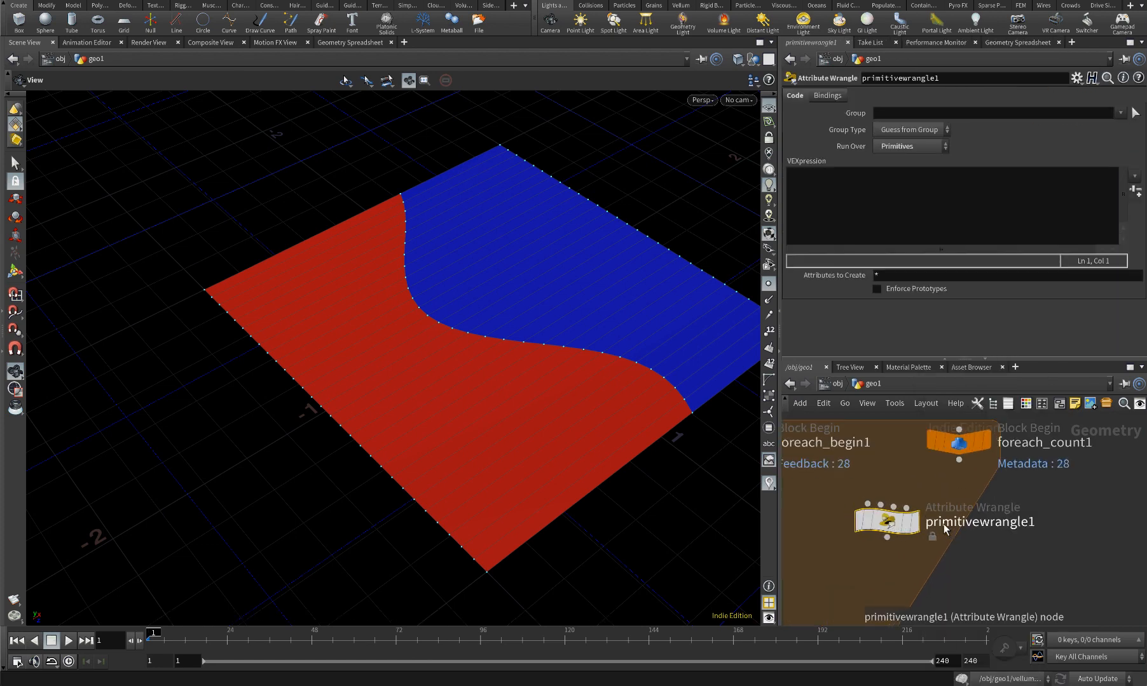
pyautogui.doubleClick(954, 523)
pyautogui.write('get_')
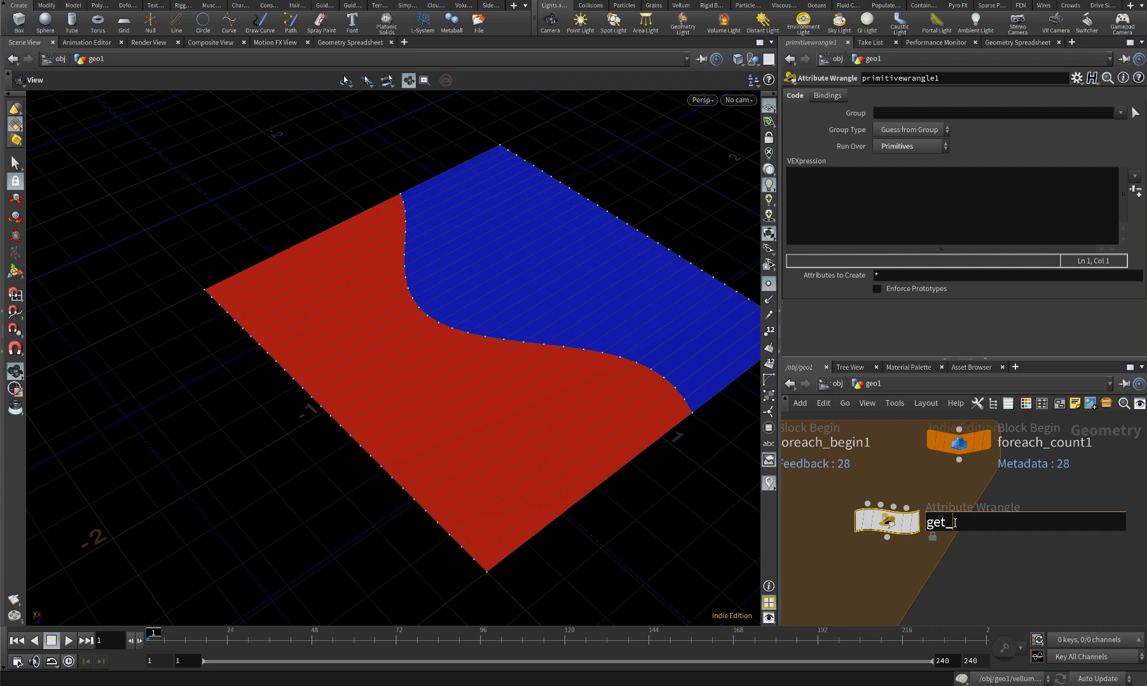
pyautogui.write('row')
pyautogui.press('Return')
# Connect BASE to the first input of get_row and foreach_count1 to its second input
pyautogui.scroll(-5, 955, 522)
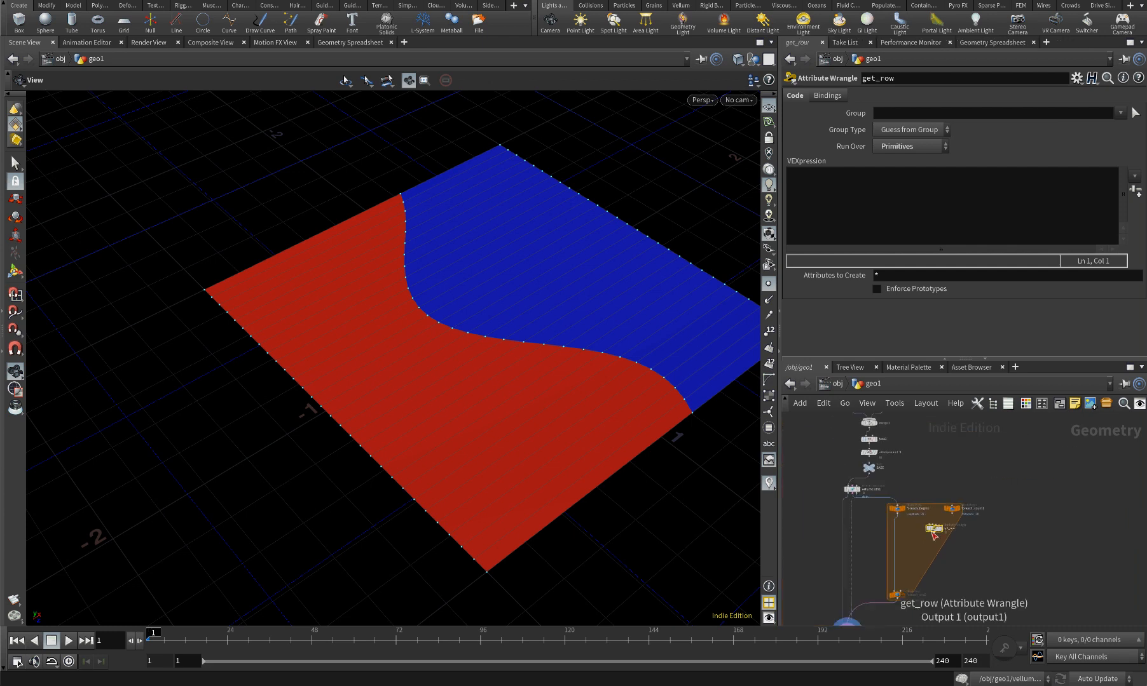
pyautogui.scroll(4, 889, 475)
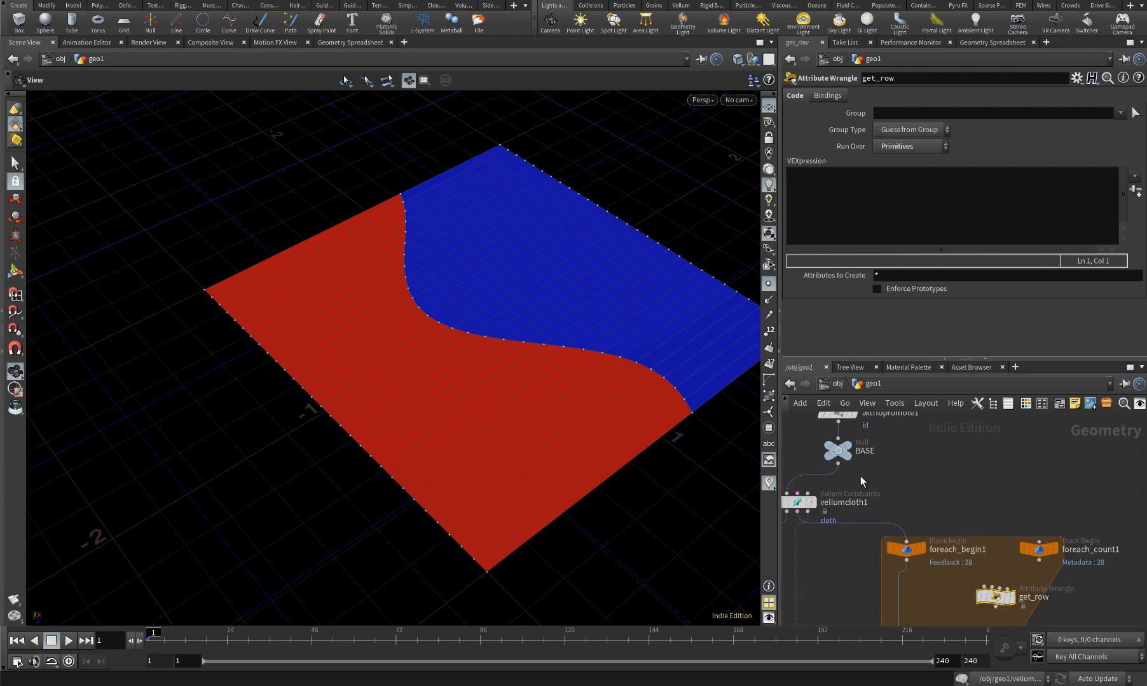
pyautogui.click(839, 465)
pyautogui.scroll(3, 966, 530)
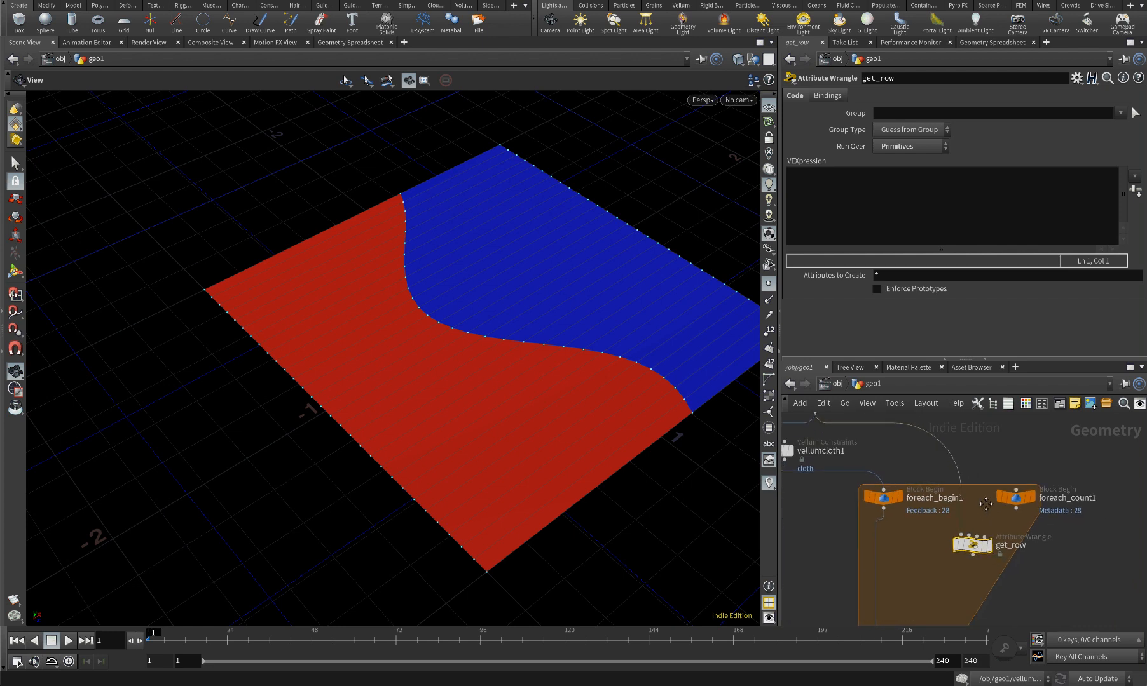
pyautogui.moveTo(965, 539); pyautogui.dragTo(987, 549)
pyautogui.click(1018, 480)
pyautogui.click(961, 535)
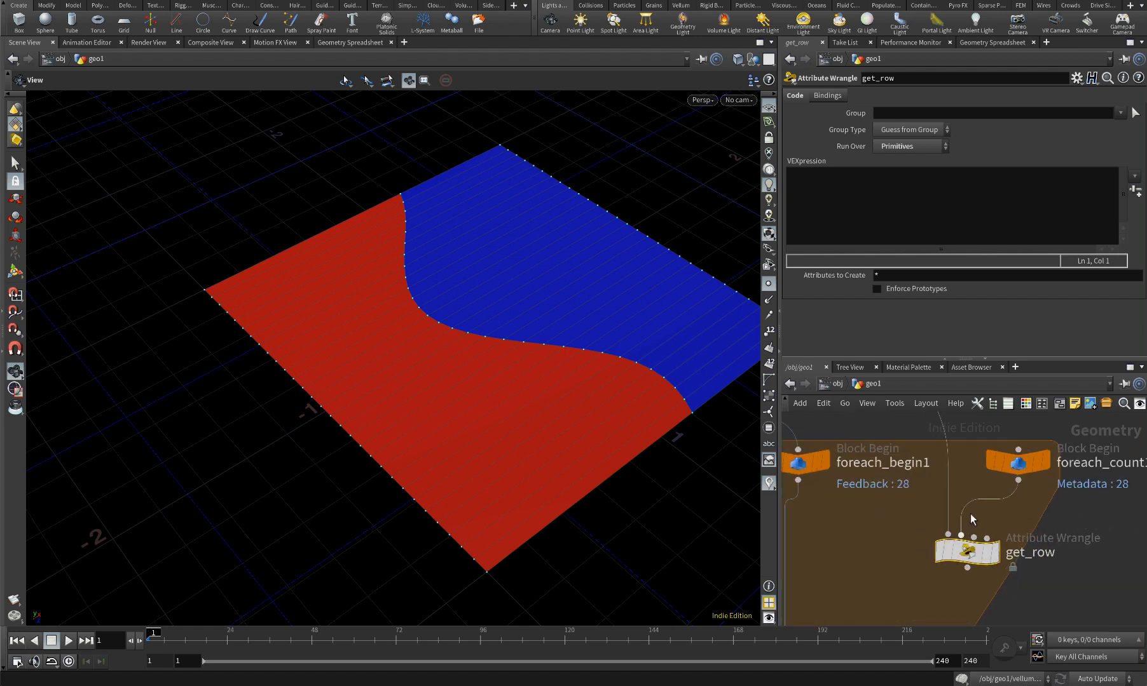
pyautogui.moveTo(1022, 466); pyautogui.dragTo(1031, 471)
pyautogui.moveTo(1061, 475); pyautogui.dragTo(980, 474, button='middle')
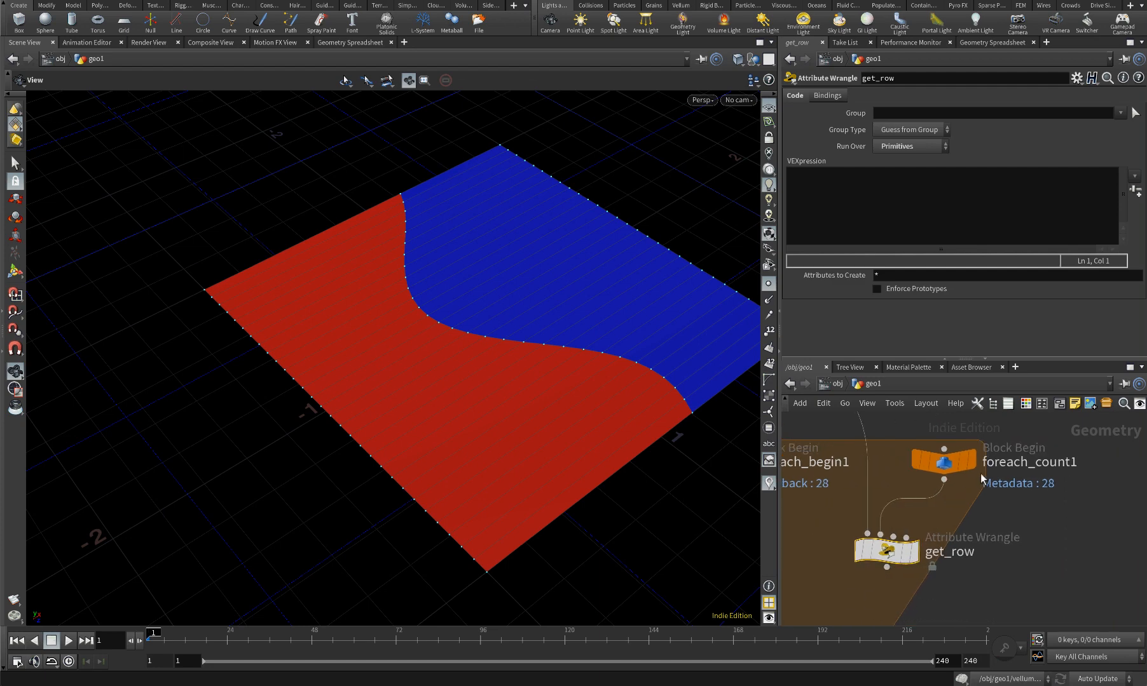
pyautogui.click(914, 550)
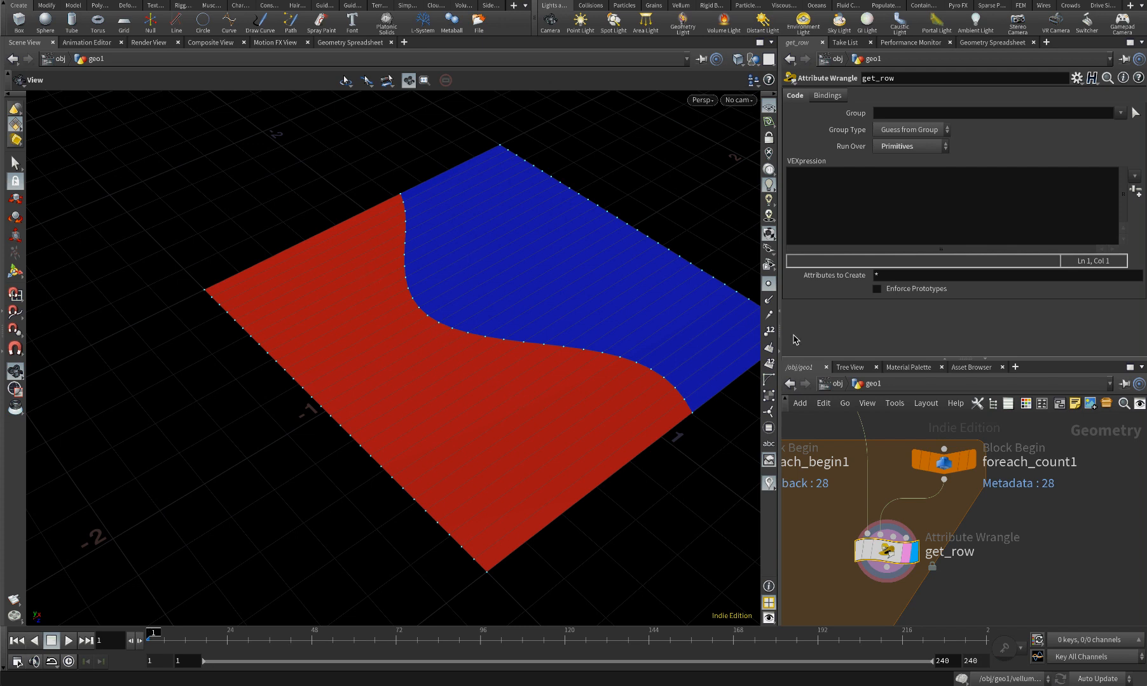
pyautogui.click(845, 218)
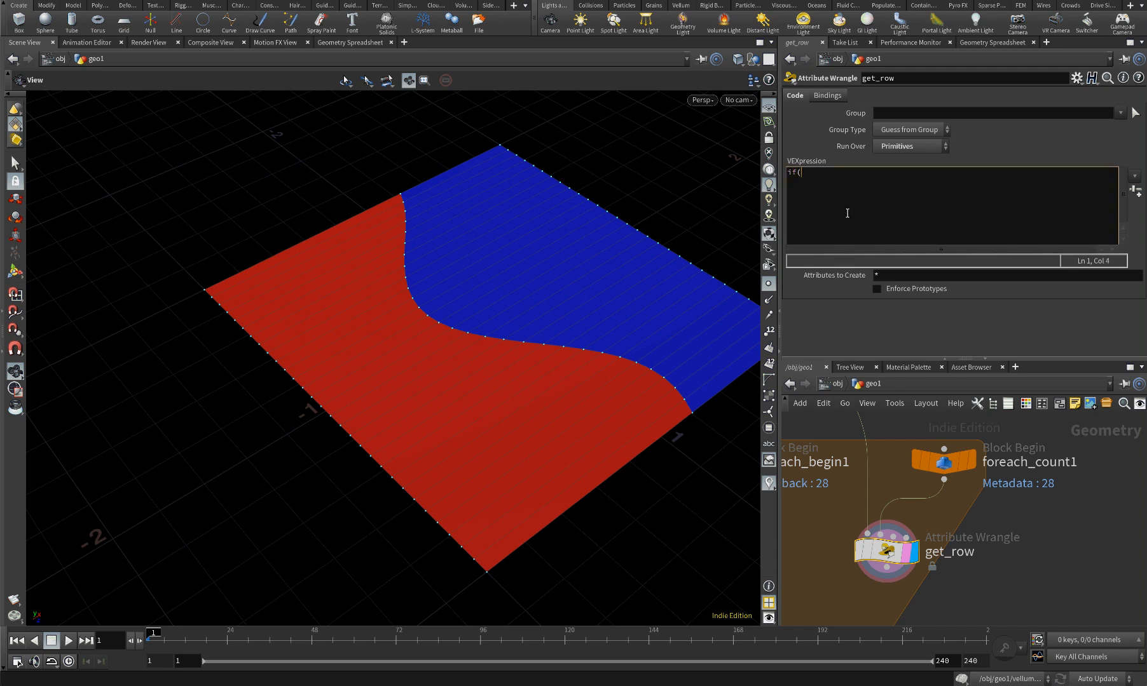
pyautogui.write('if(@id != detail(')
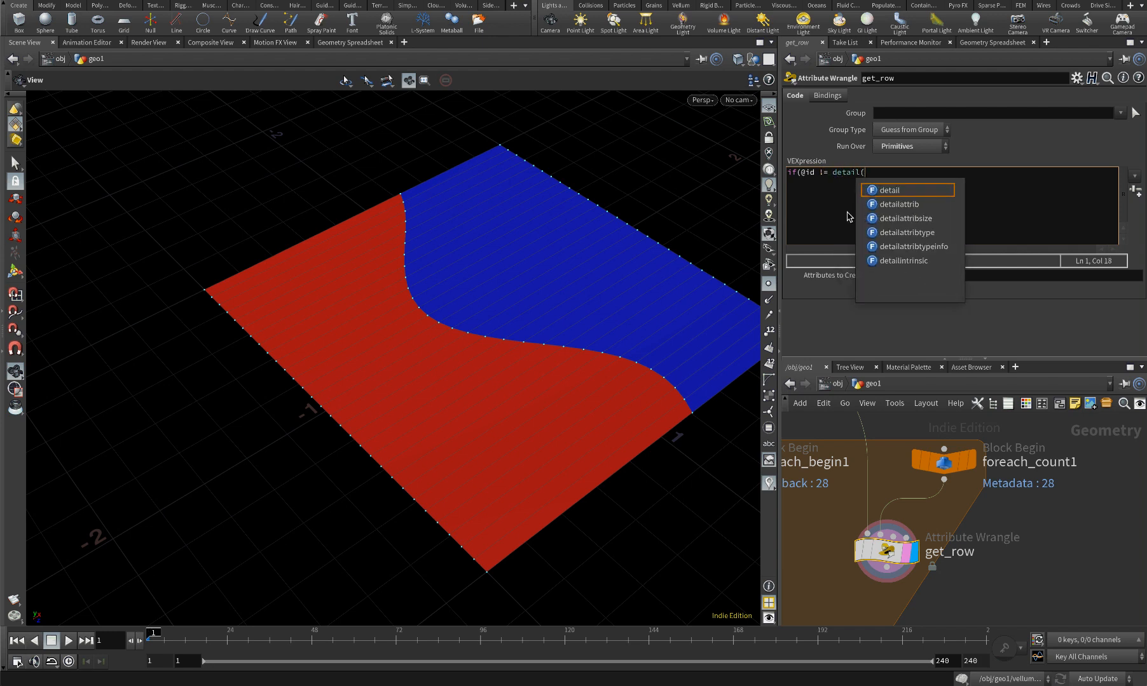
pyautogui.write('1, ')
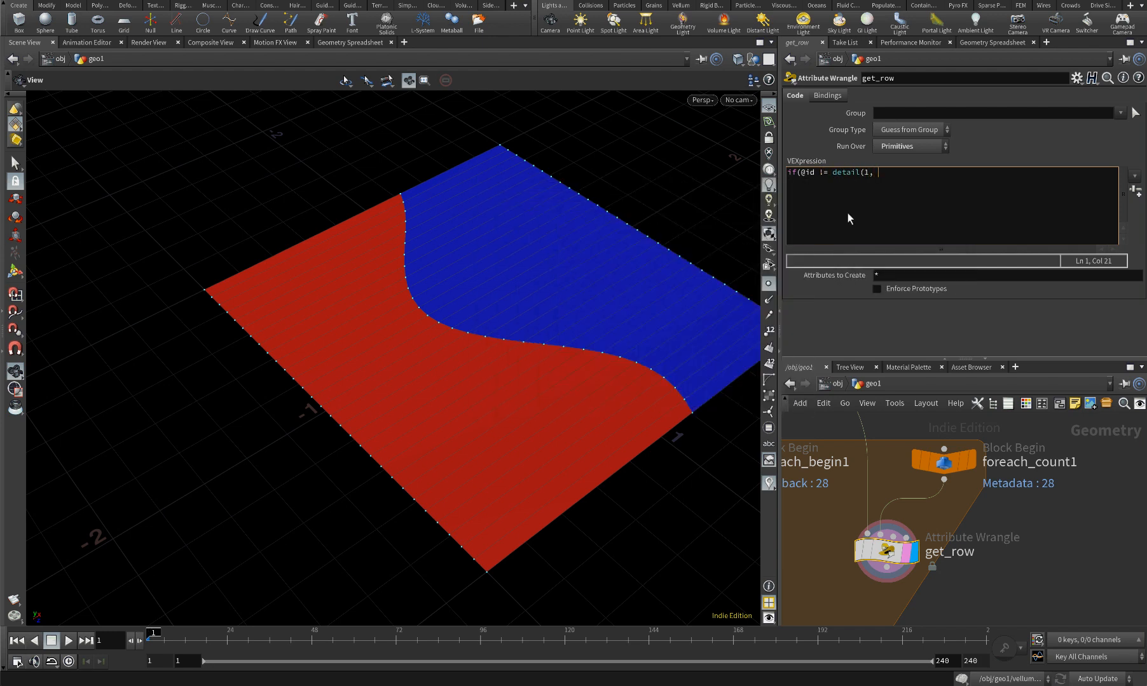
pyautogui.write('"iteration", 0)){')
pyautogui.press('Return')
pyautogui.write('}')
pyautogui.press('Left')
pyautogui.press('Return')
pyautogui.write('removeprim')
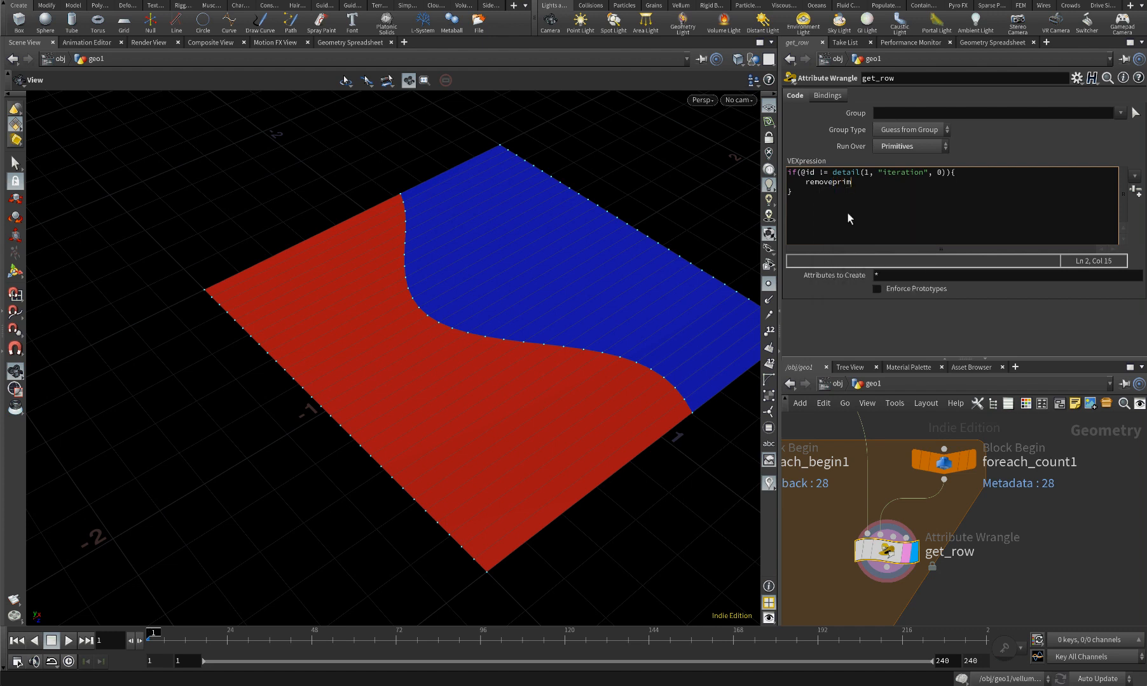
pyautogui.press('BackSpace')
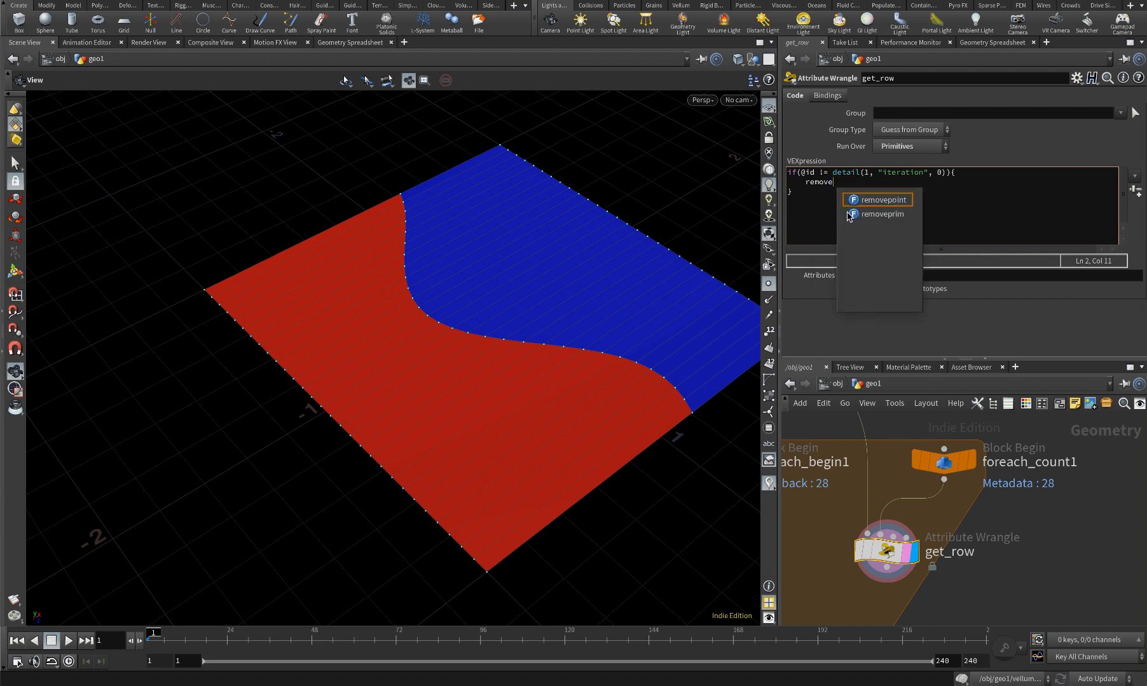
pyautogui.write('m')
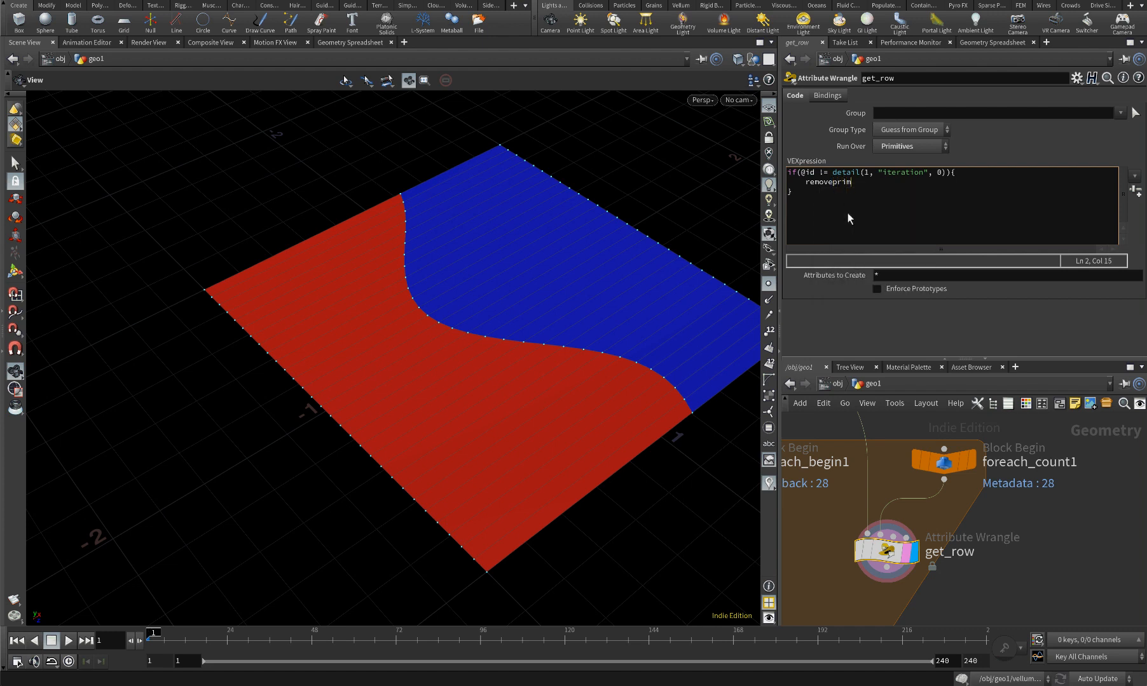
pyautogui.write('(0, @prim')
pyautogui.press('BackSpace')
pyautogui.press('BackSpace')
pyautogui.press('BackSpace')
pyautogui.press('BackSpace')
pyautogui.write('pri')
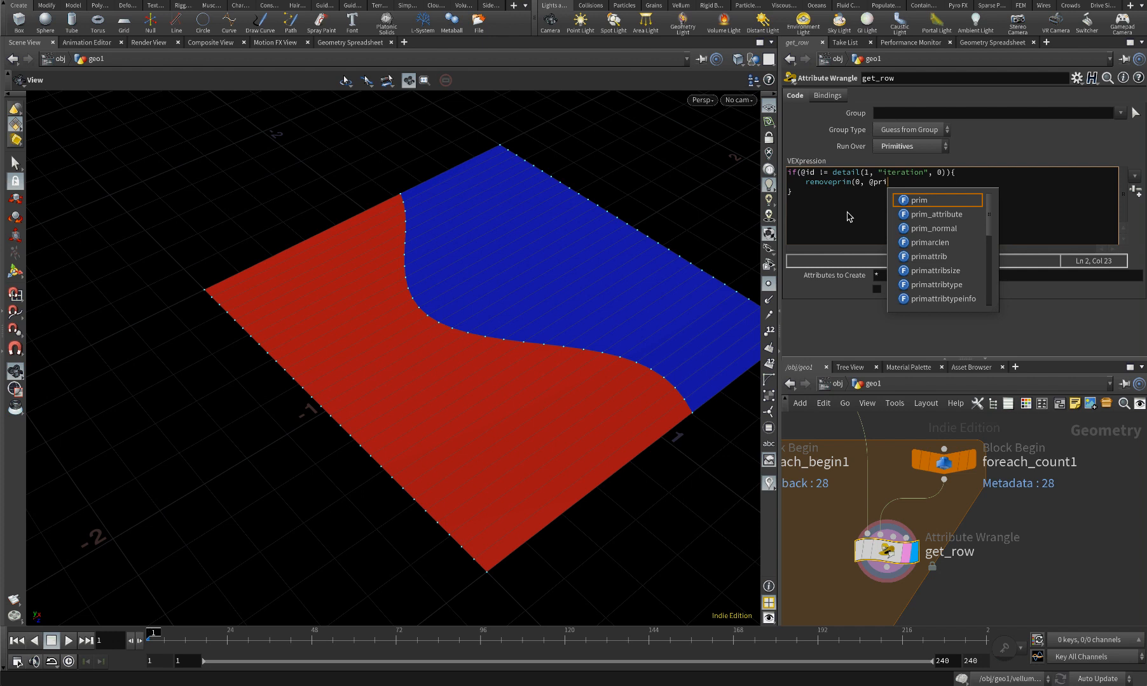
pyautogui.write('mnum, 1)')
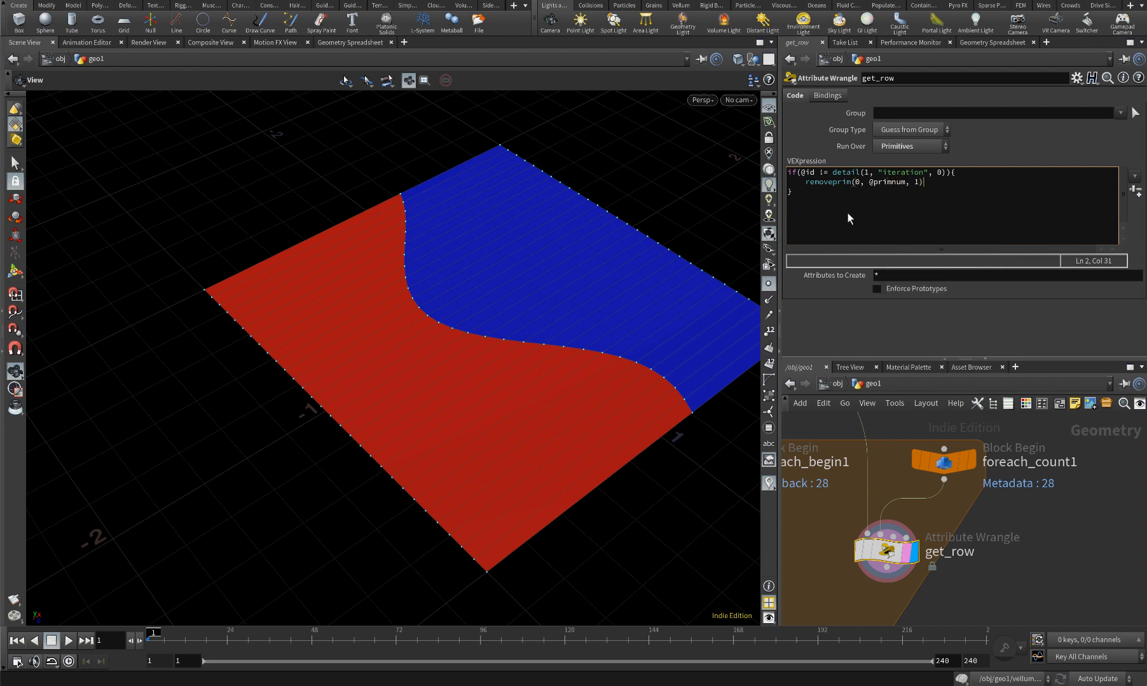
pyautogui.write(';')
pyautogui.click(991, 514)
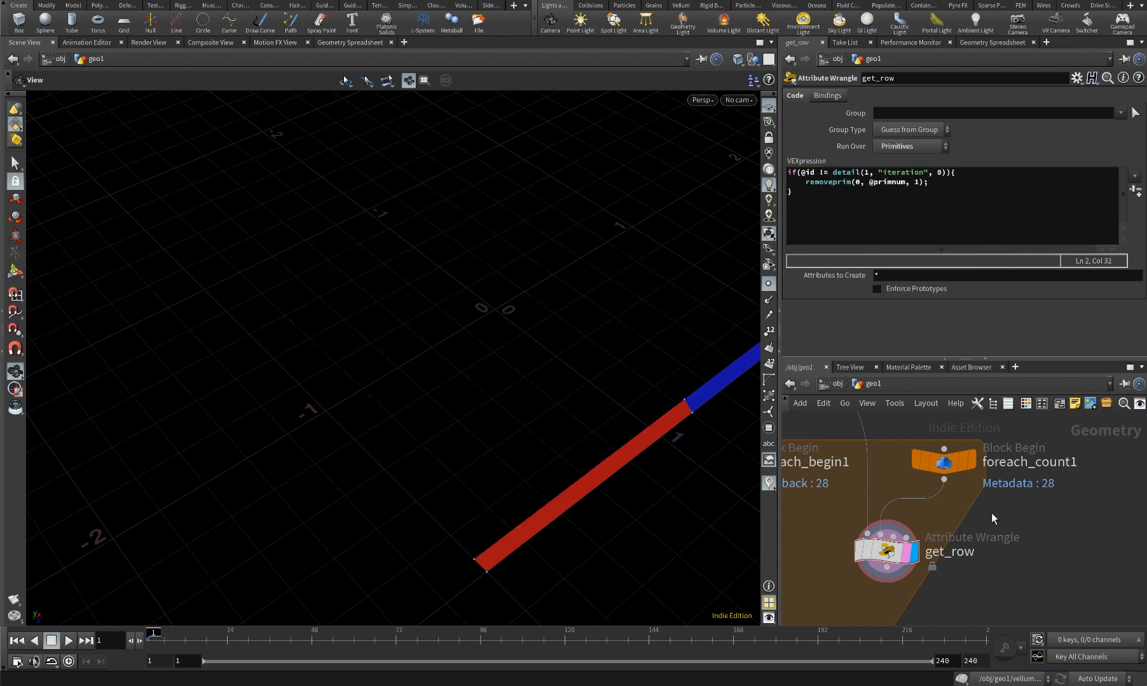
# Connect the output of get_row to the first input of foreach_end1, then display and select foreach_end1
pyautogui.moveTo(584, 422); pyautogui.dragTo(547, 431)
pyautogui.scroll(-5, 977, 523)
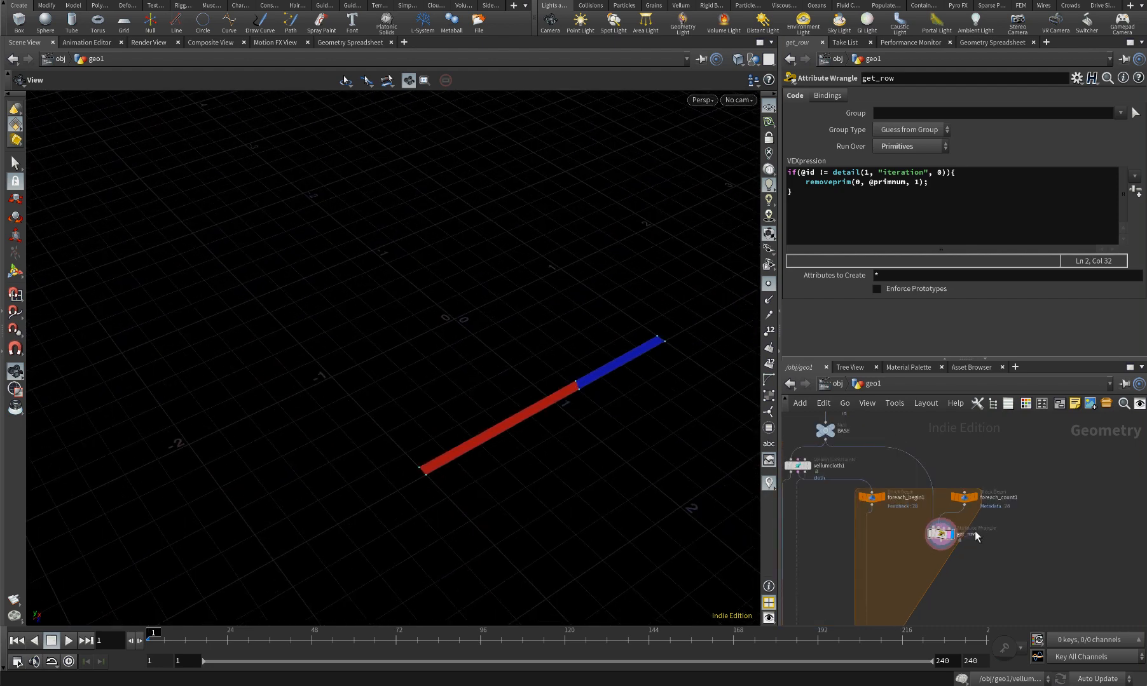
pyautogui.moveTo(946, 563); pyautogui.dragTo(965, 484, button='middle')
pyautogui.scroll(2, 964, 484)
pyautogui.moveTo(961, 461); pyautogui.dragTo(858, 577)
pyautogui.scroll(3, 884, 591)
pyautogui.scroll(-4, 890, 516)
pyautogui.scroll(3, 890, 541)
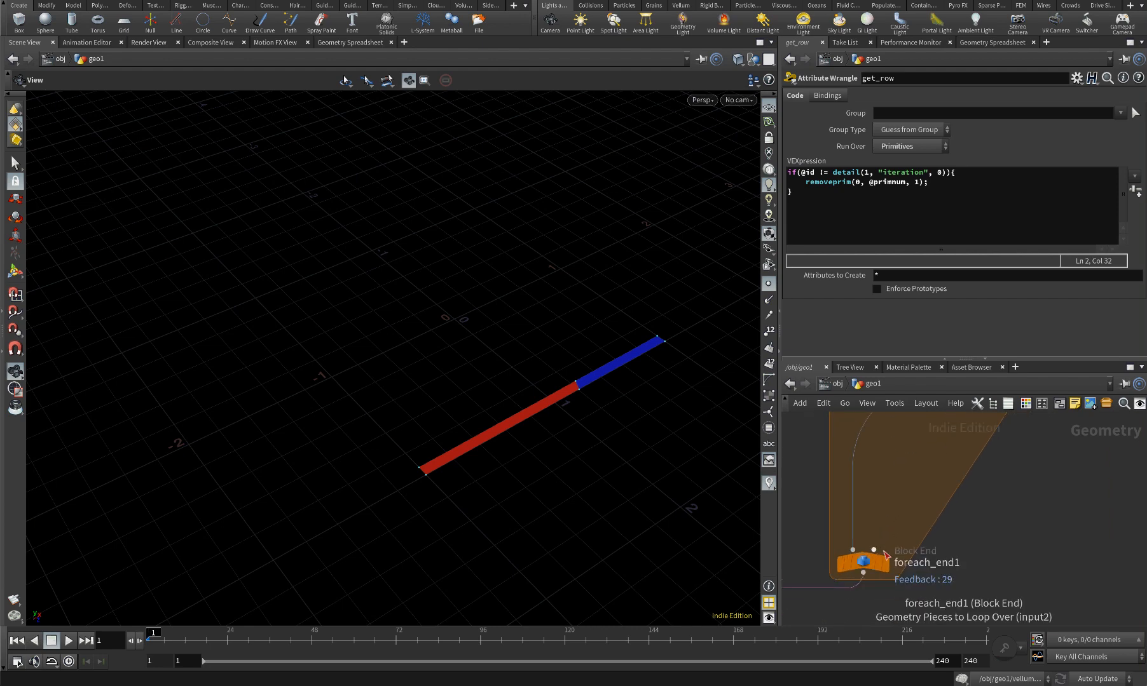
pyautogui.click(884, 564)
pyautogui.click(863, 562)
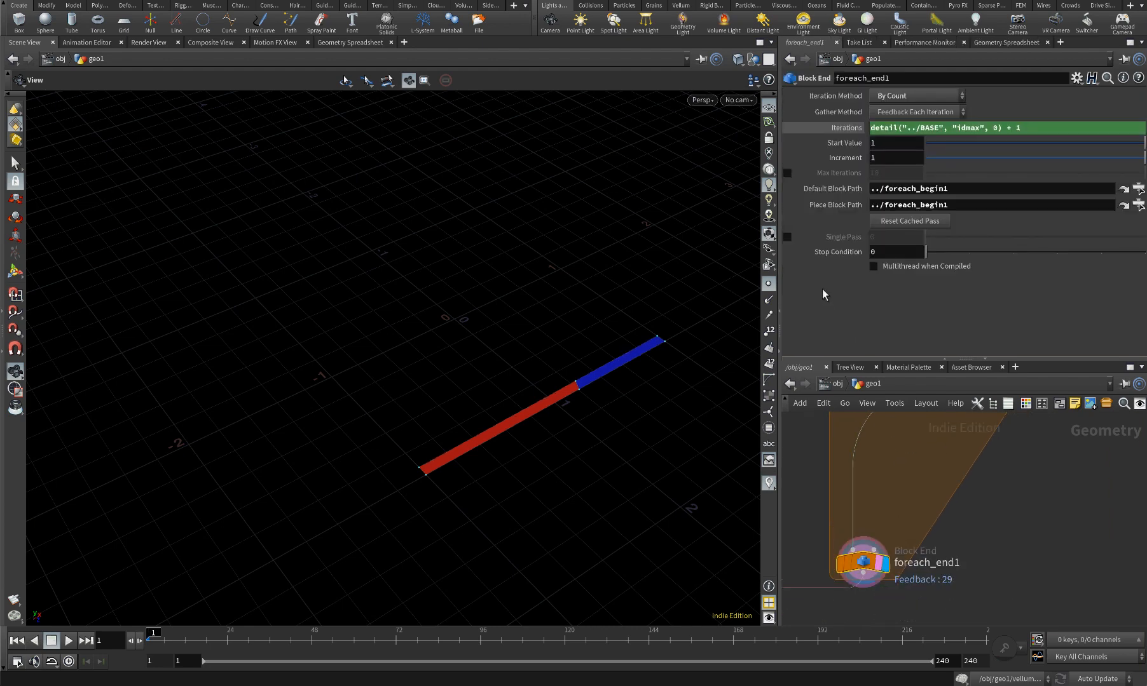
# Scrub the Single Pass value of foreach_end1 to 6 to inspect the row per iteration, and turn Single Pass off
pyautogui.moveTo(486, 356); pyautogui.dragTo(453, 404)
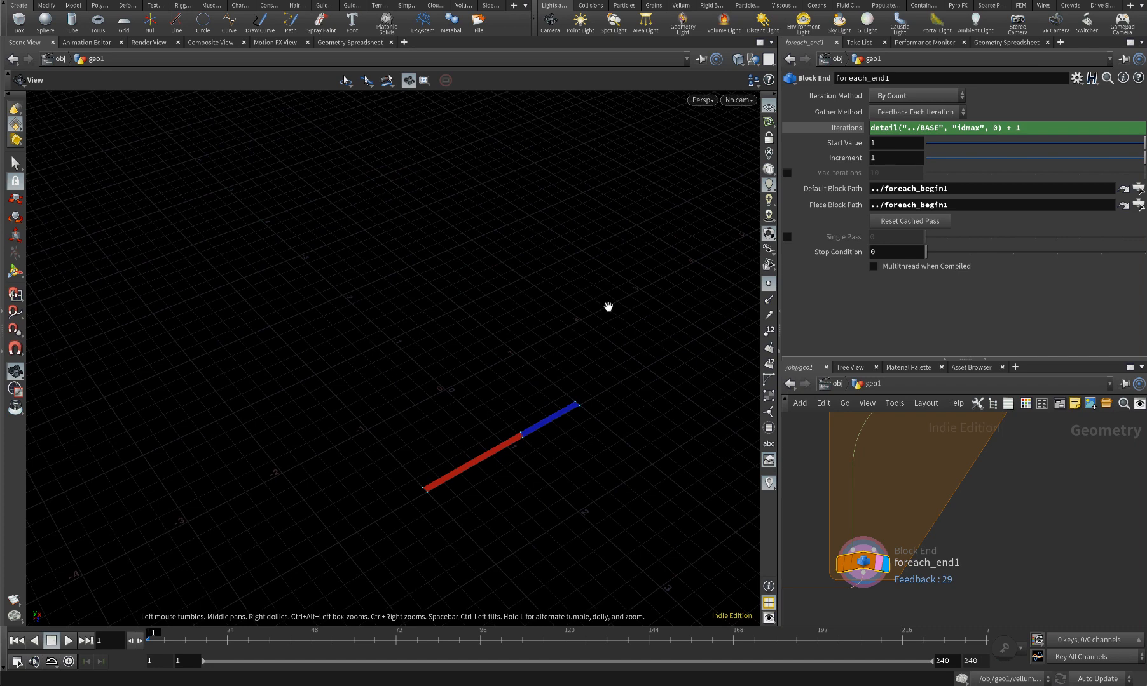
pyautogui.click(787, 237)
pyautogui.moveTo(927, 237); pyautogui.dragTo(1057, 239)
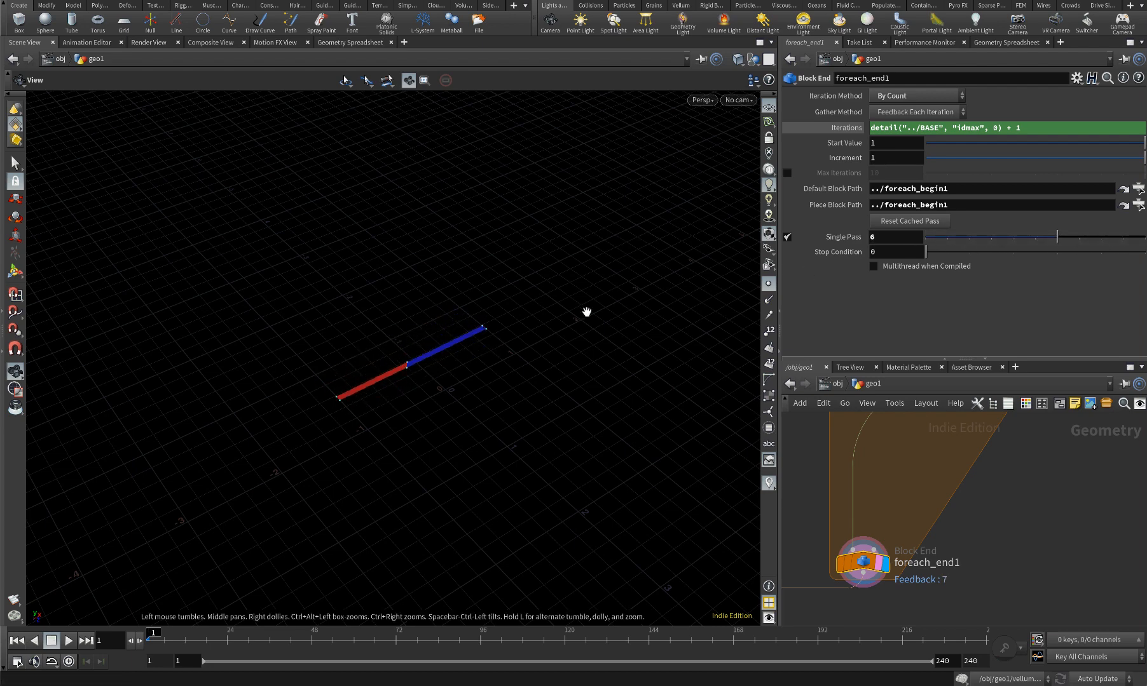
pyautogui.click(787, 237)
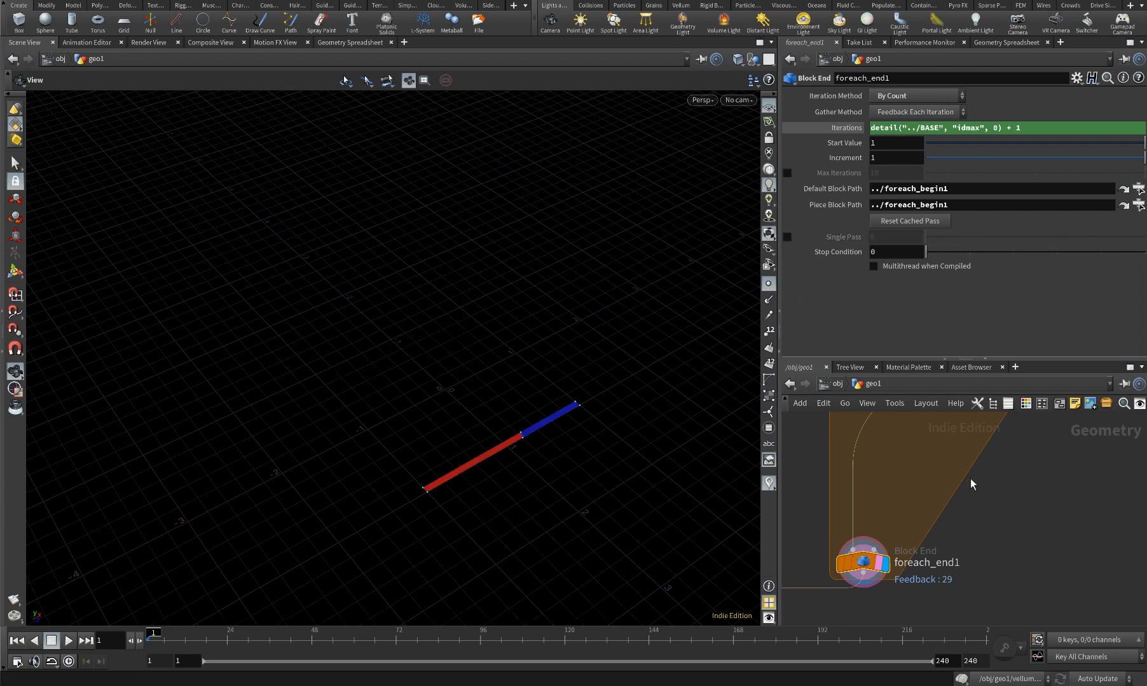
# Save the scene and insert a Fuse node between get_row and foreach_end1, aligned directly beneath get_row
pyautogui.hotkey('ctrl', 's')
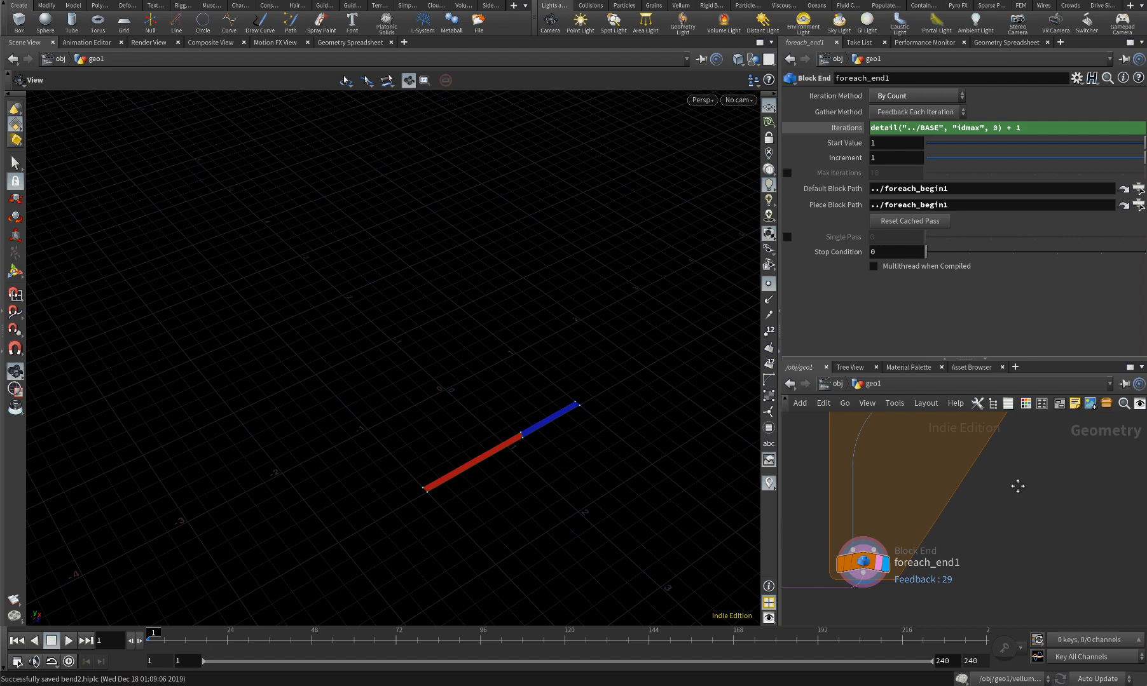
pyautogui.moveTo(1016, 486); pyautogui.dragTo(979, 564, button='middle')
pyautogui.click(961, 482)
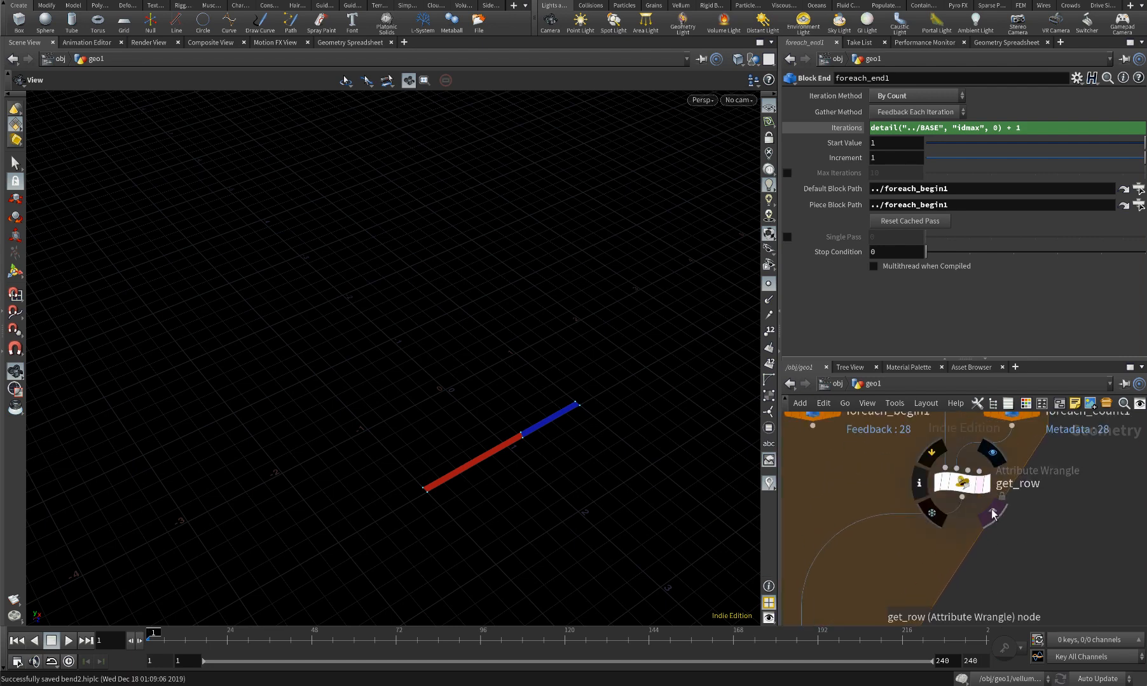
pyautogui.press('Tab')
pyautogui.write('fuse')
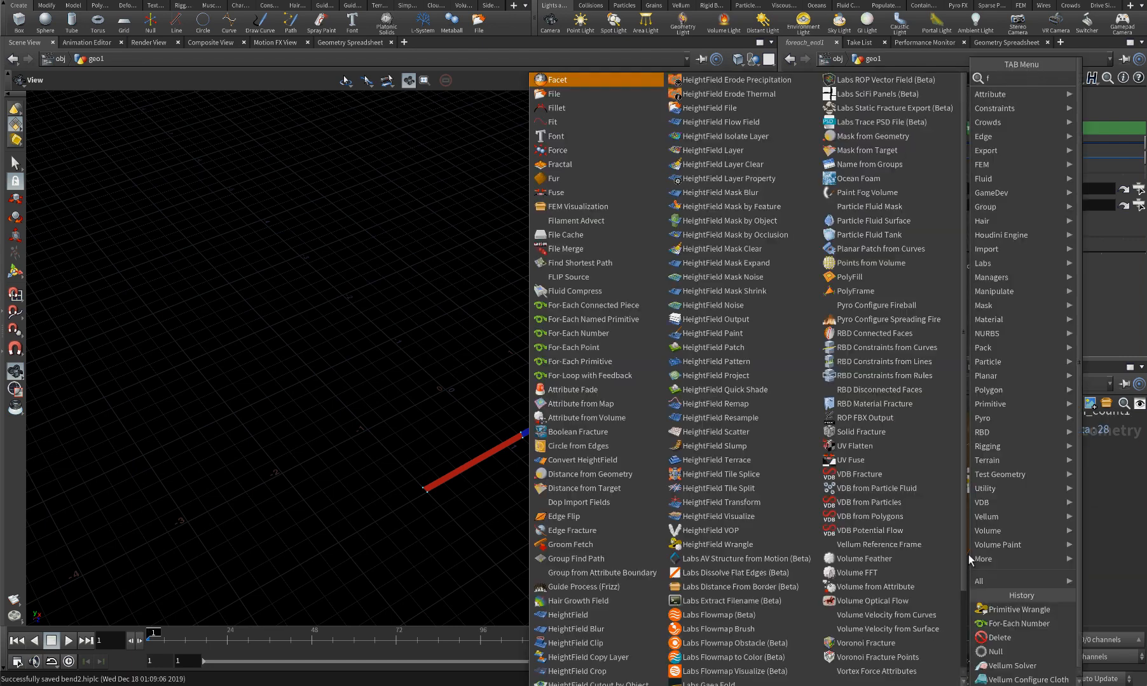
pyautogui.press('Return')
pyautogui.click(940, 542)
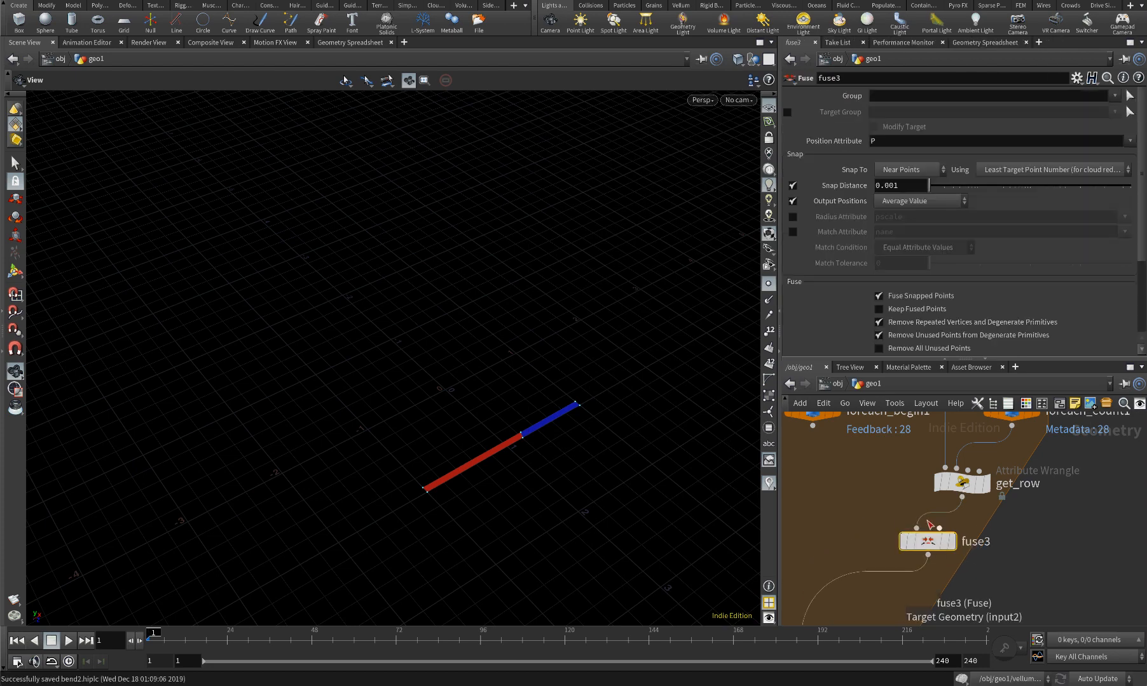
pyautogui.moveTo(940, 542); pyautogui.dragTo(961, 534)
pyautogui.scroll(-1, 962, 534)
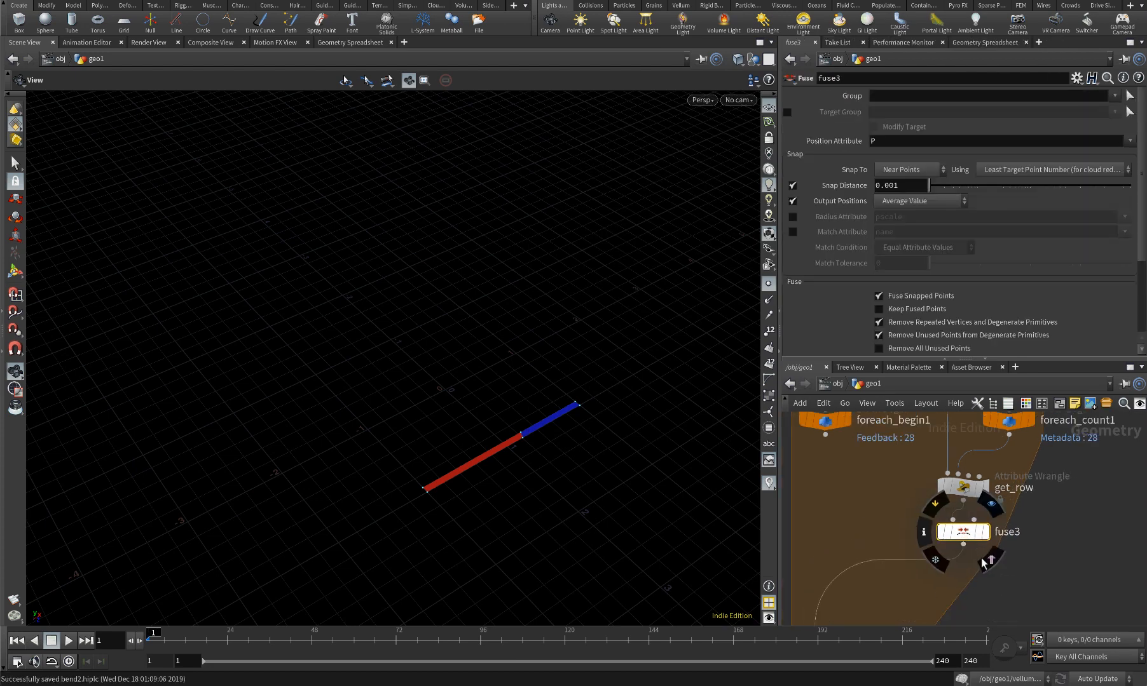
pyautogui.scroll(2, 525, 436)
pyautogui.scroll(3, 526, 436)
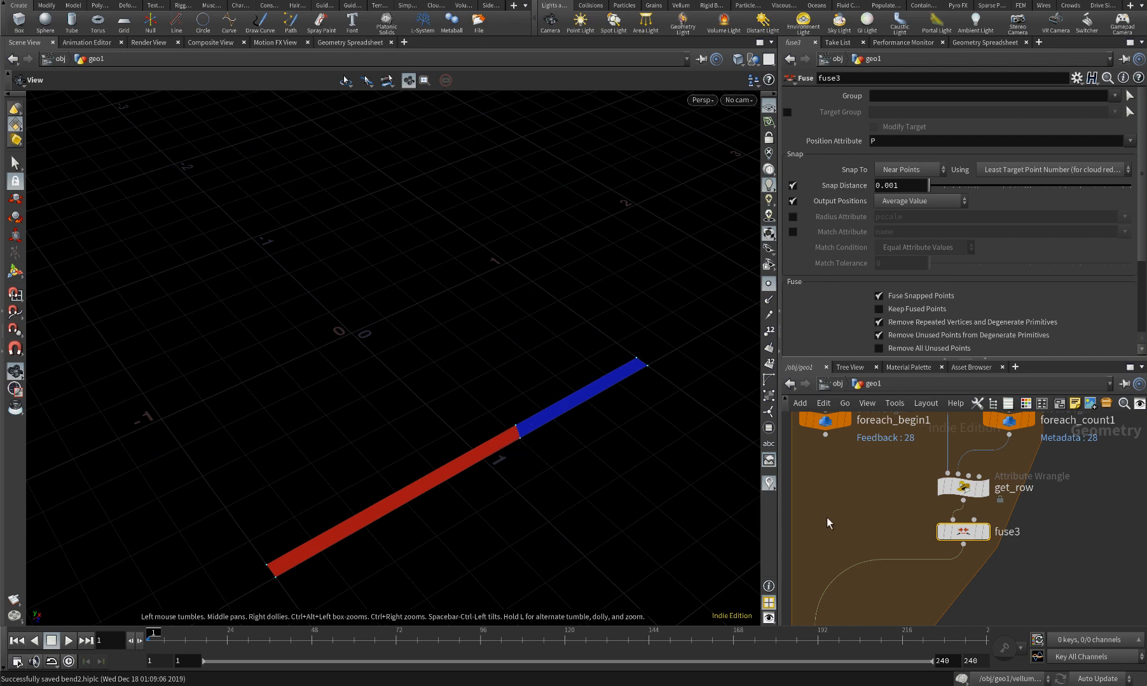
# Inspect the geometry information of get_row and check the fuse3 node below it
pyautogui.middleClick(964, 487)
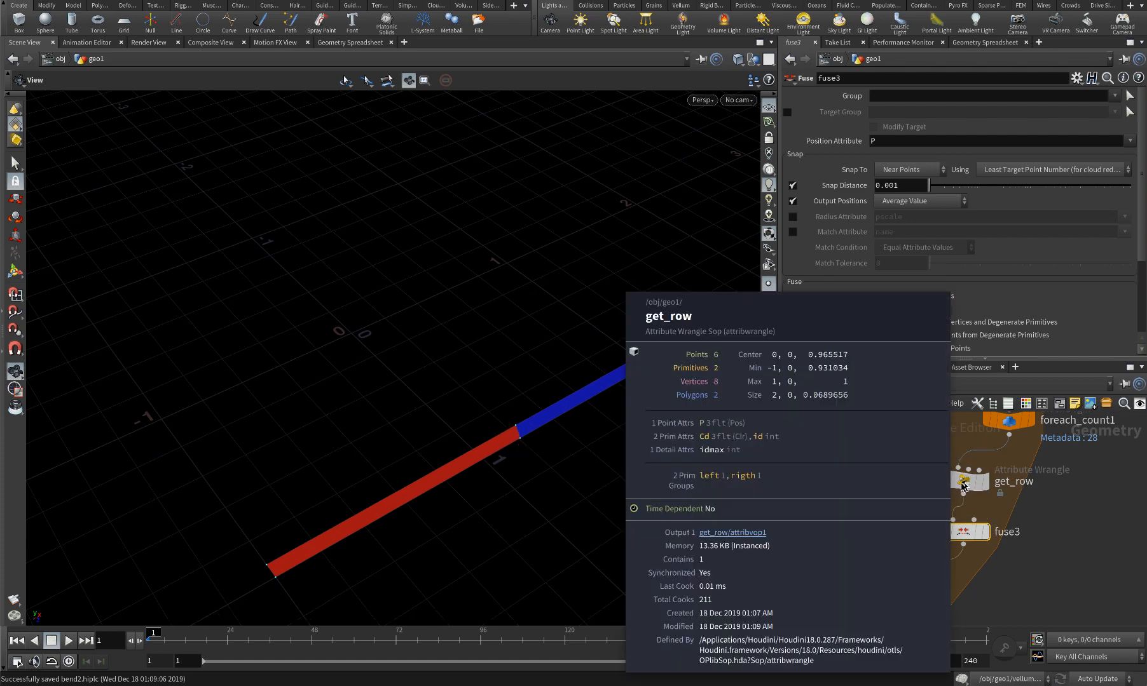
pyautogui.middleClick(969, 545)
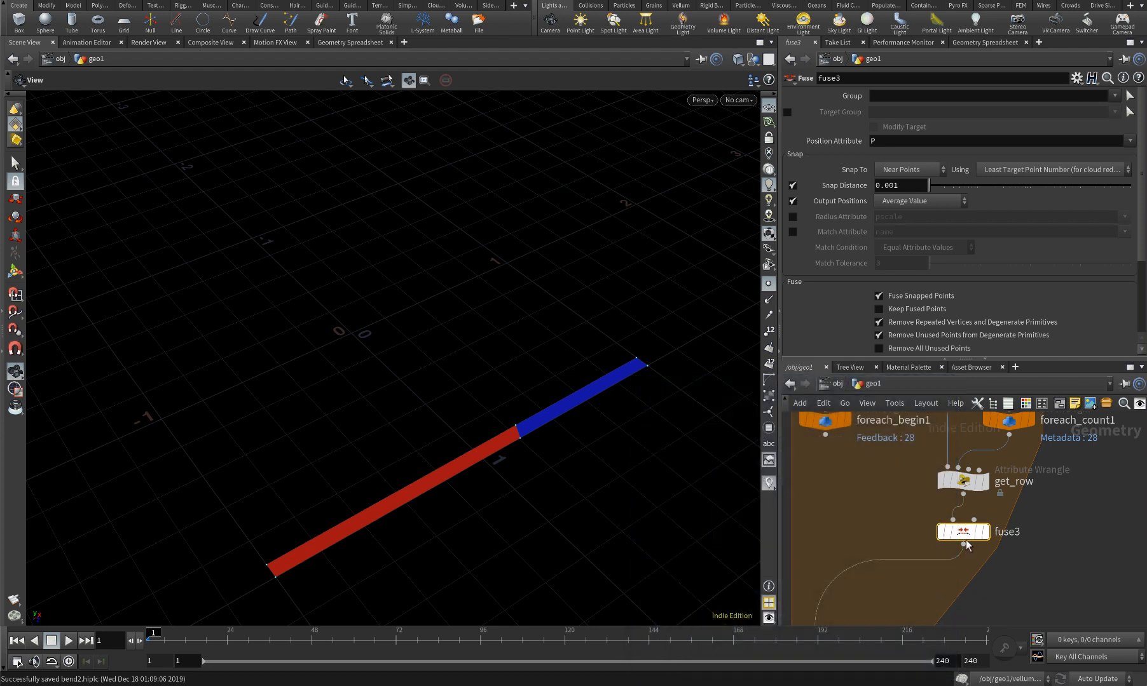
pyautogui.moveTo(967, 544)
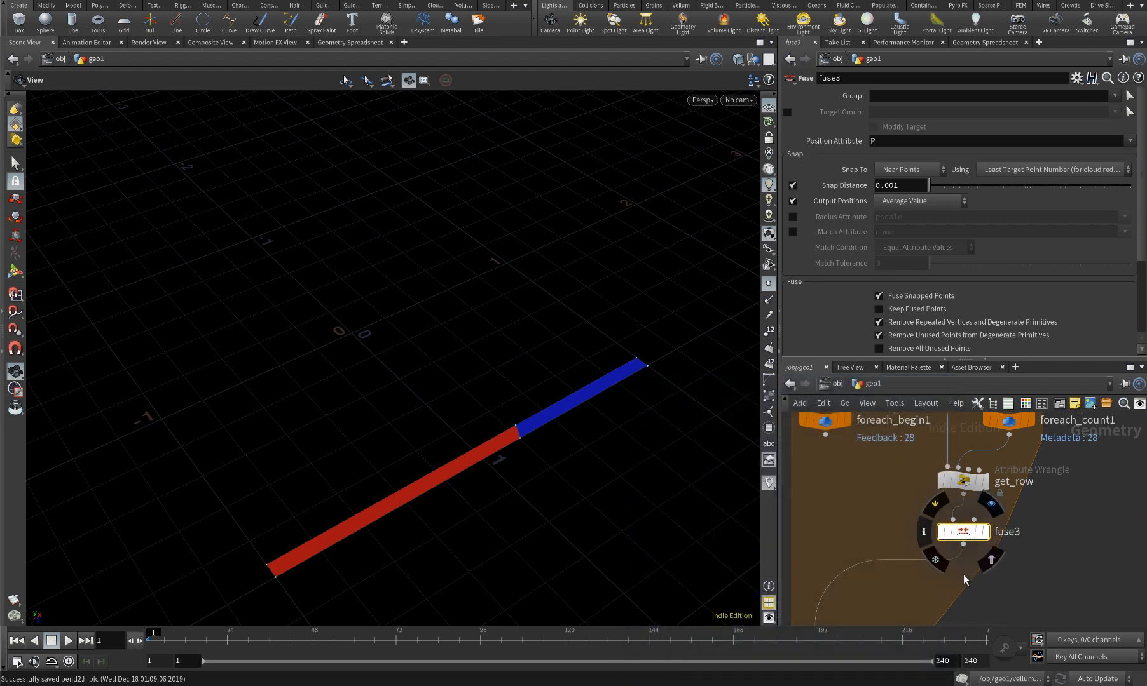
pyautogui.moveTo(1036, 565); pyautogui.dragTo(1069, 512, button='middle')
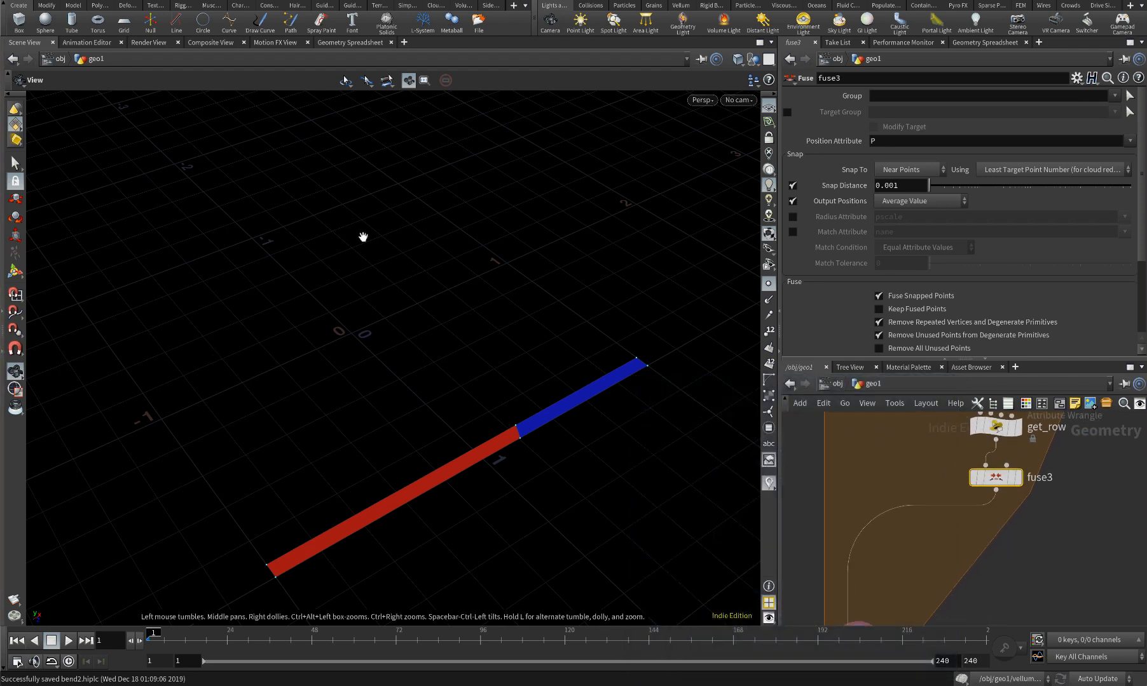
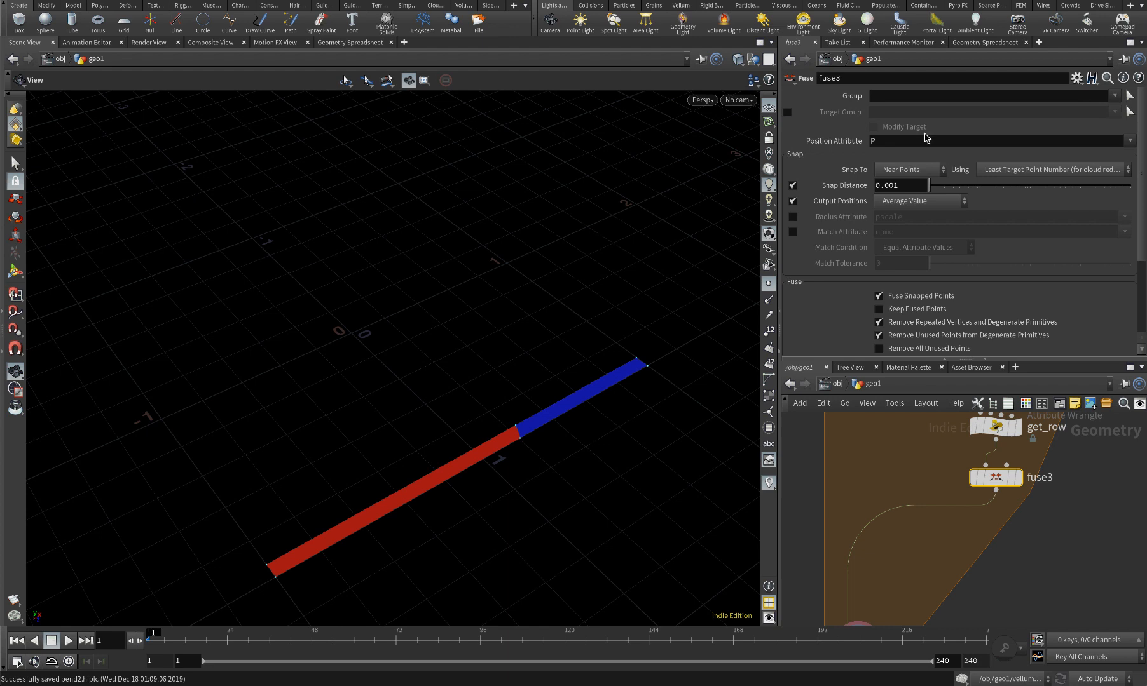
# Add a Primitive Wrangle inside the loop, connect the output of foreach_begin1 to its first input, and display it
pyautogui.moveTo(890, 478); pyautogui.dragTo(889, 519, button='middle')
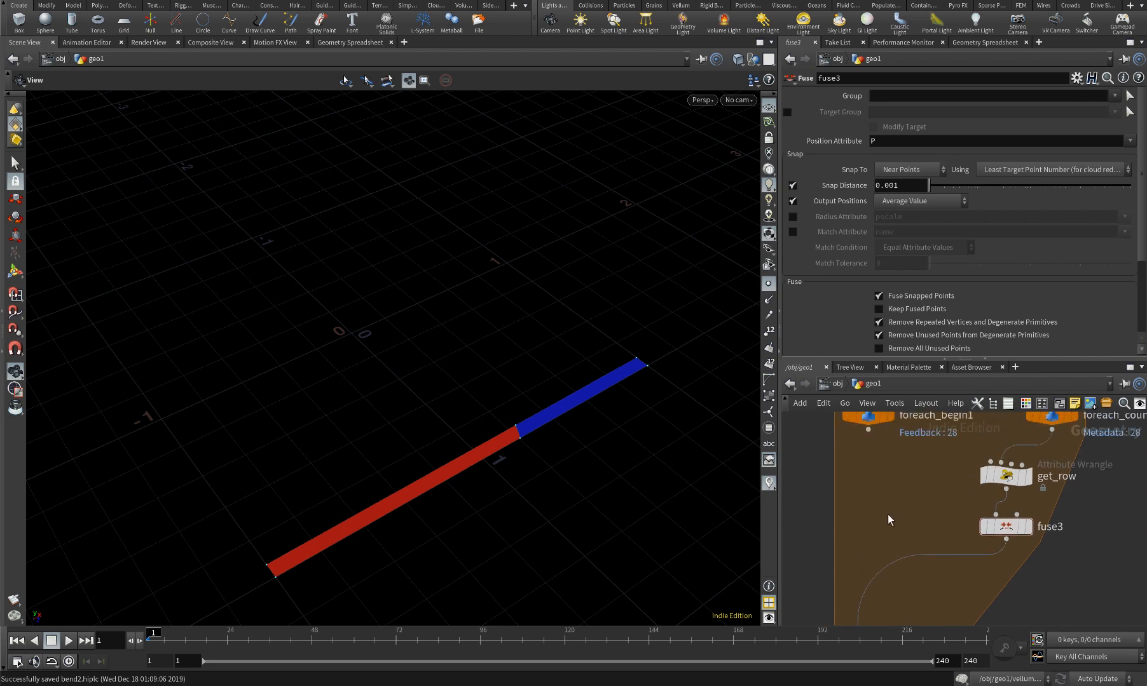
pyautogui.press('Tab')
pyautogui.write('primit')
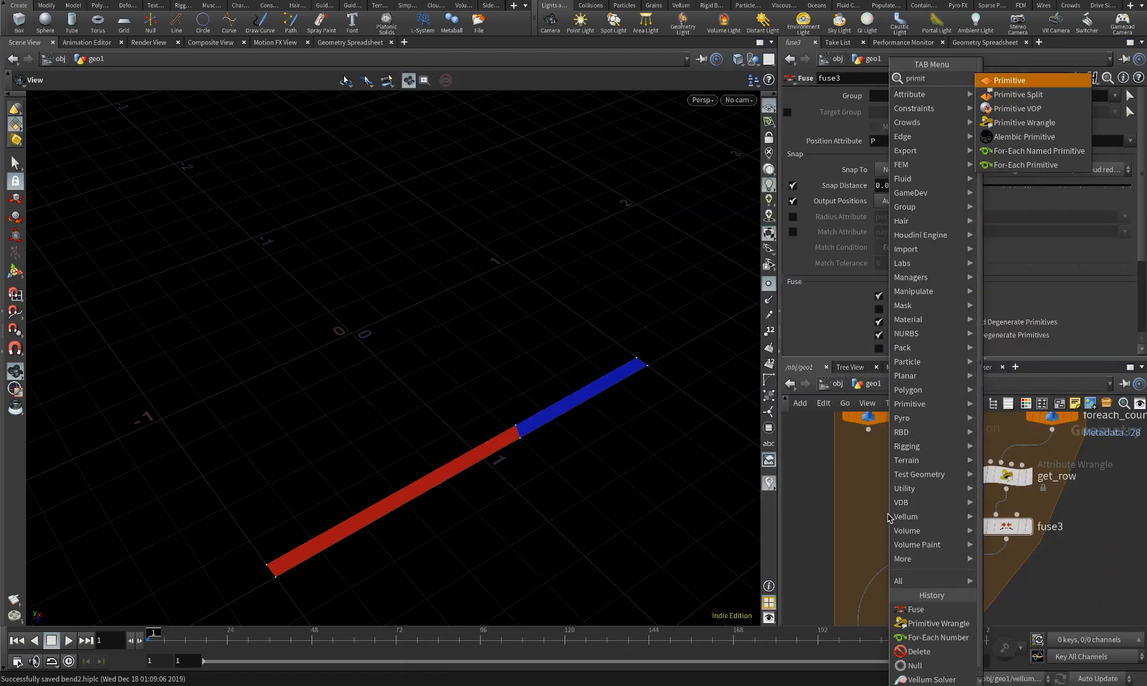
pyautogui.press('Down')
pyautogui.press('Down')
pyautogui.press('Return')
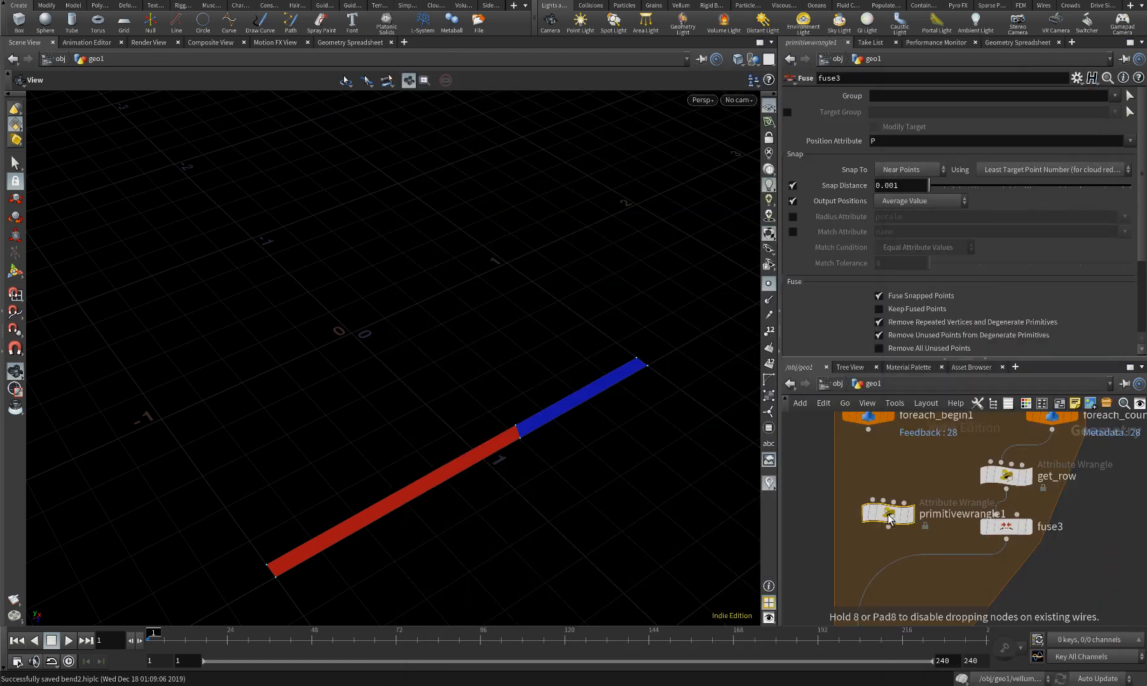
pyautogui.click(888, 519)
pyautogui.moveTo(877, 486); pyautogui.dragTo(890, 542, button='middle')
pyautogui.moveTo(881, 487); pyautogui.dragTo(913, 575)
pyautogui.click(924, 572)
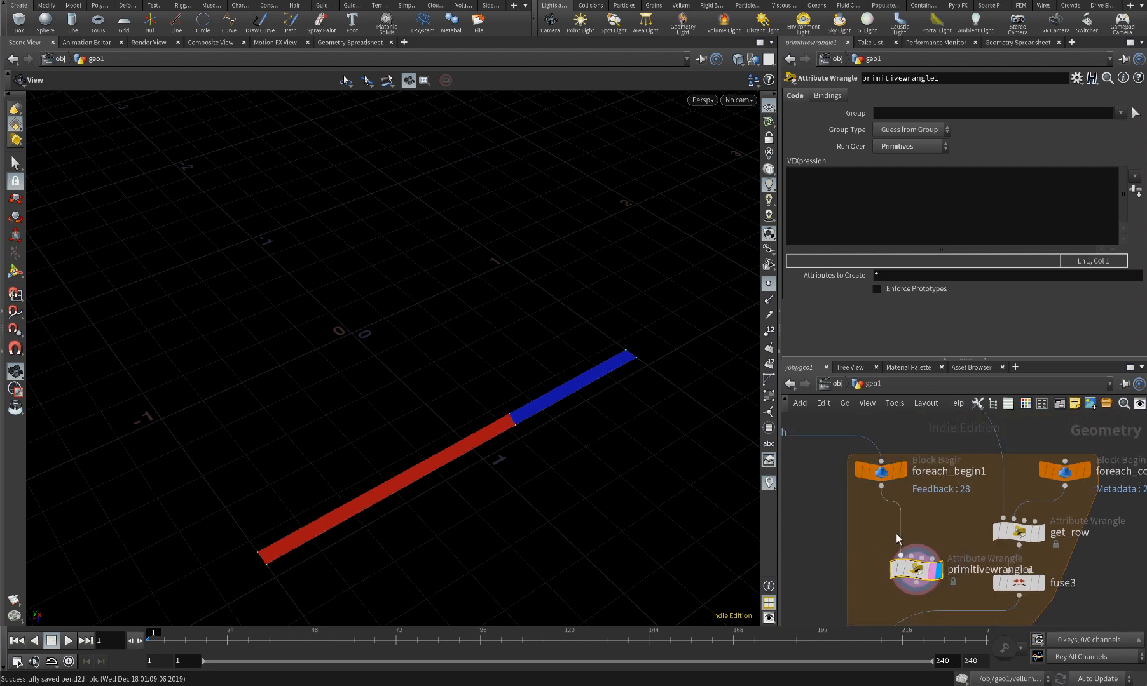
# Temporarily insert a Null between vellumcloth1 and foreach_begin1, display it to inspect the constraint geometry, and delete the Null
pyautogui.click(884, 471)
pyautogui.middleClick(867, 470)
pyautogui.scroll(-3, 911, 444)
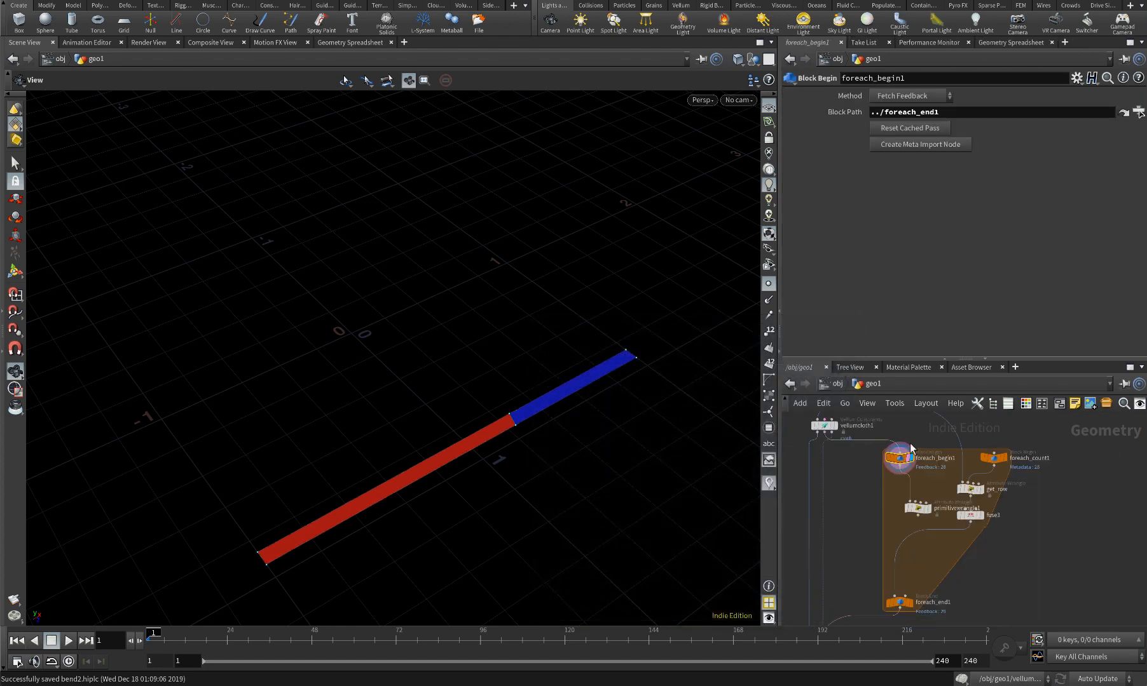
pyautogui.moveTo(860, 456); pyautogui.dragTo(921, 492, button='middle')
pyautogui.scroll(1, 921, 487)
pyautogui.press('Tab')
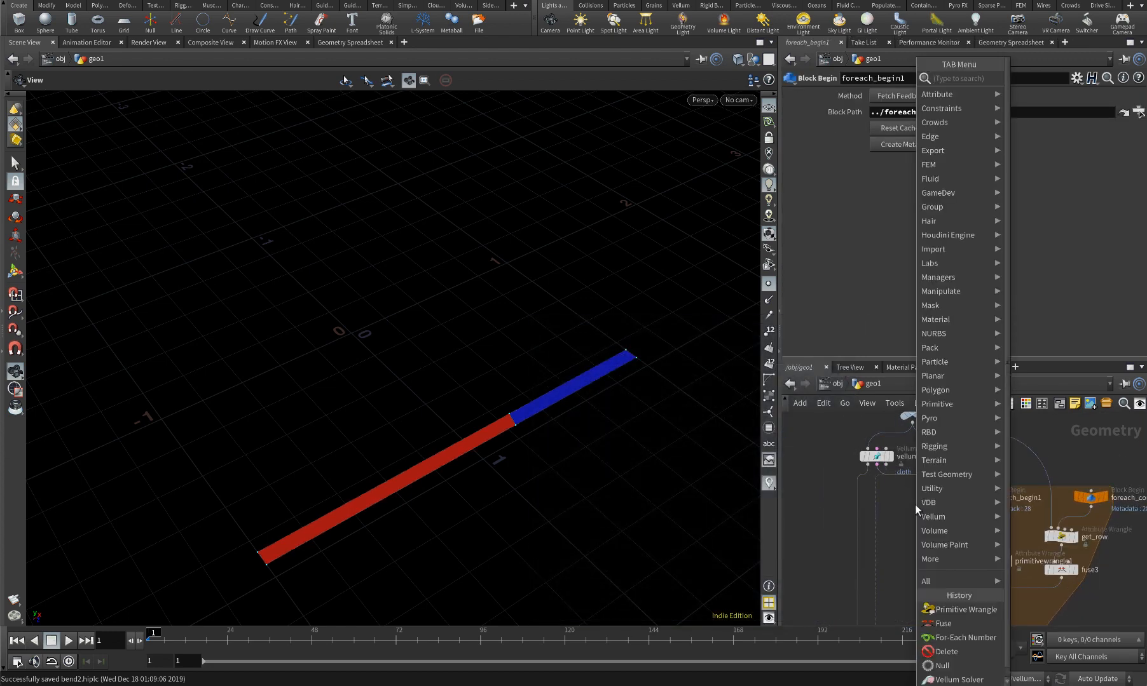
pyautogui.write('null')
pyautogui.press('Return')
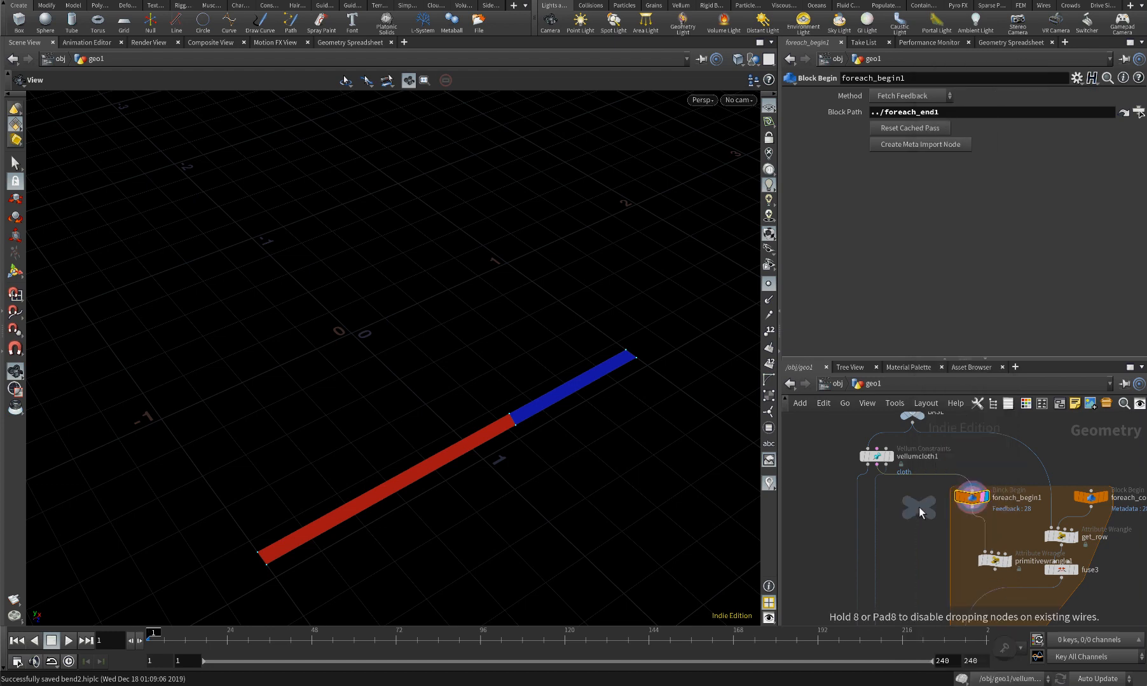
pyautogui.click(928, 486)
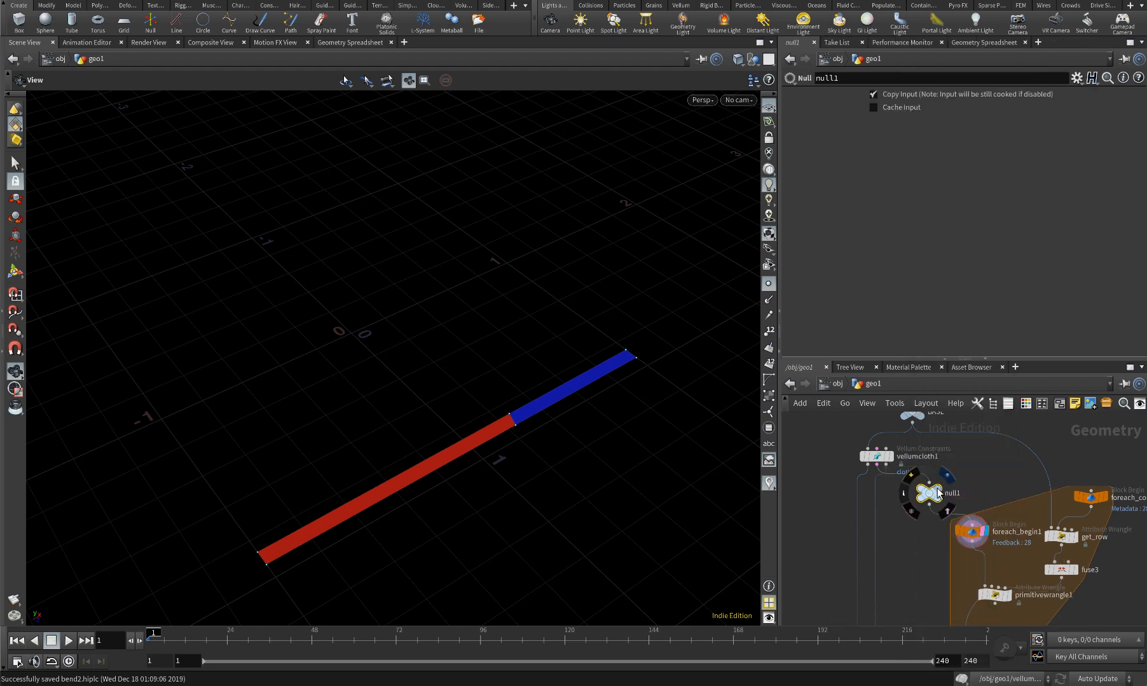
pyautogui.click(938, 490)
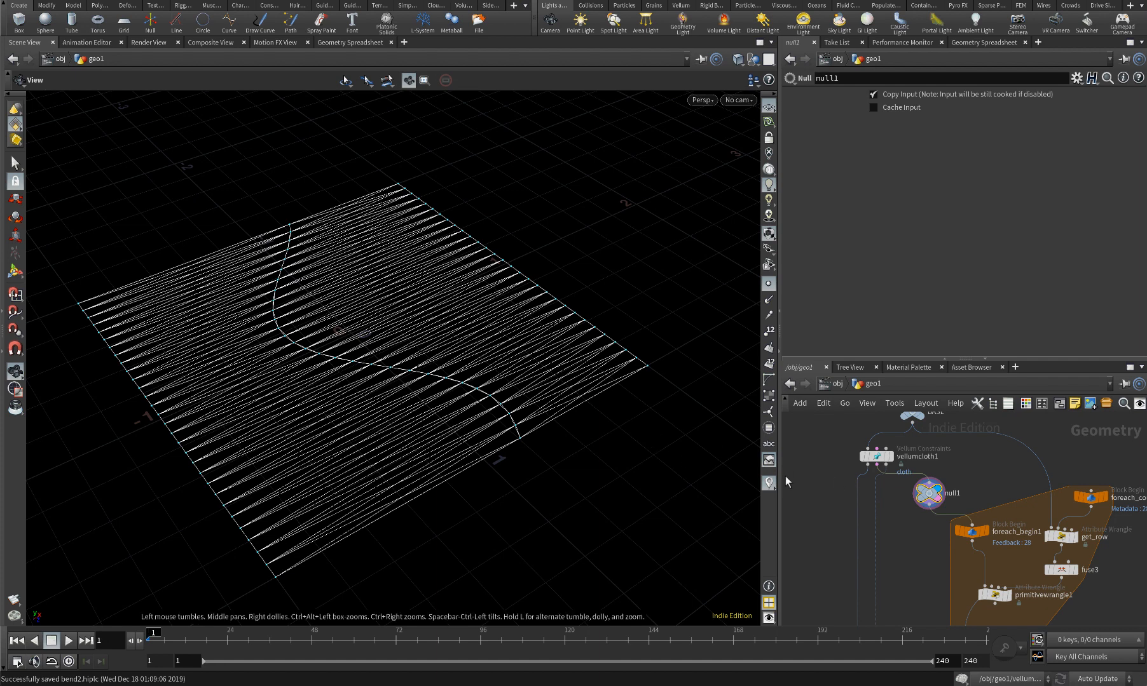
pyautogui.scroll(2, 931, 493)
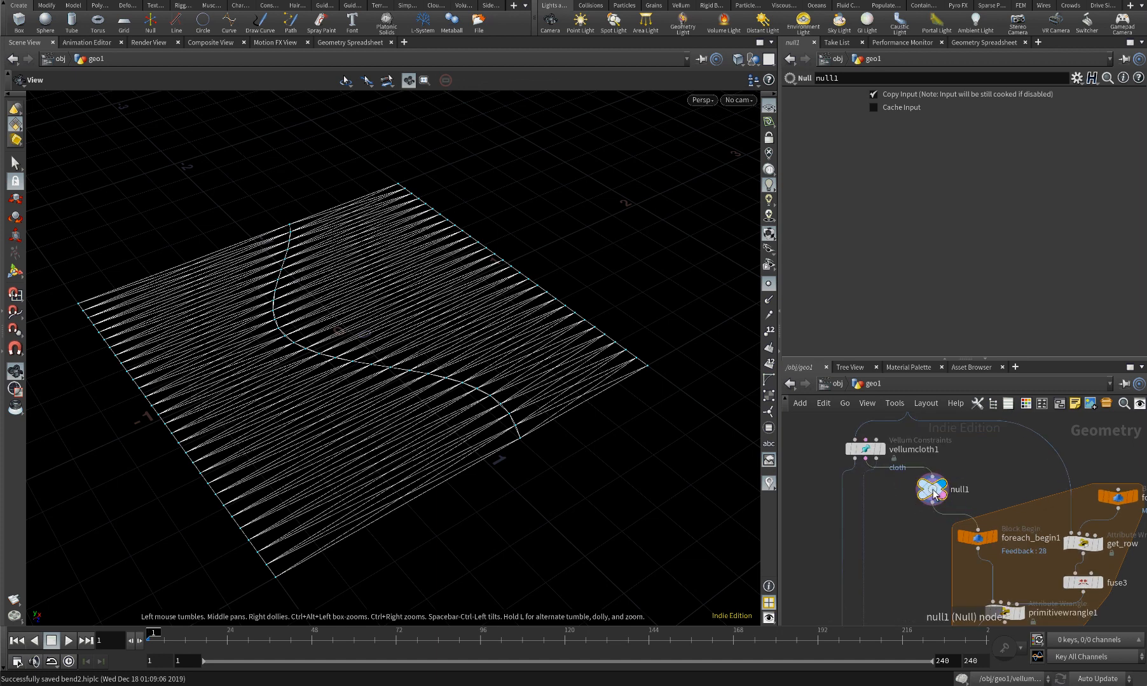
pyautogui.press('Delete')
# Reposition foreach_begin1 closer to vellumcloth1 and align primitivewrangle1 beneath it
pyautogui.moveTo(977, 540); pyautogui.dragTo(955, 516)
pyautogui.moveTo(1013, 558); pyautogui.dragTo(992, 519, button='middle')
pyautogui.scroll(1, 992, 523)
pyautogui.moveTo(988, 577); pyautogui.dragTo(950, 543)
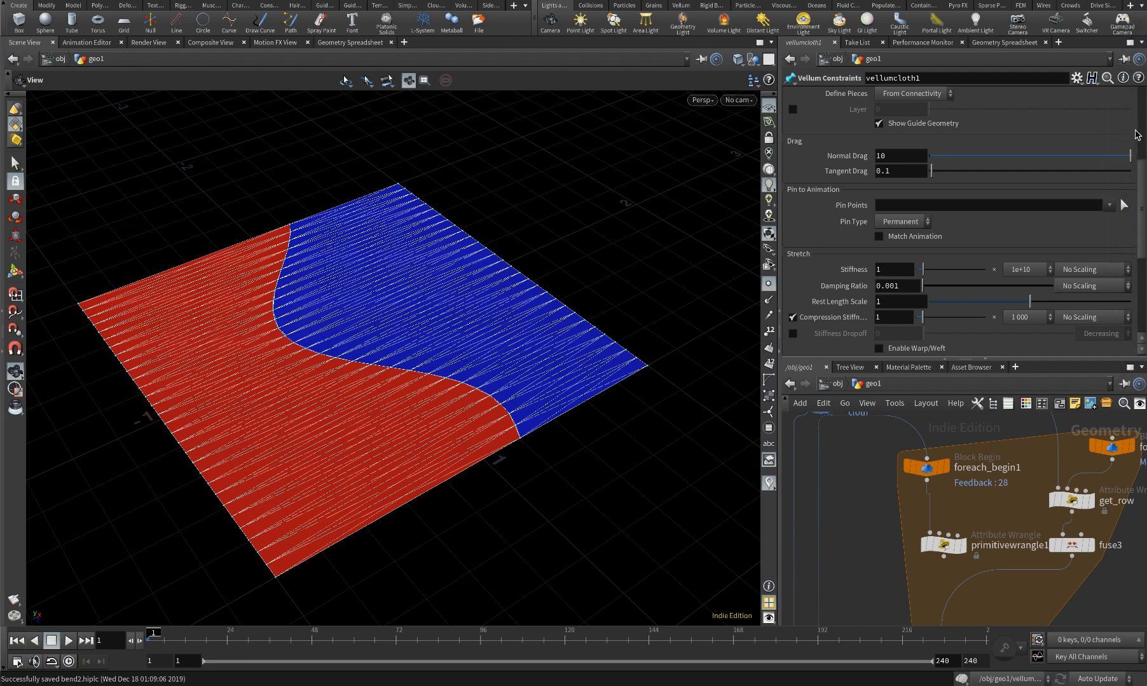
pyautogui.moveTo(944, 537); pyautogui.dragTo(934, 523)
pyautogui.click(918, 116)
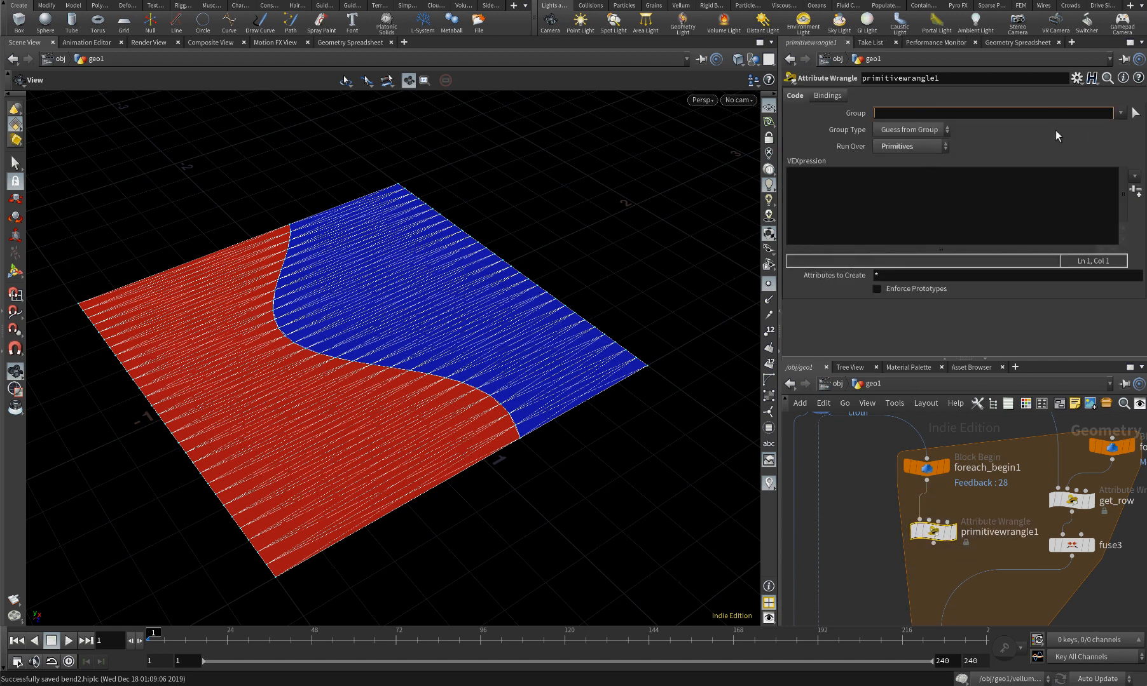
pyautogui.click(1119, 113)
pyautogui.click(1120, 118)
pyautogui.click(943, 469)
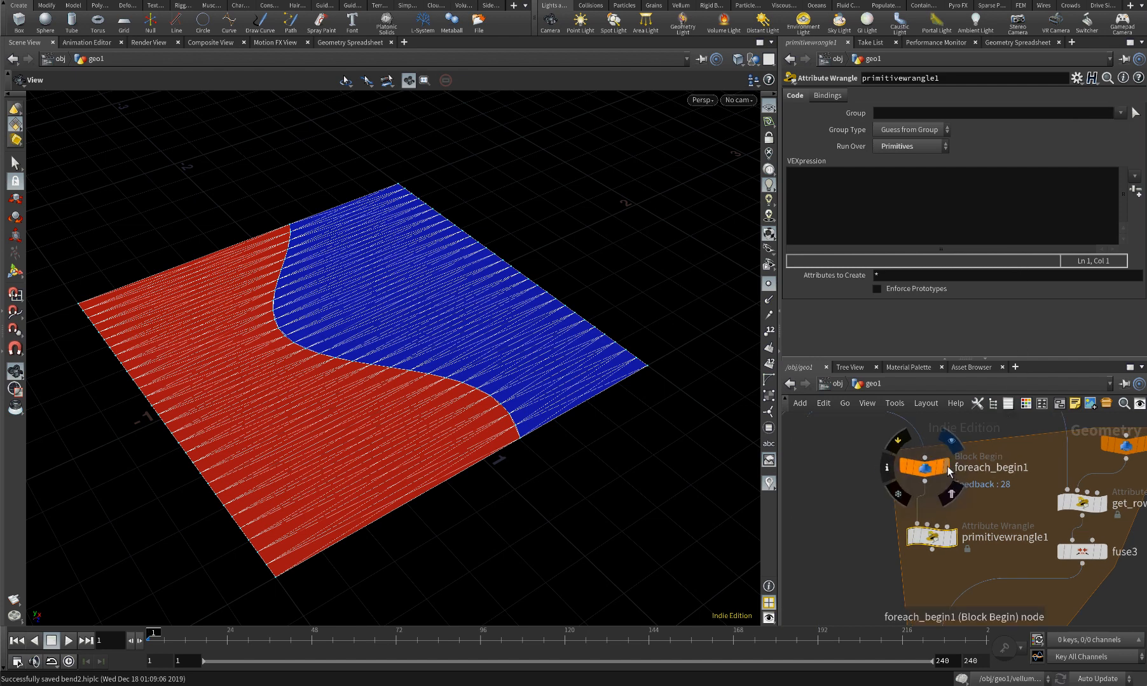
# Connect the output of primitivewrangle1 to the first input of foreach_end1 in place of fuse3, and display primitivewrangle1
pyautogui.moveTo(985, 546); pyautogui.dragTo(981, 444, button='middle')
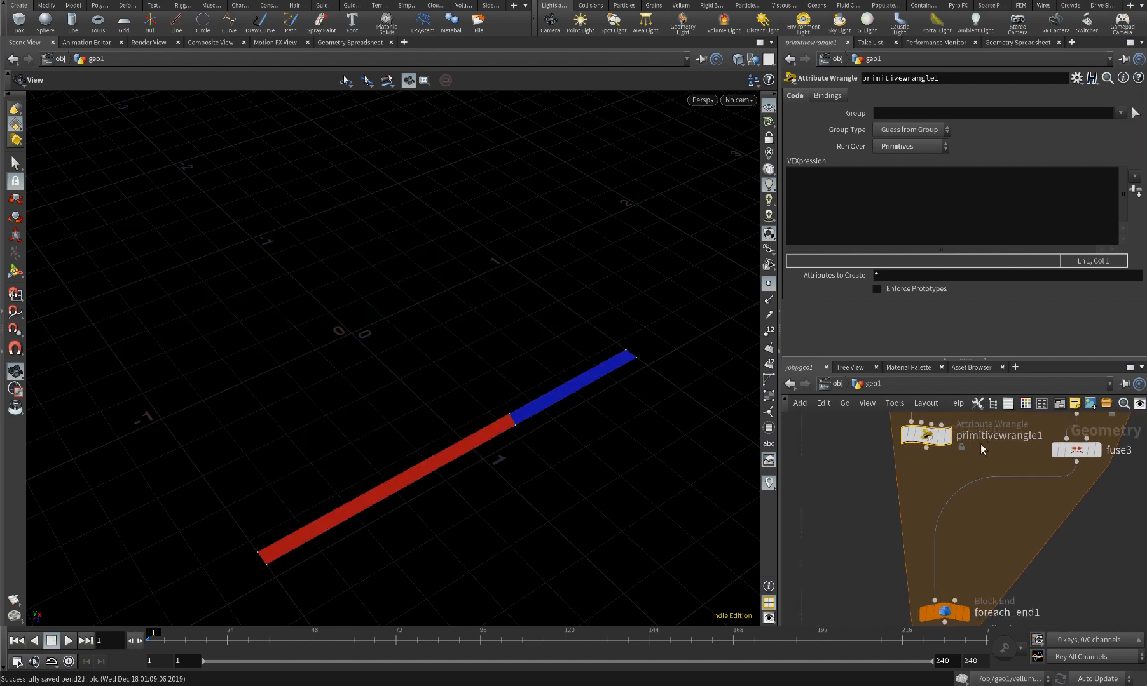
pyautogui.scroll(-2, 980, 445)
pyautogui.scroll(1, 933, 463)
pyautogui.scroll(1, 933, 462)
pyautogui.moveTo(929, 448); pyautogui.dragTo(935, 601)
pyautogui.moveTo(942, 503); pyautogui.dragTo(971, 636, button='middle')
pyautogui.click(958, 603)
pyautogui.scroll(1, 941, 548)
pyautogui.click(933, 541)
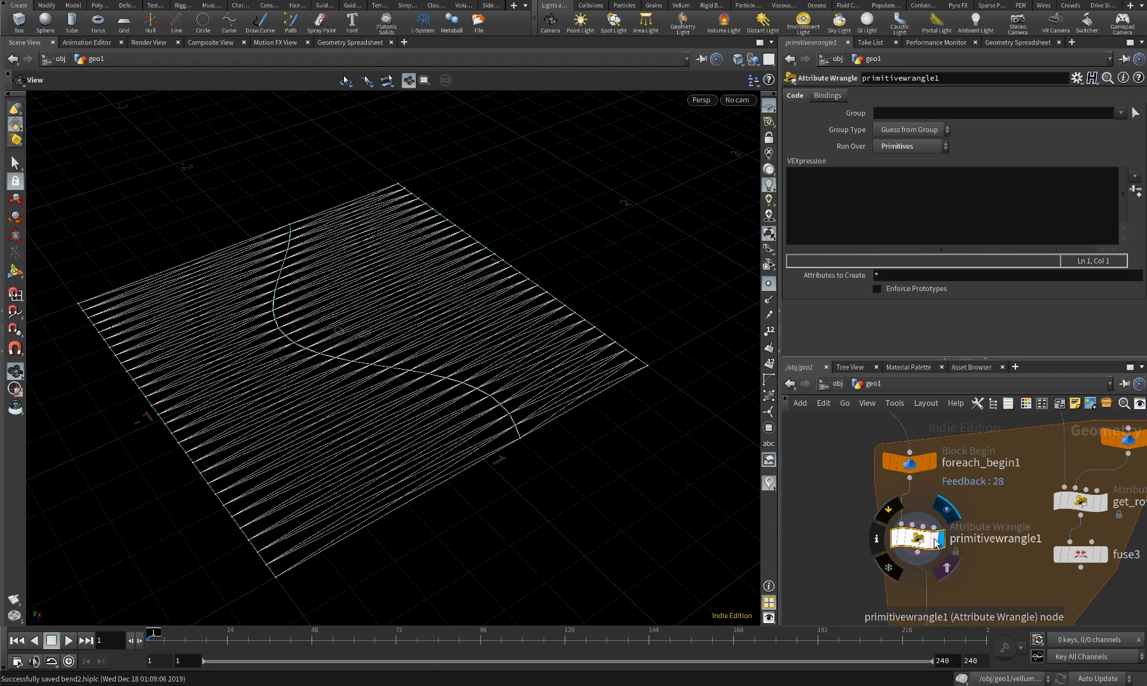
pyautogui.click(941, 539)
# Set the Group of primitivewrangle1 to bend and open its VEXpression in an enlarged external editor window
pyautogui.click(1120, 113)
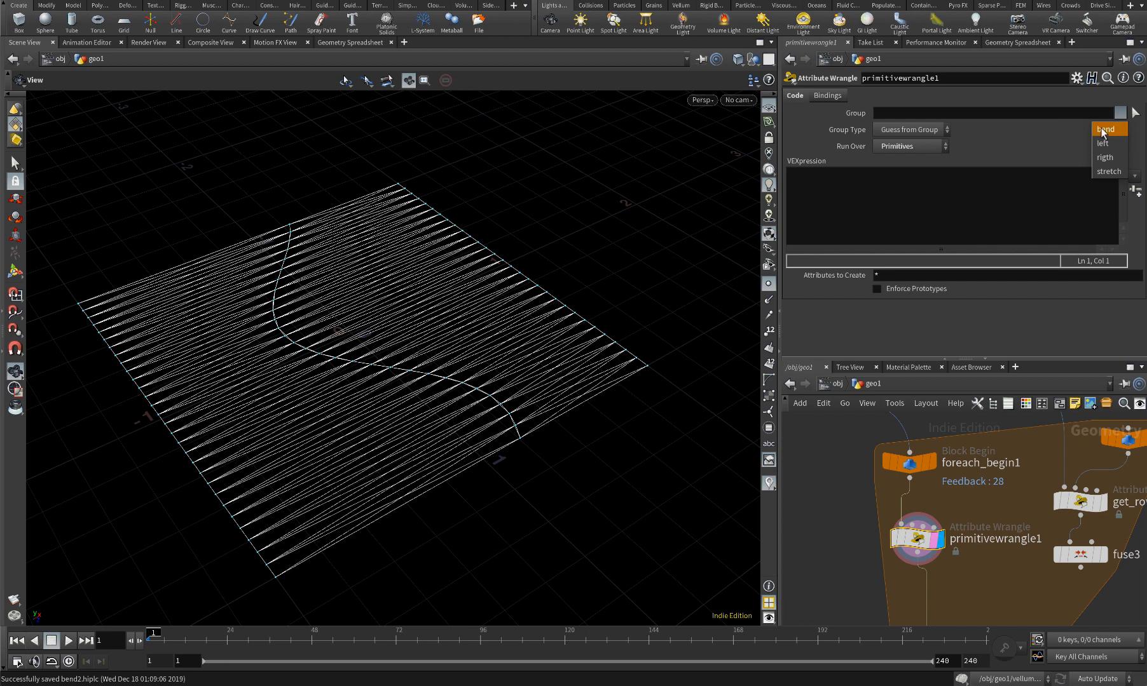
pyautogui.click(1103, 130)
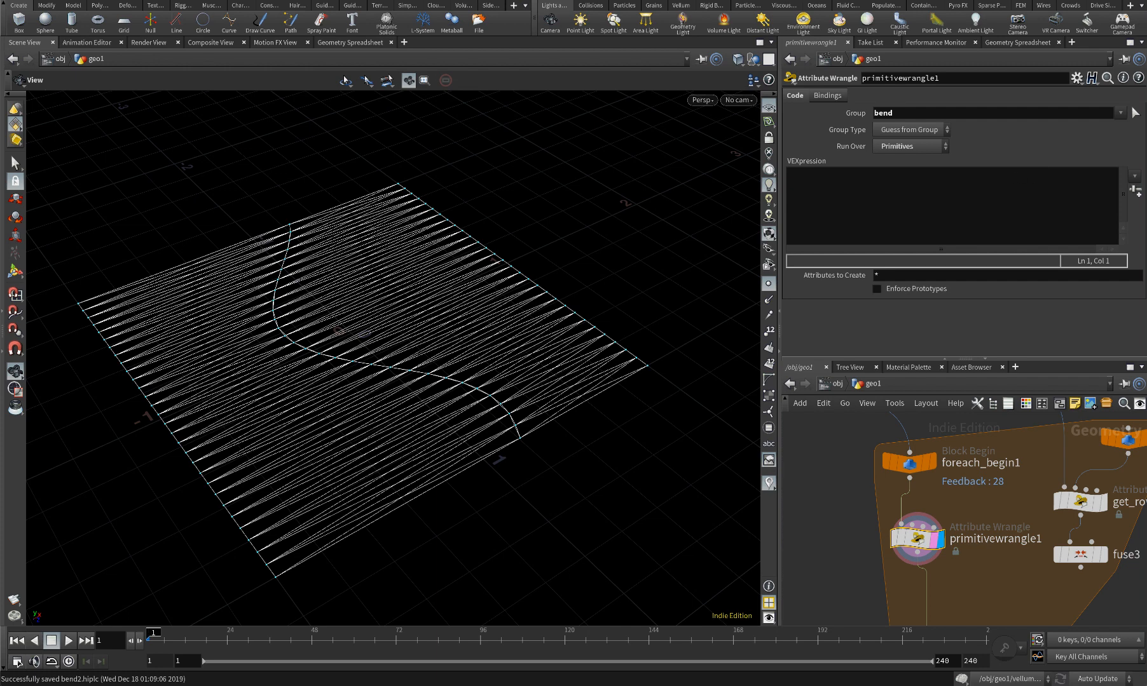
pyautogui.click(823, 196)
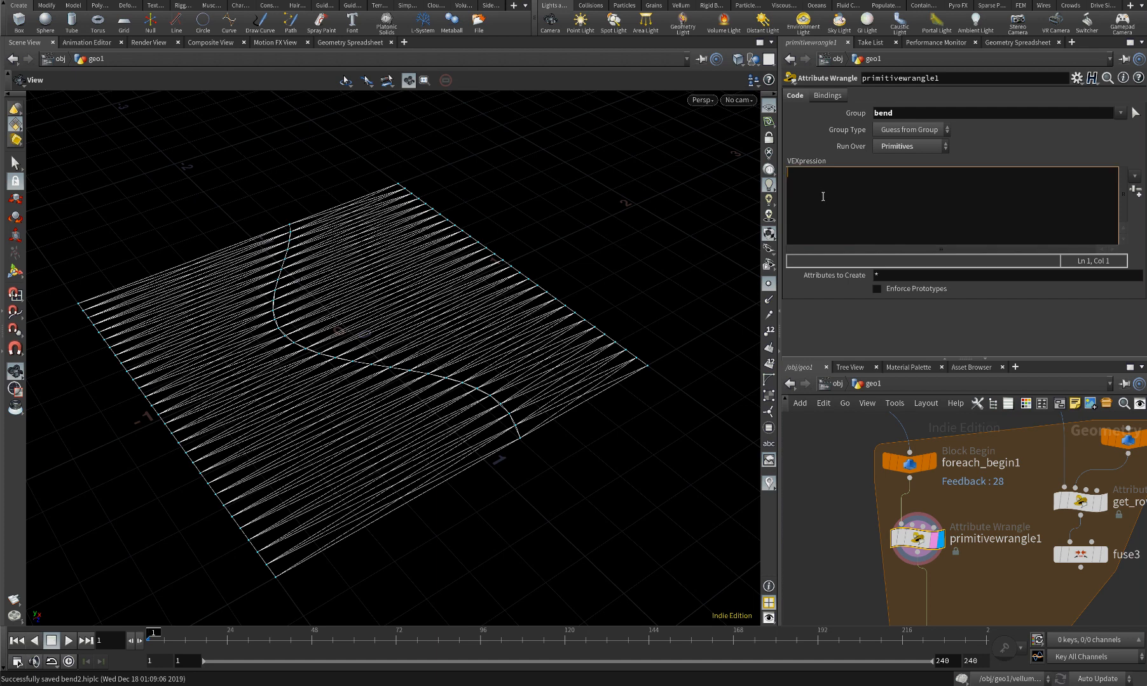
pyautogui.moveTo(909, 360); pyautogui.dragTo(921, 478)
pyautogui.click(947, 207)
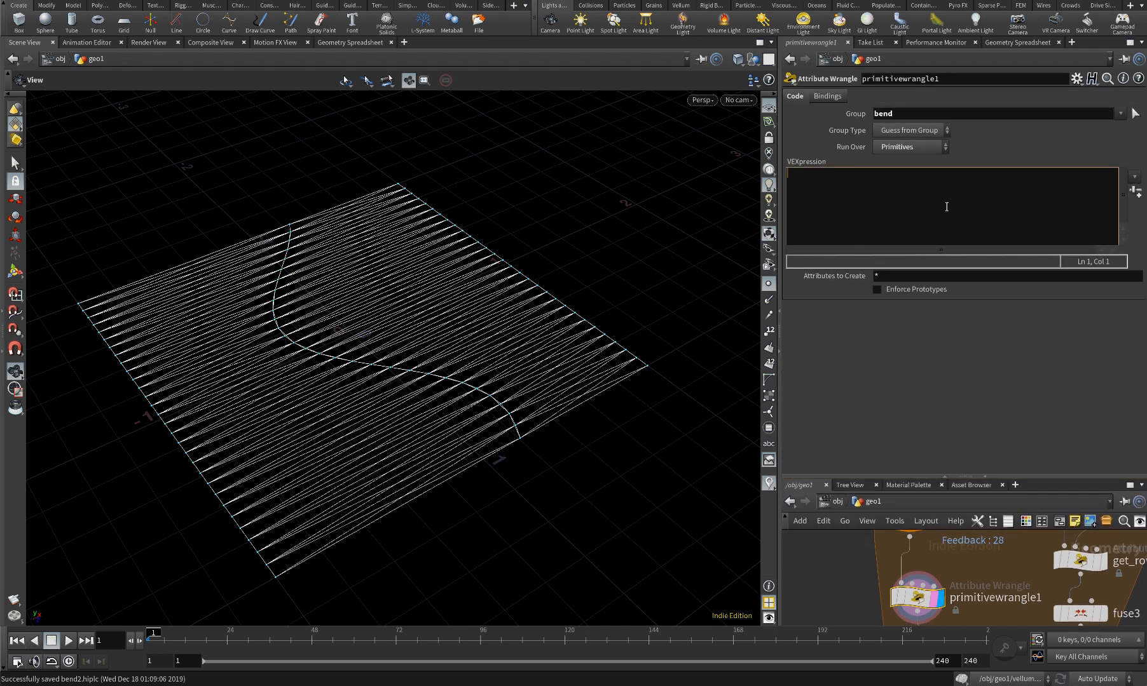
pyautogui.hotkey('alt', 'e')
pyautogui.moveTo(912, 84); pyautogui.dragTo(632, 95)
pyautogui.moveTo(771, 345); pyautogui.dragTo(1011, 544)
pyautogui.click(797, 268)
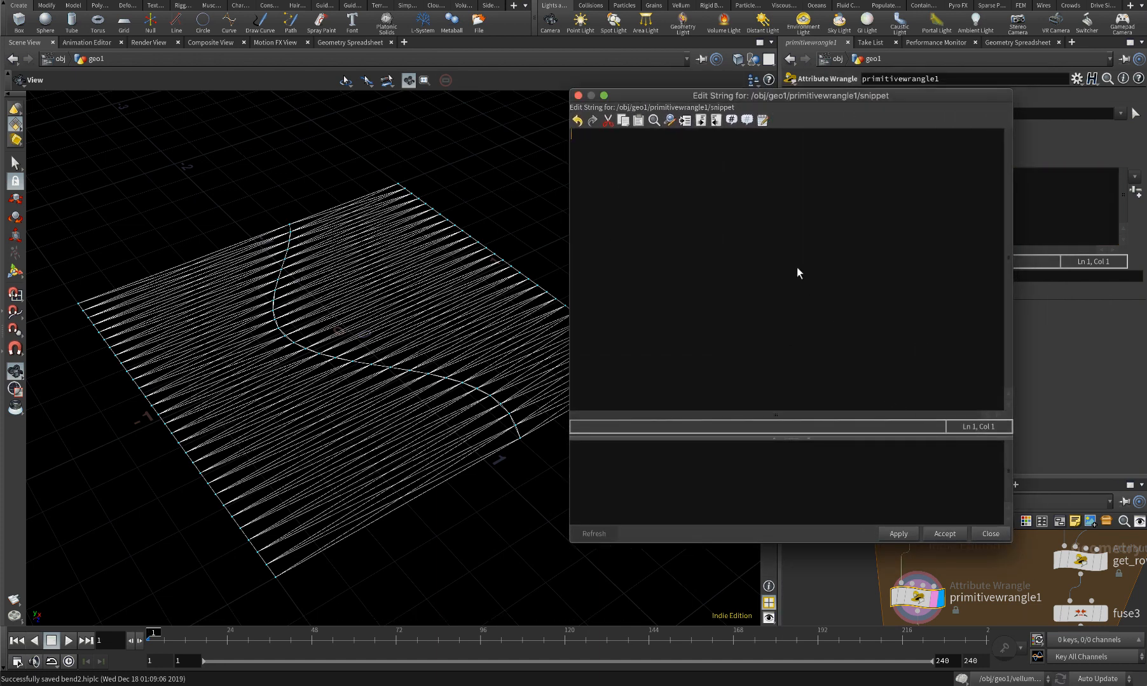
pyautogui.write('int pts')
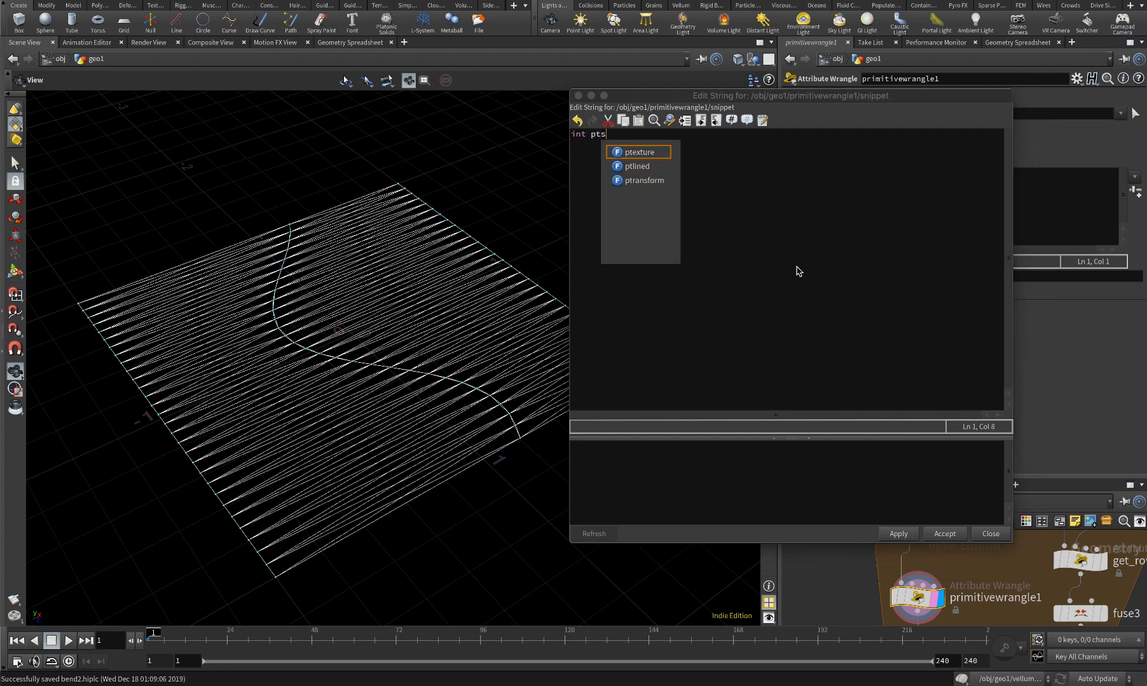
pyautogui.write('[]')
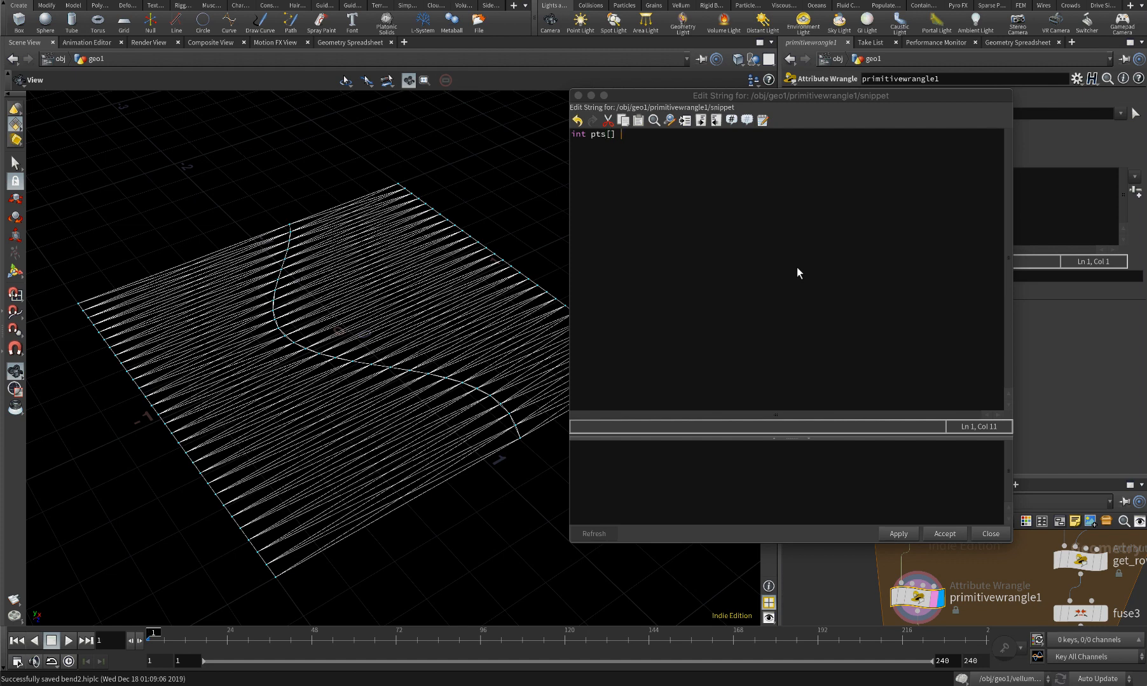
pyautogui.write('= primpoints(0, @pr')
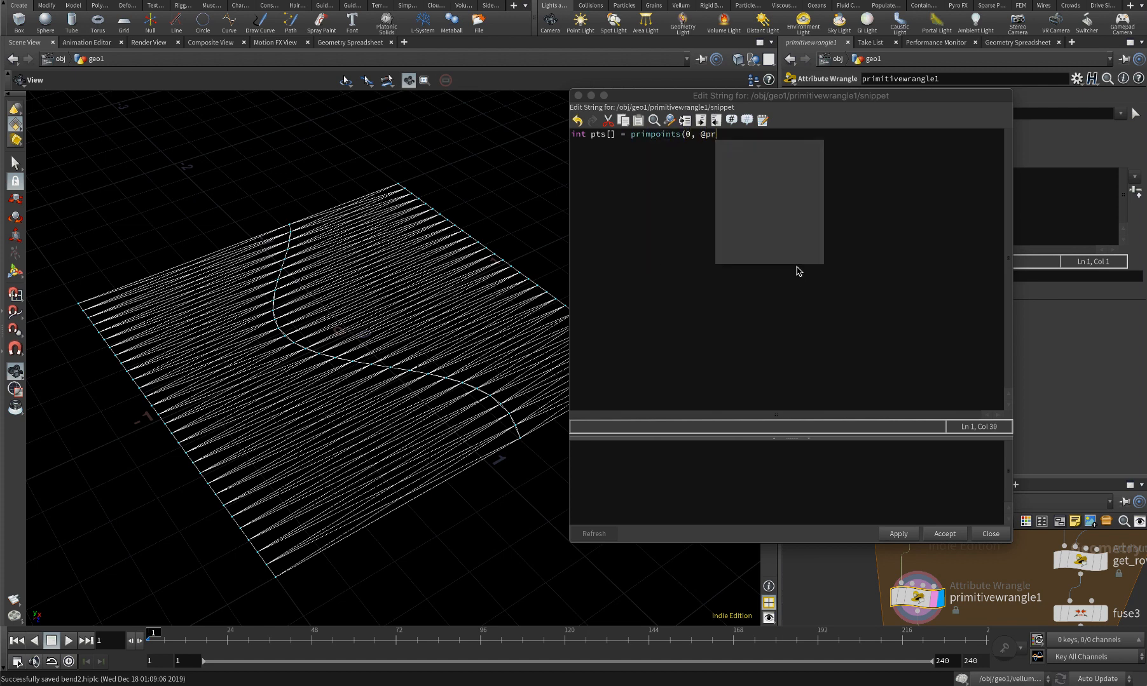
pyautogui.write('imnum);')
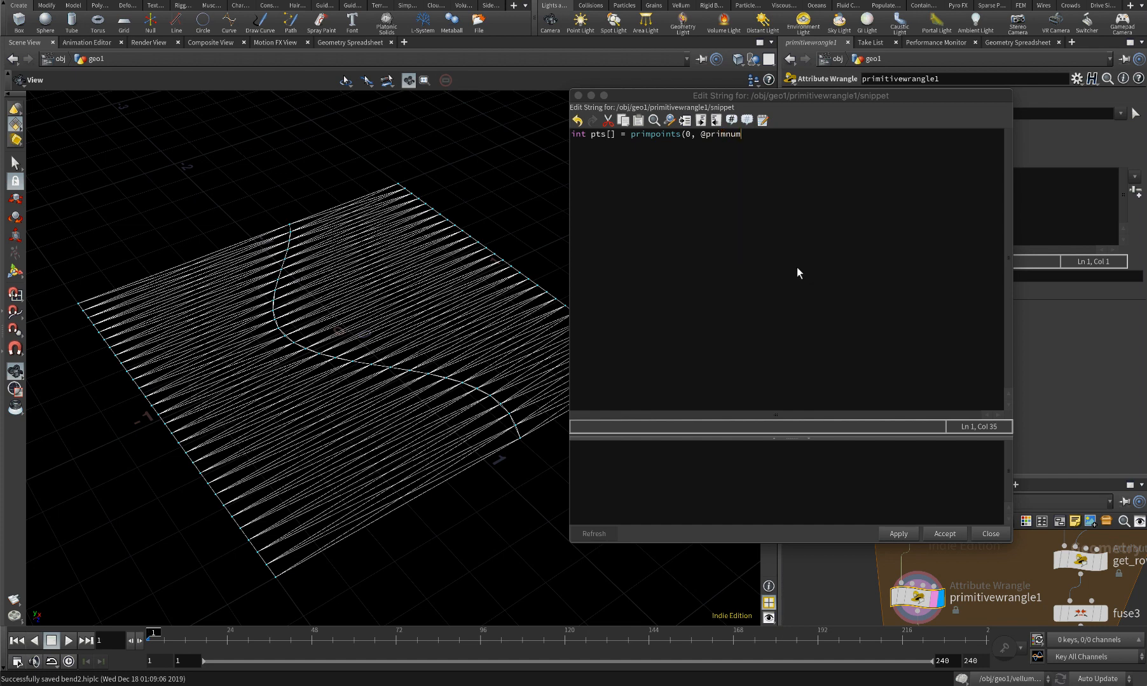
pyautogui.press('Return')
pyautogui.write('int go = 1;')
# Add a third code line declaring an empty integer array: int nprimarr[] = array();
pyautogui.press('Return')
pyautogui.write('int np')
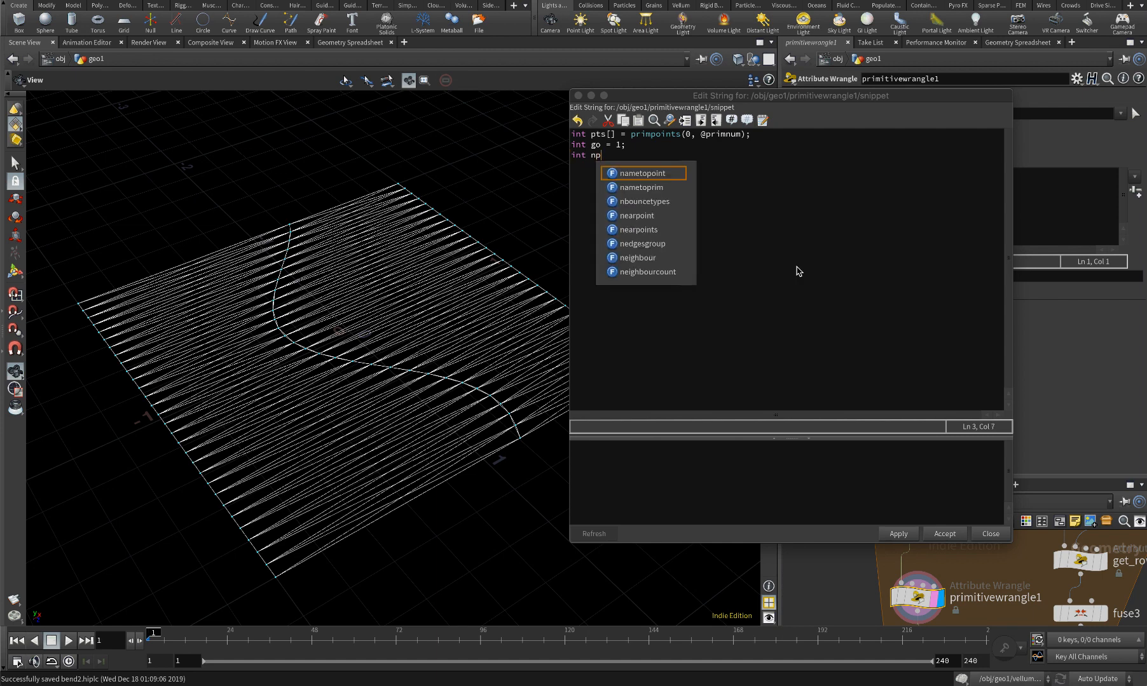
pyautogui.write('rimarr')
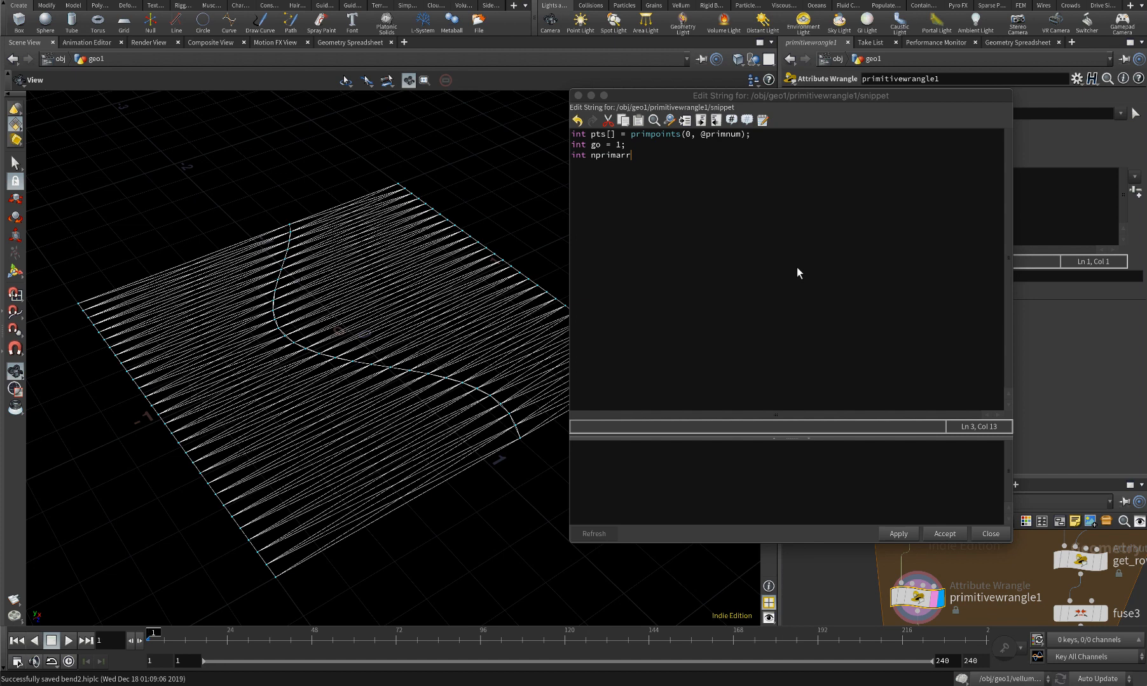
pyautogui.scroll(-3, 1077, 562)
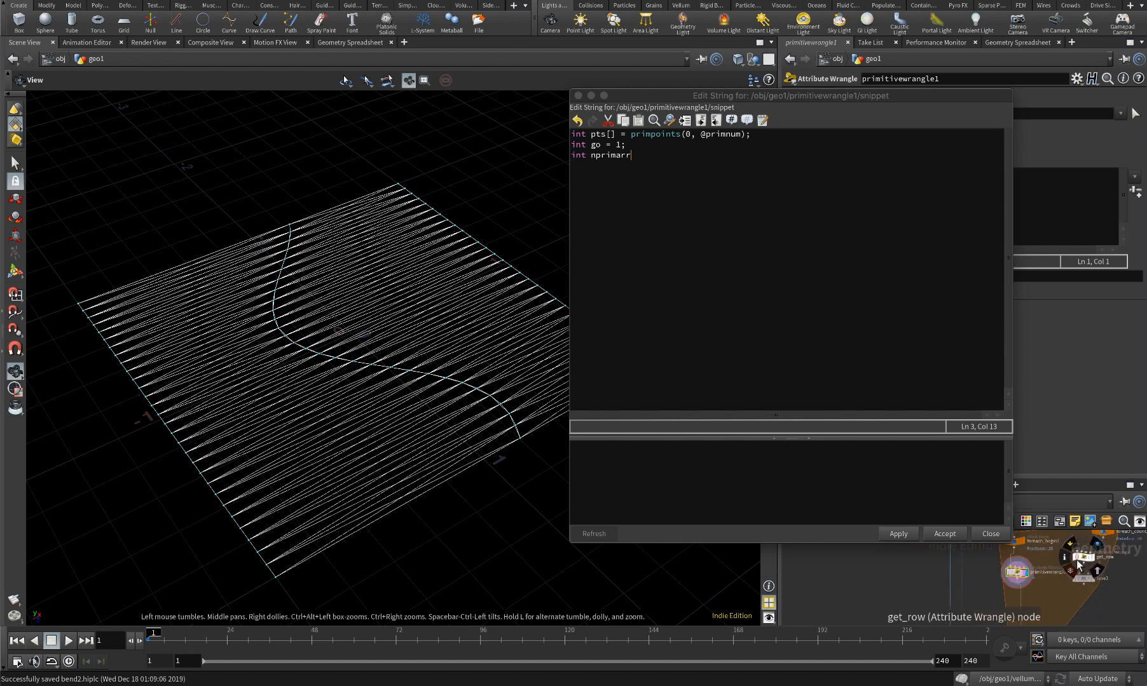
pyautogui.scroll(3, 1079, 559)
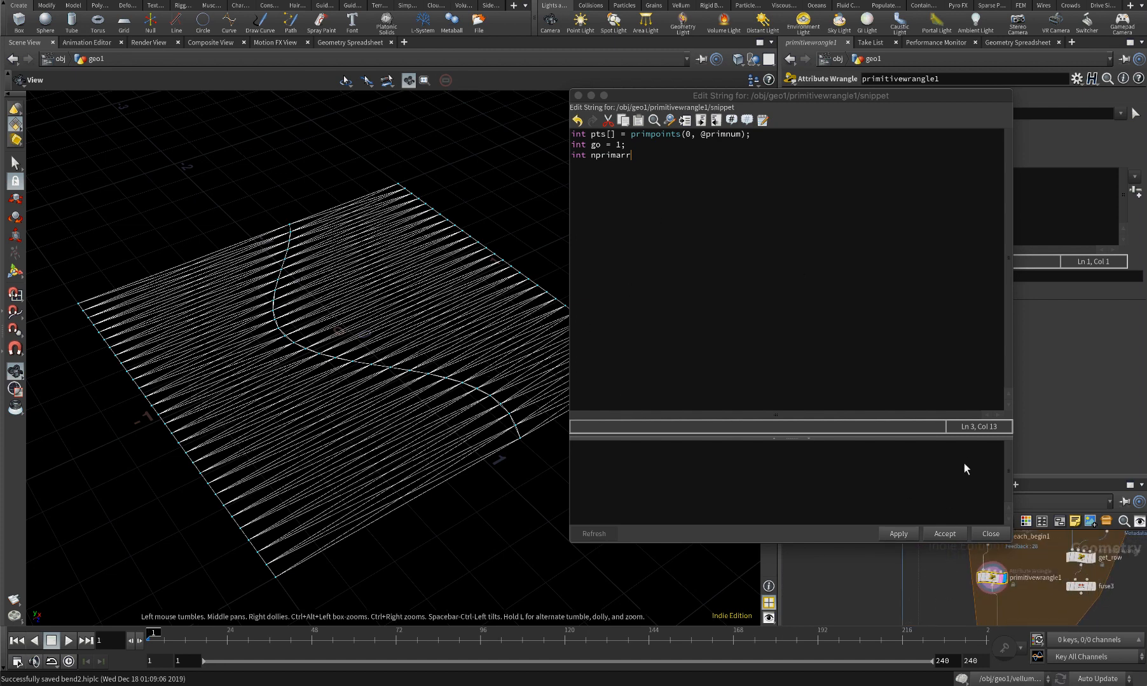
pyautogui.click(672, 167)
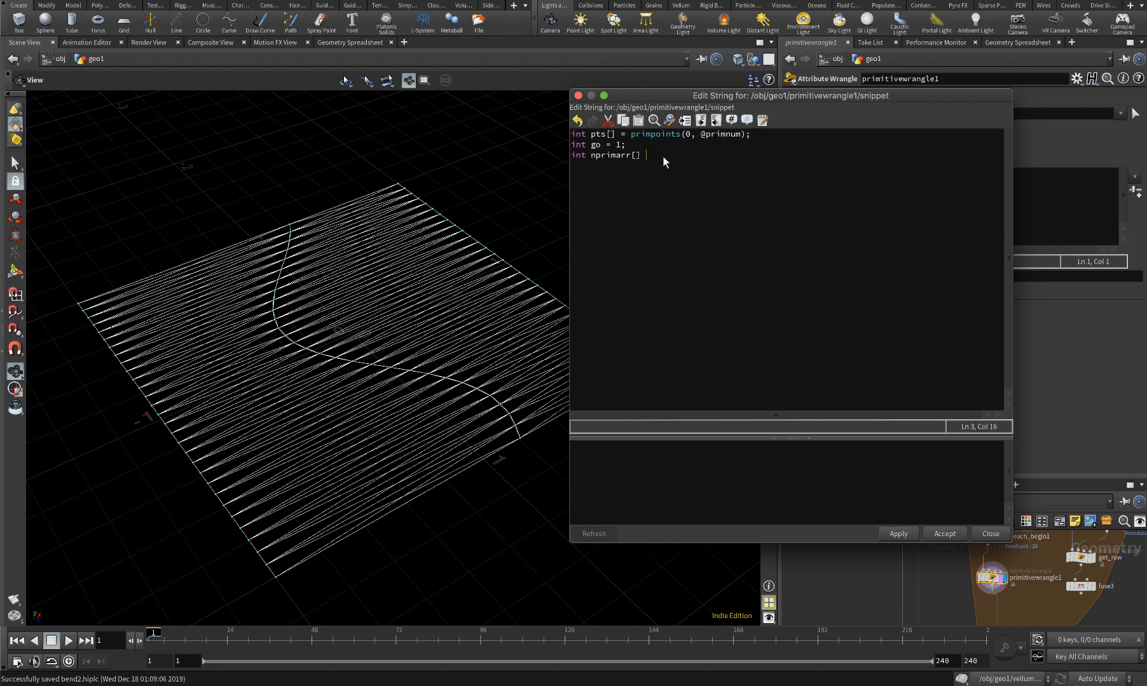
pyautogui.write('arra')
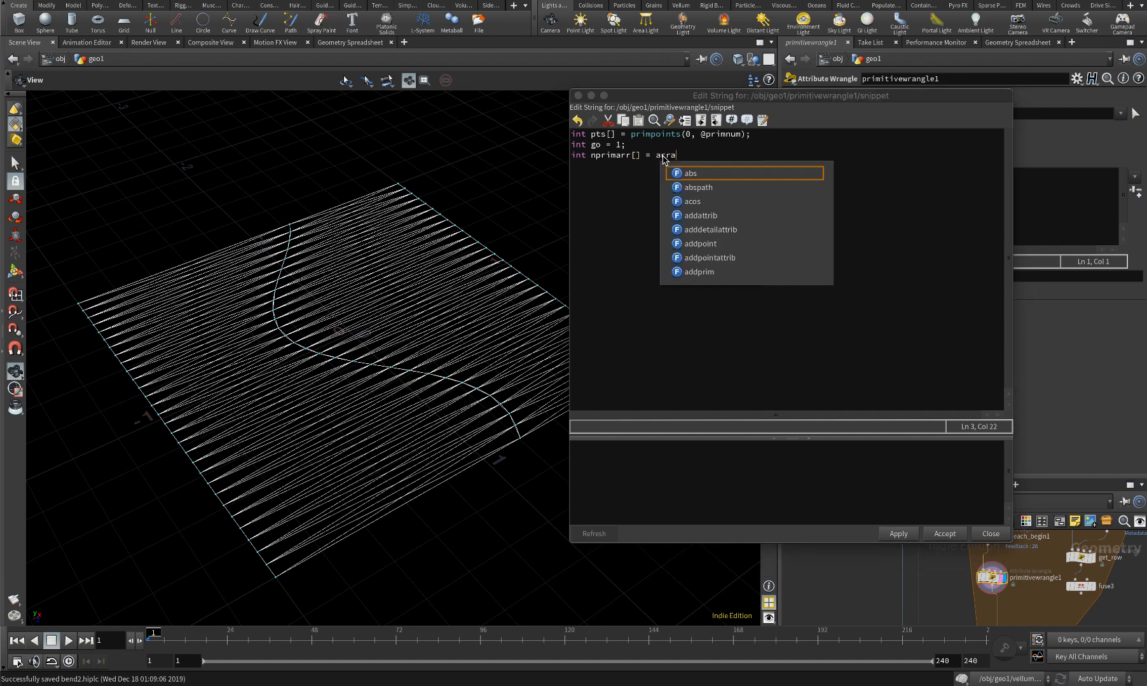
pyautogui.write('y();')
pyautogui.press('Return')
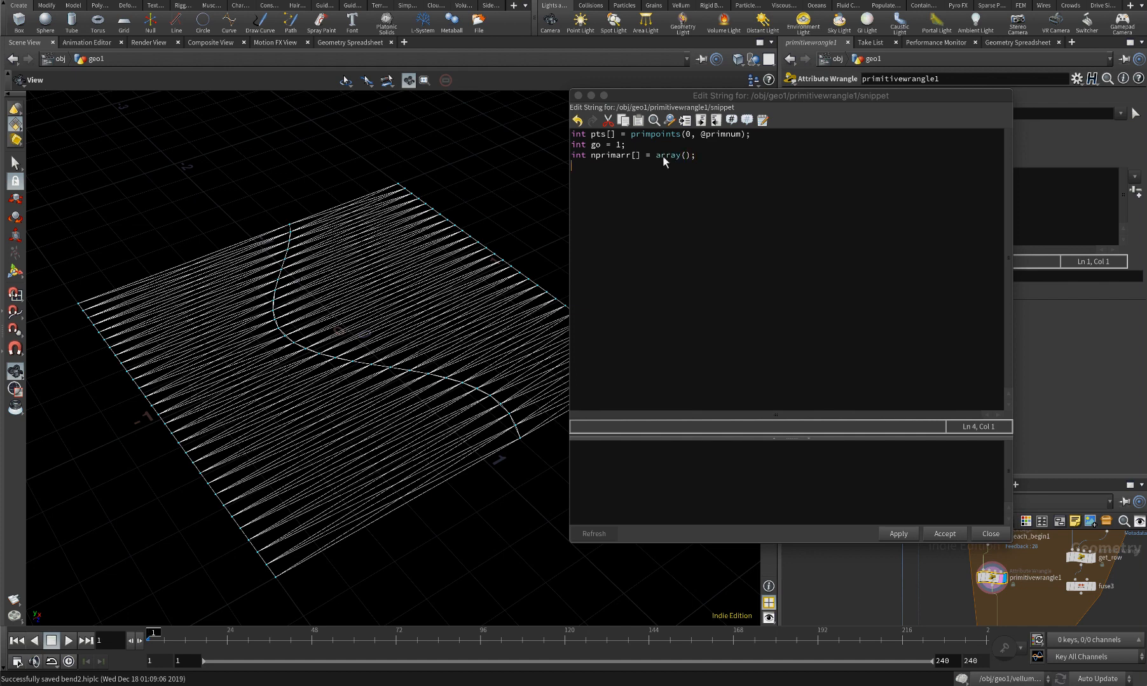
# Add a loop over the primitive's points with an empty body: for(int i=0; i< len(pts); i++){ }
pyautogui.write('for(')
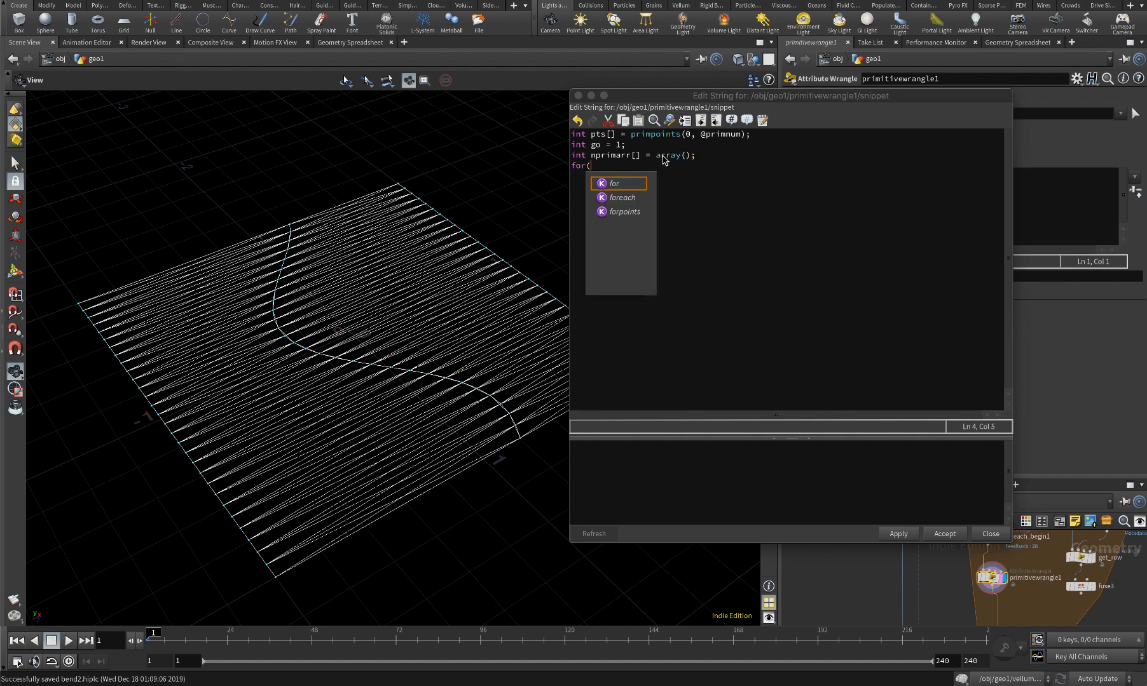
pyautogui.write('int i+')
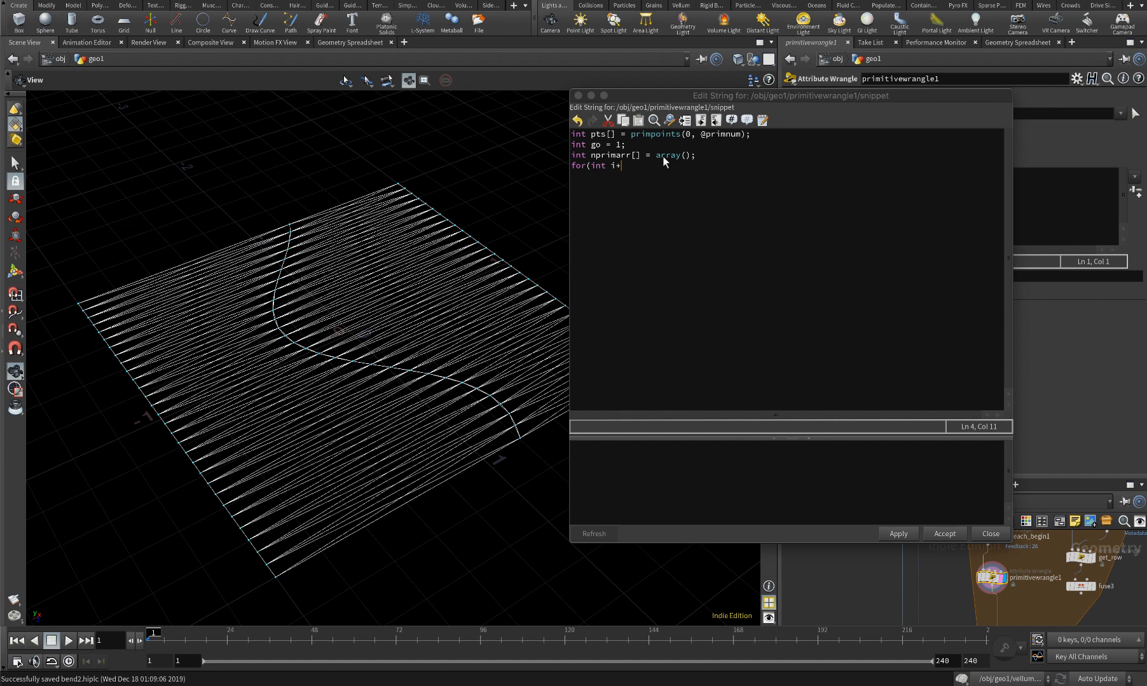
pyautogui.press('BackSpace')
pyautogui.write('=0; i< len(pts')
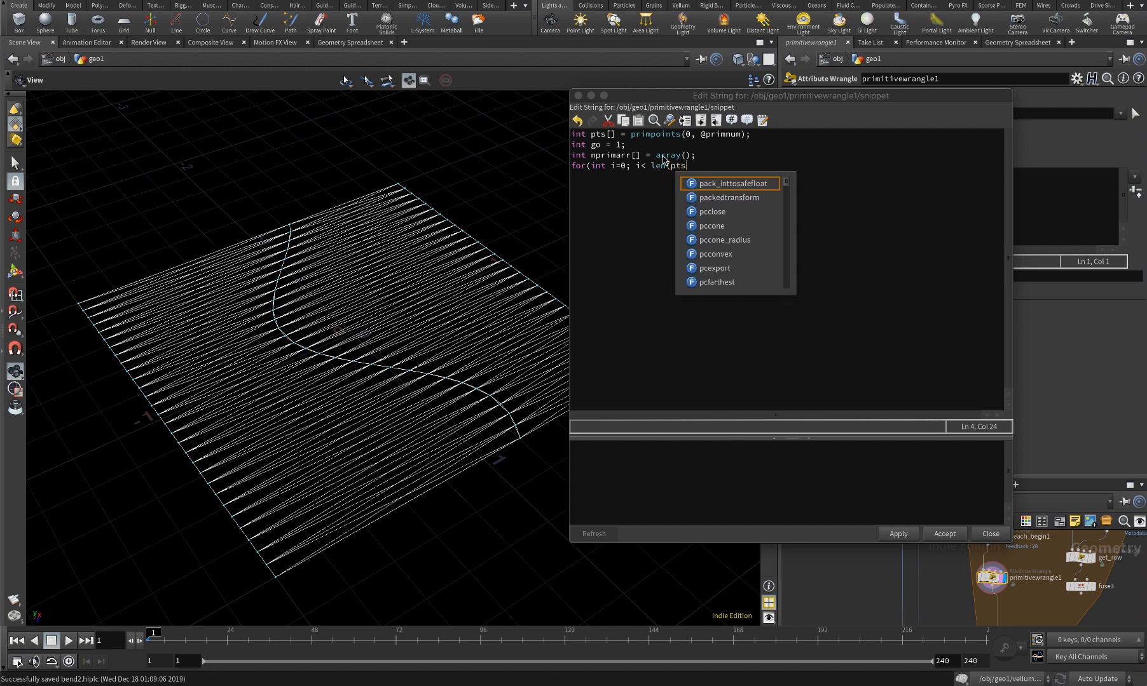
pyautogui.write(');')
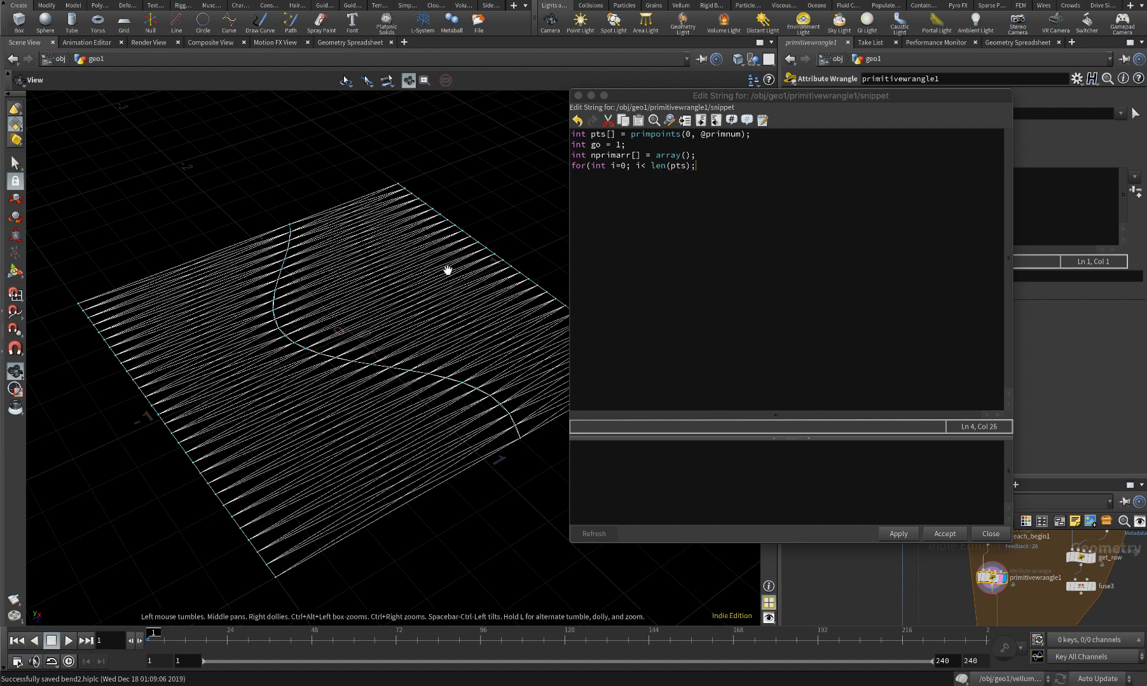
pyautogui.write(' i++){')
pyautogui.press('Return')
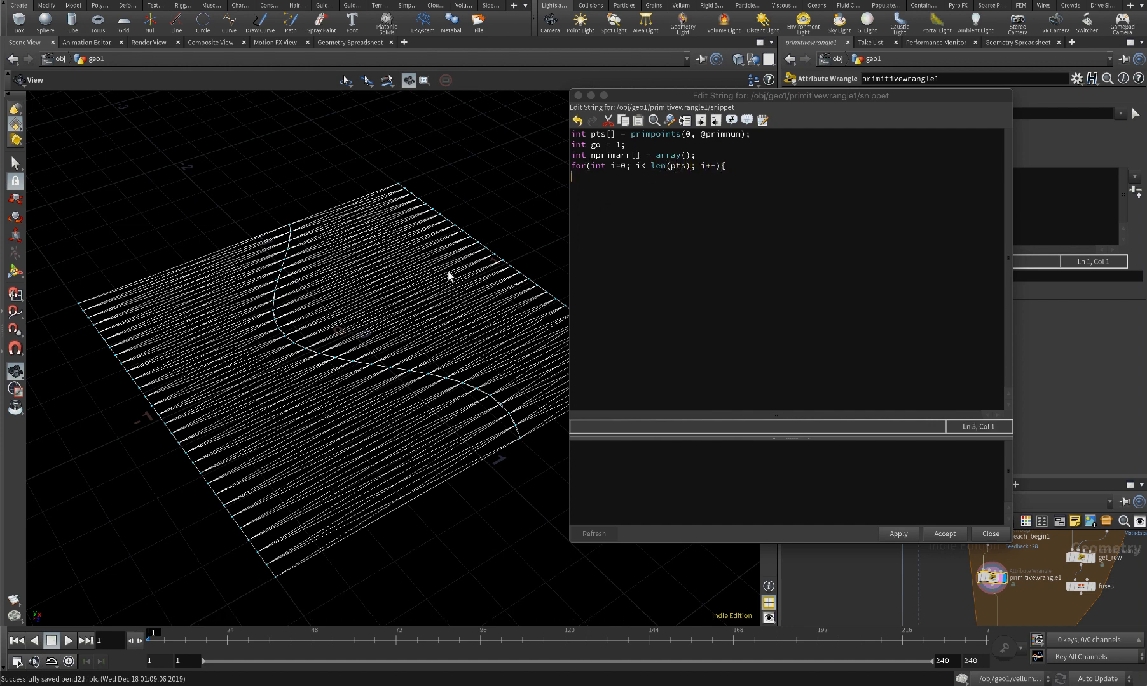
pyautogui.press('Return')
pyautogui.write('}')
# Inside the loop, write vector pos = point(0, "P", pts[i]); and int npt = nearpoint(1, pos);
pyautogui.write('vector ')
pyautogui.write('pos')
pyautogui.write(' = point')
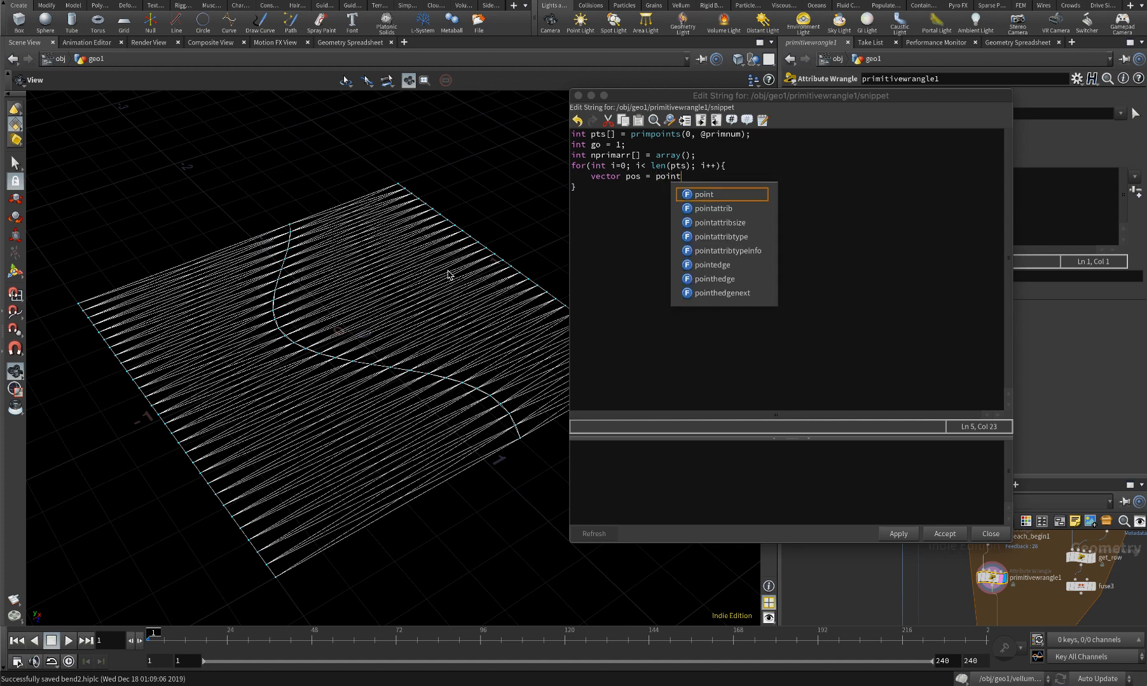
pyautogui.write('(0')
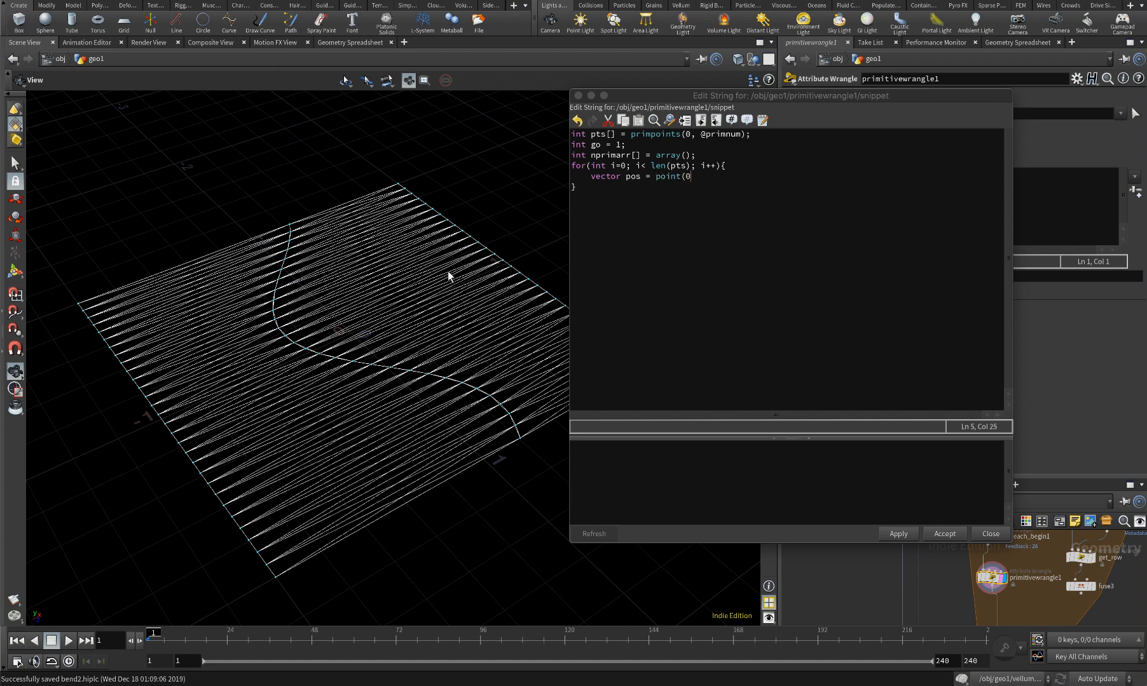
pyautogui.write(', "P", pts[i]);')
pyautogui.press('Return')
pyautogui.write('int npt = nearpoint')
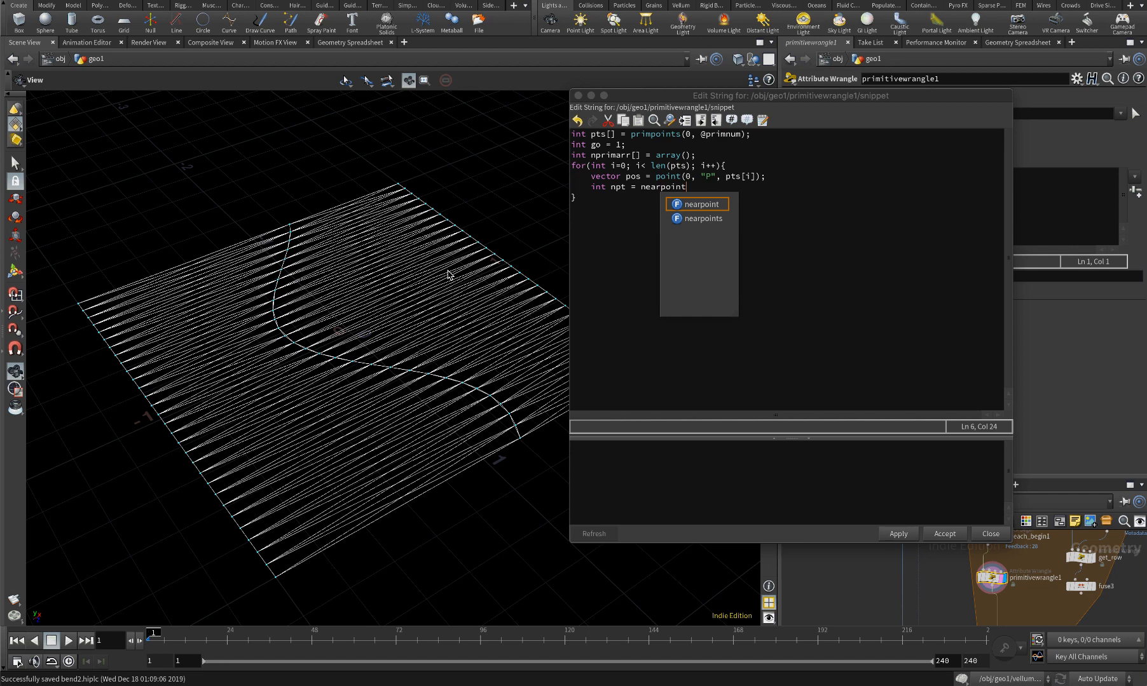
pyautogui.write('(1, ')
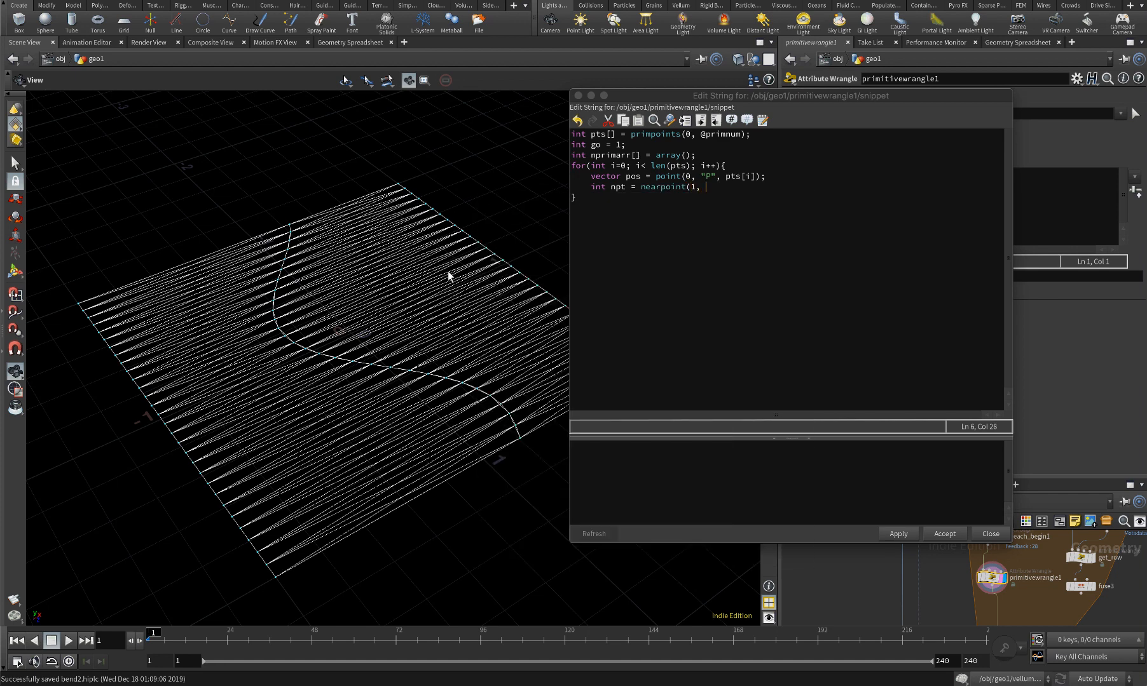
pyautogui.write('pos);')
# Move the code editor aside, connect the output of fuse3 to the second input of primitivewrangle1, and display primitivewrangle1
pyautogui.moveTo(702, 96); pyautogui.dragTo(288, 449)
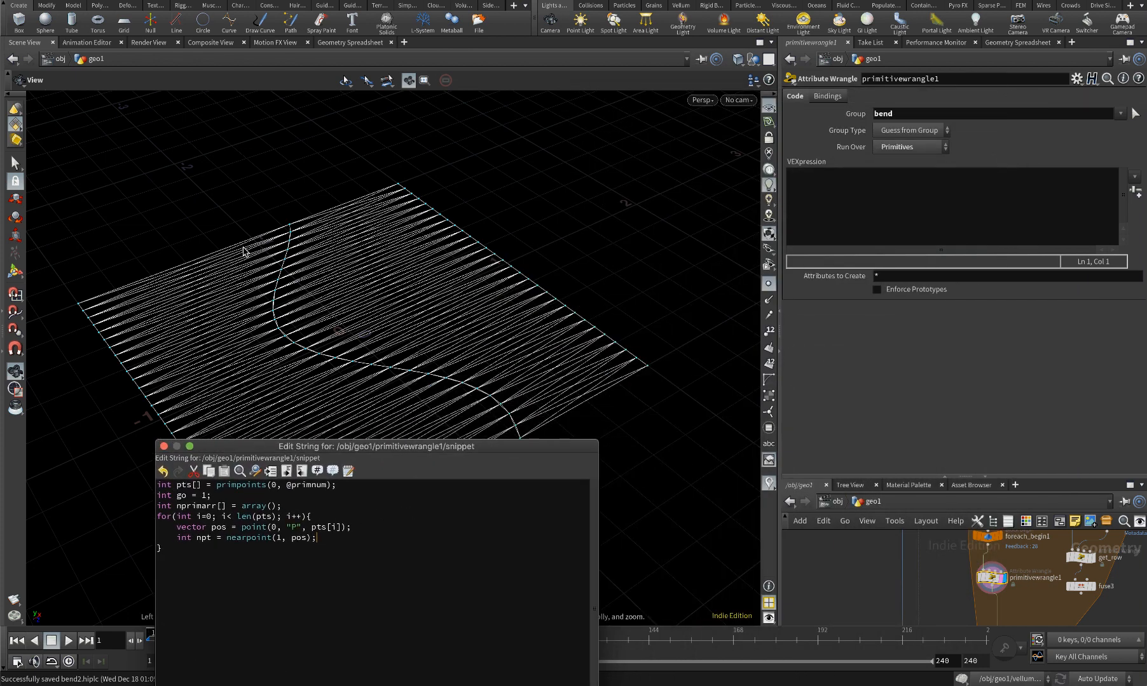
pyautogui.click(878, 549)
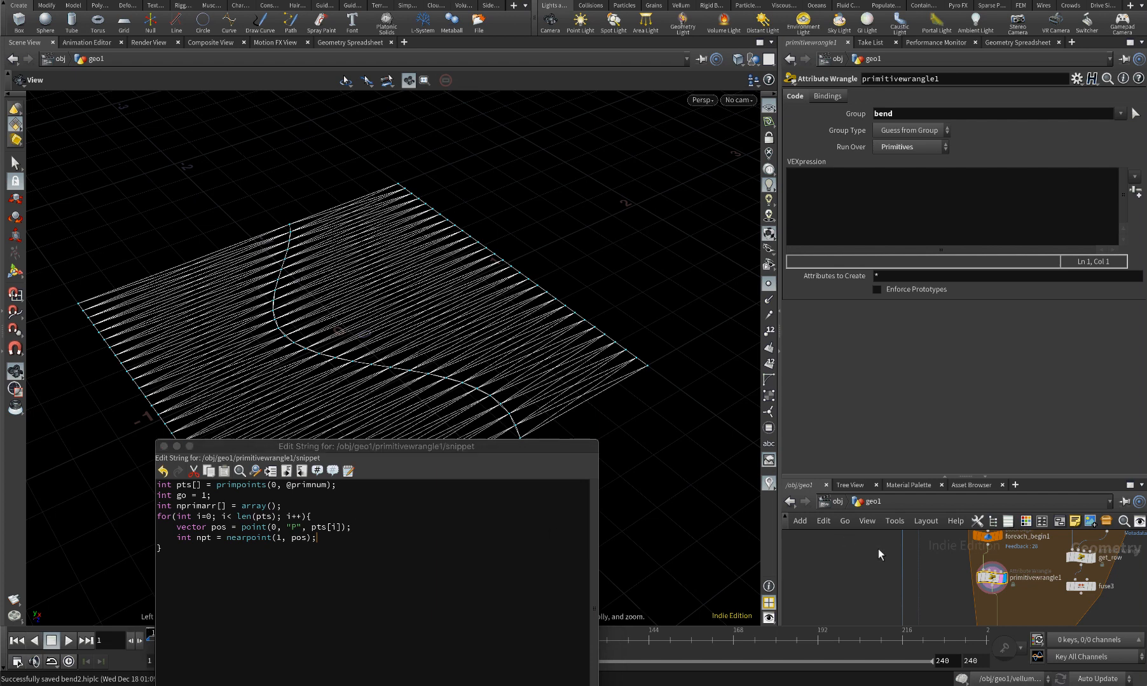
pyautogui.moveTo(910, 401); pyautogui.dragTo(910, 387)
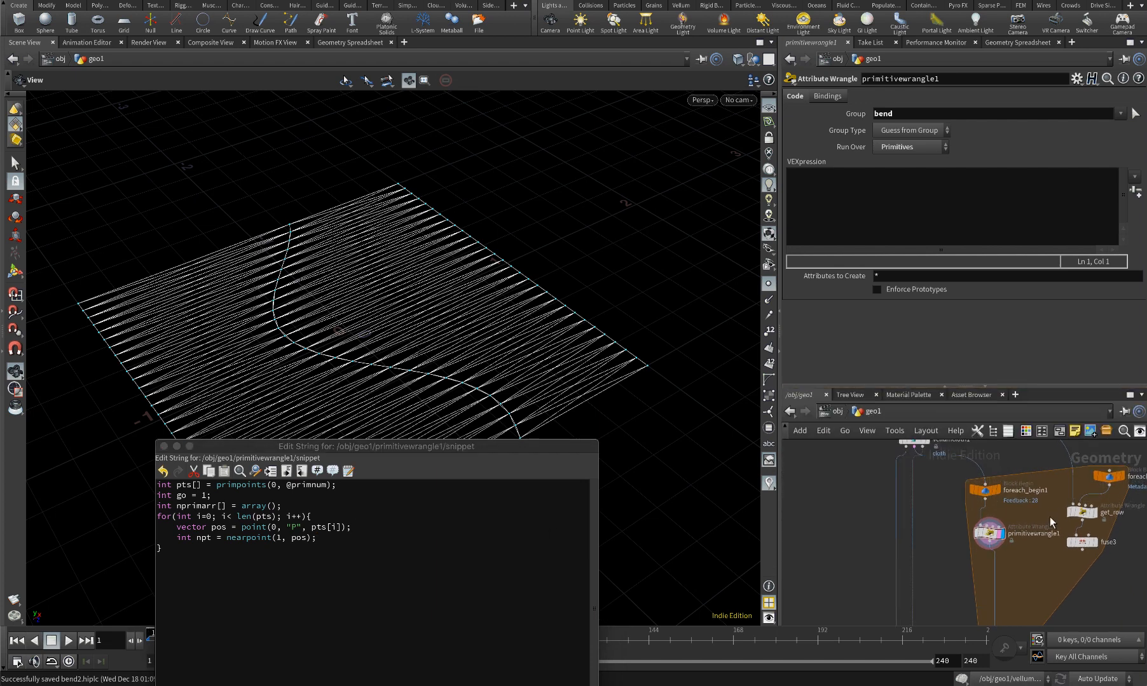
pyautogui.scroll(5, 1049, 523)
pyautogui.moveTo(1029, 558); pyautogui.dragTo(973, 552, button='middle')
pyautogui.click(1080, 549)
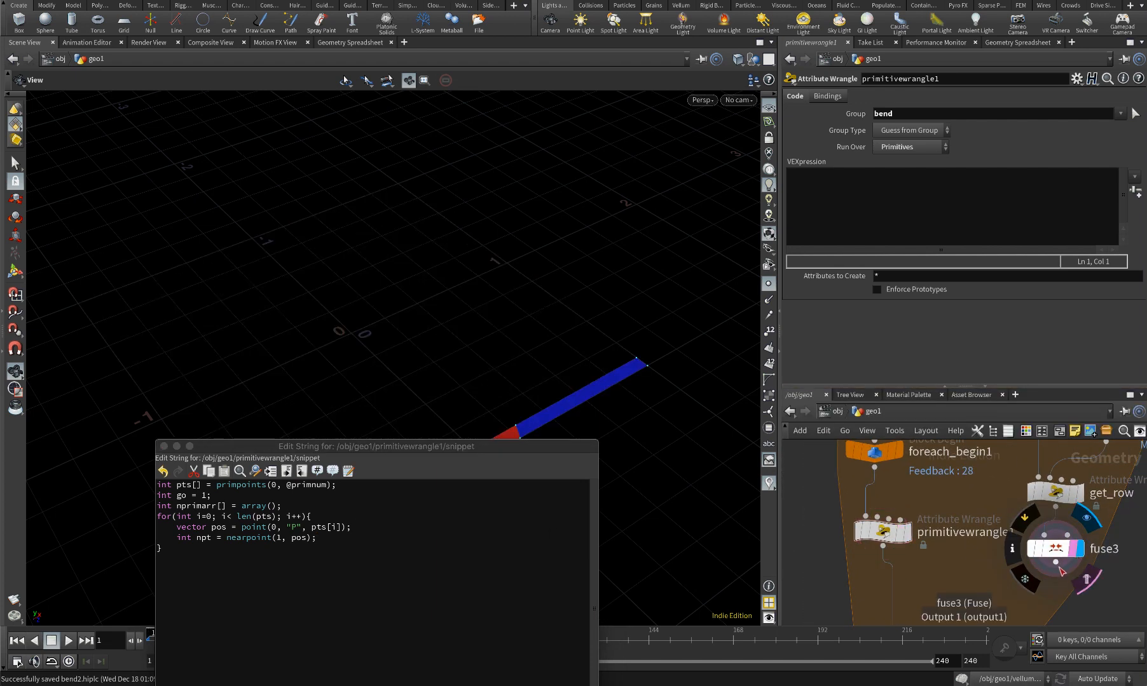
pyautogui.click(1055, 562)
pyautogui.click(880, 519)
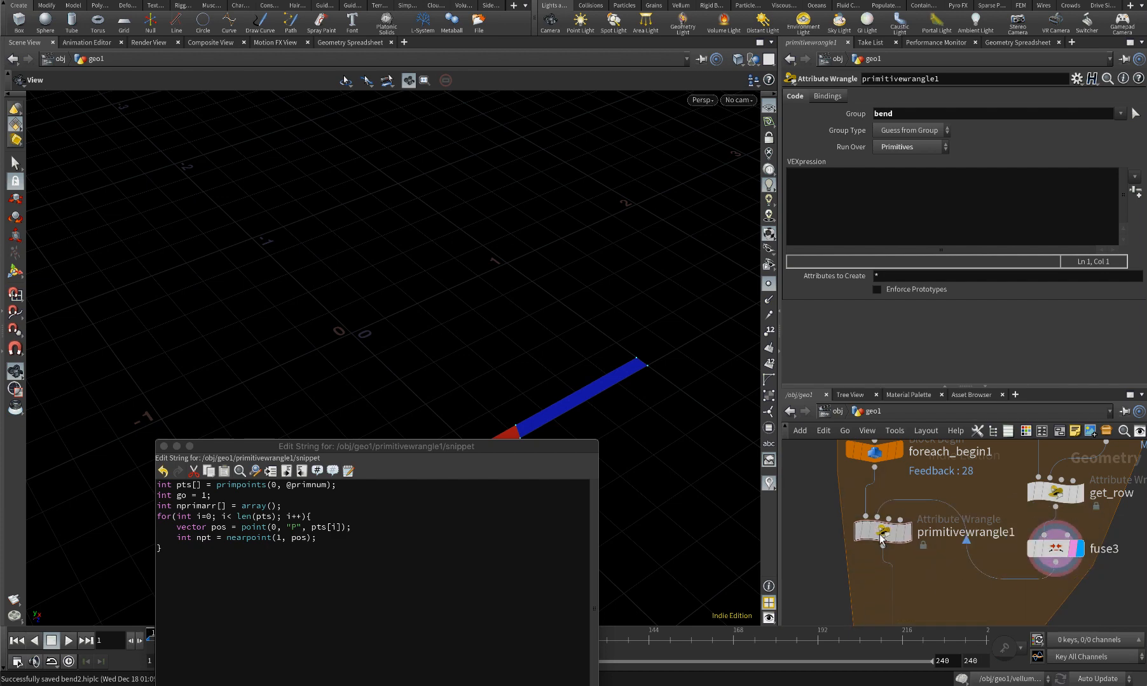
pyautogui.click(907, 542)
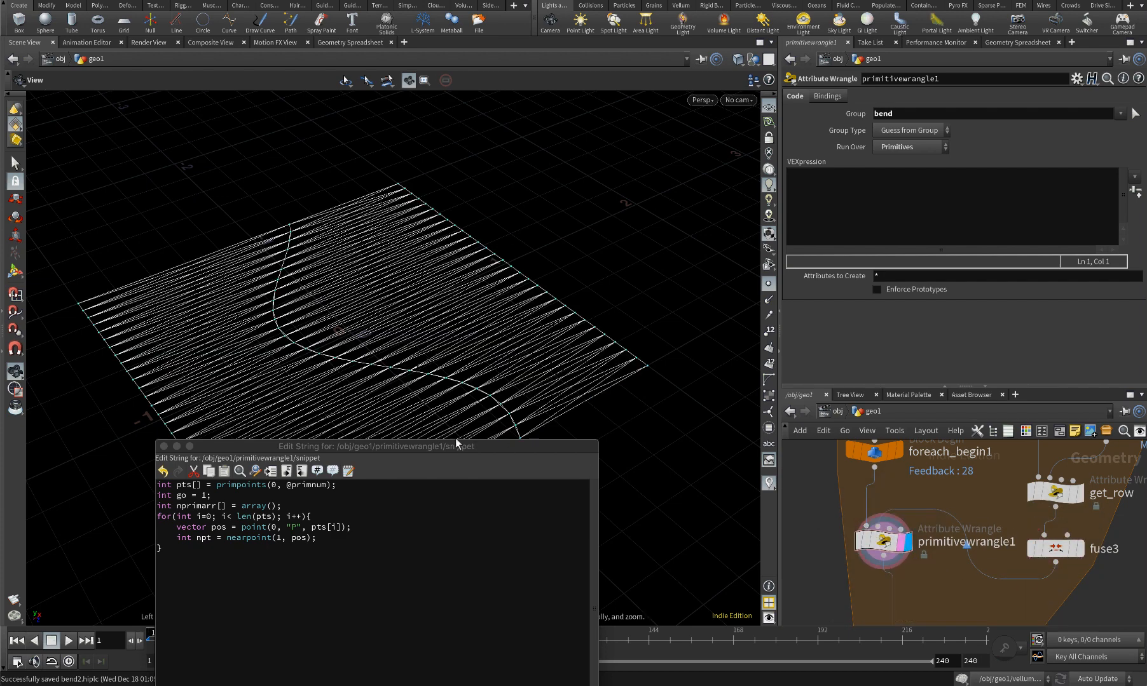
# Bring the code editor back up and begin a new line in the loop below npt with int nprims[] =
pyautogui.moveTo(447, 452); pyautogui.dragTo(546, 357)
pyautogui.moveTo(422, 445); pyautogui.dragTo(275, 443)
pyautogui.moveTo(375, 357); pyautogui.dragTo(560, 100)
pyautogui.click(512, 194)
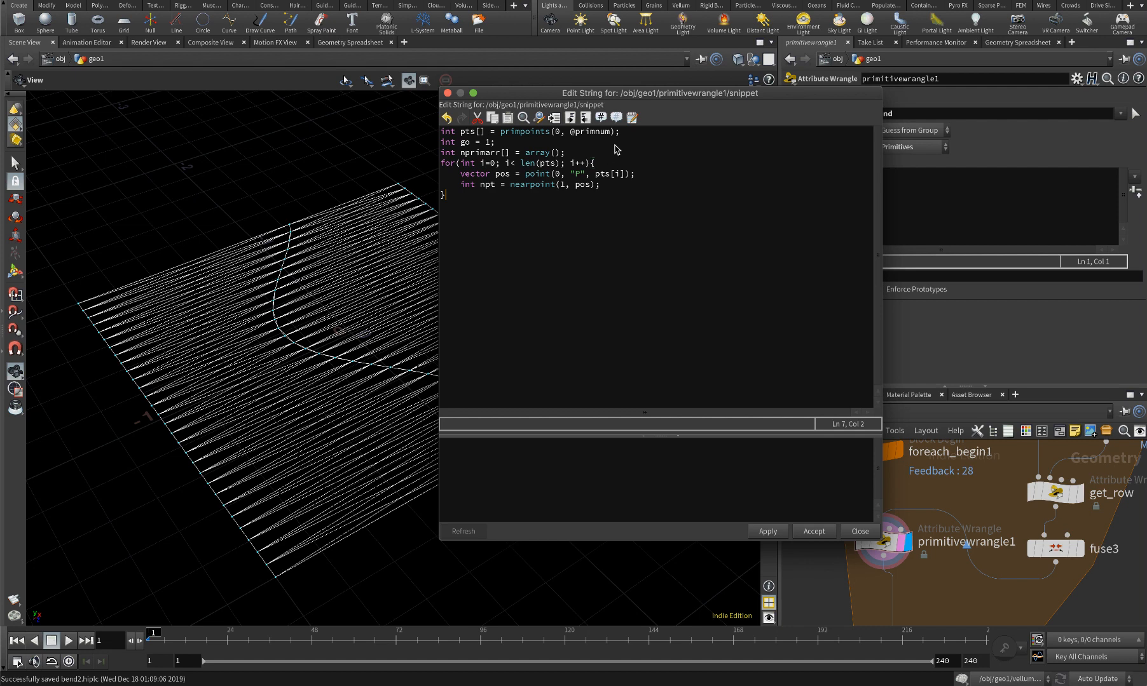
pyautogui.click(623, 186)
pyautogui.press('Return')
pyautogui.write('int ')
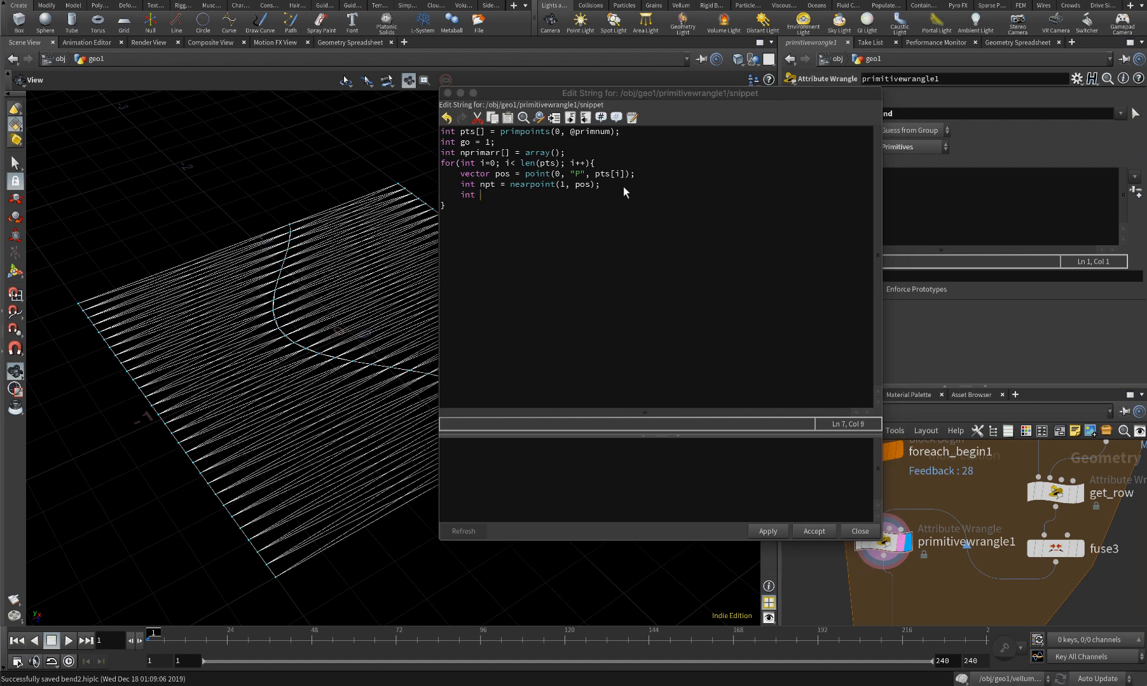
pyautogui.write('n')
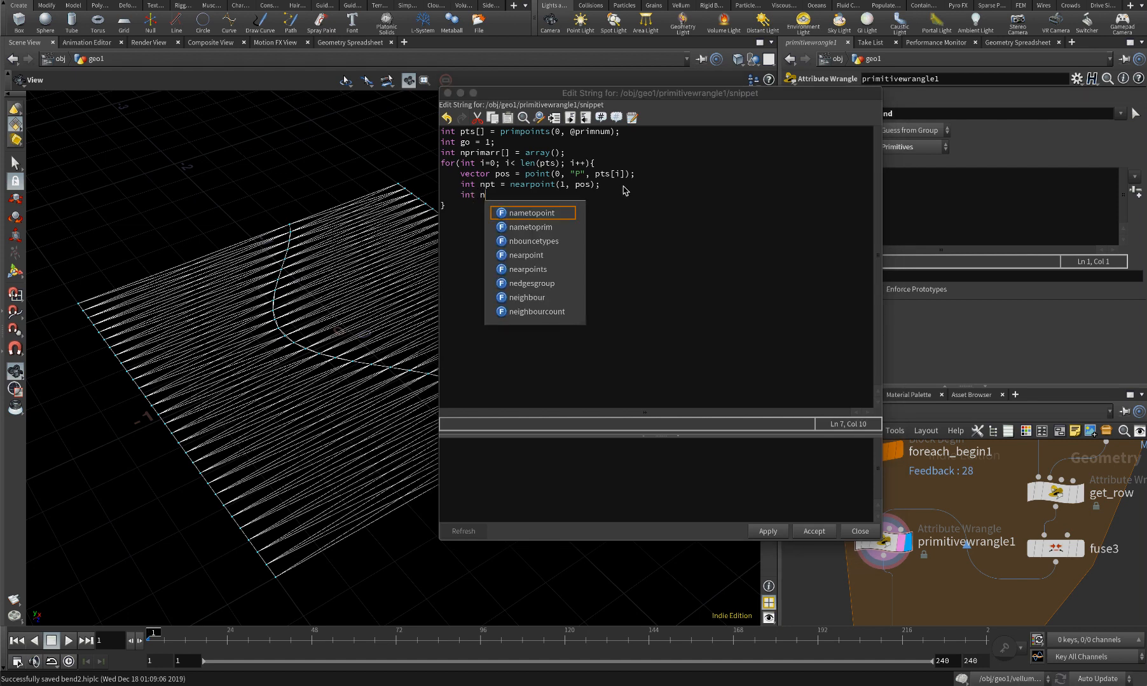
pyautogui.write('prims')
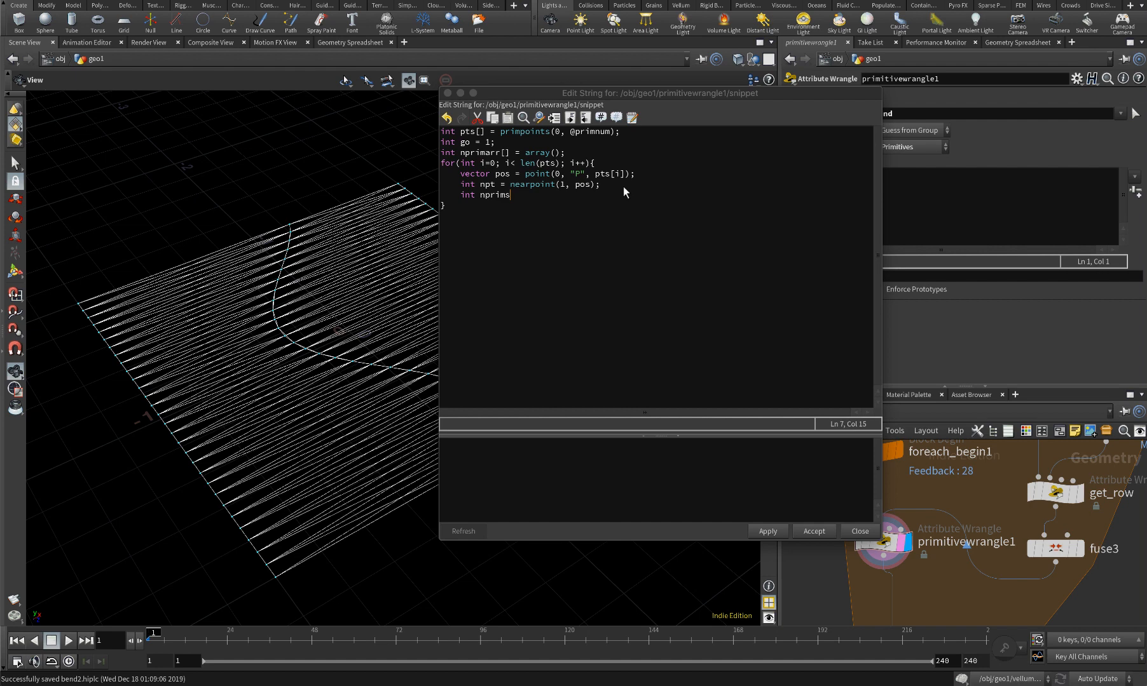
pyautogui.write('[] =')
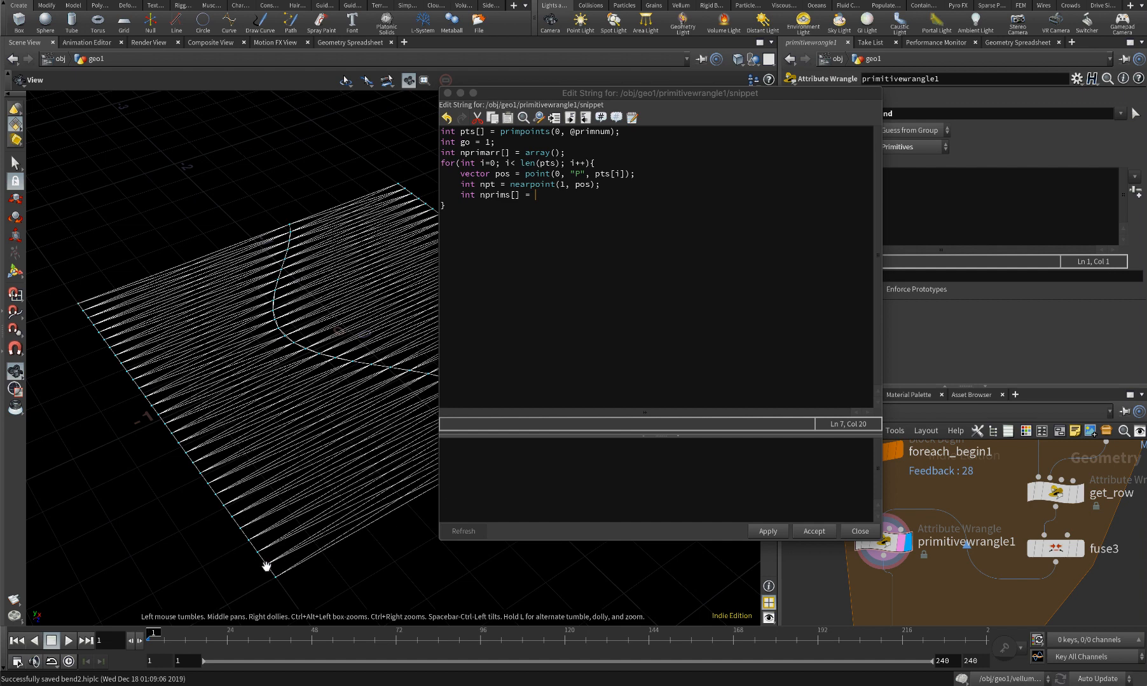
# Compare the displayed geometry of fuse3 and primitivewrangle1 around the row's corner points, ending with primitivewrangle1 displayed
pyautogui.moveTo(266, 566); pyautogui.dragTo(166, 531)
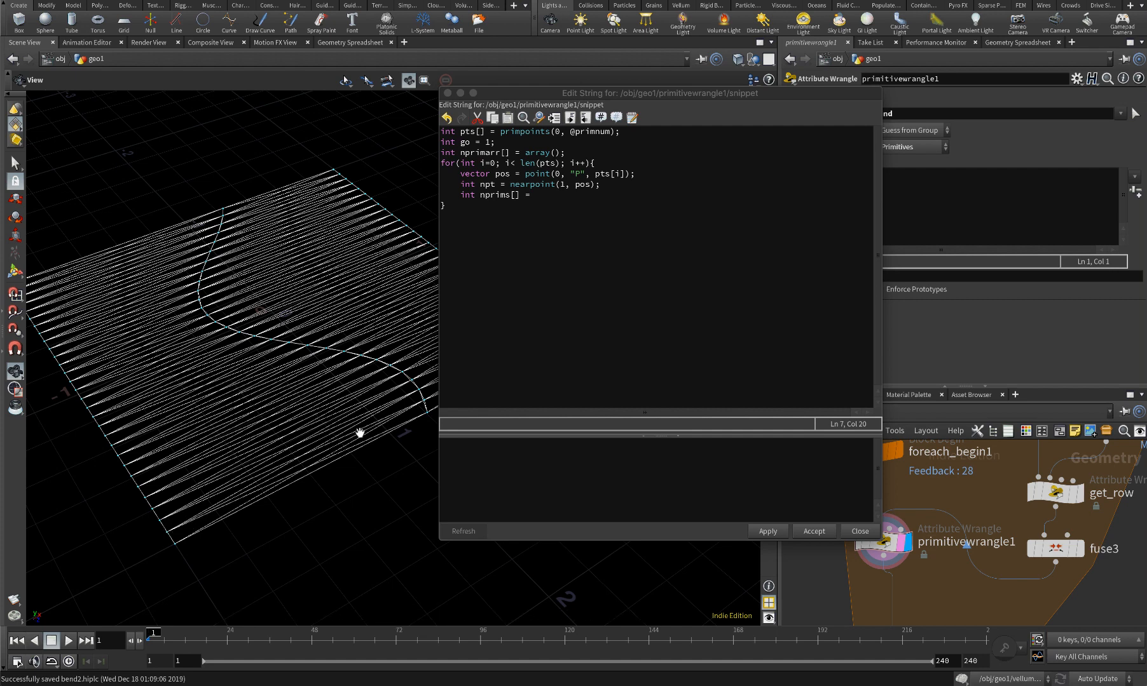
pyautogui.click(1078, 549)
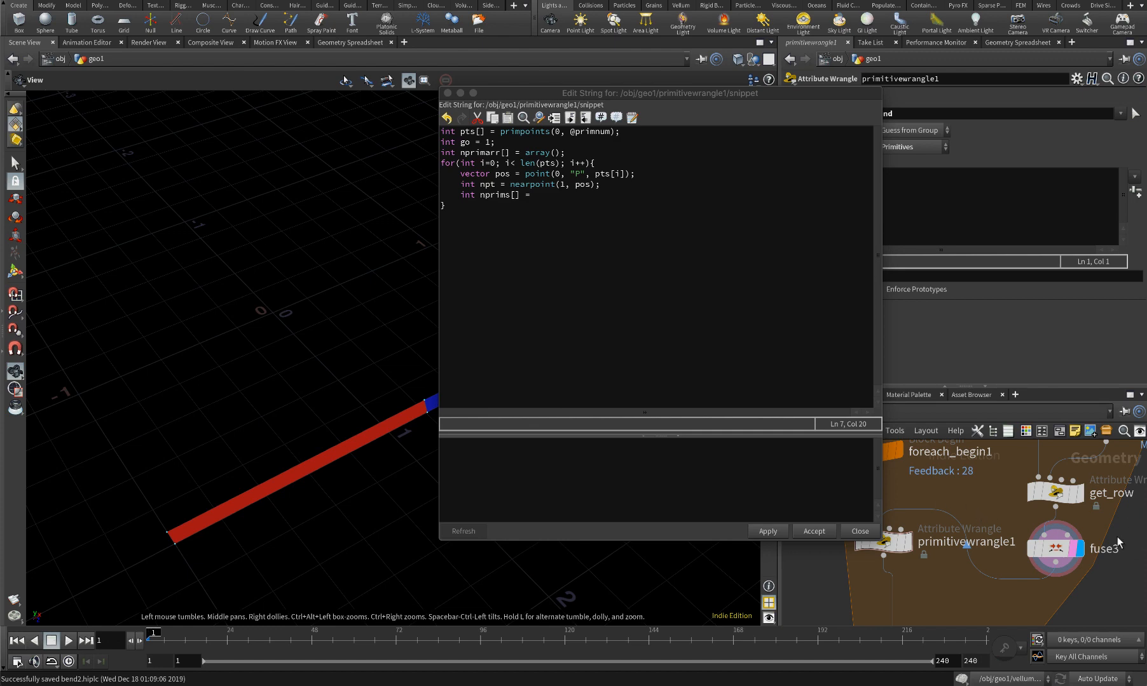
pyautogui.click(907, 541)
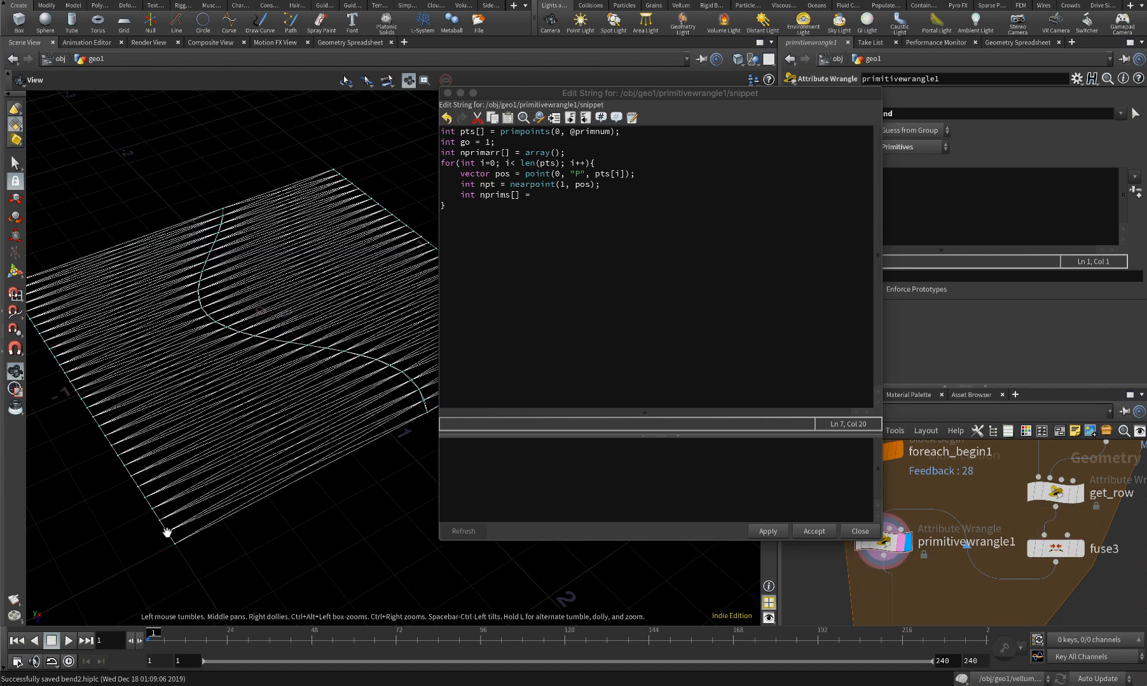
pyautogui.moveTo(177, 530); pyautogui.dragTo(133, 538)
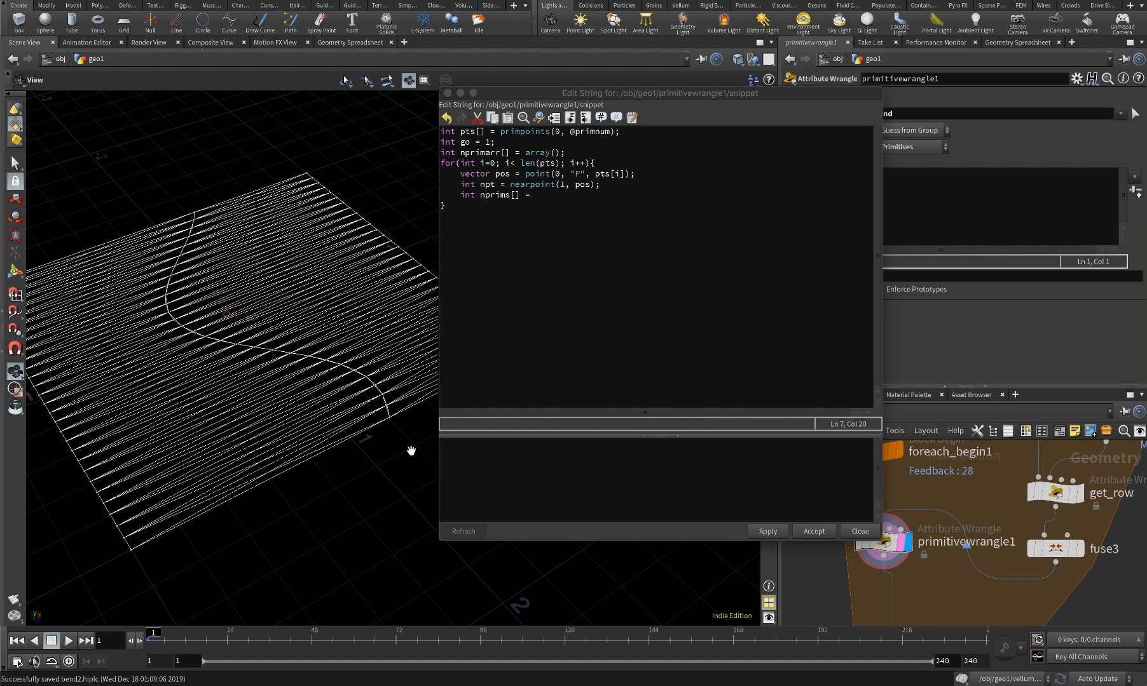
pyautogui.click(1079, 548)
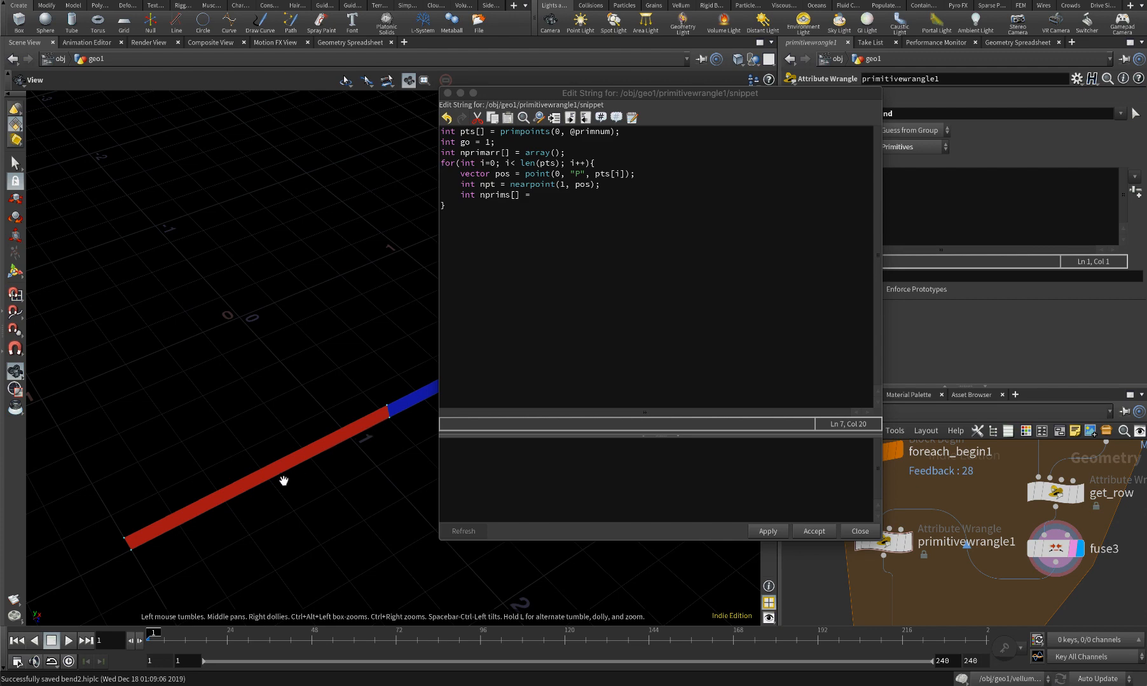
pyautogui.moveTo(281, 480); pyautogui.dragTo(201, 510, button='middle')
pyautogui.scroll(-1, 201, 510)
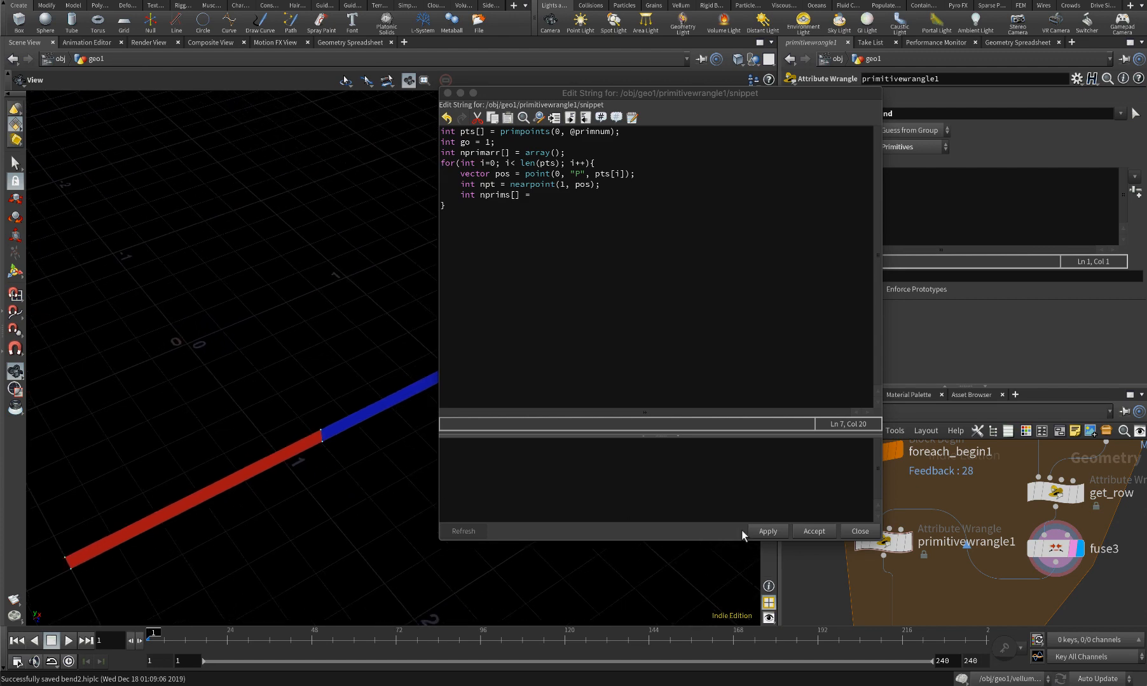
pyautogui.click(907, 541)
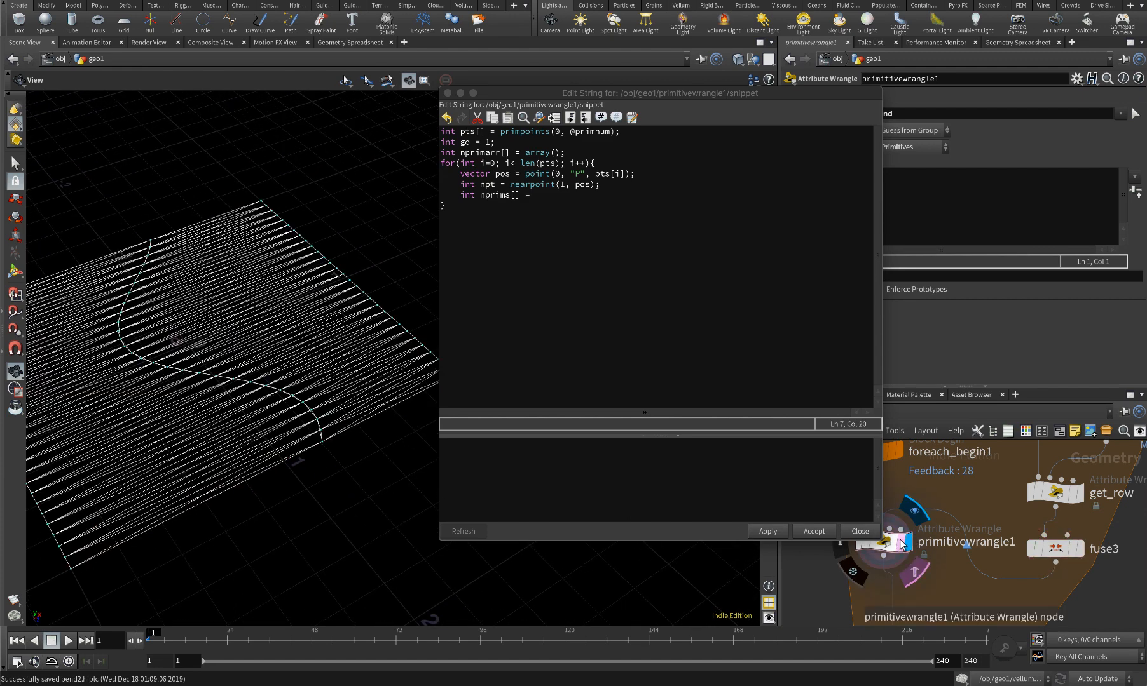
pyautogui.scroll(3, 319, 430)
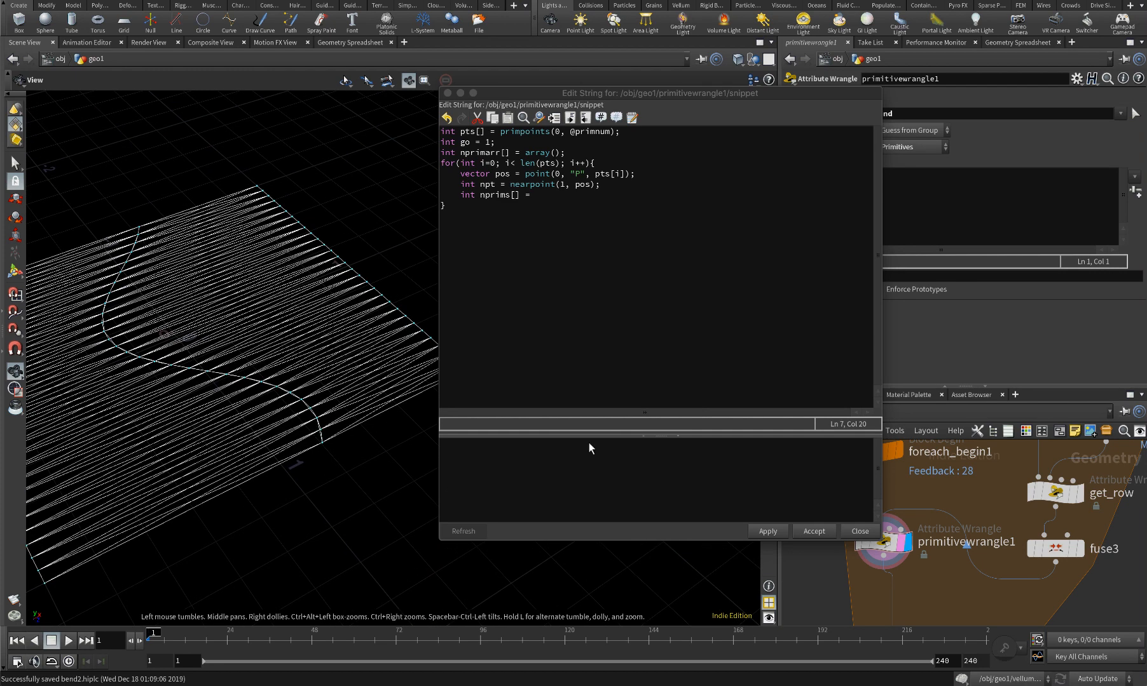
# Display fuse3 and complete the nprims array line in the wrangle code with pointprims(1, npt);
pyautogui.click(1078, 548)
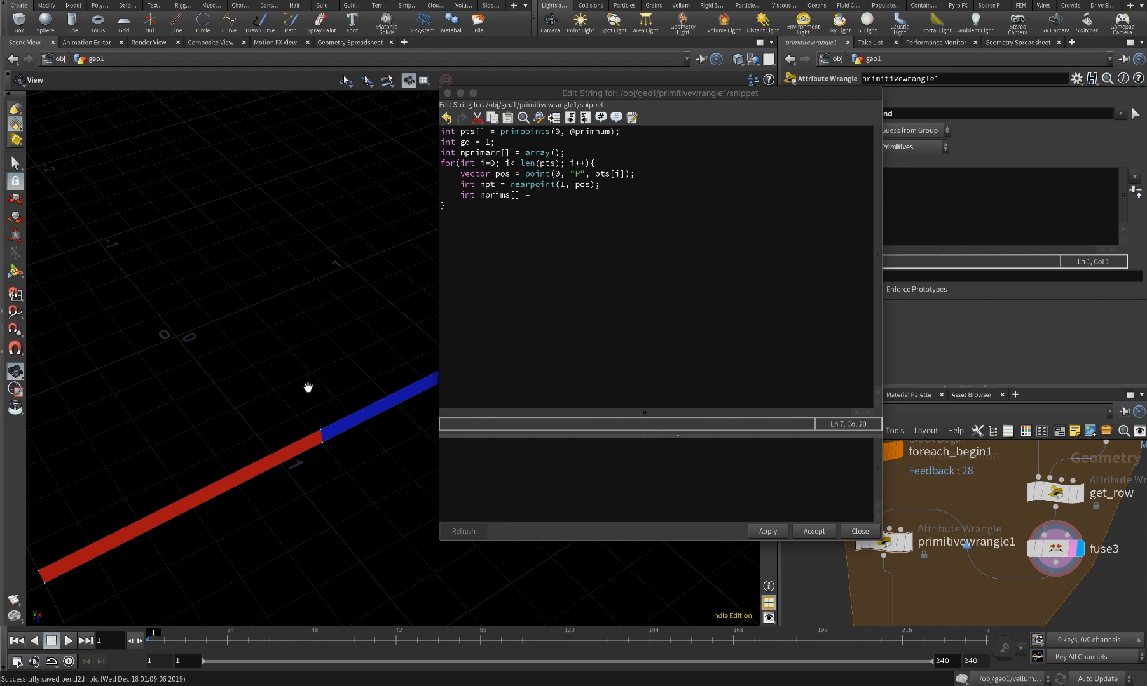
pyautogui.scroll(-5, 307, 389)
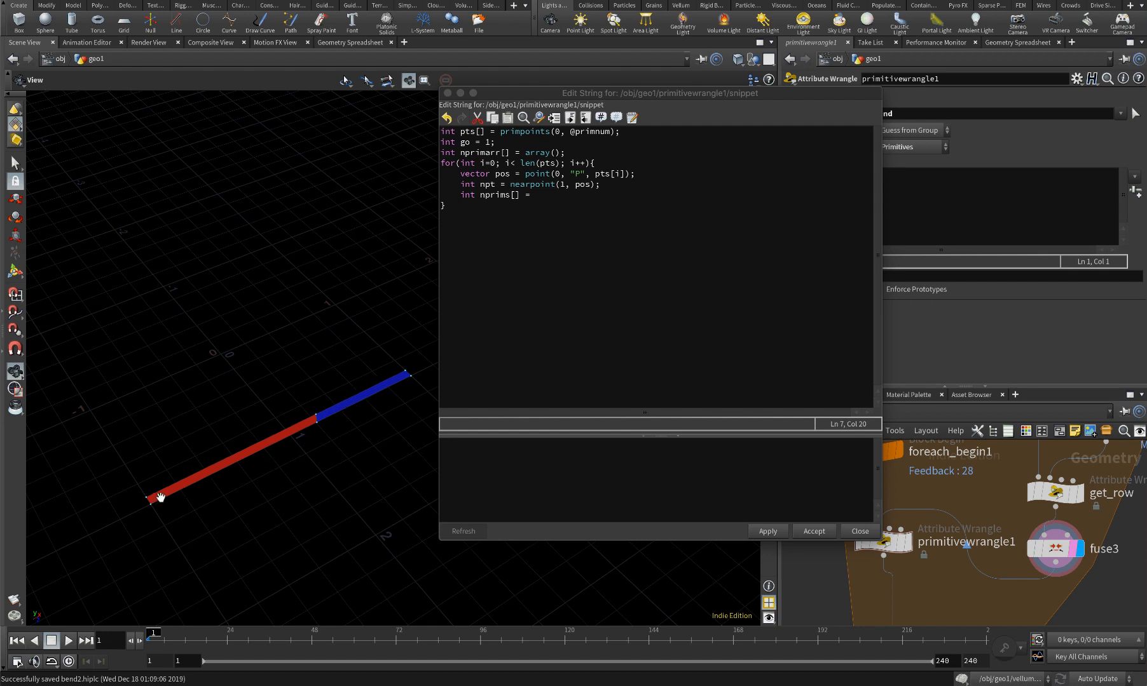
pyautogui.click(545, 185)
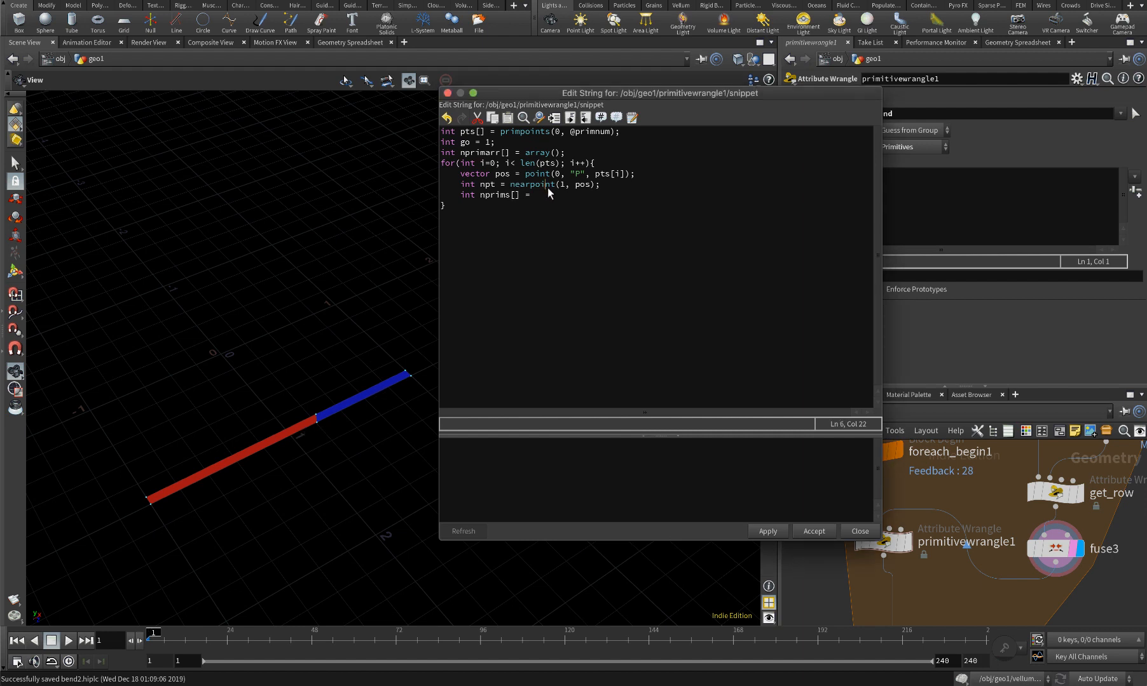
pyautogui.moveTo(550, 189)
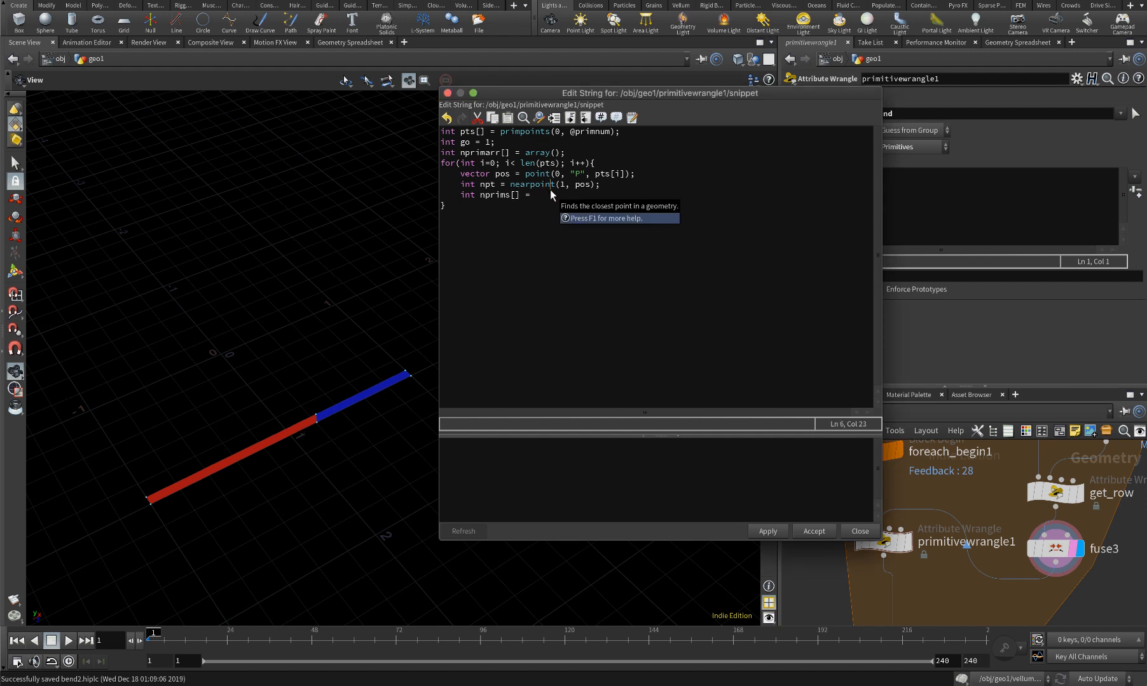
pyautogui.click(549, 195)
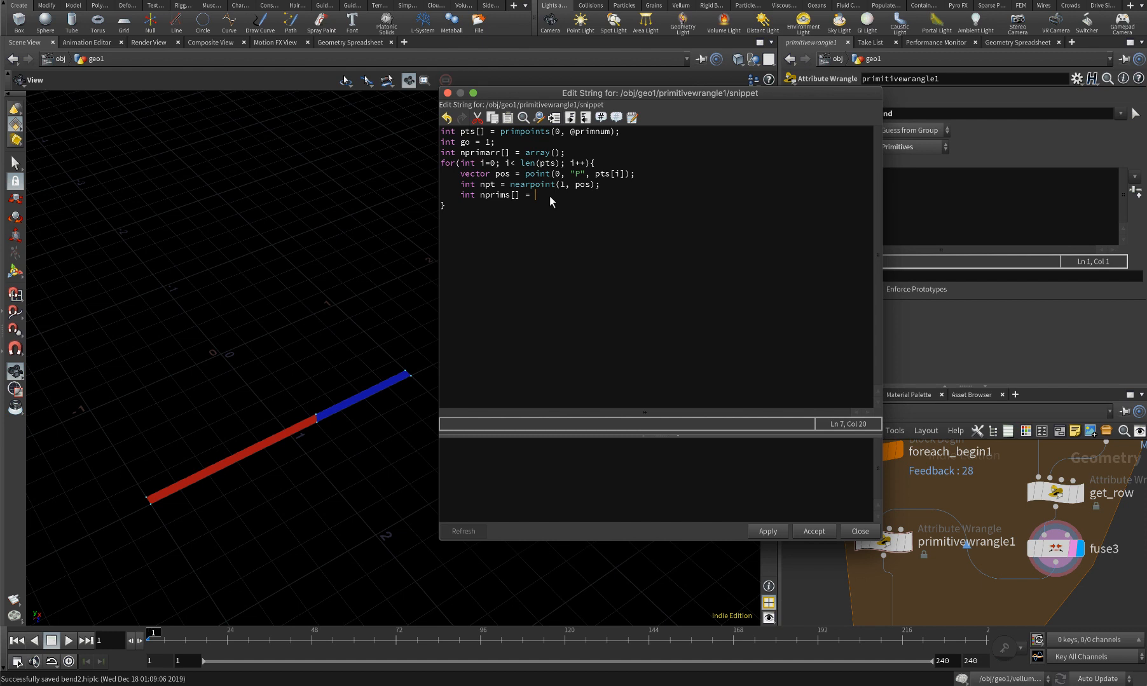
pyautogui.write('point')
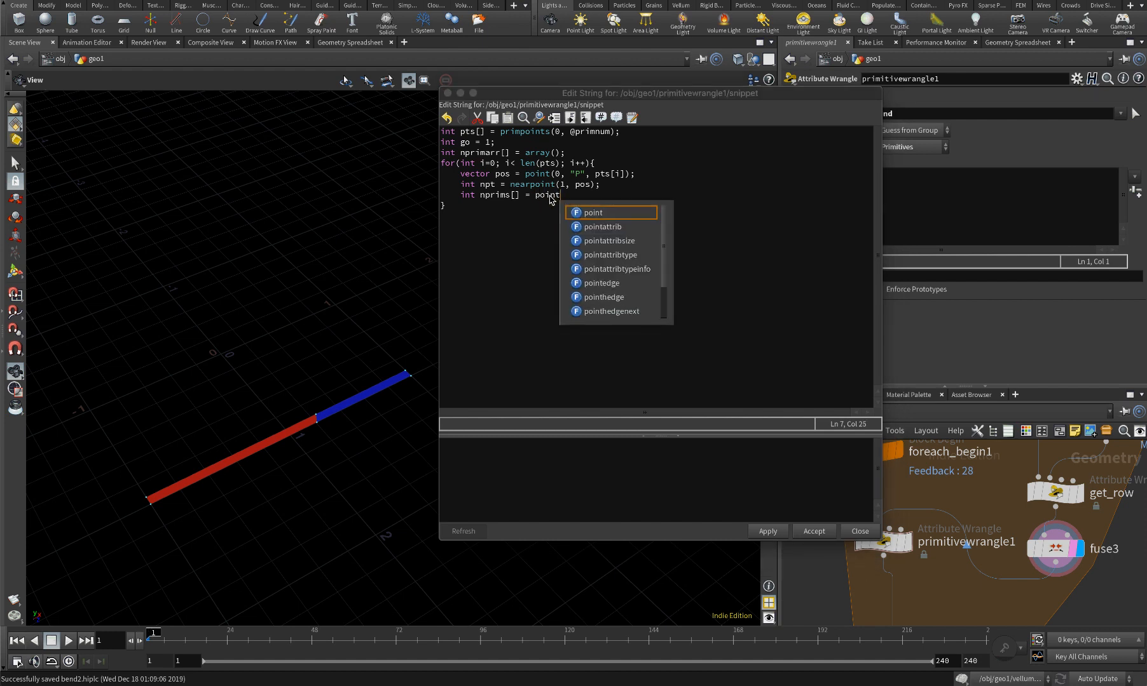
pyautogui.write('prims(1, ')
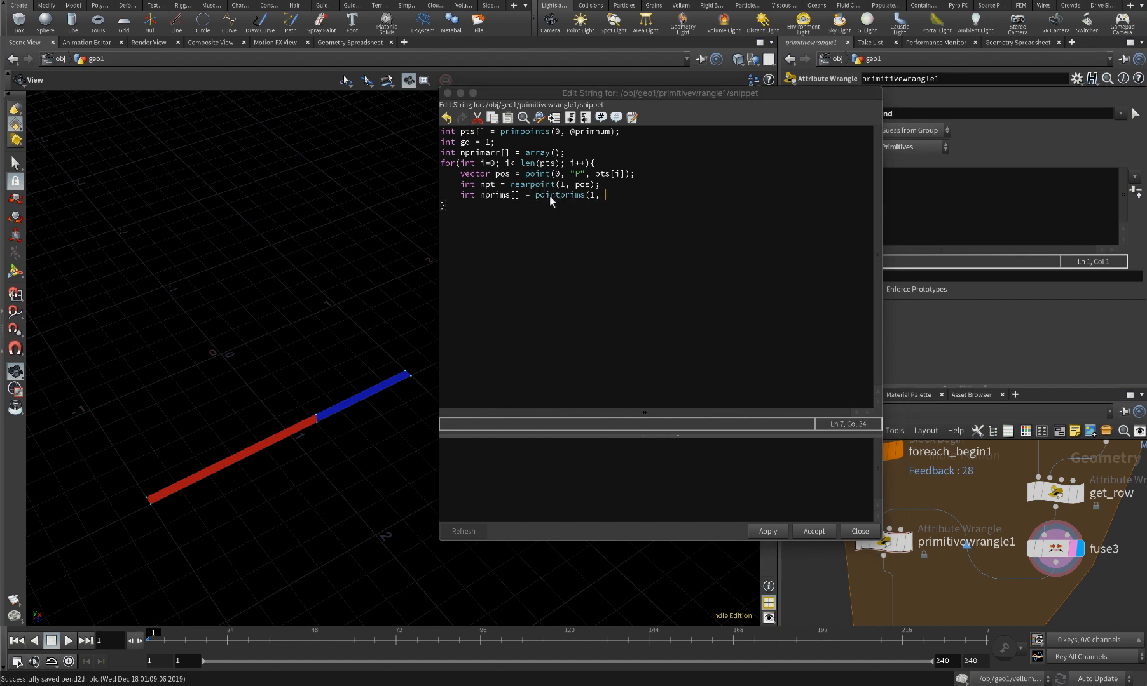
pyautogui.write('npt);')
# Below the nprims line, add an if block with the condition len(nprims) == 1 and an empty body line
pyautogui.press('Return')
pyautogui.write('if(len(')
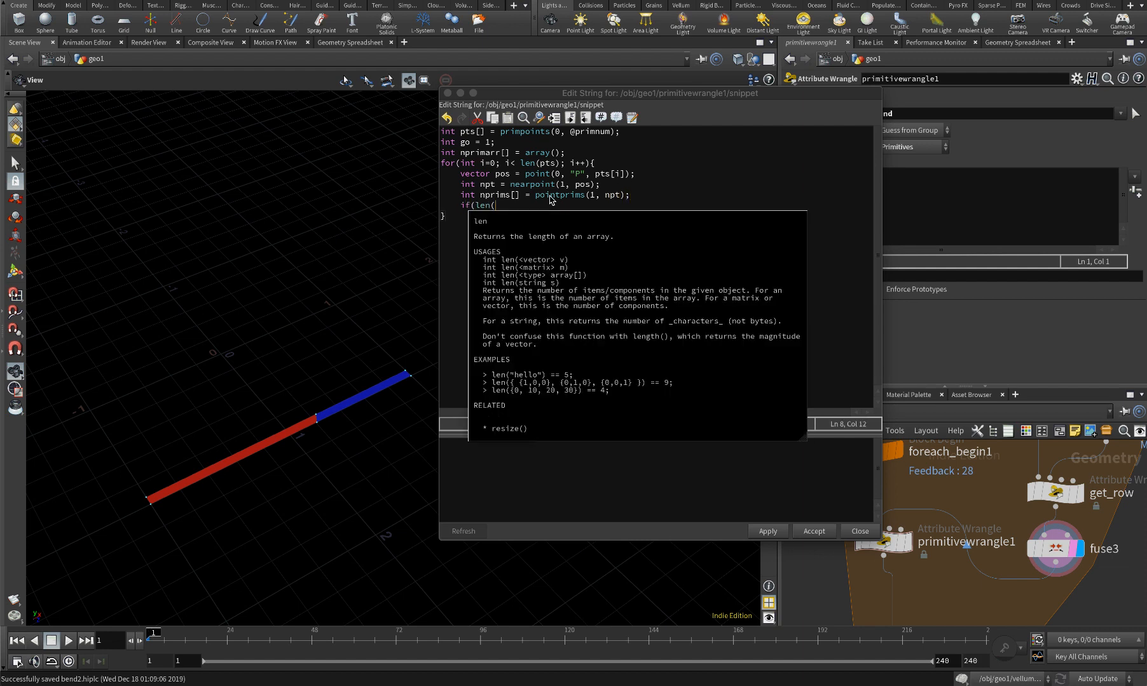
pyautogui.write('nprims')
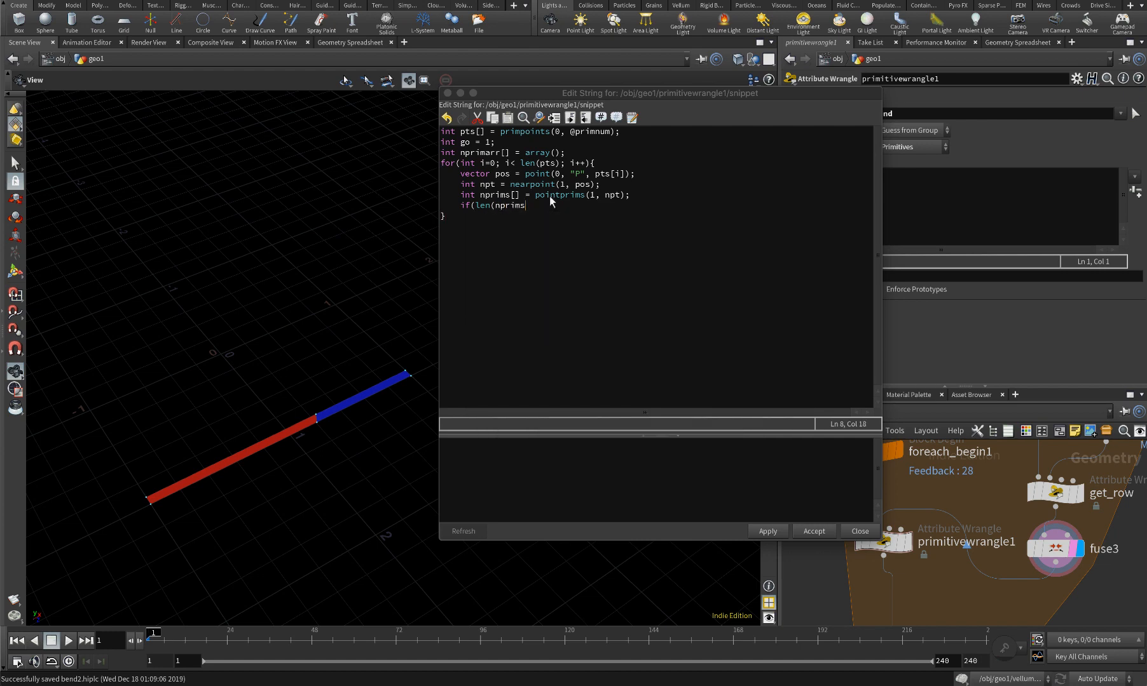
pyautogui.write(') == 1)')
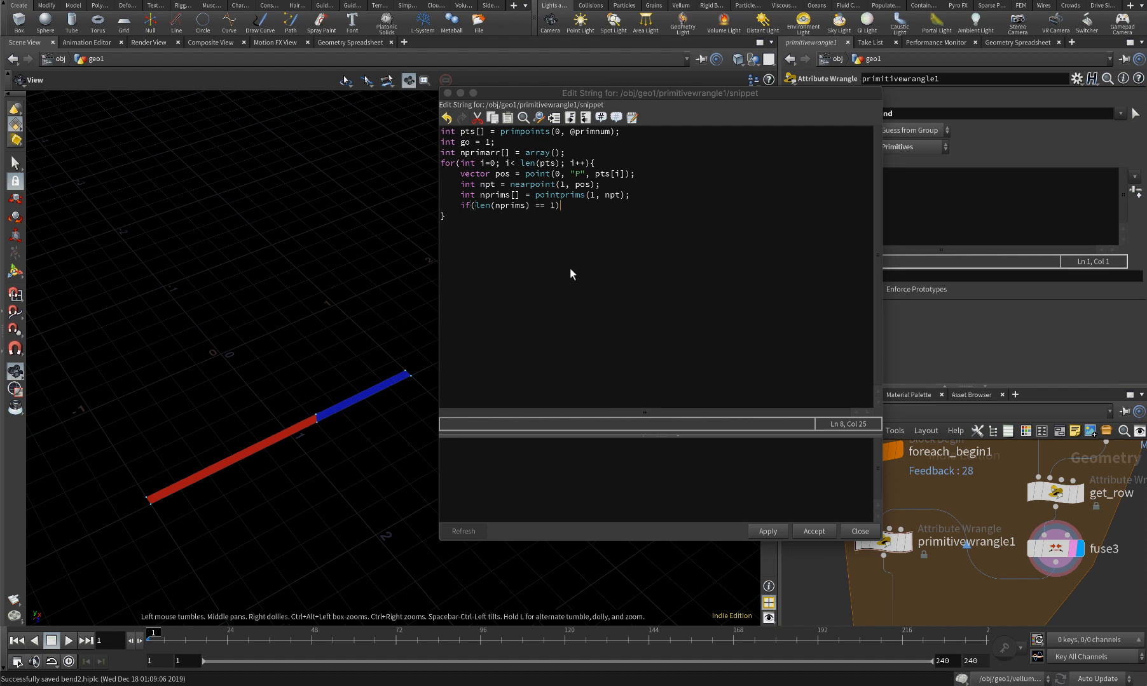
pyautogui.write('{')
pyautogui.press('Return')
pyautogui.press('Return')
pyautogui.press('Up')
# Inside the len(nprims) block, begin a nested condition with if(find(nprimarr, nprims[0]
pyautogui.write('if(fin(n')
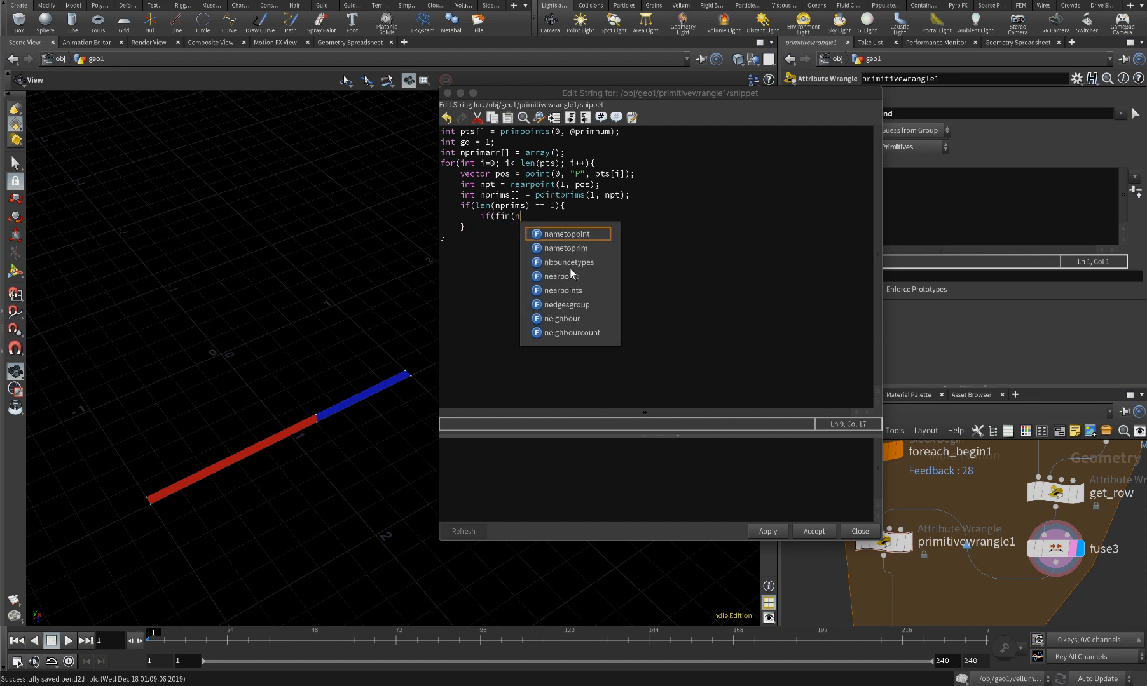
pyautogui.write('prim')
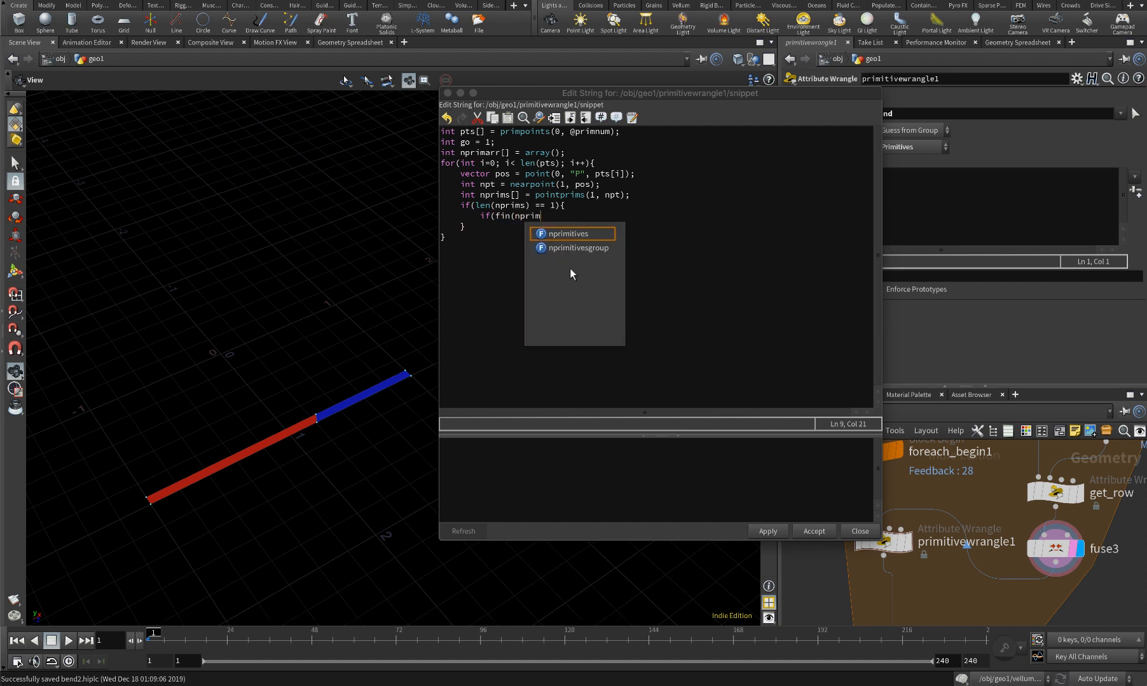
pyautogui.write('arr,')
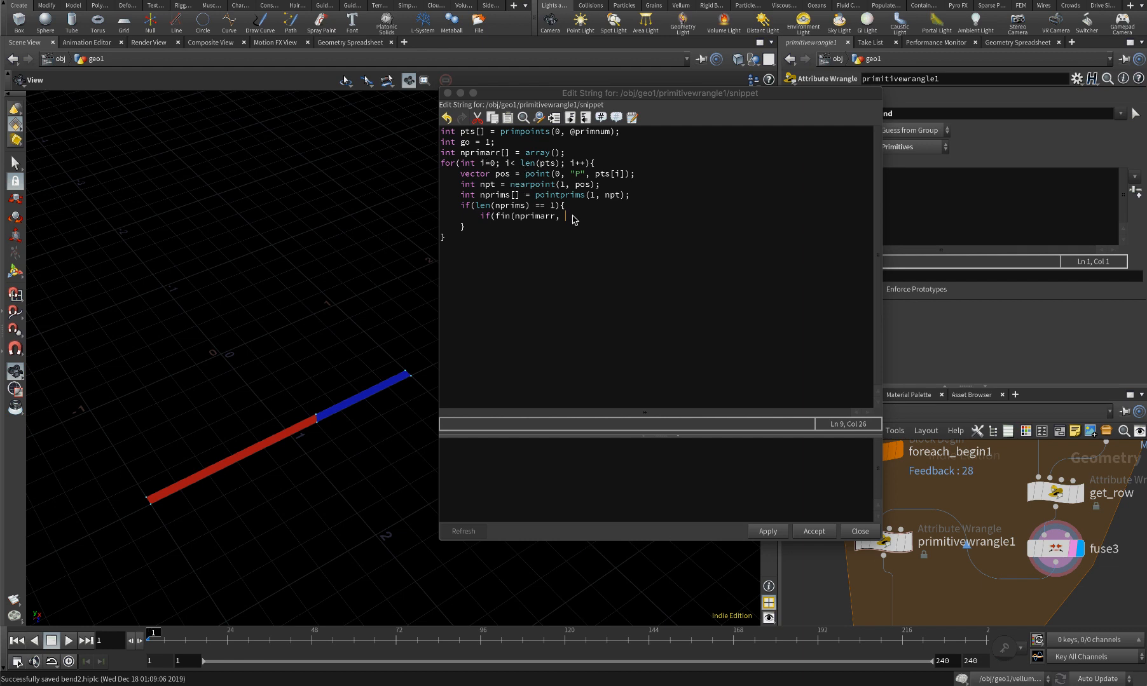
pyautogui.click(509, 219)
pyautogui.write('d')
pyautogui.click(601, 214)
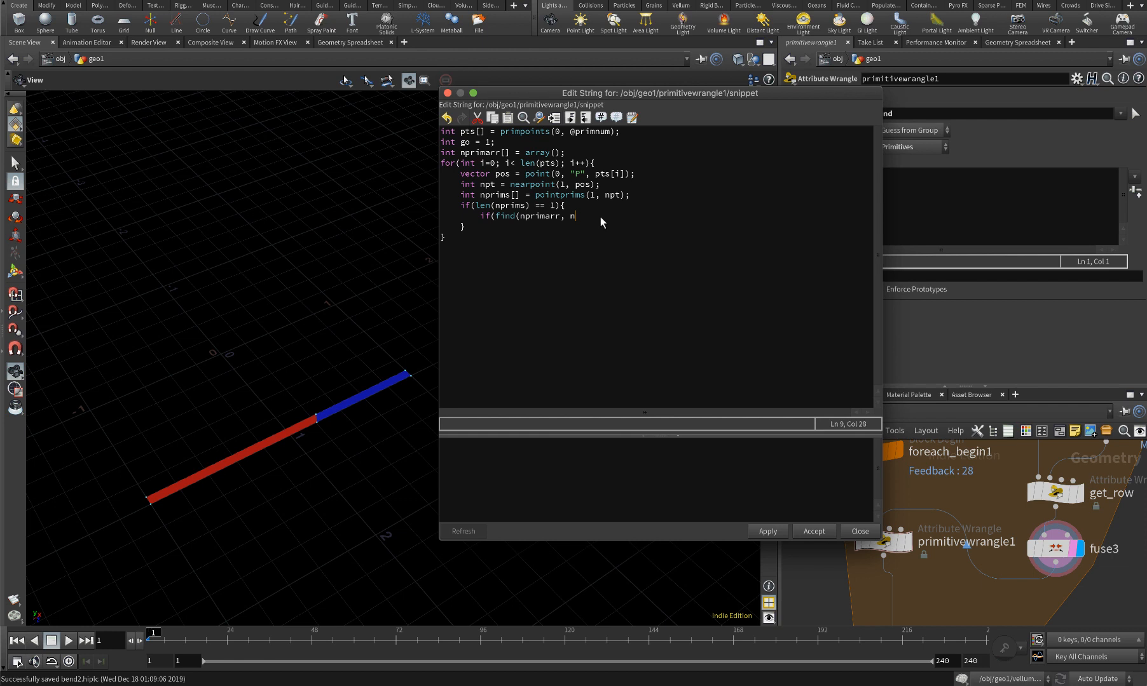
pyautogui.write('nprim')
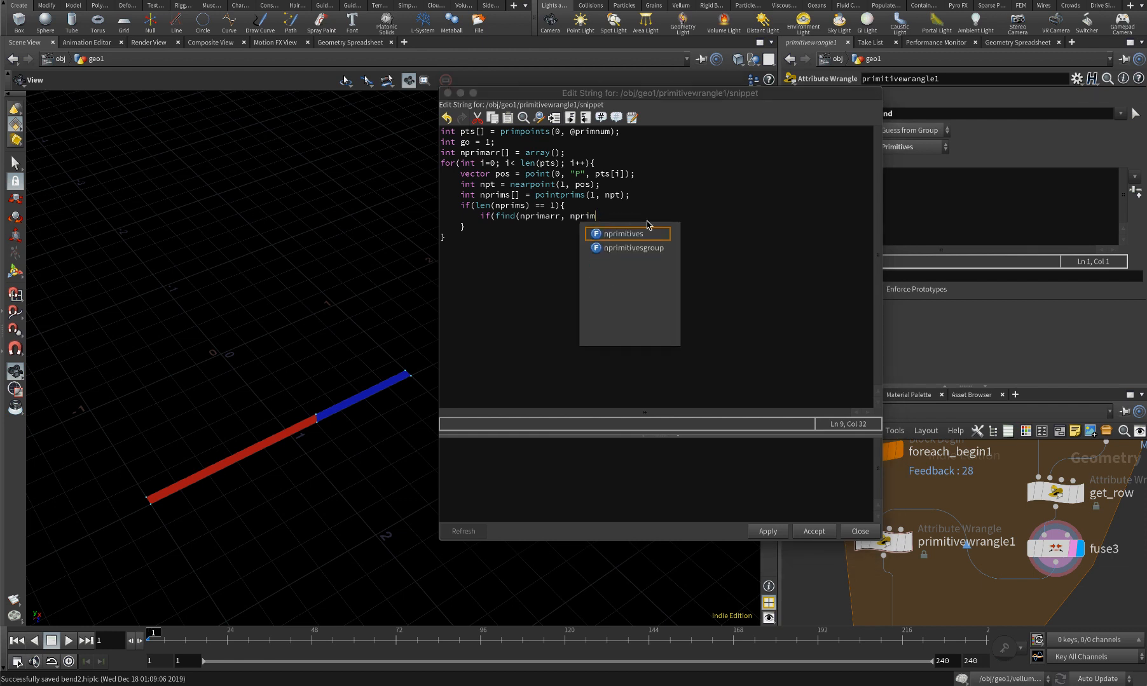
pyautogui.write('s[')
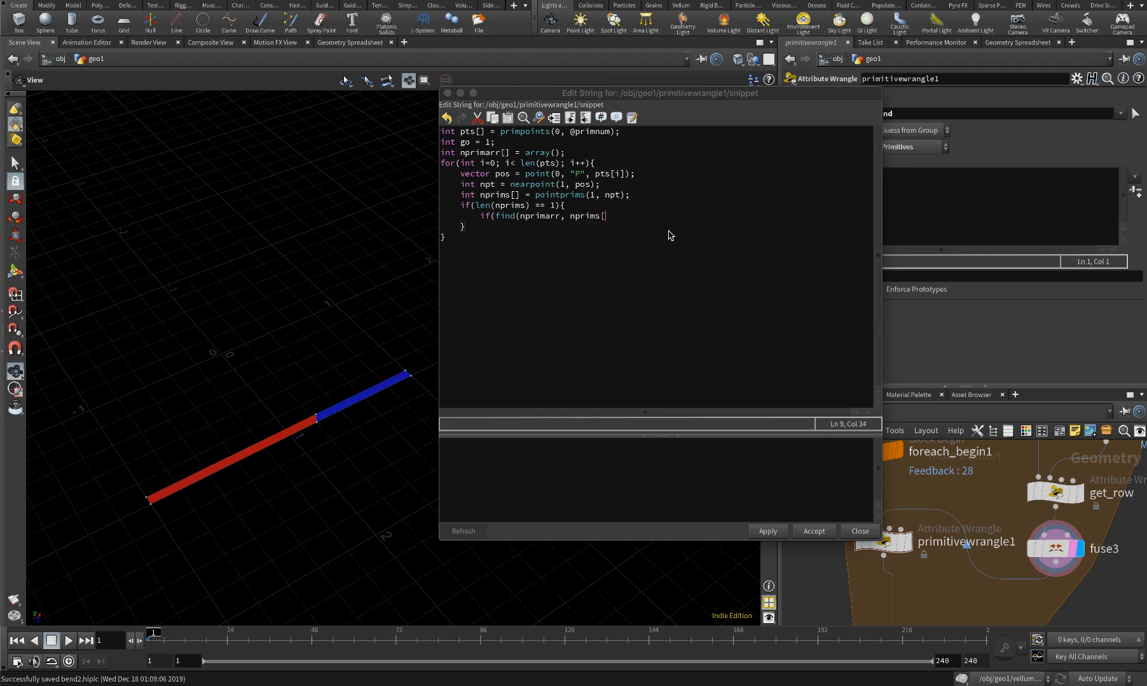
pyautogui.write('0]')
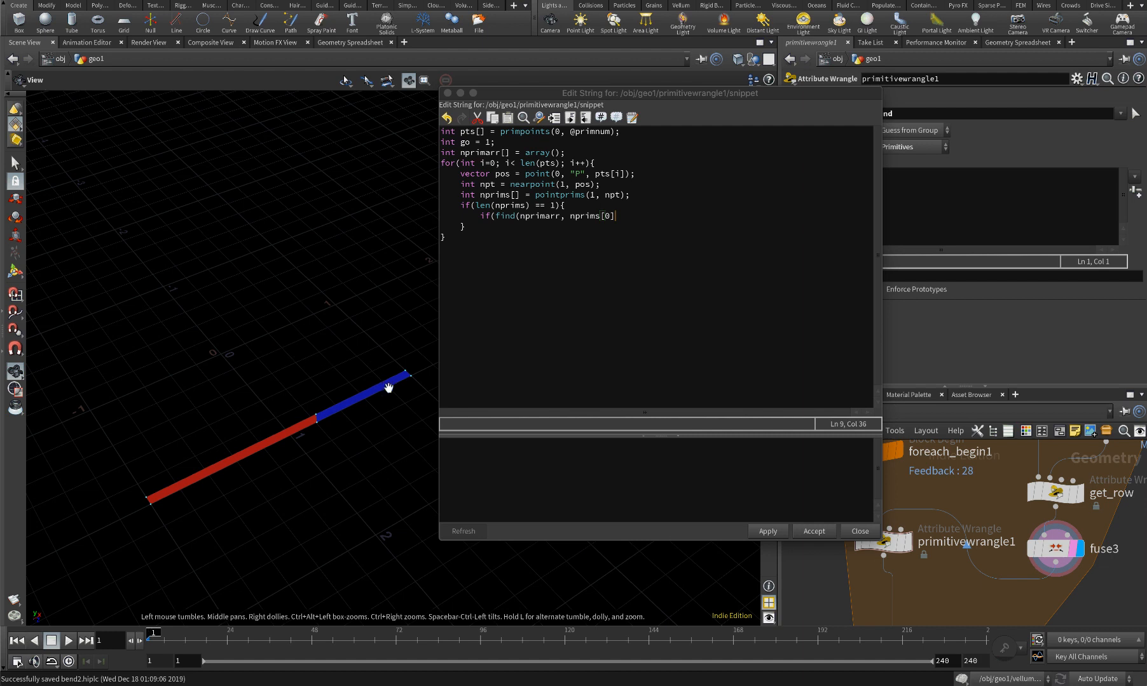
# Finish the nested find condition with ) < 0 and enclose an indented body line in braces
pyautogui.moveTo(611, 221); pyautogui.dragTo(601, 217)
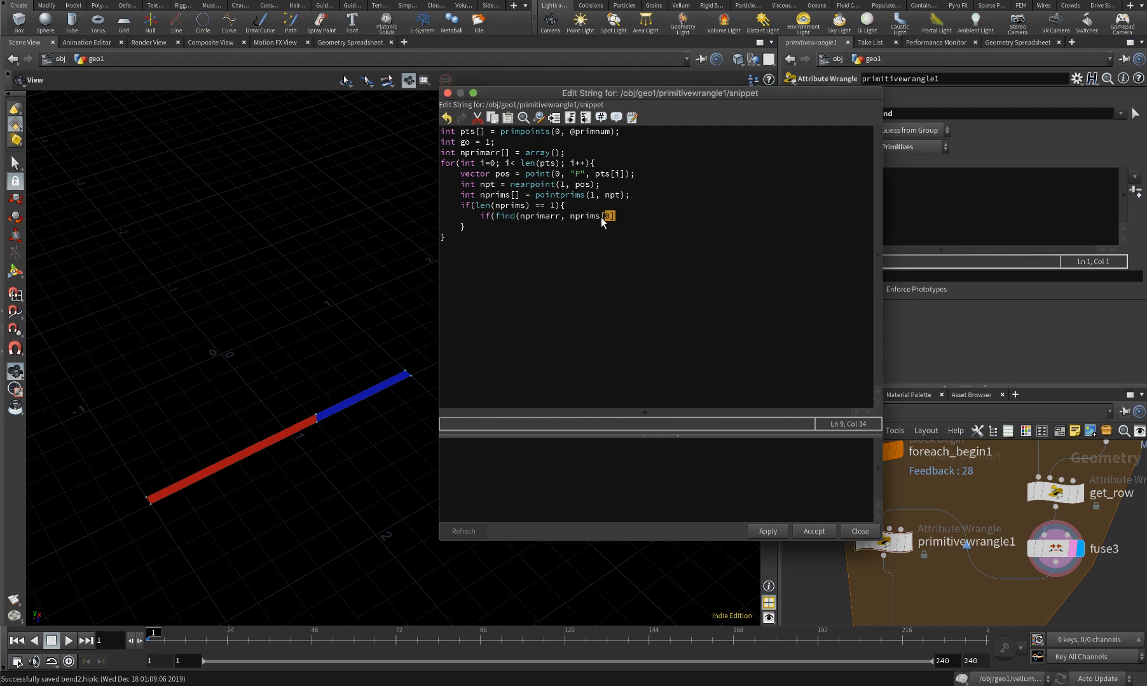
pyautogui.click(569, 217)
pyautogui.moveTo(577, 216); pyautogui.dragTo(569, 217)
pyautogui.click(618, 217)
pyautogui.doubleClick(547, 217)
pyautogui.click(617, 217)
pyautogui.write(') < 0){')
pyautogui.press('Return')
pyautogui.write('}')
pyautogui.press('Left')
pyautogui.press('Return')
pyautogui.press('Up')
pyautogui.press('Tab')
# In the nested find block, write push(nprimarr, nprims[0]);
pyautogui.write('push(nprimarr, p')
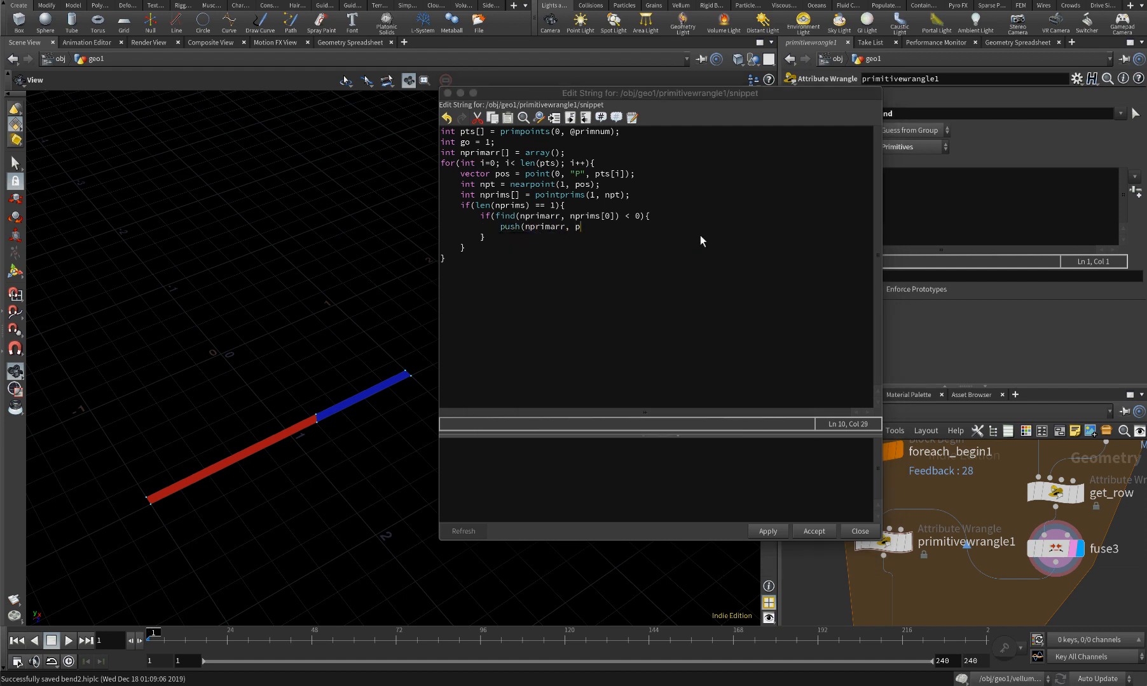
pyautogui.press('BackSpace')
pyautogui.write('nprim')
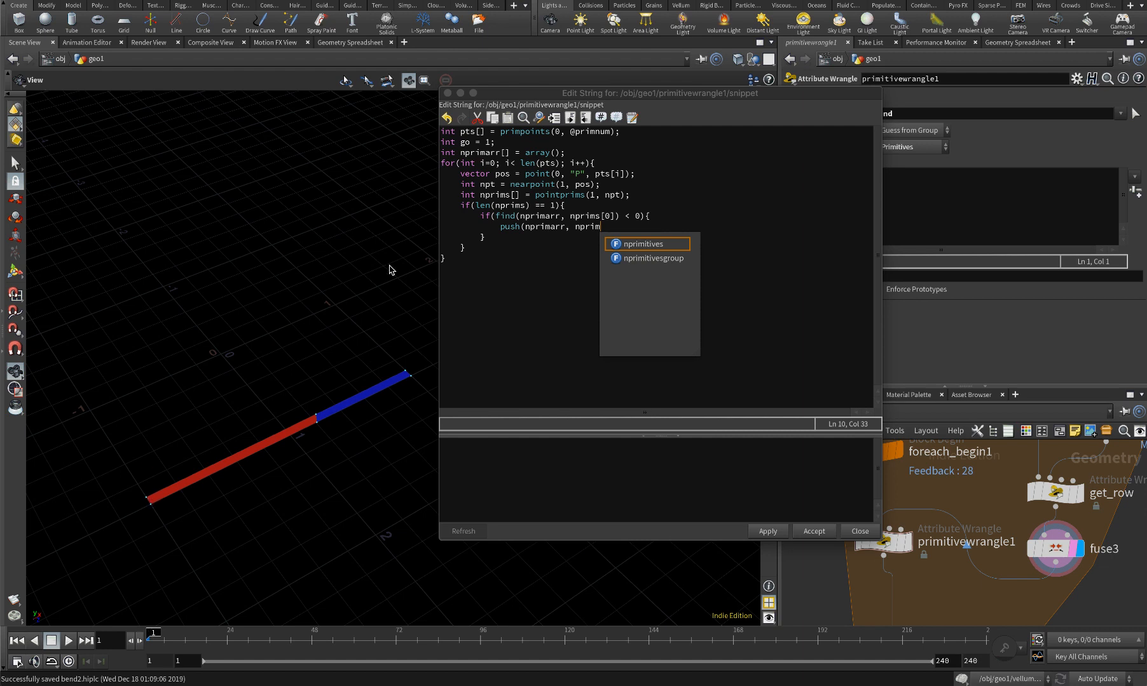
pyautogui.click(624, 232)
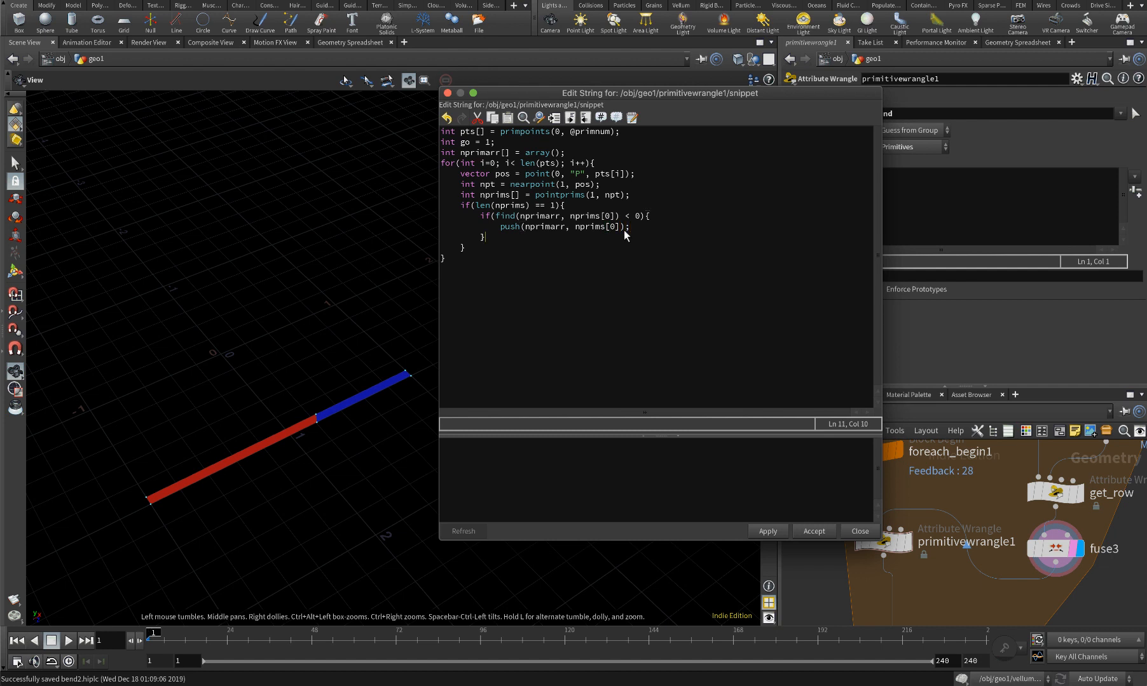
# After the len(nprims) block, leave a blank line and write vector npos = point(1, "P", npt);
pyautogui.press('Down')
pyautogui.press('Return')
pyautogui.press('Return')
pyautogui.write('vector np')
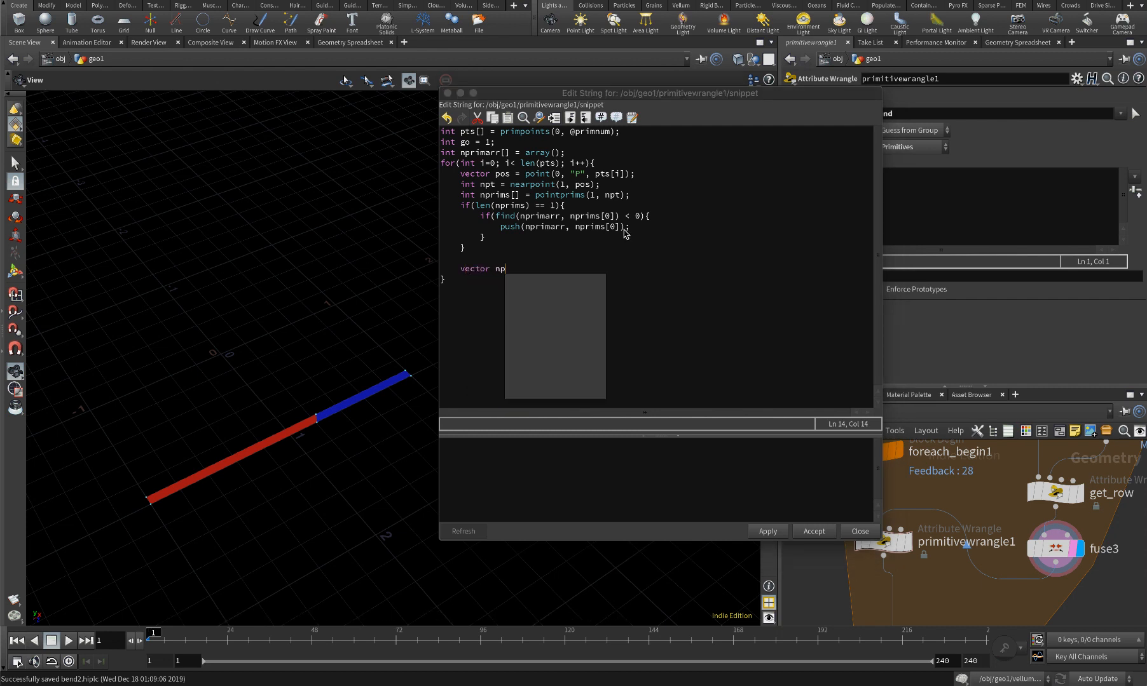
pyautogui.write('os = point(')
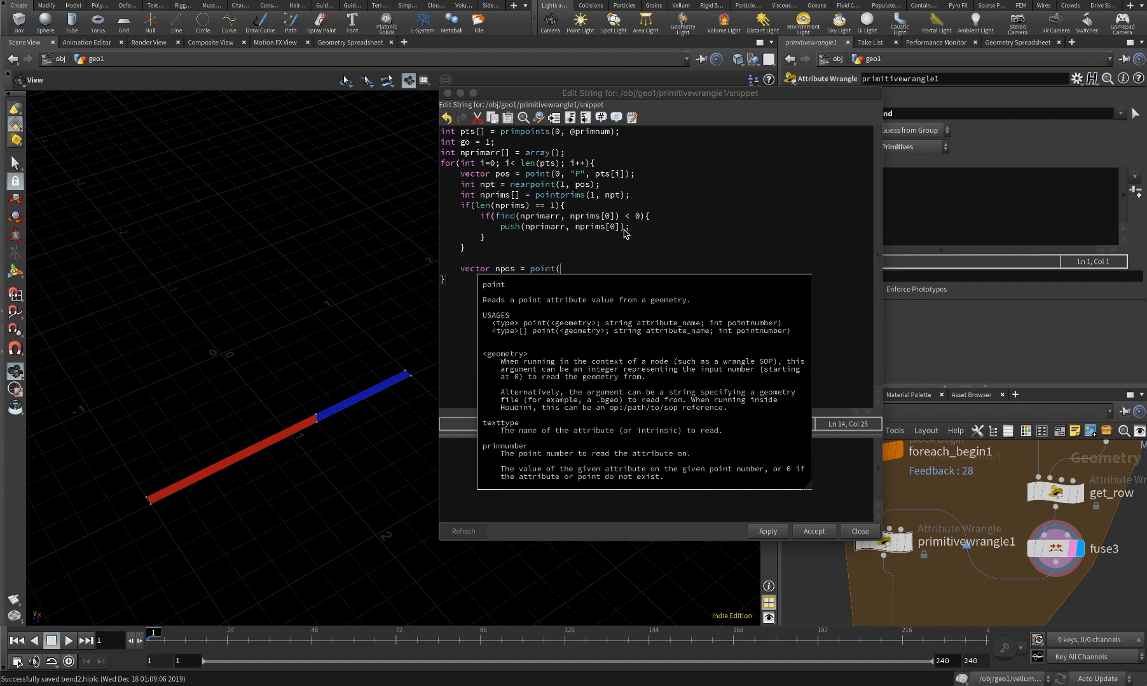
pyautogui.write('n')
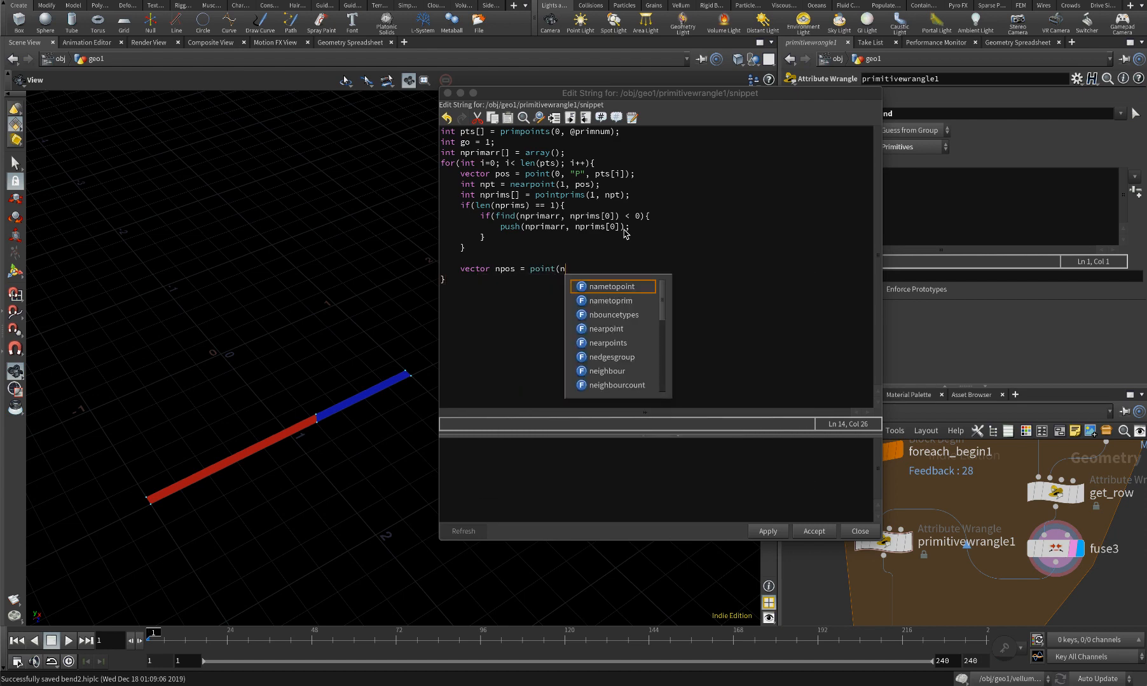
pyautogui.press('BackSpace')
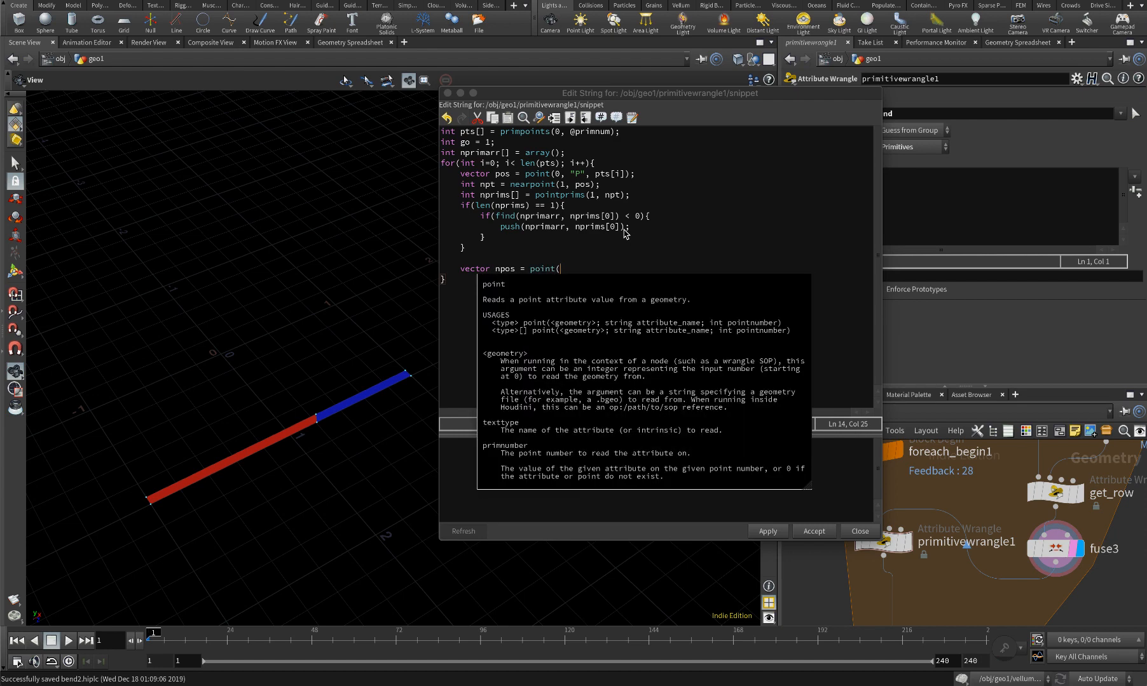
pyautogui.write('01')
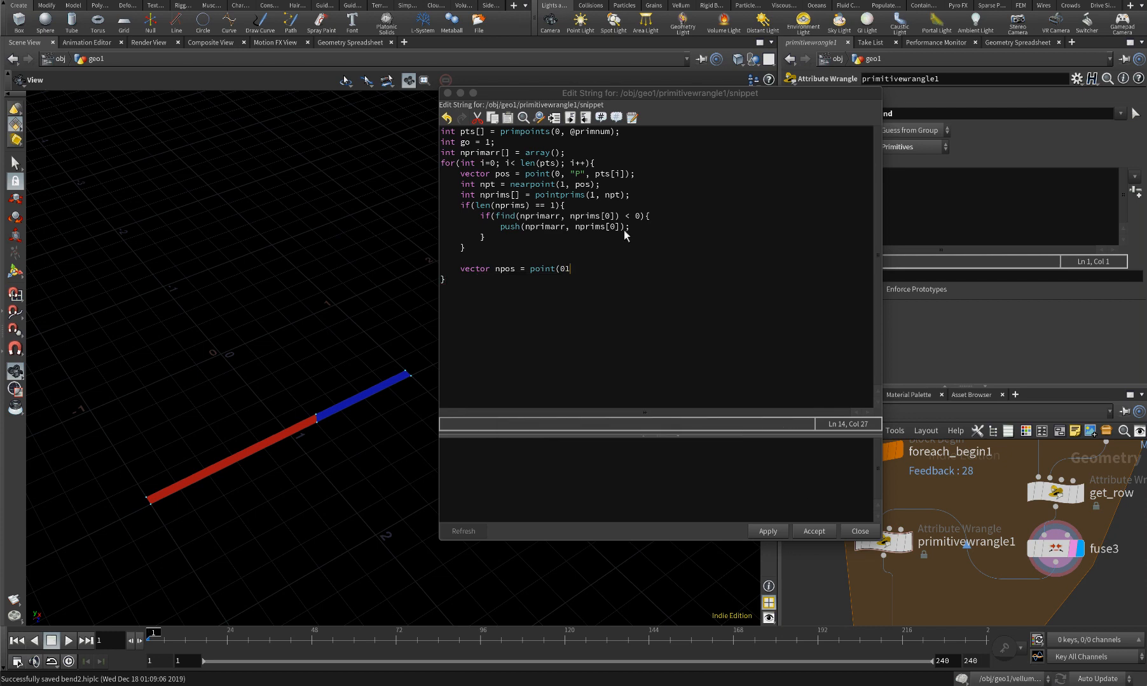
pyautogui.press('BackSpace')
pyautogui.press('BackSpace')
pyautogui.write('1, "P", npt);')
# Below npos, add the line float dist = distance(pos, npos);
pyautogui.press('Return')
pyautogui.write('float dist = distance(p')
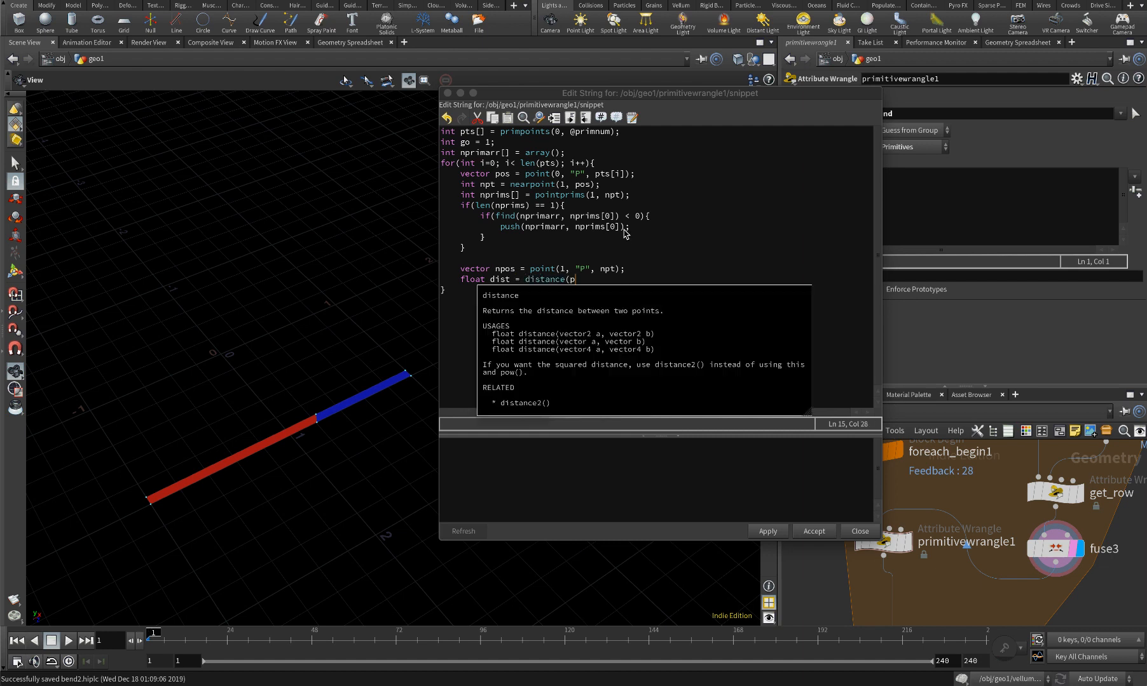
pyautogui.write('os, n')
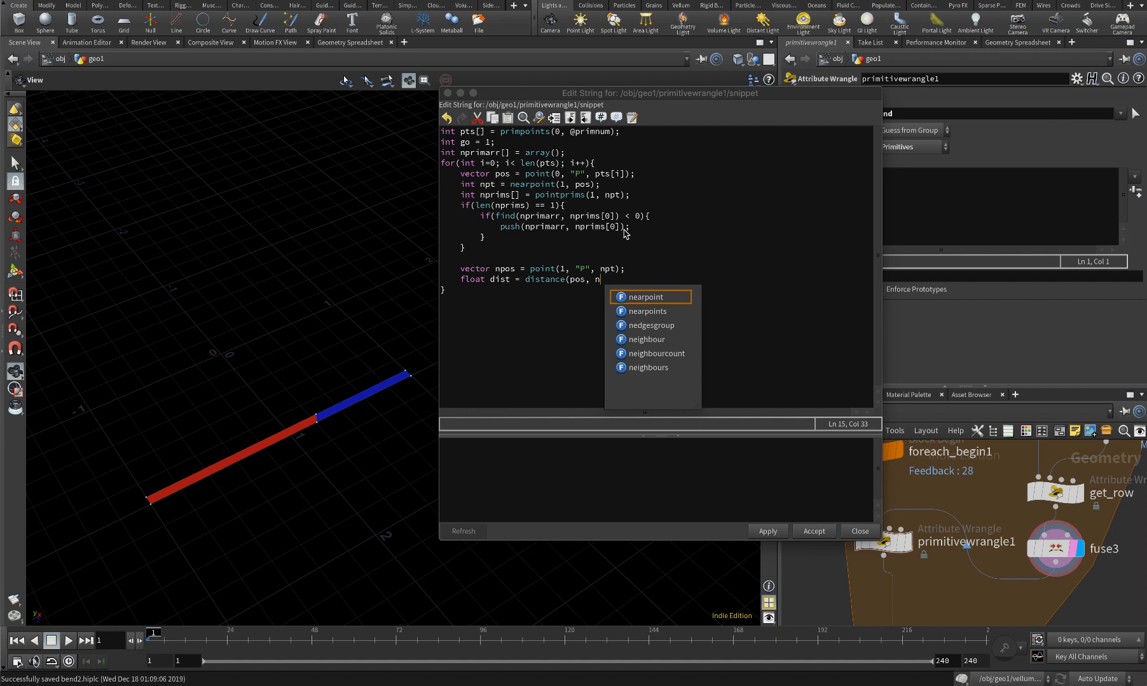
pyautogui.write('pos);')
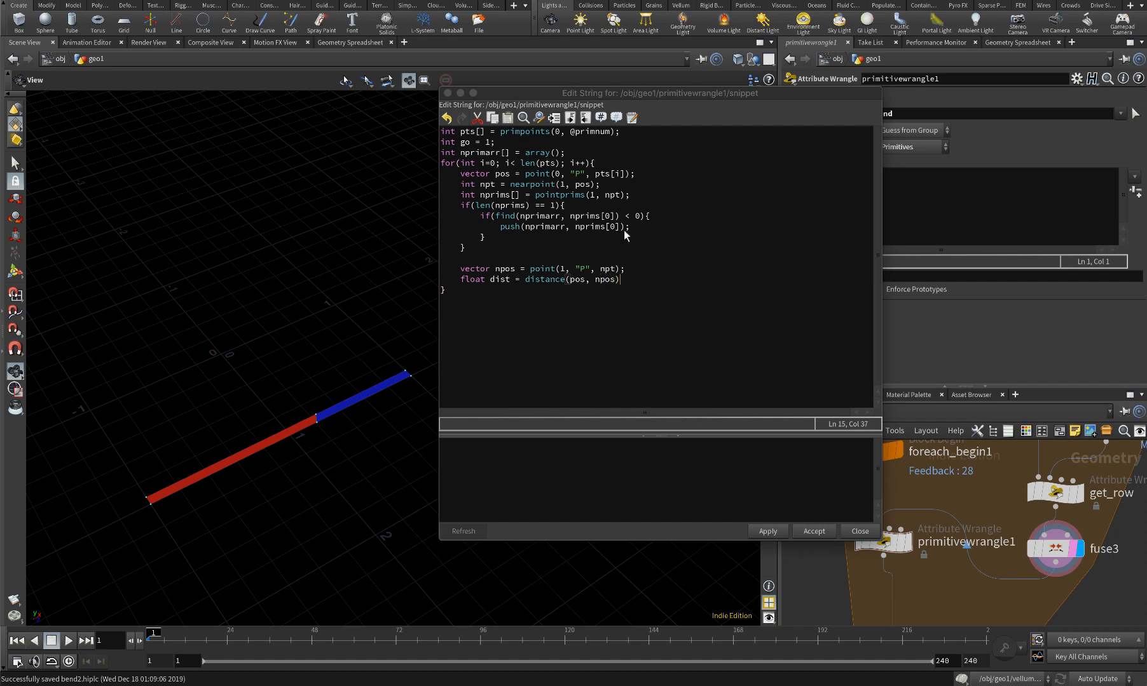
# Add an if block with the condition dist > 0.01 that sets go = 0;
pyautogui.press('Return')
pyautogui.write('if(dist > 0.01){')
pyautogui.press('Return')
pyautogui.write('}')
pyautogui.press('Left')
pyautogui.press('Return')
pyautogui.press('Up')
pyautogui.press('Tab')
pyautogui.click(486, 302)
pyautogui.write('g')
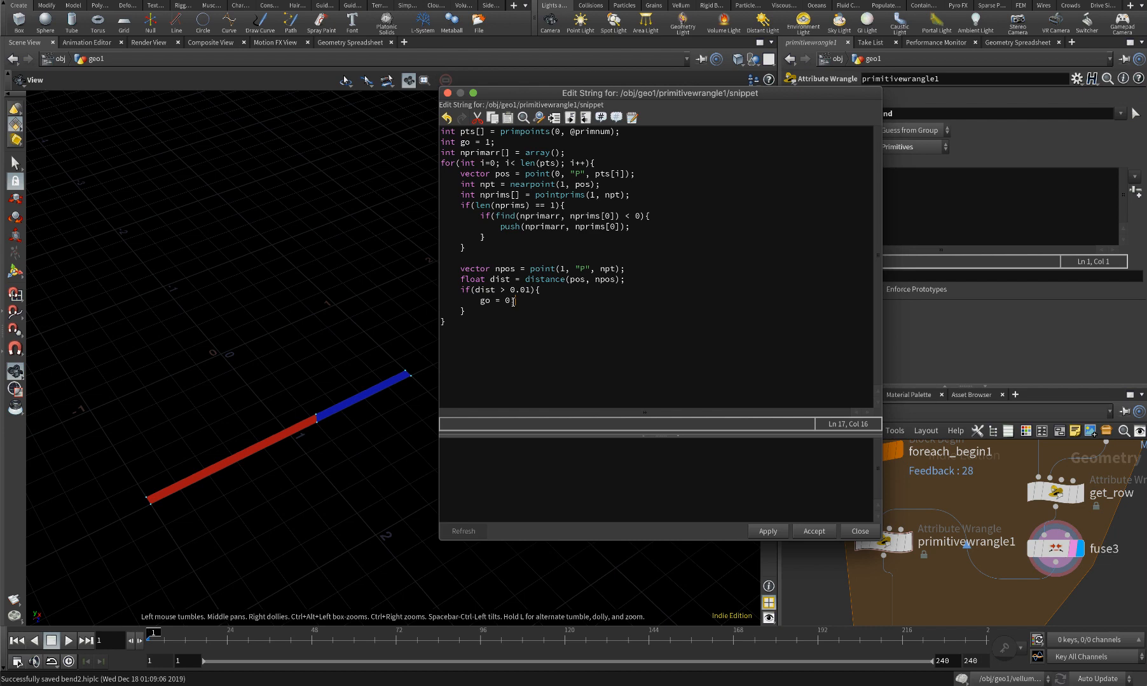
# Below the for loop, leave a blank line and add an if block with the condition len(nprimarr) < 2
pyautogui.click(489, 329)
pyautogui.press('Return')
pyautogui.press('Return')
pyautogui.write('i')
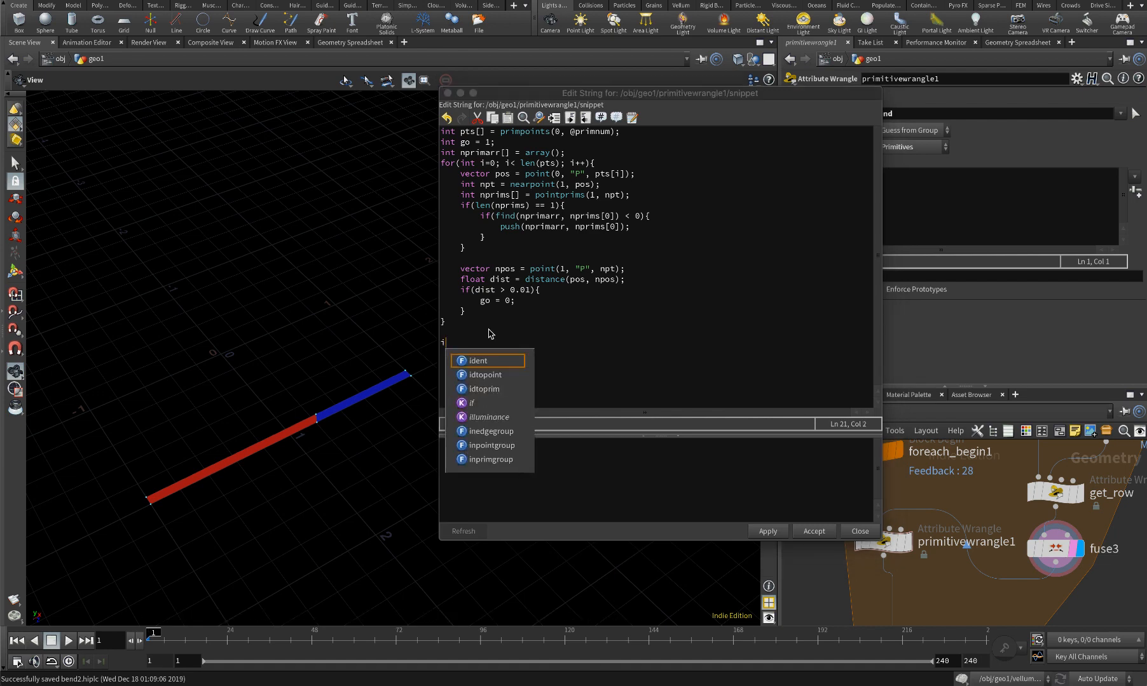
pyautogui.write('f(')
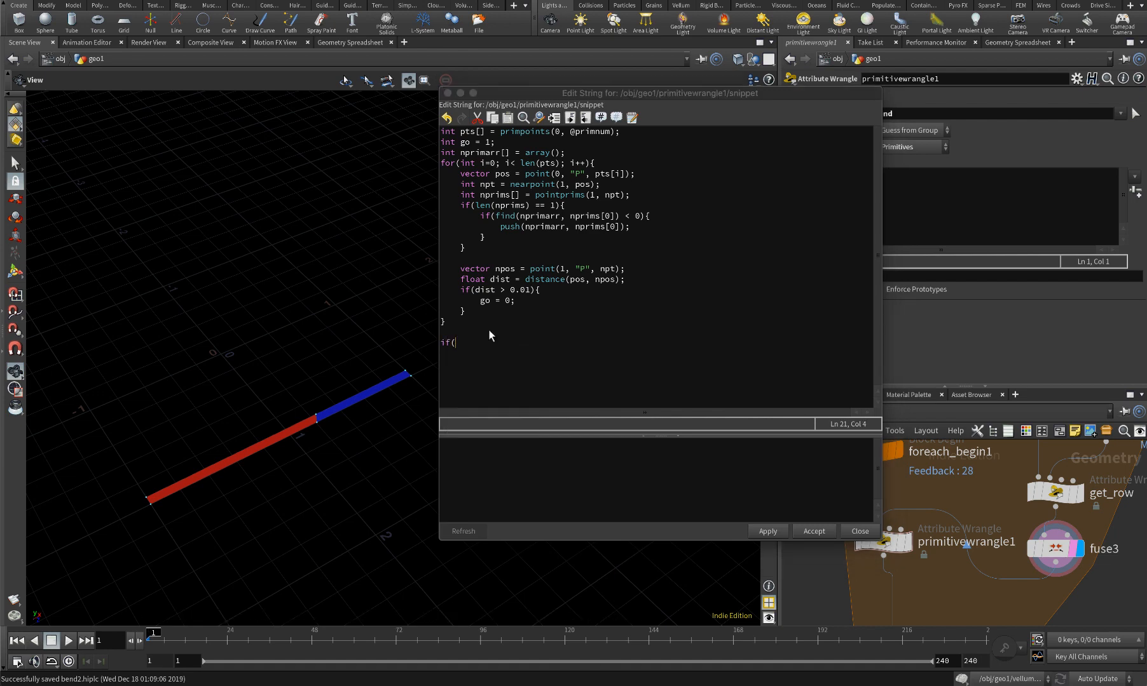
pyautogui.write('len(')
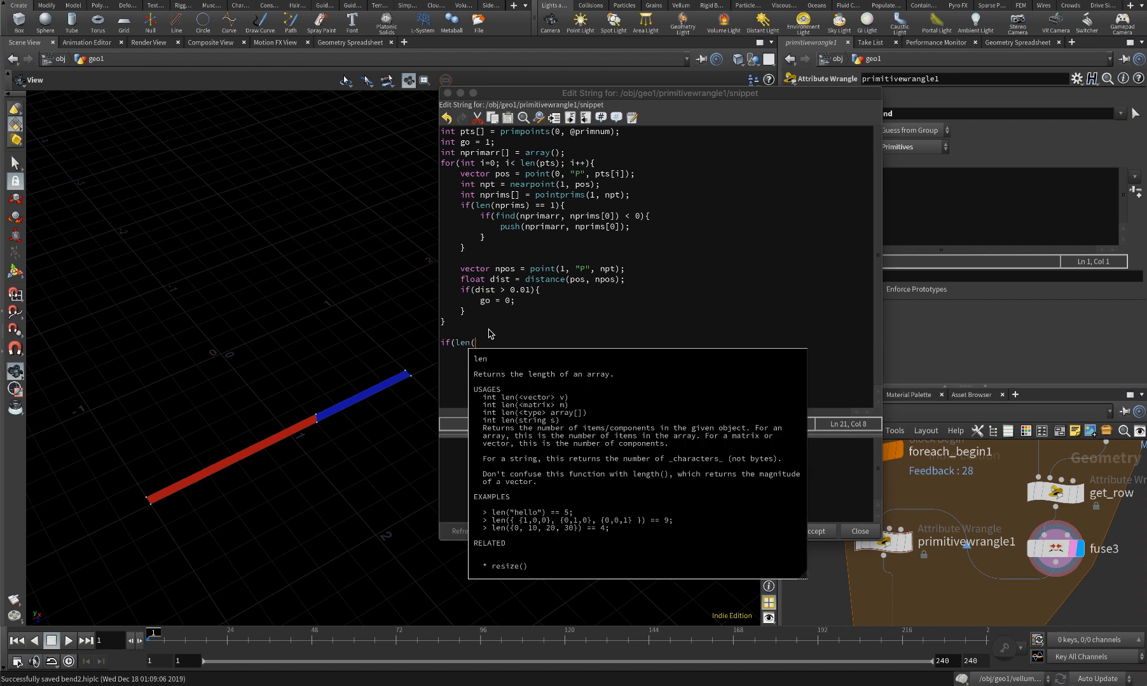
pyautogui.write('nprim')
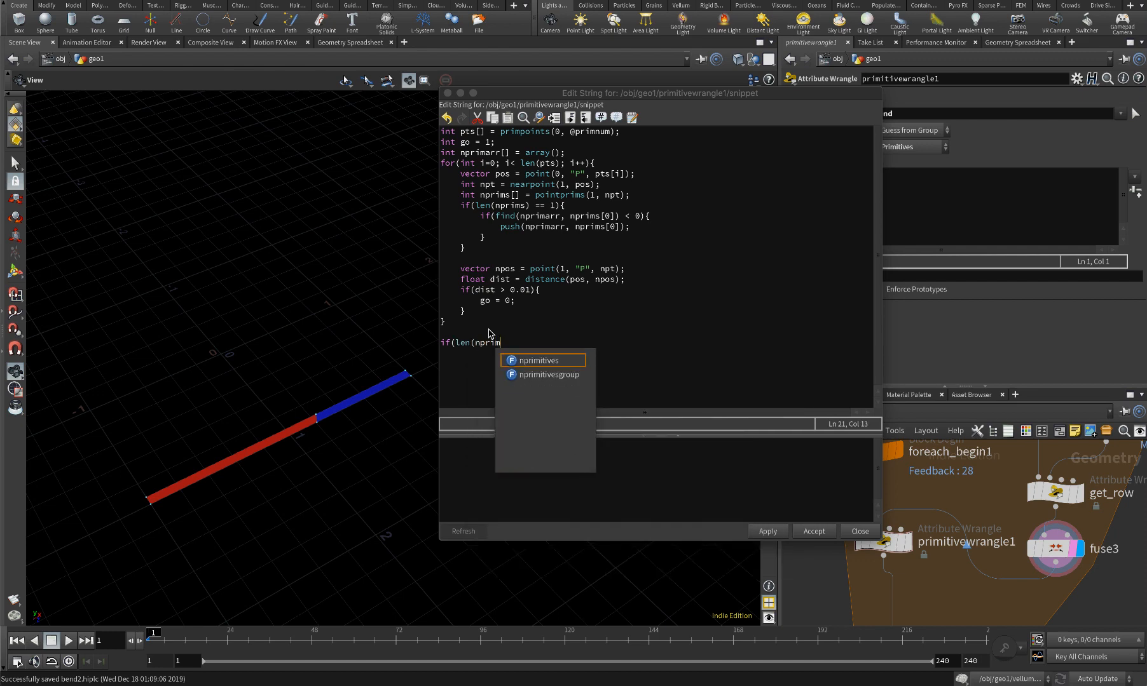
pyautogui.write('arr)')
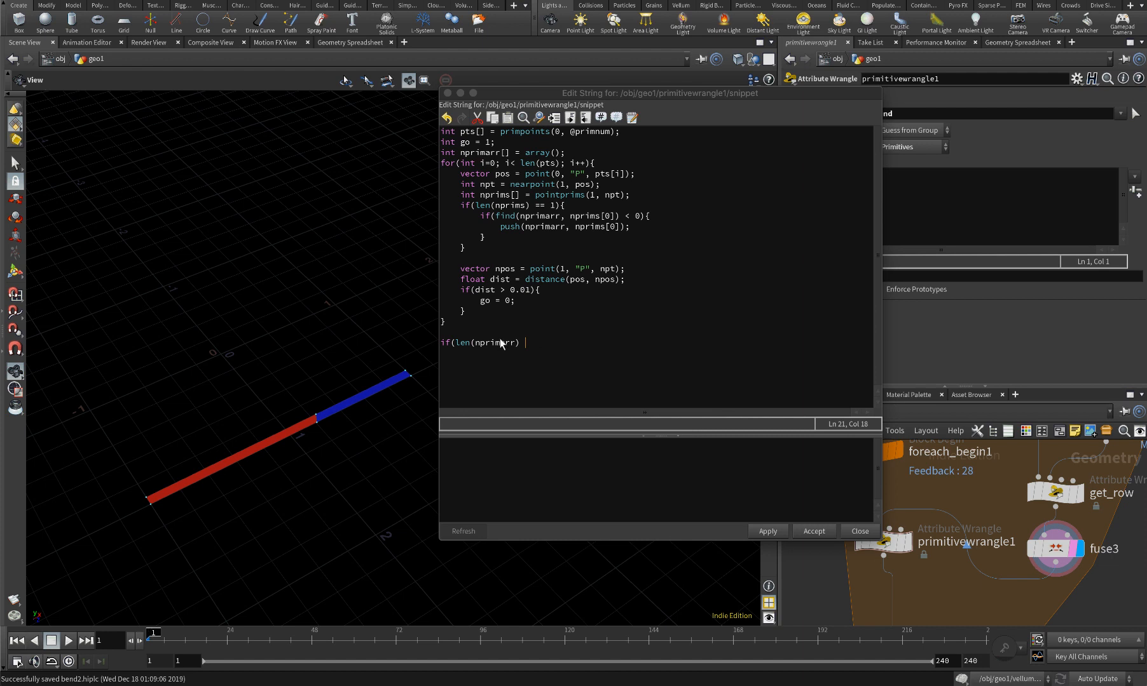
pyautogui.write('< 2){')
pyautogui.press('Return')
pyautogui.write('}')
pyautogui.press('Left')
# Inside the len(nprimarr) < 2 block, write go = 0;
pyautogui.doubleClick(490, 344)
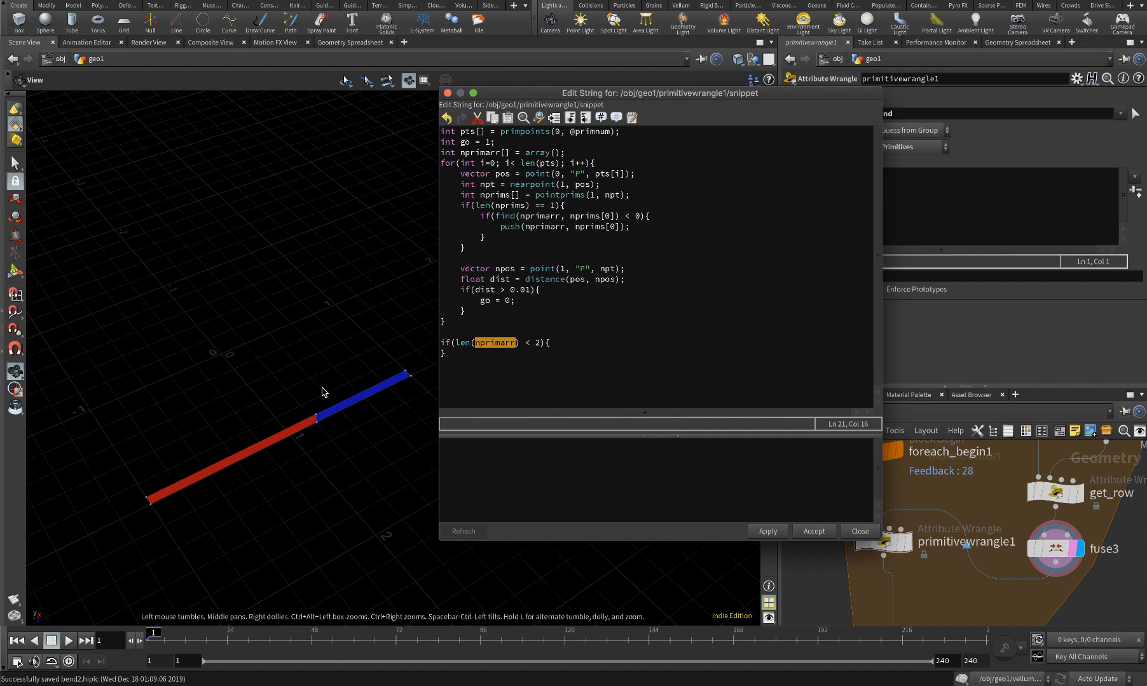
pyautogui.click(536, 343)
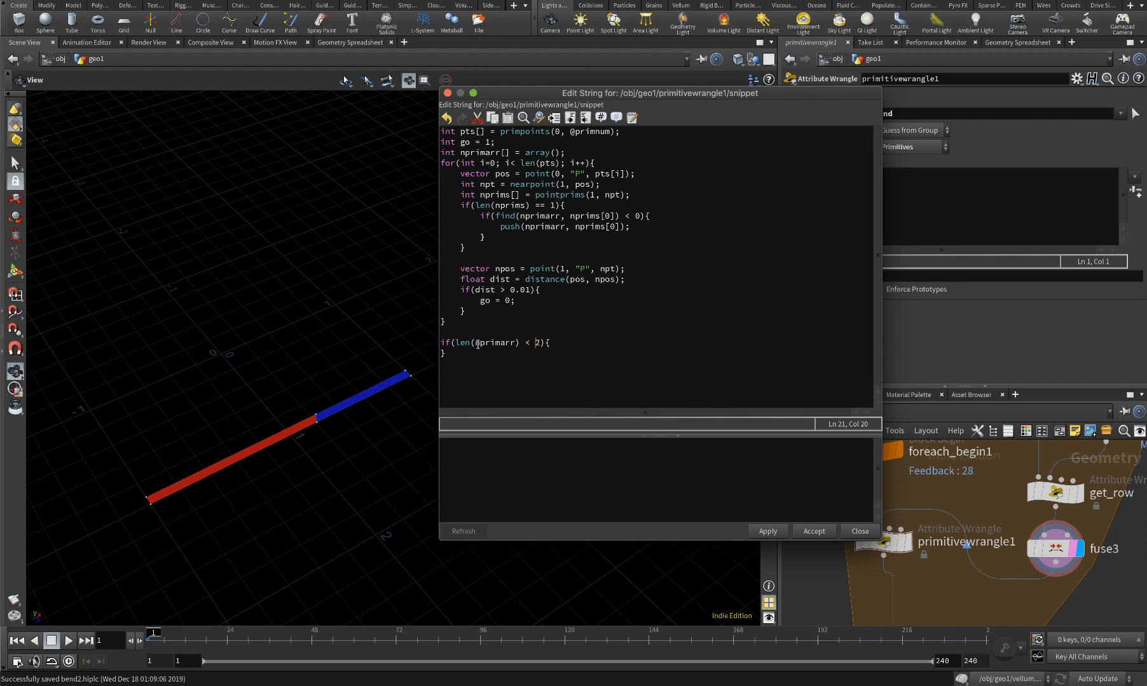
pyautogui.moveTo(476, 343); pyautogui.dragTo(515, 342)
pyautogui.click(573, 341)
pyautogui.press('Return')
pyautogui.write('go = 0;')
# Below the len(nprimarr) block, add another if block with the condition go == 1
pyautogui.press('Down')
pyautogui.write('if(go == 1){')
pyautogui.press('Return')
pyautogui.press('Return')
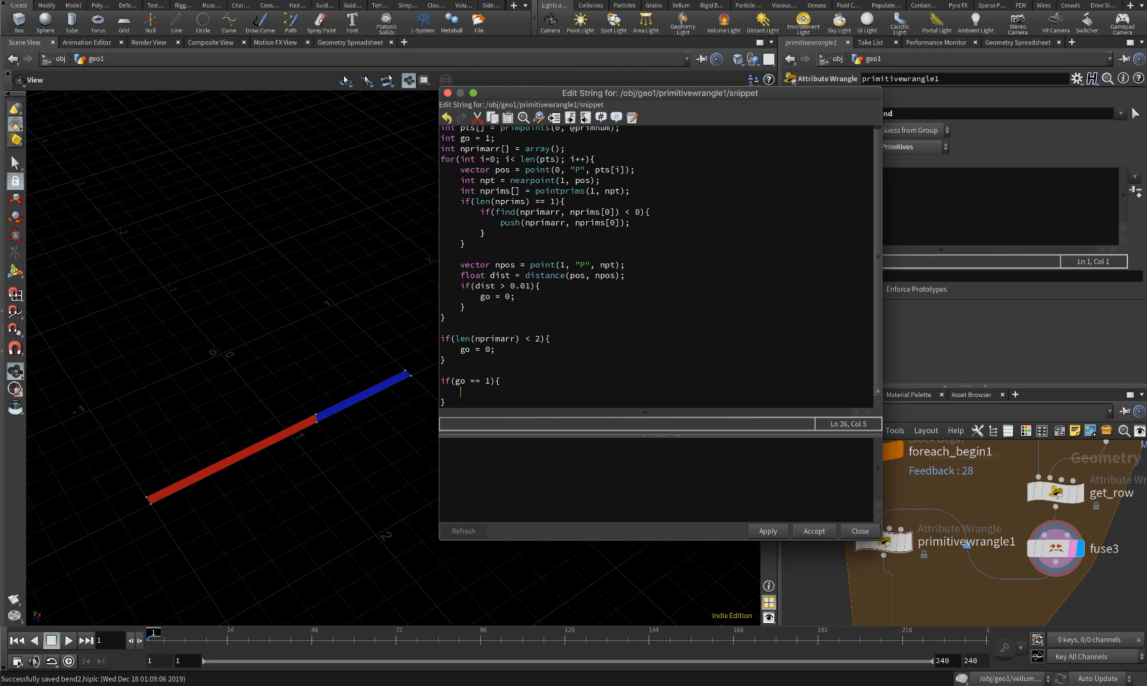
# Move the code editor off the parameters and write f@restlength = chf("angle"); inside the go == 1 block
pyautogui.press('super+Tab')
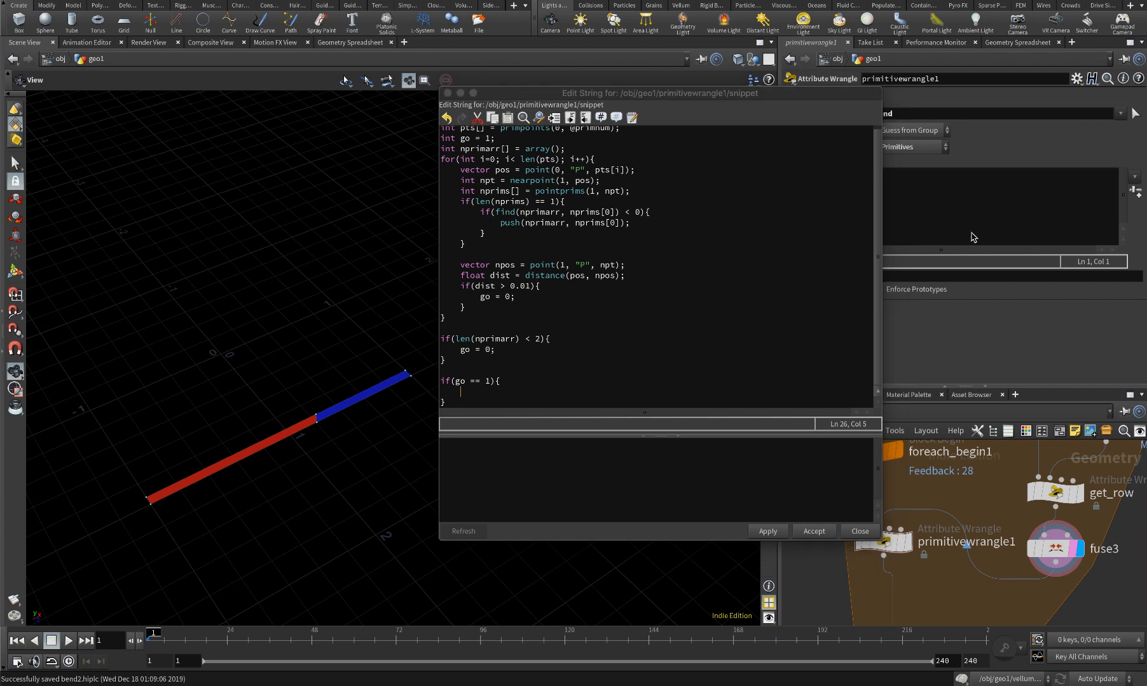
pyautogui.click(491, 391)
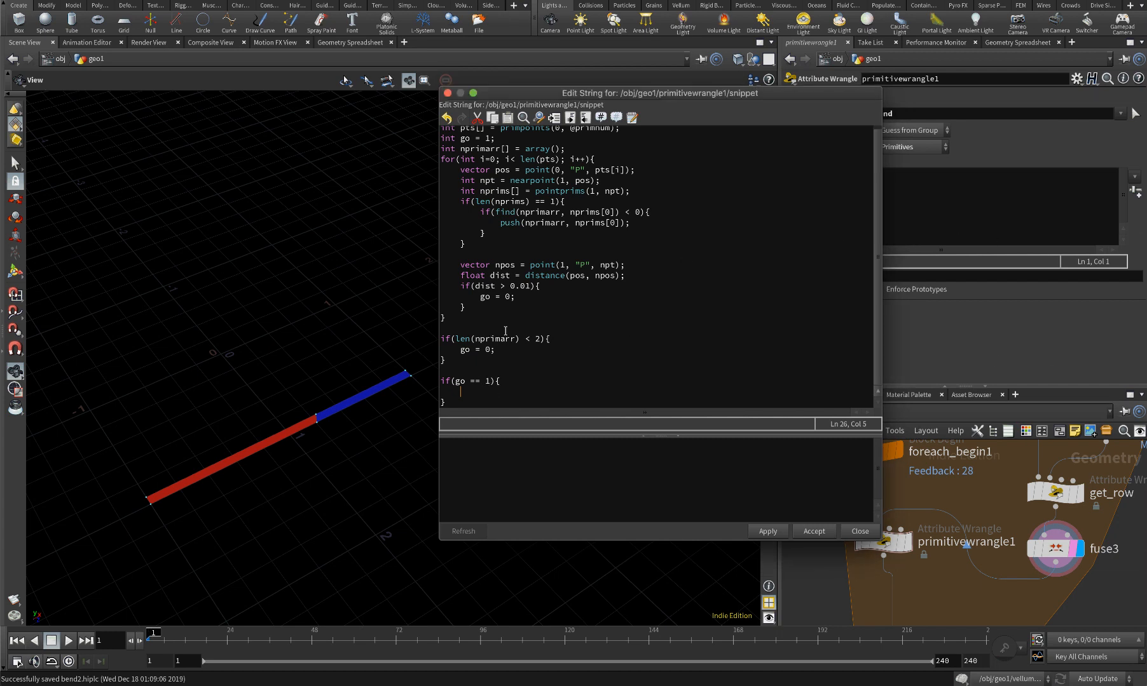
pyautogui.moveTo(570, 96); pyautogui.dragTo(527, 92)
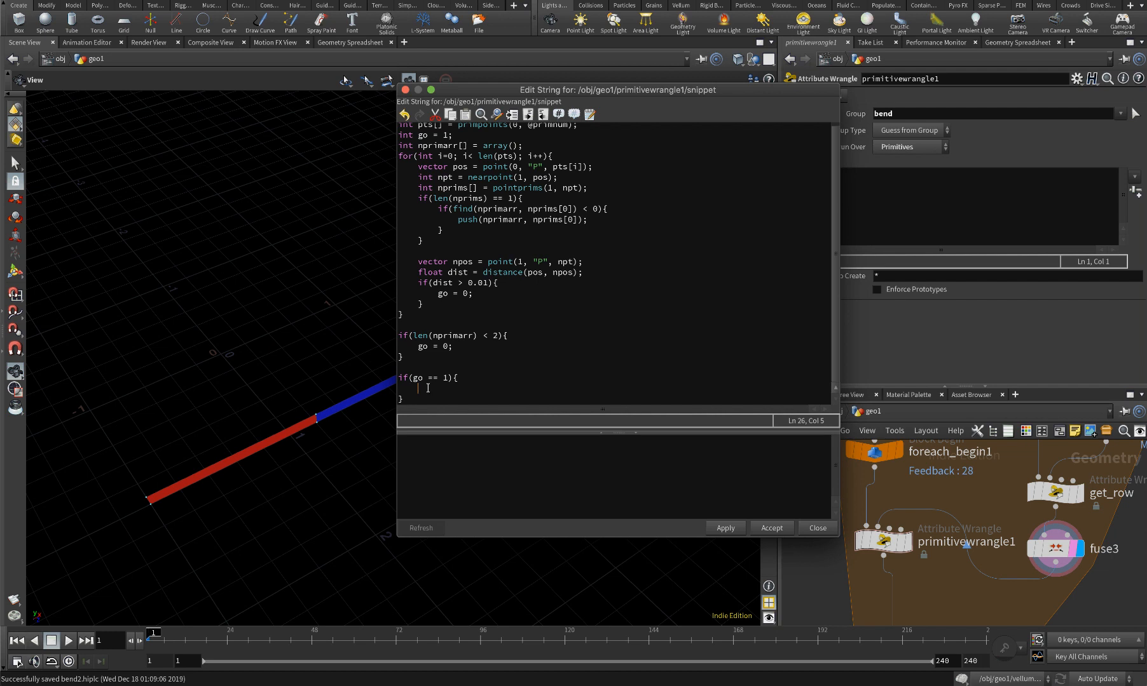
pyautogui.write('f')
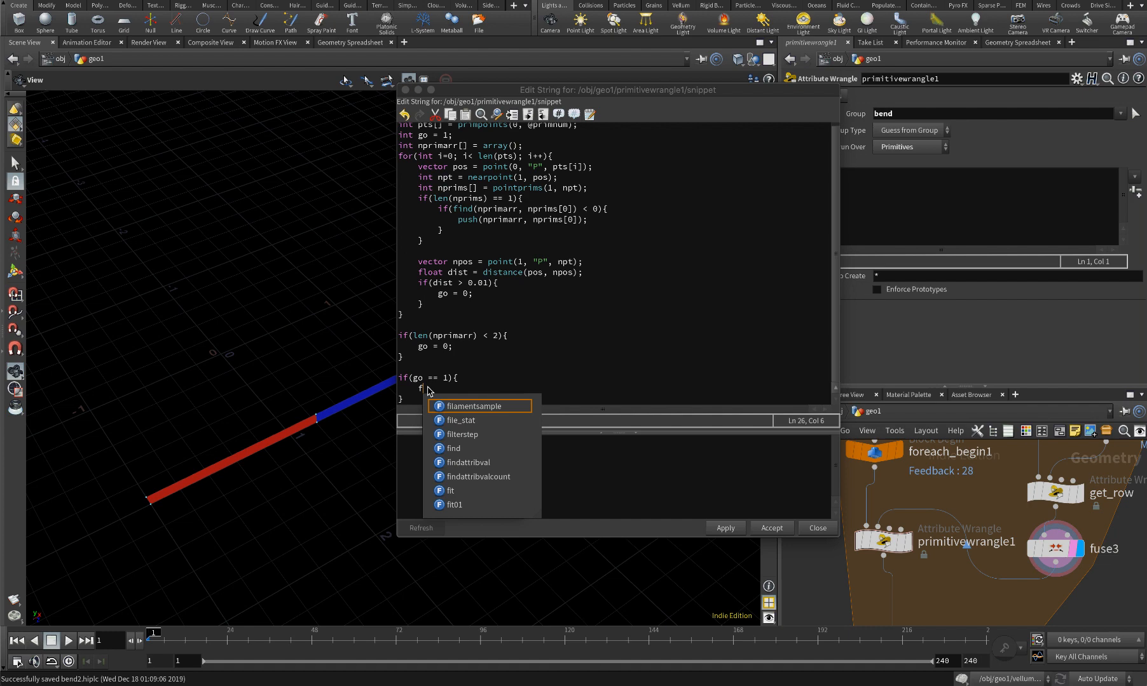
pyautogui.write('@res')
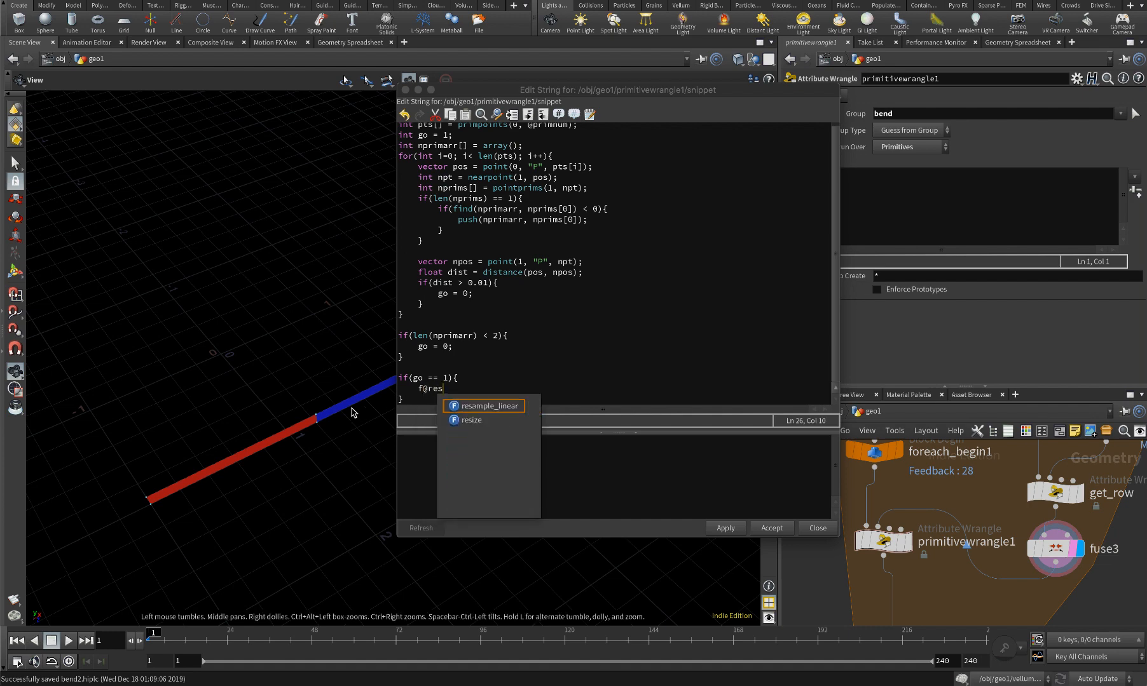
pyautogui.write('tlength = ')
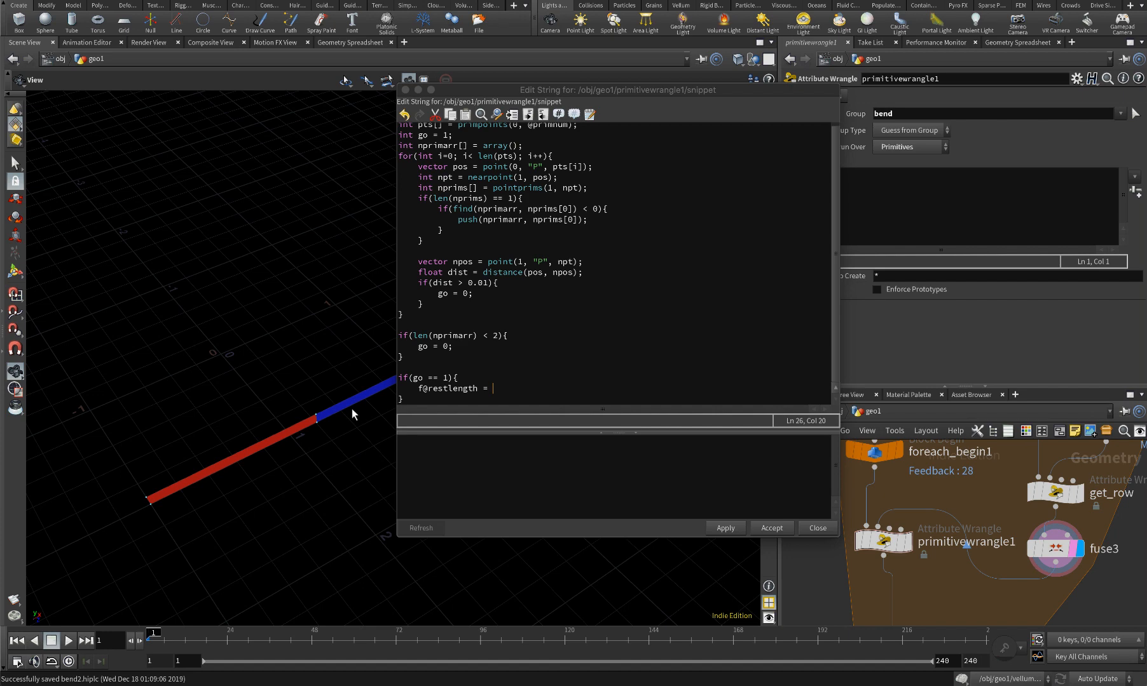
pyautogui.write('chf("angle");')
pyautogui.press('Return')
# On the line below, write f@restlengthorig = f@restlength;
pyautogui.write('f@restlengthorg')
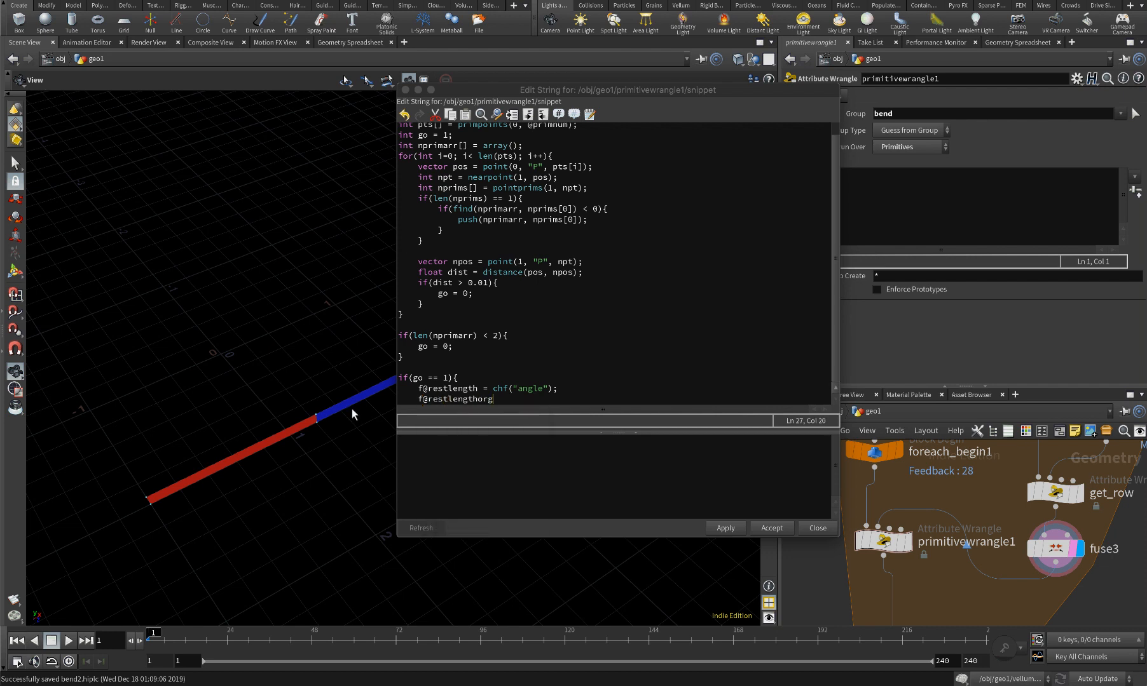
pyautogui.press('BackSpace')
pyautogui.write('ig ')
pyautogui.write('= ')
pyautogui.write('f@')
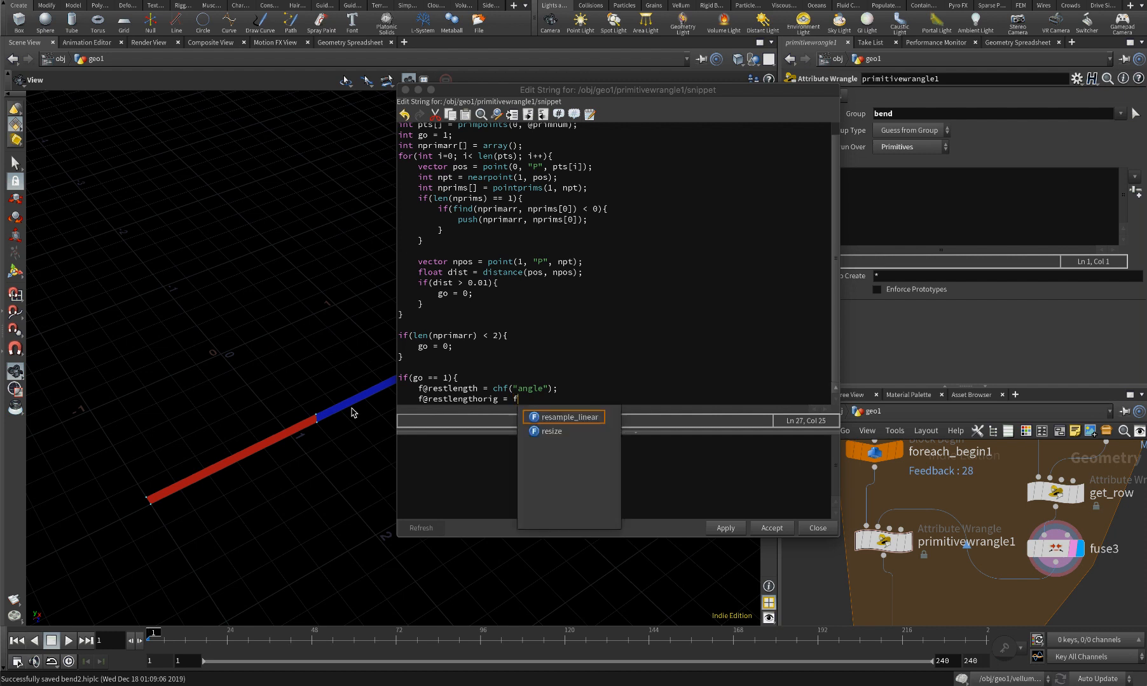
pyautogui.write('rest')
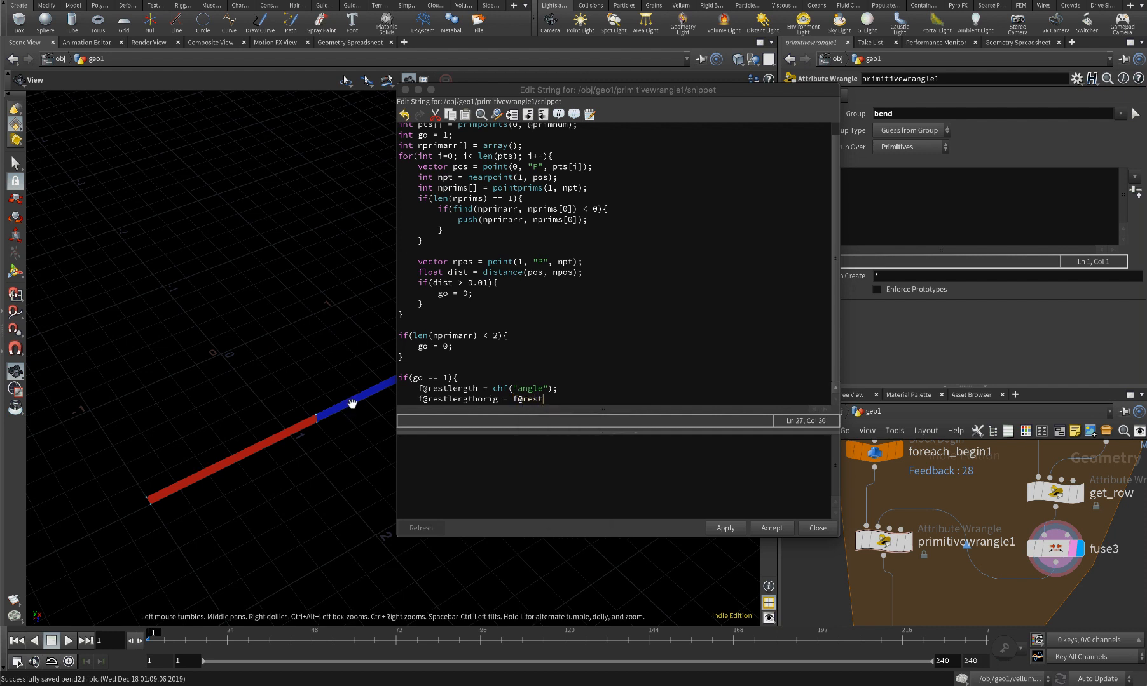
pyautogui.moveTo(478, 389); pyautogui.dragTo(428, 394)
pyautogui.hotkey('ctrl', 'c')
pyautogui.doubleClick(535, 398)
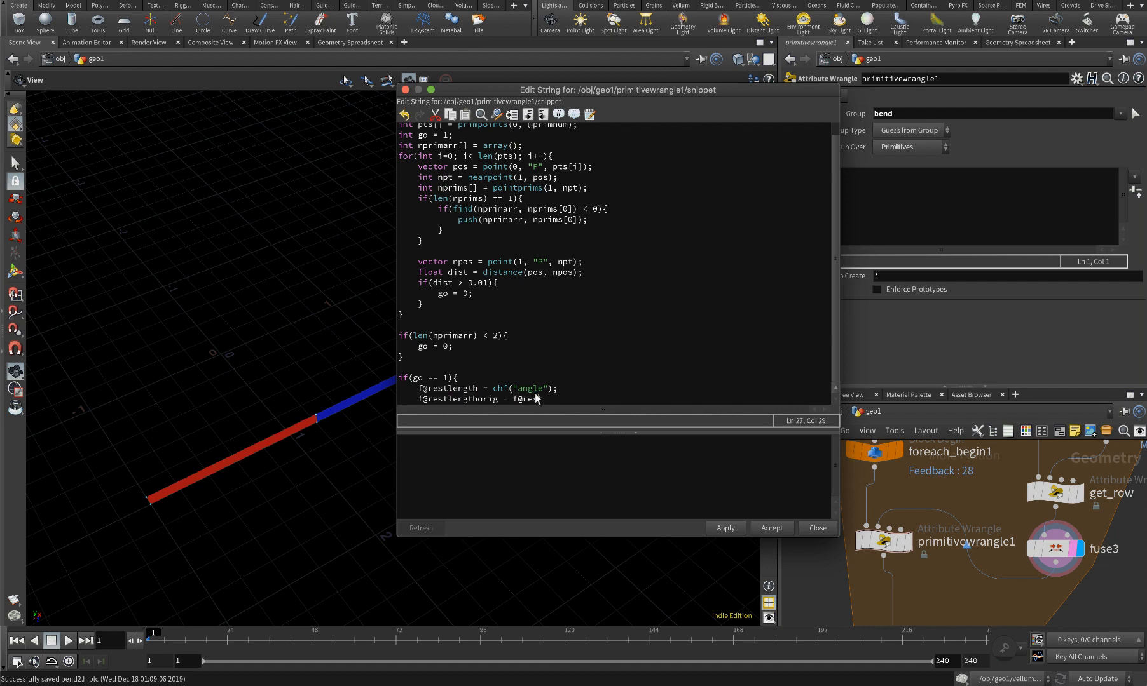
pyautogui.hotkey('ctrl', 'v')
# Apply and accept the finished snippet, and display the output of primitivewrangle1
pyautogui.click(719, 526)
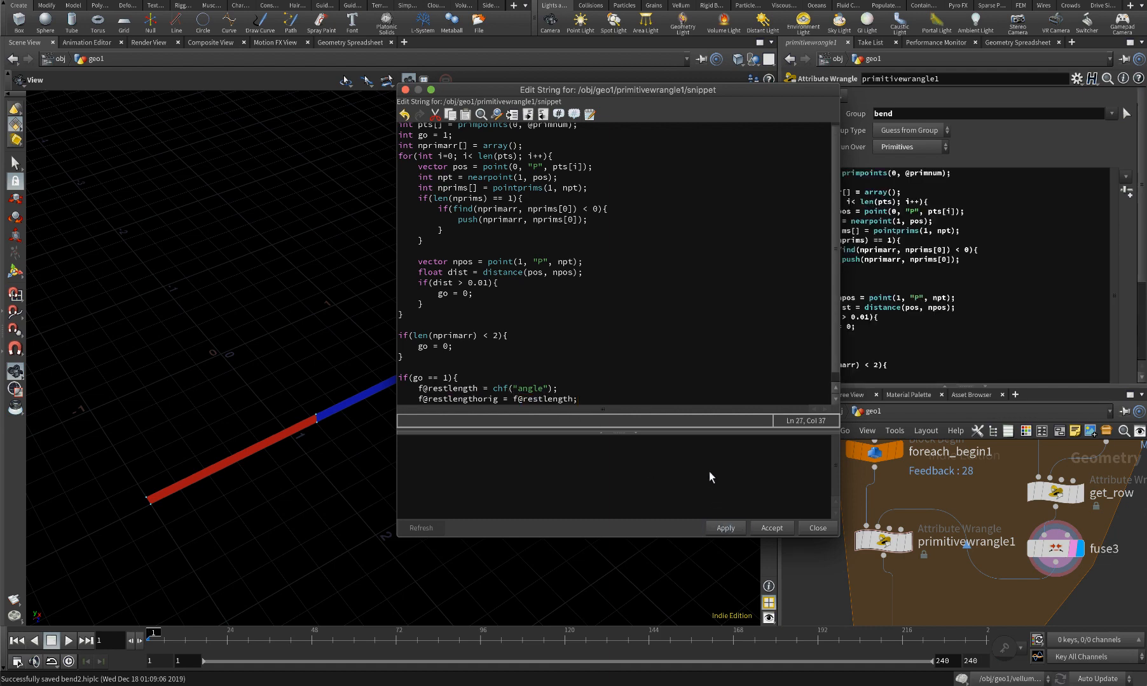
pyautogui.scroll(-1, 632, 365)
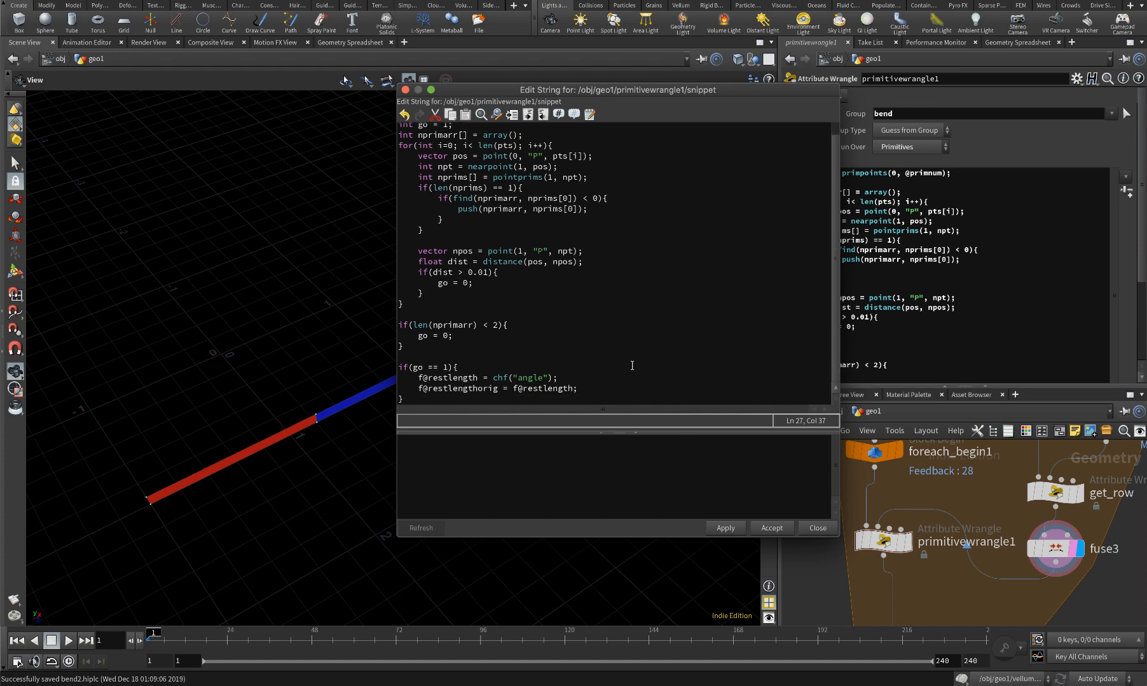
pyautogui.click(771, 527)
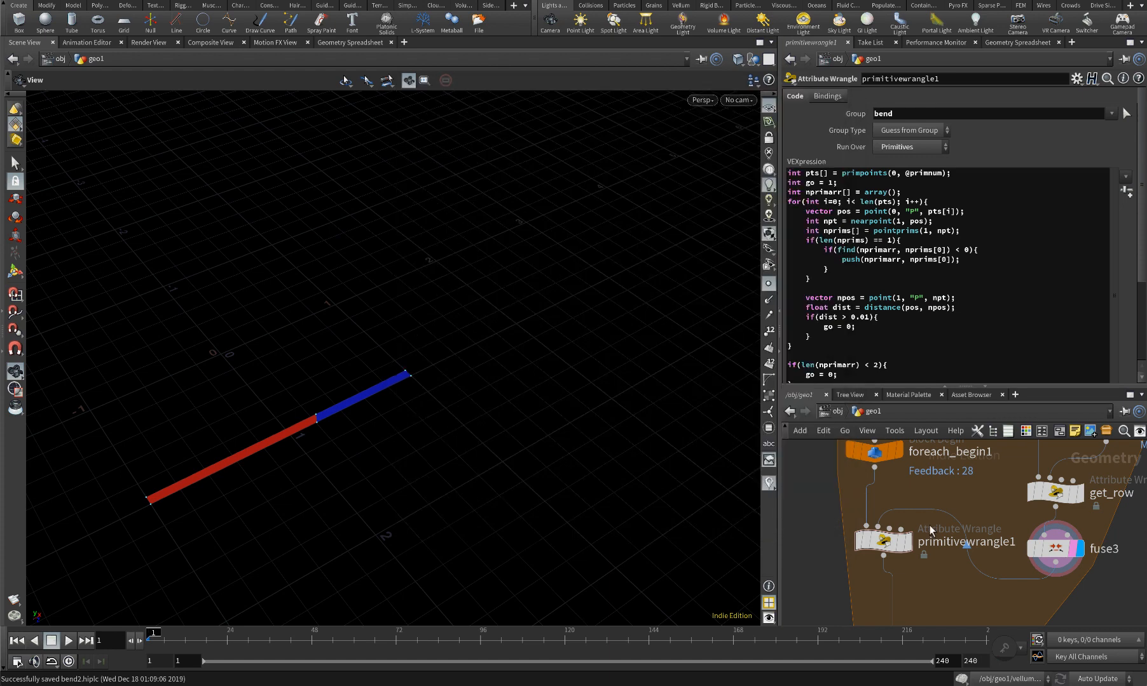
pyautogui.scroll(-2, 915, 534)
pyautogui.click(907, 538)
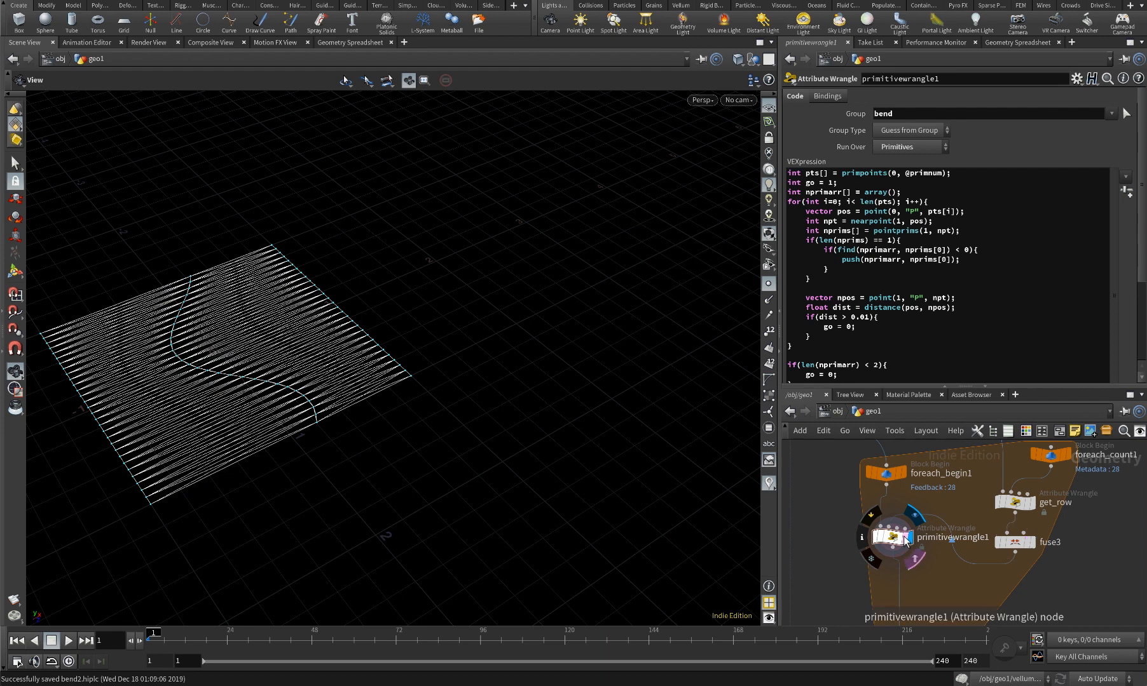
# Move primitivewrangle1 and foreach_end1 closer together in the network and display foreach_end1
pyautogui.moveTo(928, 576); pyautogui.dragTo(899, 550, button='middle')
pyautogui.moveTo(889, 510); pyautogui.dragTo(894, 545)
pyautogui.moveTo(924, 582); pyautogui.dragTo(917, 451, button='middle')
pyautogui.scroll(1, 913, 515)
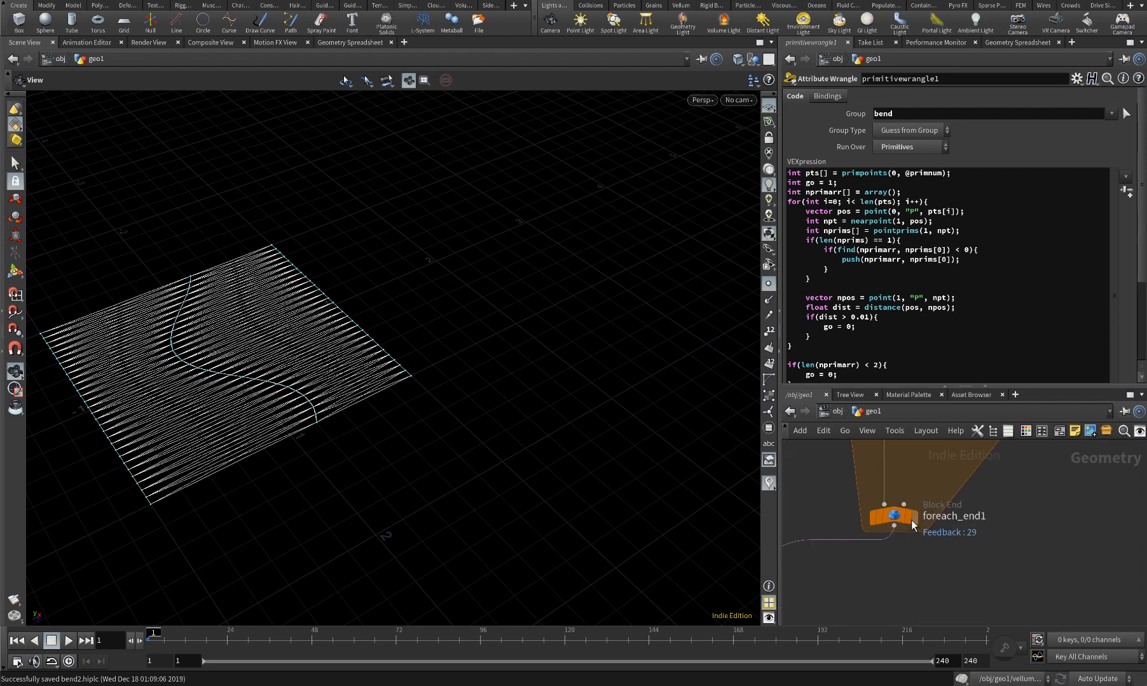
pyautogui.moveTo(897, 516); pyautogui.dragTo(896, 484)
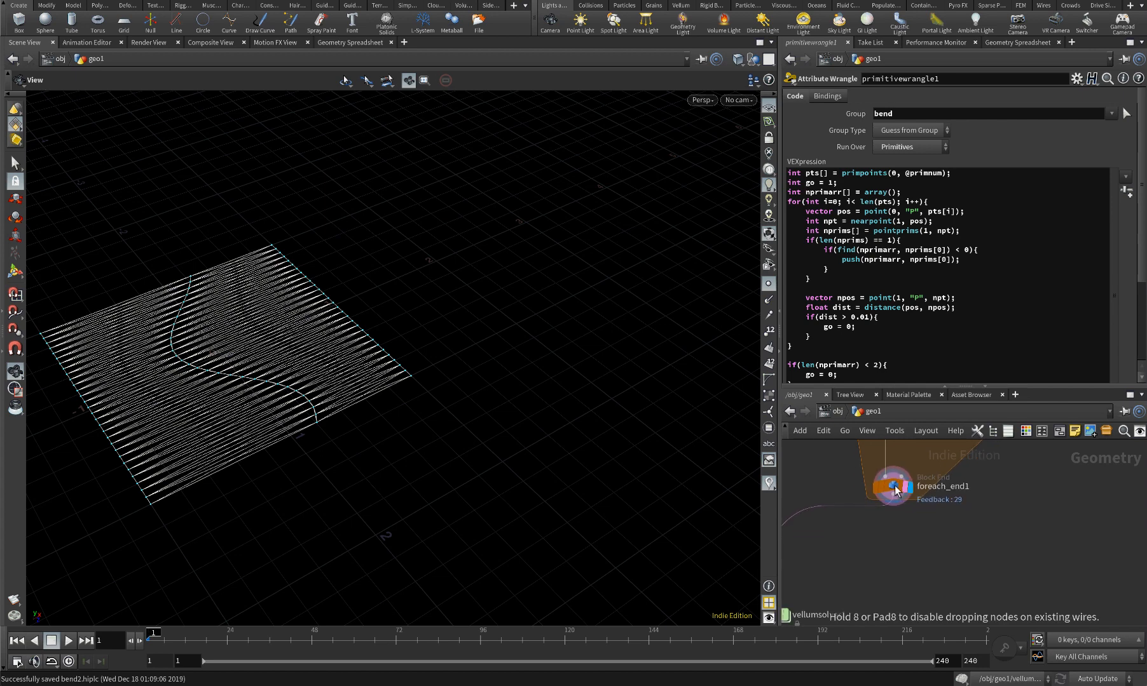
pyautogui.moveTo(977, 485); pyautogui.dragTo(954, 551, button='middle')
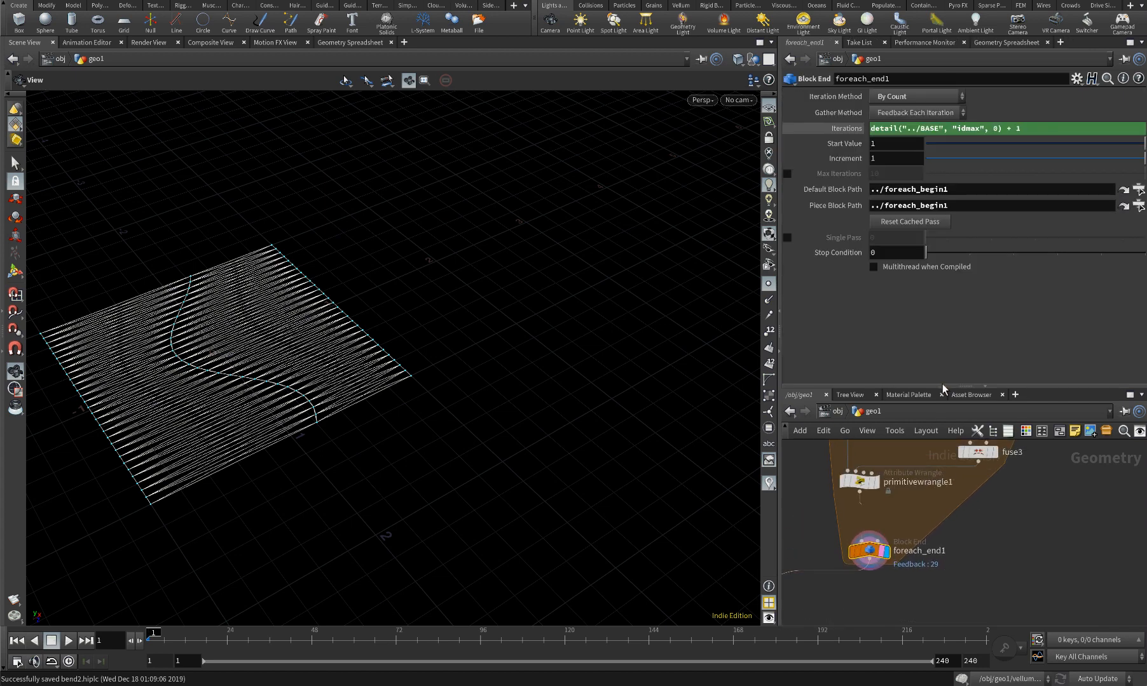
# Examine foreach_end1's primitive attributes in a widened geometry spreadsheet, sorted by the bend group, comparing restlength and restlengthorig
pyautogui.click(1005, 43)
pyautogui.click(899, 79)
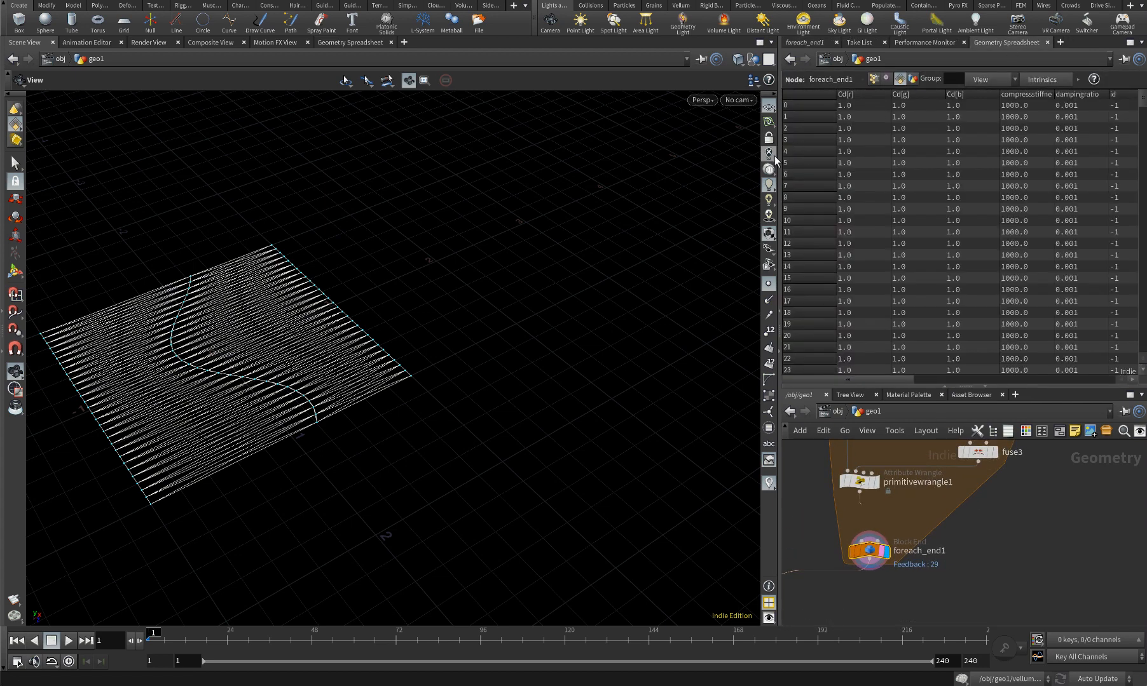
pyautogui.moveTo(780, 159); pyautogui.dragTo(611, 160)
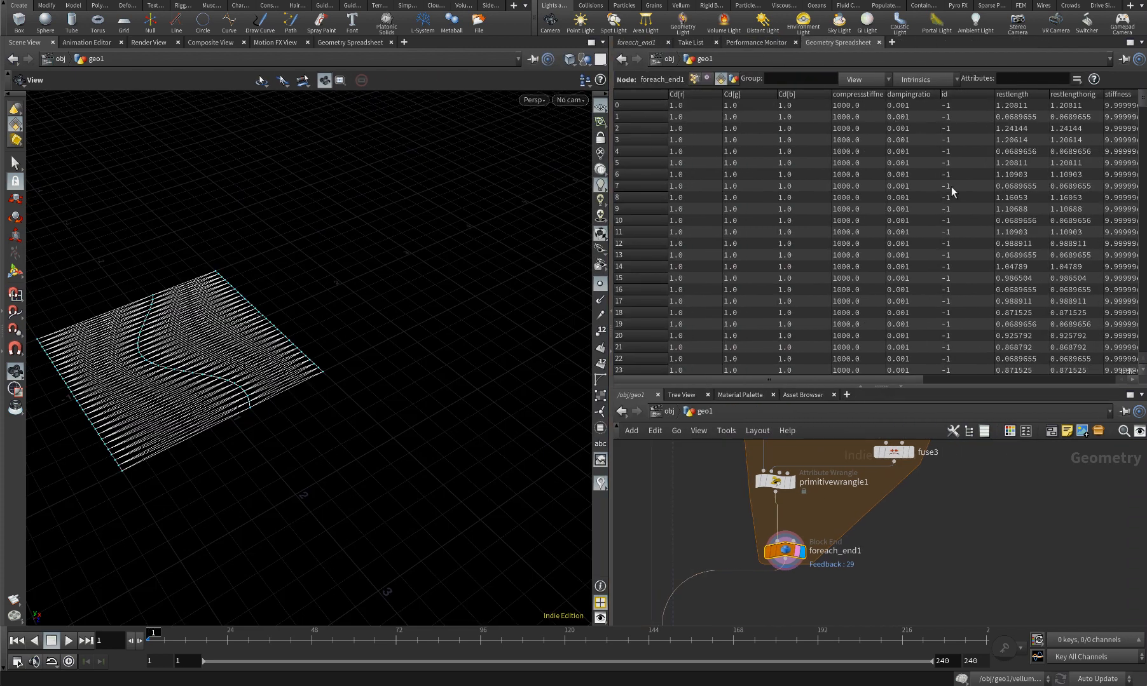
pyautogui.moveTo(878, 378); pyautogui.dragTo(1085, 369)
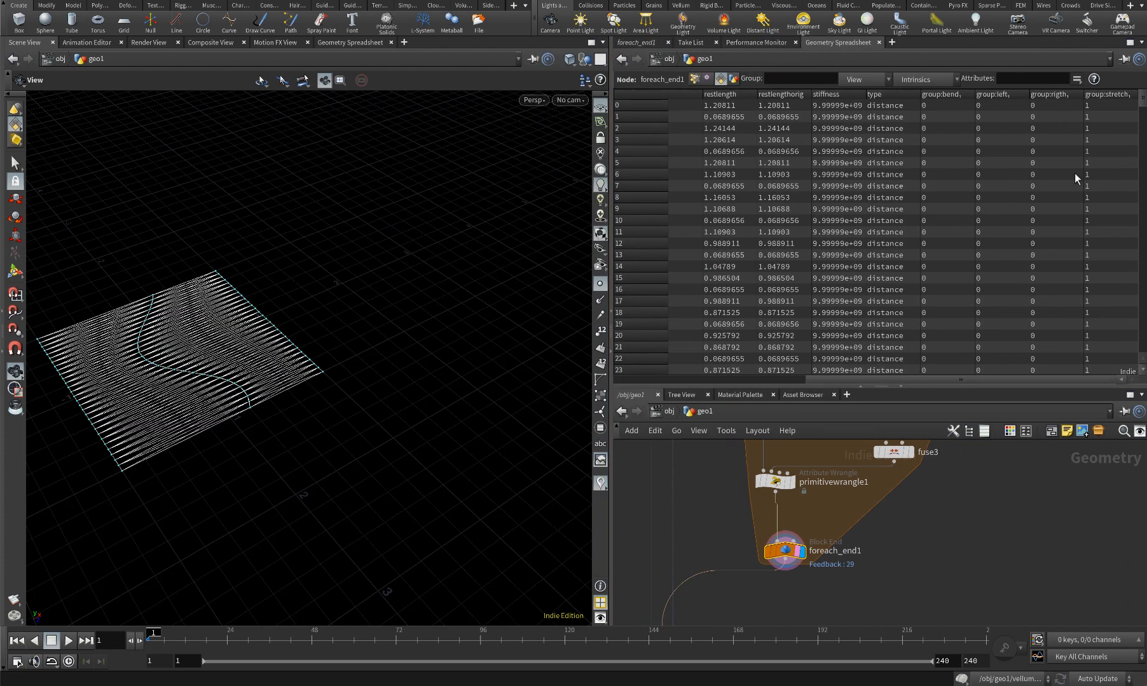
pyautogui.click(949, 94)
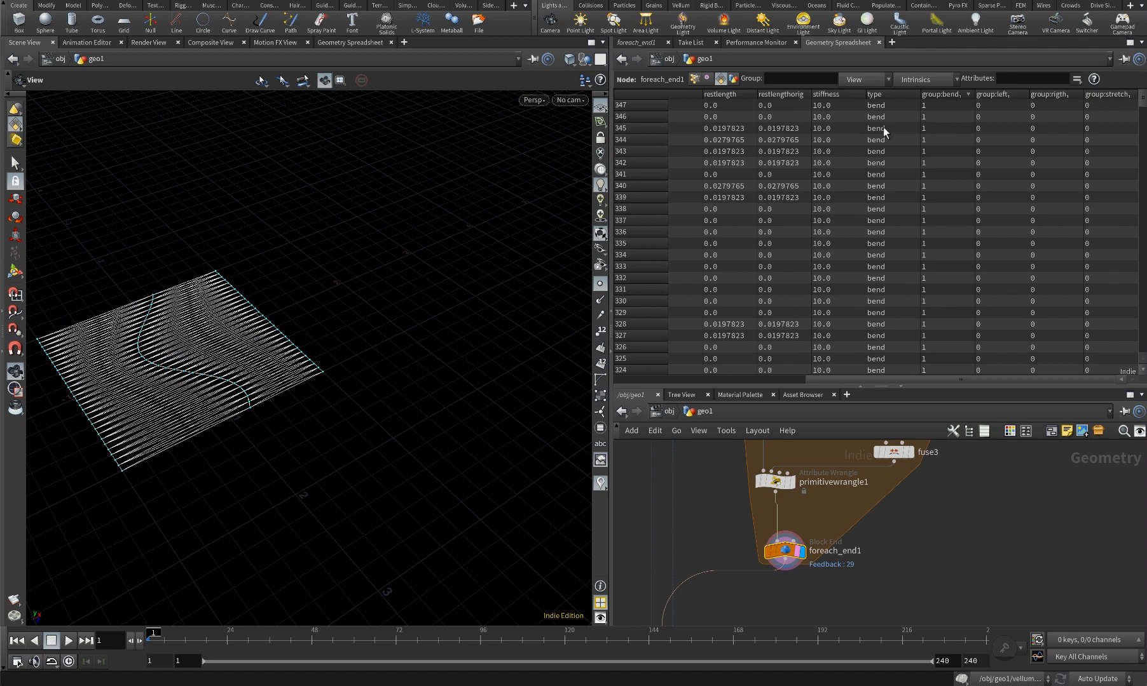
pyautogui.moveTo(870, 378); pyautogui.dragTo(793, 376)
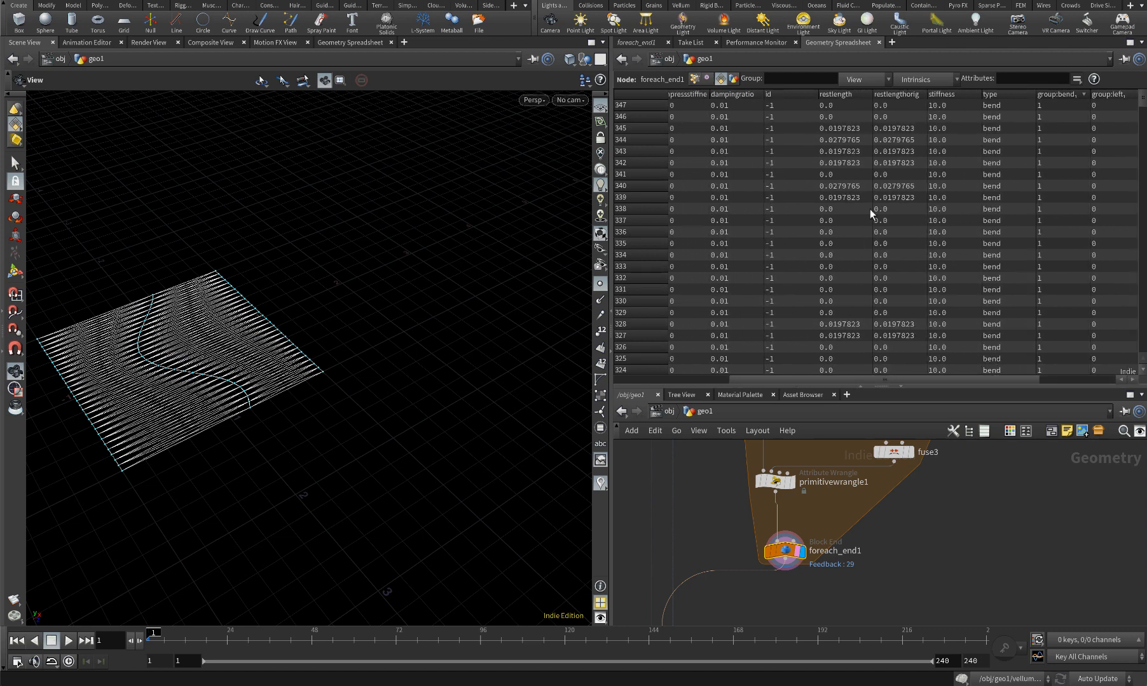
pyautogui.moveTo(1144, 102); pyautogui.dragTo(1144, 163)
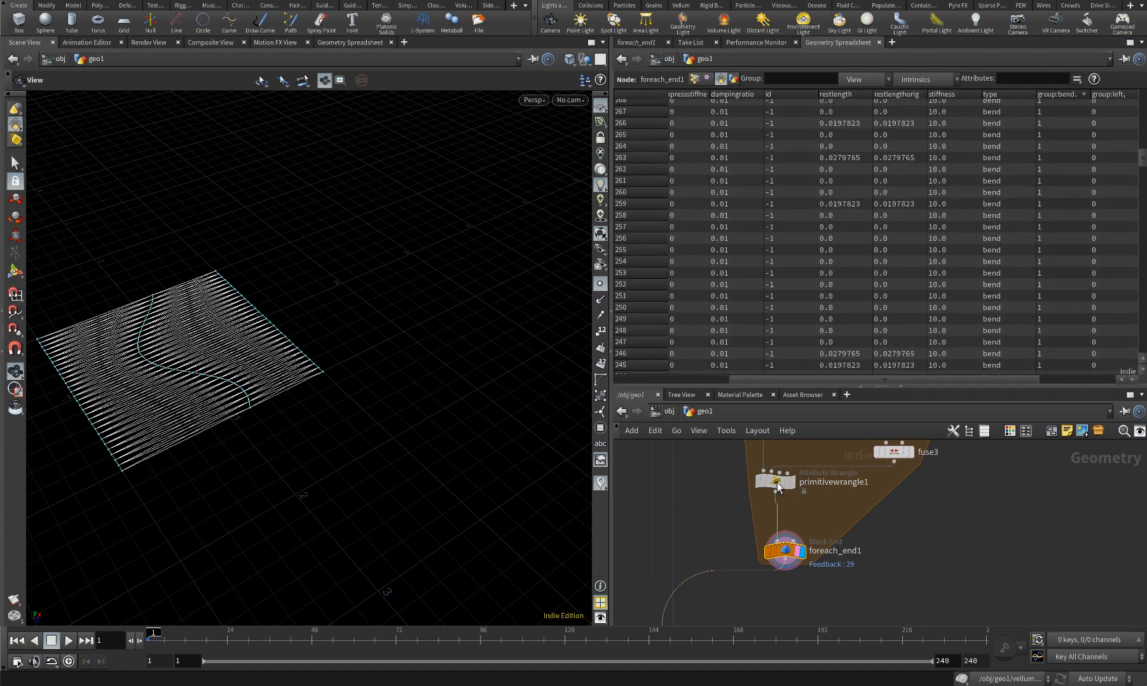
# Select primitivewrangle1 and review its code and parameters down to the Angle parameter
pyautogui.click(776, 484)
pyautogui.click(646, 42)
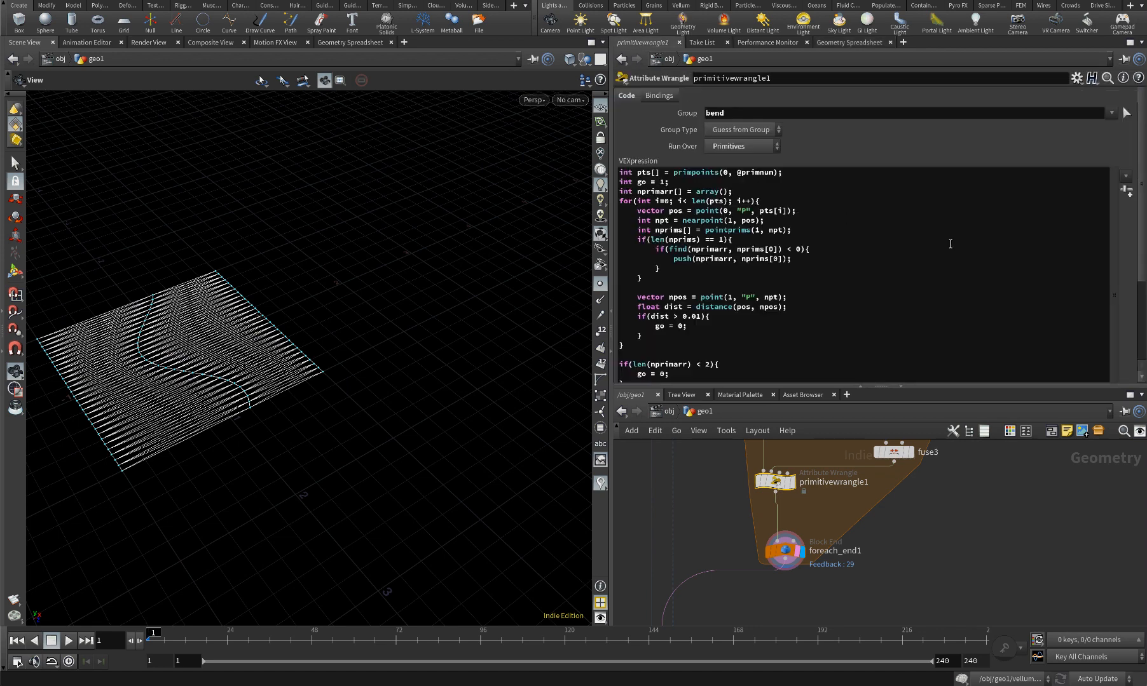
pyautogui.scroll(-3, 1124, 219)
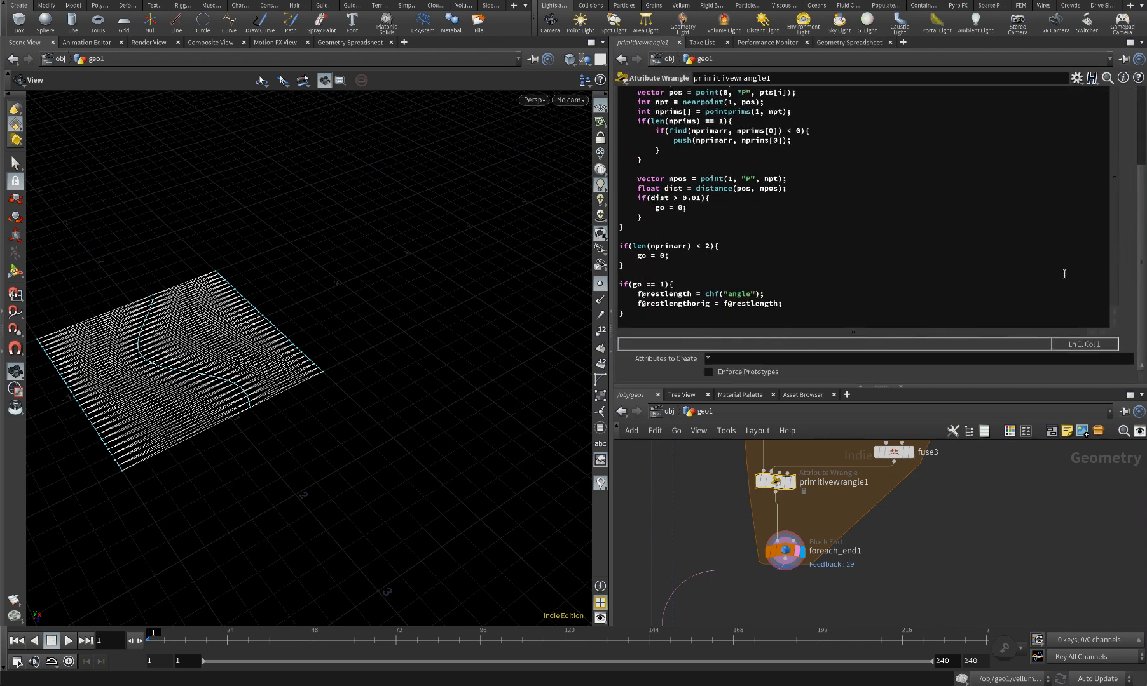
pyautogui.scroll(2, 1113, 182)
pyautogui.scroll(3, 1113, 182)
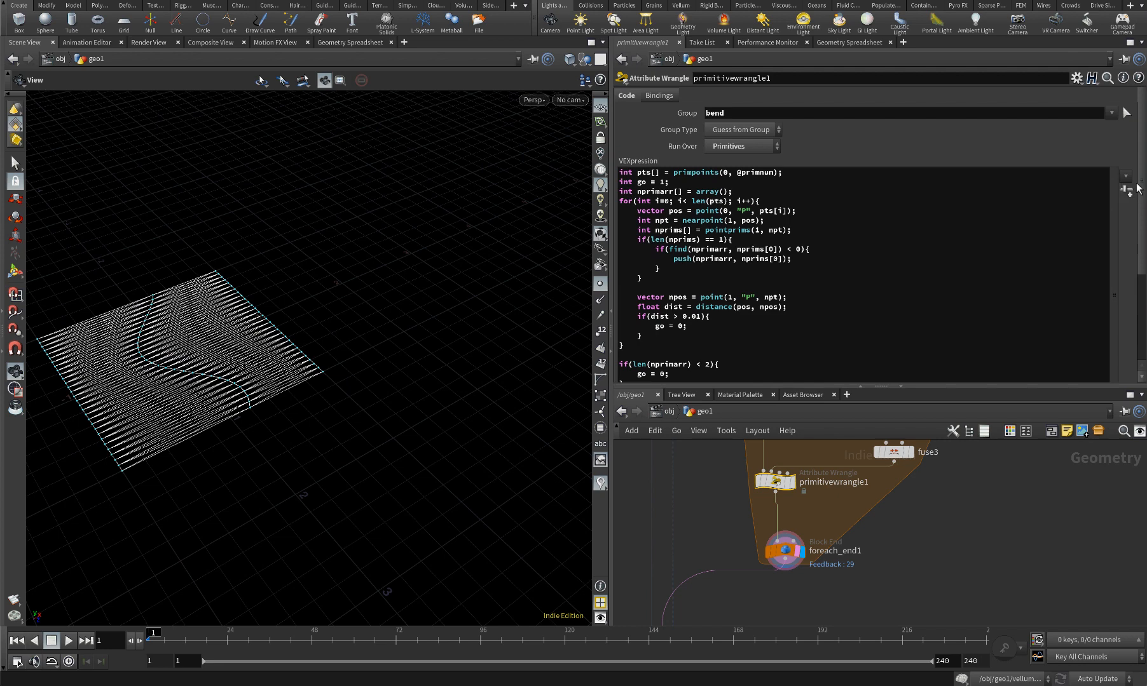
pyautogui.moveTo(1141, 188); pyautogui.dragTo(1142, 316)
pyautogui.scroll(-5, 816, 483)
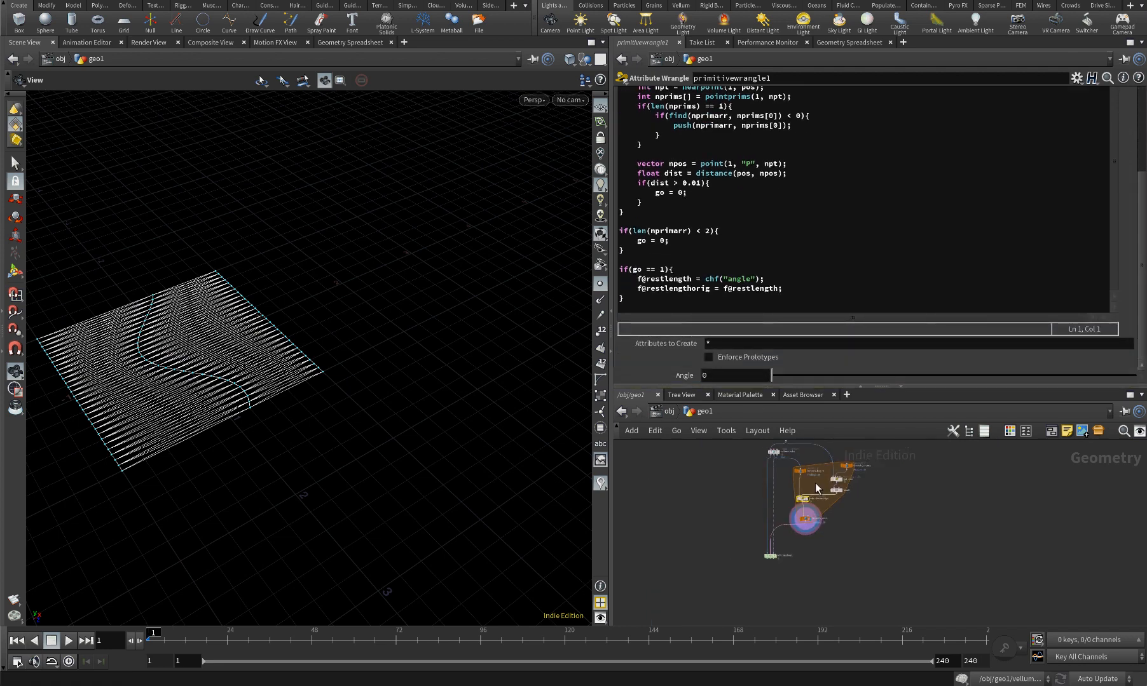
# Link primitivewrangle1's Angle parameter to the CONTROLLER null's angle with a relative reference
pyautogui.scroll(8, 790, 457)
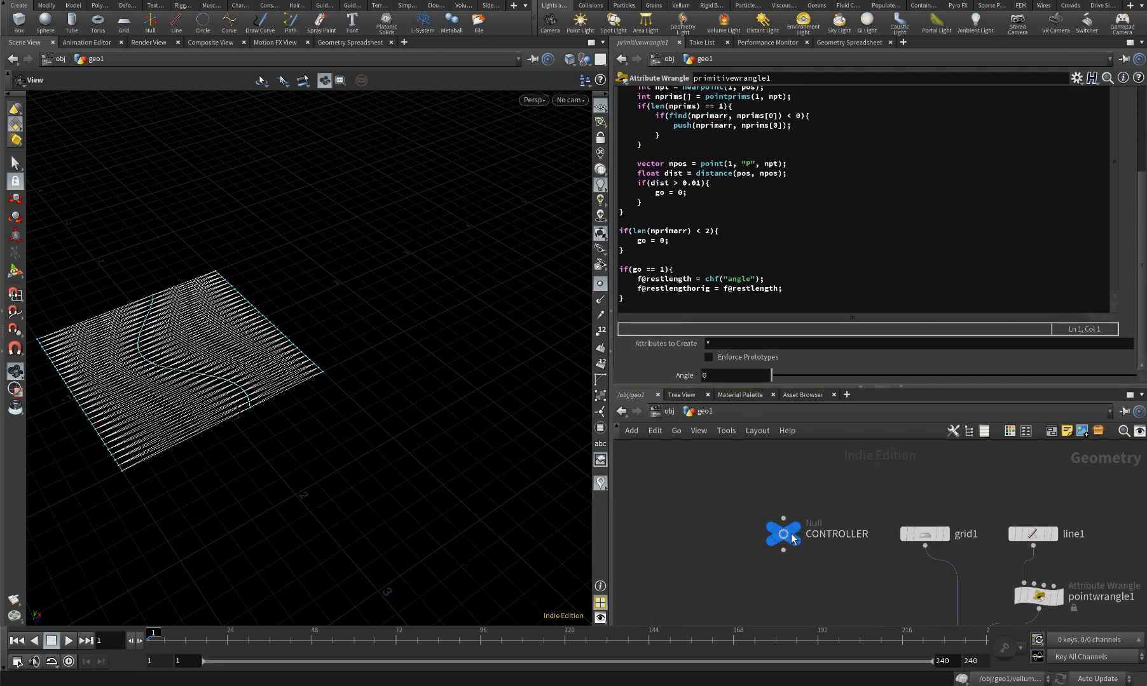
pyautogui.click(791, 533)
pyautogui.rightClick(741, 198)
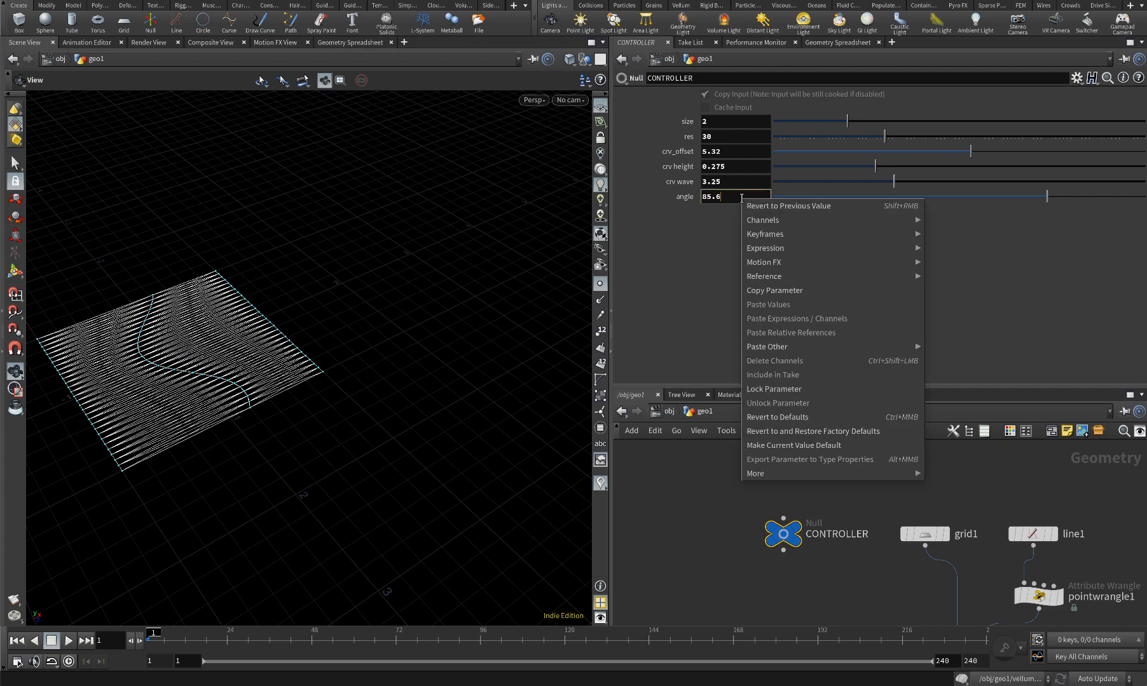
pyautogui.click(771, 290)
pyautogui.scroll(-5, 724, 464)
pyautogui.scroll(6, 747, 509)
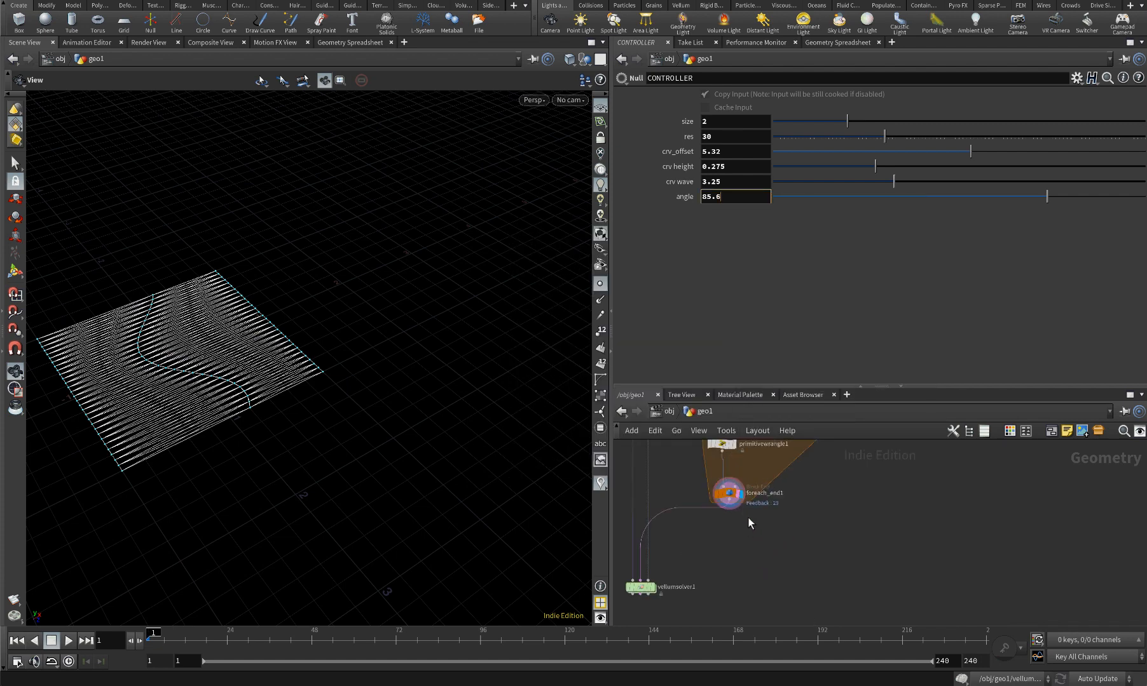
pyautogui.click(746, 502)
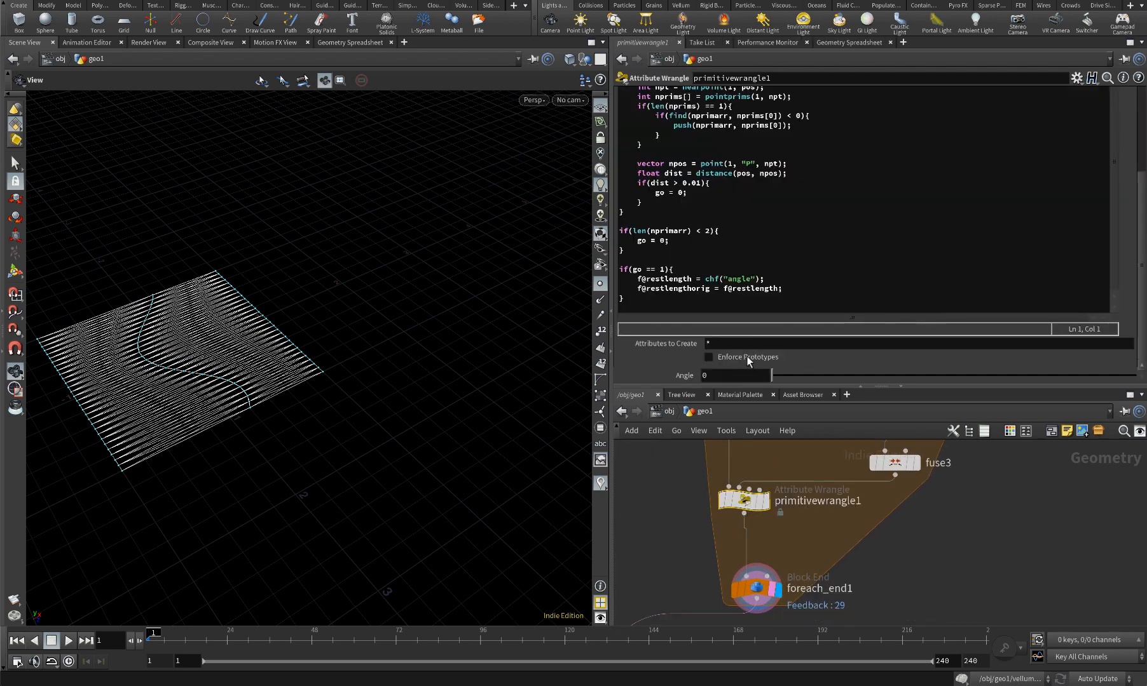
pyautogui.rightClick(710, 374)
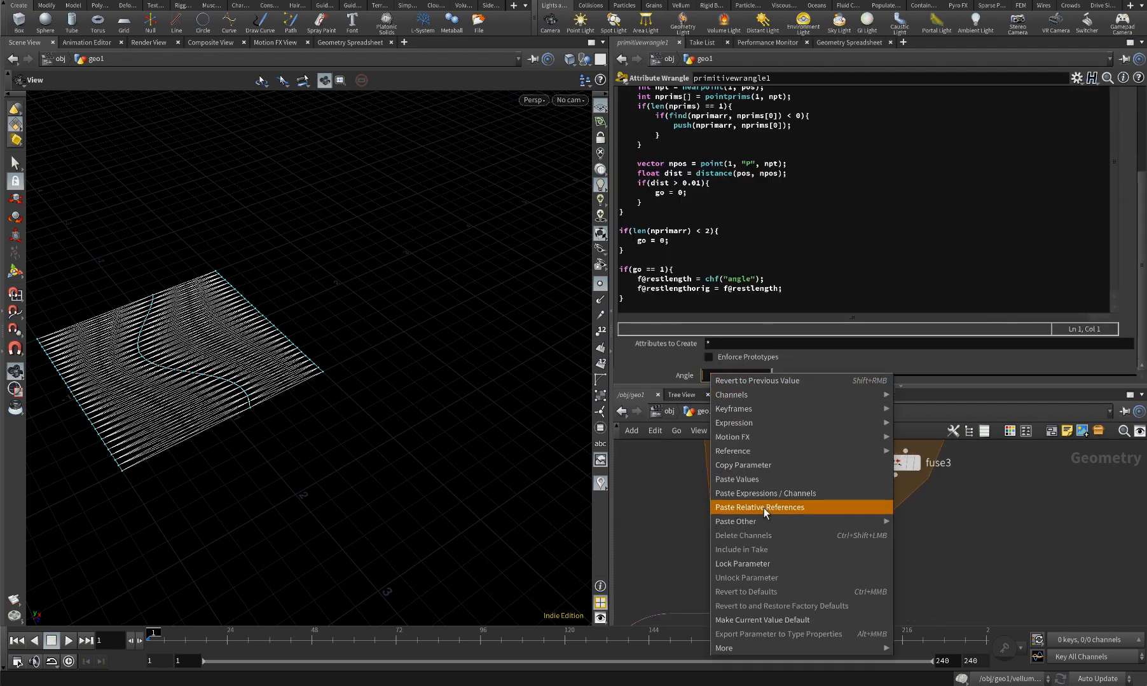
pyautogui.click(764, 508)
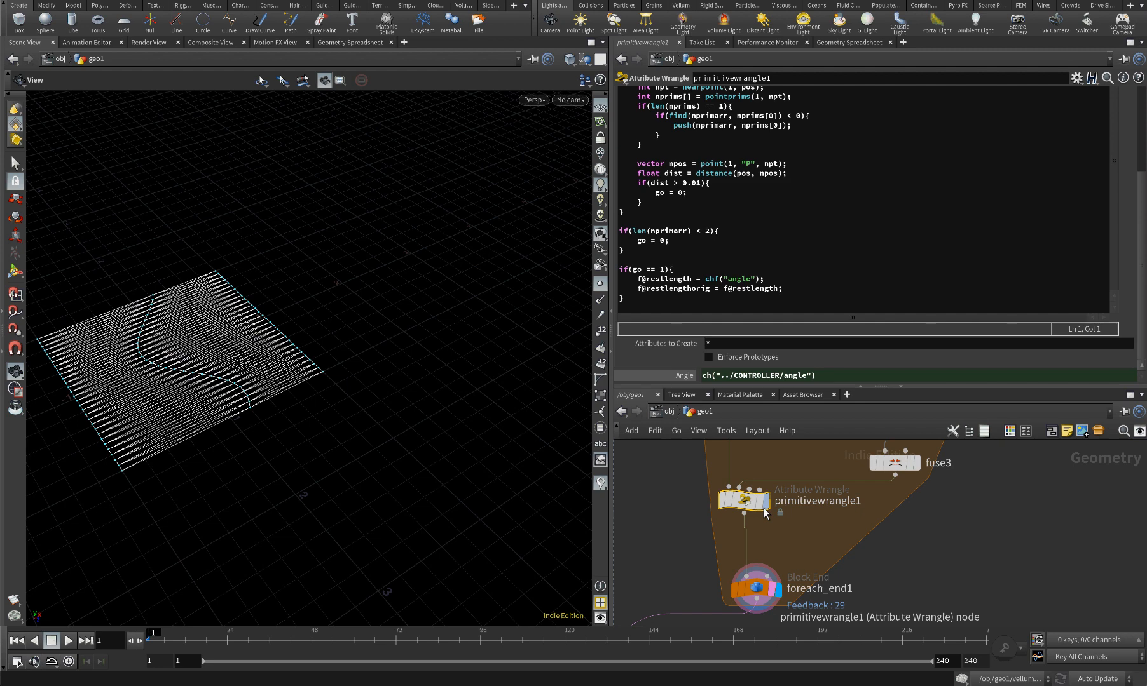
# Select foreach_end1 and compare the restlength and restlengthorig values of its bend constraints in the geometry spreadsheet
pyautogui.moveTo(816, 550); pyautogui.dragTo(834, 518, button='middle')
pyautogui.scroll(1, 834, 518)
pyautogui.moveTo(778, 555); pyautogui.dragTo(768, 538)
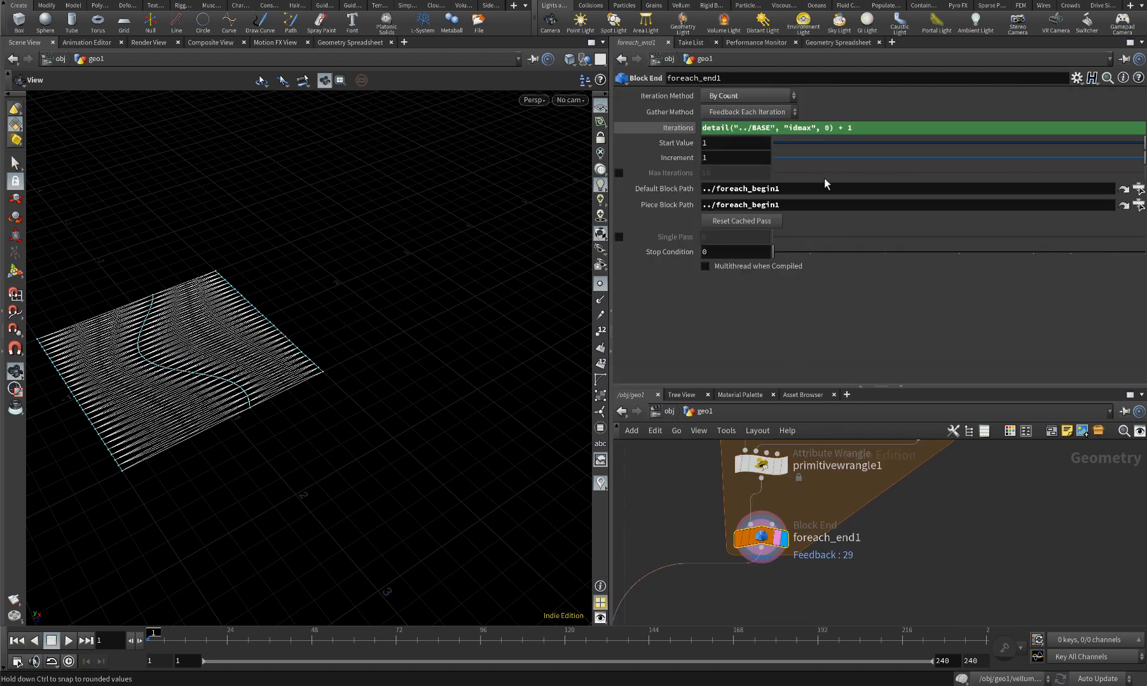
pyautogui.click(849, 42)
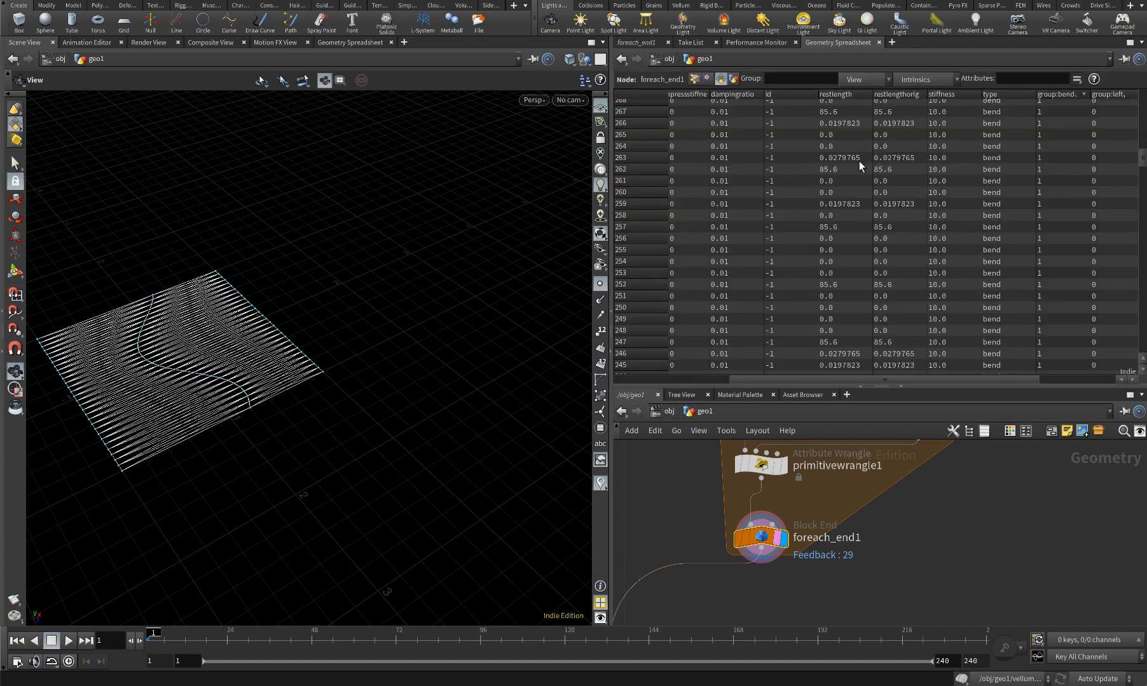
pyautogui.click(836, 165)
pyautogui.click(881, 170)
pyautogui.click(890, 227)
pyautogui.click(842, 227)
pyautogui.click(882, 285)
pyautogui.click(837, 285)
pyautogui.click(862, 343)
pyautogui.click(878, 342)
pyautogui.click(891, 285)
pyautogui.scroll(1, 891, 282)
pyautogui.scroll(2, 890, 273)
pyautogui.scroll(-2, 890, 271)
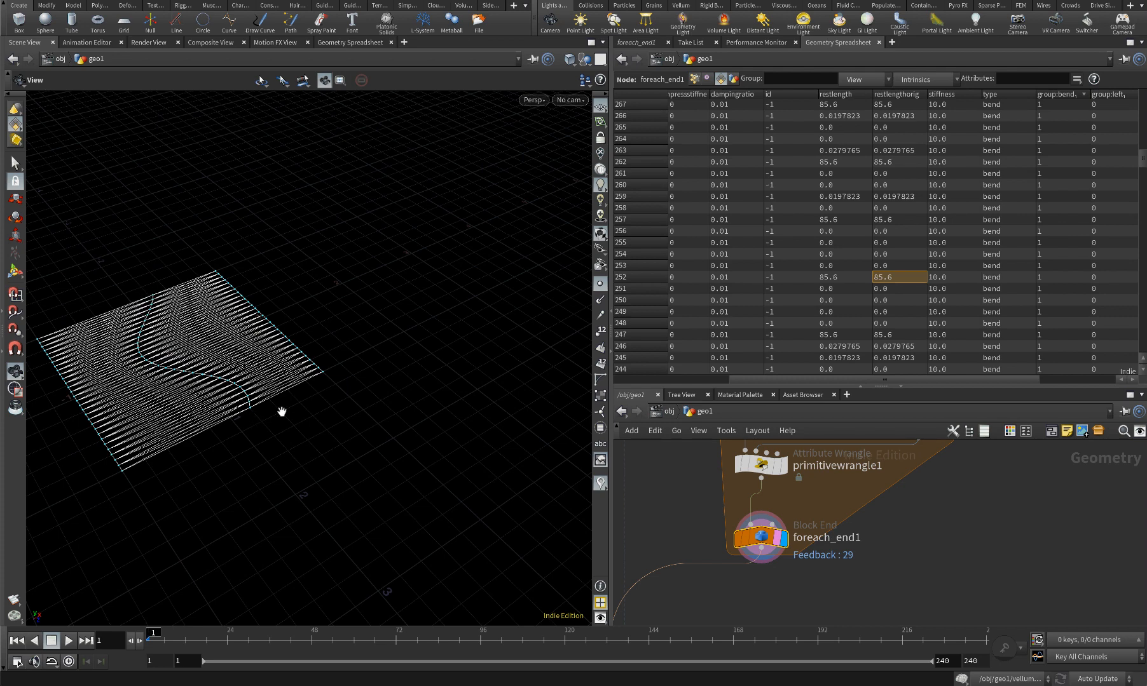
# Add a Delete node below foreach_end1 and connect foreach_end1's output to its input
pyautogui.scroll(-2, 699, 540)
pyautogui.press('Tab')
pyautogui.moveTo(777, 578)
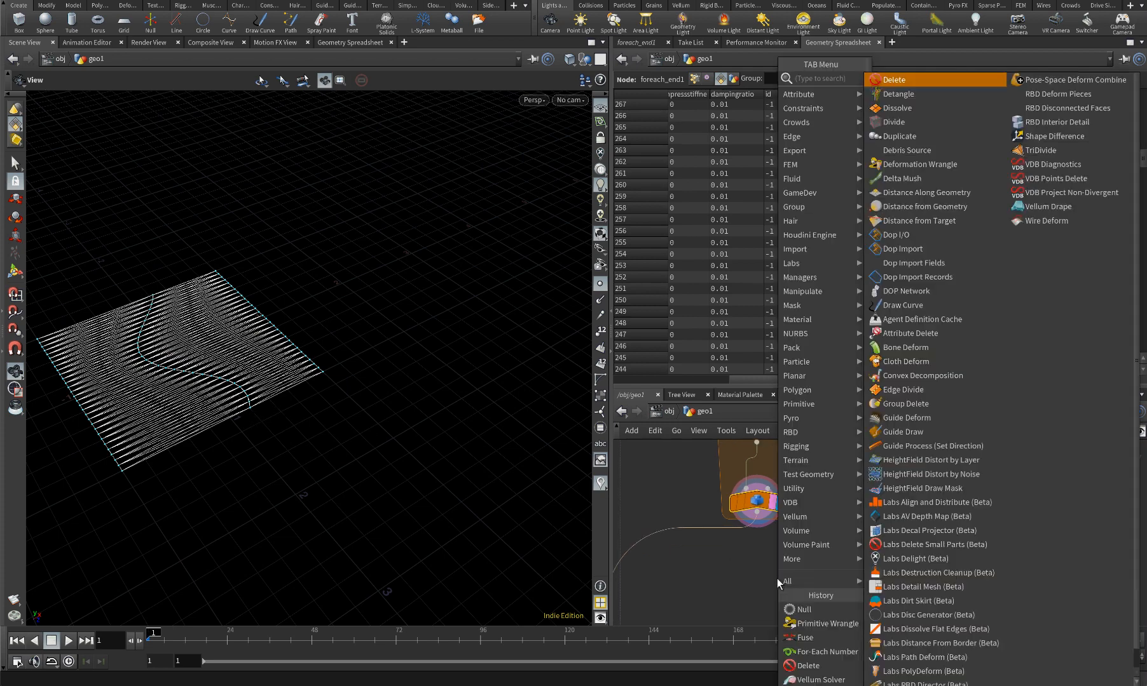
pyautogui.press('Return')
pyautogui.click(776, 578)
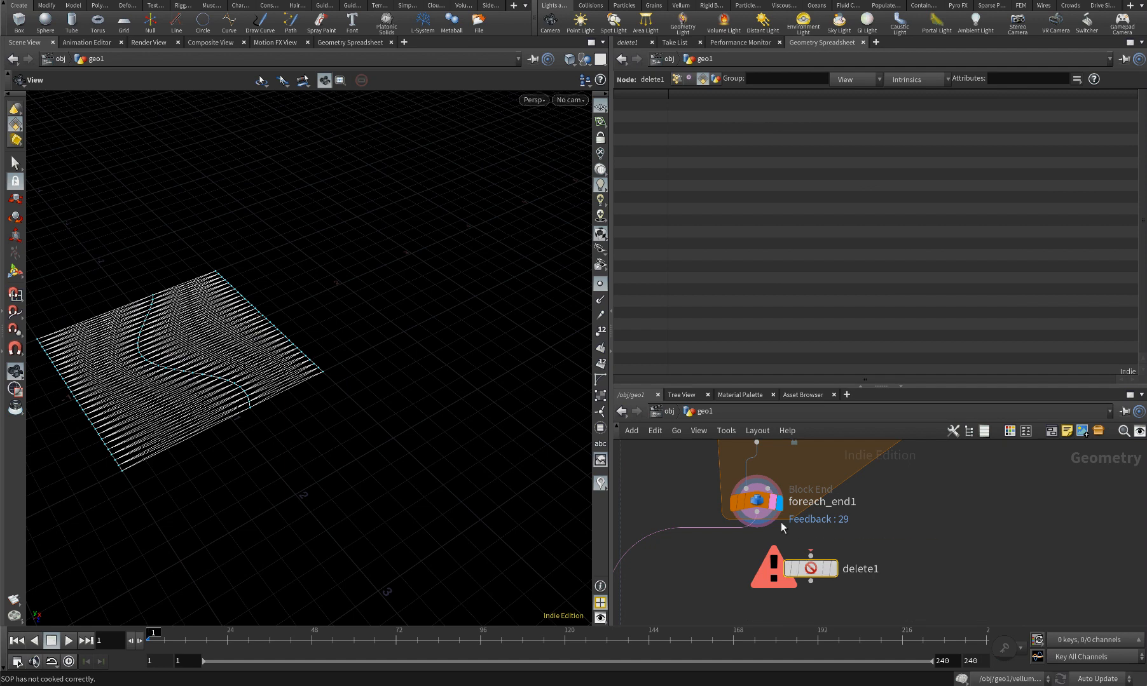
pyautogui.moveTo(757, 513); pyautogui.dragTo(811, 556)
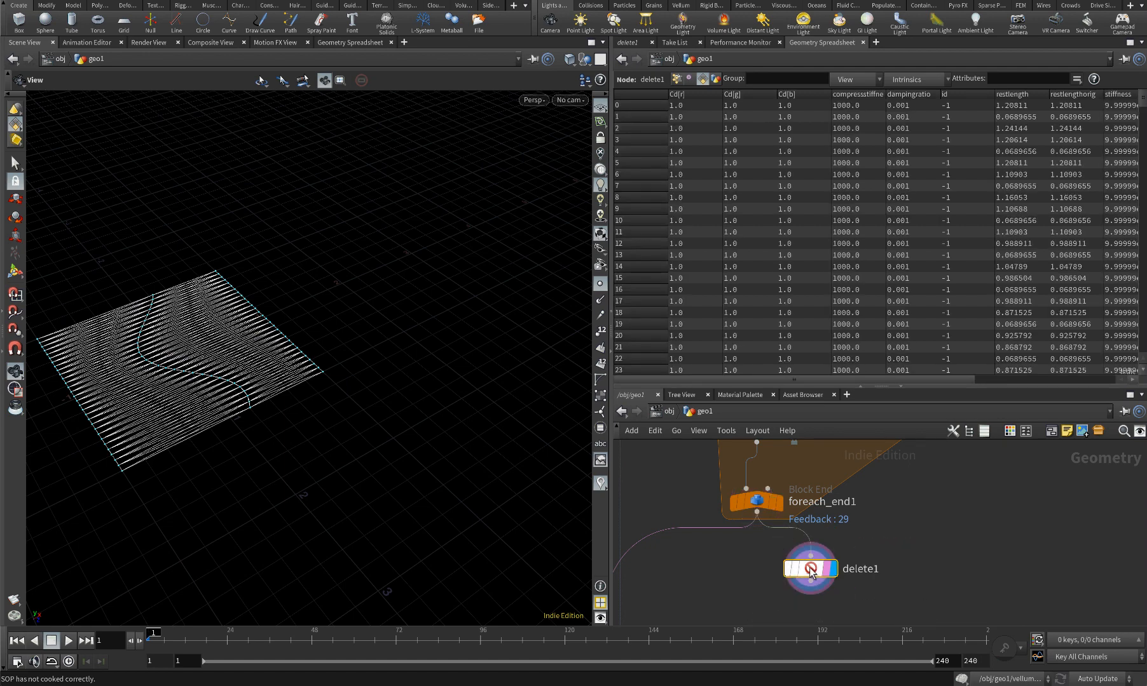
pyautogui.click(632, 44)
pyautogui.click(726, 93)
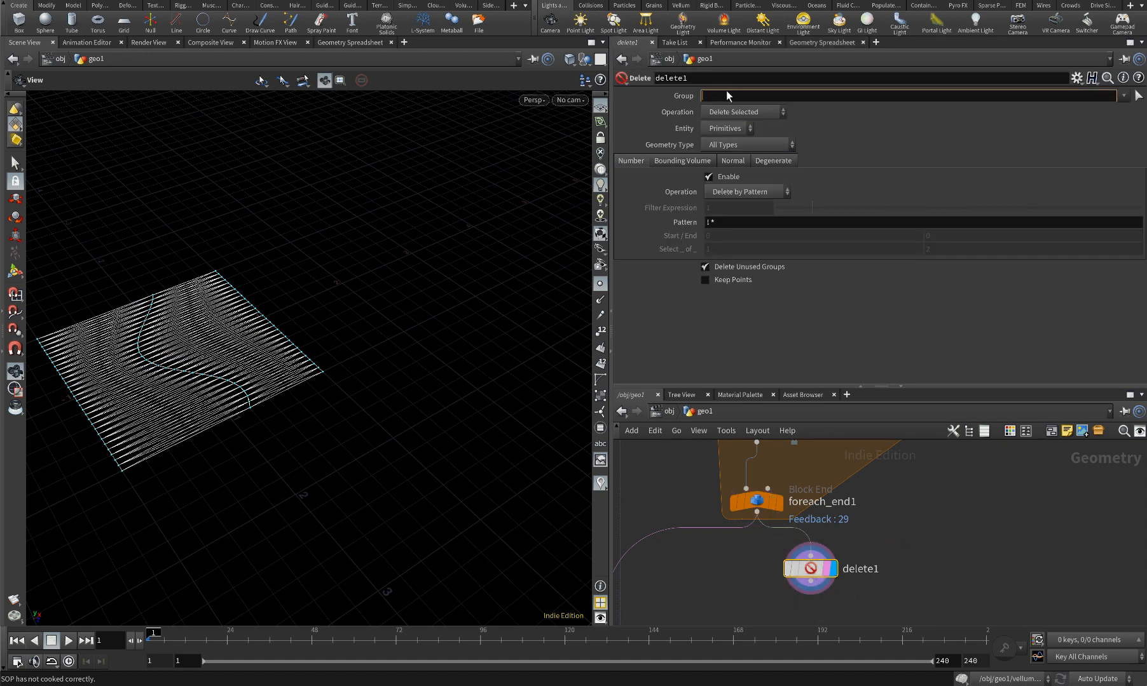
pyautogui.write('@restlength==85.6')
pyautogui.press('Return')
pyautogui.click(730, 116)
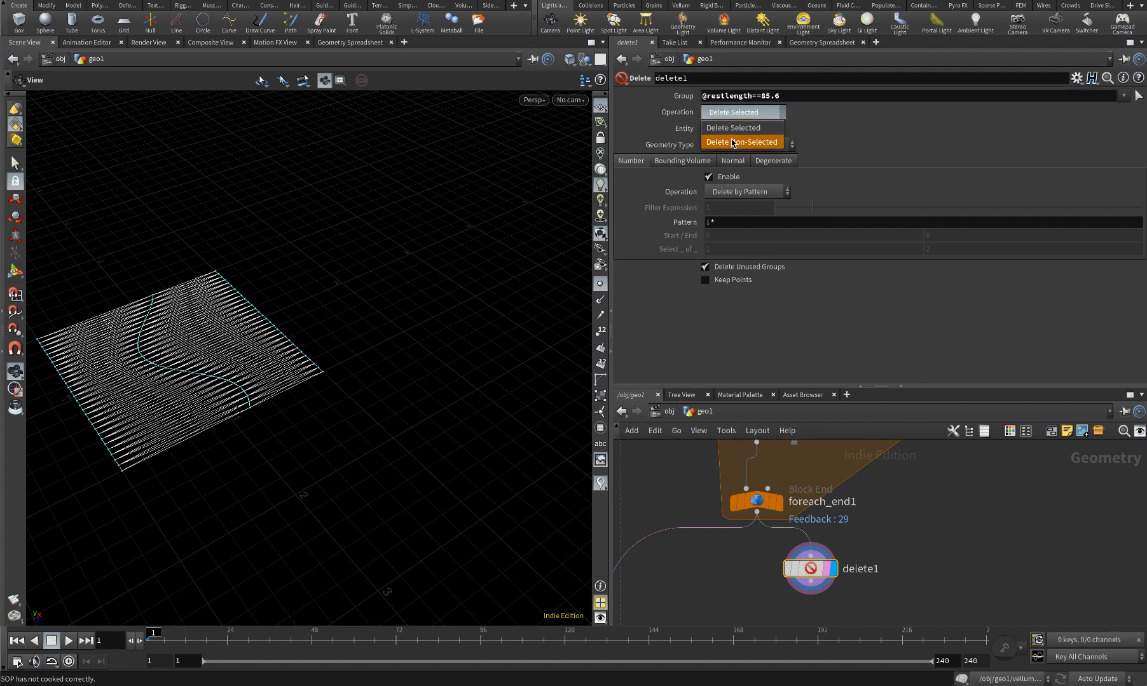
pyautogui.click(738, 134)
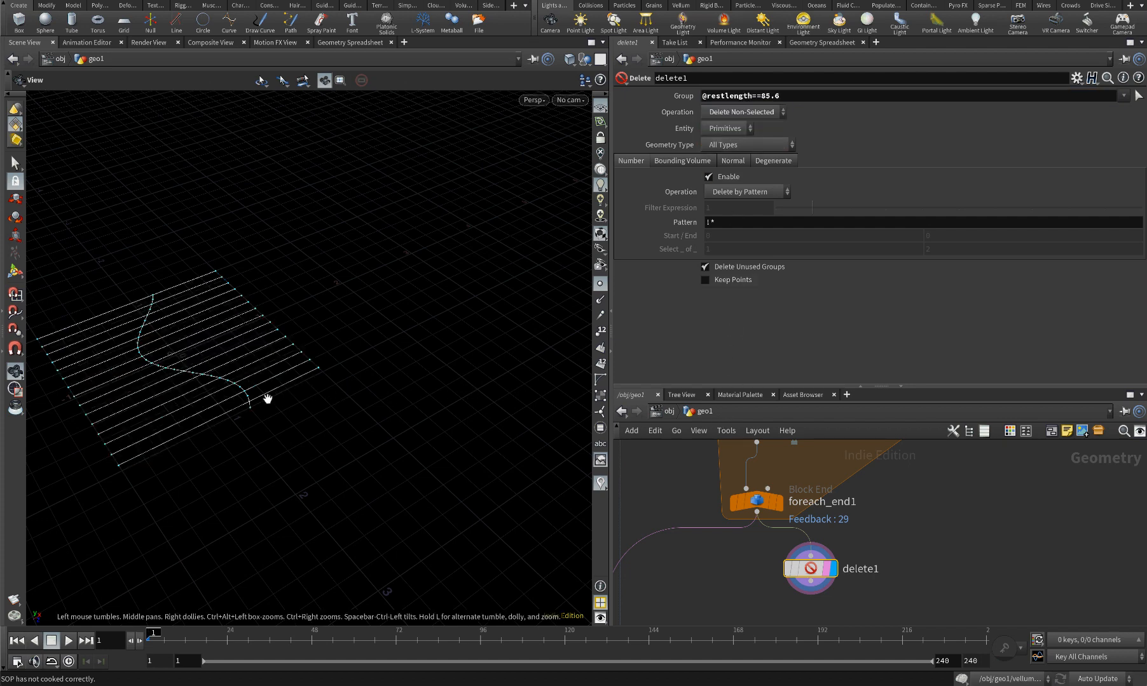
# Inspect the isolated constraints along the curve from several angles, and remove the delete1 node
pyautogui.moveTo(269, 402); pyautogui.dragTo(350, 438)
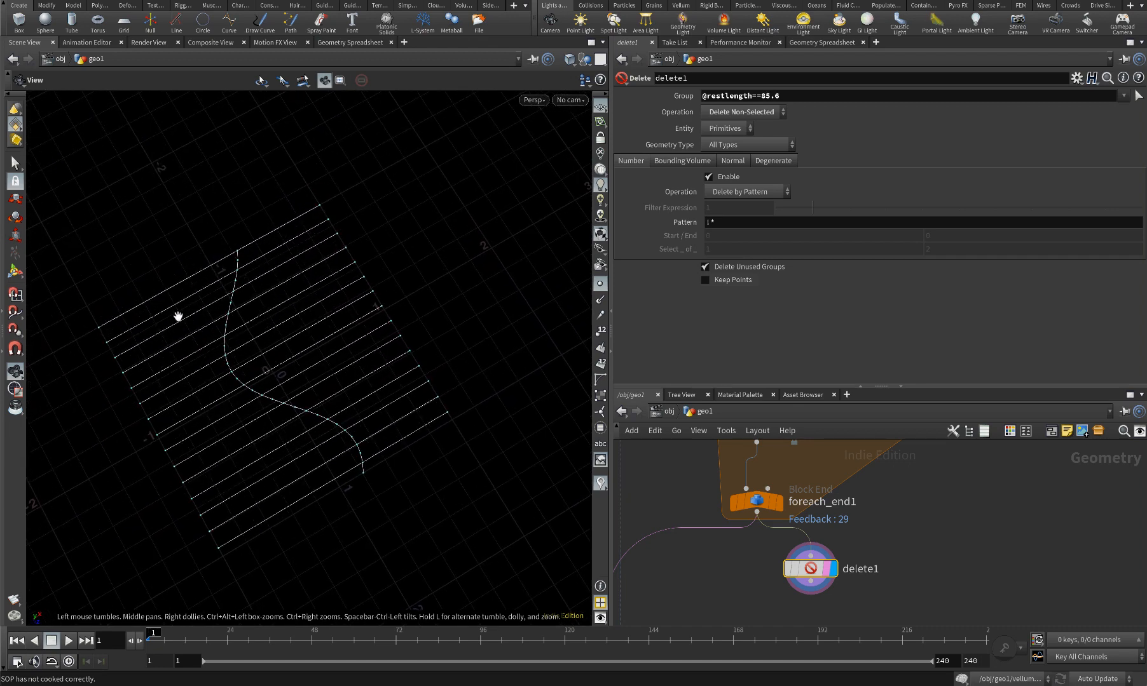
pyautogui.moveTo(284, 404); pyautogui.dragTo(391, 333)
pyautogui.moveTo(380, 363); pyautogui.dragTo(349, 409)
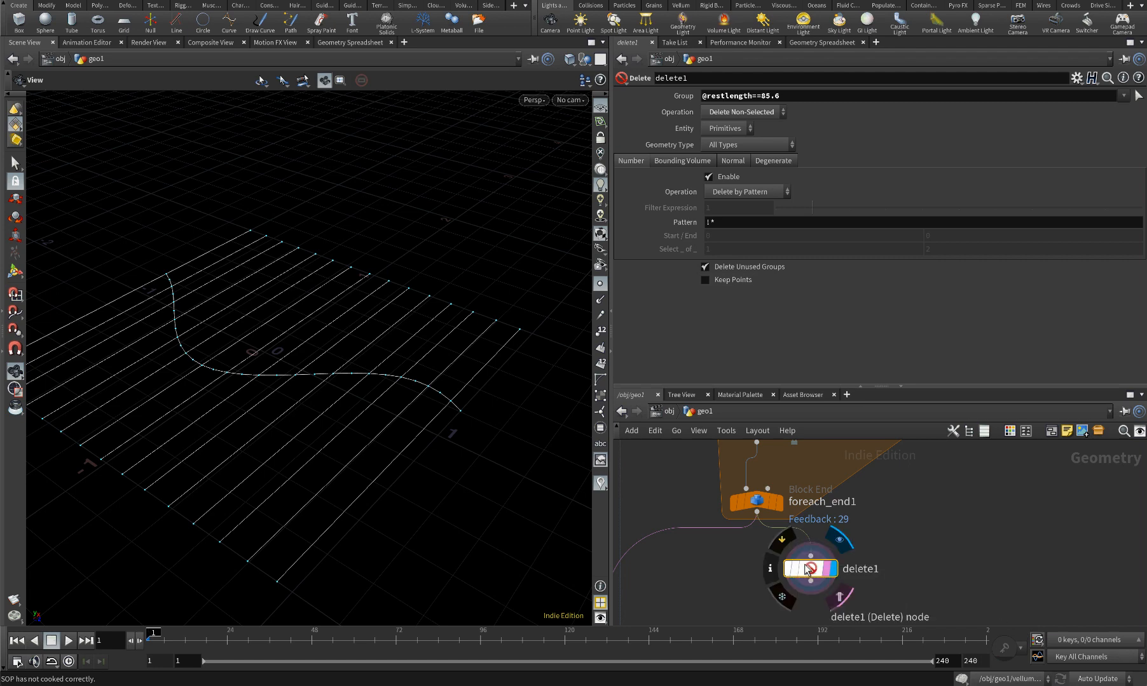
pyautogui.press('Delete')
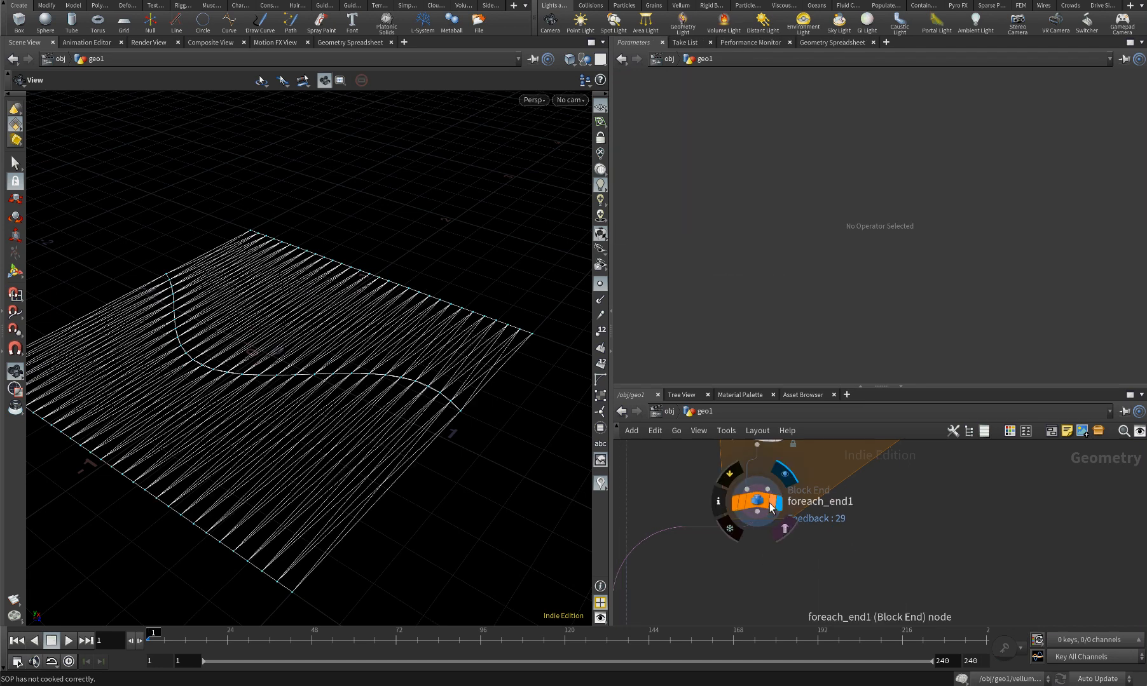
# Display and select vellumsolver1, and turn off the point display in the viewport
pyautogui.scroll(-3, 834, 486)
pyautogui.moveTo(774, 552); pyautogui.dragTo(817, 502, button='middle')
pyautogui.scroll(4, 763, 547)
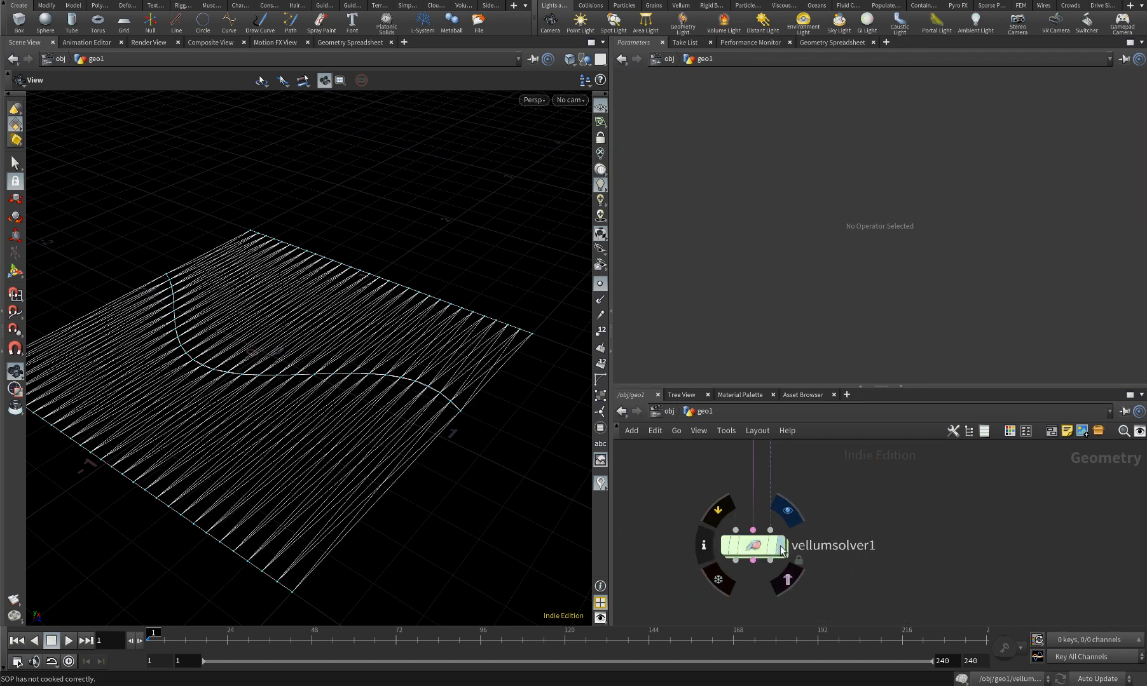
pyautogui.click(781, 546)
pyautogui.click(752, 547)
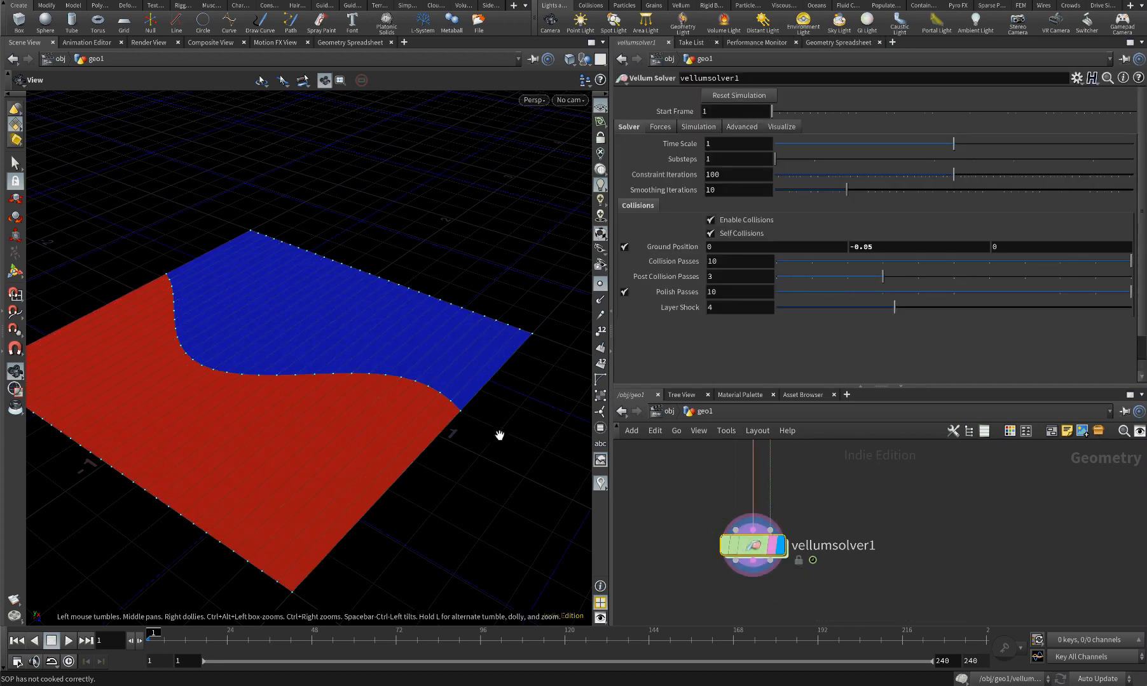
pyautogui.click(598, 286)
# Play the Vellum simulation up to about frame 30, inspect the curved fold, and return to the first frame
pyautogui.scroll(-4, 476, 292)
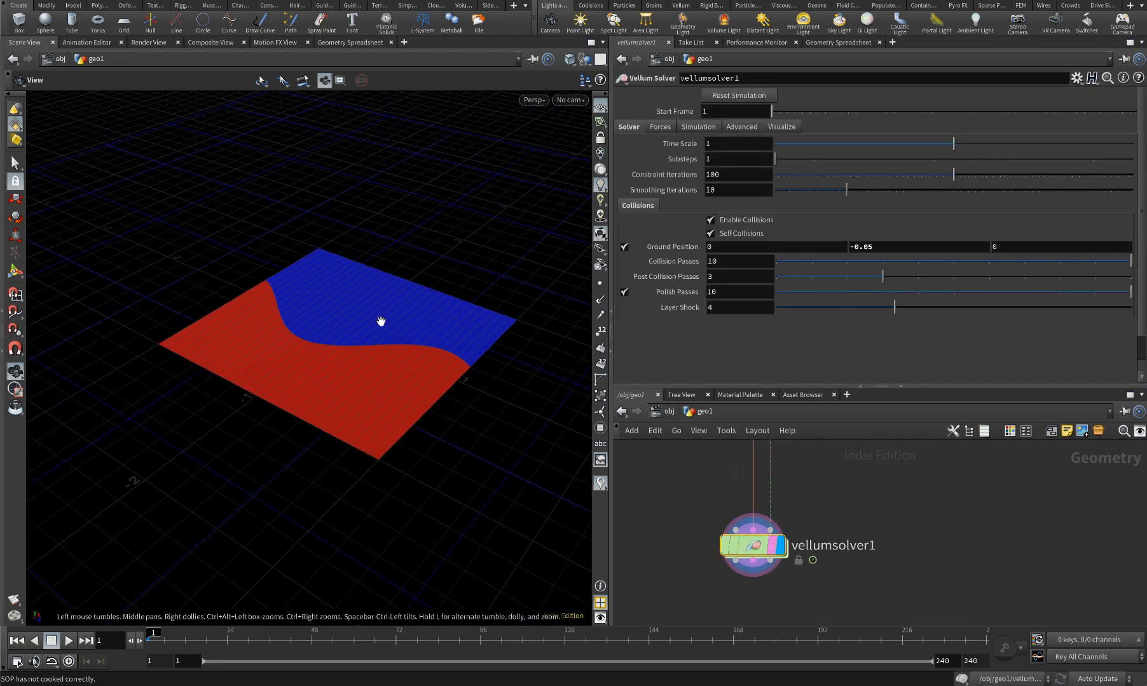
pyautogui.moveTo(381, 322); pyautogui.dragTo(330, 320)
pyautogui.moveTo(330, 320); pyautogui.dragTo(292, 349, button='middle')
pyautogui.moveTo(320, 340); pyautogui.dragTo(278, 427)
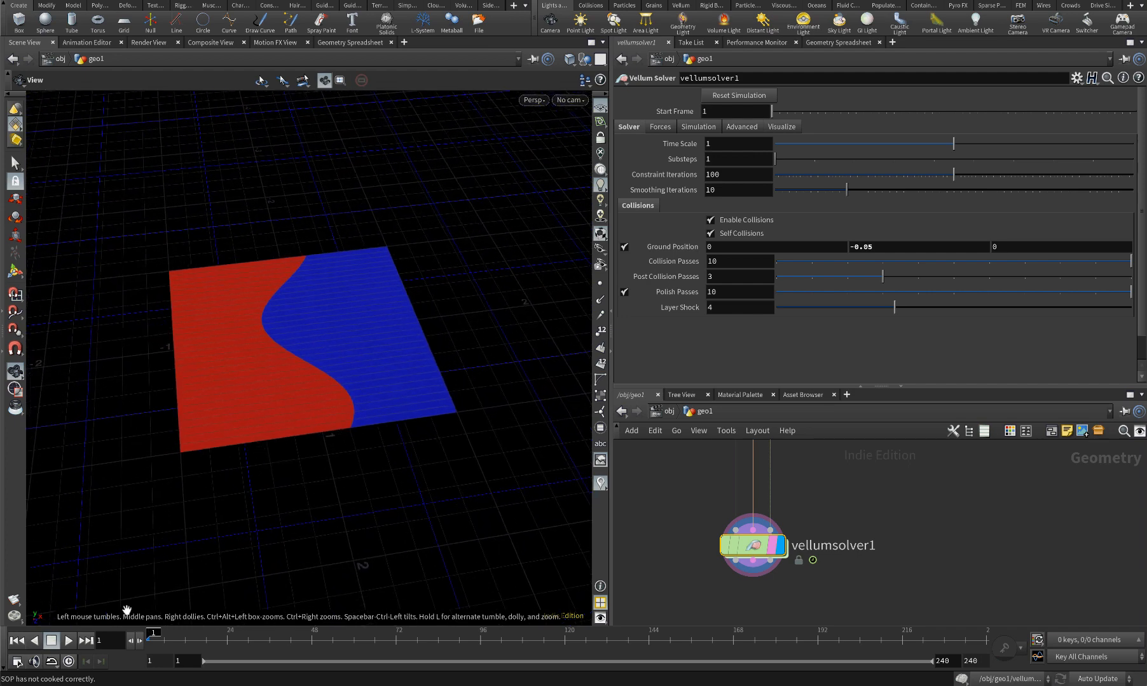
pyautogui.click(69, 640)
pyautogui.click(69, 641)
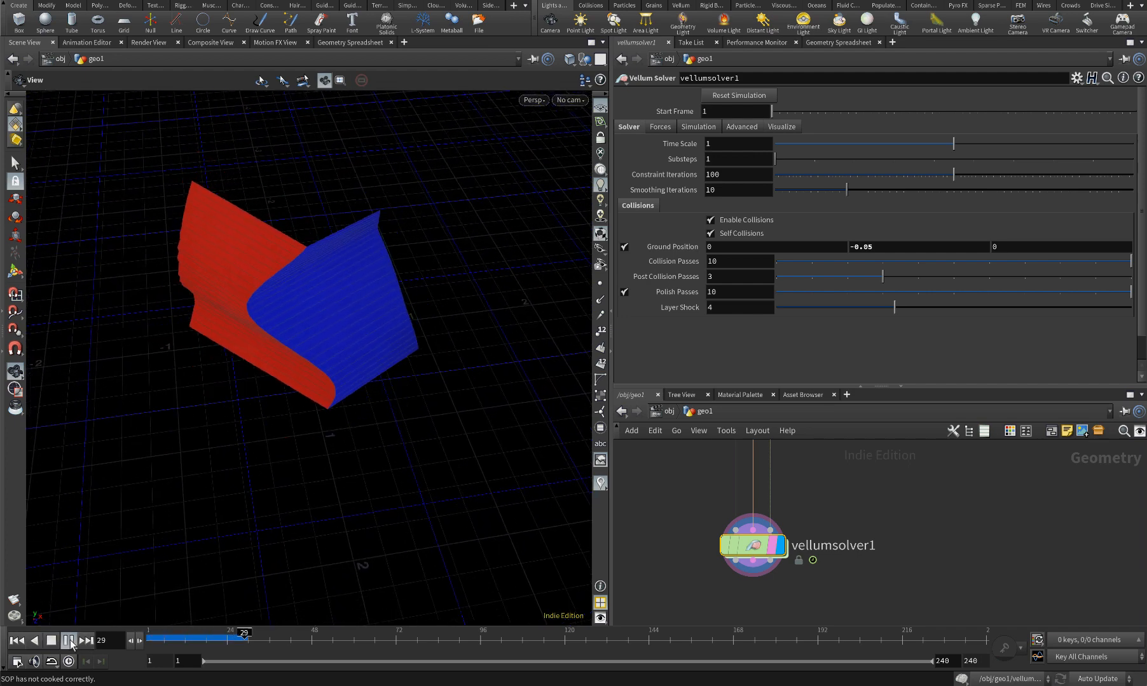
pyautogui.moveTo(194, 522); pyautogui.dragTo(301, 478)
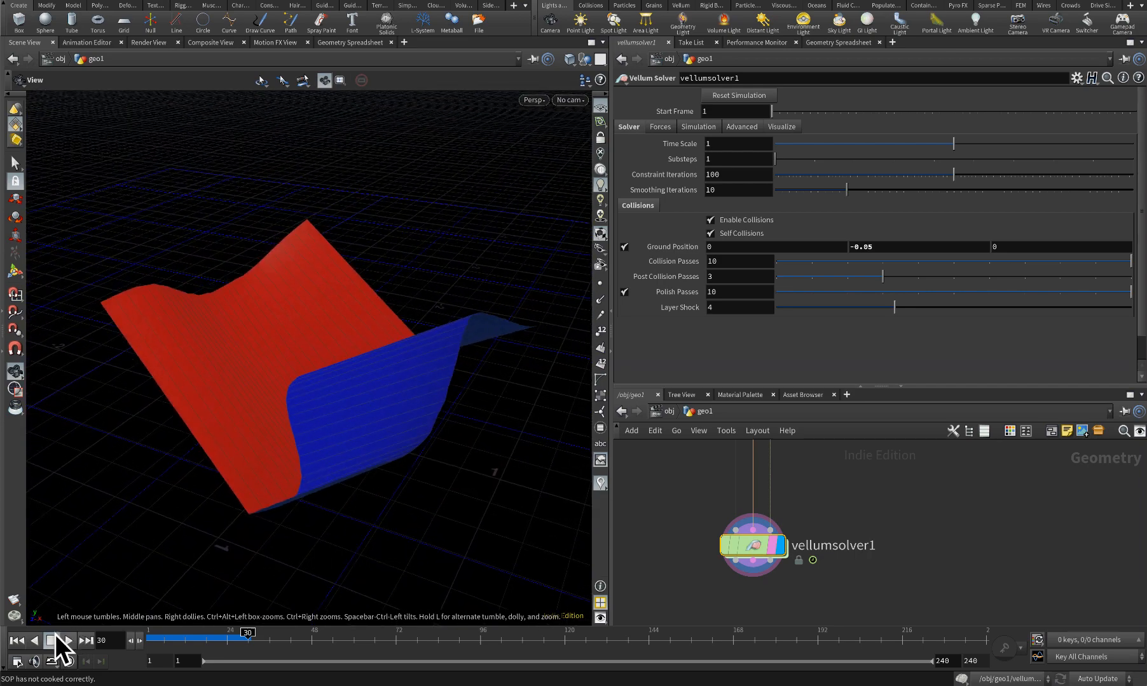
pyautogui.click(16, 640)
# Set the CONTROLLER's angle to -126.7, crv height to 0.2478 and crv wave to 5.129
pyautogui.scroll(-5, 673, 553)
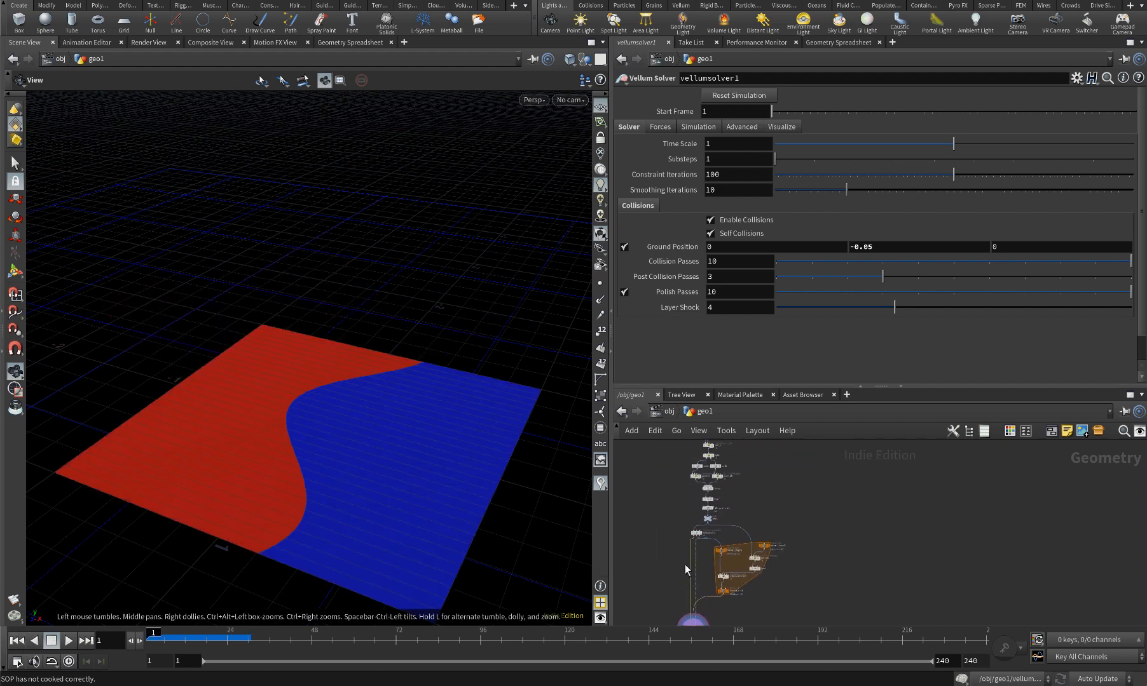
pyautogui.scroll(8, 685, 564)
pyautogui.click(681, 500)
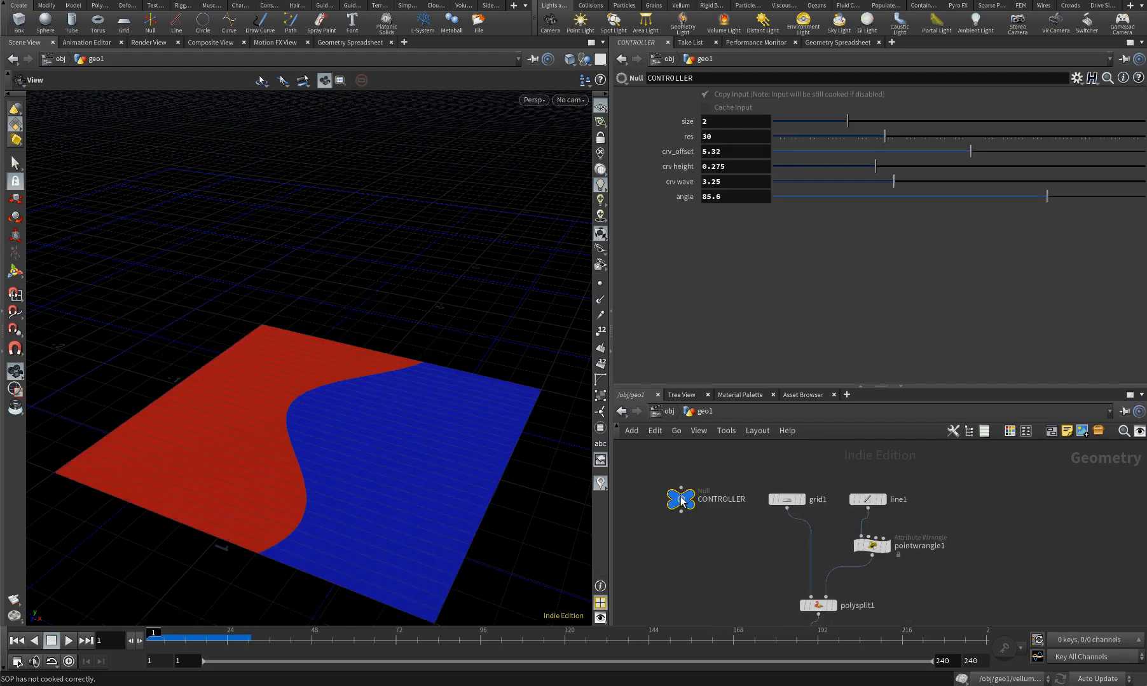
pyautogui.moveTo(949, 193); pyautogui.dragTo(828, 199)
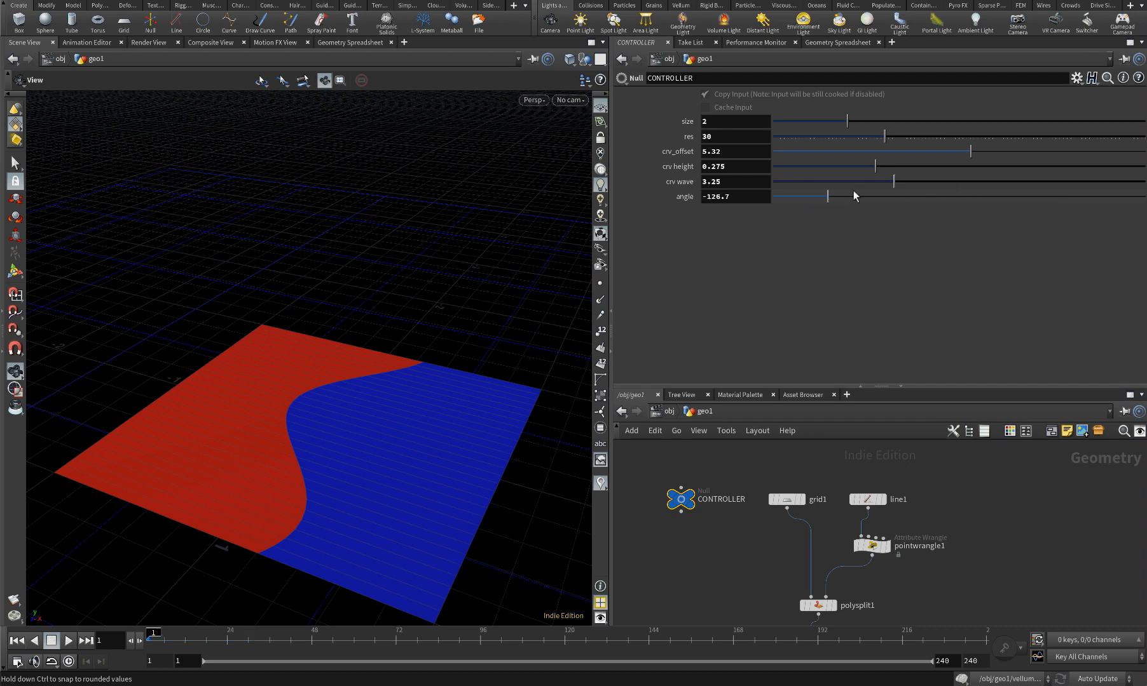
pyautogui.moveTo(875, 166); pyautogui.dragTo(963, 181)
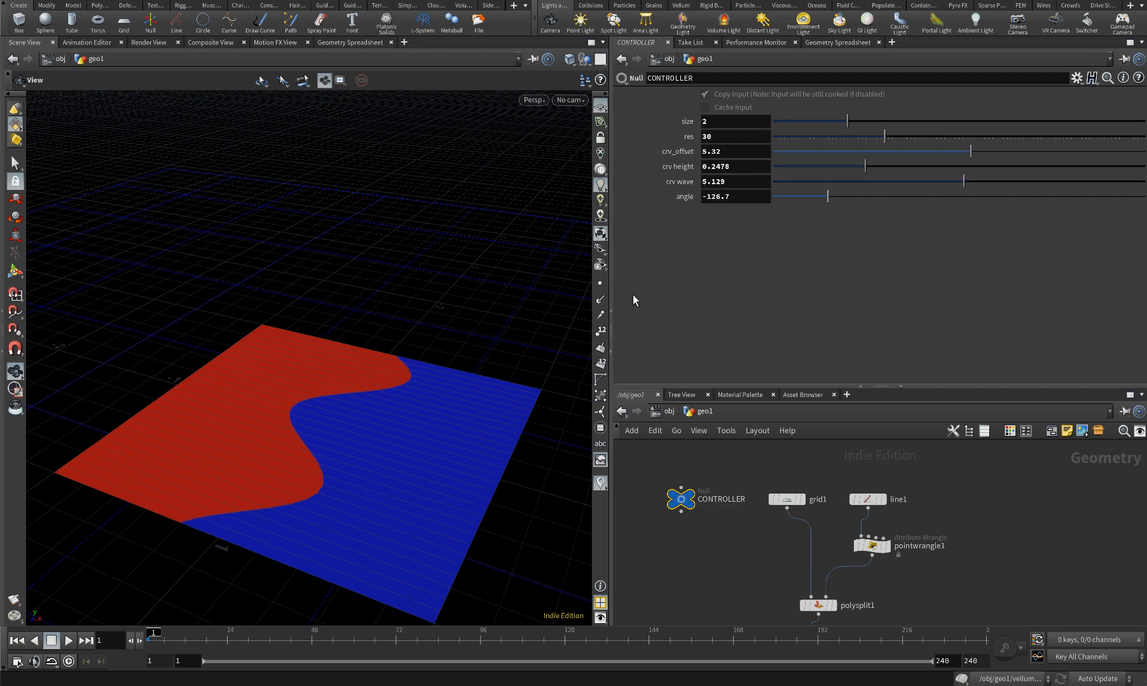
# Play the simulation up to frame 49, examine the fold from both sides, and return to frame 1
pyautogui.click(68, 641)
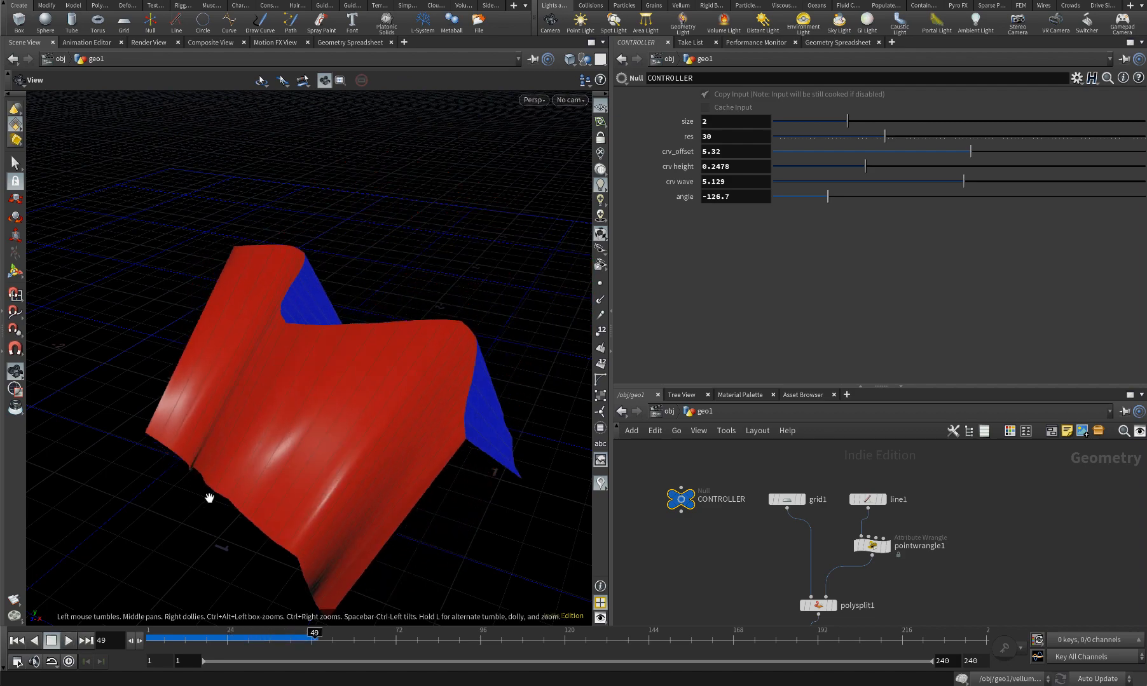
pyautogui.moveTo(324, 455); pyautogui.dragTo(567, 361)
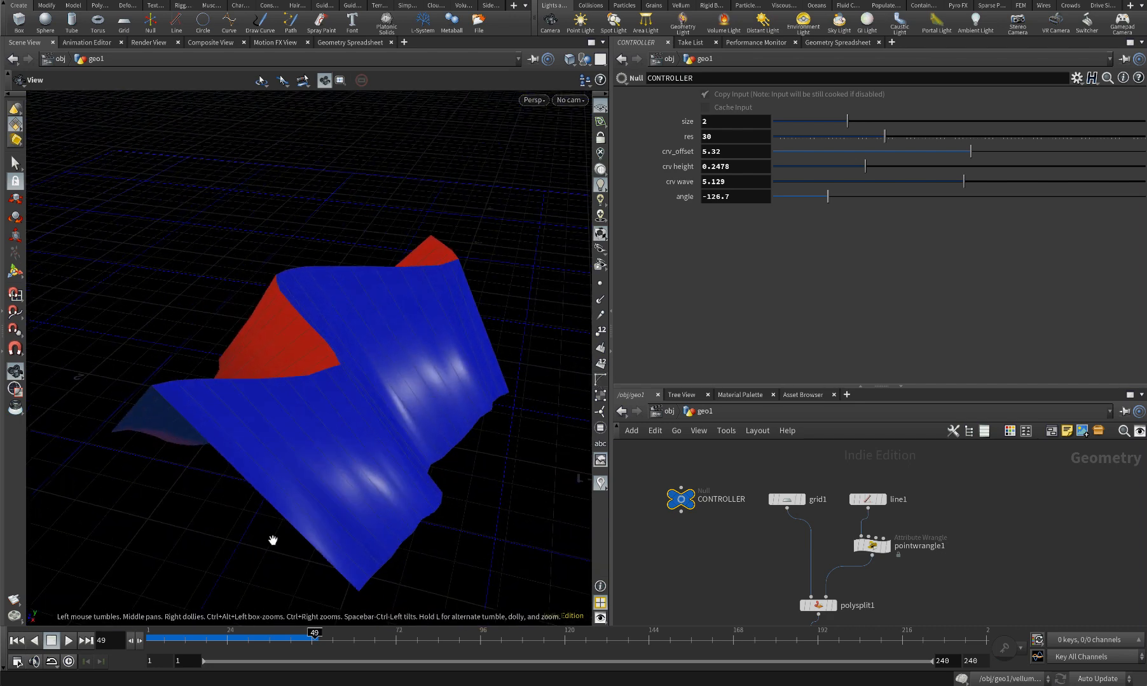
pyautogui.moveTo(313, 634); pyautogui.dragTo(118, 633)
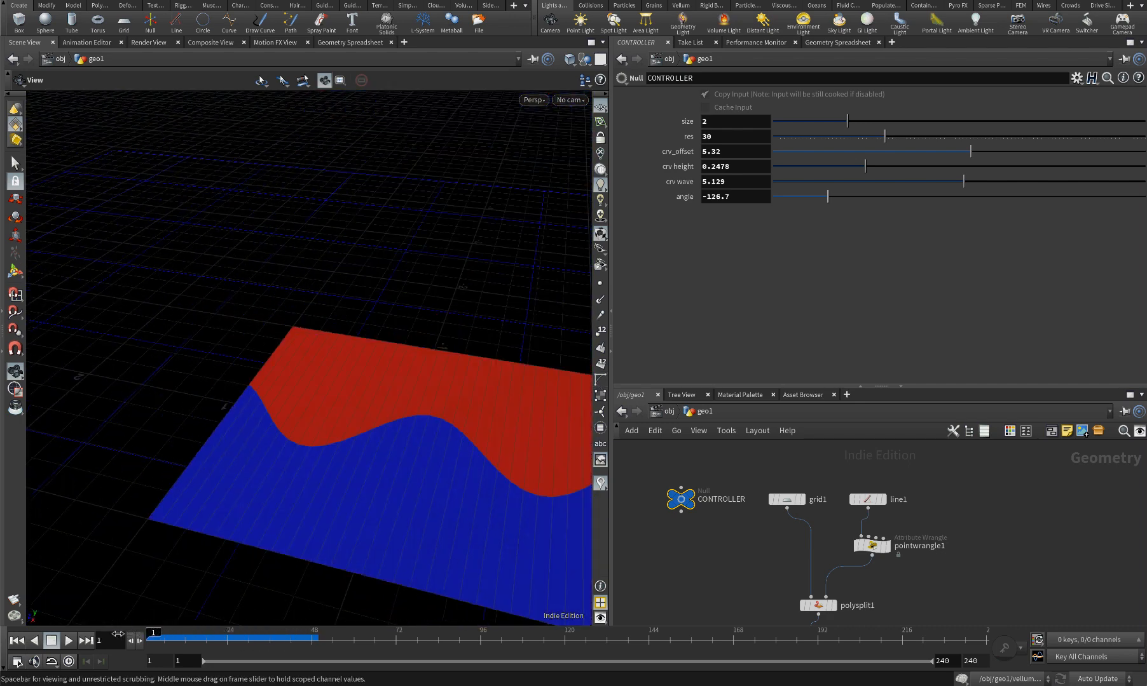
# Set the CONTROLLER's angle to -92.6, crv wave to 3.993 and crv height to 0.2083, and give the network editor more height
pyautogui.moveTo(261, 574); pyautogui.dragTo(269, 445)
pyautogui.moveTo(338, 434); pyautogui.dragTo(382, 421, button='right')
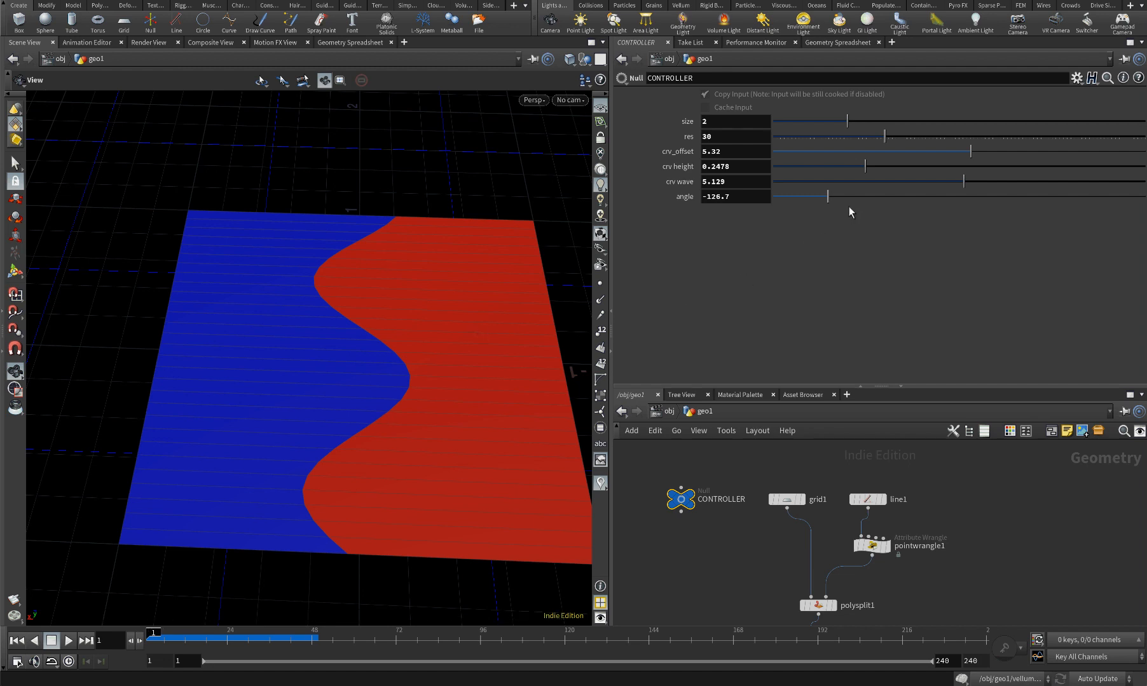
pyautogui.moveTo(847, 197); pyautogui.dragTo(862, 198)
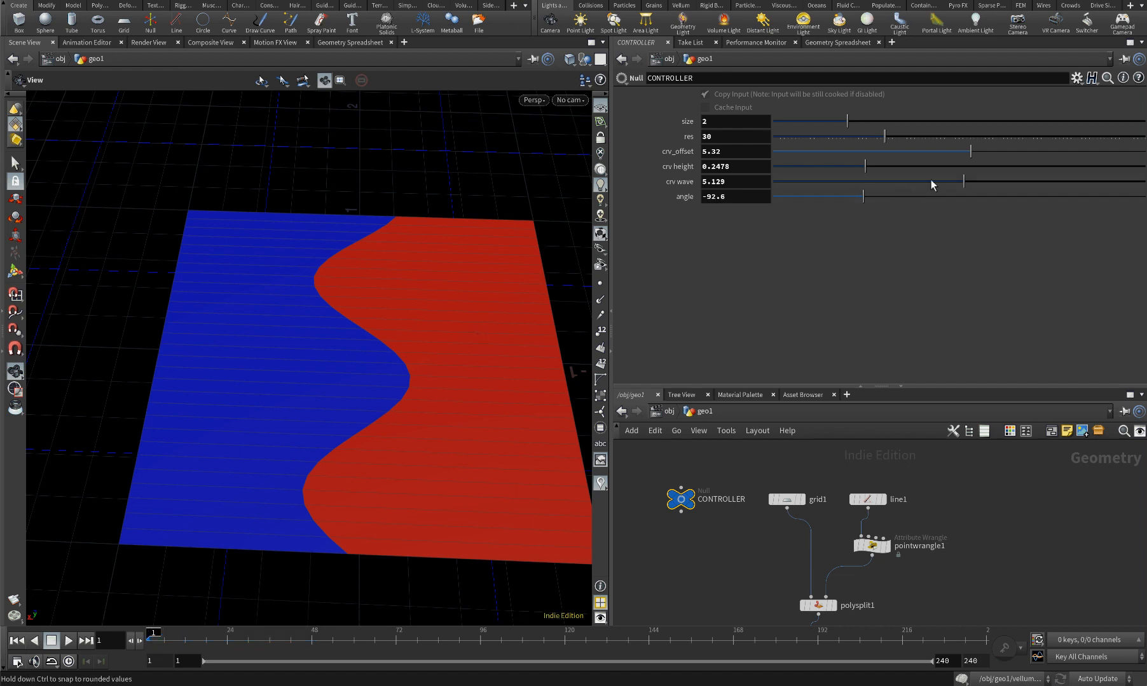
pyautogui.moveTo(931, 181); pyautogui.dragTo(849, 164)
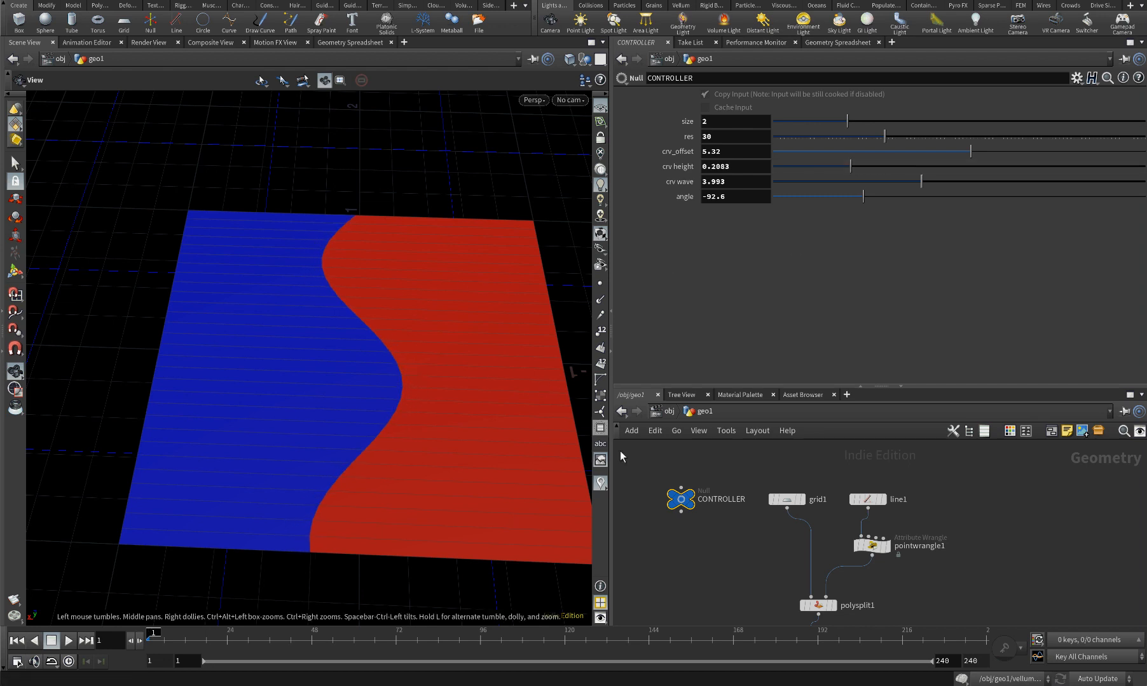
pyautogui.moveTo(757, 383); pyautogui.dragTo(762, 333)
pyautogui.scroll(-6, 757, 471)
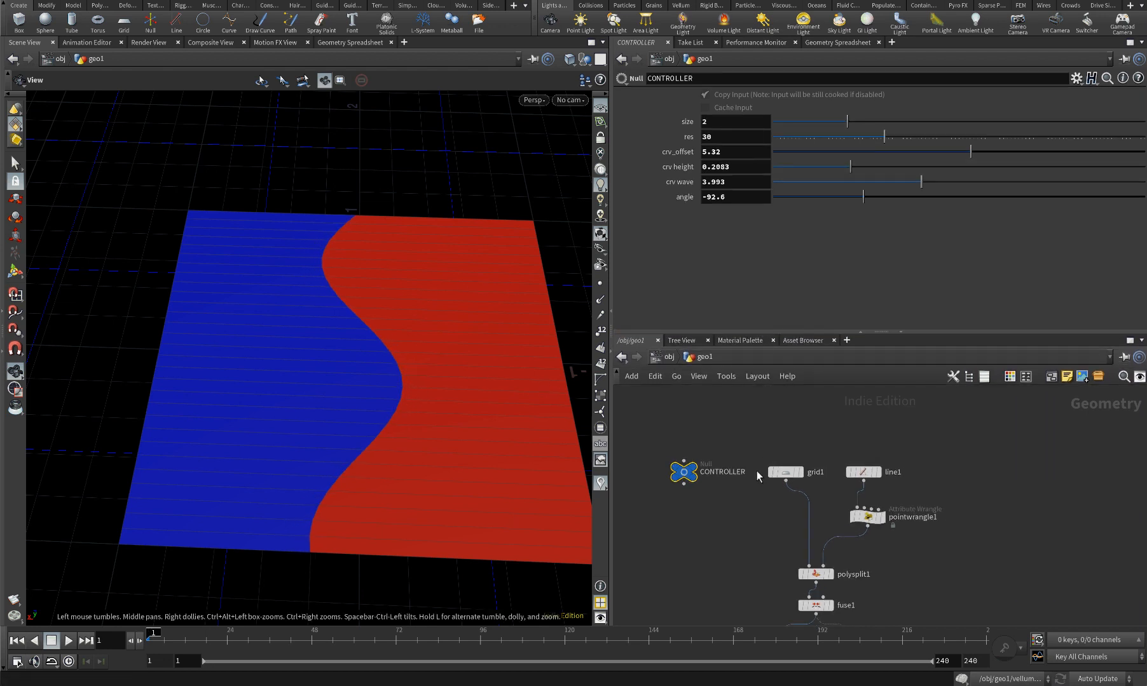
# Open the forces network inside vellumsolver1 and move the force_output node down to free space above it
pyautogui.scroll(5, 760, 547)
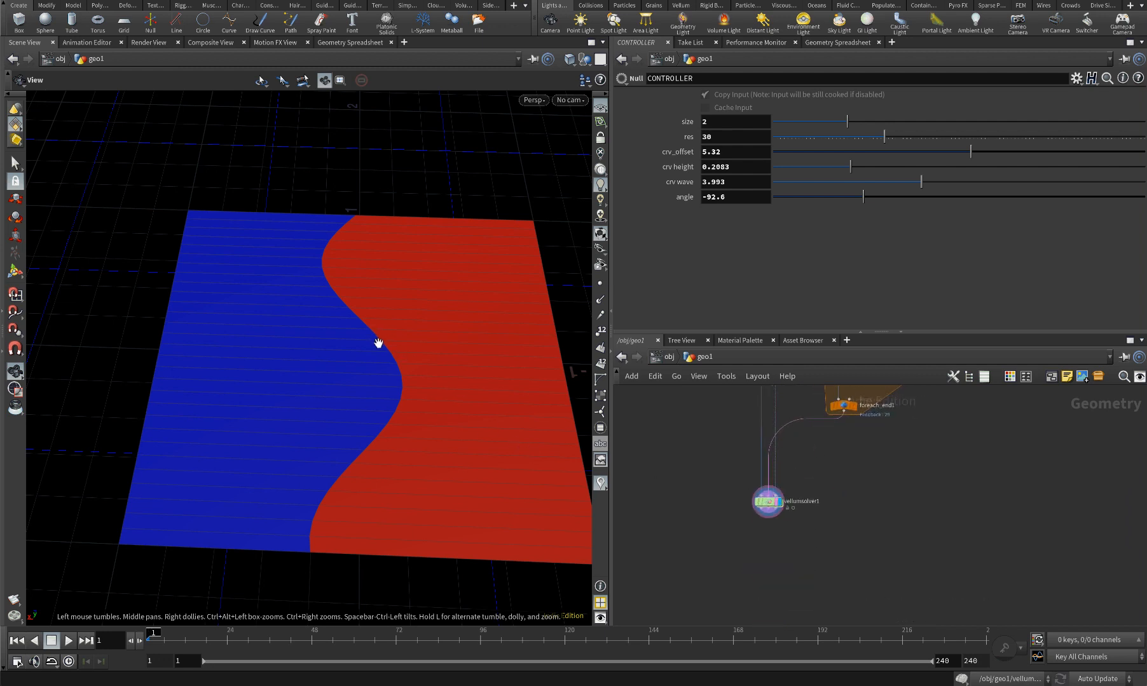
pyautogui.doubleClick(770, 502)
pyautogui.moveTo(753, 562); pyautogui.dragTo(769, 474, button='middle')
pyautogui.scroll(4, 769, 477)
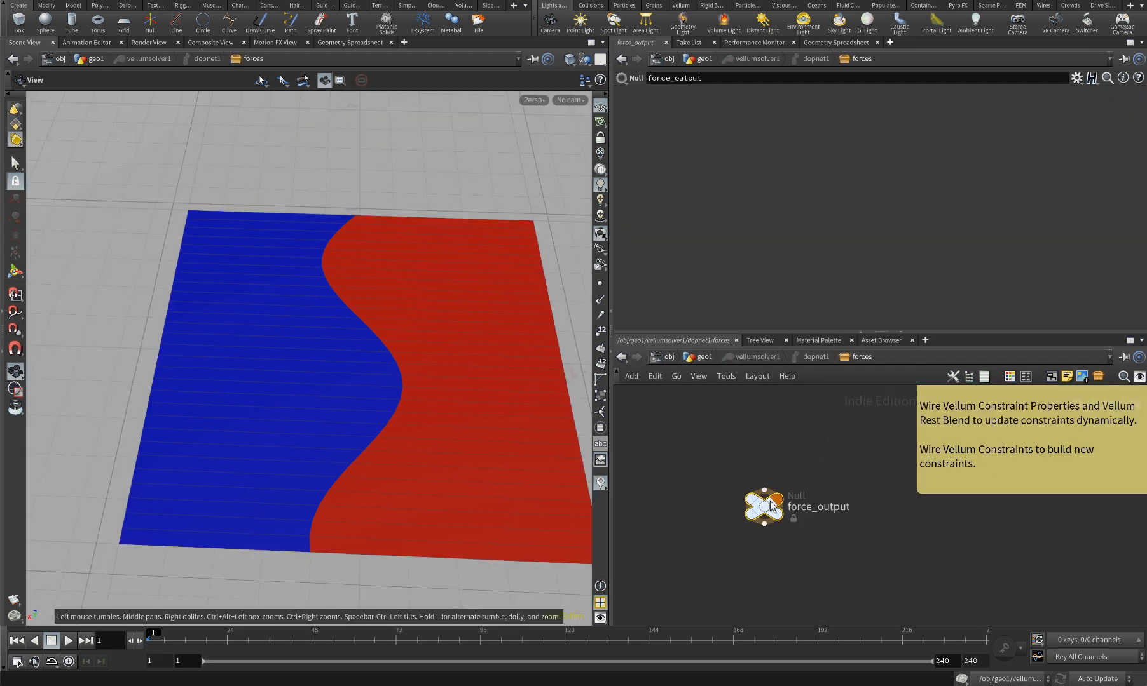
pyautogui.moveTo(781, 510); pyautogui.dragTo(768, 542)
# Add a Vellum Constraint Property node above force_output and wire its output into it
pyautogui.press('Tab')
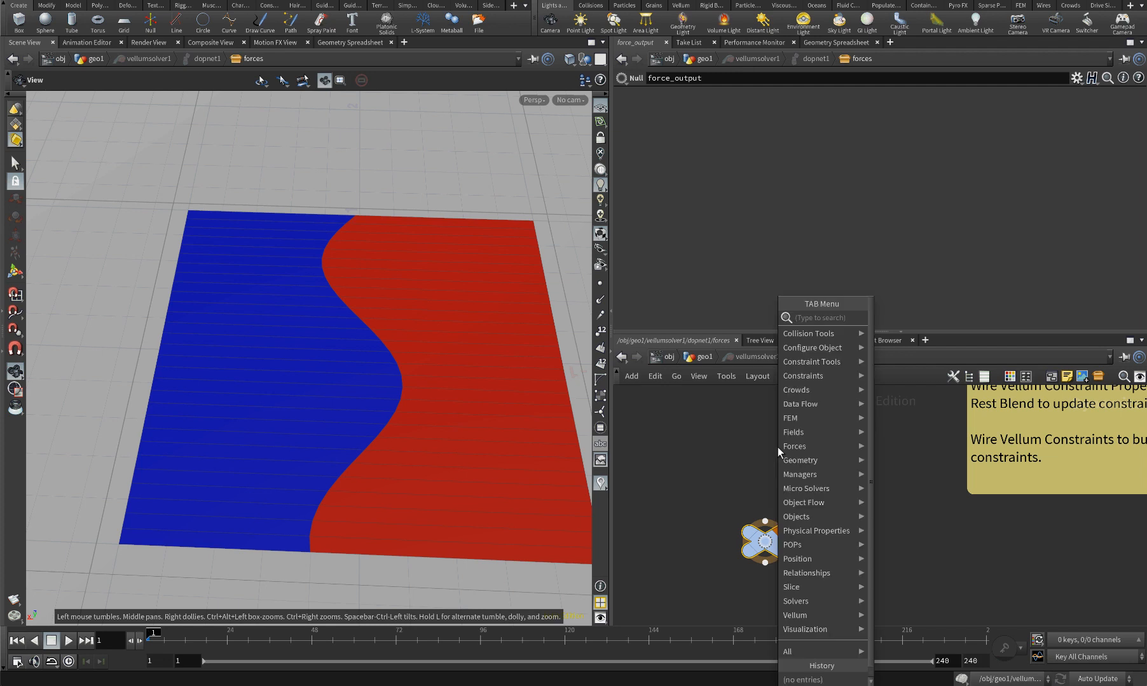
pyautogui.write('vellum')
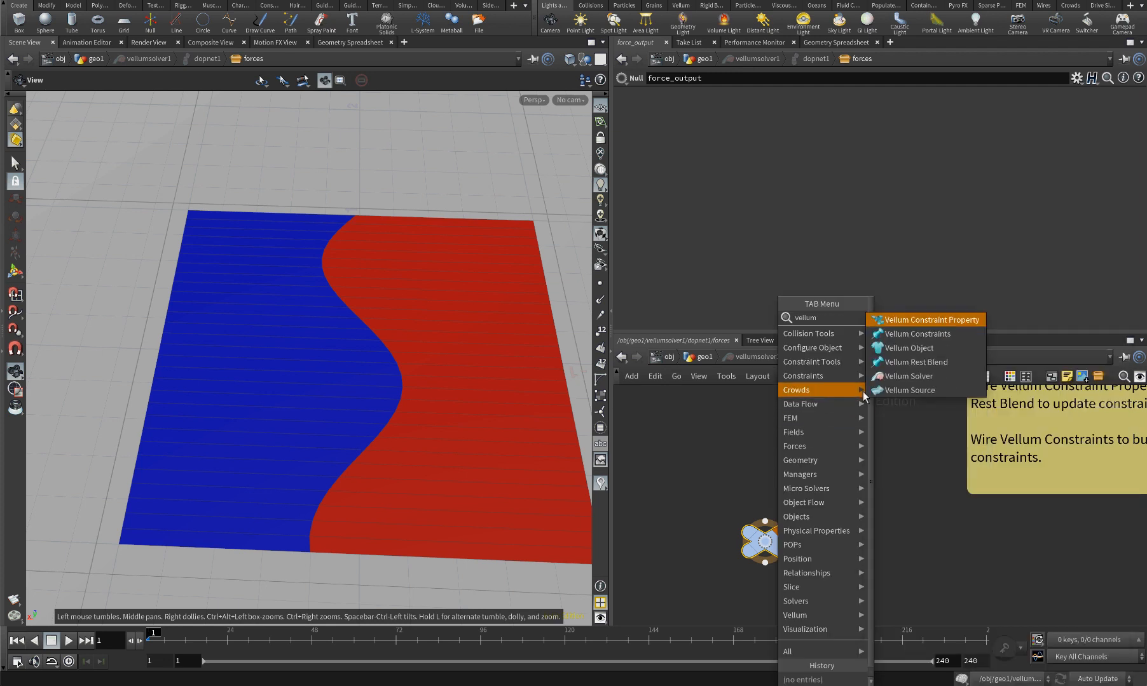
pyautogui.click(916, 320)
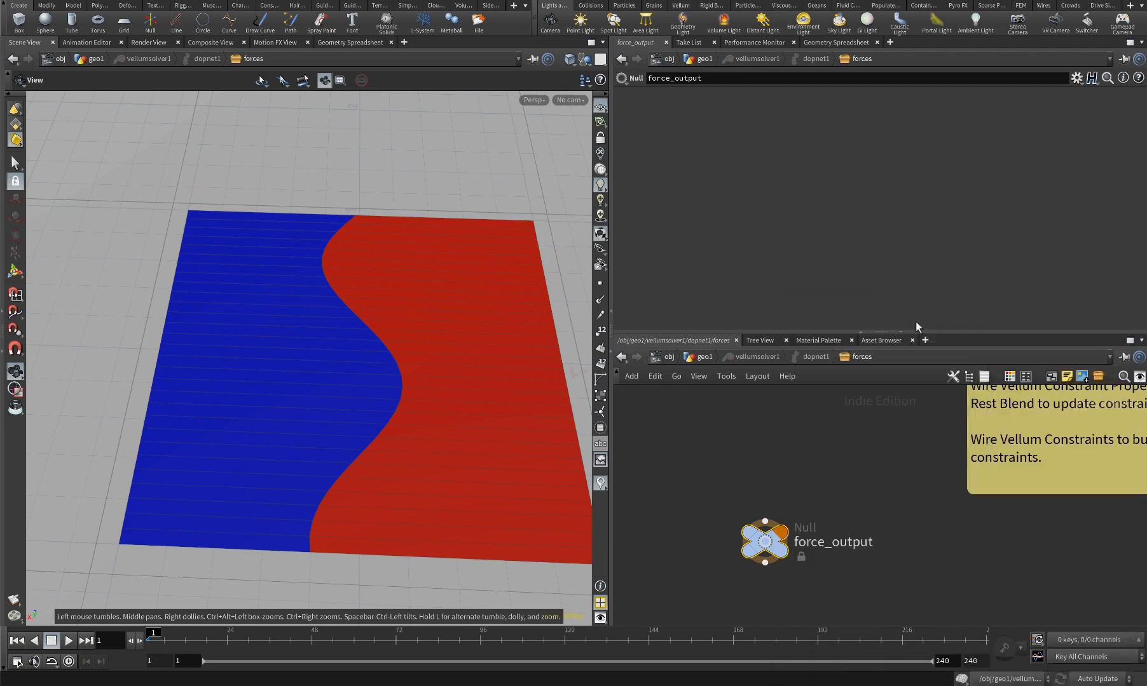
pyautogui.click(779, 445)
pyautogui.click(773, 462)
pyautogui.click(765, 521)
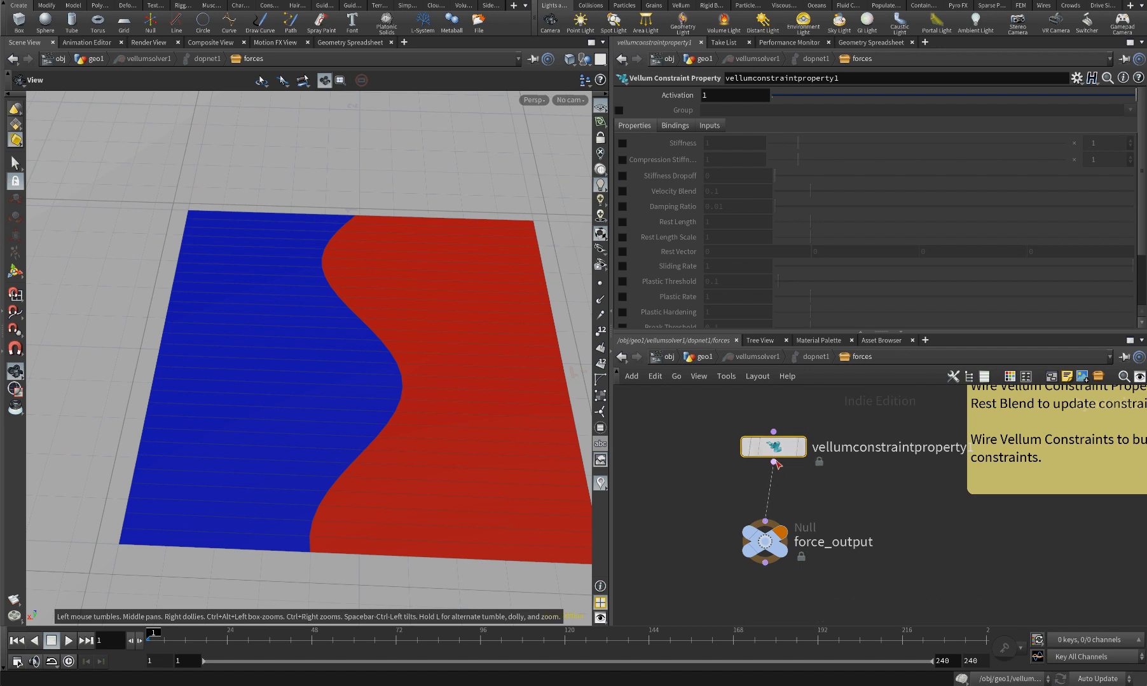
pyautogui.moveTo(773, 447); pyautogui.dragTo(764, 456)
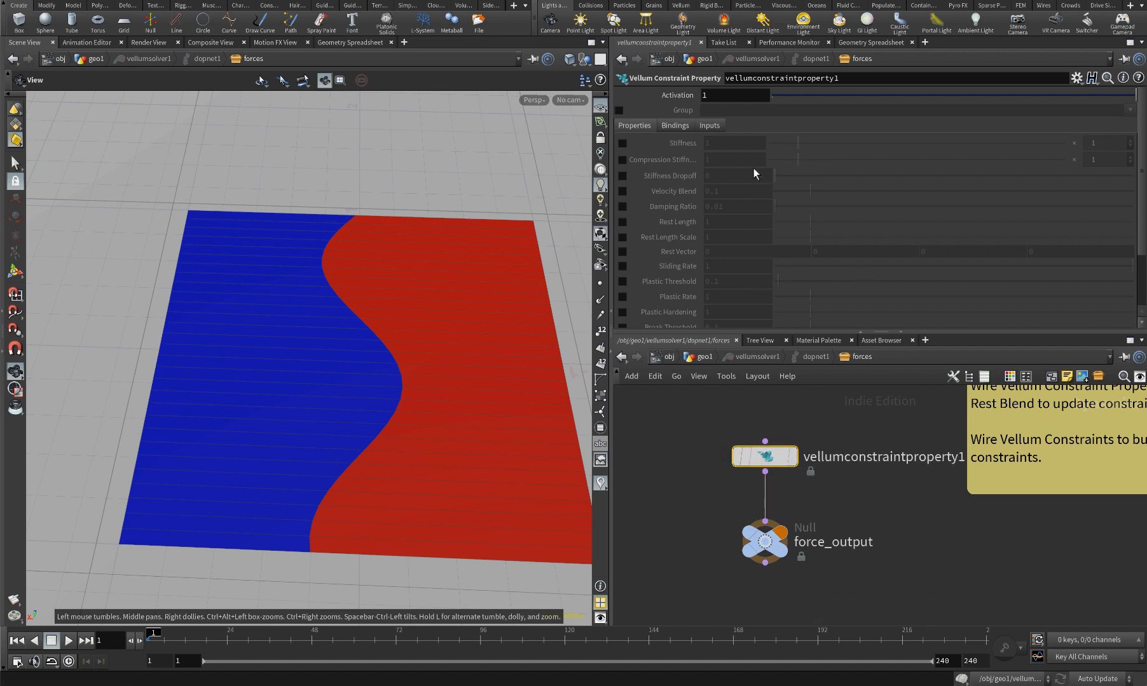
# Limit the constraint property to the bend group and enable its Rest Length Scale
pyautogui.click(618, 111)
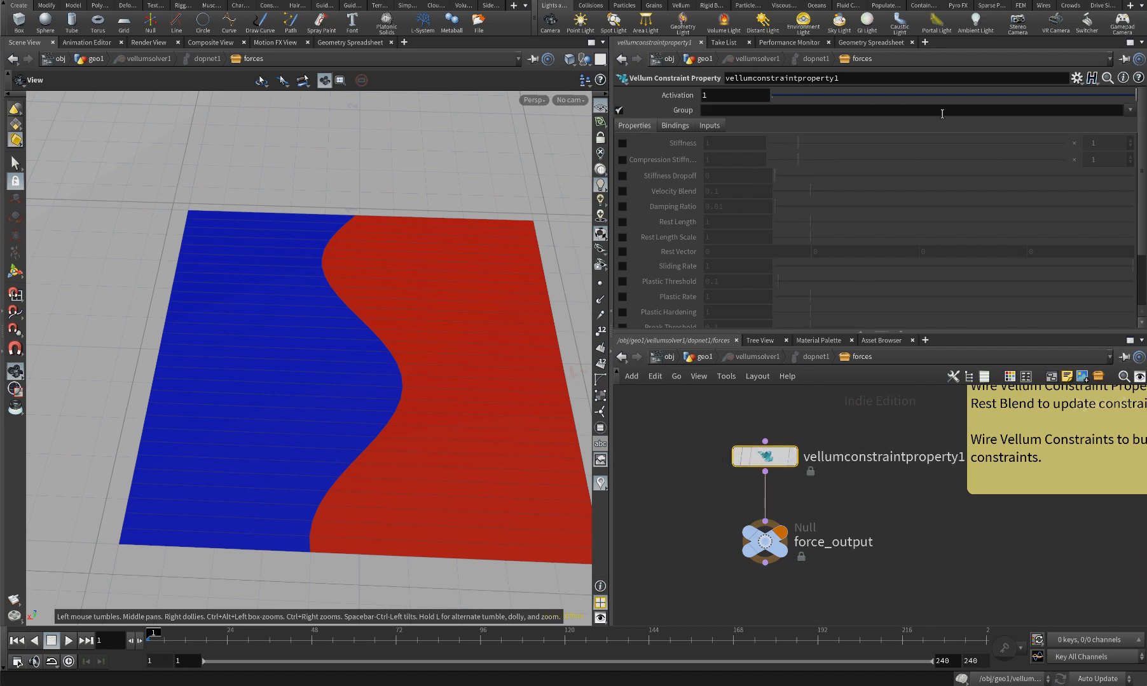
pyautogui.click(1130, 111)
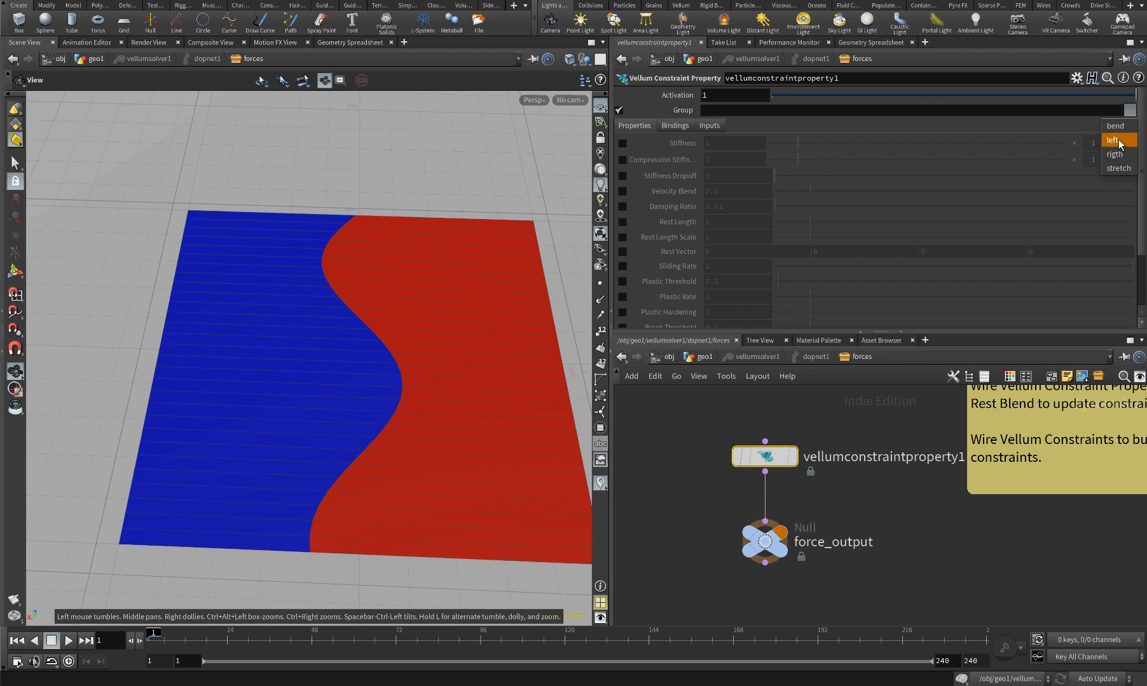
pyautogui.click(1118, 129)
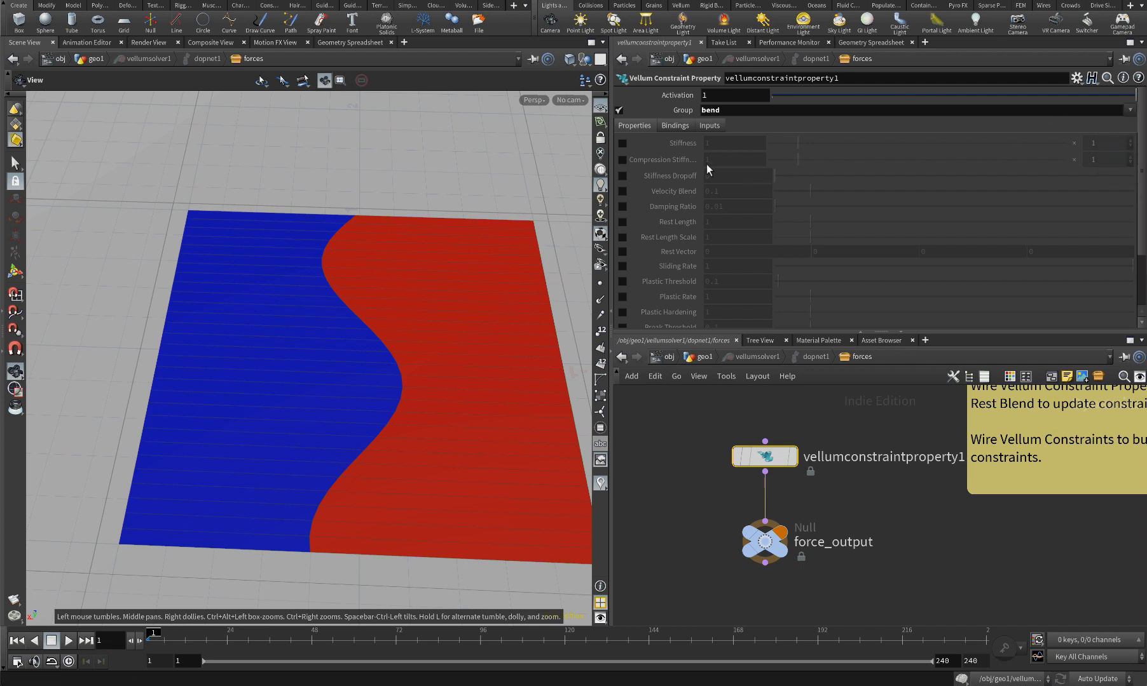
pyautogui.scroll(-1, 666, 186)
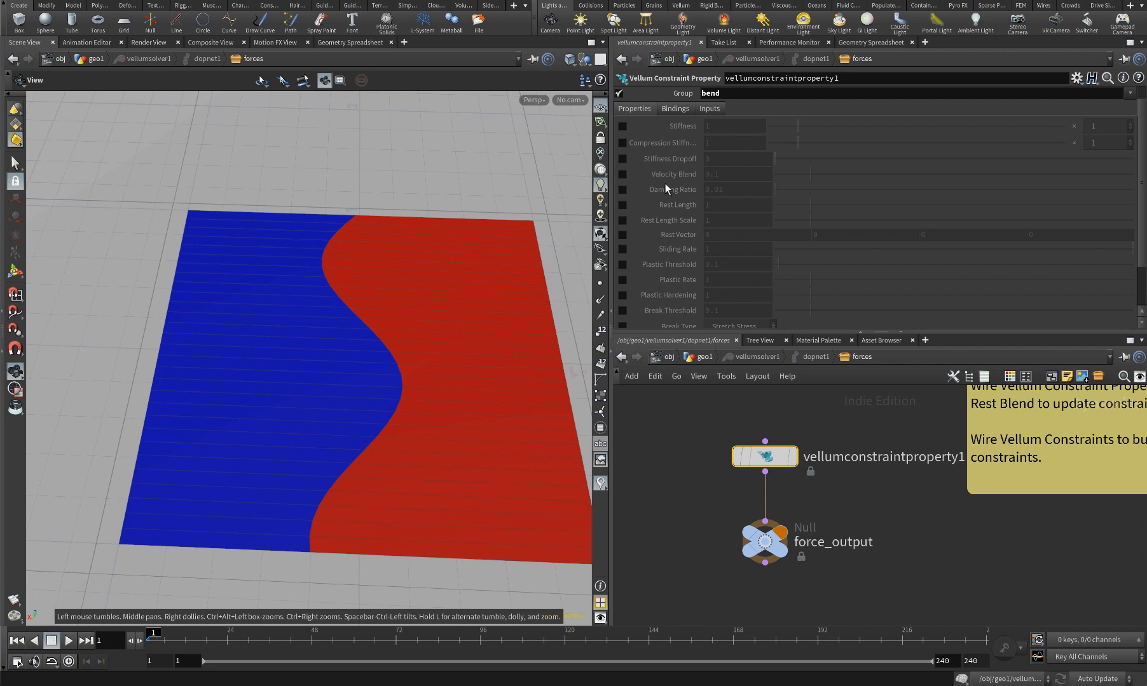
pyautogui.click(623, 220)
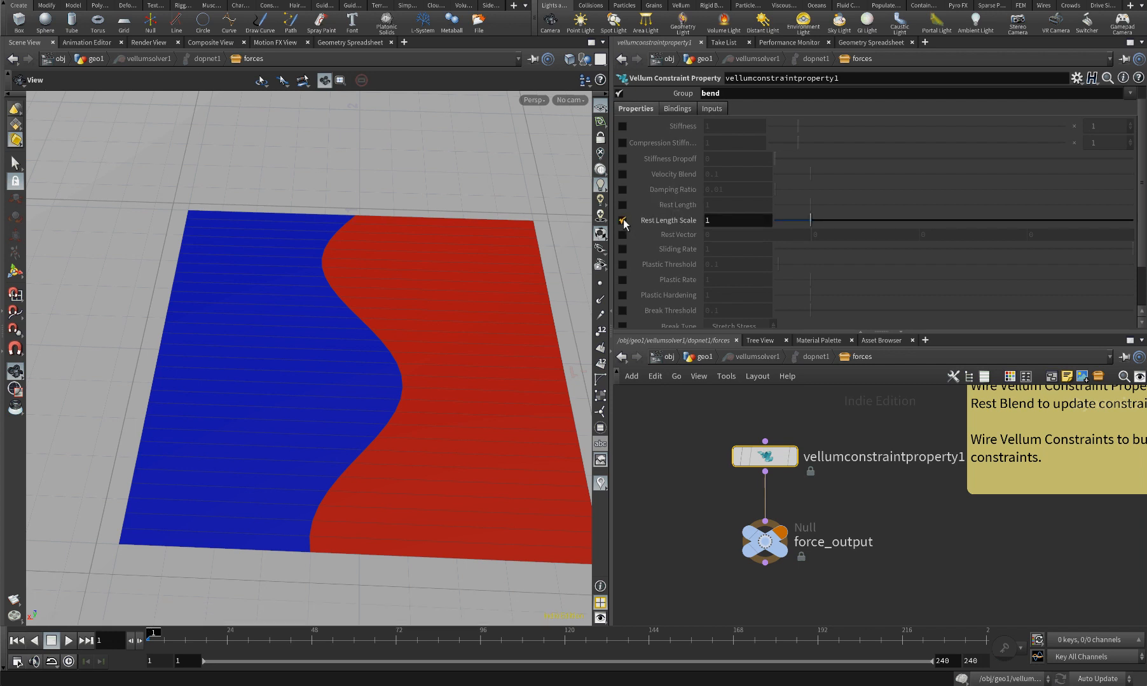
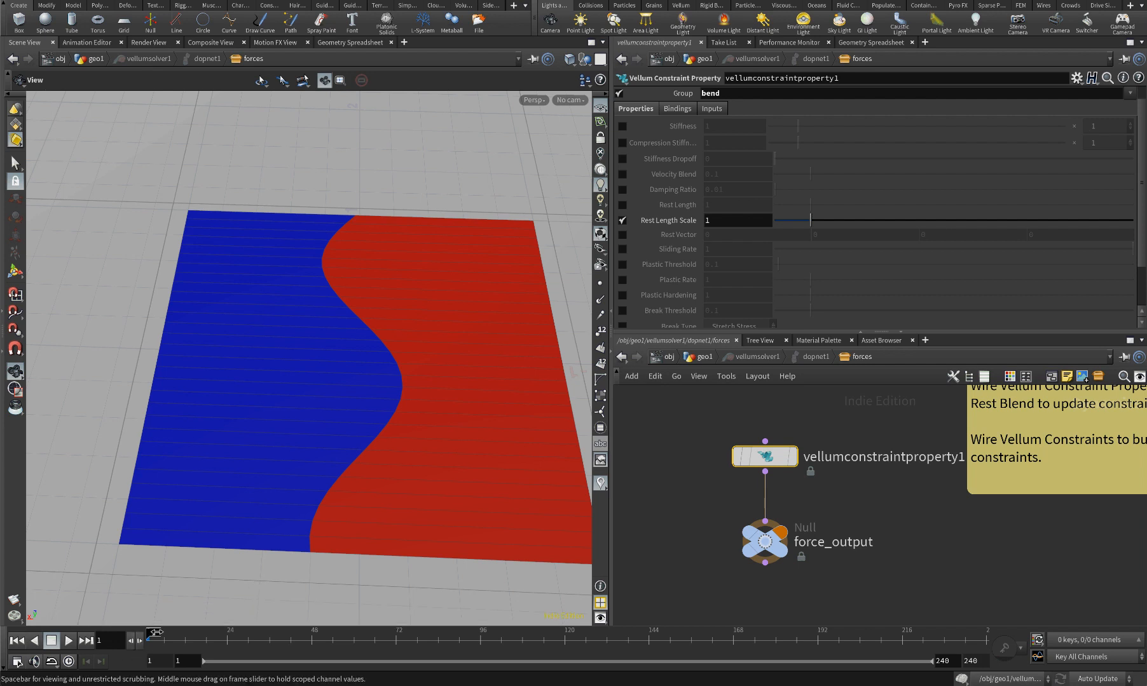
# Preview the fold by scrubbing to frame 9, set Rest Length Scale to 0, and return to frame 1
pyautogui.moveTo(155, 633); pyautogui.dragTo(186, 632)
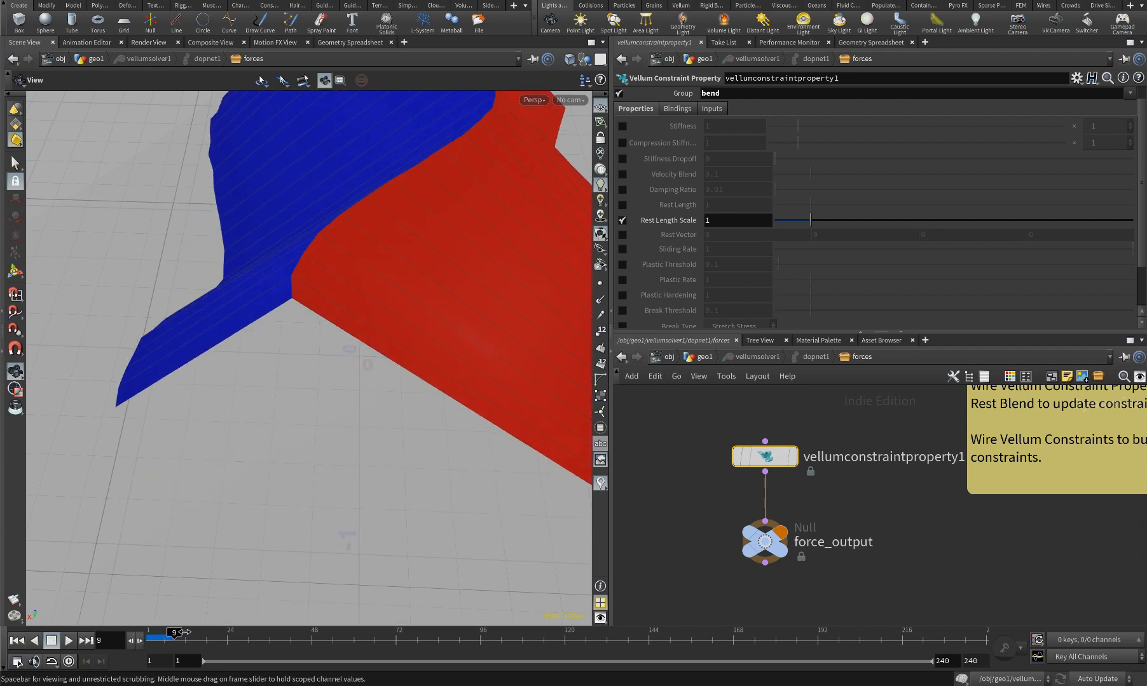
pyautogui.moveTo(725, 223); pyautogui.dragTo(691, 221)
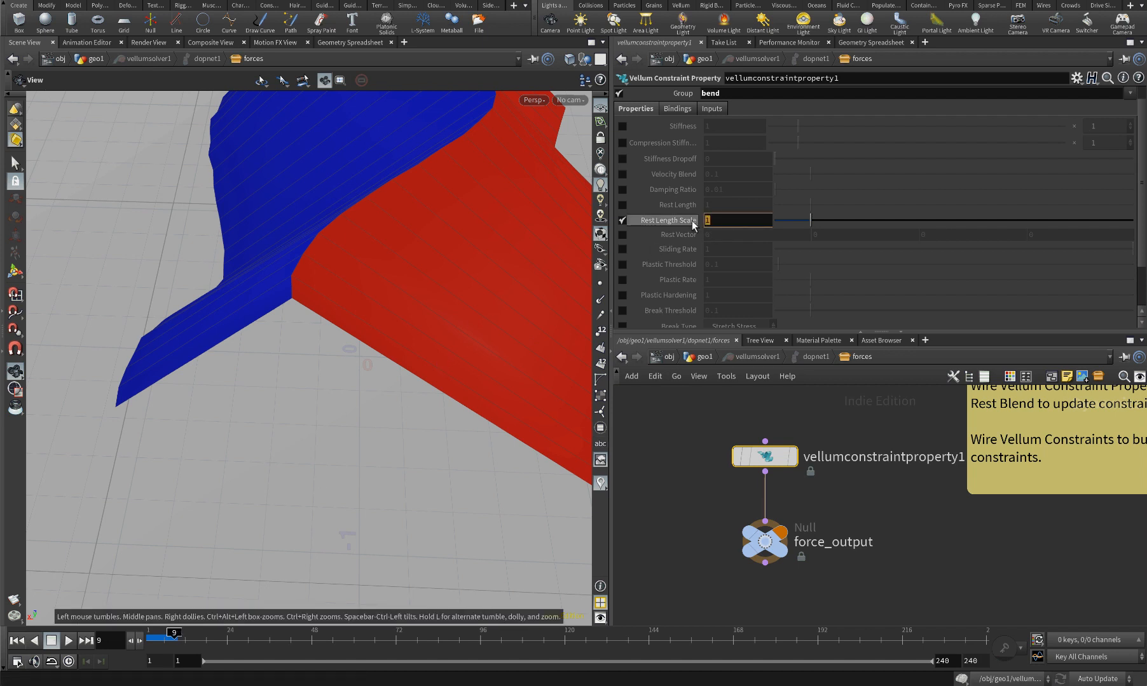
pyautogui.write('0')
pyautogui.press('Return')
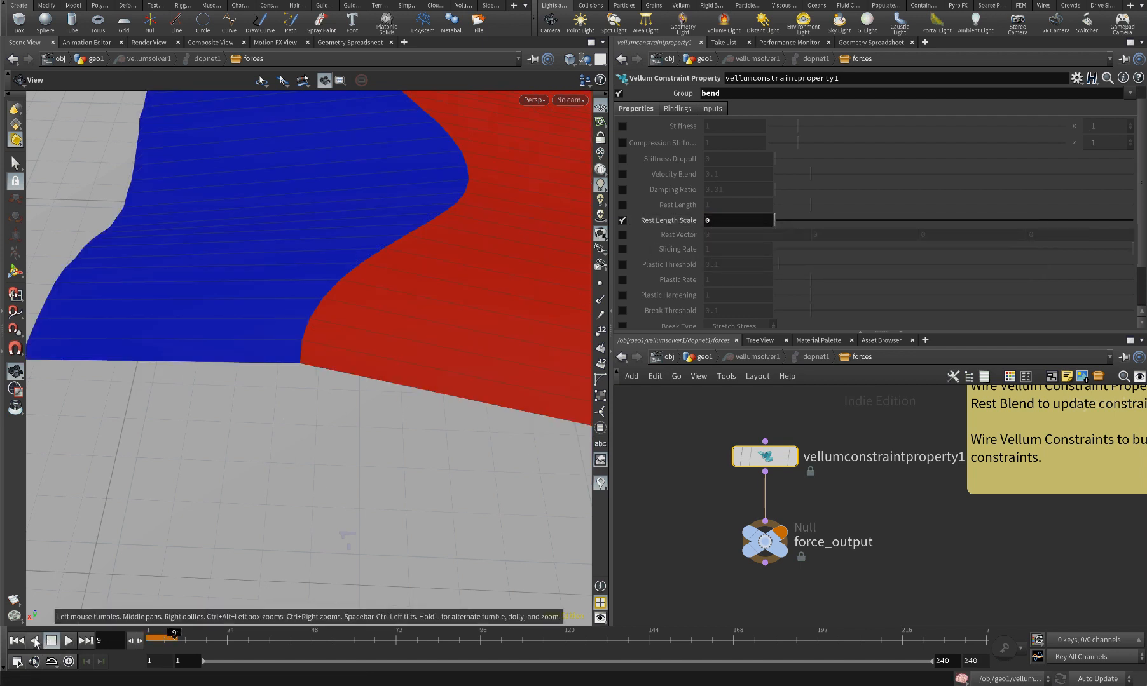
pyautogui.click(5, 639)
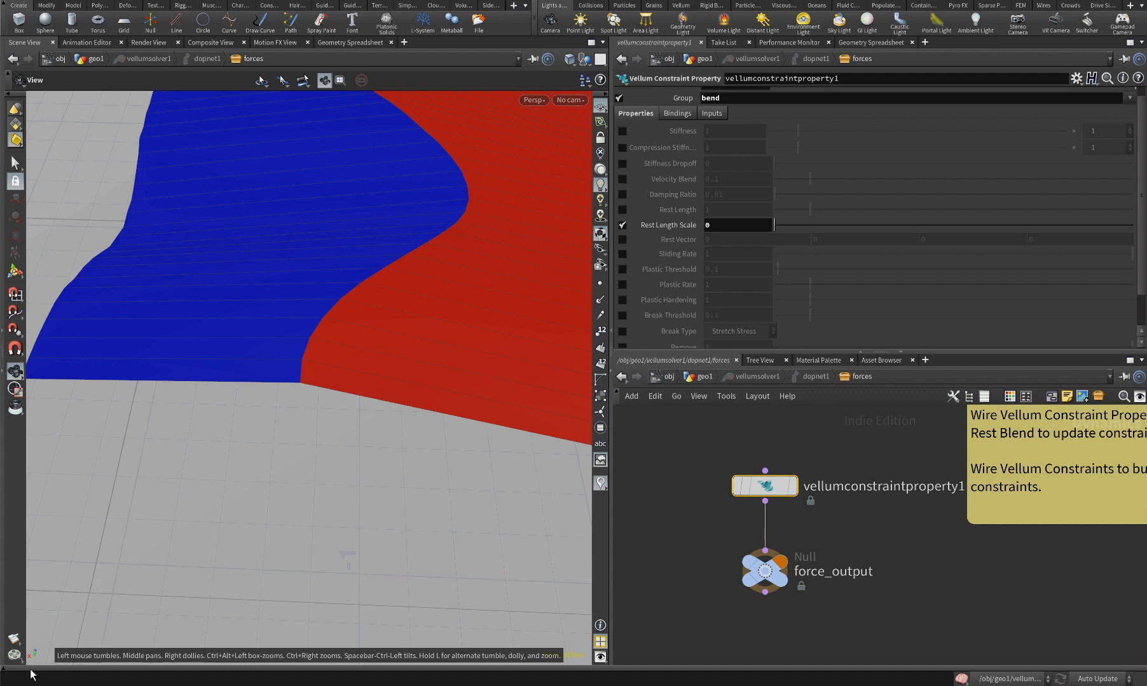
pyautogui.click(31, 669)
pyautogui.click(17, 641)
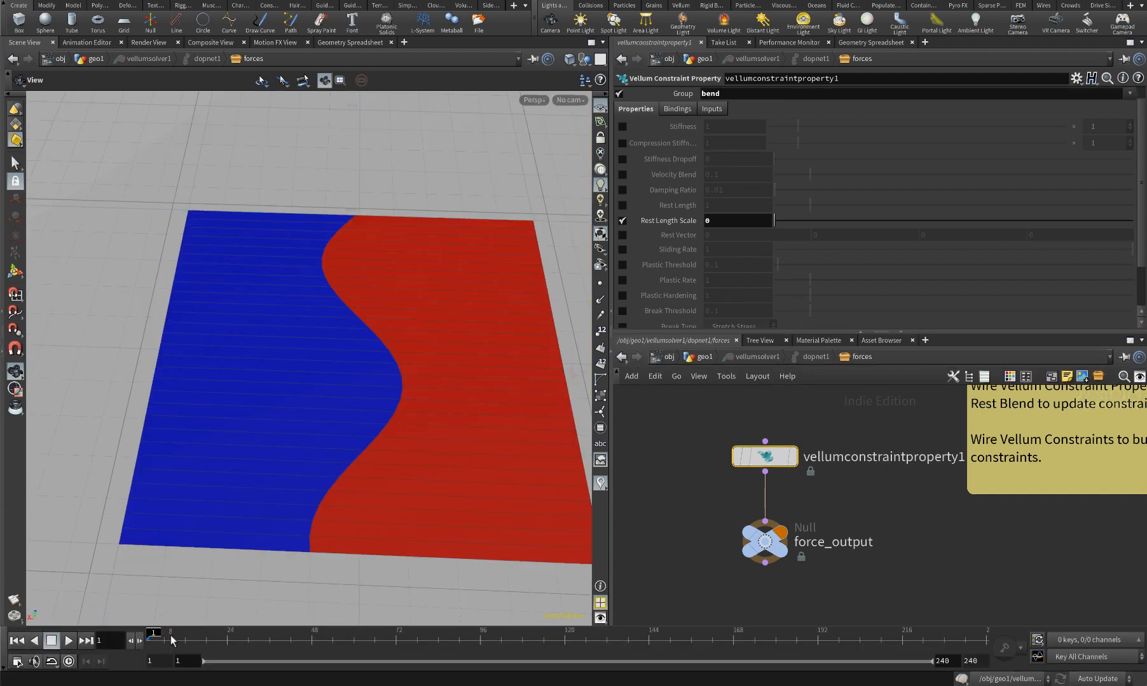
# Scrub to frame 10 and set a keyframe there on Rest Length Scale with the value 0
pyautogui.moveTo(171, 640); pyautogui.dragTo(180, 636)
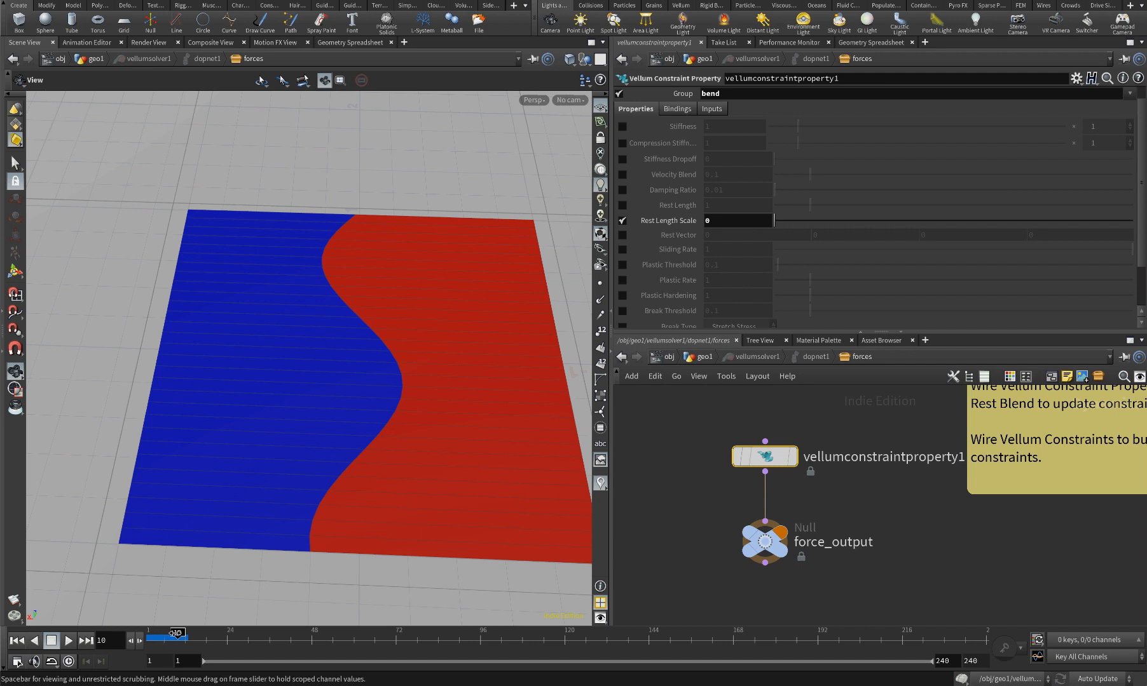
pyautogui.rightClick(719, 217)
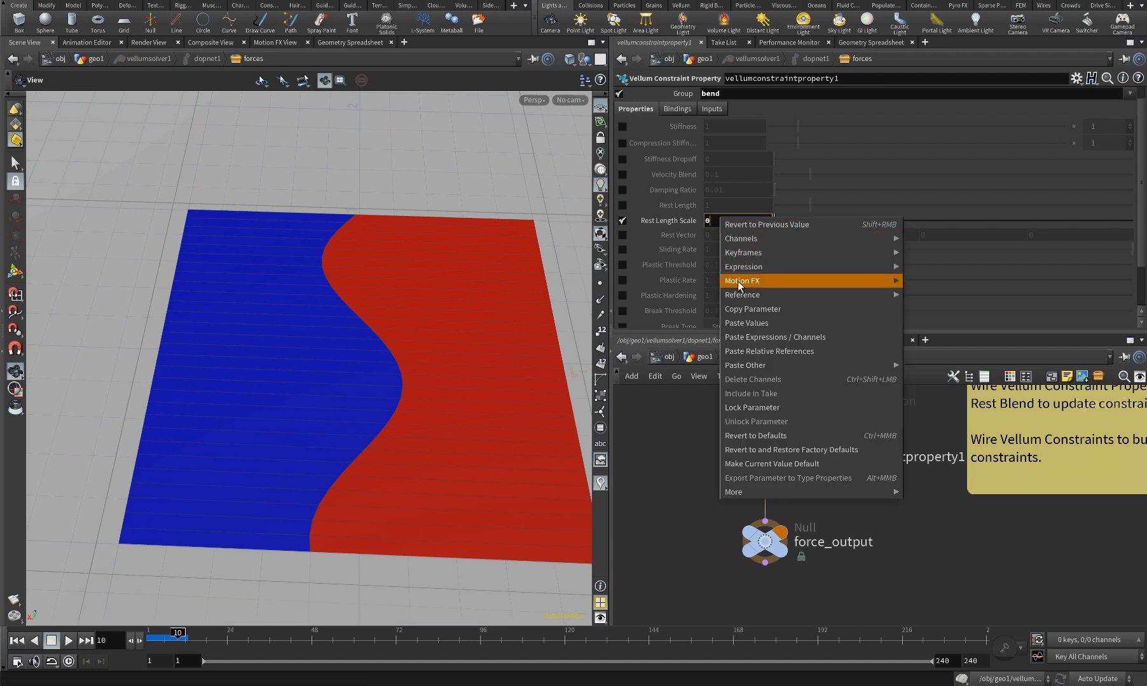
pyautogui.moveTo(742, 267)
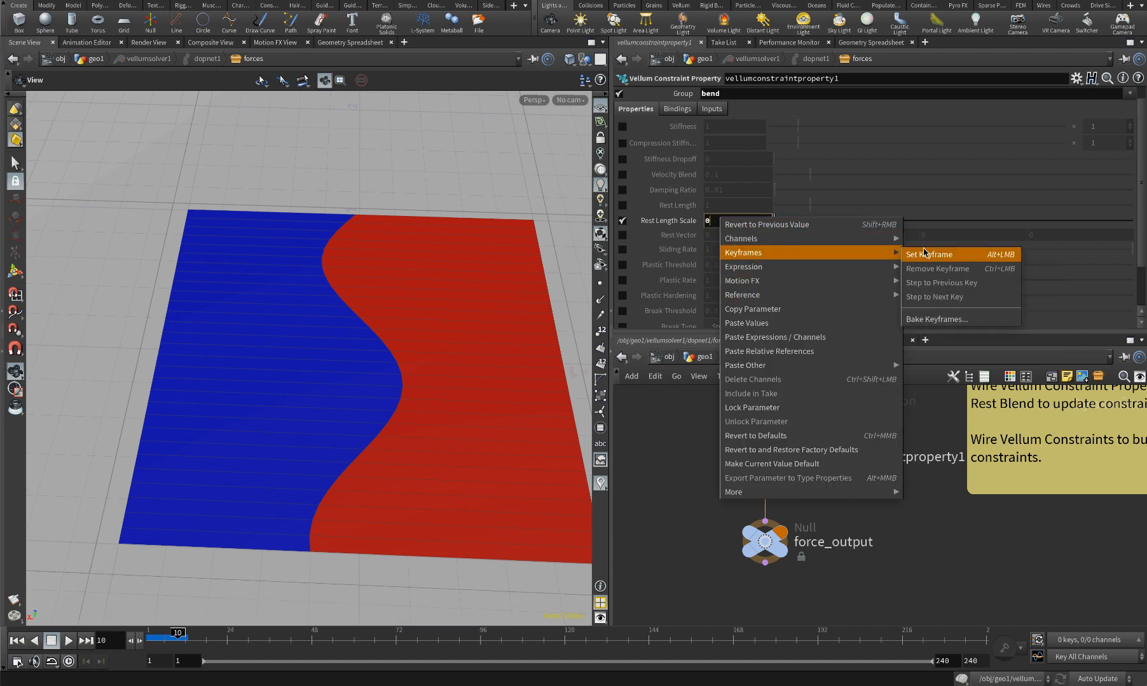
pyautogui.click(922, 255)
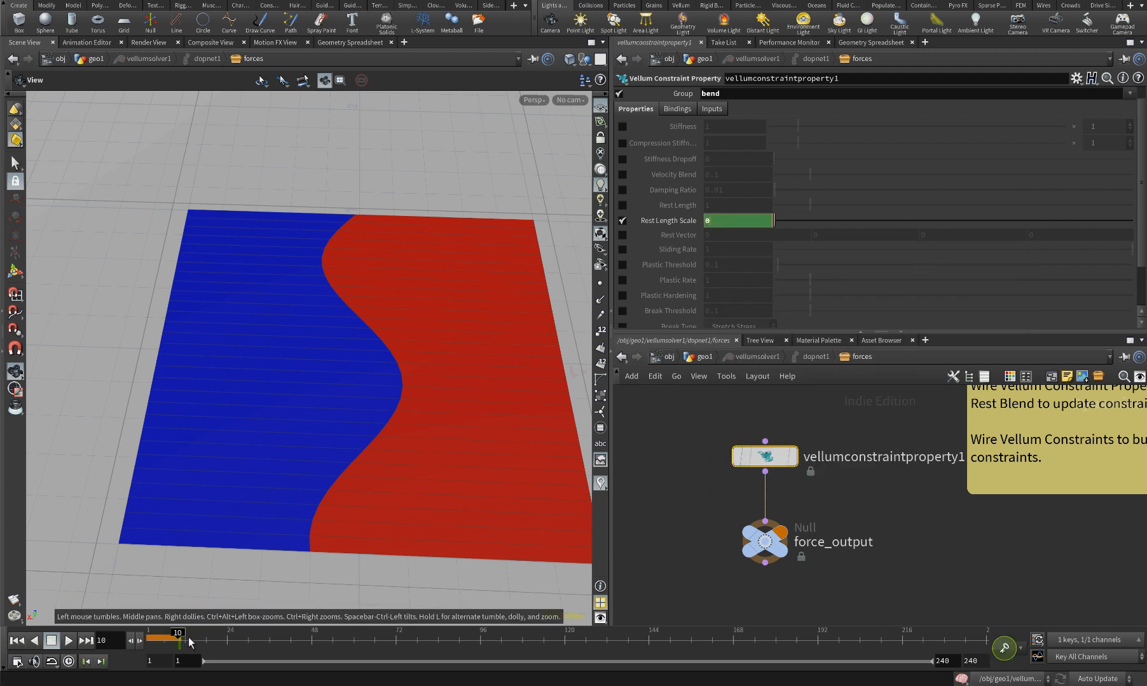
# Keyframe Rest Length Scale with the value 1 at frame 50 and return to the first frame
pyautogui.moveTo(189, 640); pyautogui.dragTo(331, 637)
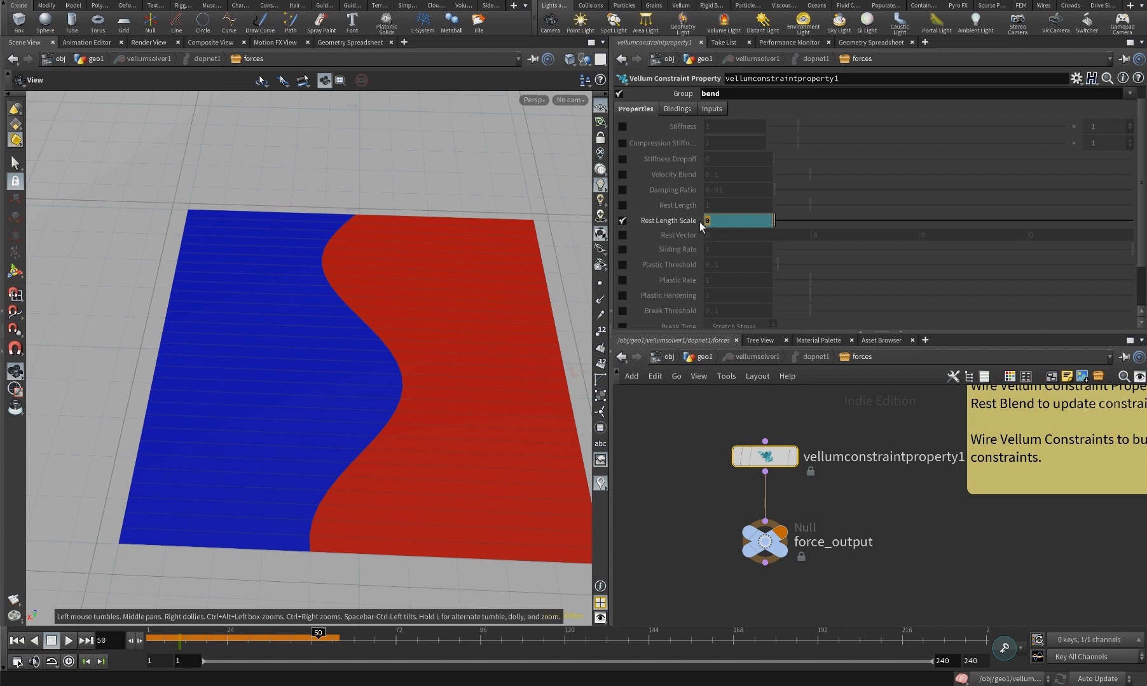
pyautogui.press('Return')
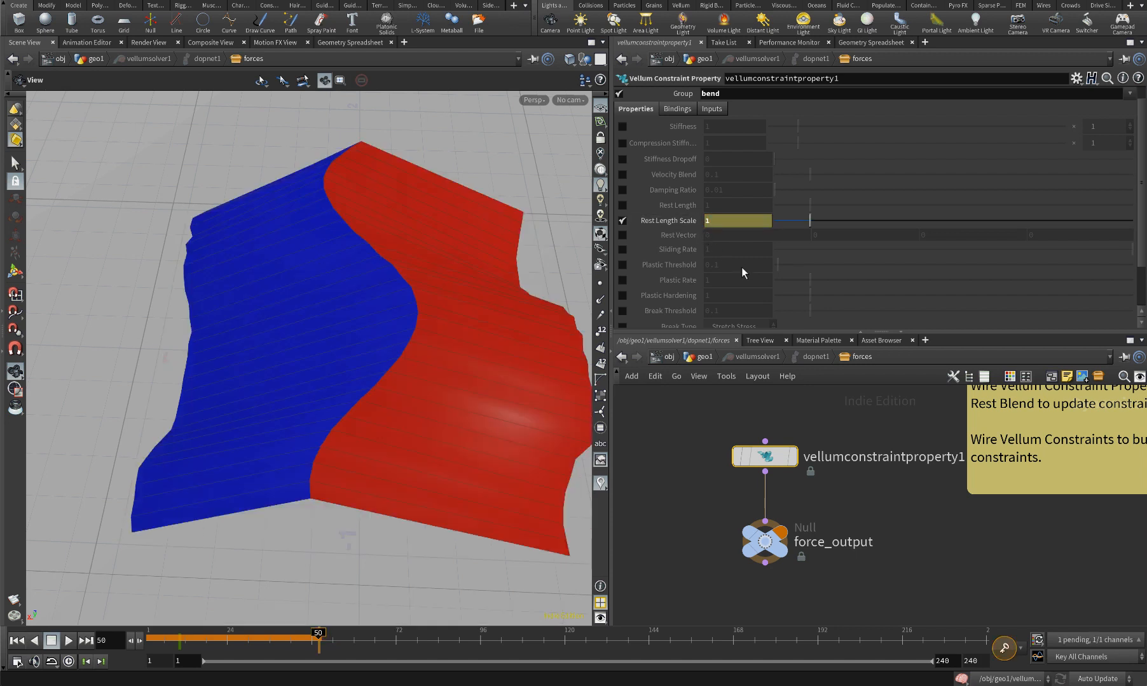
pyautogui.rightClick(729, 217)
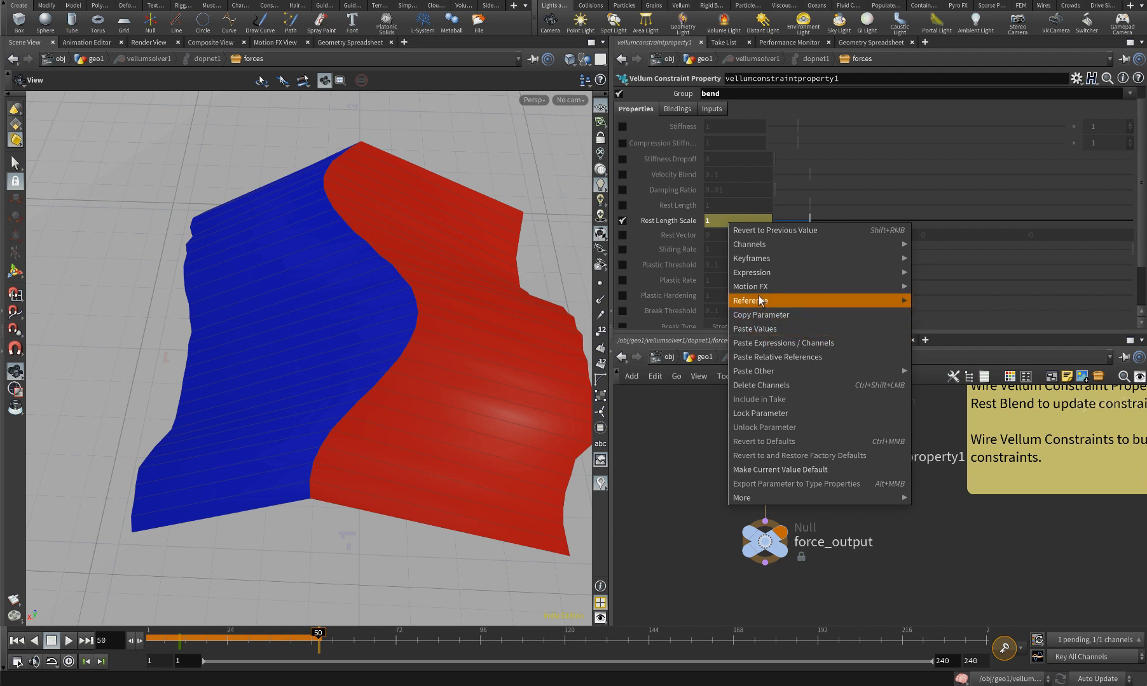
pyautogui.moveTo(761, 276)
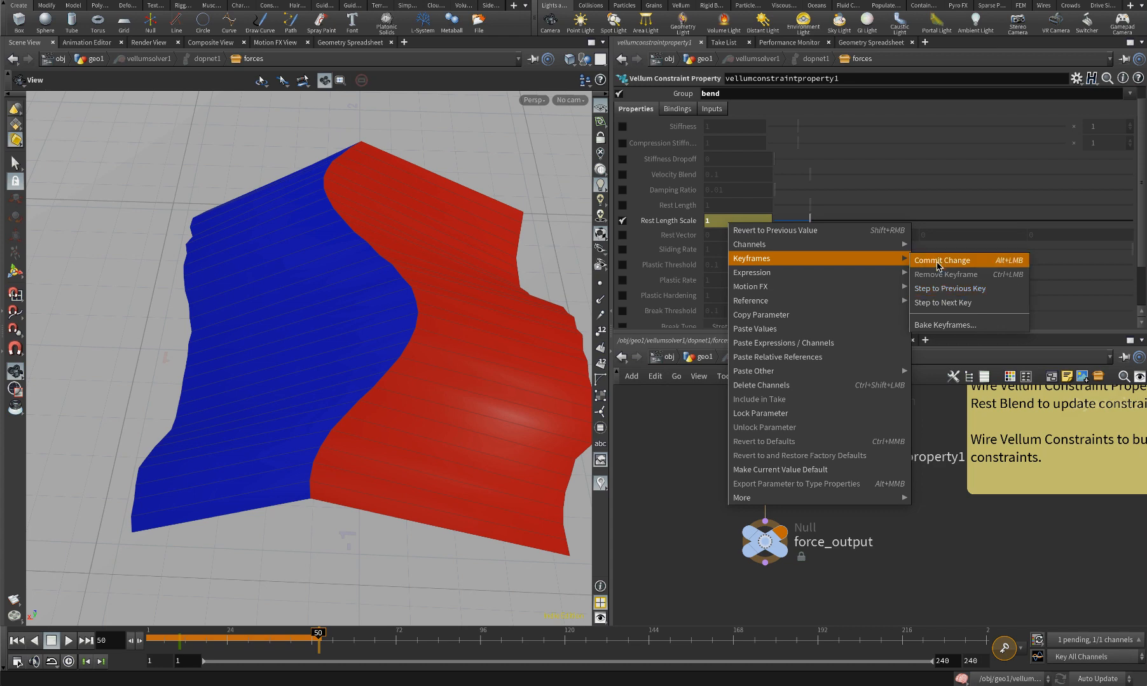
pyautogui.click(937, 258)
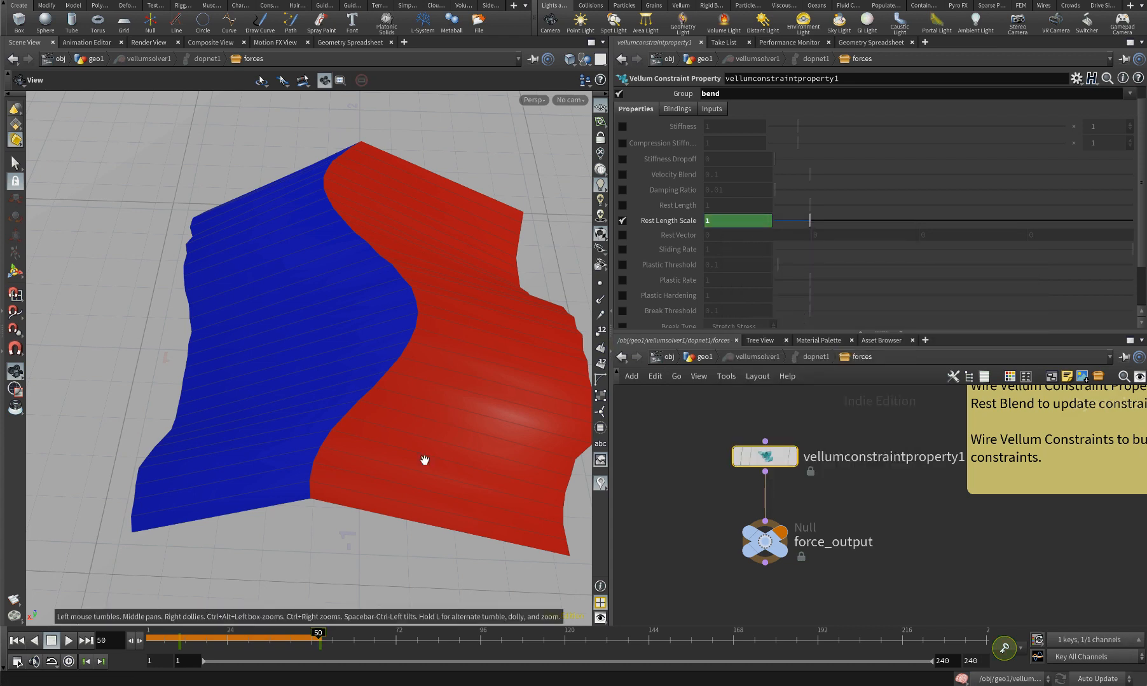
pyautogui.click(16, 641)
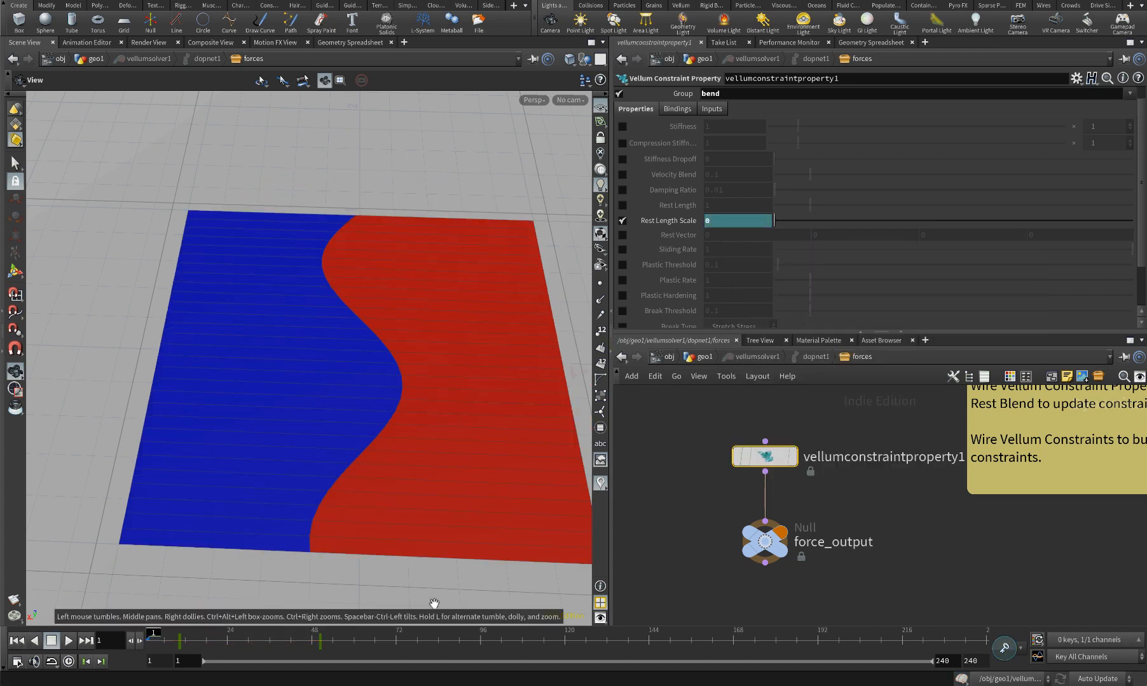
# Go back to the geo1 network and lower the CONTROLLER's res to 25
pyautogui.click(702, 360)
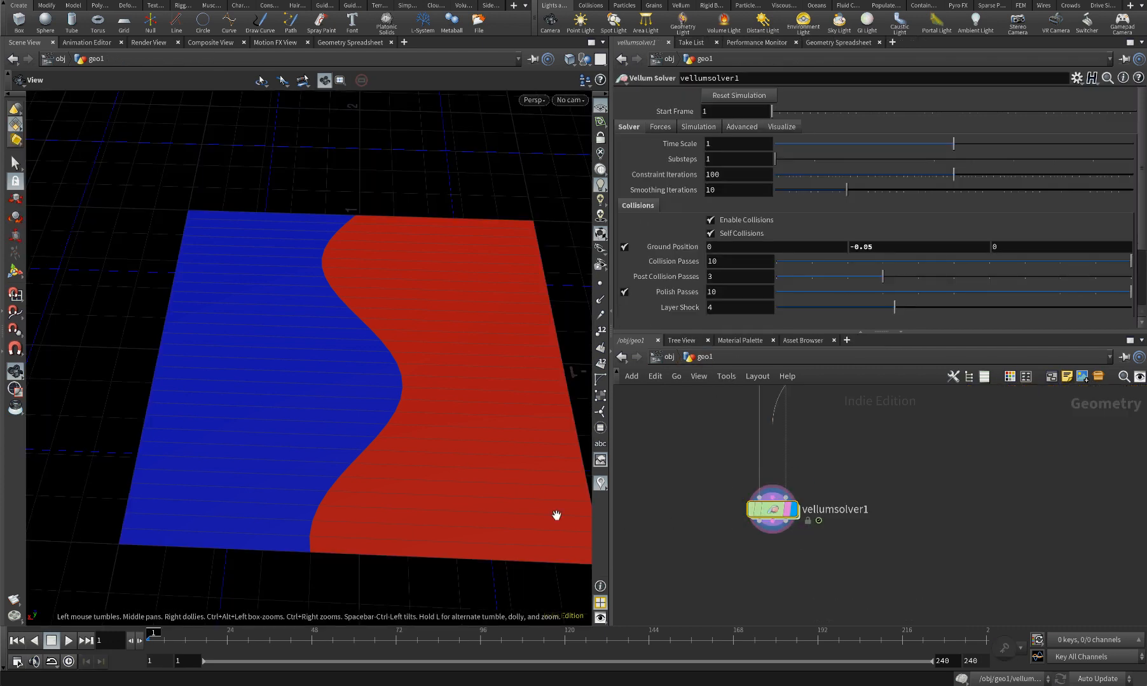
pyautogui.moveTo(497, 454); pyautogui.dragTo(440, 456)
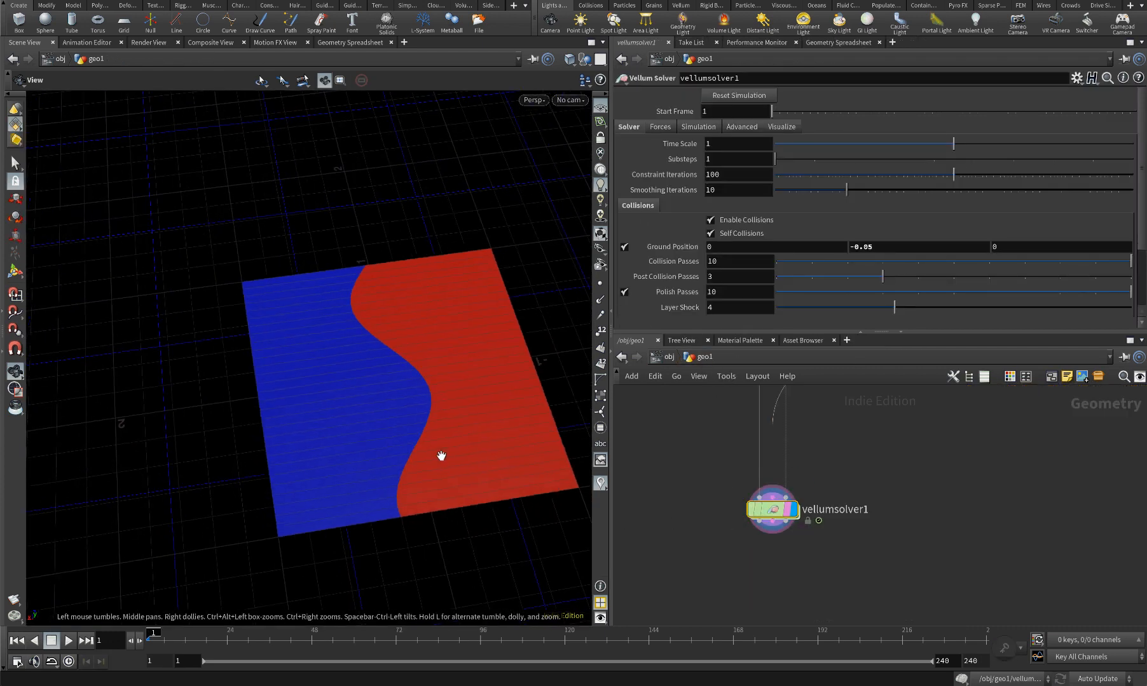
pyautogui.scroll(-2, 728, 451)
pyautogui.scroll(5, 711, 445)
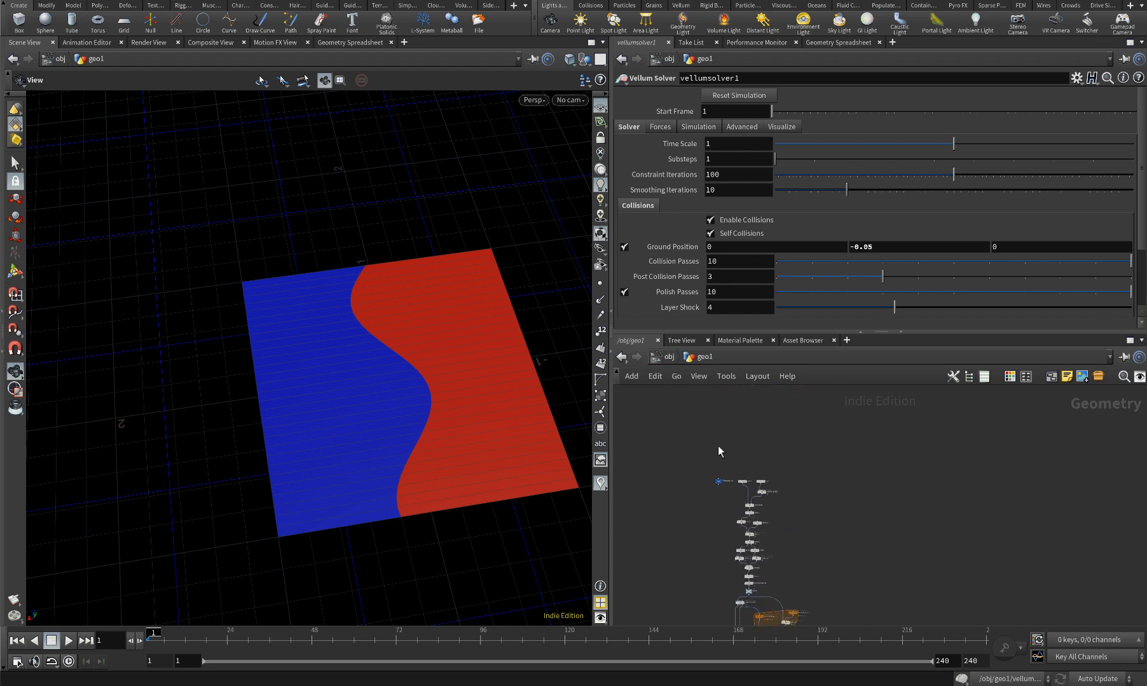
pyautogui.click(706, 479)
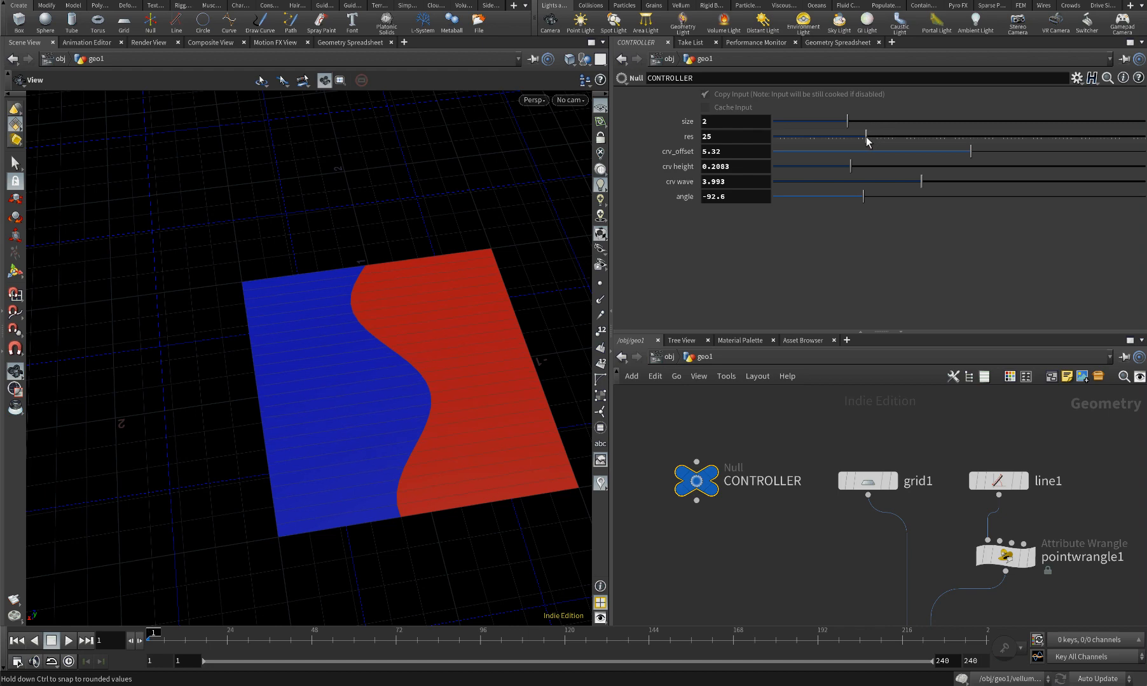
# Select vellumsolver1 and play the simulation to about frame 65 to check the keyframed fold from an angled view
pyautogui.moveTo(506, 340); pyautogui.dragTo(461, 321)
pyautogui.scroll(-5, 794, 521)
pyautogui.scroll(4, 770, 559)
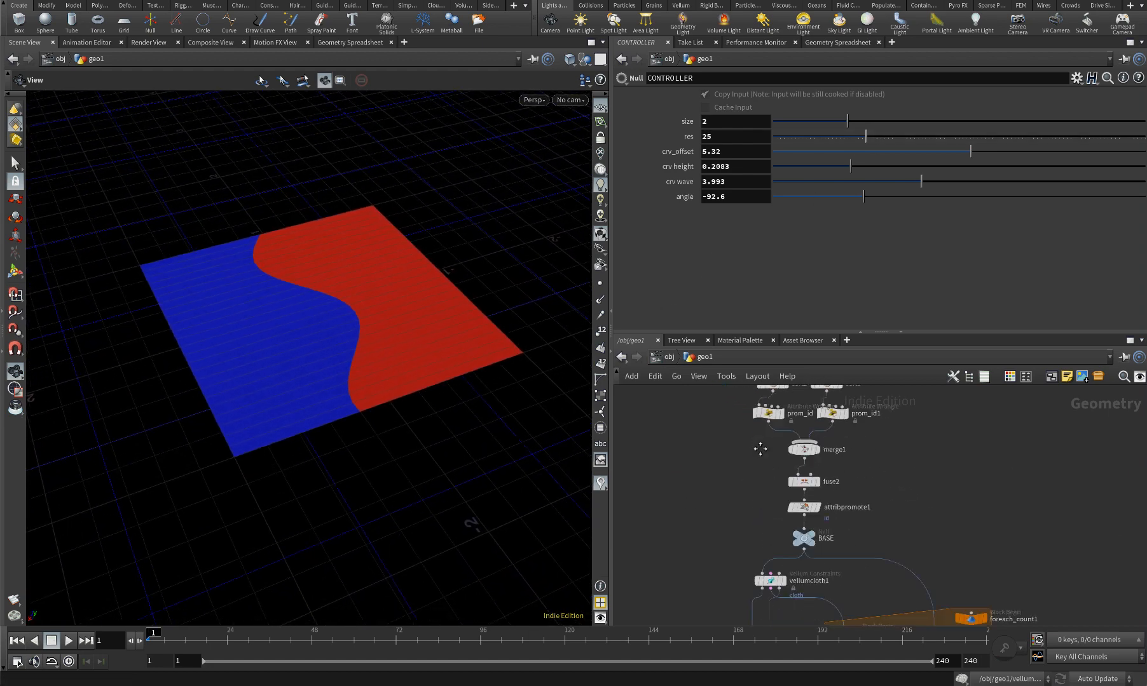
pyautogui.moveTo(760, 449); pyautogui.dragTo(756, 404, button='middle')
pyautogui.moveTo(728, 559); pyautogui.dragTo(710, 397, button='middle')
pyautogui.scroll(2, 737, 446)
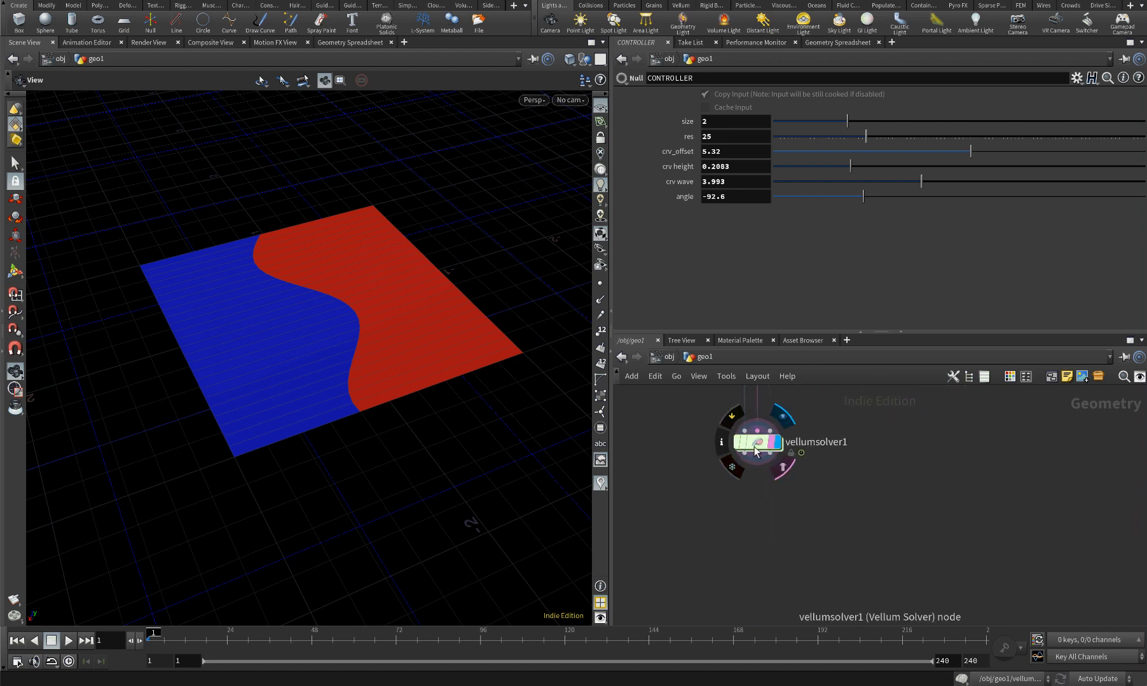
pyautogui.click(755, 447)
pyautogui.click(69, 640)
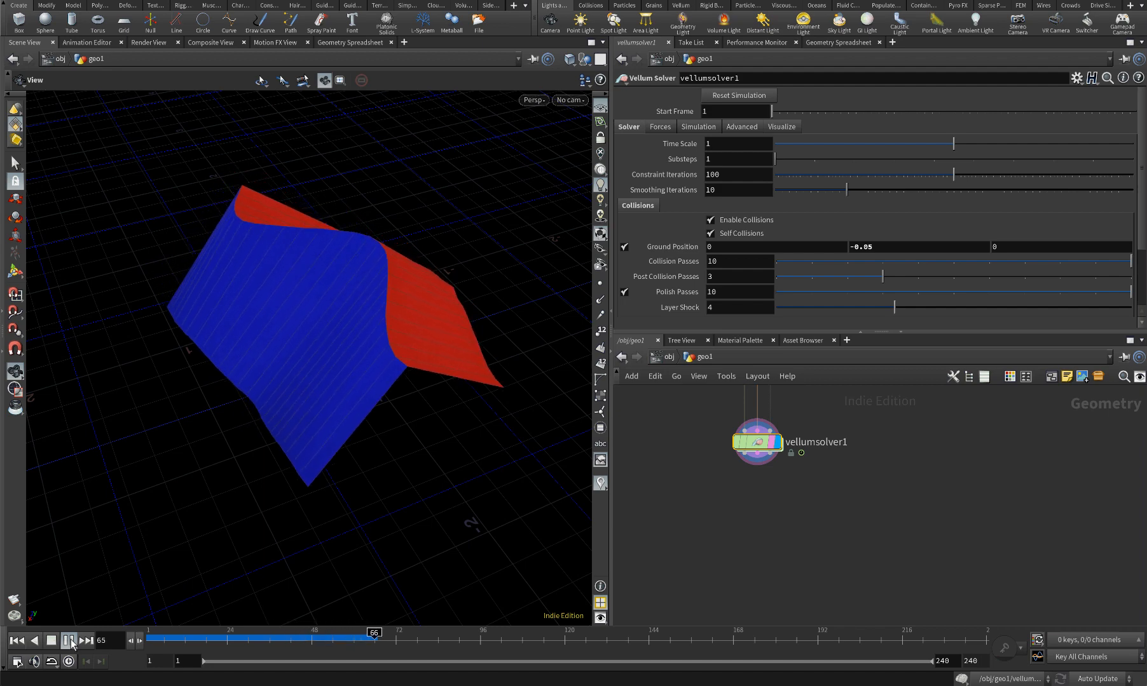
# Stop the simulation playback, view the folded sheet from a higher angle and return to the first frame
pyautogui.click(69, 640)
pyautogui.moveTo(282, 474); pyautogui.dragTo(500, 376)
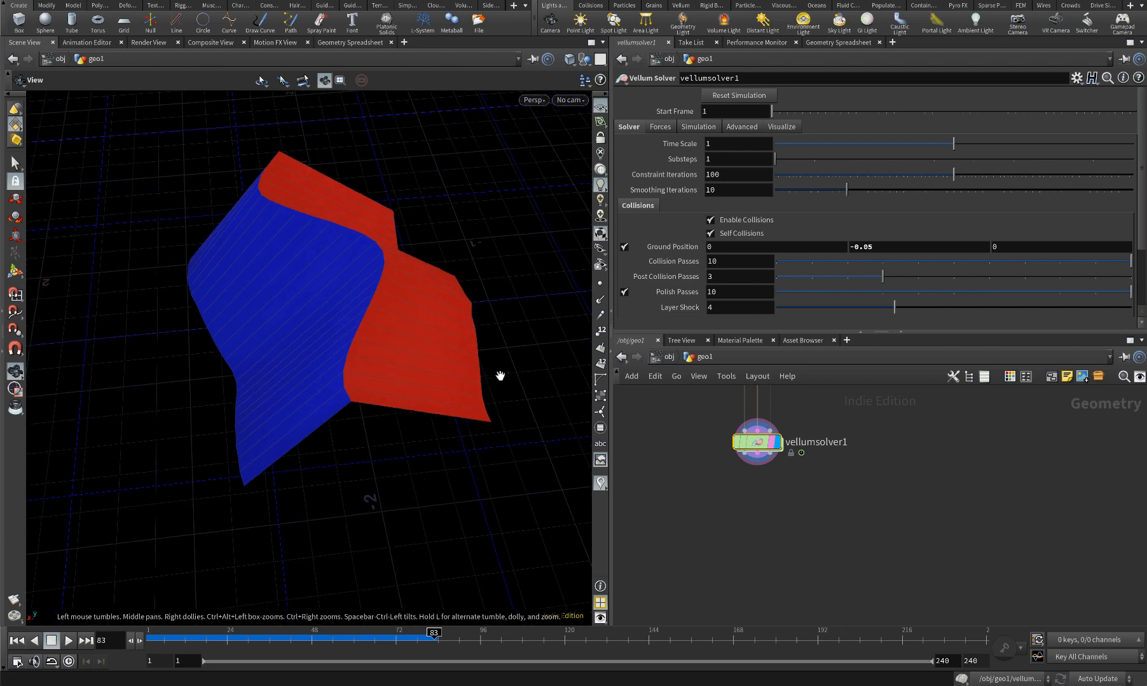
pyautogui.click(16, 641)
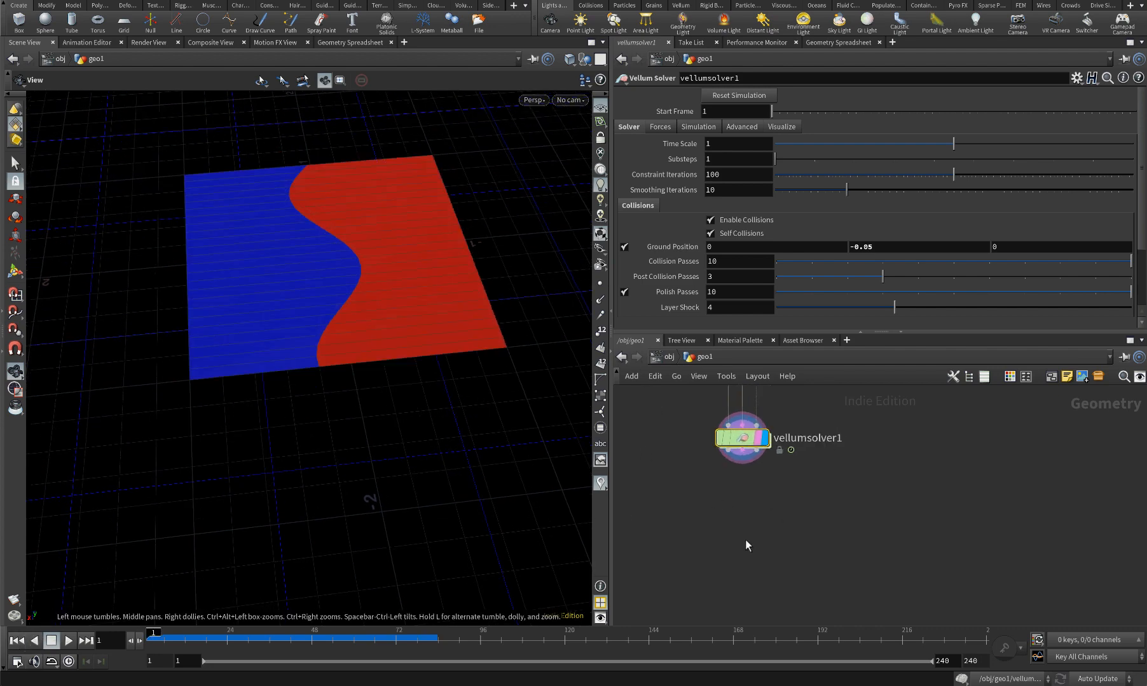
# Add a Color node in constant white, wire it to the geometry output of vellumsolver1 and display it
pyautogui.press('Tab')
pyautogui.write('color')
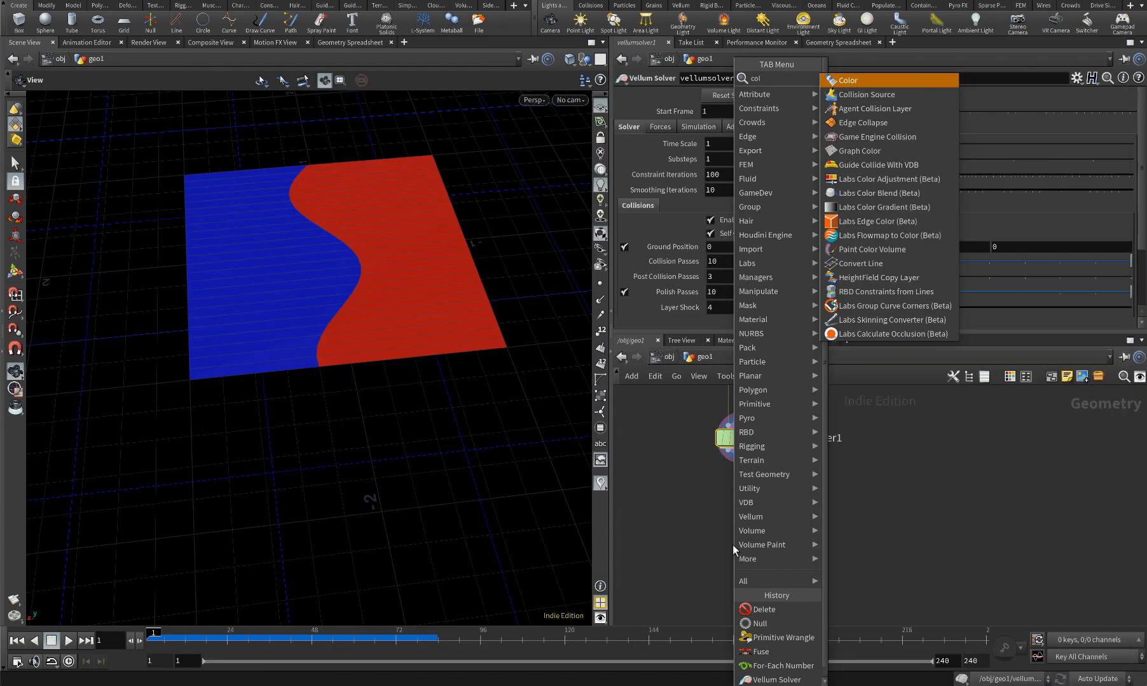
pyautogui.press('Return')
pyautogui.click(754, 505)
pyautogui.scroll(2, 740, 463)
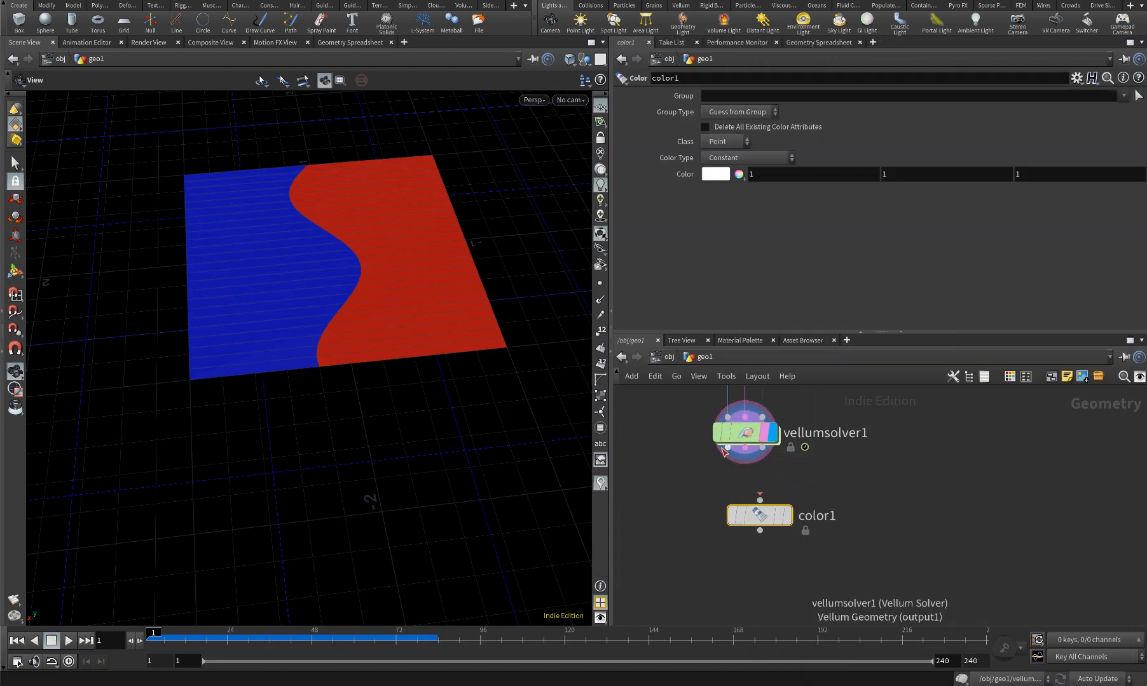
pyautogui.moveTo(726, 448); pyautogui.dragTo(756, 518)
pyautogui.click(773, 518)
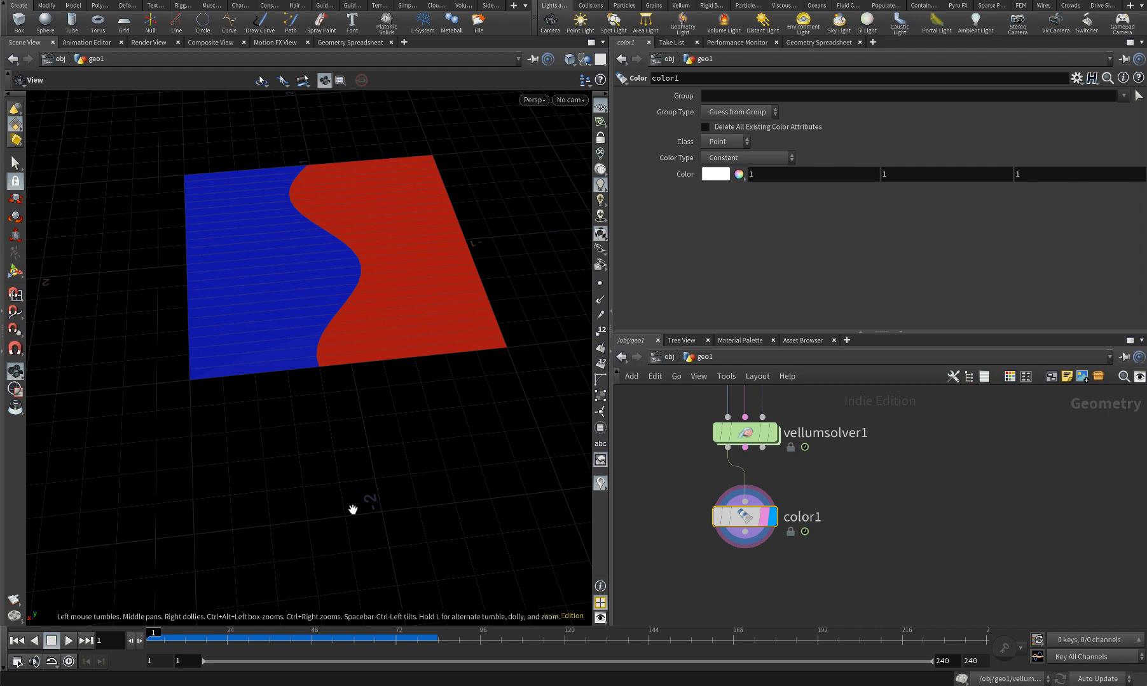
pyautogui.moveTo(725, 514); pyautogui.dragTo(739, 524)
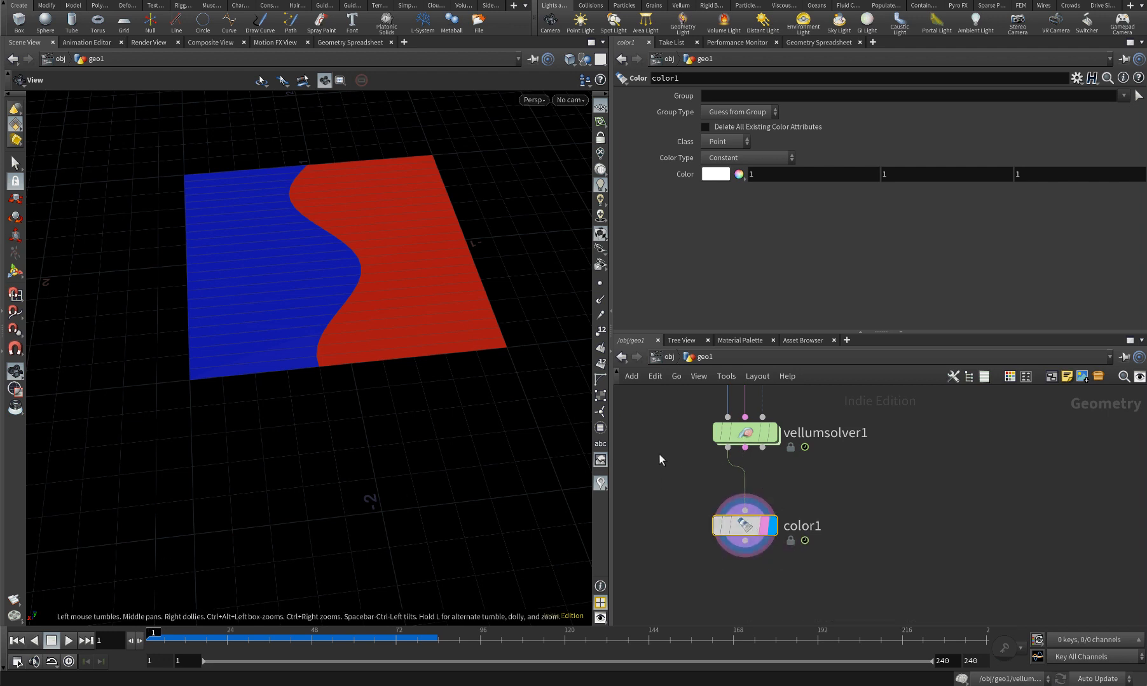
pyautogui.click(668, 356)
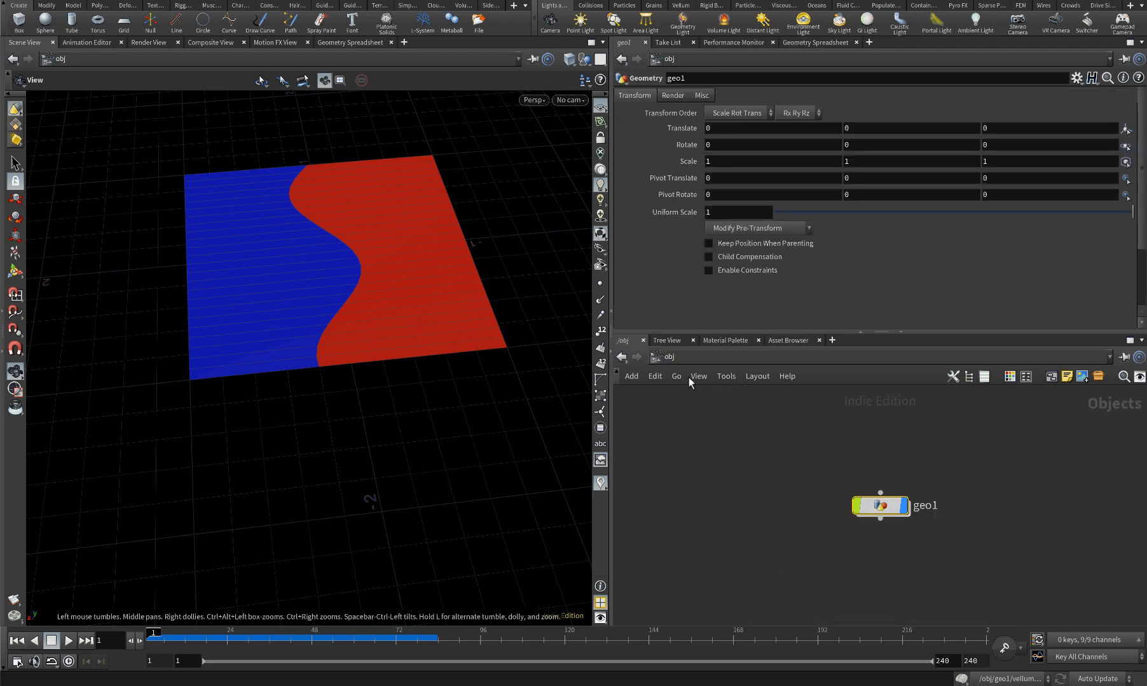
pyautogui.doubleClick(877, 507)
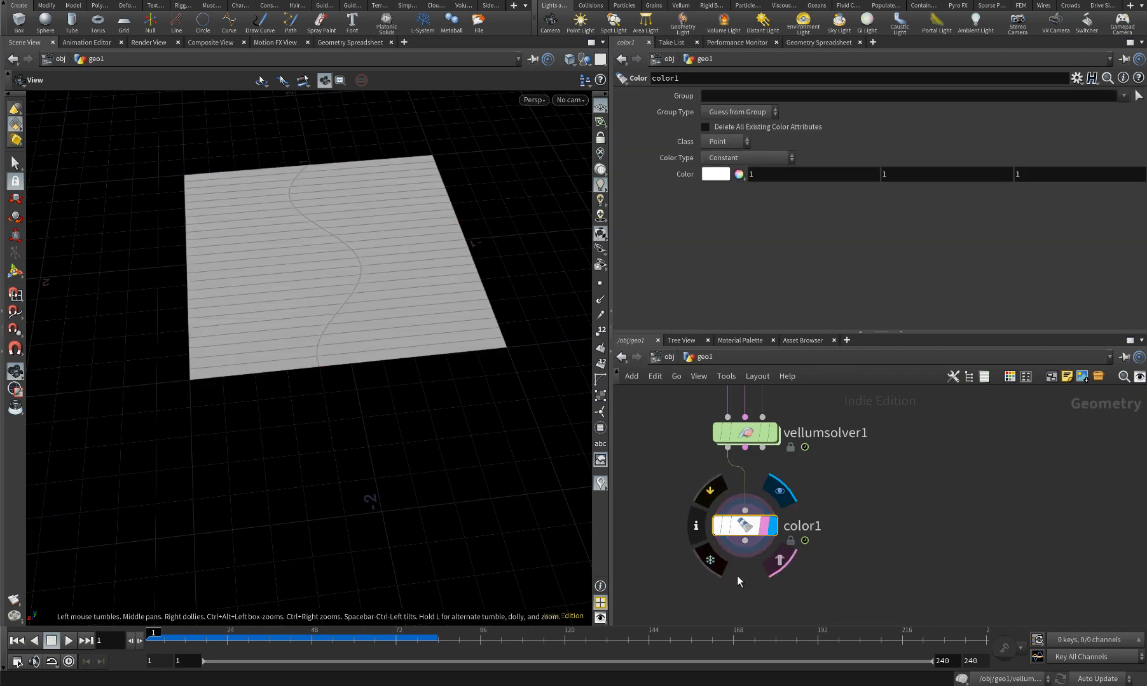
# Add a Facet node below color1, wire and display it, and enable Cusp Polygons with a cusp angle of 20
pyautogui.moveTo(737, 576); pyautogui.dragTo(744, 534, button='middle')
pyautogui.press('Tab')
pyautogui.write('fac')
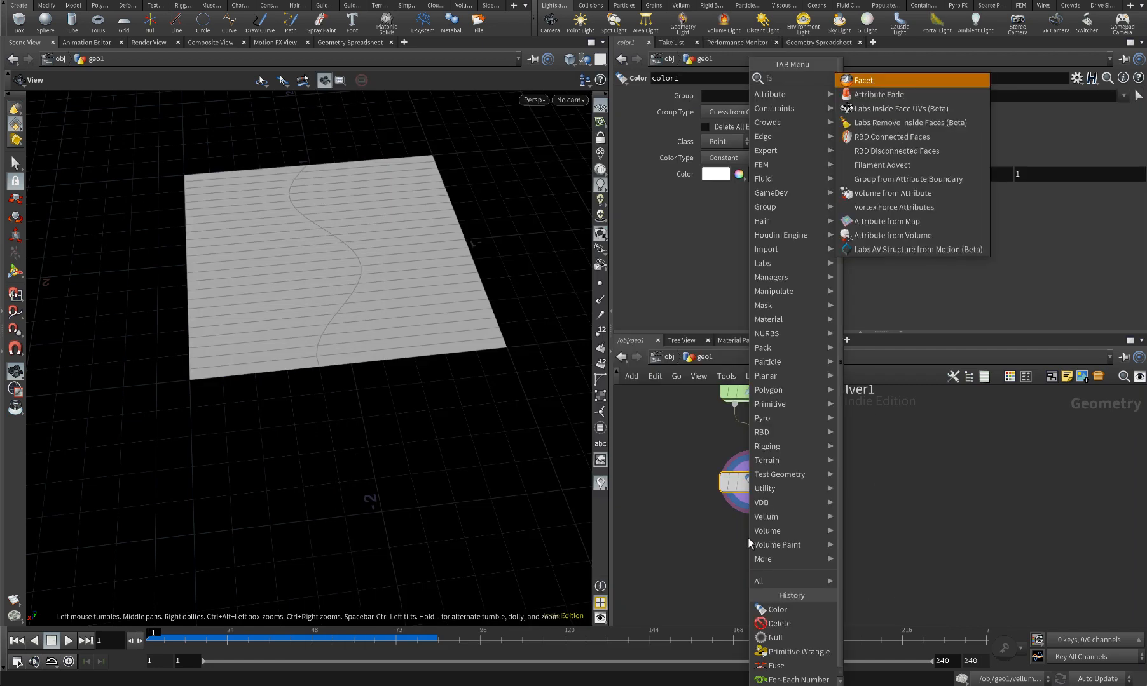
pyautogui.press('Return')
pyautogui.click(746, 541)
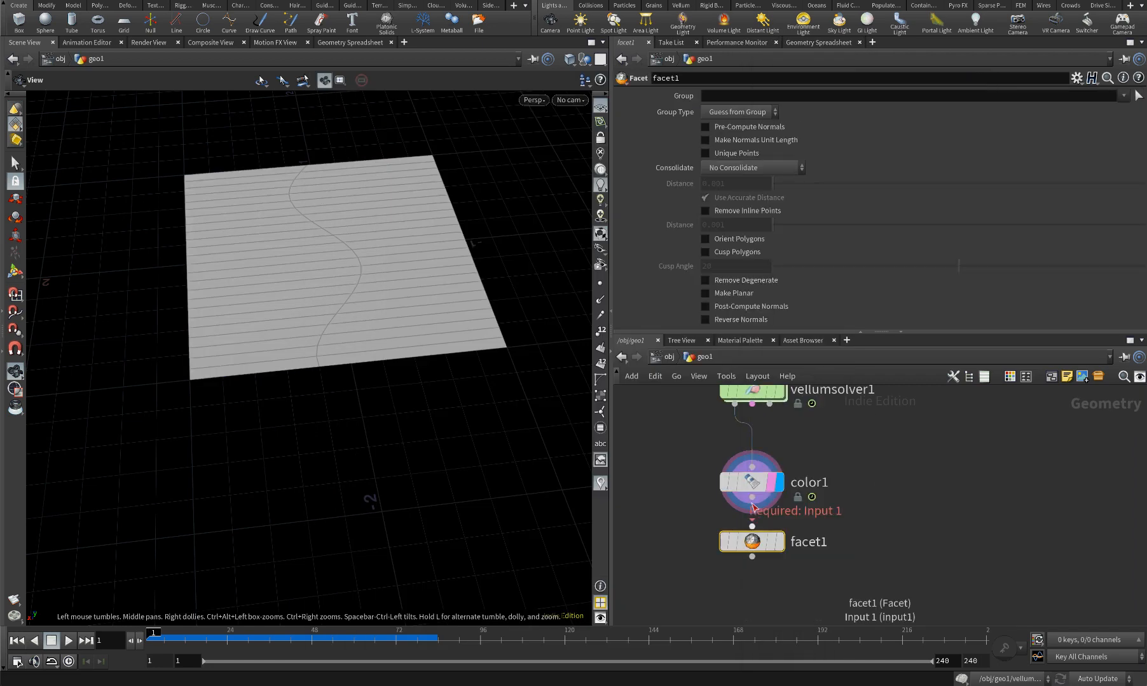
pyautogui.moveTo(751, 530); pyautogui.dragTo(754, 559)
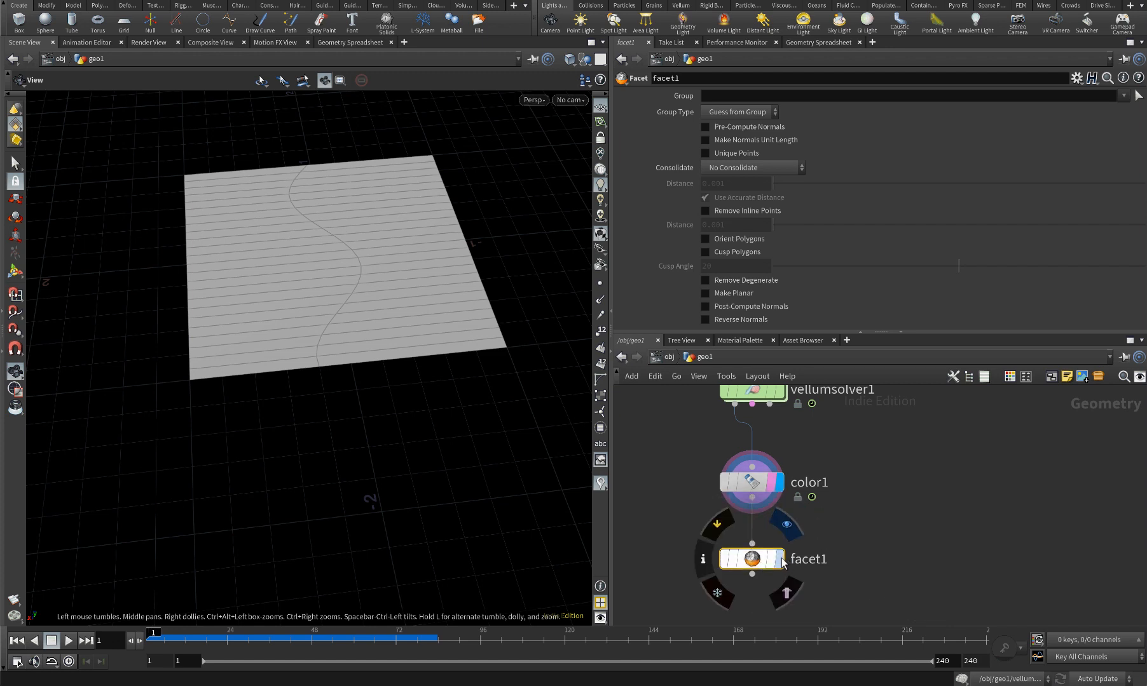
pyautogui.click(780, 560)
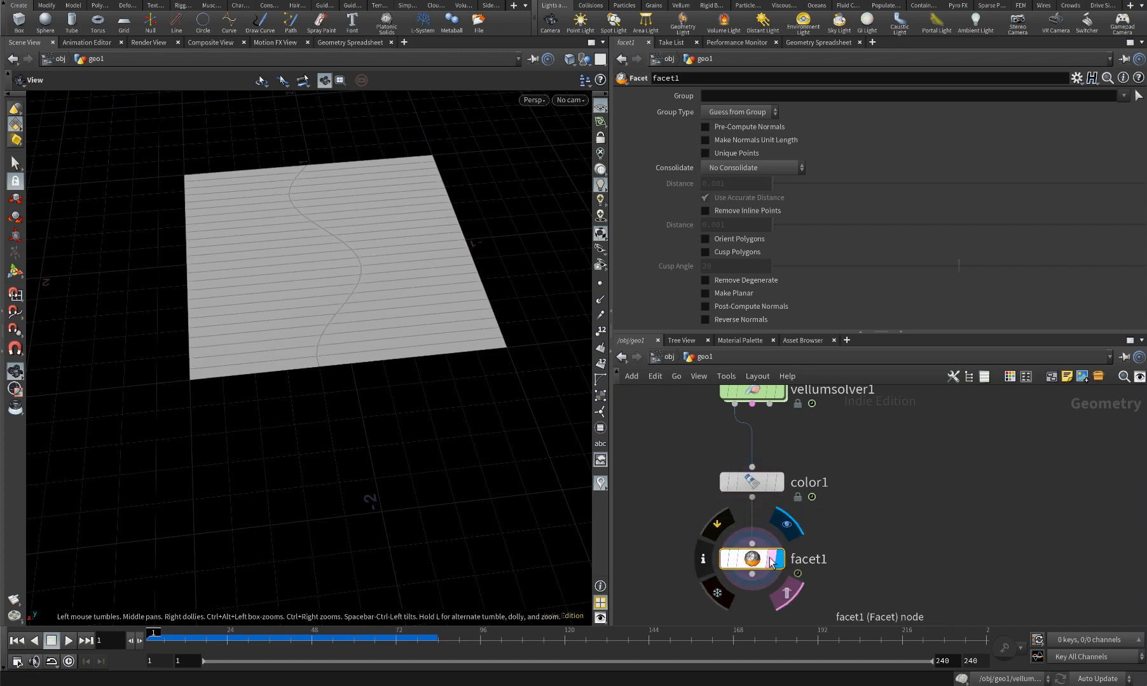
pyautogui.click(707, 253)
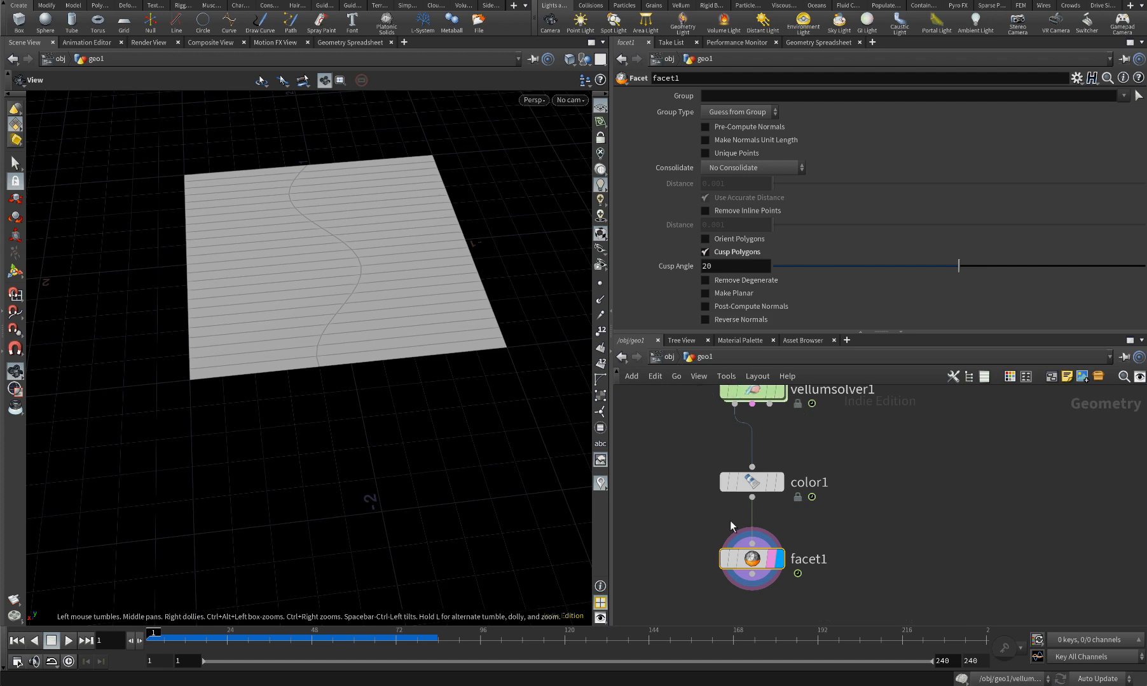
pyautogui.moveTo(754, 563); pyautogui.dragTo(754, 557)
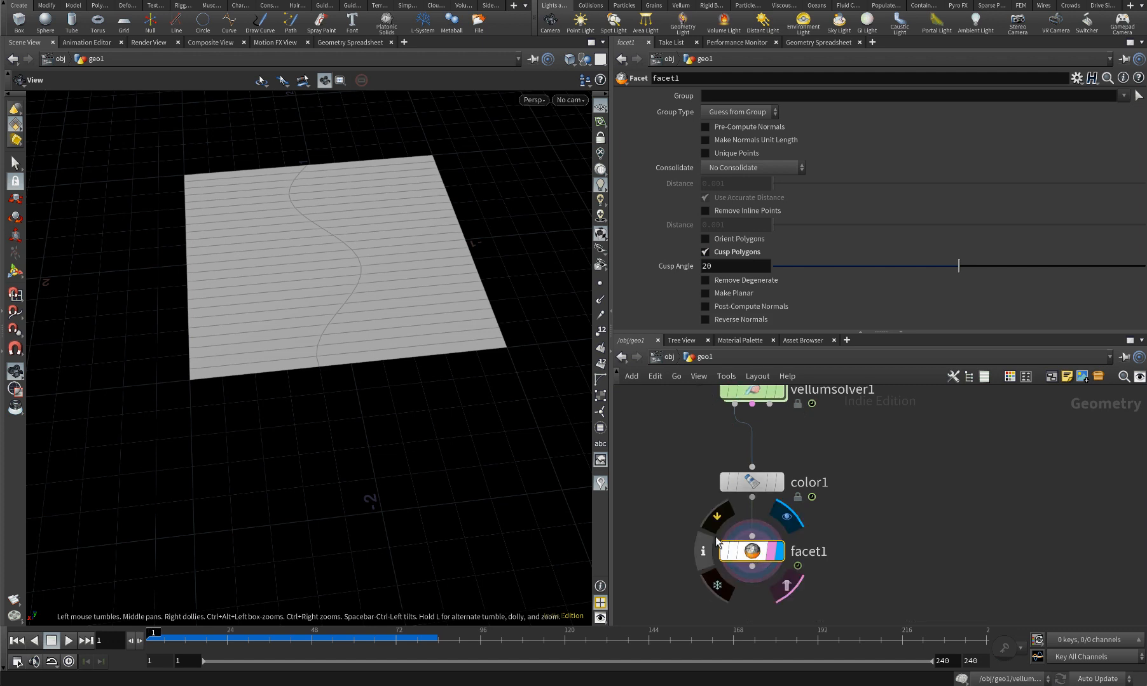
# On CONTROLLER, set crv_offset to 7.866, crv height to 0.2754, crv wave to 2.943 and angle to 73.4, and save the scene
pyautogui.scroll(-8, 753, 508)
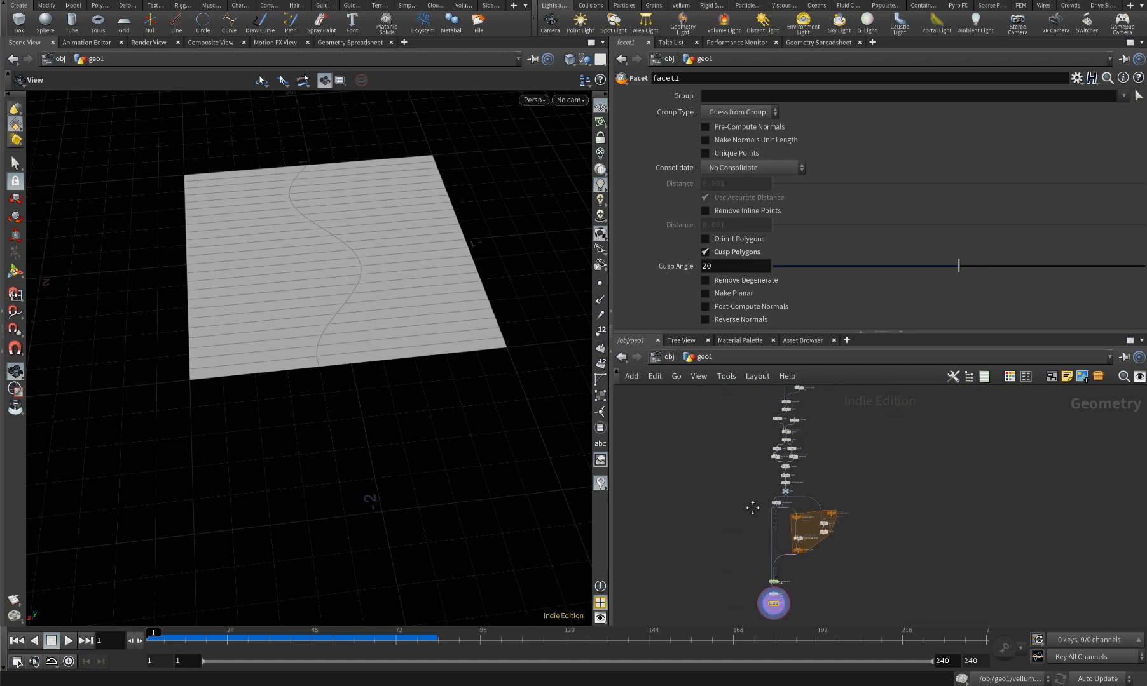
pyautogui.scroll(8, 761, 453)
pyautogui.click(689, 500)
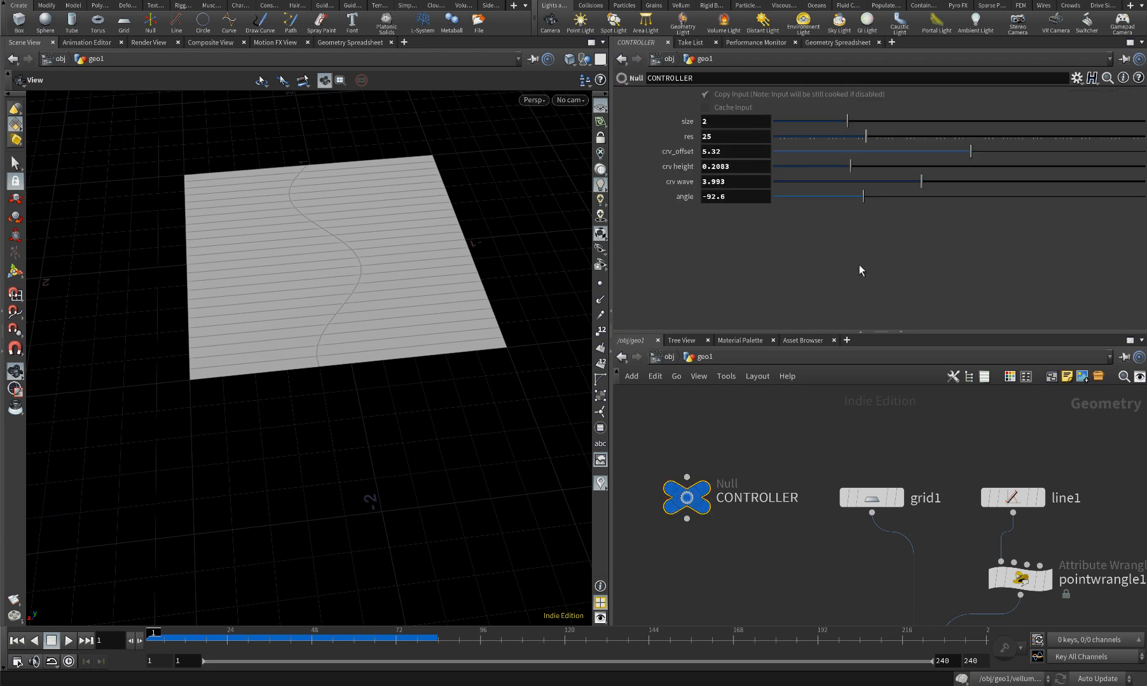
pyautogui.moveTo(938, 184); pyautogui.dragTo(944, 184)
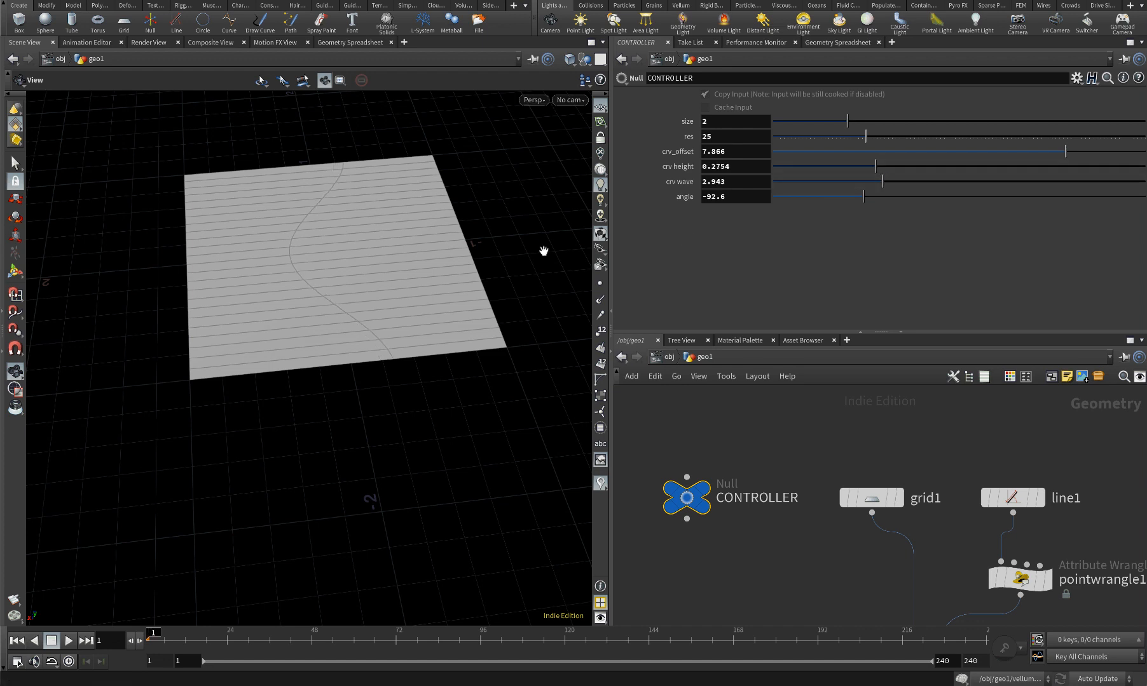
pyautogui.moveTo(544, 251); pyautogui.dragTo(438, 332)
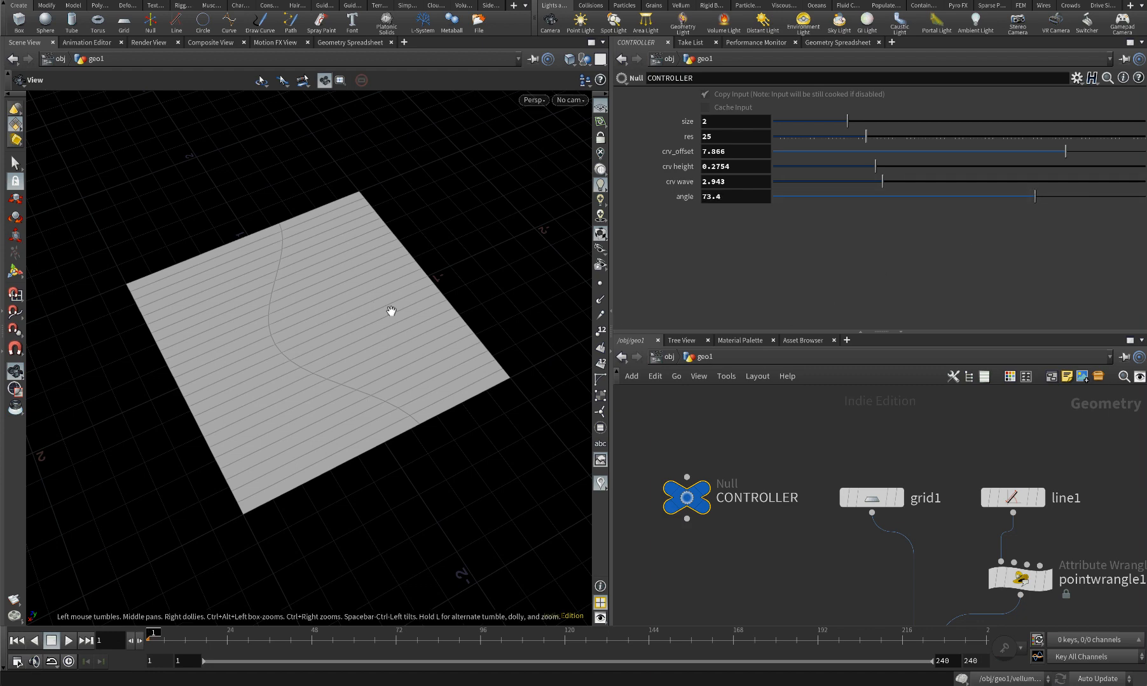
pyautogui.moveTo(389, 309); pyautogui.dragTo(287, 326)
pyautogui.hotkey('ctrl', 's')
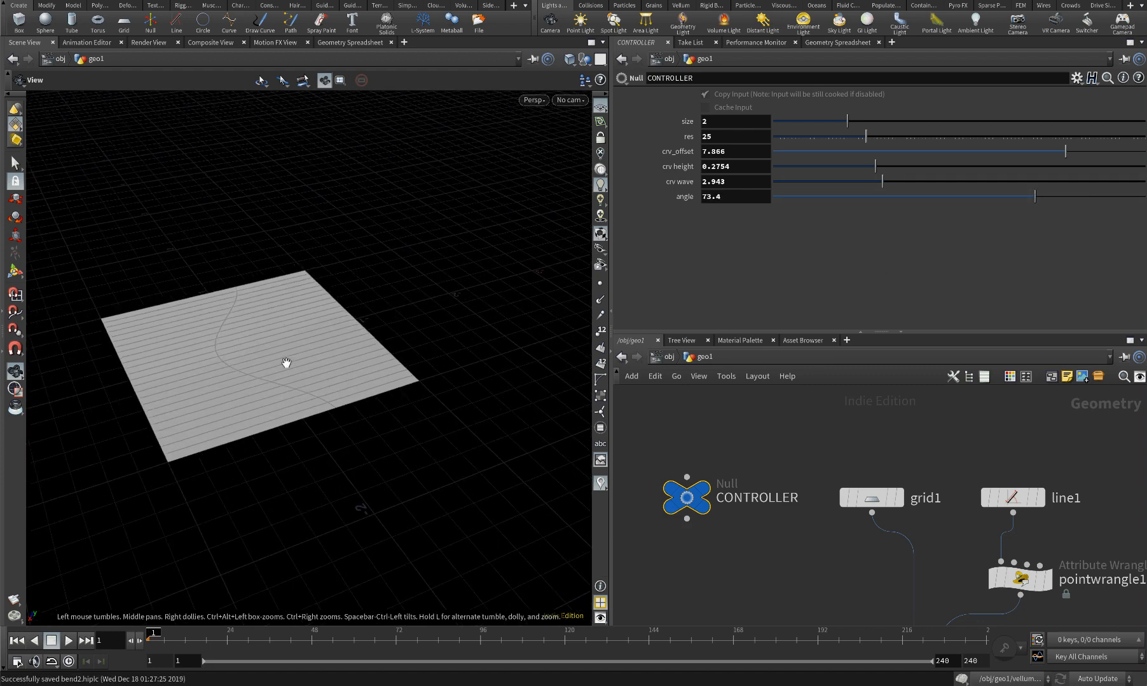
# Play the simulation to frame 189 and examine the new fold from several angles
pyautogui.click(69, 641)
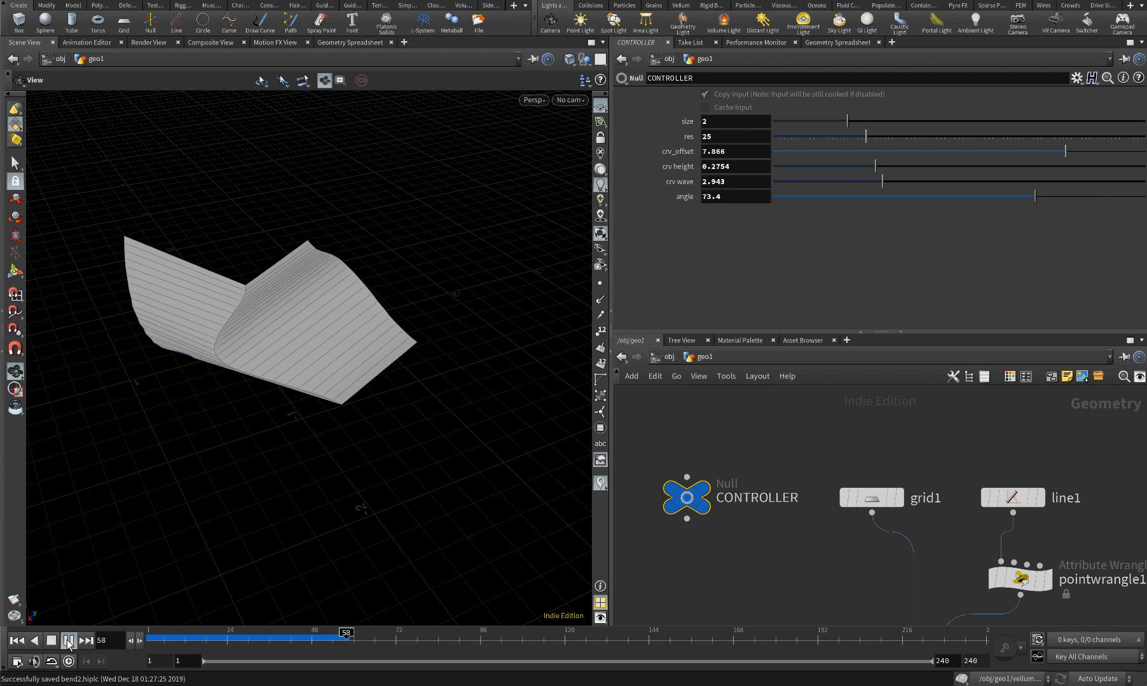
pyautogui.moveTo(223, 481); pyautogui.dragTo(177, 440)
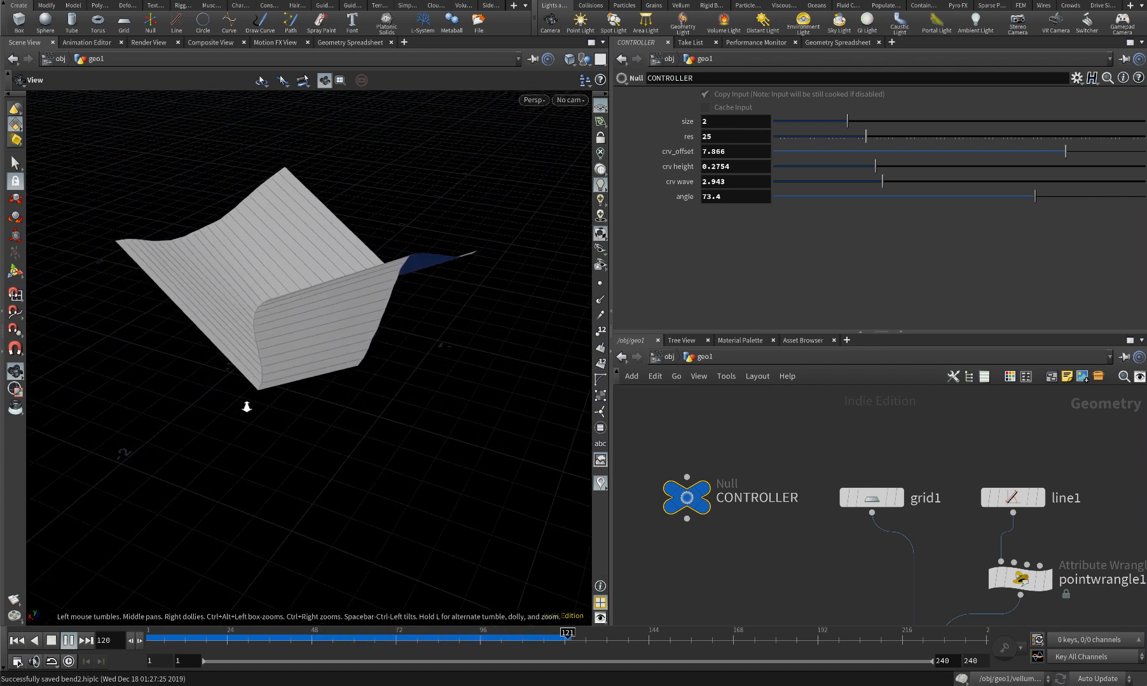
pyautogui.moveTo(243, 499); pyautogui.dragTo(280, 450)
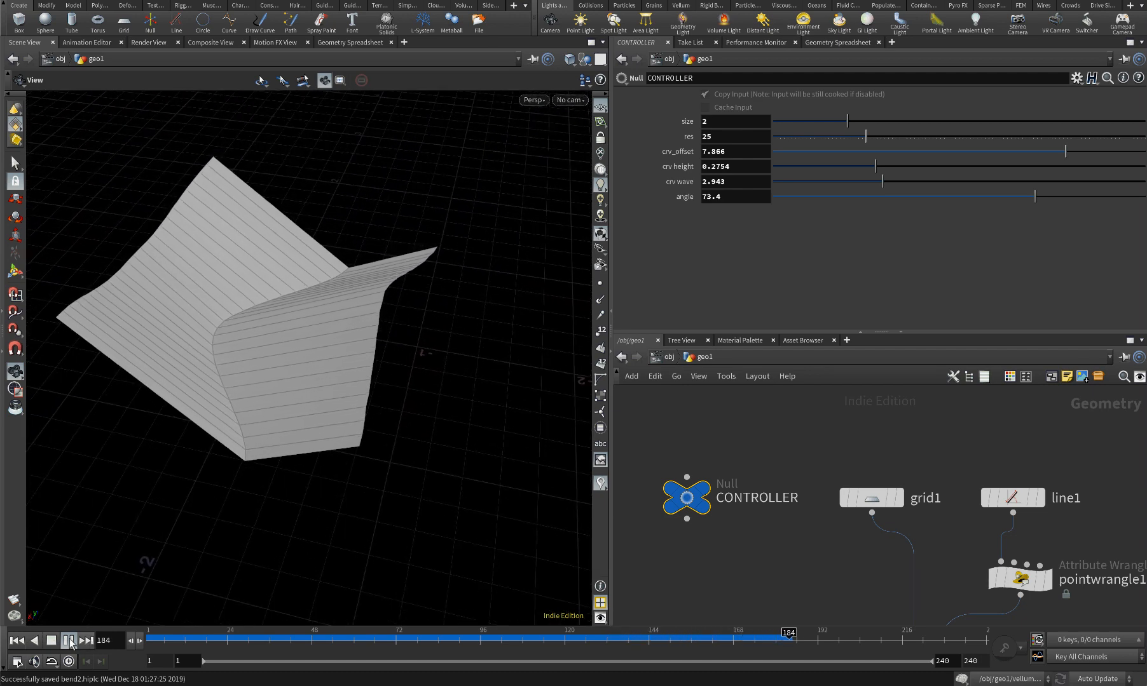
pyautogui.moveTo(281, 451); pyautogui.dragTo(331, 299)
# Switch the viewport shading to Smooth Shaded and view the folded sheet from above
pyautogui.click(532, 100)
pyautogui.moveTo(553, 163)
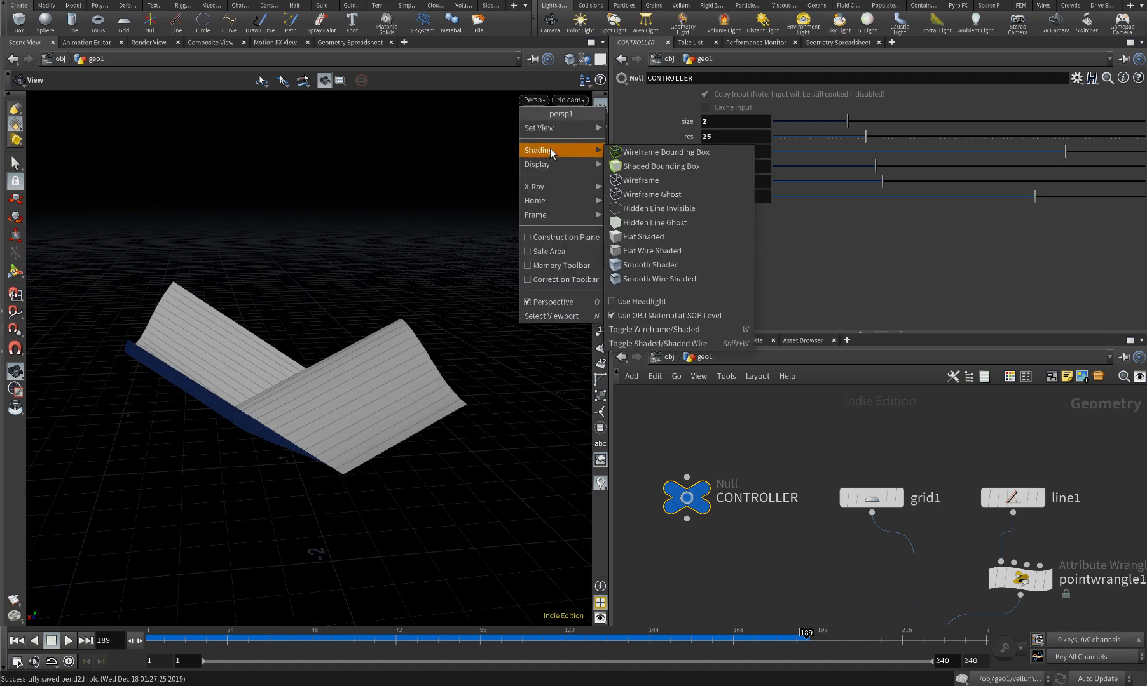
pyautogui.click(645, 264)
pyautogui.moveTo(522, 294)
pyautogui.mouseDown()
pyautogui.moveTo(335, 339)
pyautogui.moveTo(431, 320)
pyautogui.moveTo(361, 371)
pyautogui.moveTo(382, 402)
pyautogui.moveTo(394, 386)
pyautogui.mouseUp()
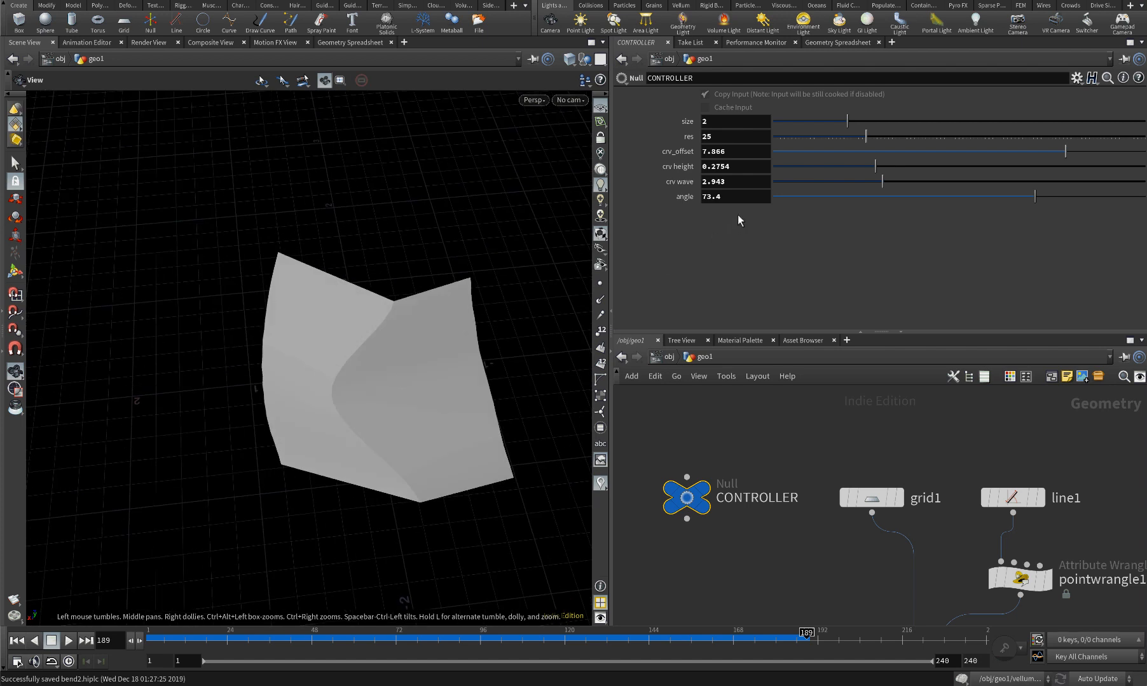
# Raise the CONTROLLER's res to 41 and replay the simulation to frame 85 to inspect the smoother fold
pyautogui.moveTo(899, 136); pyautogui.dragTo(927, 139)
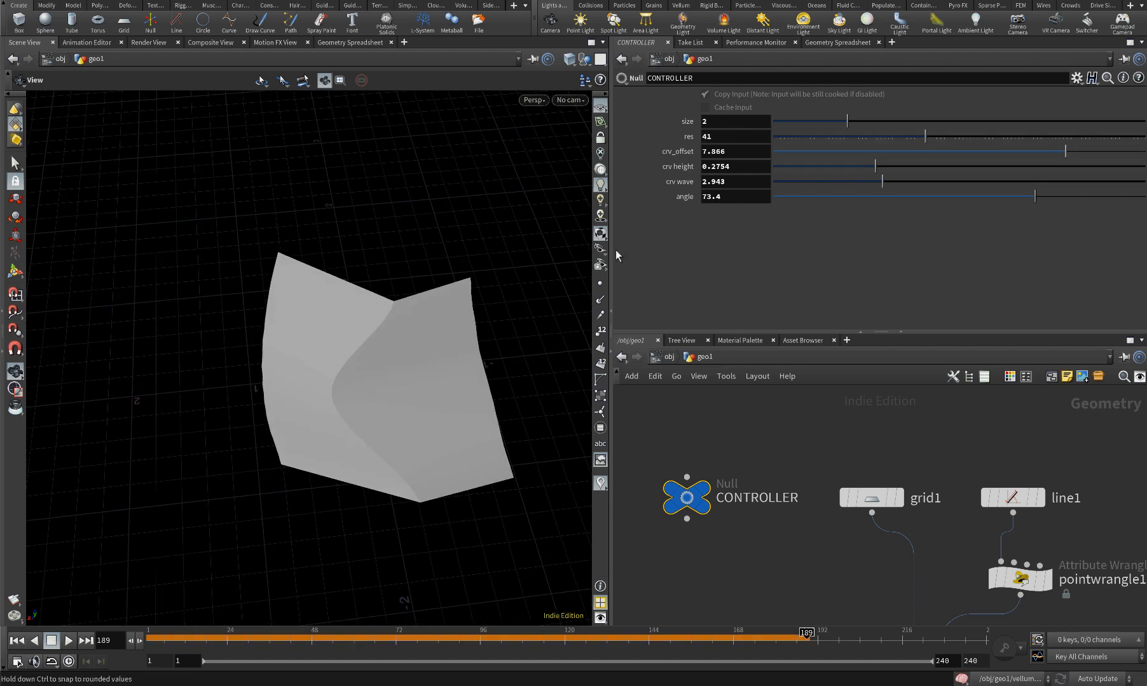
pyautogui.click(67, 641)
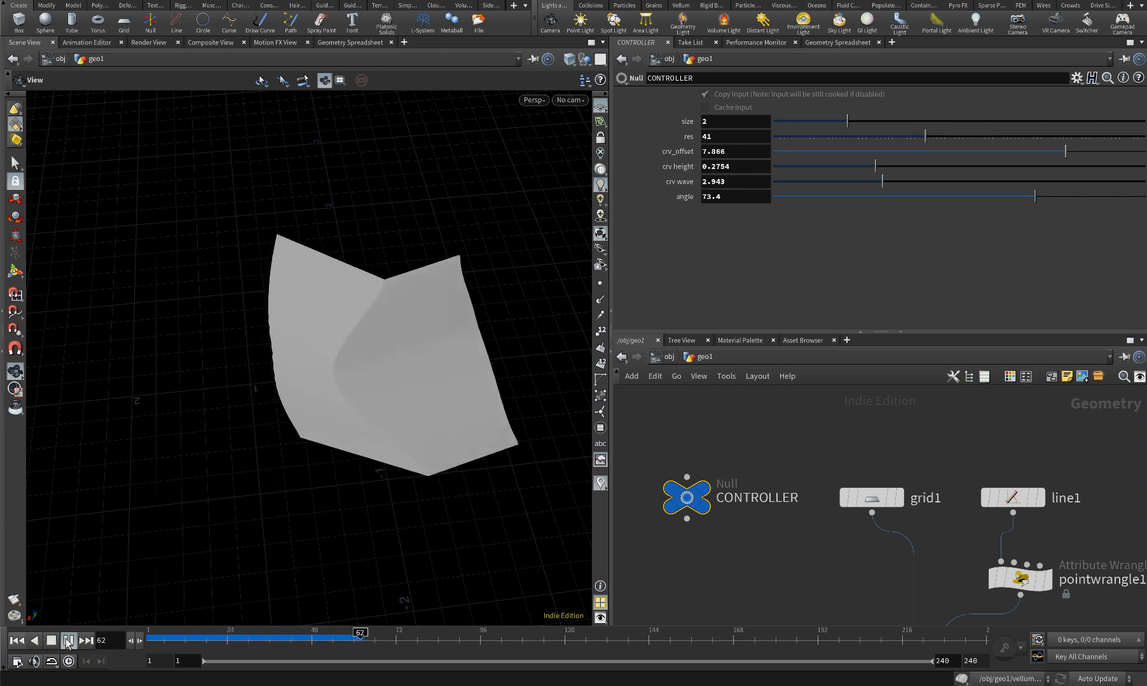
pyautogui.click(67, 641)
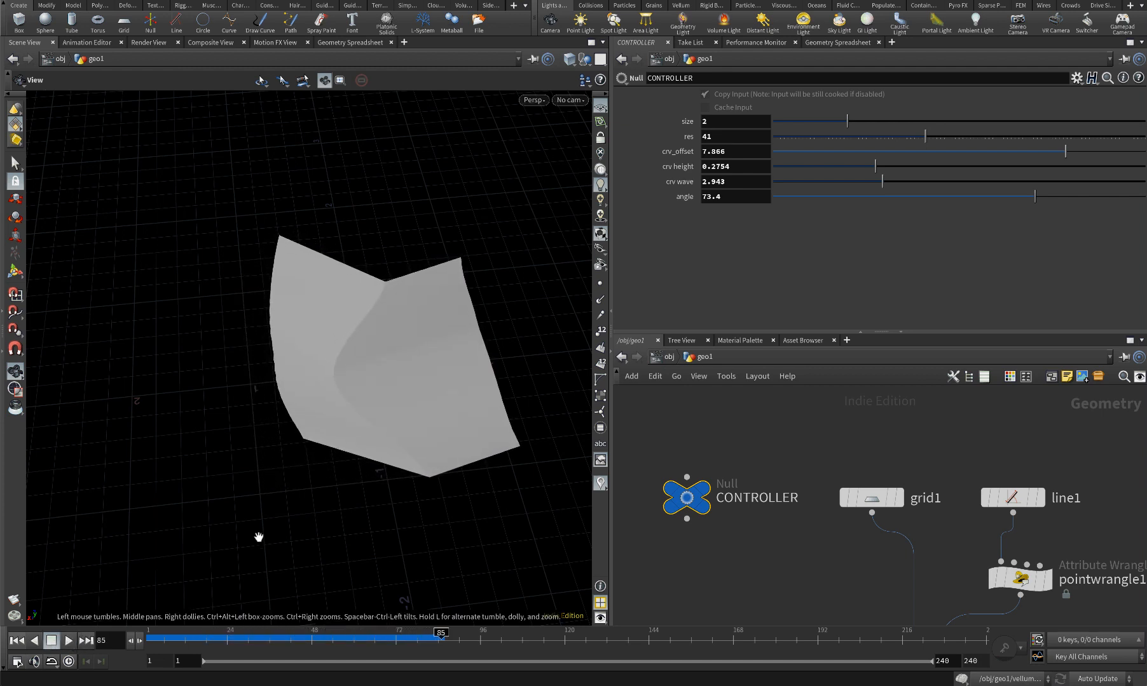
pyautogui.moveTo(256, 538); pyautogui.dragTo(346, 433)
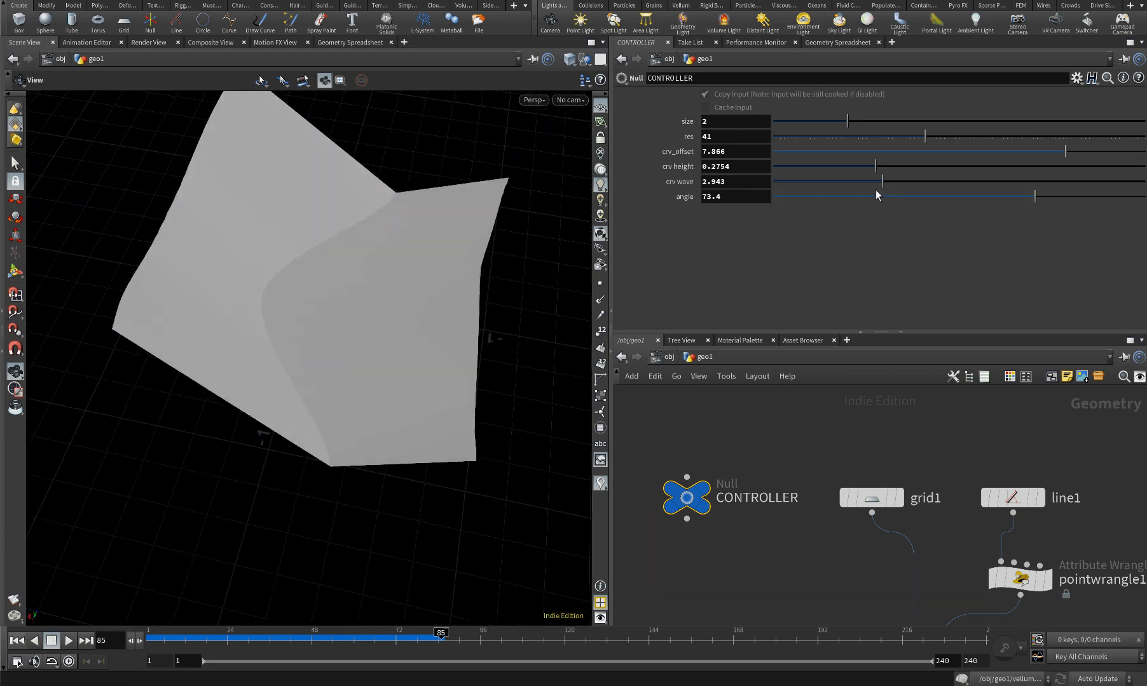
# Lower crv wave to 2.272, then show the first frame with the viewport shading set to Smooth Wire Shaded
pyautogui.moveTo(881, 184); pyautogui.dragTo(858, 186)
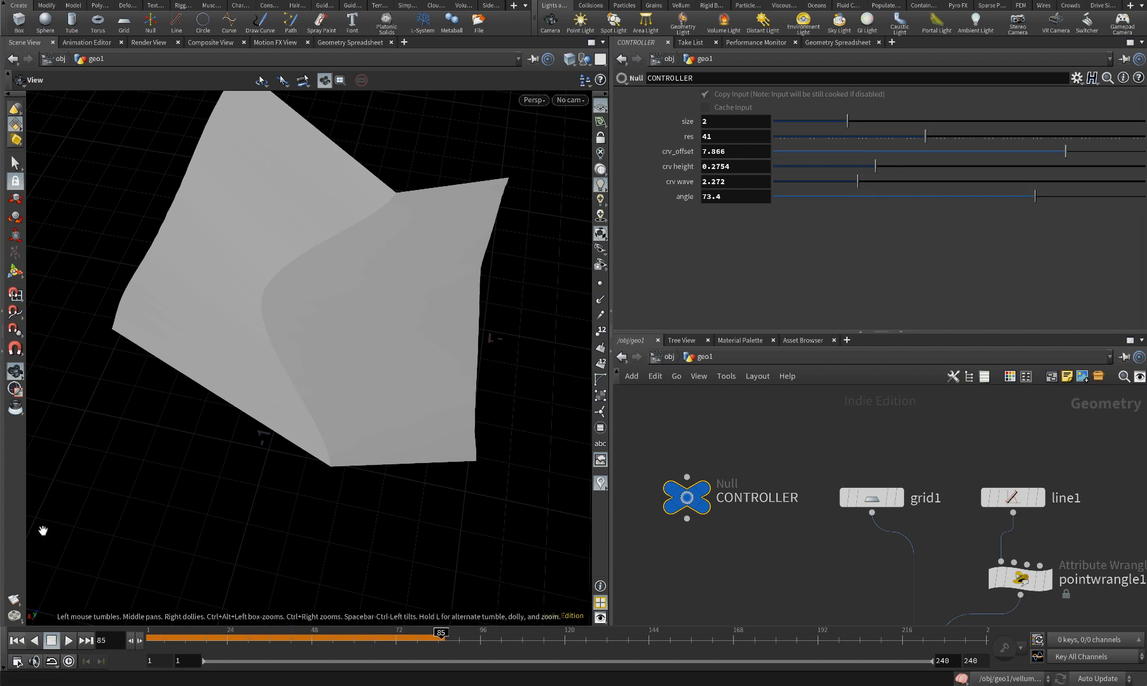
pyautogui.click(16, 642)
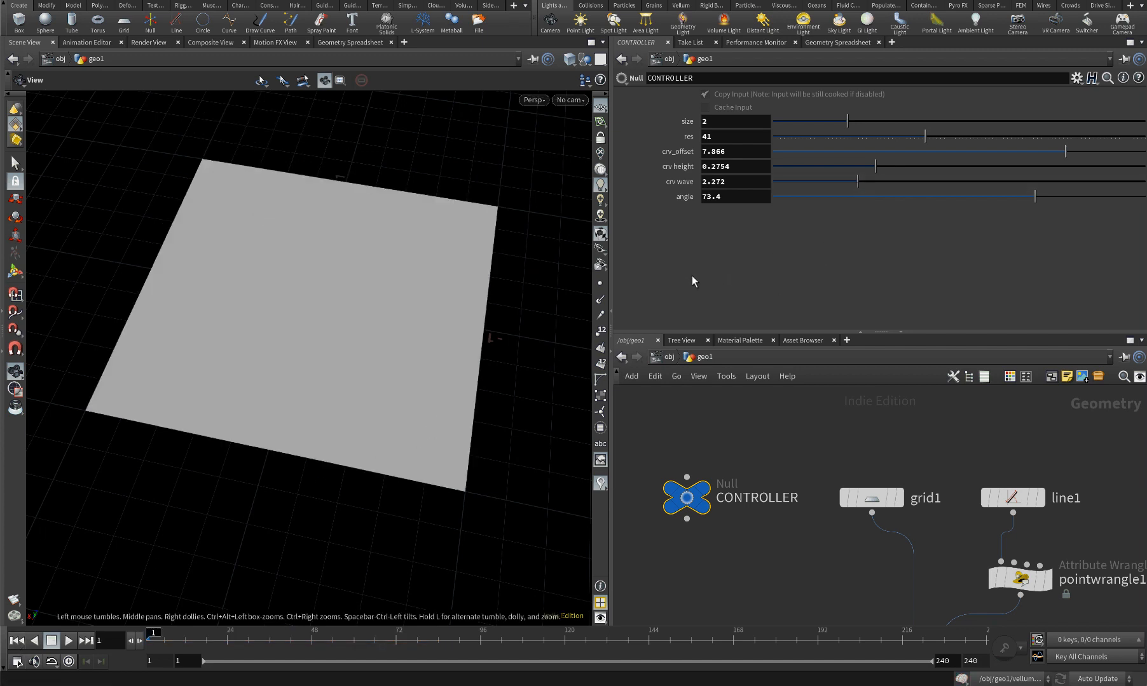
pyautogui.click(533, 100)
pyautogui.moveTo(541, 150)
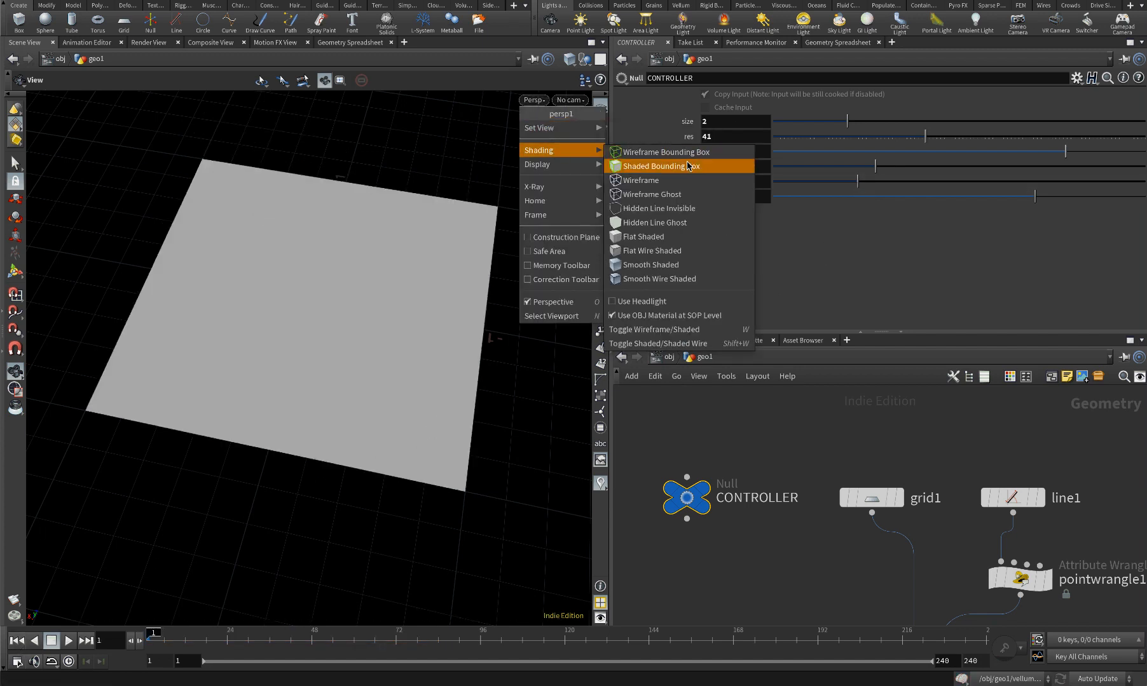
pyautogui.click(695, 278)
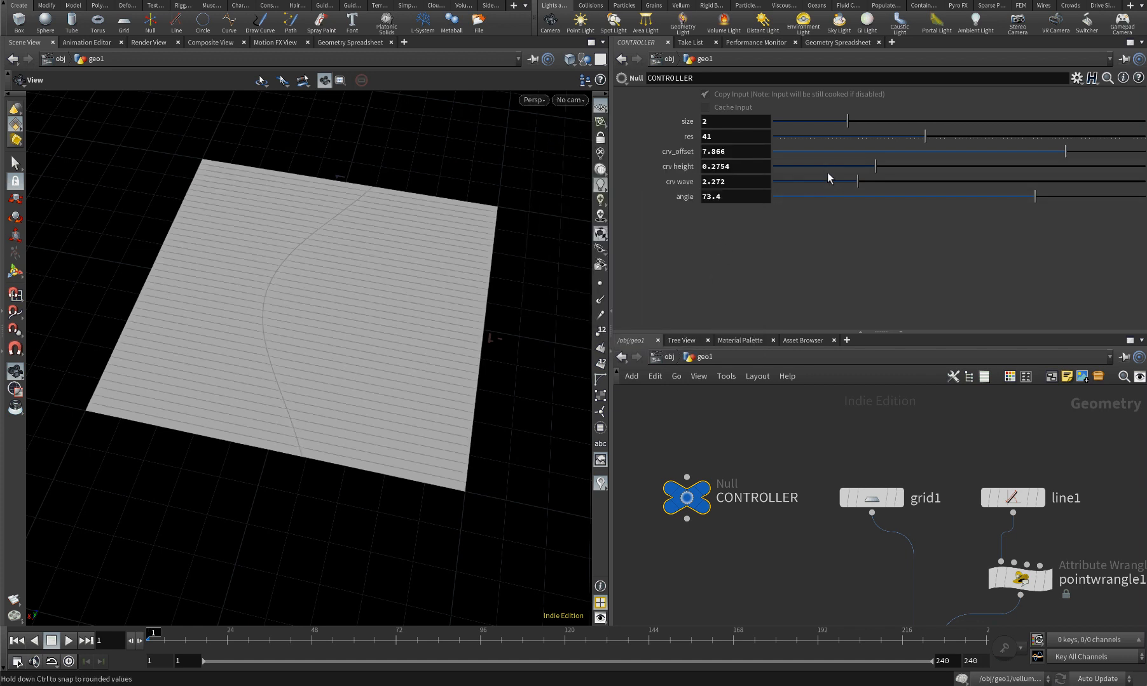
# Set crv_offset to 3.683, crv height to 0.2702 and crv wave to 3.855, and play to frame 140 to inspect the fold
pyautogui.moveTo(877, 166); pyautogui.dragTo(925, 172)
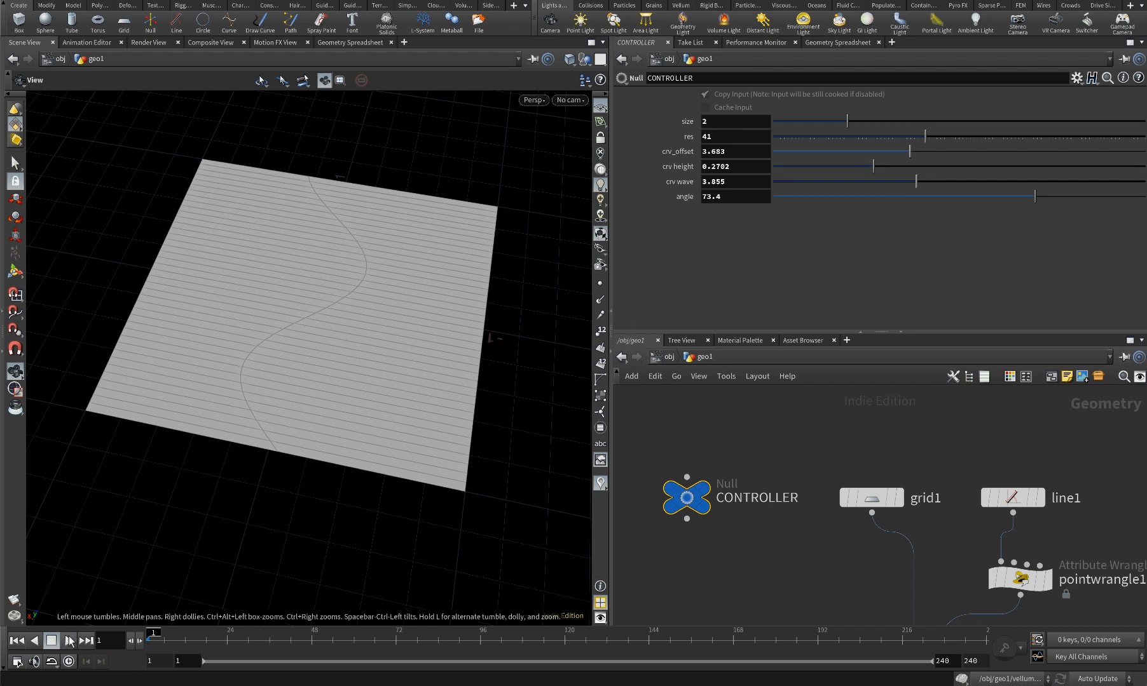
pyautogui.click(66, 642)
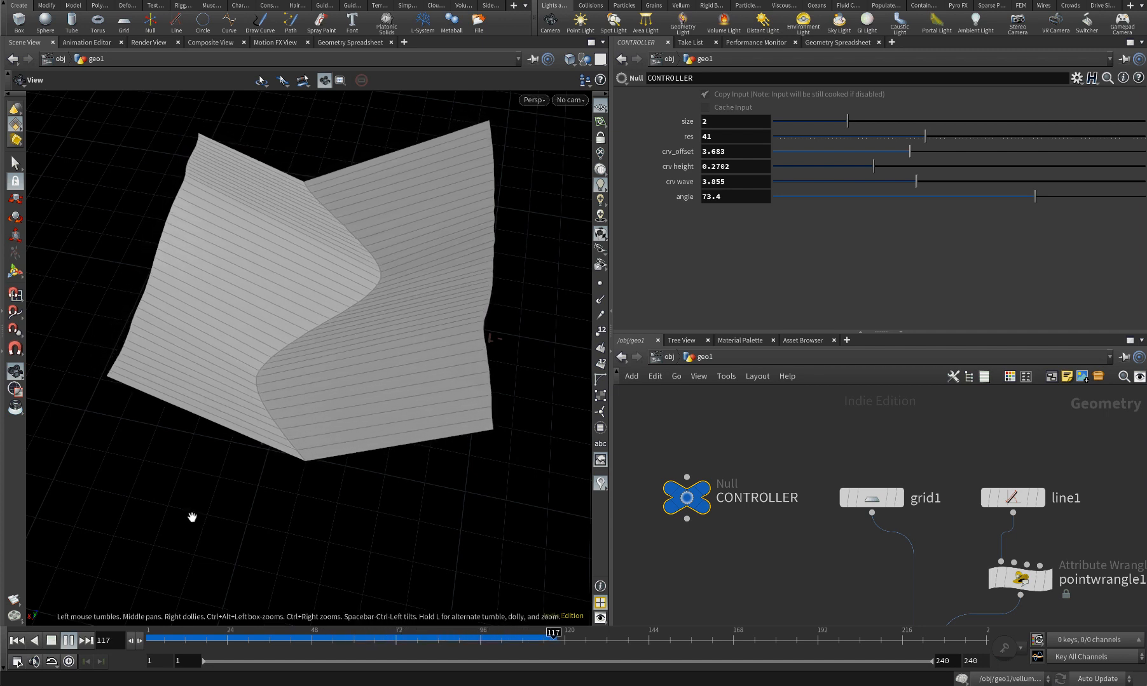
pyautogui.click(68, 641)
pyautogui.moveTo(187, 504); pyautogui.dragTo(239, 481)
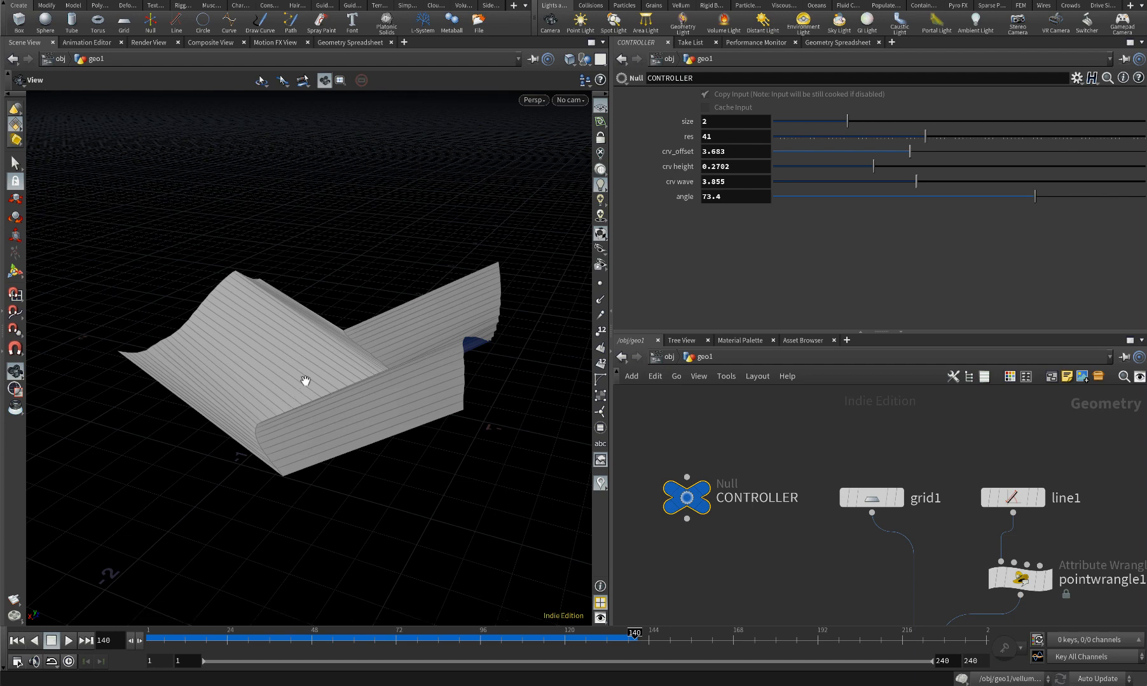
pyautogui.moveTo(304, 378)
pyautogui.mouseDown()
pyautogui.moveTo(374, 257)
pyautogui.moveTo(395, 244)
pyautogui.moveTo(320, 361)
pyautogui.moveTo(376, 402)
pyautogui.moveTo(377, 342)
pyautogui.moveTo(348, 369)
pyautogui.mouseUp()
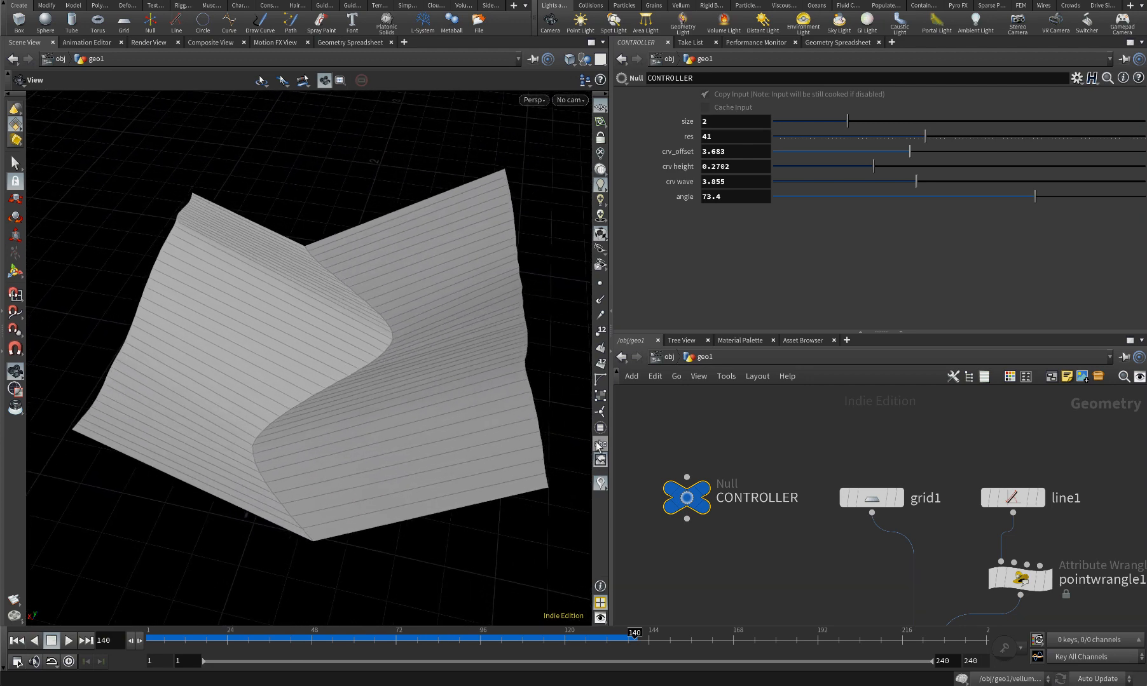
pyautogui.scroll(-10, 679, 425)
pyautogui.moveTo(674, 584); pyautogui.dragTo(653, 363, button='middle')
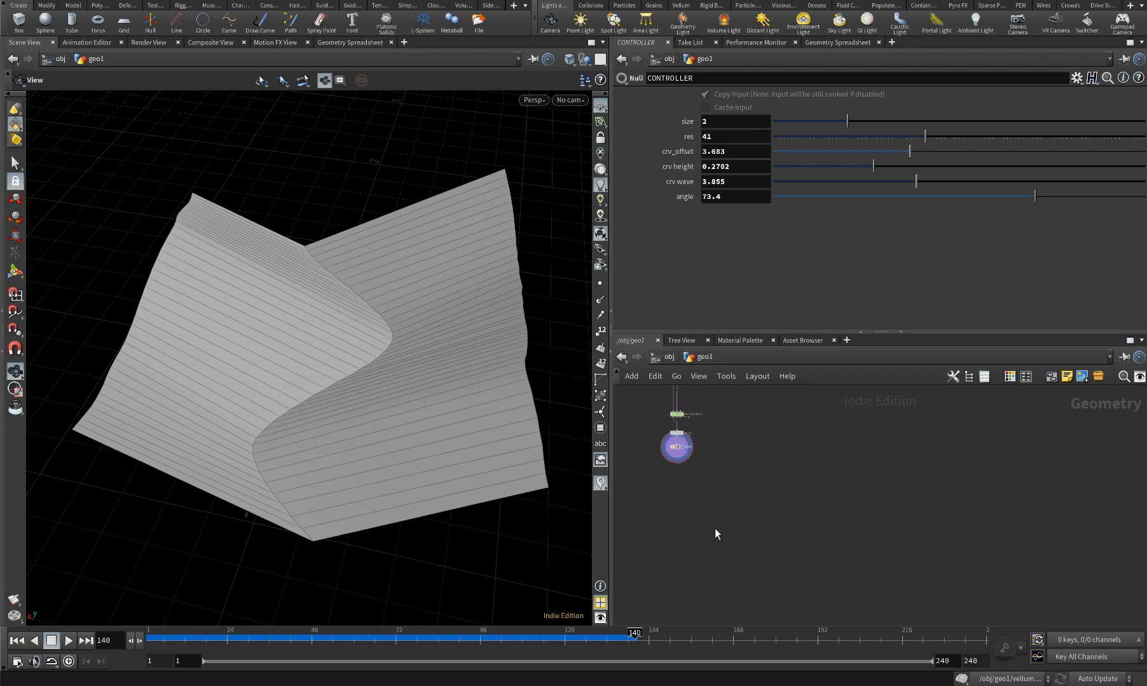
pyautogui.scroll(6, 764, 543)
pyautogui.moveTo(704, 498); pyautogui.dragTo(797, 566, button='middle')
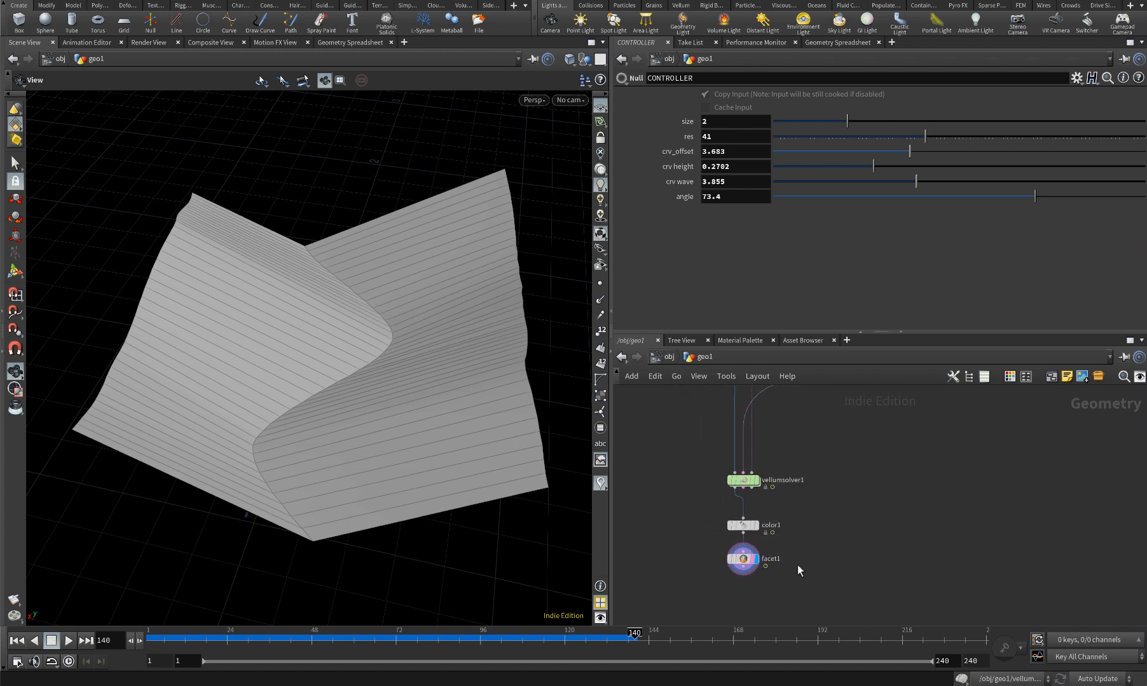
pyautogui.scroll(1, 797, 565)
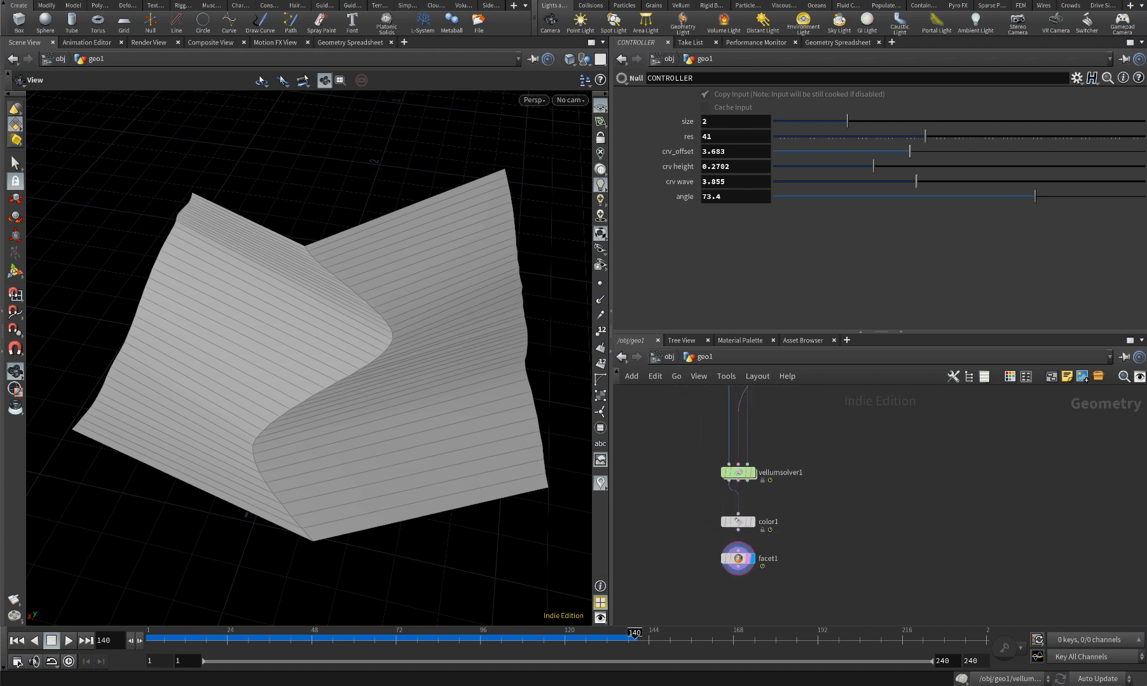
pyautogui.click(608, 0)
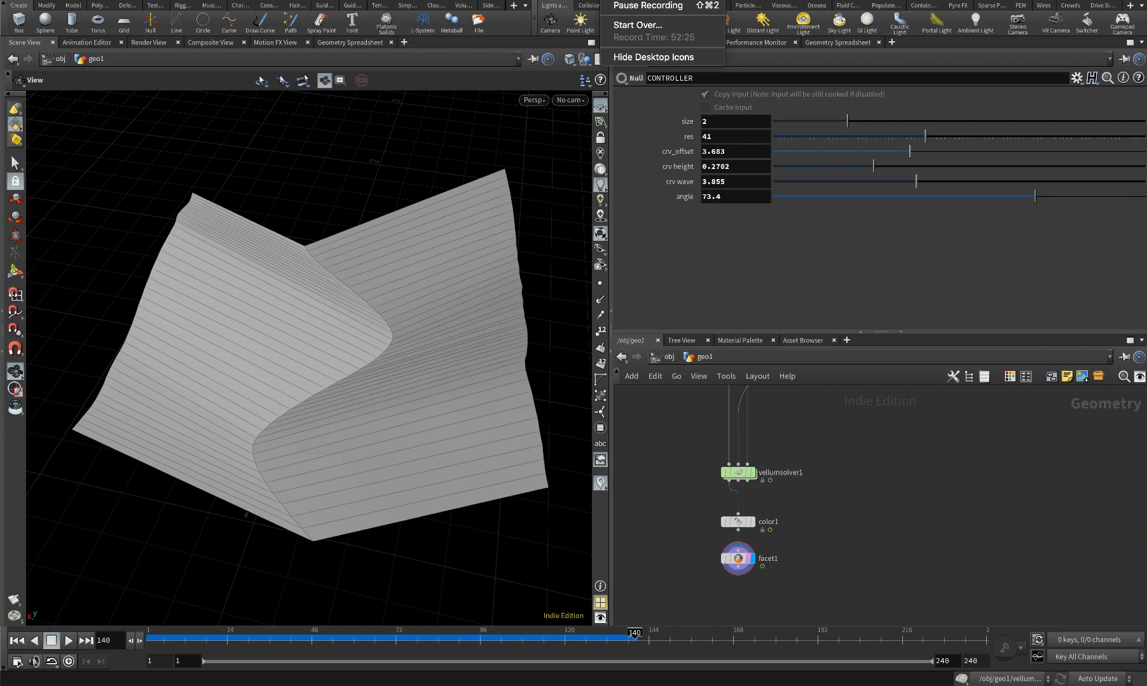